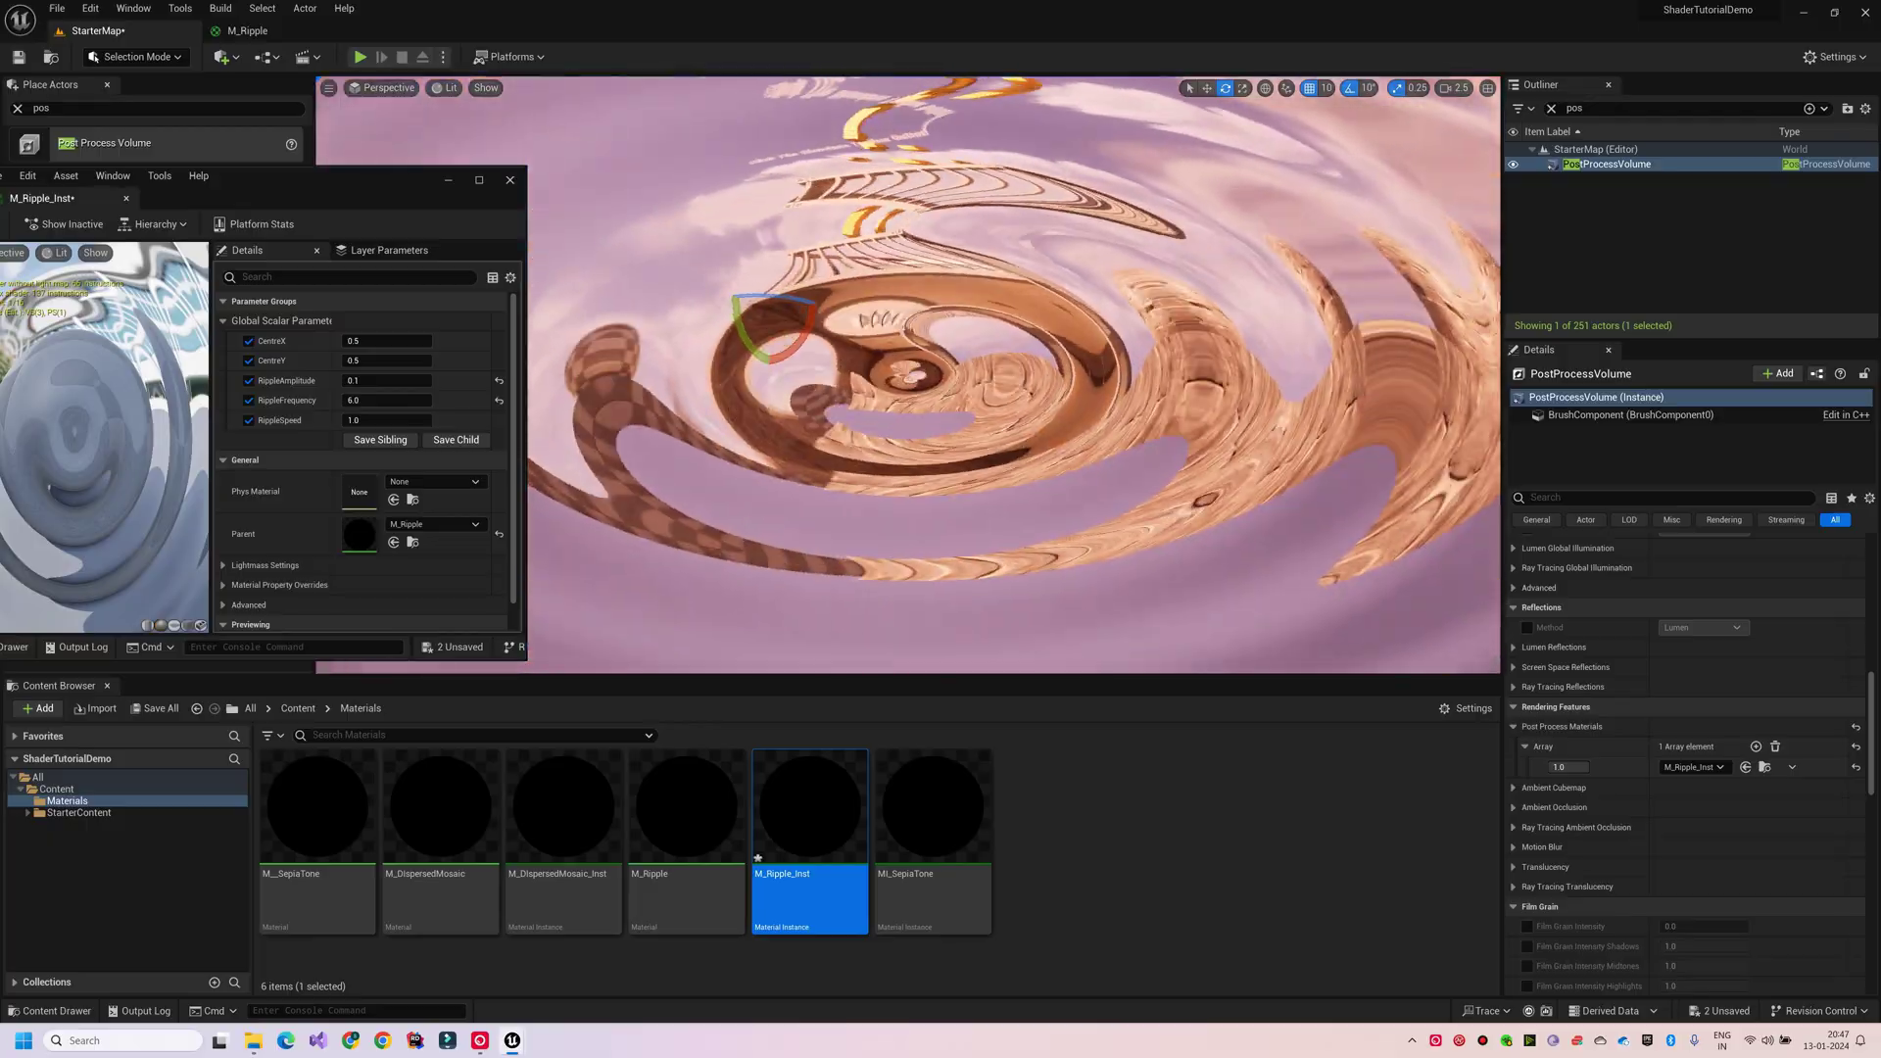
{"action": "right_click_drag", "start_coordinate": [909, 374], "coordinate": [1014, 454]}
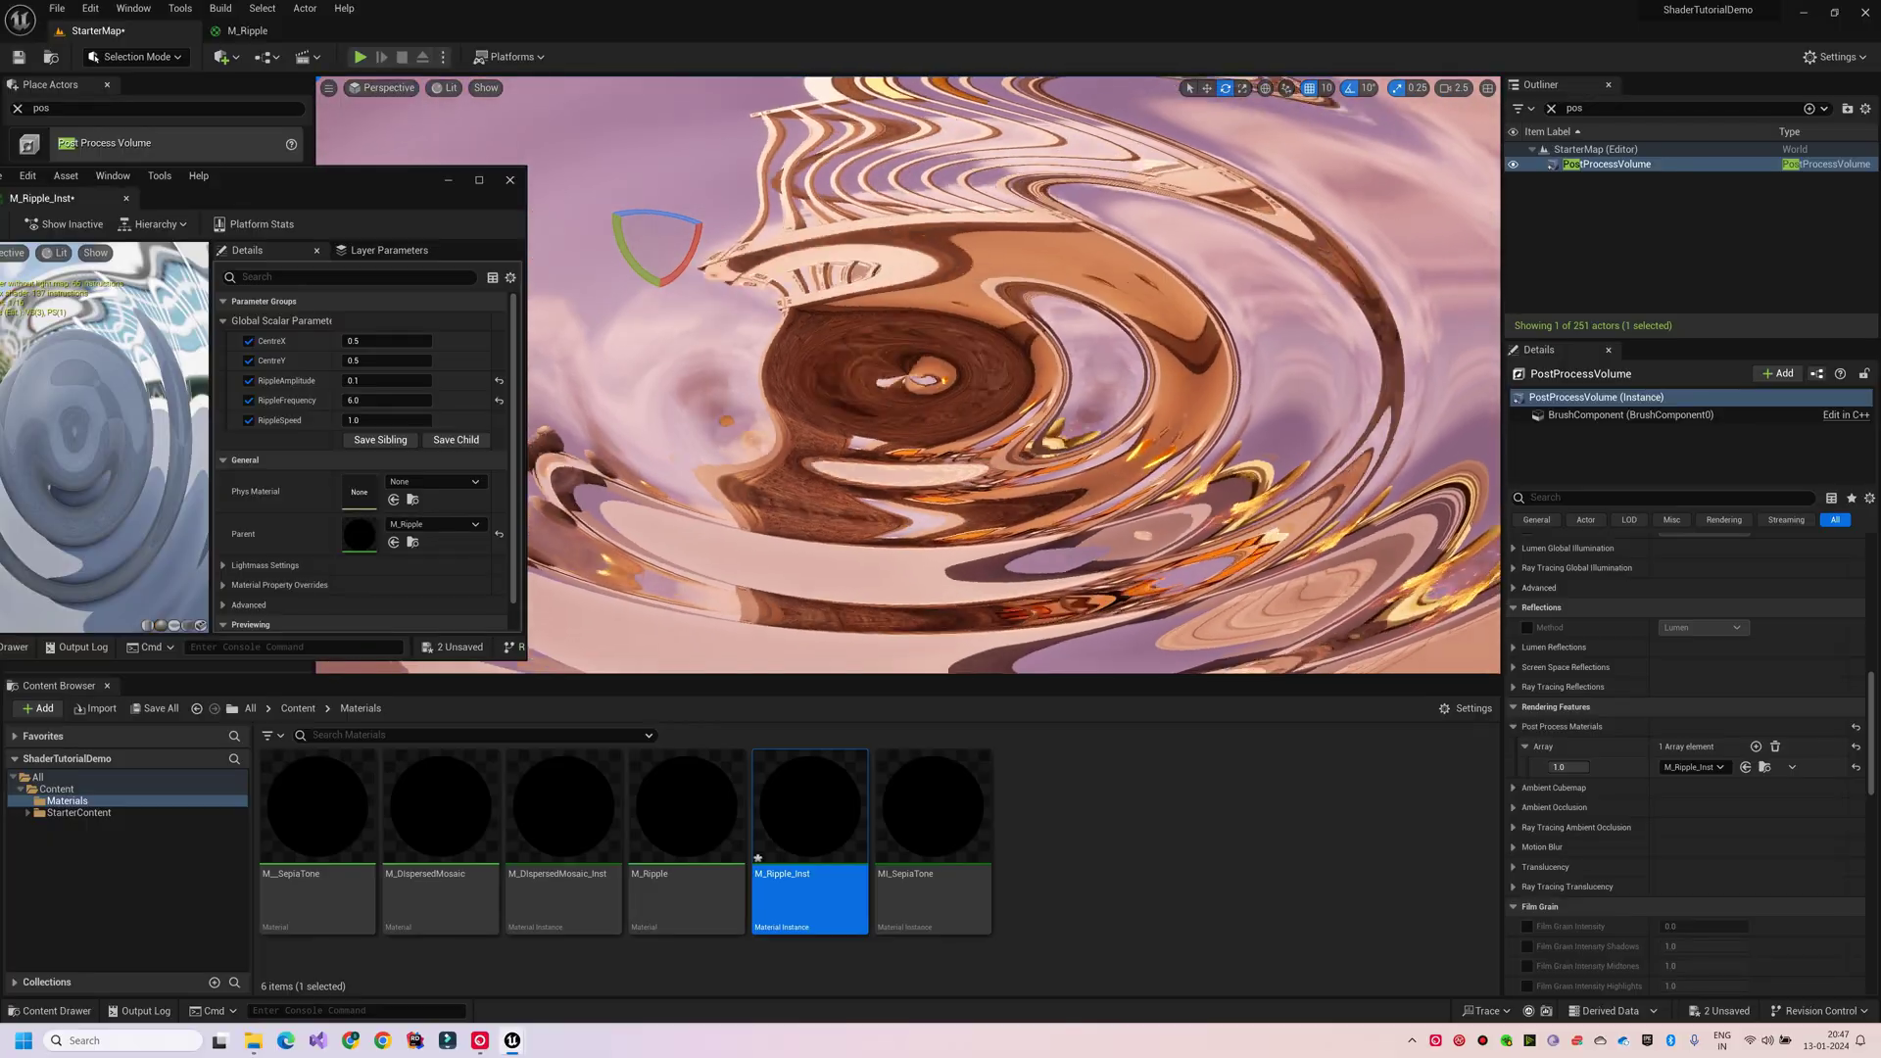
{"action": "key", "text": "w"}
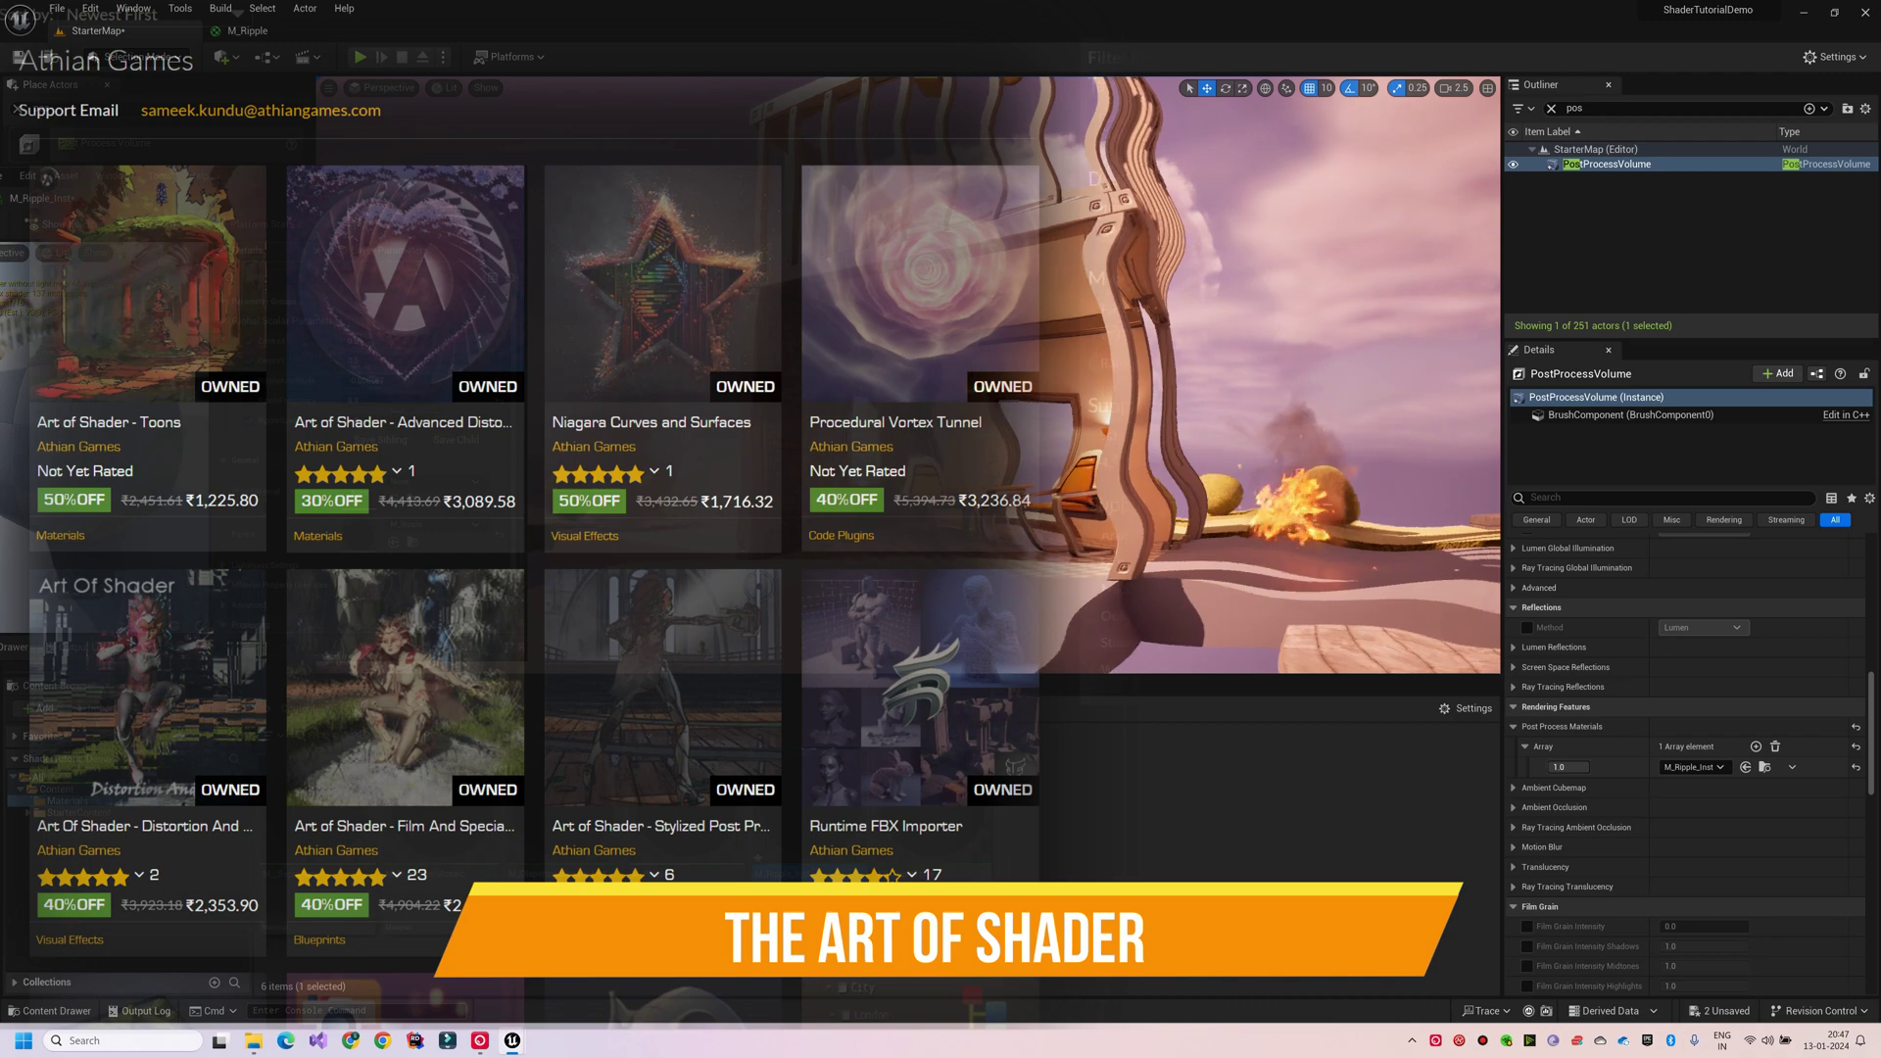
{"action": "key", "text": "ctrl+s"}
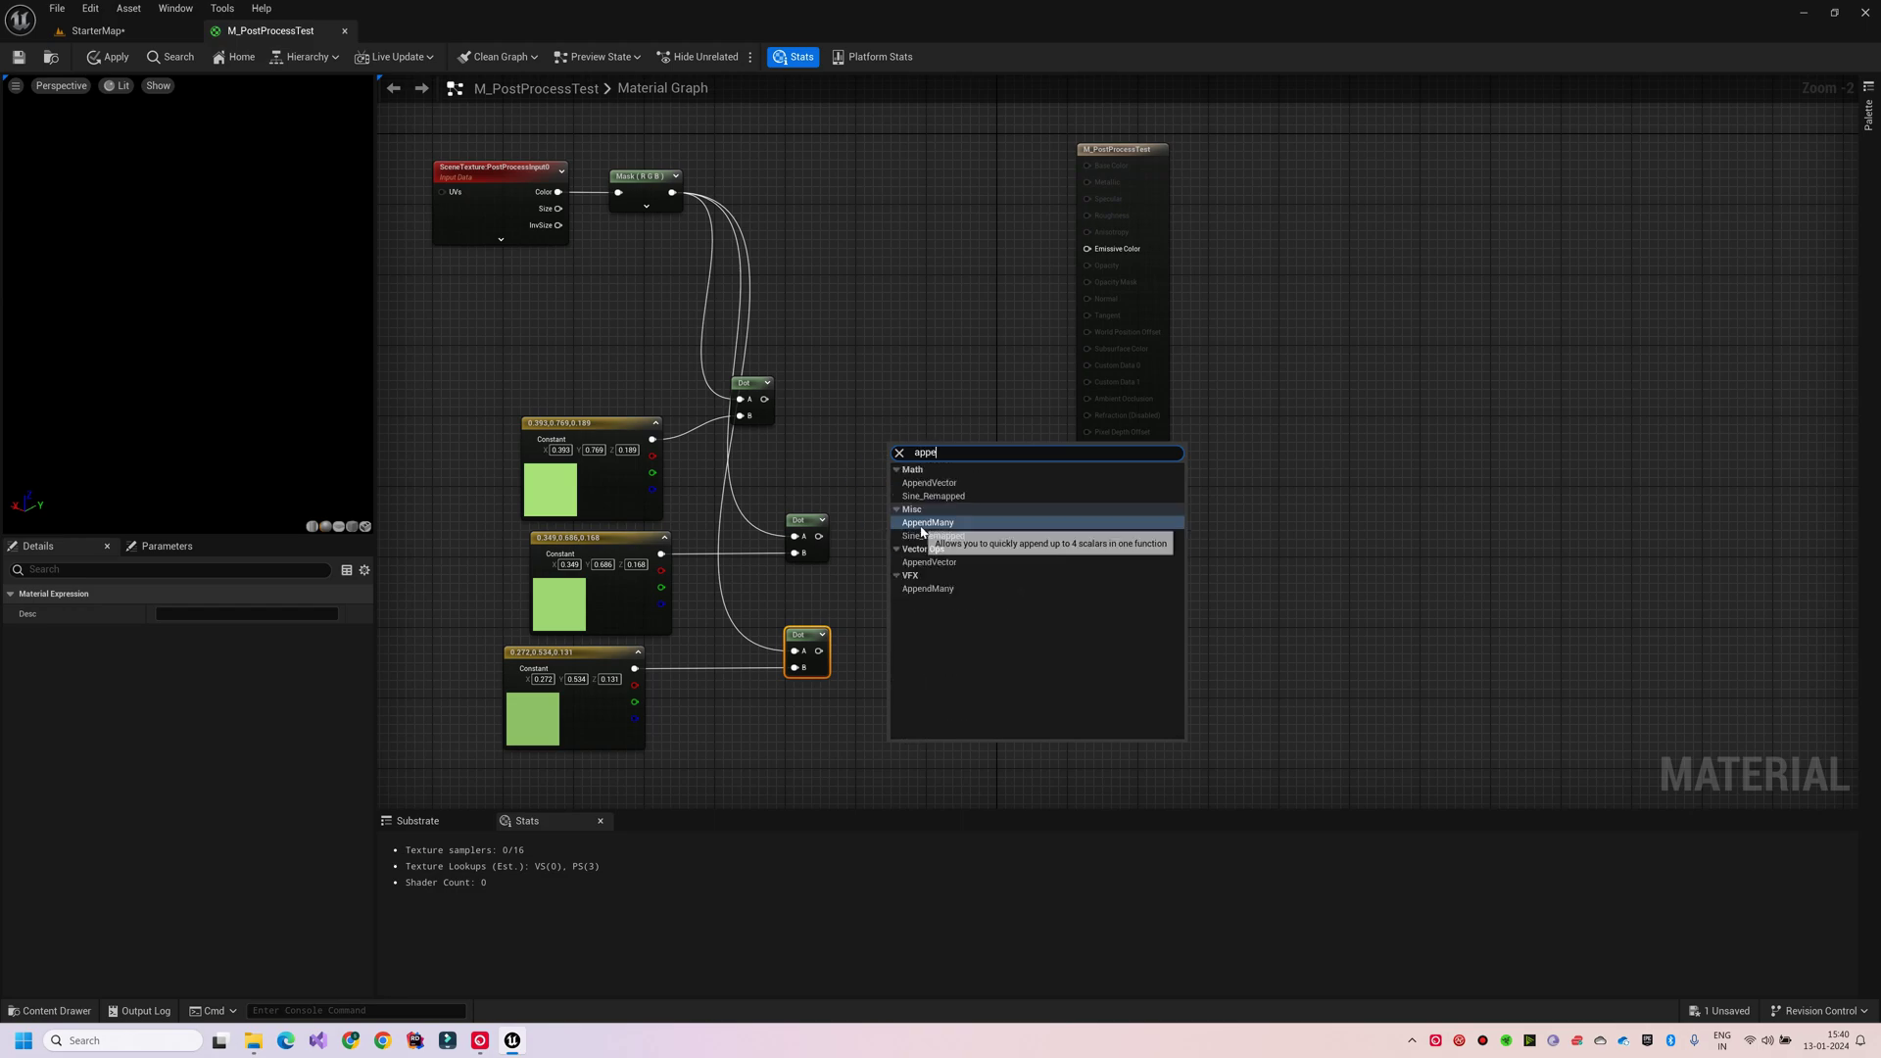
Add an AppendMany node for the Dot outputs, connect its RGB output to Emissive Color, and save M_PostProcessTest.
{"action": "left_click", "coordinate": [927, 523]}
{"action": "scroll", "coordinate": [858, 467], "scroll_direction": "up", "scroll_amount": 2}
{"action": "left_click_drag", "start_coordinate": [891, 462], "coordinate": [878, 463]}
{"action": "left_click_drag", "start_coordinate": [944, 442], "coordinate": [1132, 133]}
{"action": "left_click_drag", "start_coordinate": [1087, 280], "coordinate": [1096, 609]}
{"action": "left_click", "coordinate": [18, 56]}
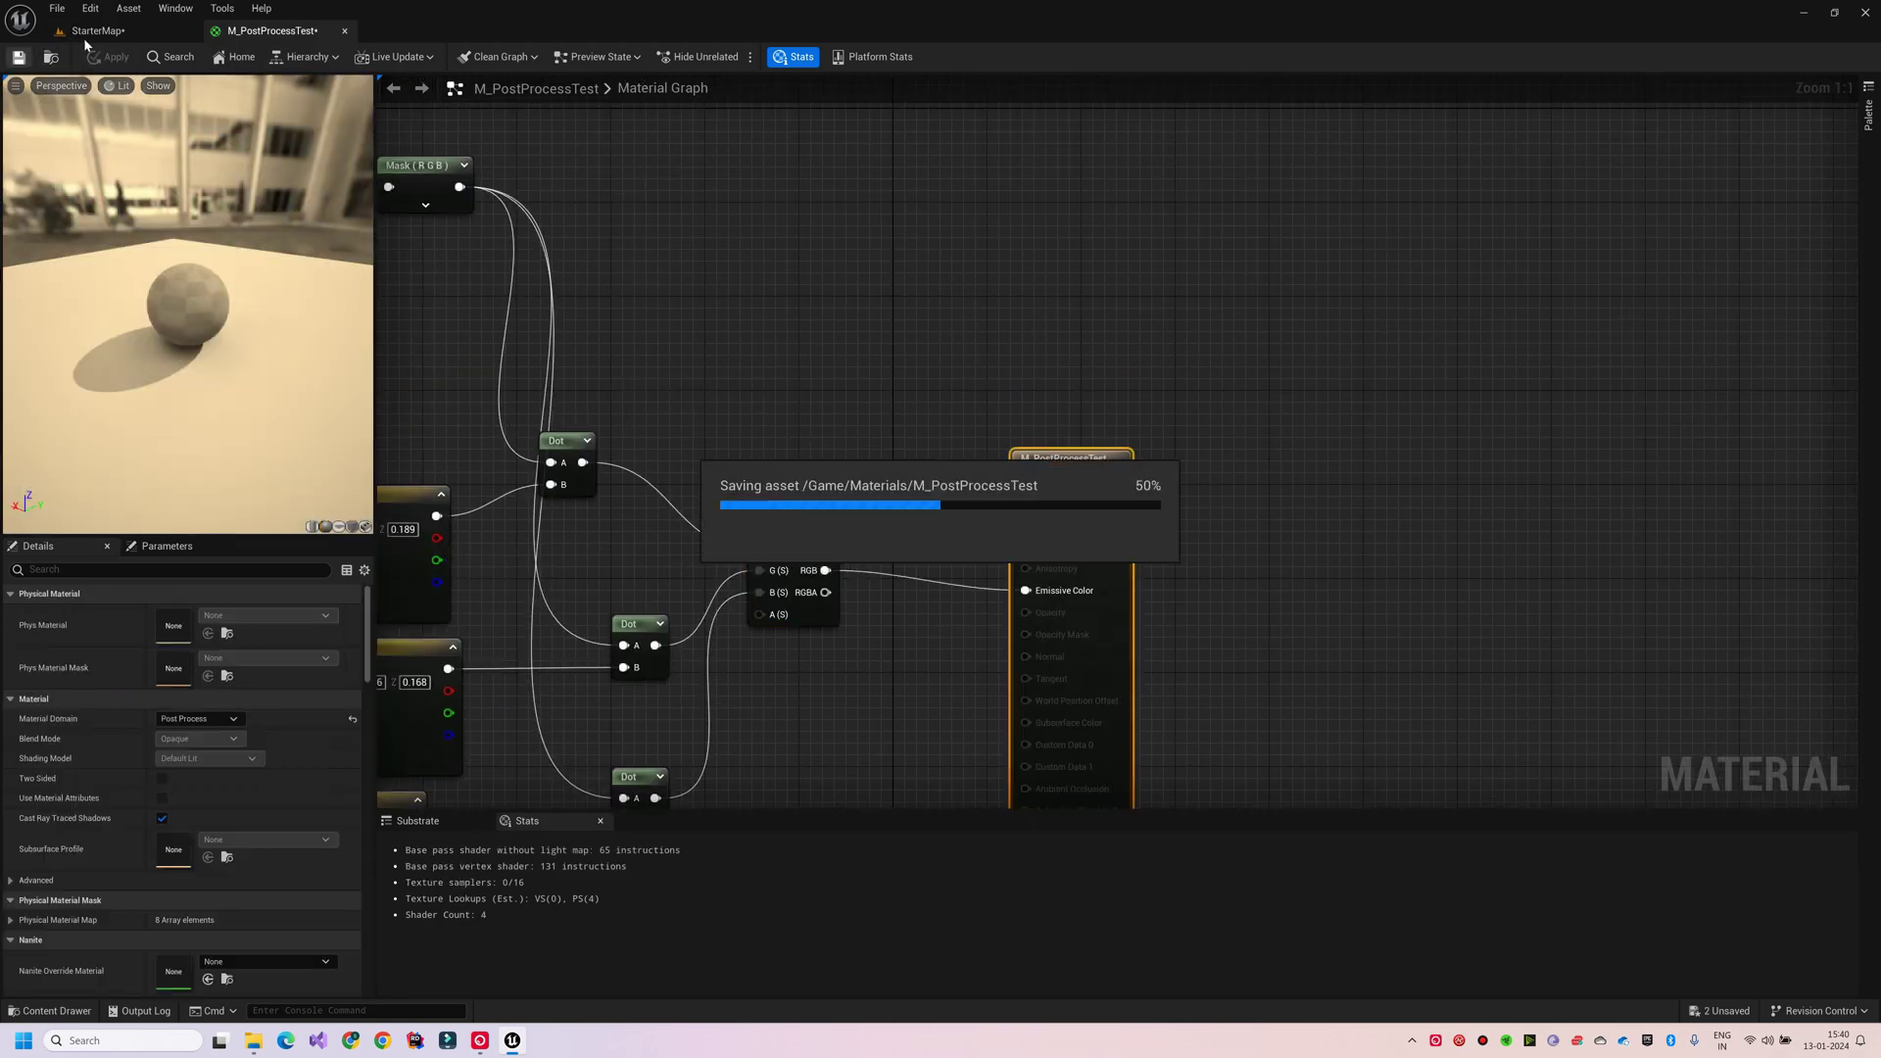
{"action": "left_click", "coordinate": [98, 31]}
{"action": "left_click", "coordinate": [271, 31]}
{"action": "right_click", "coordinate": [637, 323]}
{"action": "right_click", "coordinate": [705, 392]}
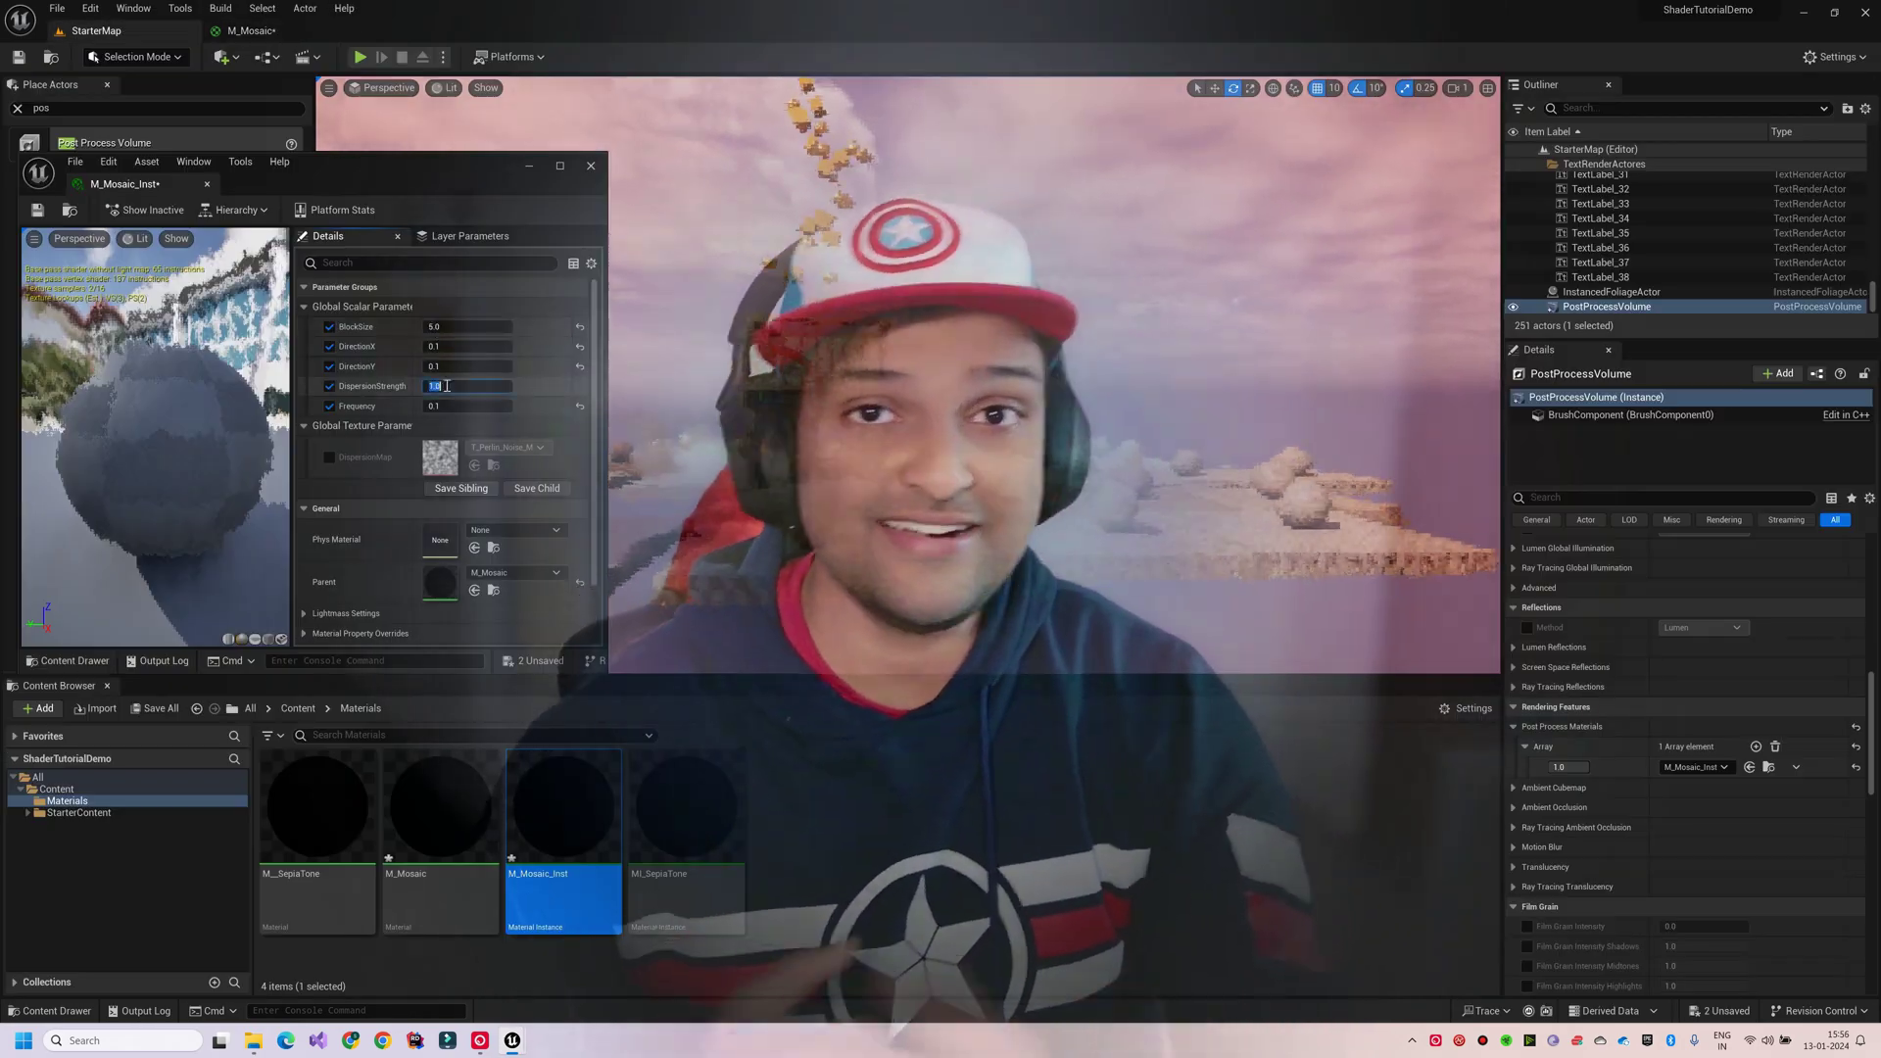
Set DispersionStrength to 2 and Frequency to 0.1 in the M_Mosaic_Inst material instance.
{"action": "type", "text": "2"}
{"action": "key", "text": "Return"}
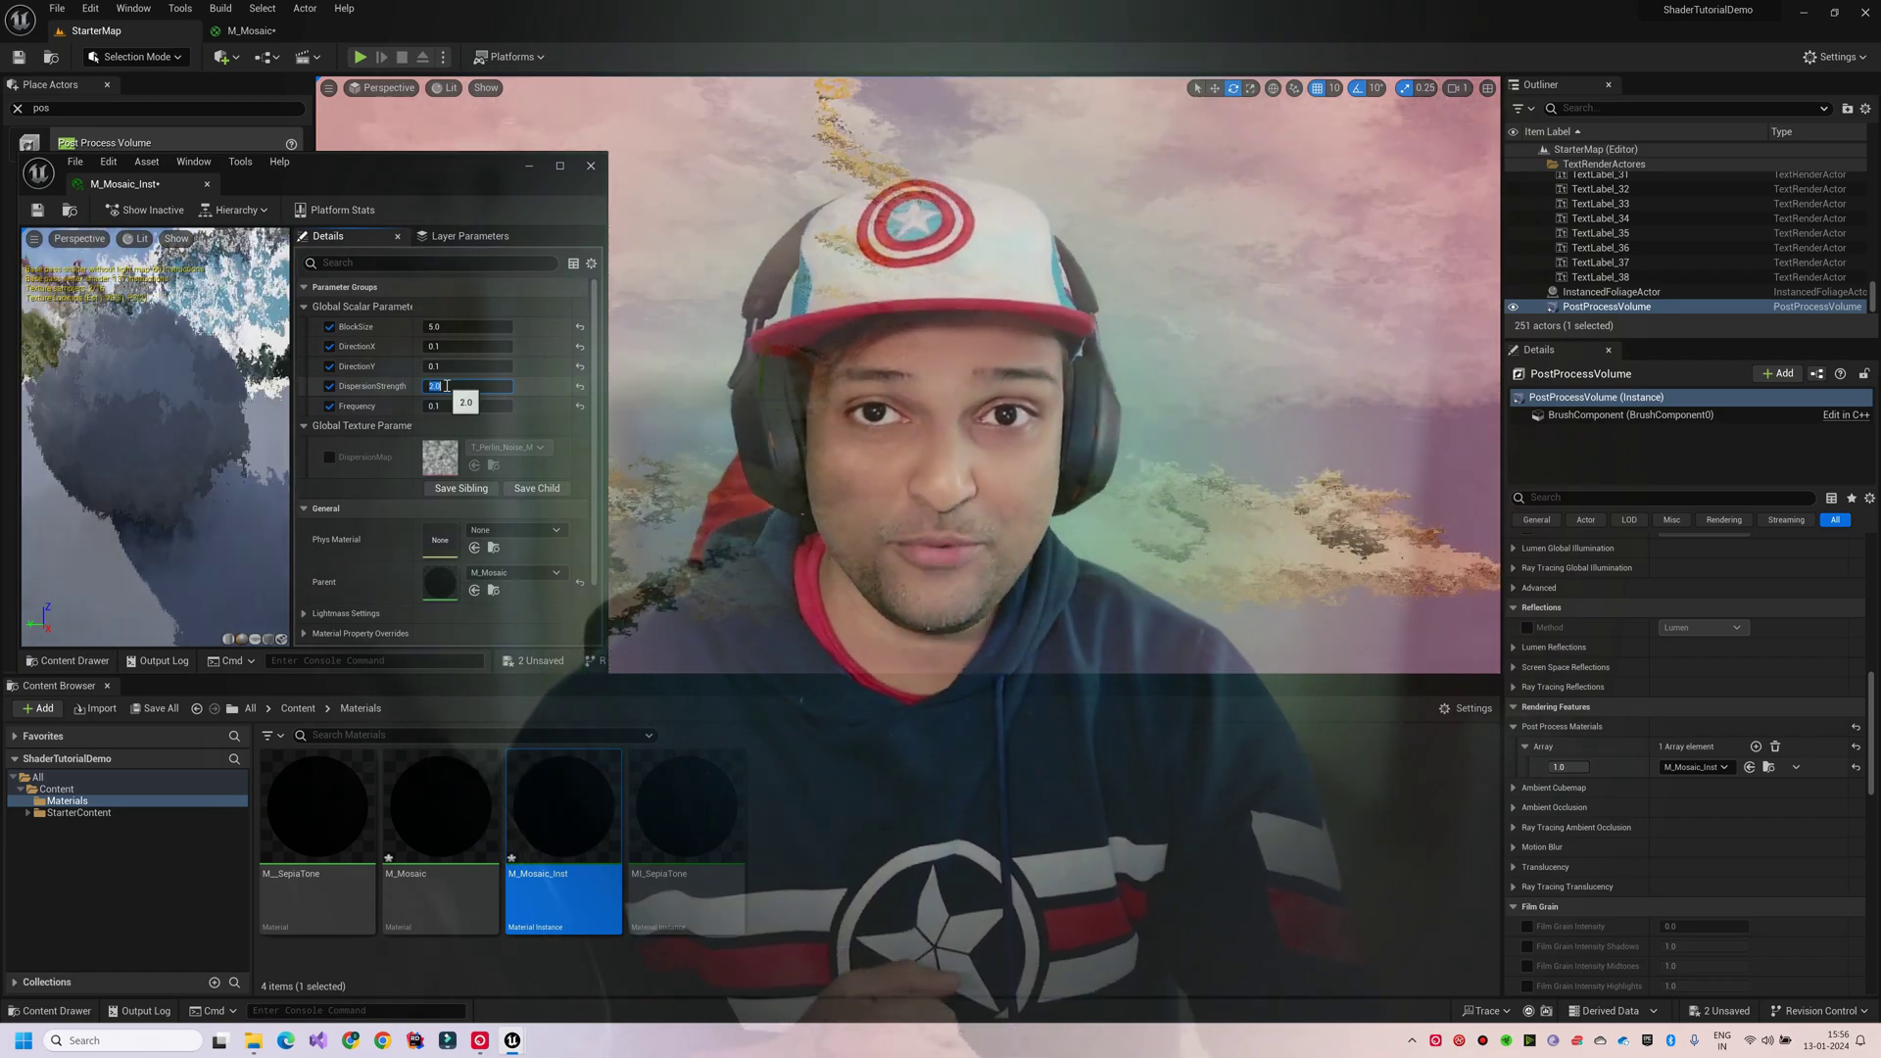
{"action": "left_click_drag", "start_coordinate": [437, 406], "coordinate": [443, 407]}
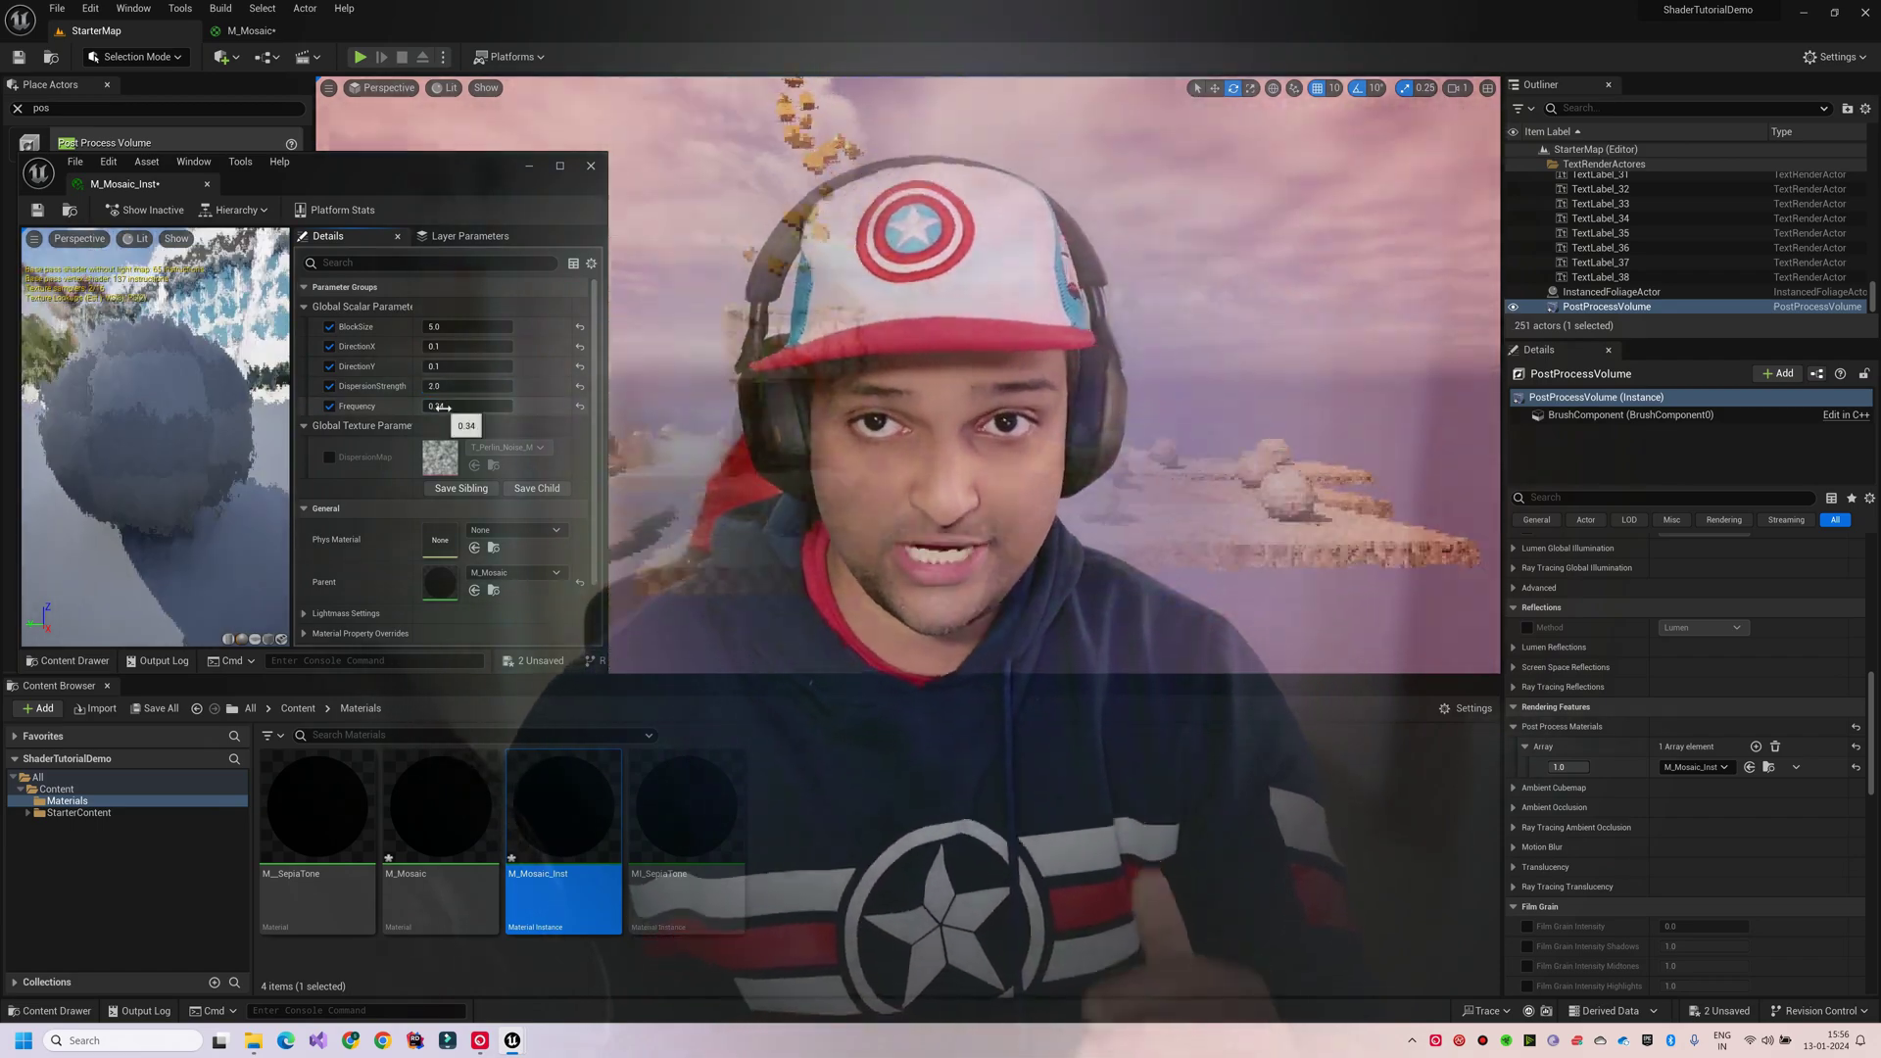
{"action": "left_click", "coordinate": [444, 407]}
{"action": "type", "text": "0.1"}
{"action": "key", "text": "Return"}
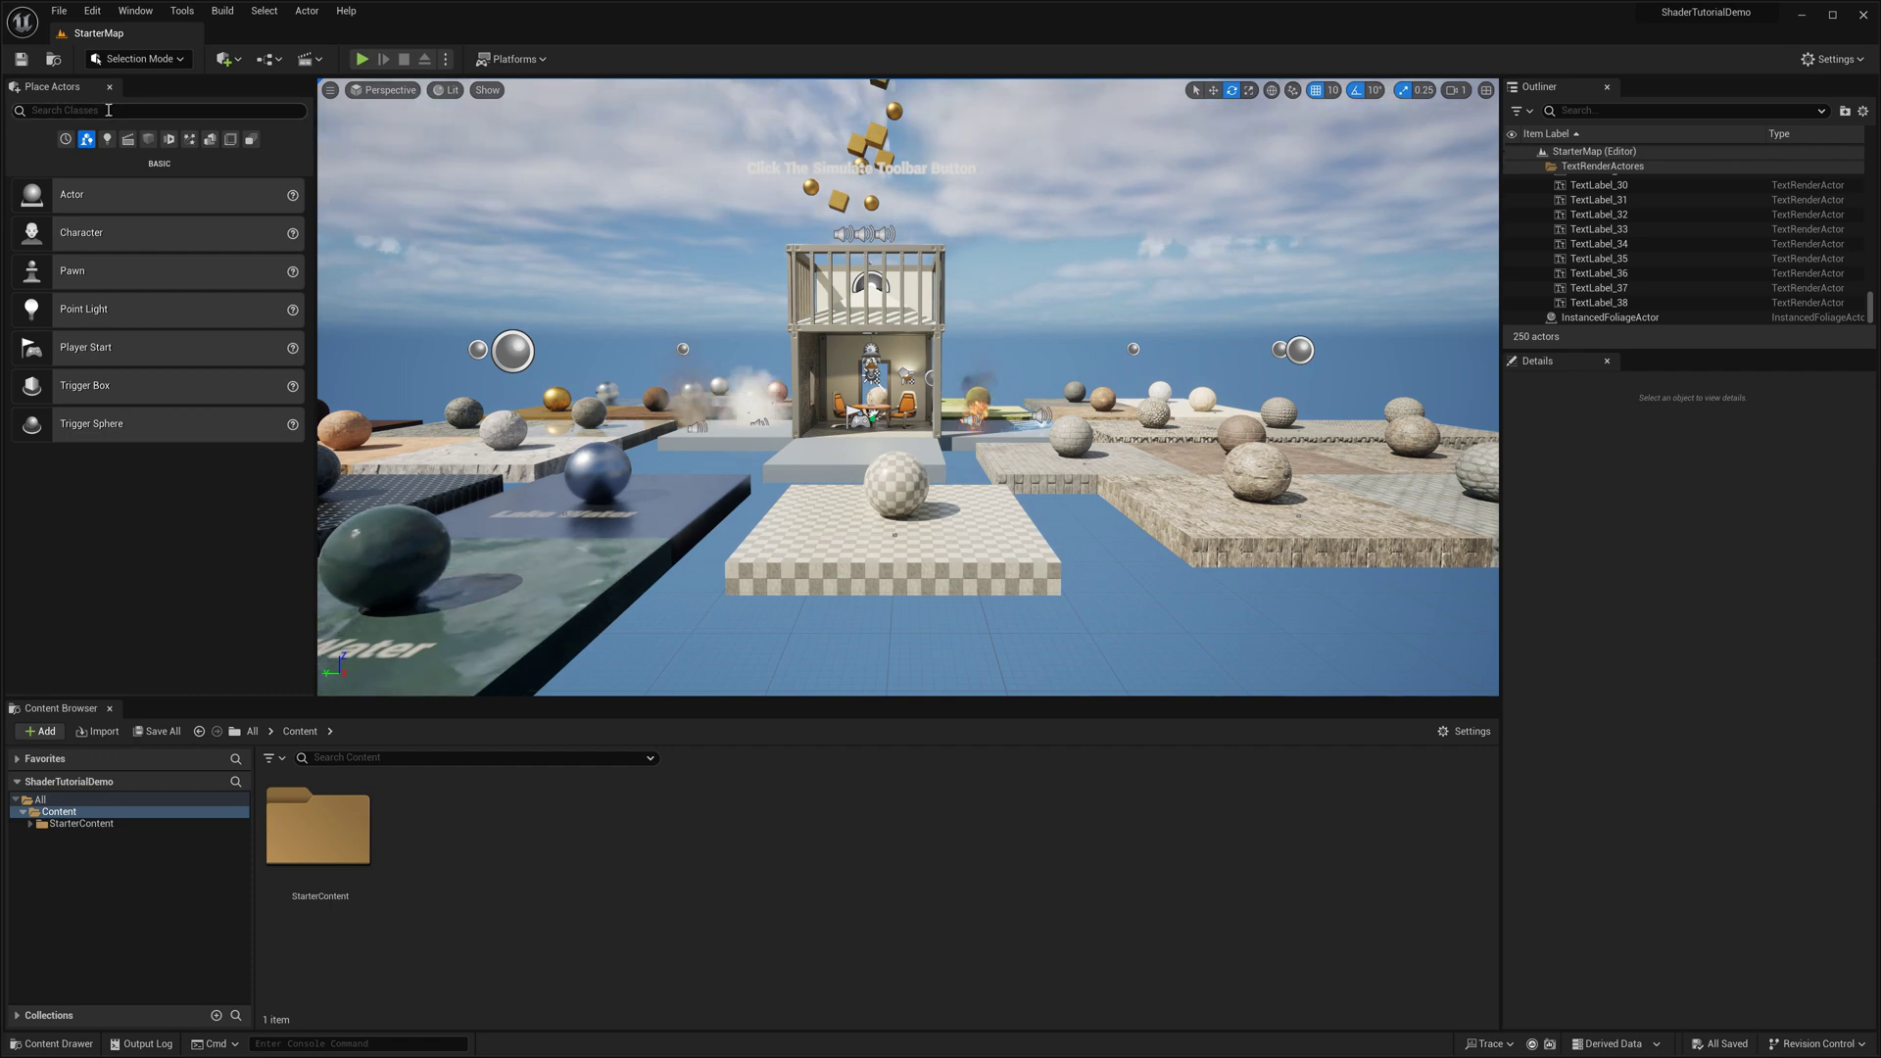
Place a Post Process Volume in the level and enable its Infinite Extent (Unbound) option.
{"action": "type", "text": "os"}
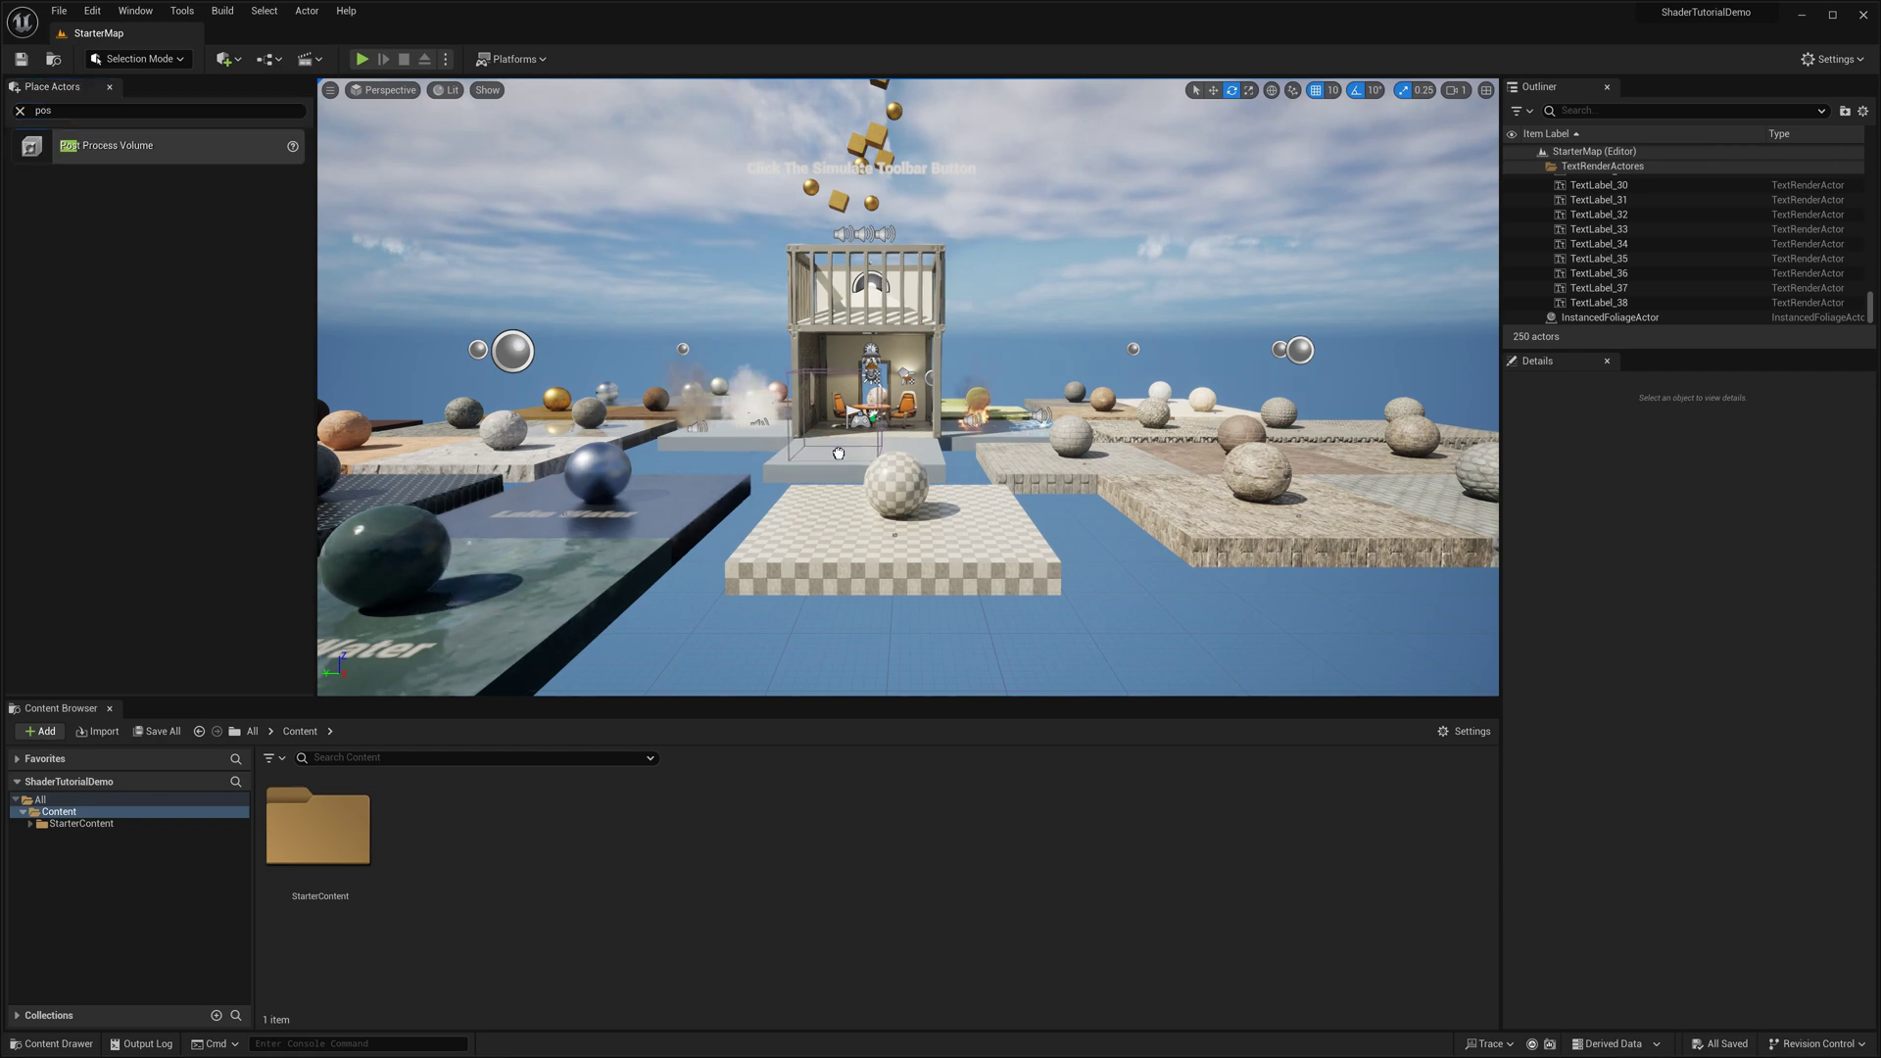
{"action": "left_click_drag", "start_coordinate": [839, 454], "coordinate": [843, 456]}
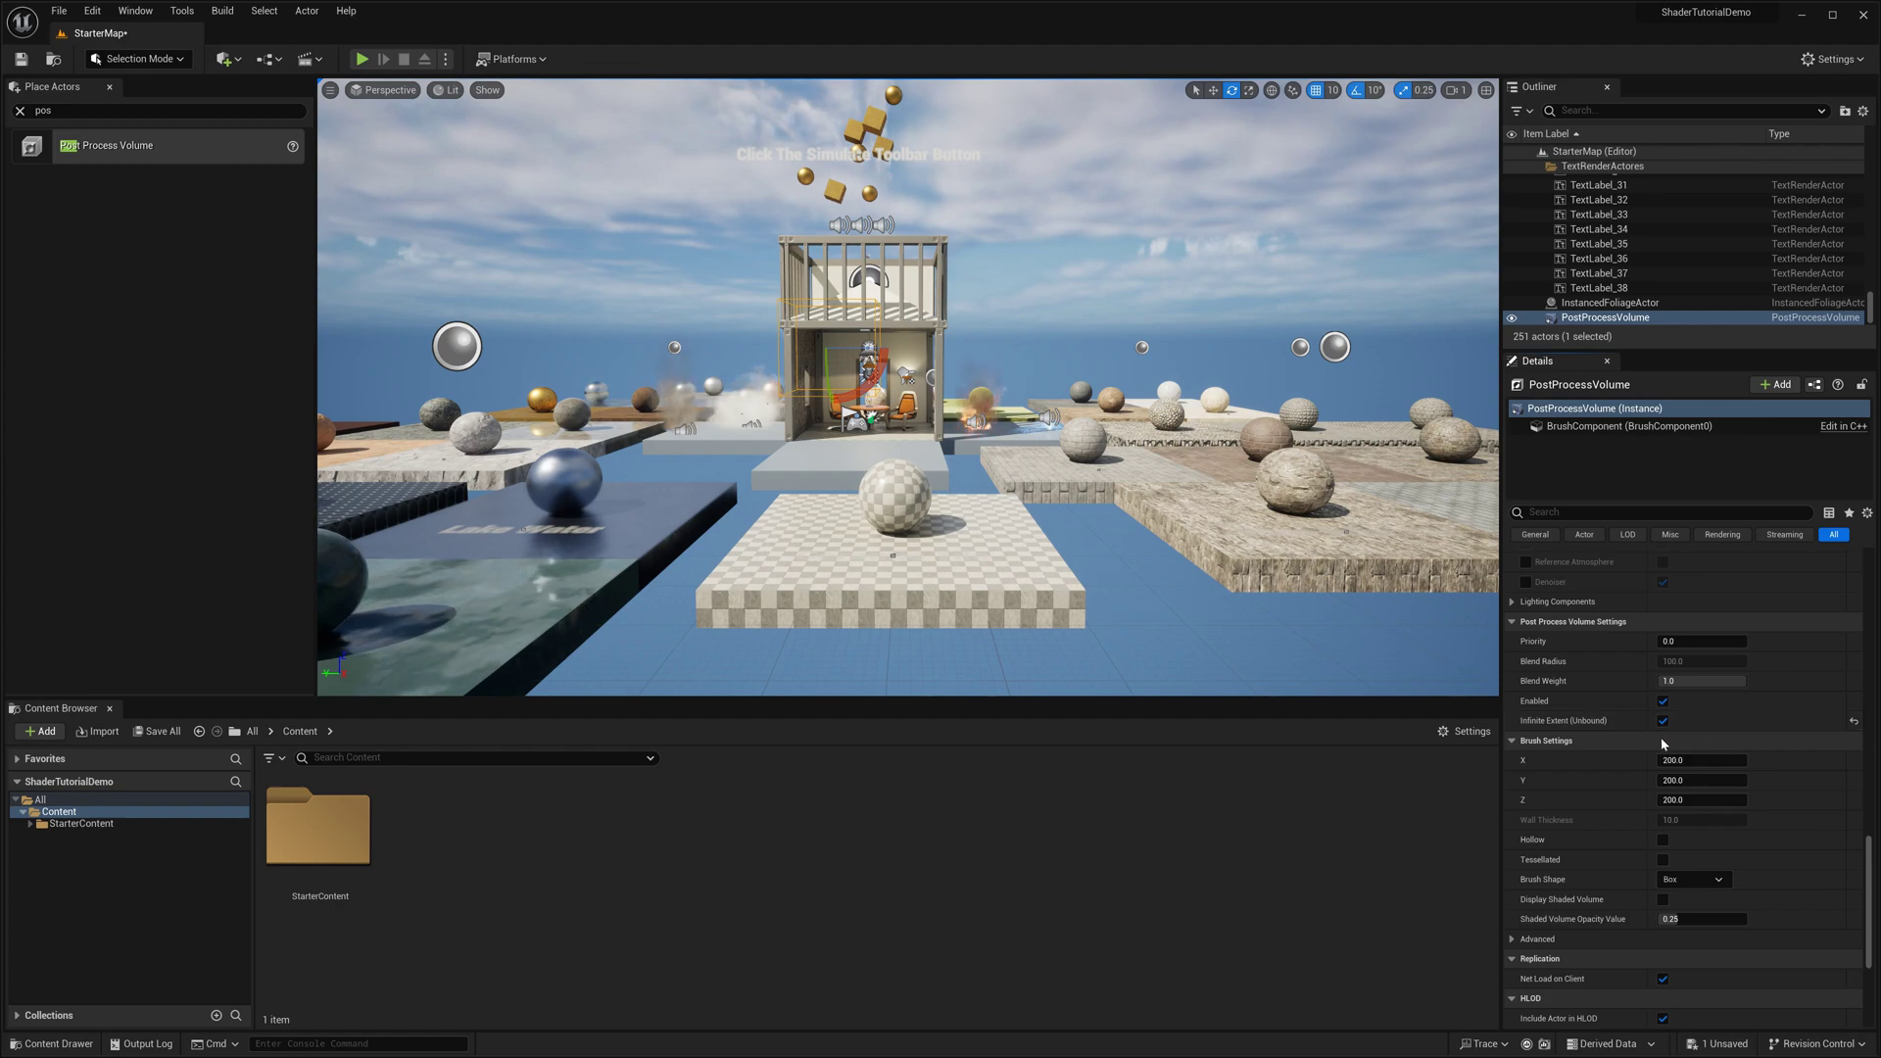
{"action": "key", "text": "w"}
{"action": "right_click_drag", "start_coordinate": [620, 339], "coordinate": [566, 338]}
{"action": "key", "text": "s"}
Enable the Temp override in the volume's Color Grading settings, raise it to 15000, and adjust the Tint.
{"action": "scroll", "coordinate": [1654, 768], "scroll_direction": "up", "scroll_amount": 4}
{"action": "scroll", "coordinate": [1623, 742], "scroll_direction": "up", "scroll_amount": 10}
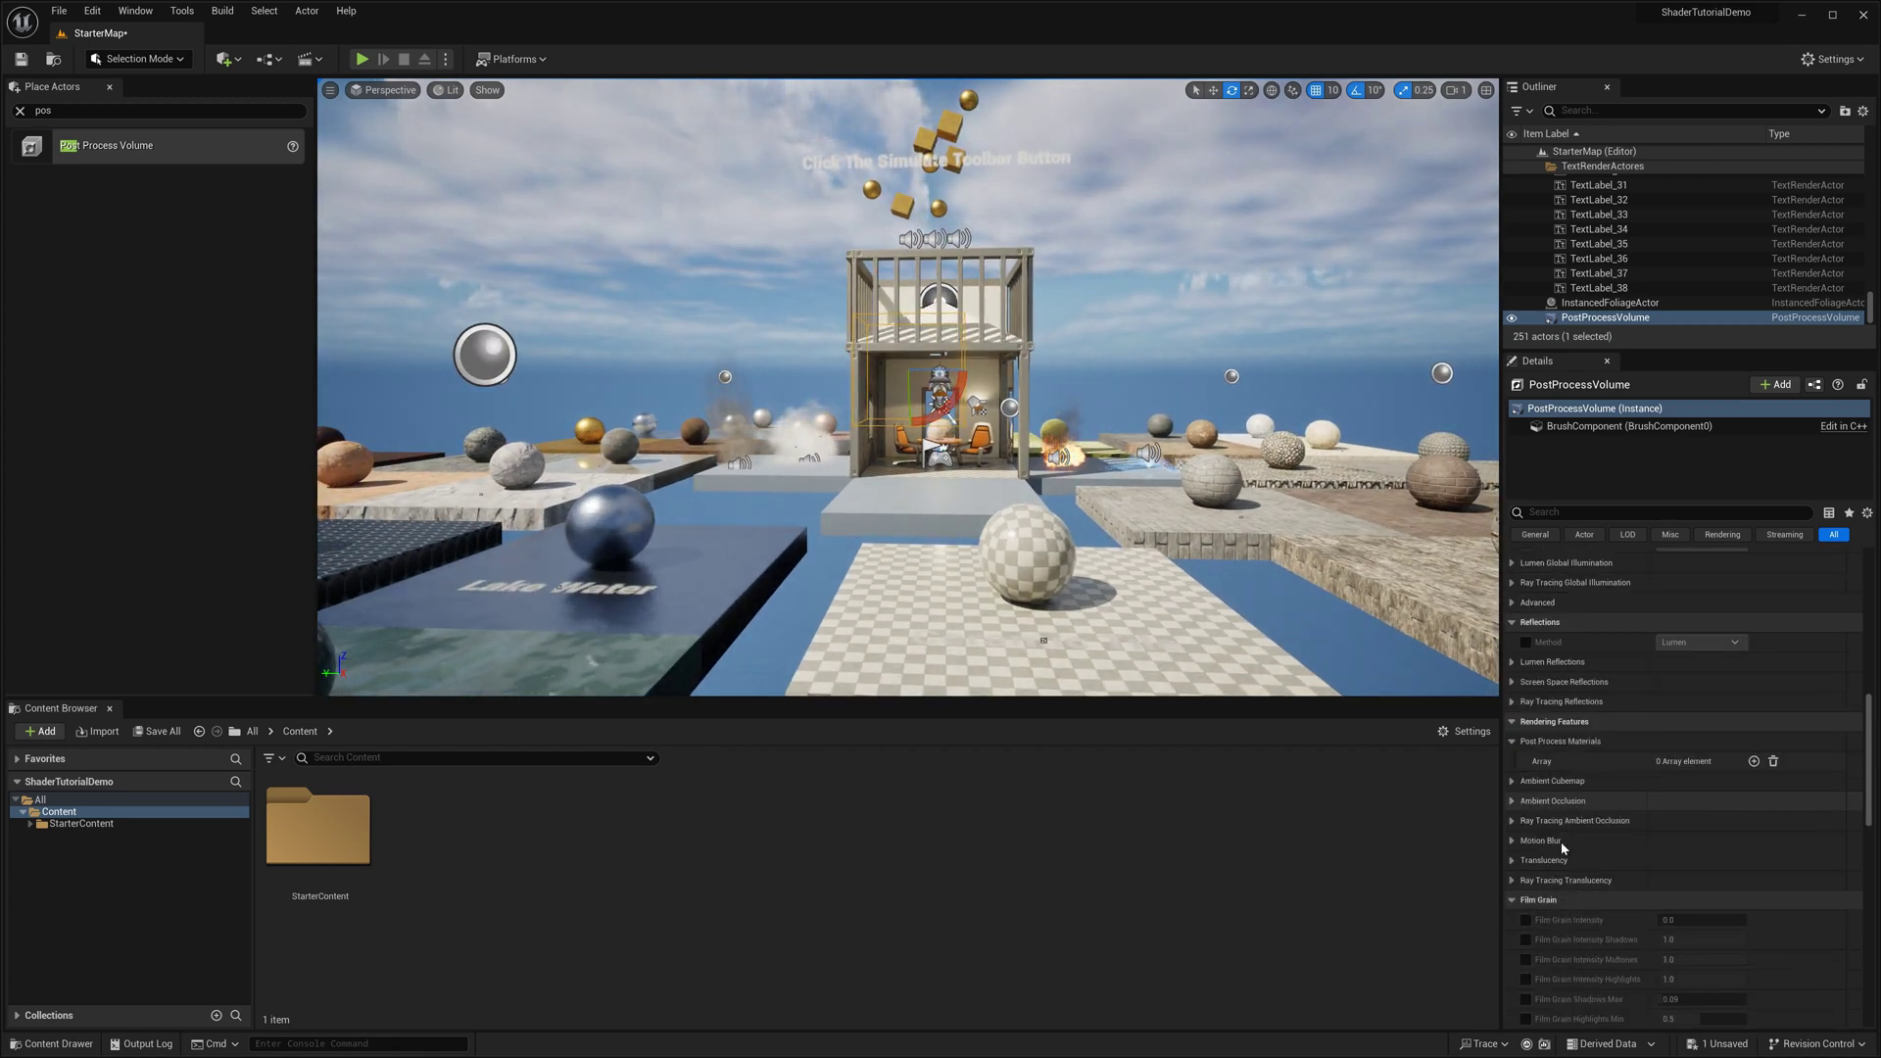
{"action": "left_click", "coordinate": [1537, 852]}
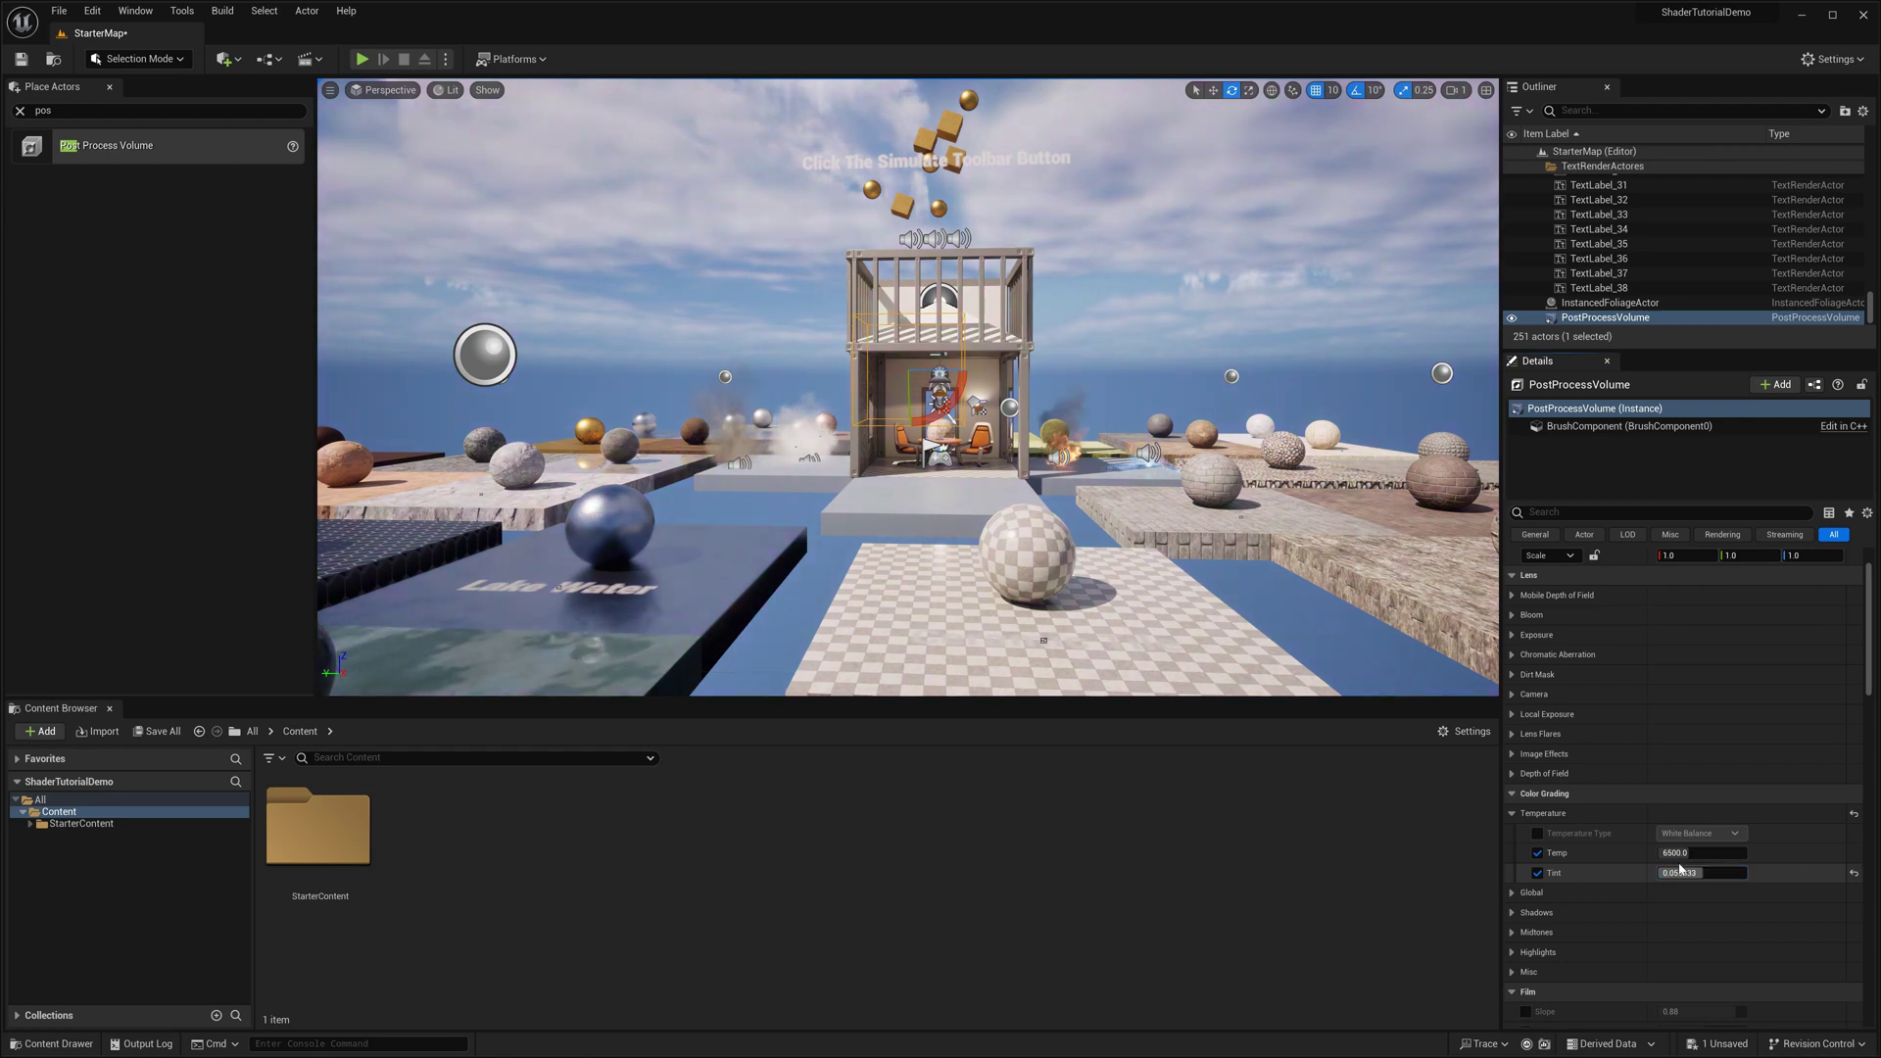
{"action": "mouse_move", "coordinate": [1679, 856]}
{"action": "left_mouse_down"}
{"action": "mouse_move", "coordinate": [1754, 856]}
{"action": "mouse_move", "coordinate": [1673, 885]}
{"action": "left_mouse_up"}
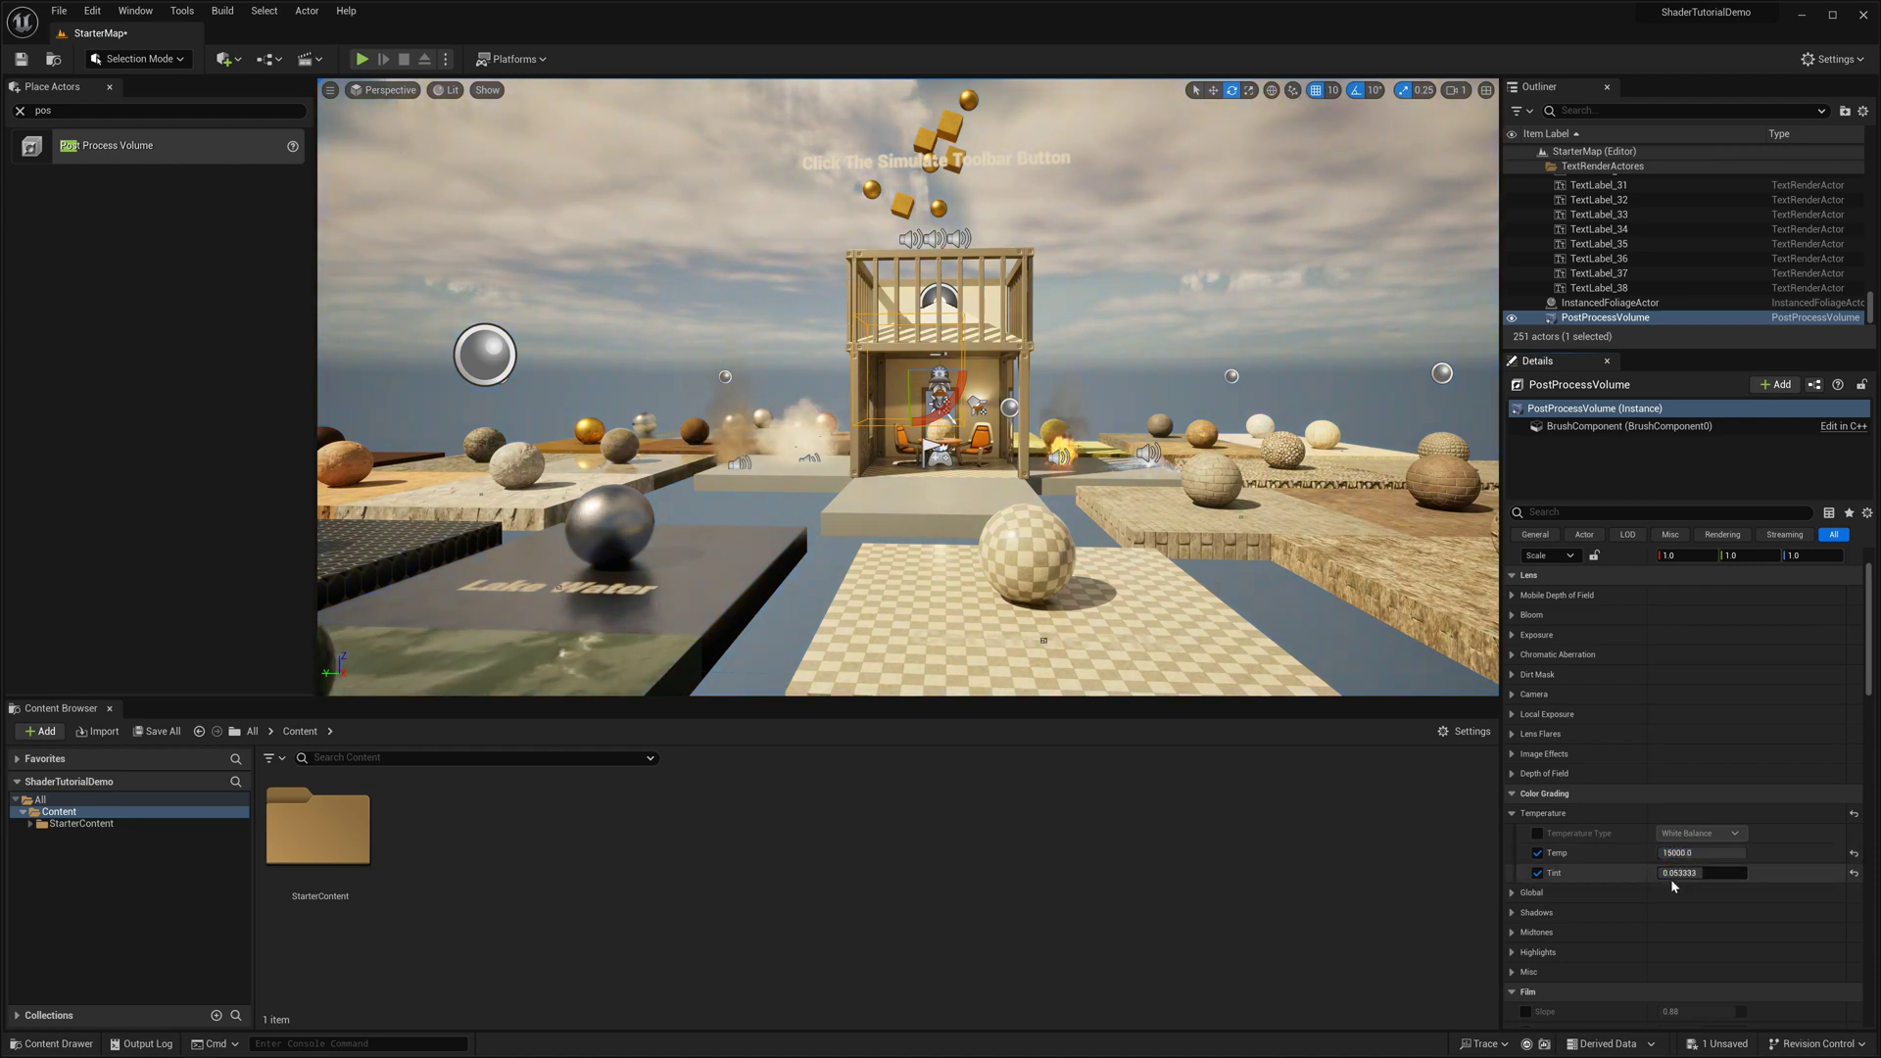
Add an empty material slot to the volume's Post Process Materials array and look through the assignable materials.
{"action": "scroll", "coordinate": [1609, 811], "scroll_direction": "down", "scroll_amount": 10}
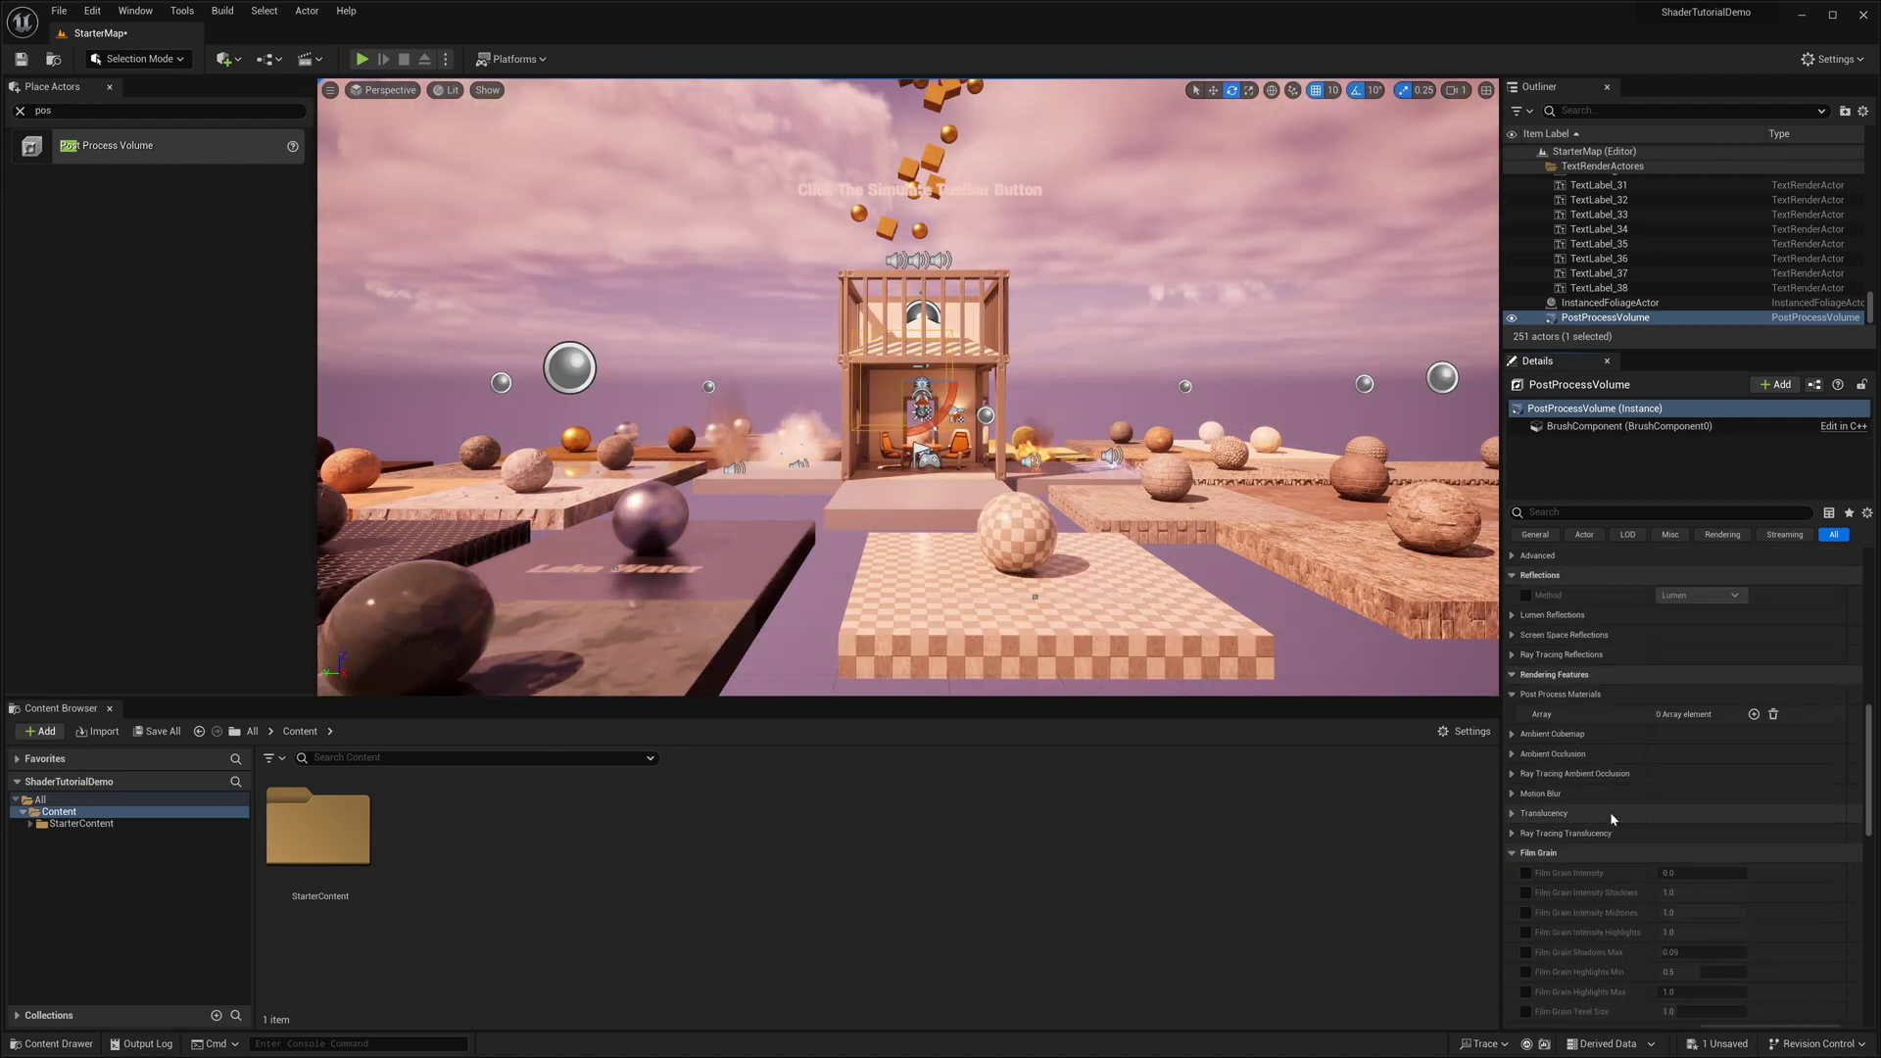
{"action": "left_click", "coordinate": [1532, 743]}
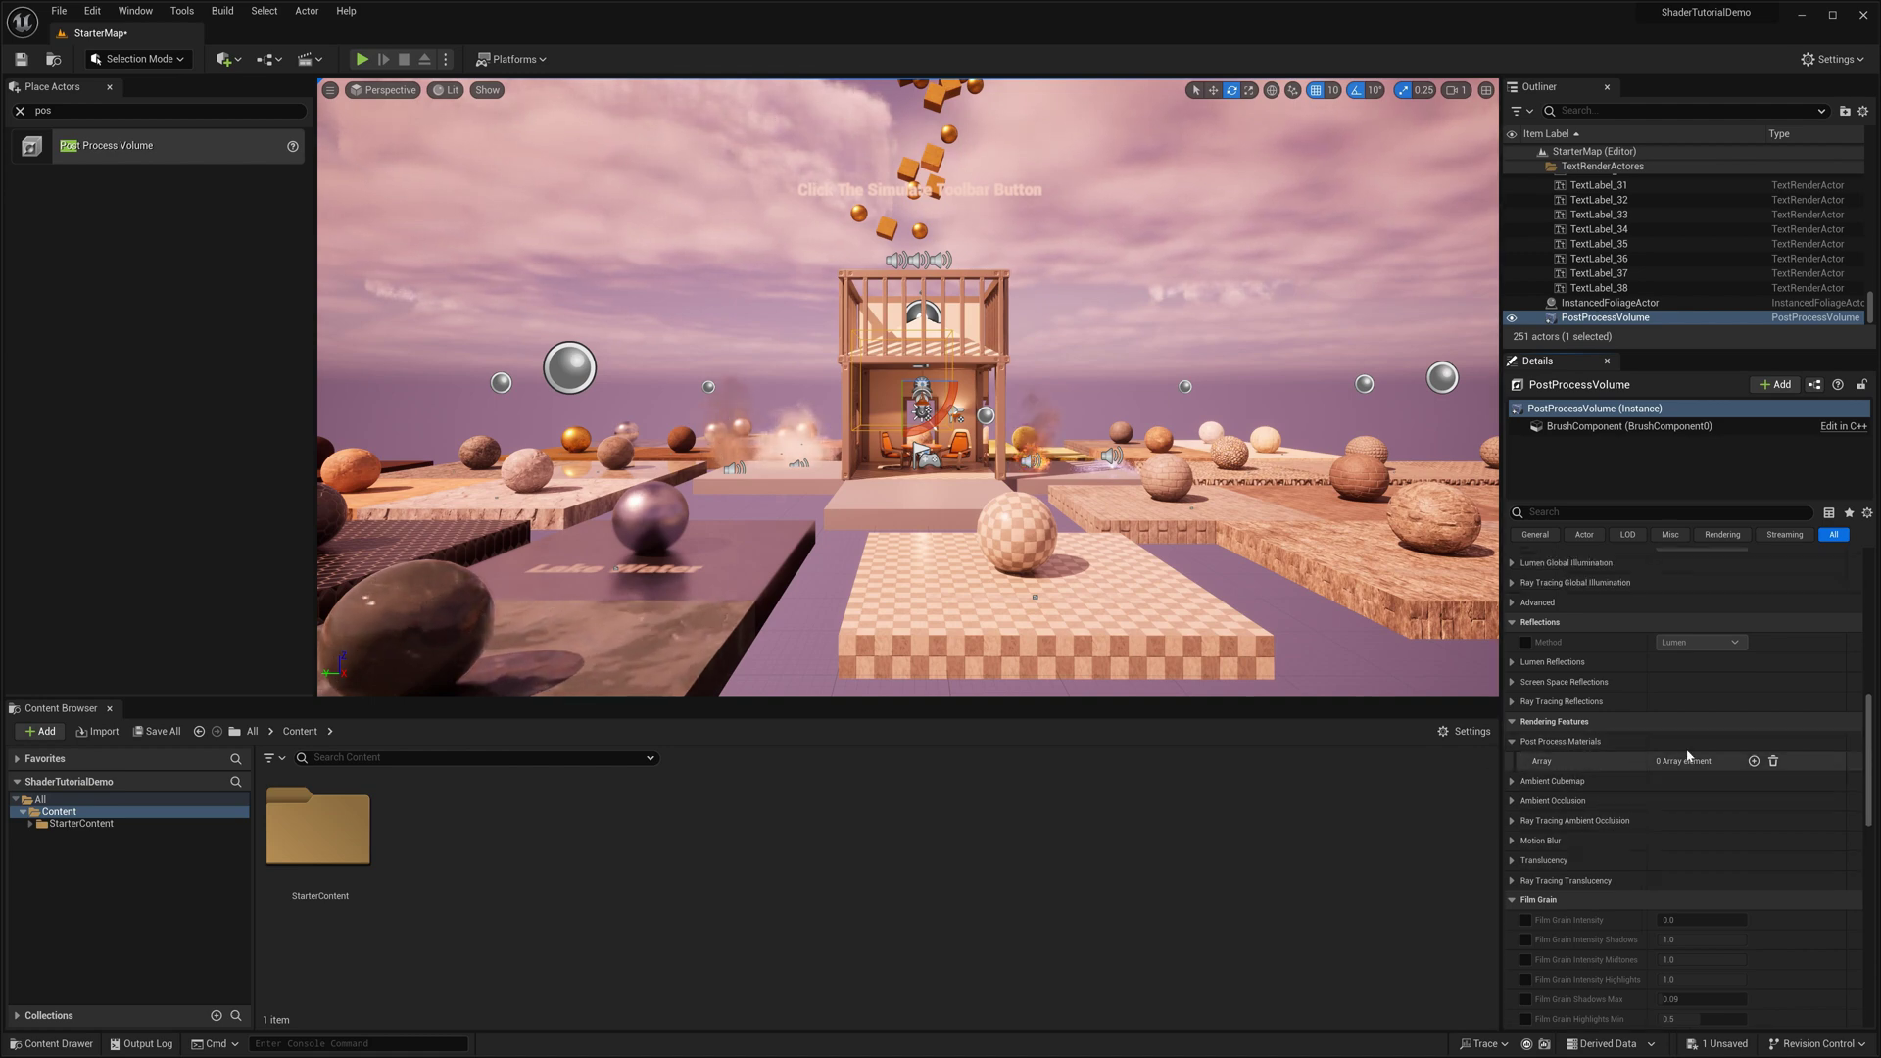
{"action": "left_click", "coordinate": [1754, 763]}
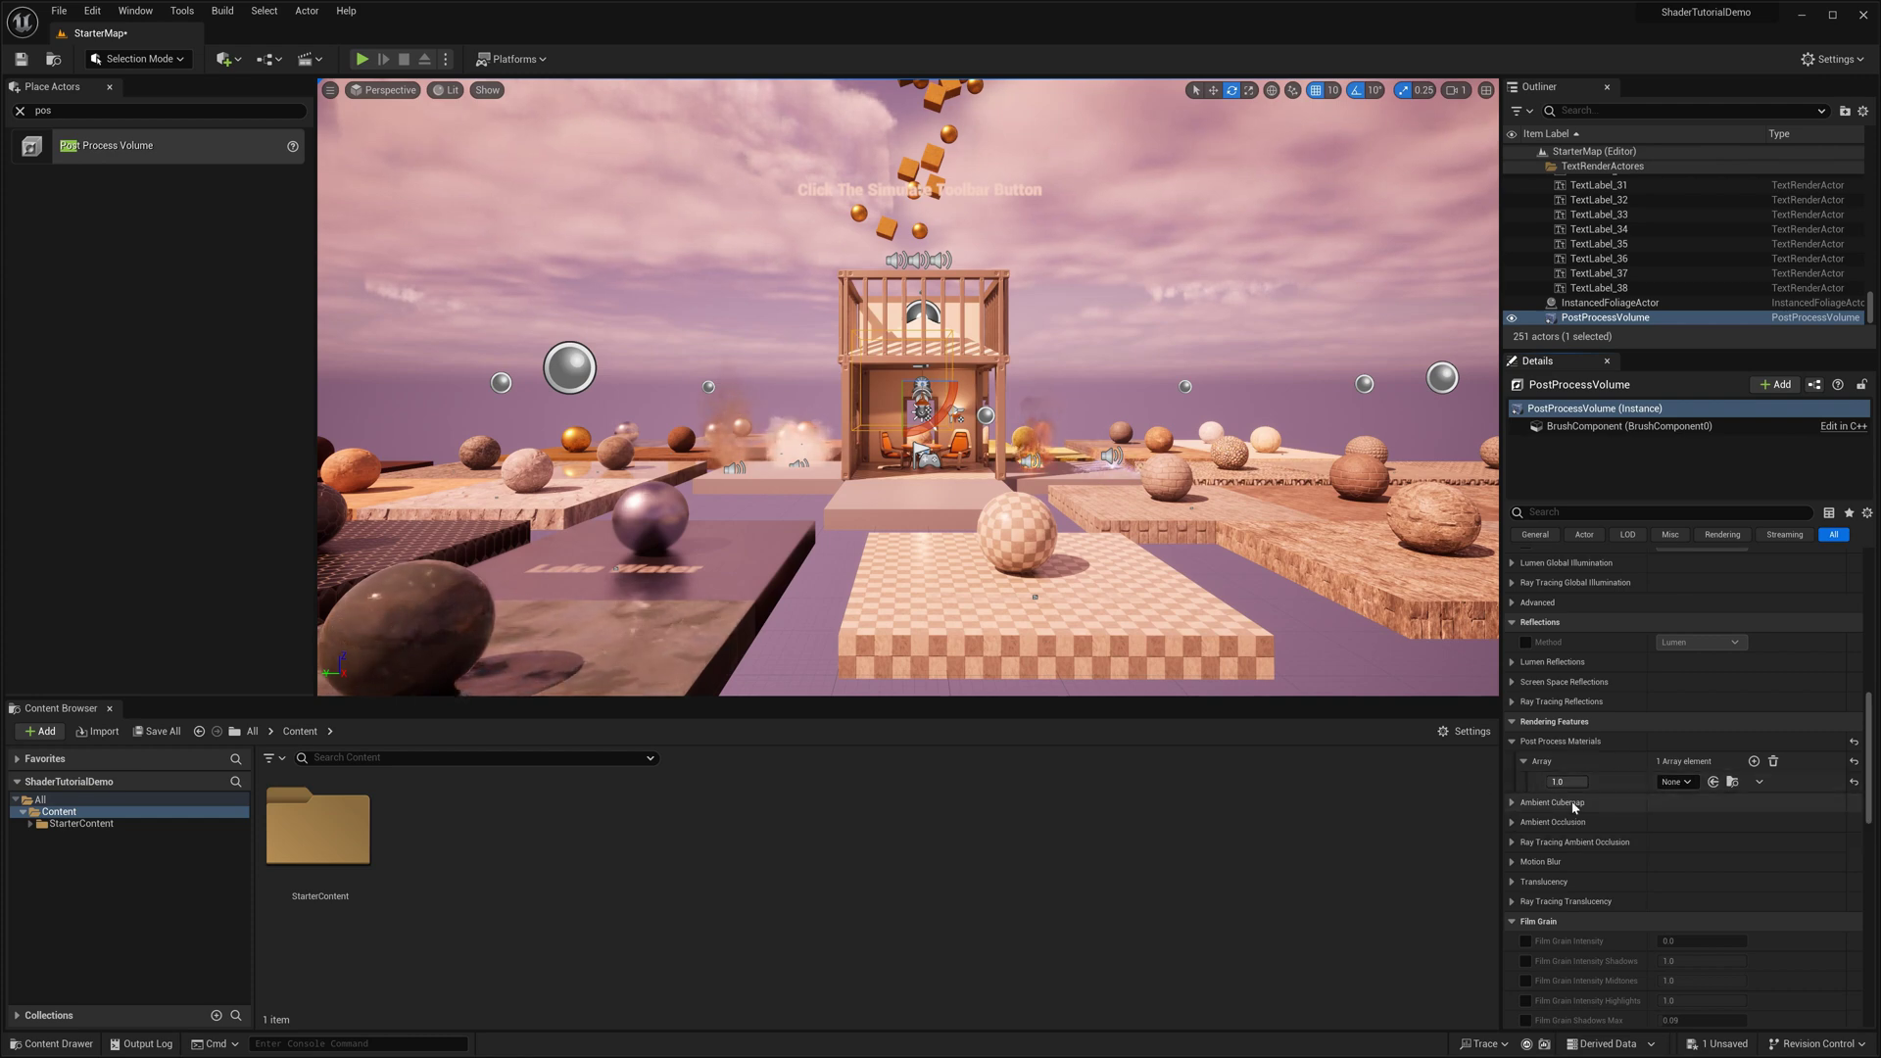
{"action": "left_click", "coordinate": [1673, 783]}
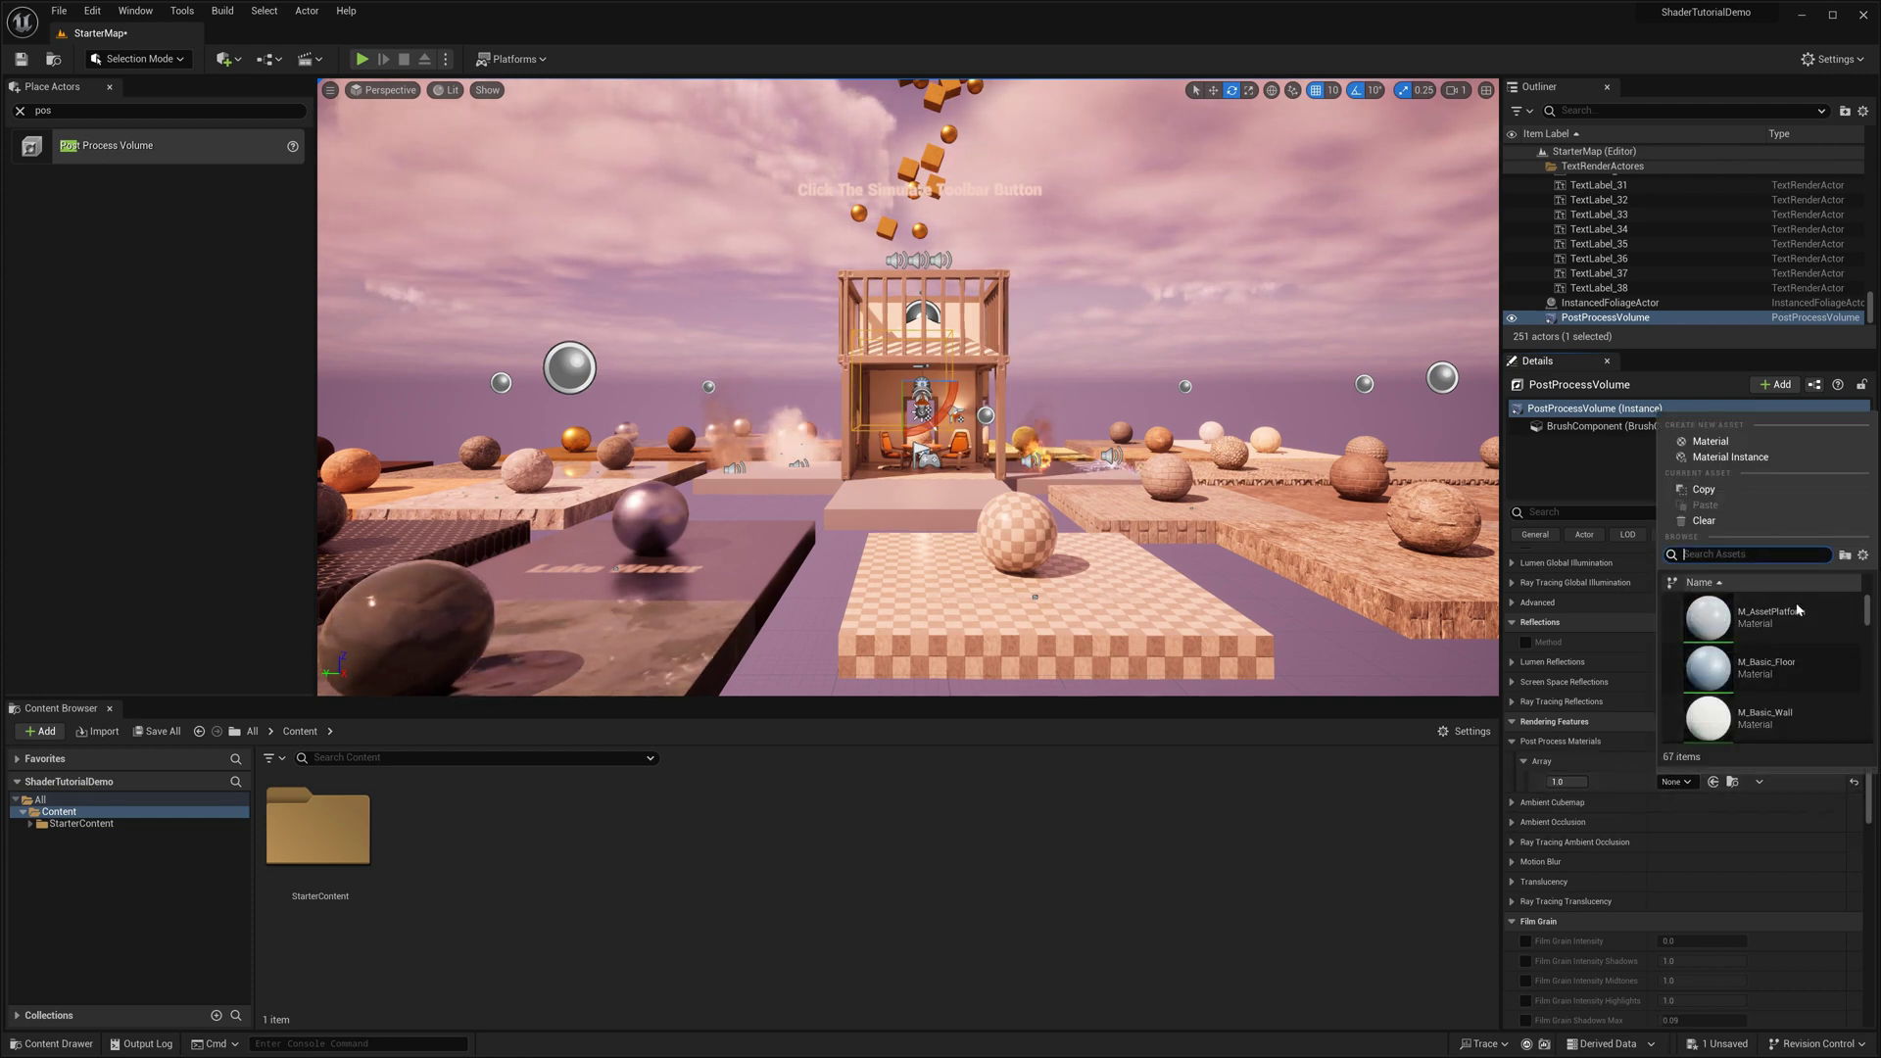
{"action": "left_click", "coordinate": [1684, 785]}
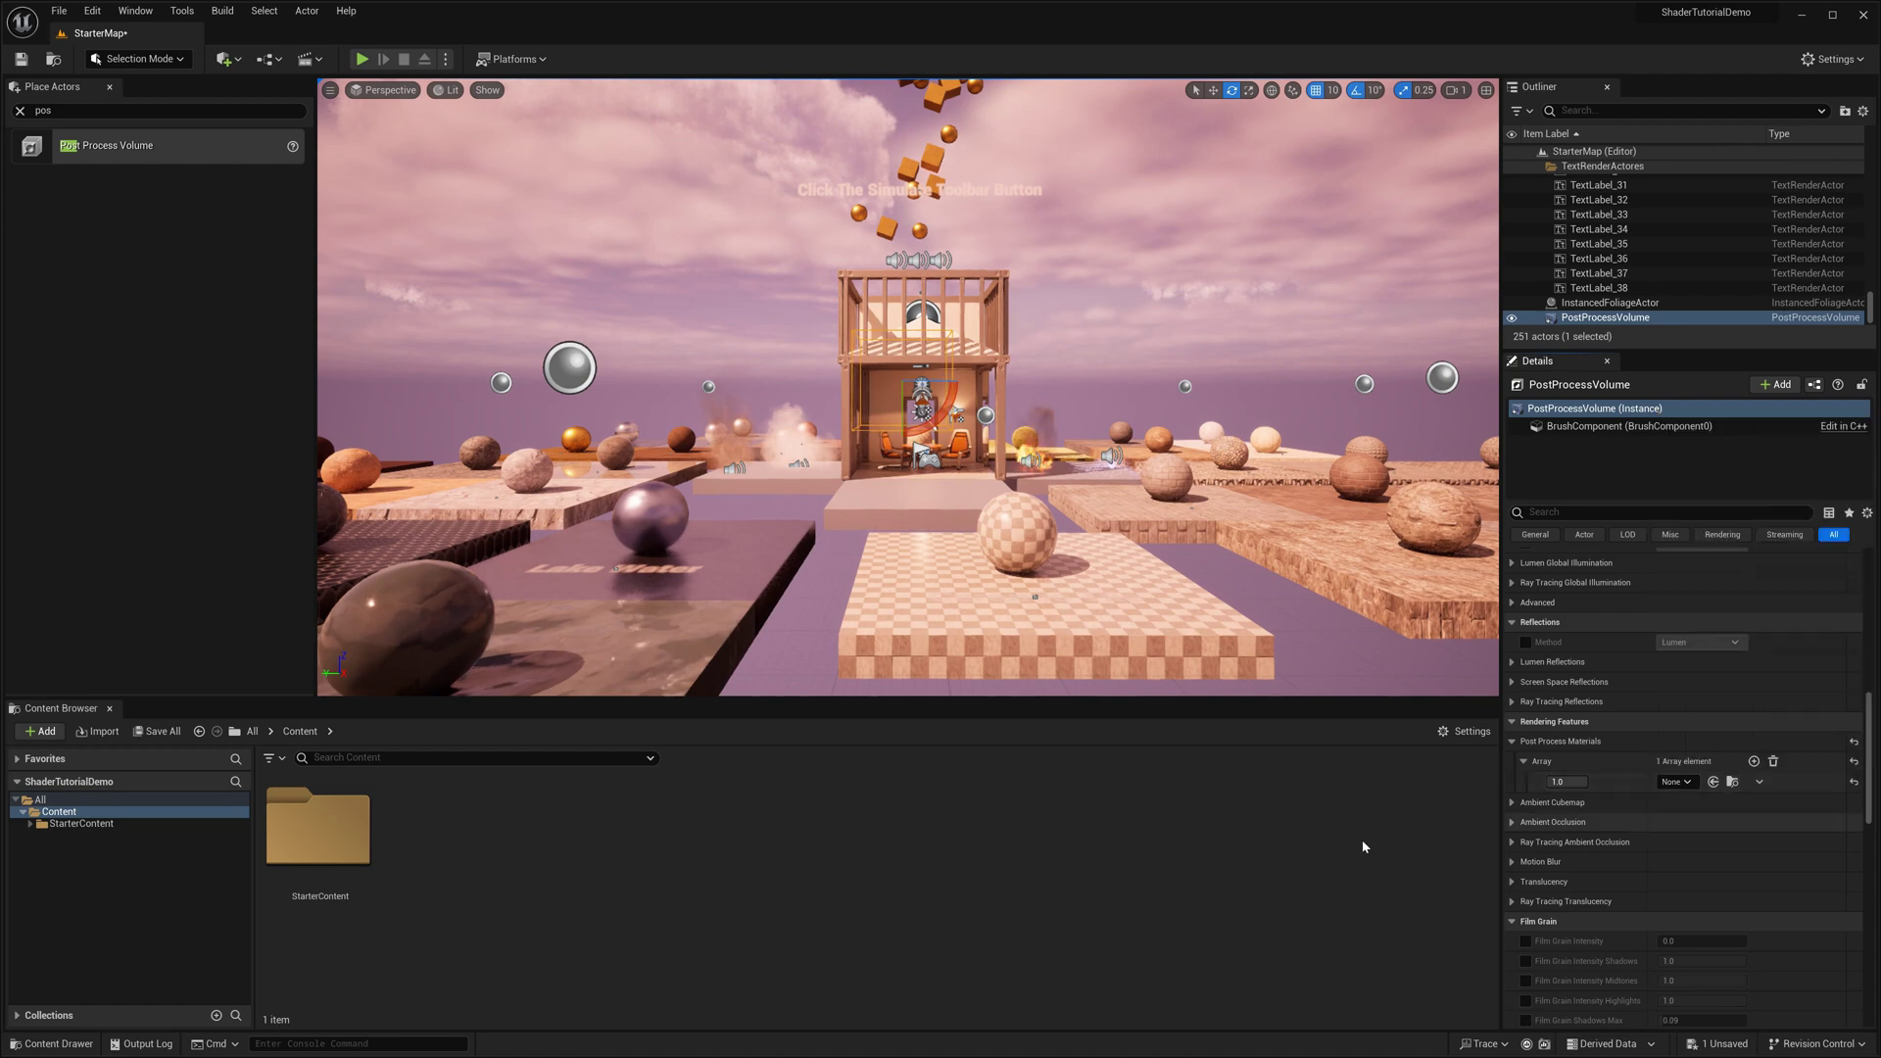
Create a folder named Materials inside the Content folder.
{"action": "right_click", "coordinate": [103, 814]}
{"action": "left_click", "coordinate": [197, 502]}
{"action": "type", "text": "Materials"}
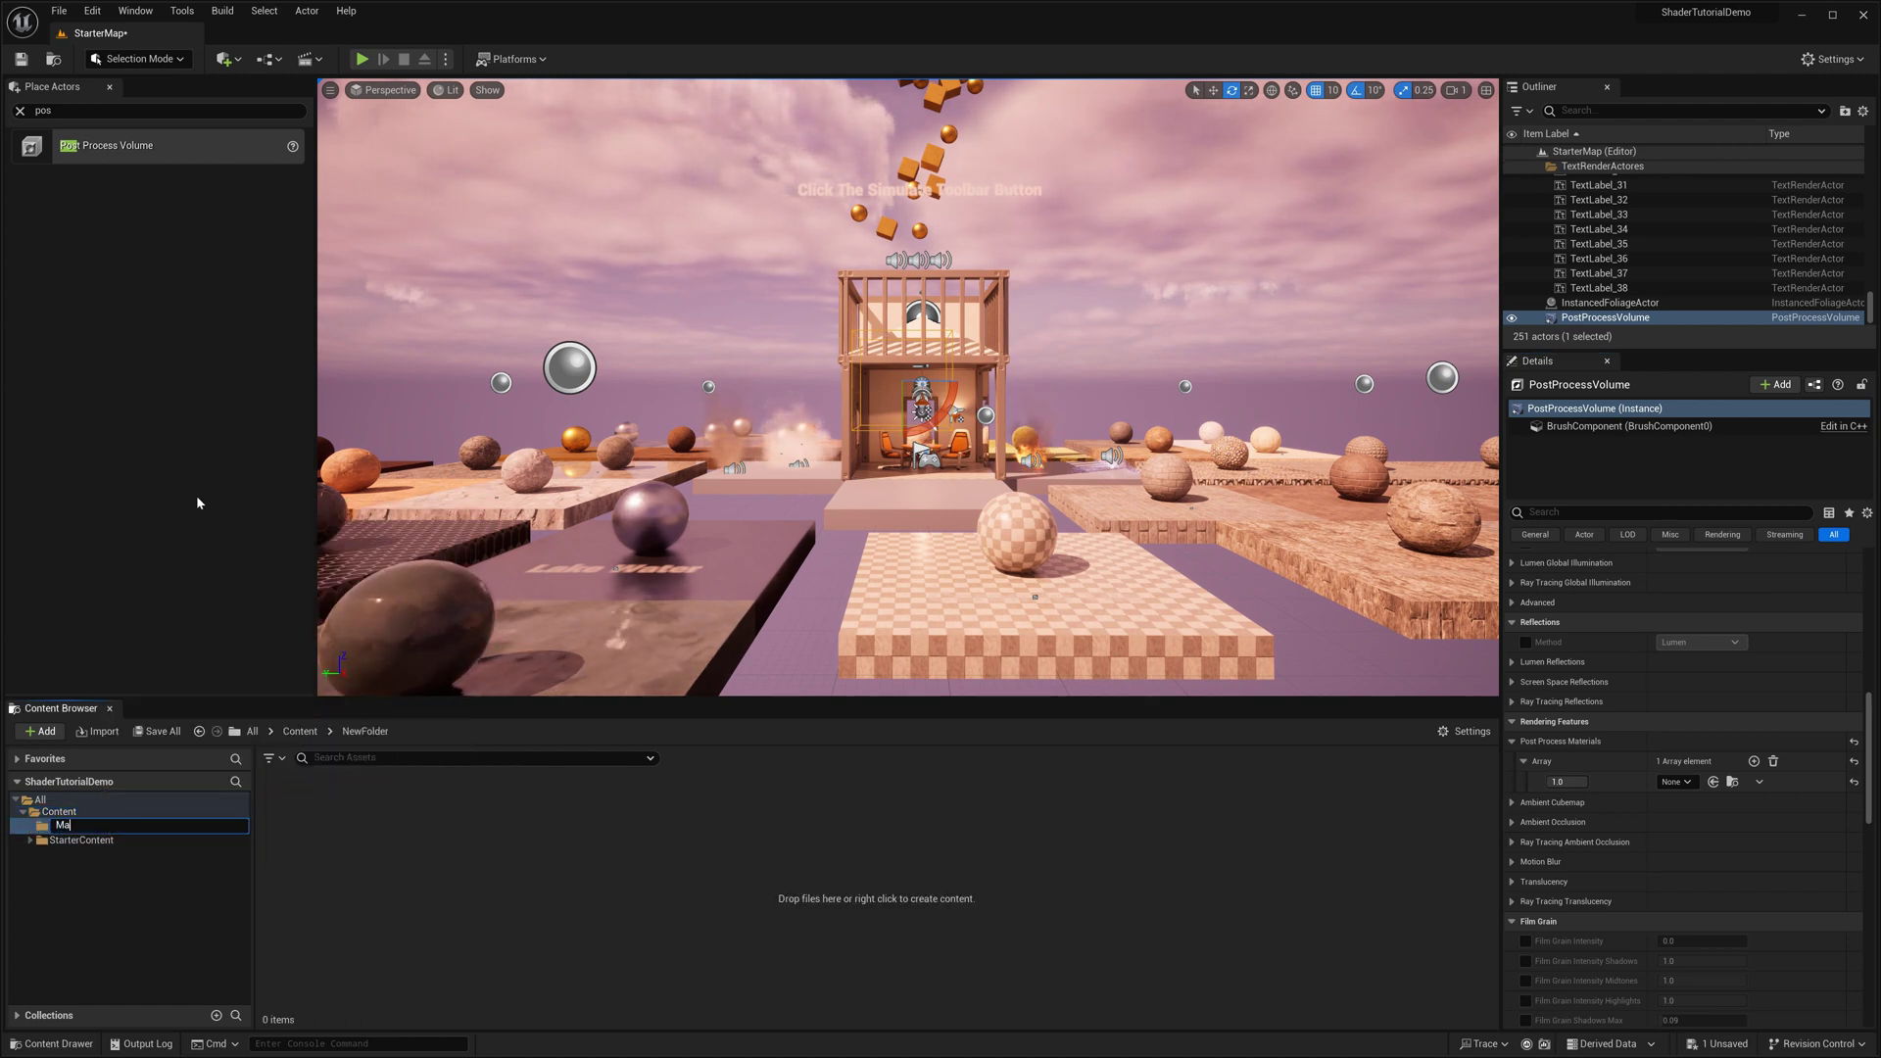
{"action": "key", "text": "Return"}
Create a new material named M_PostProcessTest in the Materials folder.
{"action": "right_click", "coordinate": [510, 881]}
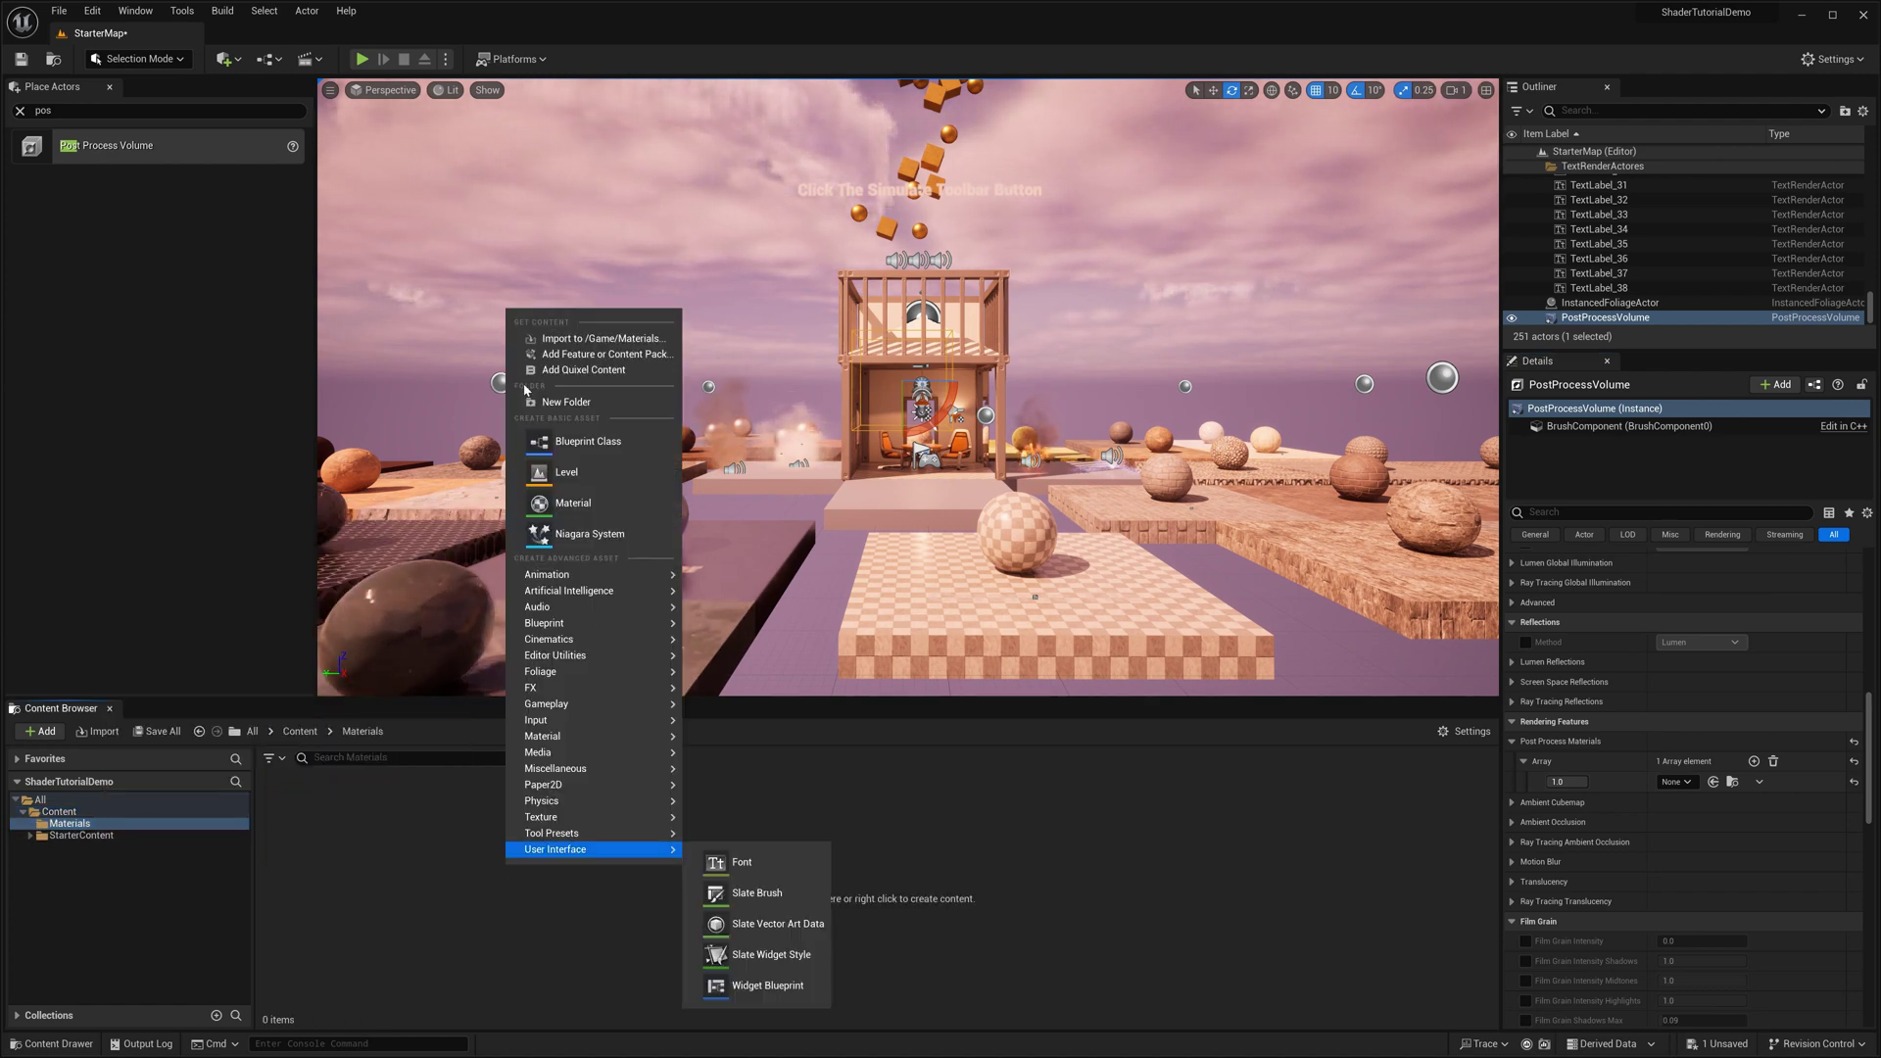
{"action": "left_click", "coordinate": [573, 496]}
{"action": "type", "text": "M_"}
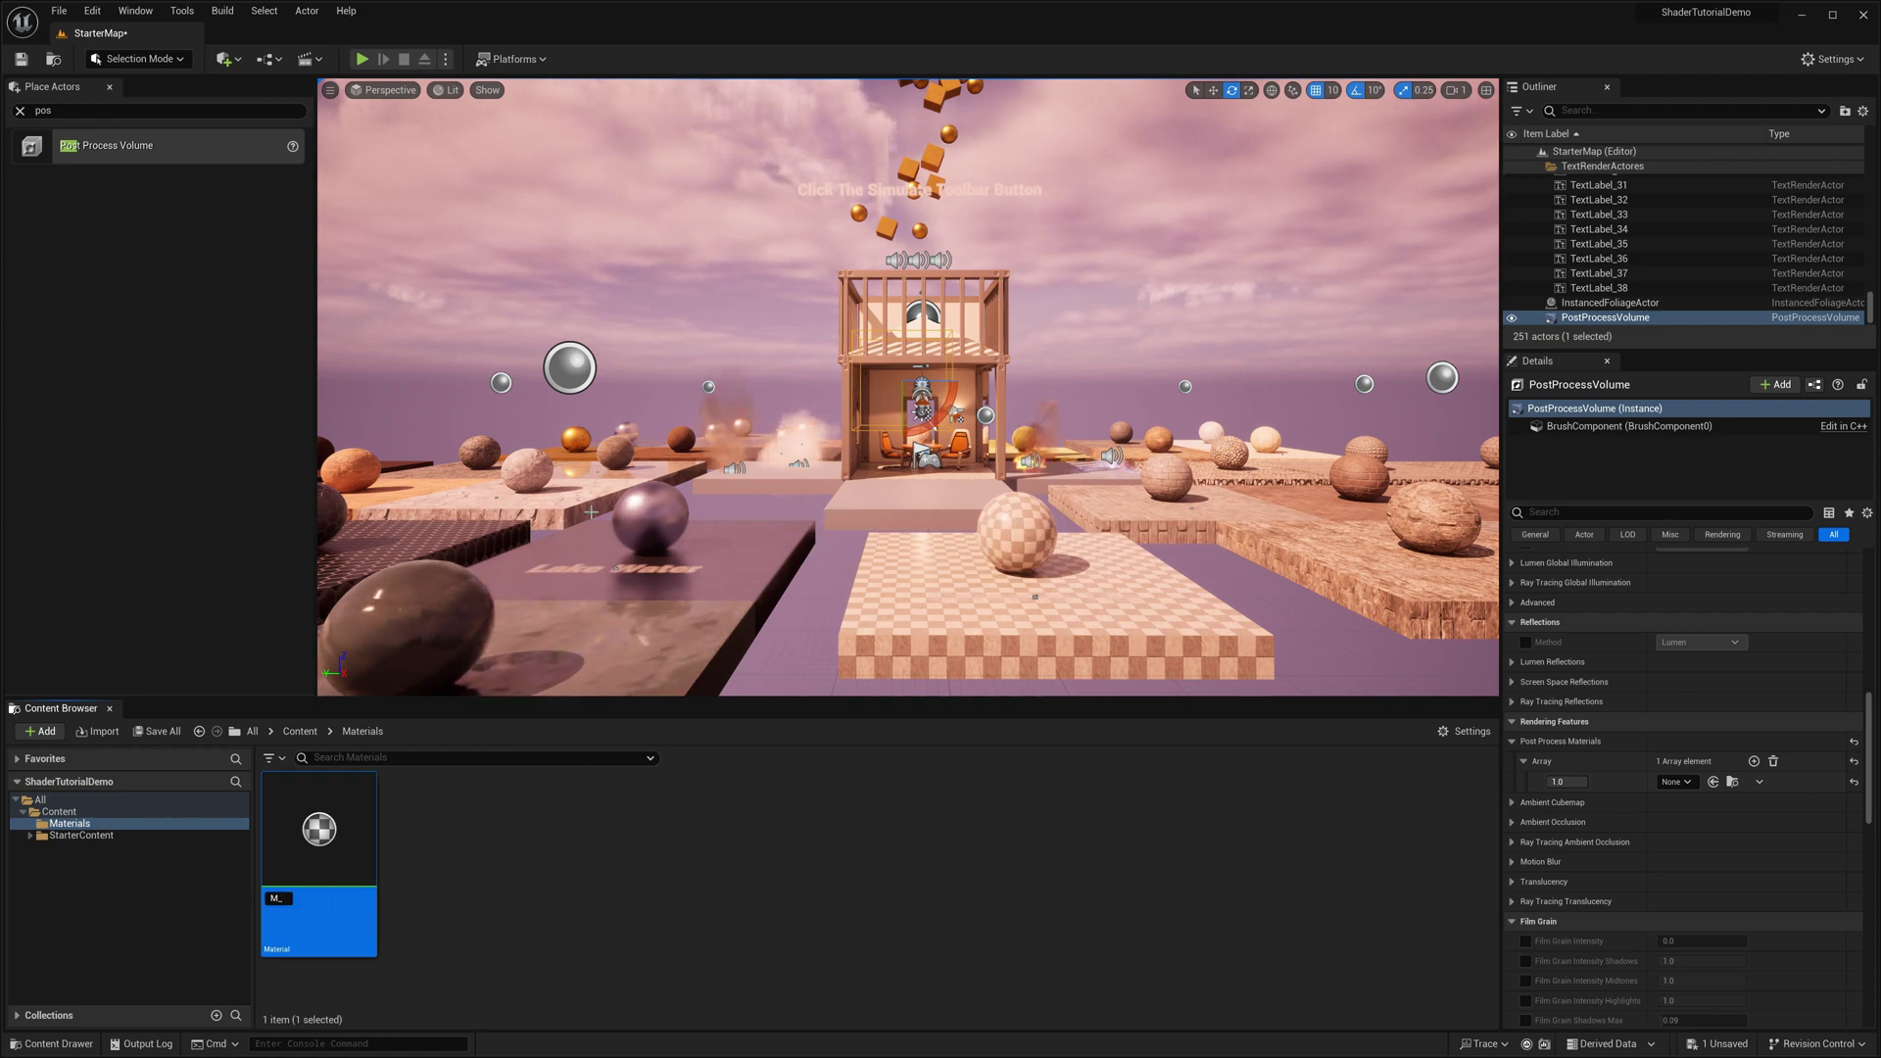
{"action": "type", "text": "PostProcessTest"}
{"action": "key", "text": "Return"}
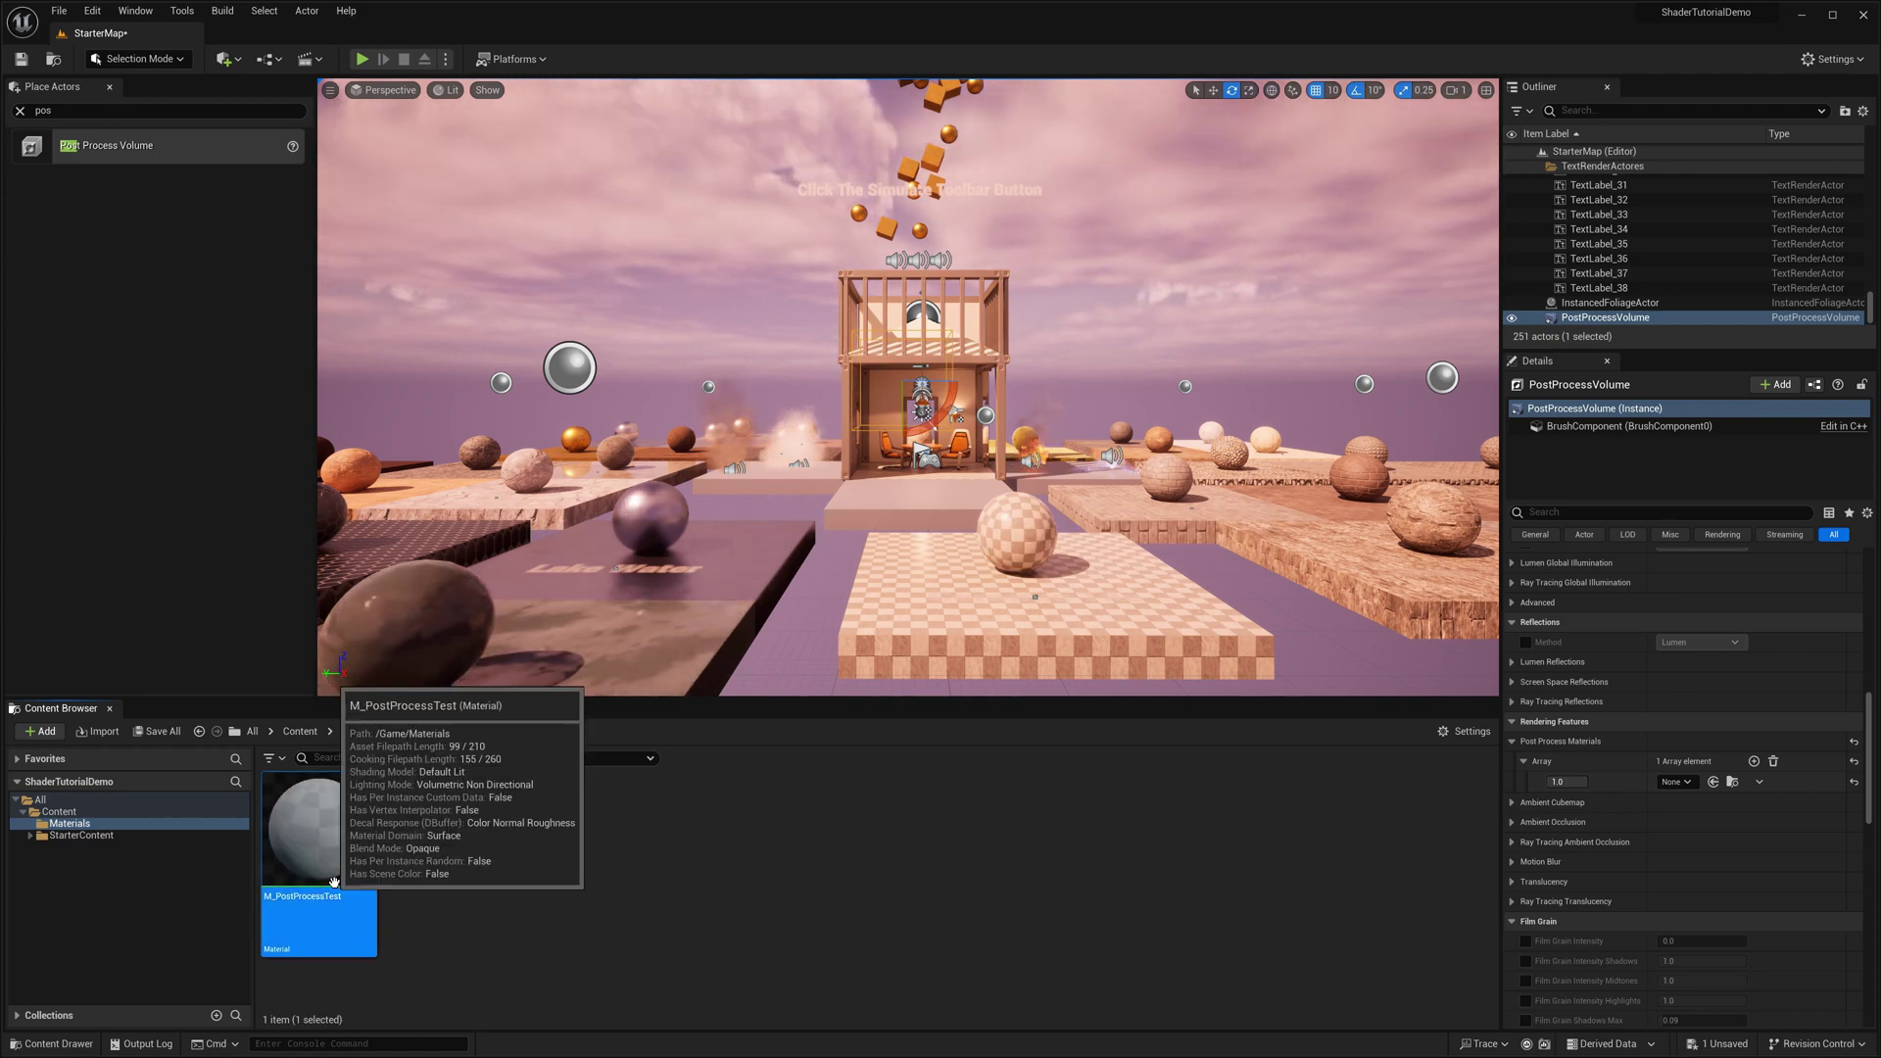
Open M_PostProcessTest for editing and set its Material Domain to Post Process.
{"action": "double_click", "coordinate": [319, 831]}
{"action": "left_click", "coordinate": [196, 742]}
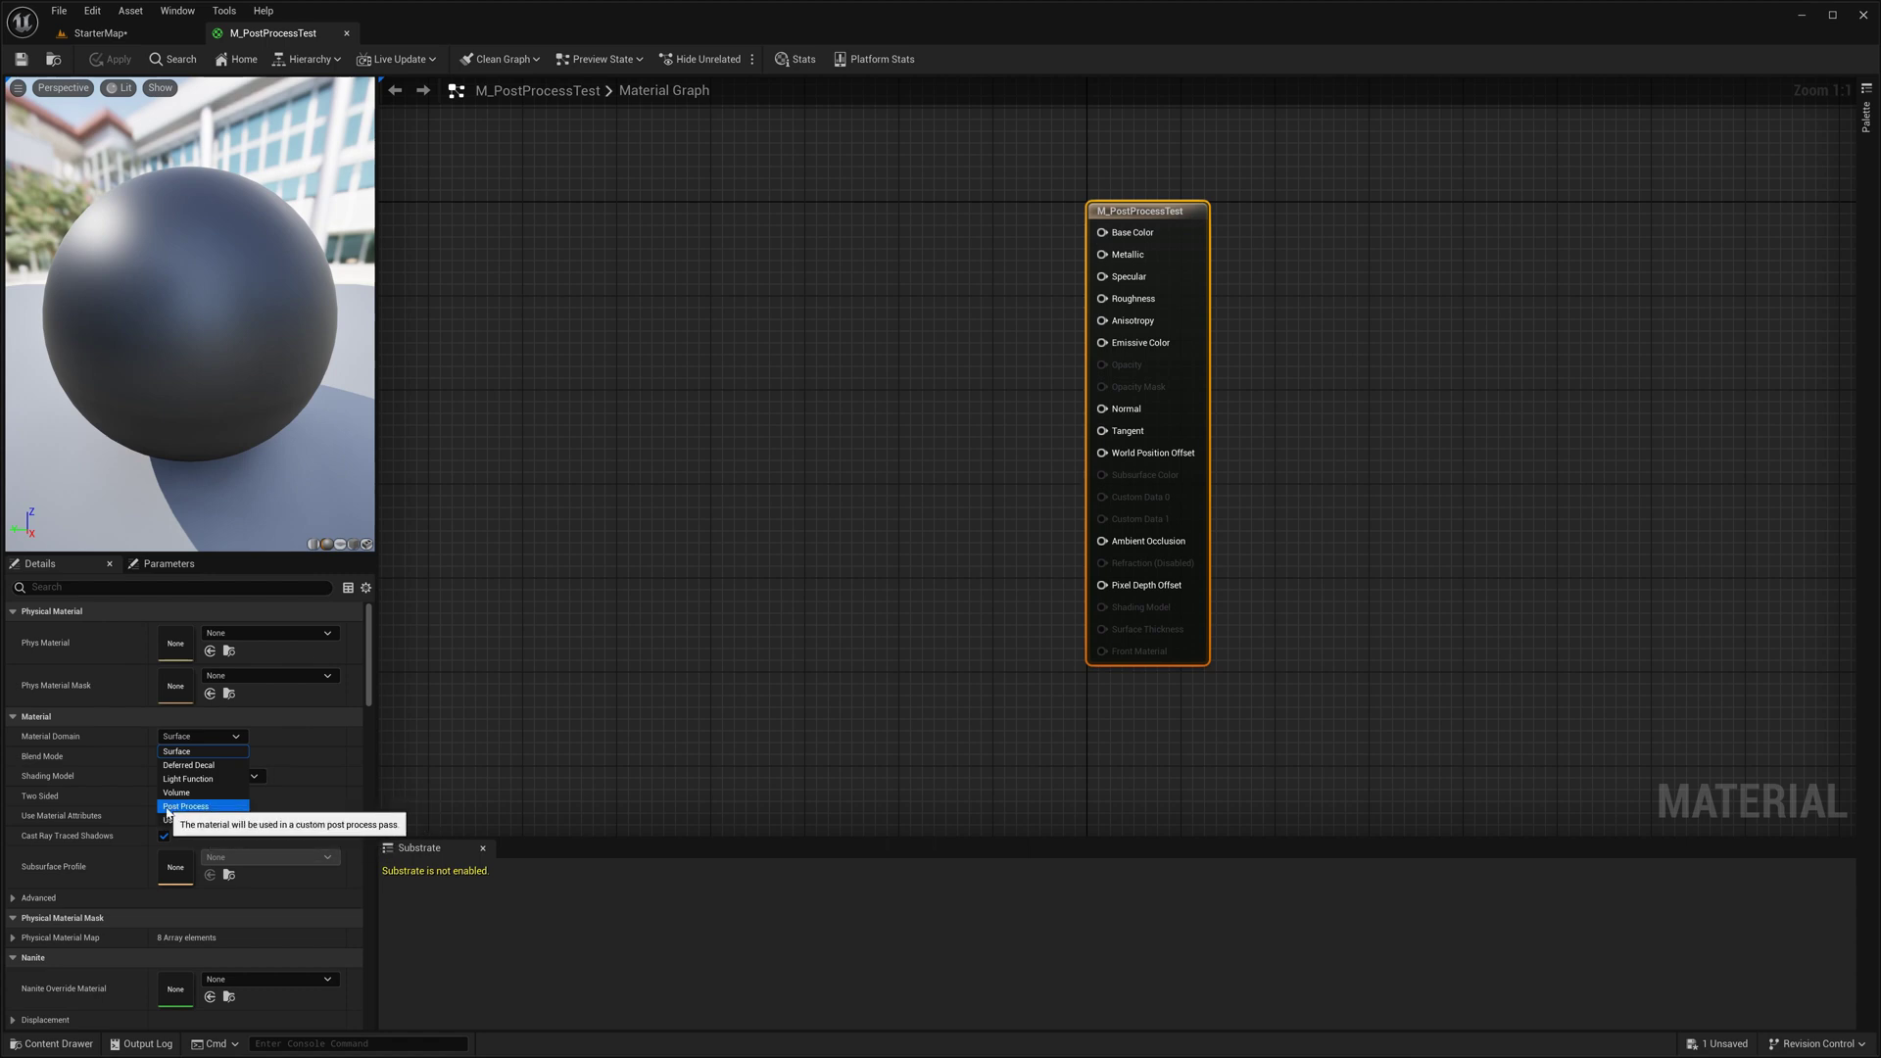
{"action": "left_click", "coordinate": [186, 807]}
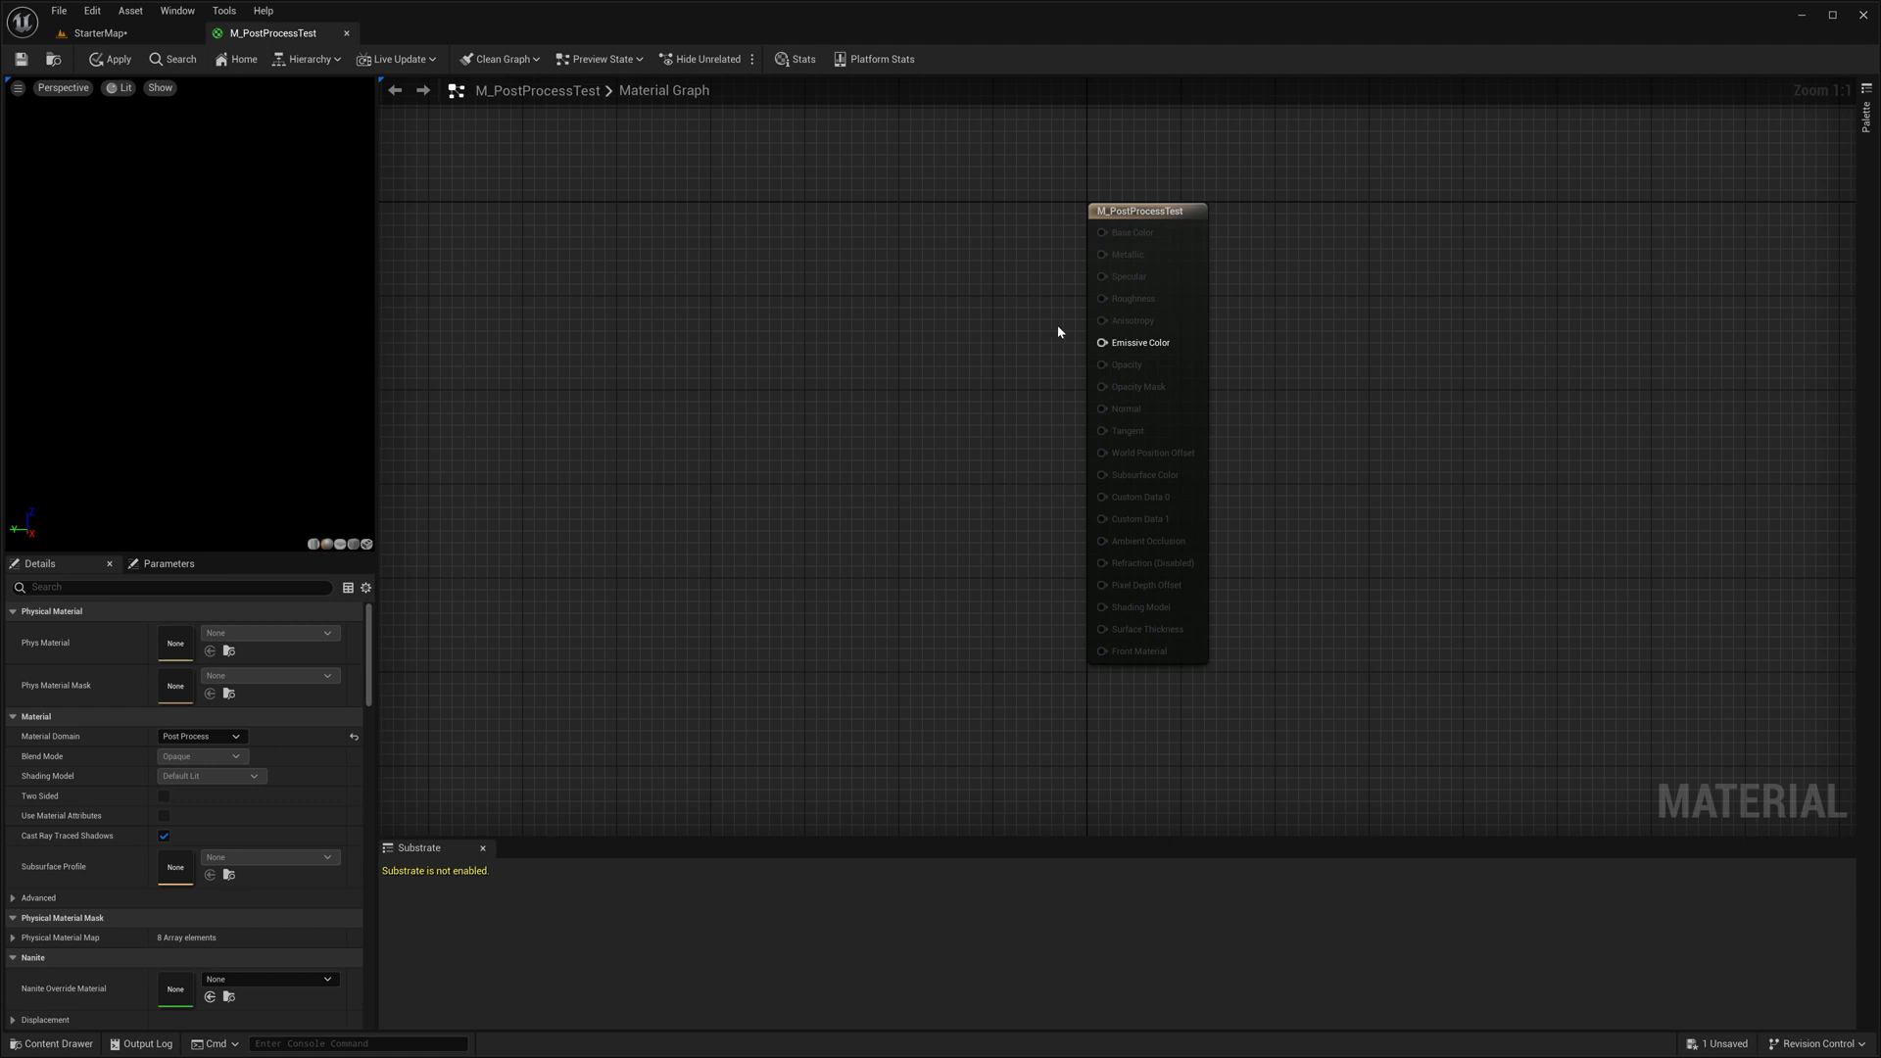
{"action": "left_click_drag", "start_coordinate": [1103, 342], "coordinate": [1008, 248]}
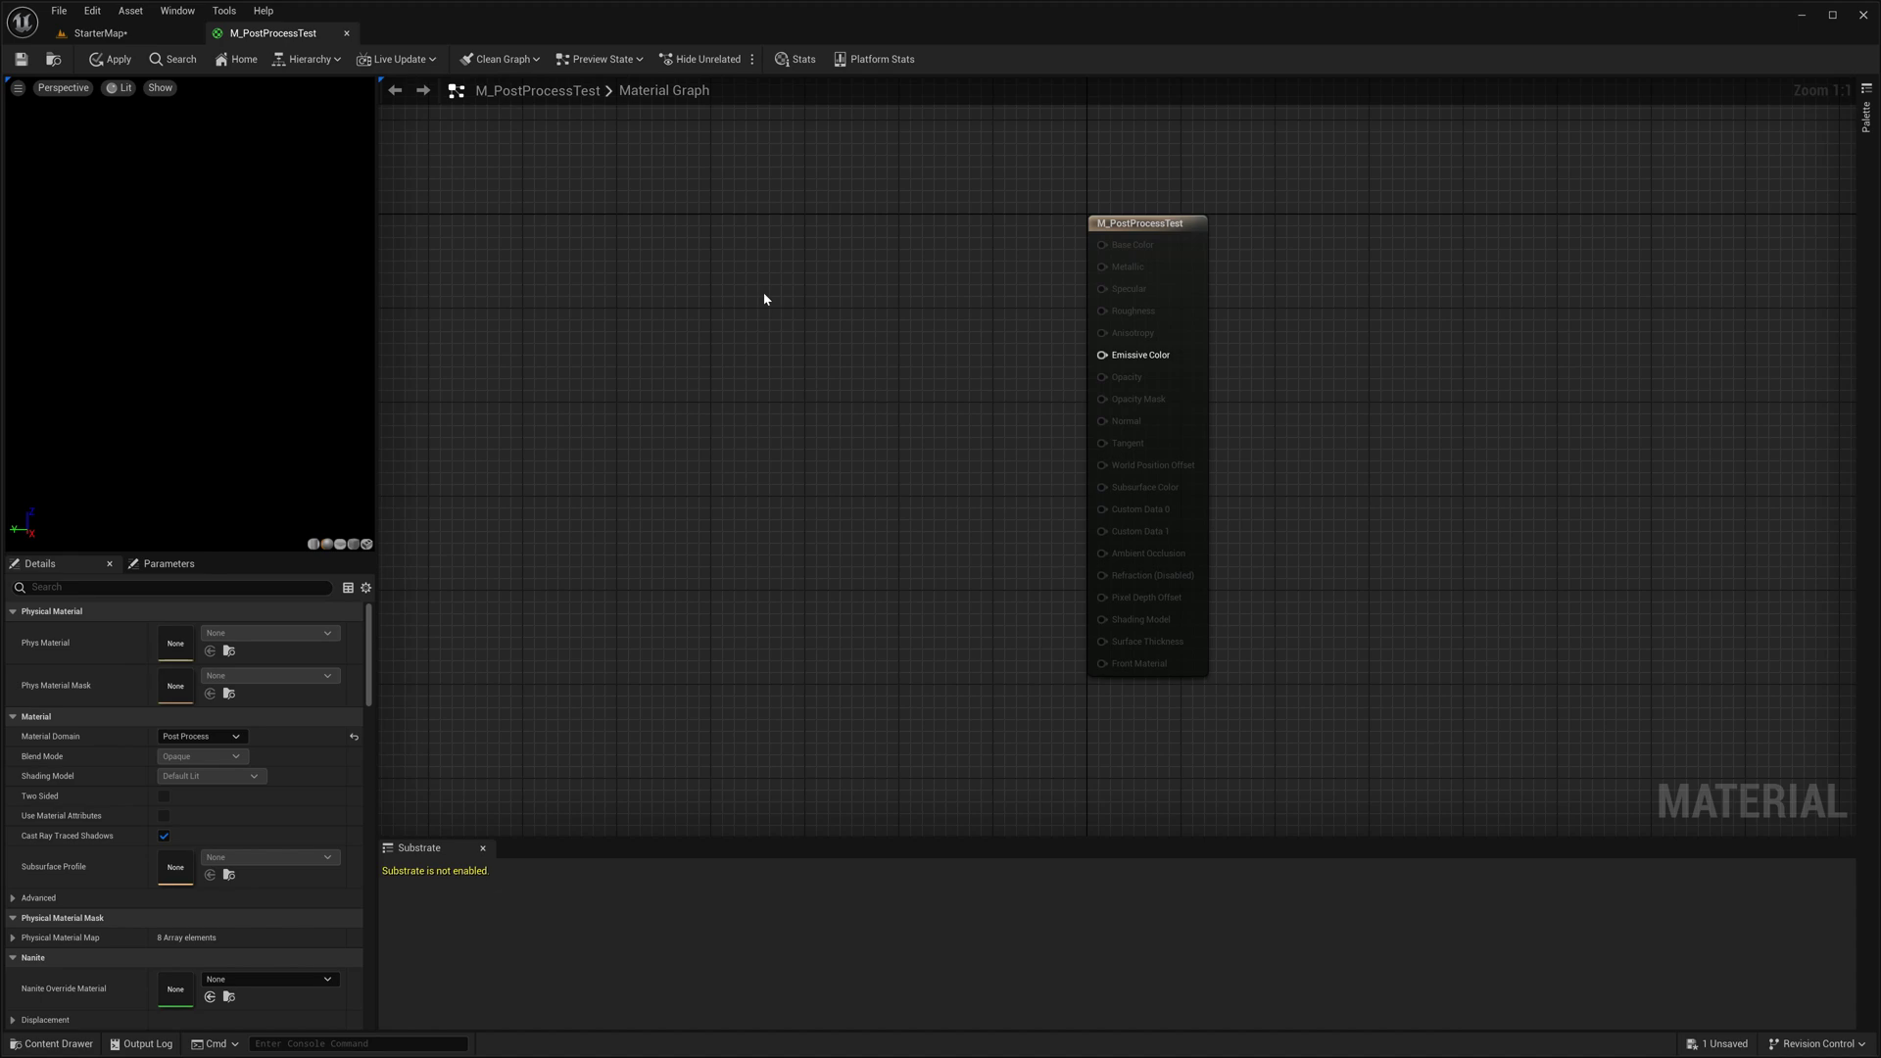
Add a Constant3Vector coloured green (0.0, 1.0, 0.030256), connect it to Emissive Color, and apply the material.
{"action": "key", "text": "3"}
{"action": "left_click", "coordinate": [764, 299]}
{"action": "left_click", "coordinate": [203, 630]}
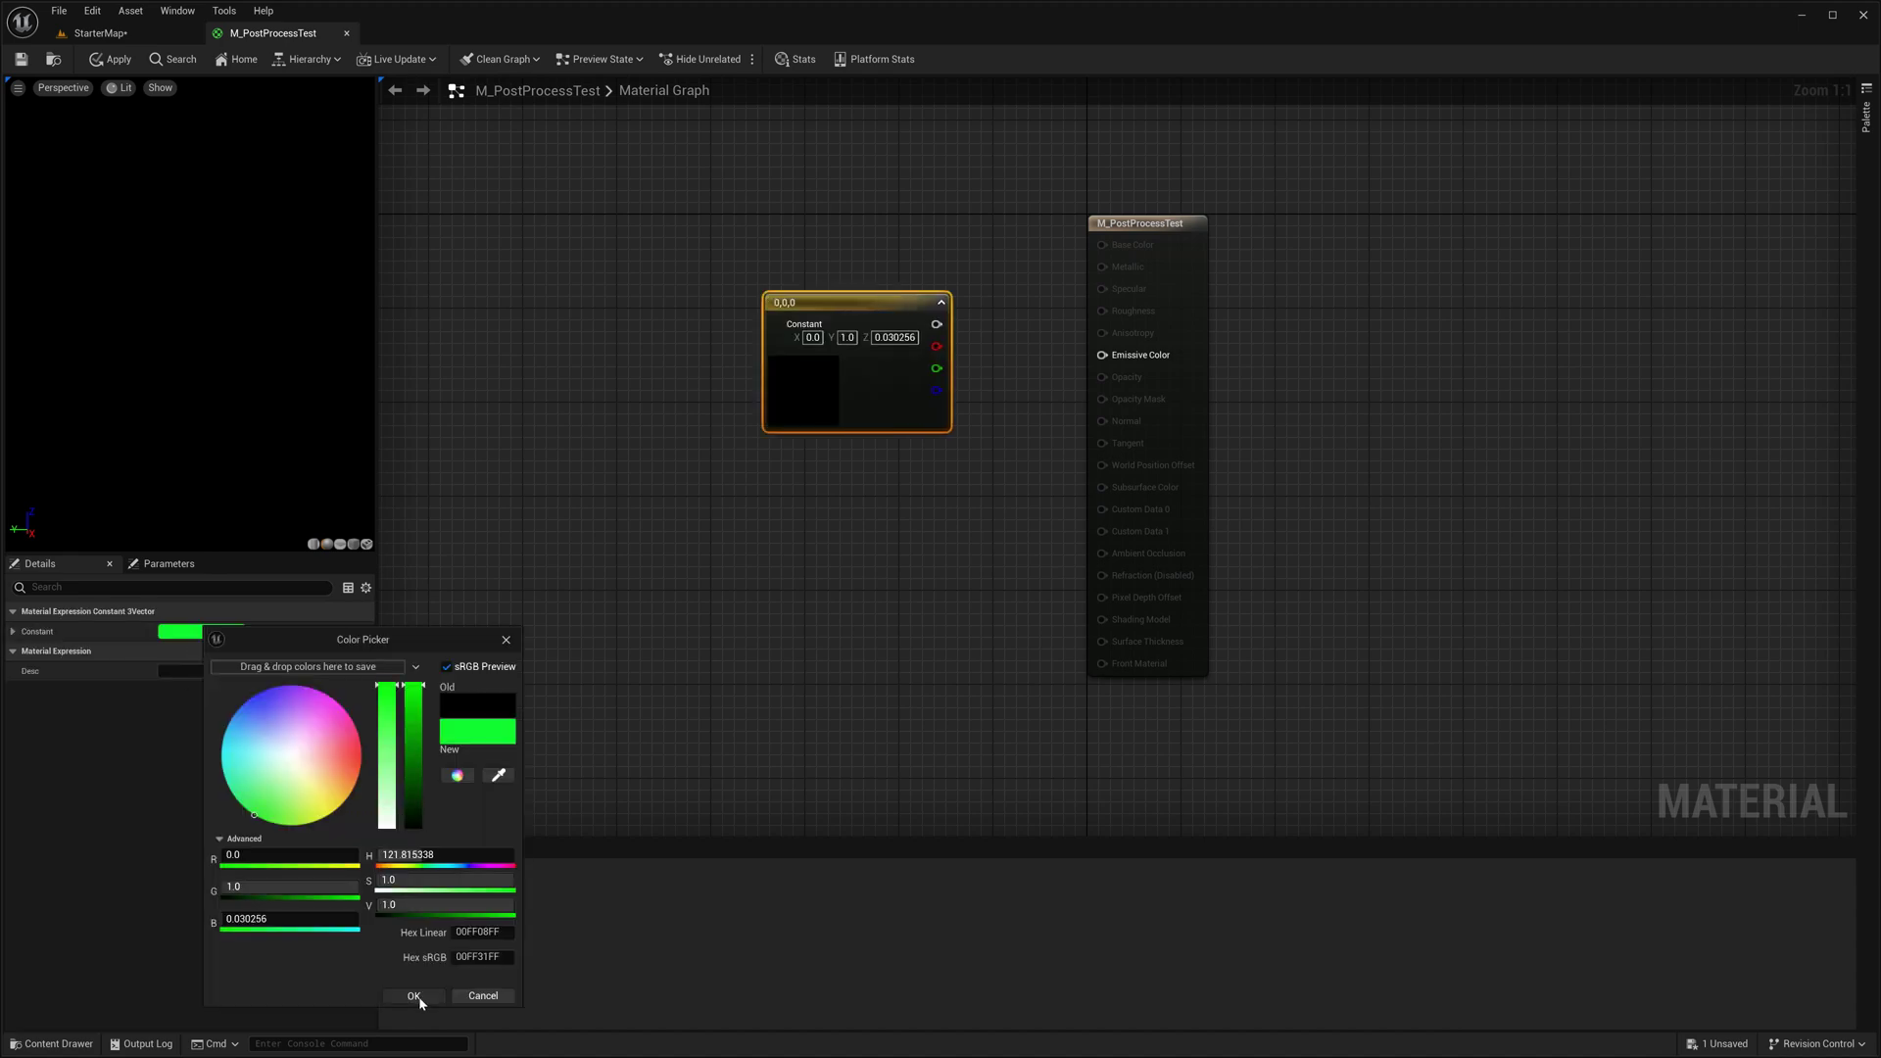
{"action": "left_click", "coordinate": [416, 997]}
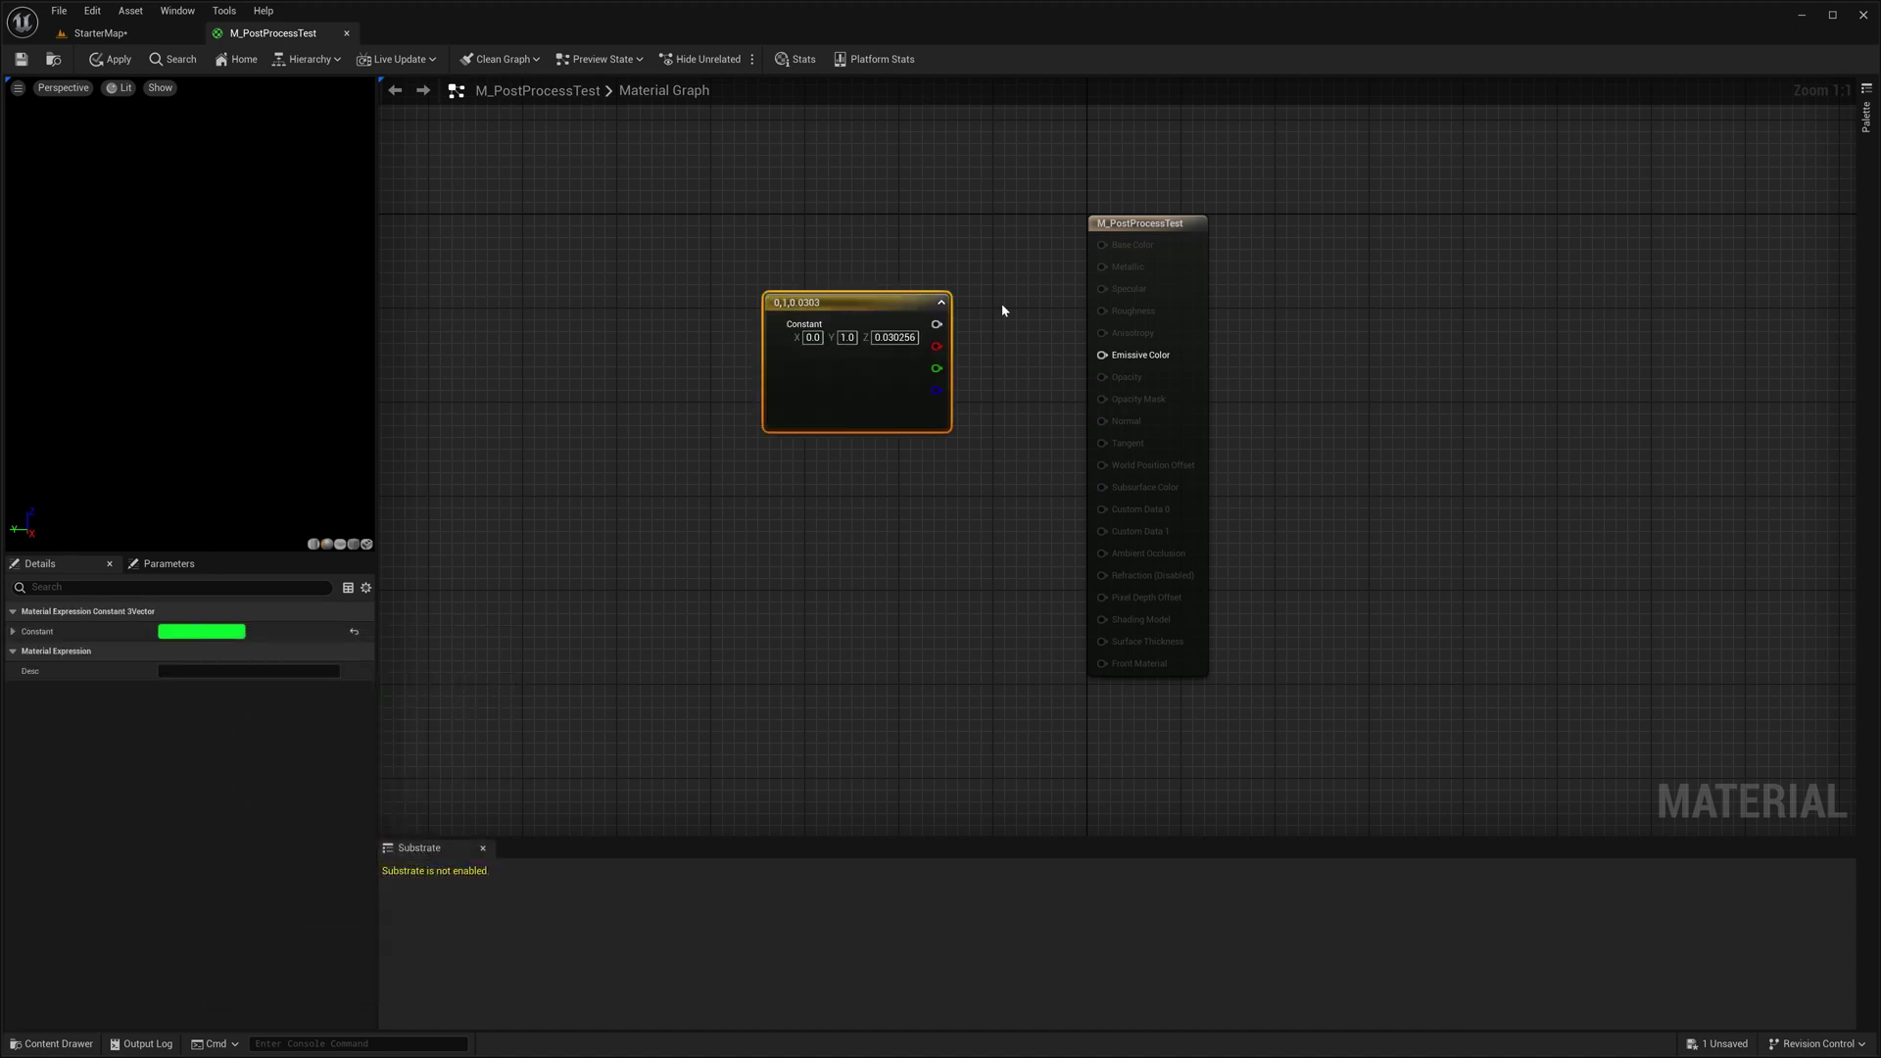
{"action": "left_click_drag", "start_coordinate": [936, 324], "coordinate": [1104, 356]}
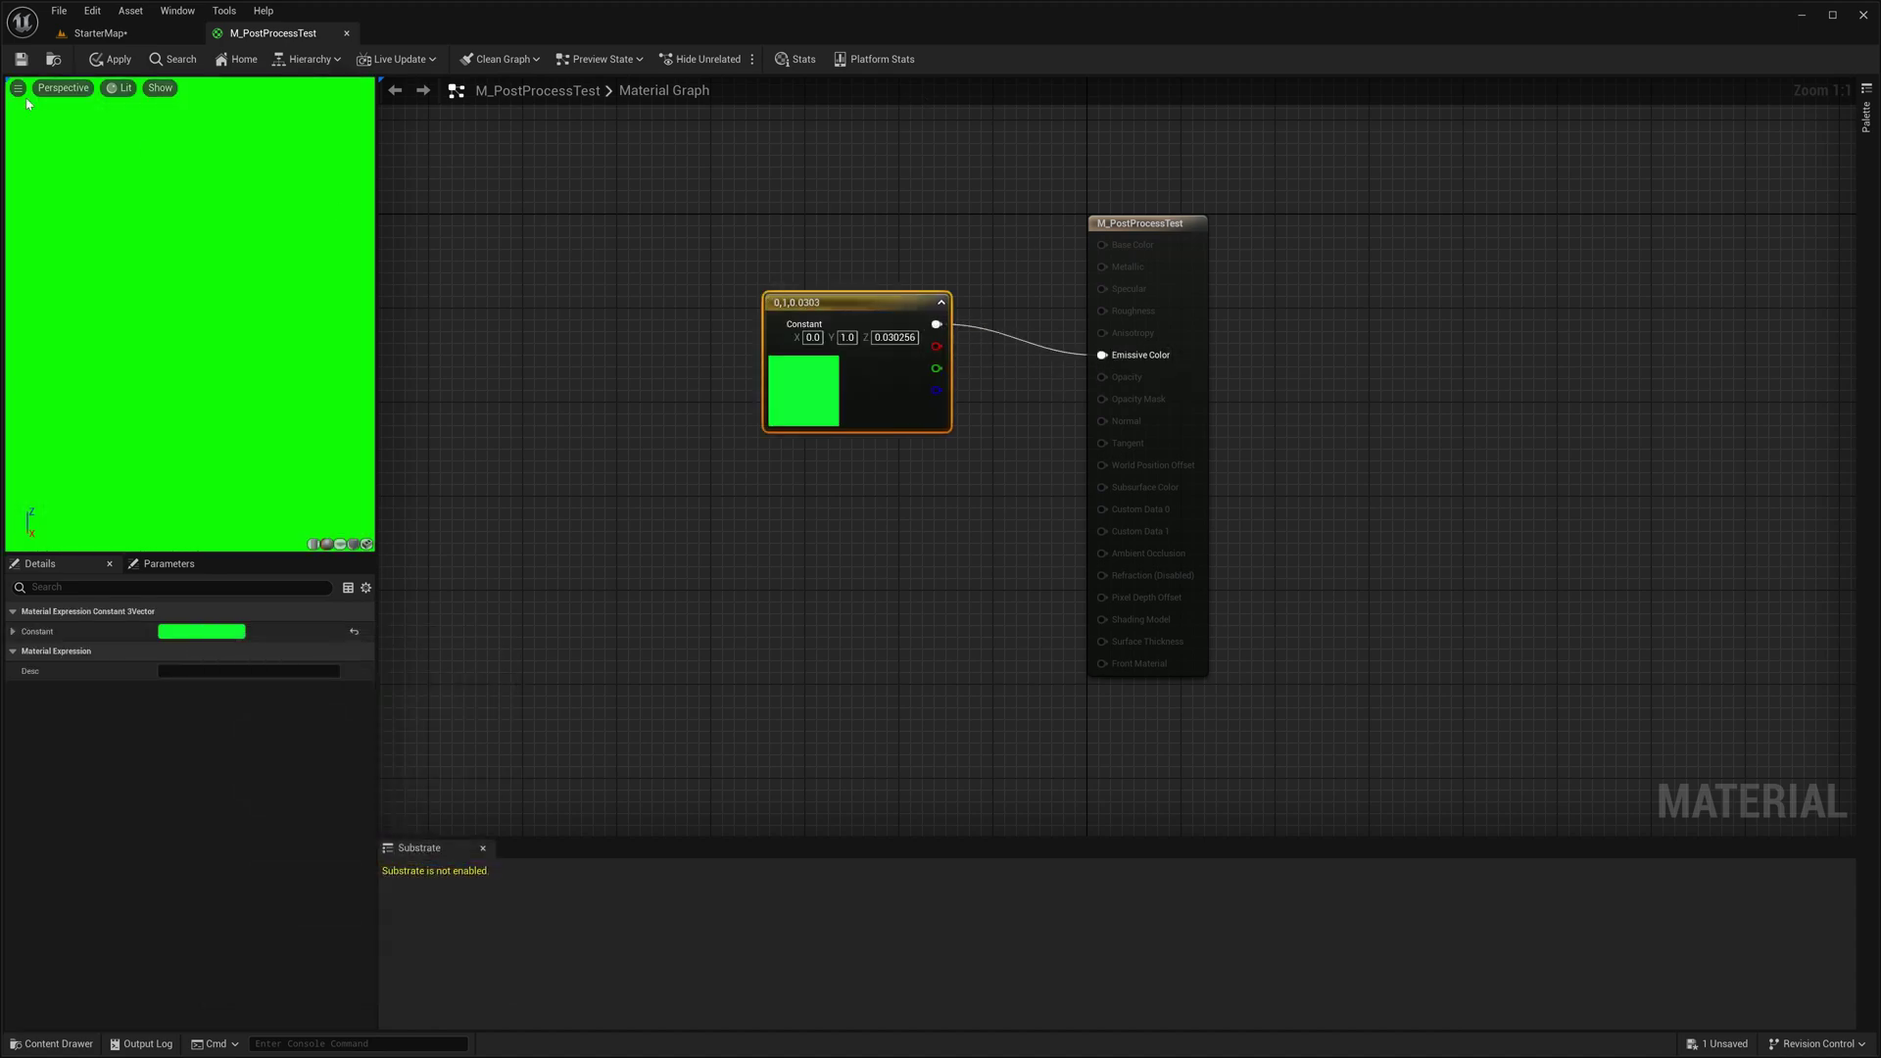
{"action": "left_click", "coordinate": [107, 58]}
Assign M_PostProcessTest to the volume's Post Process Materials slot in StarterMap and view the scene in game view.
{"action": "left_click", "coordinate": [100, 33]}
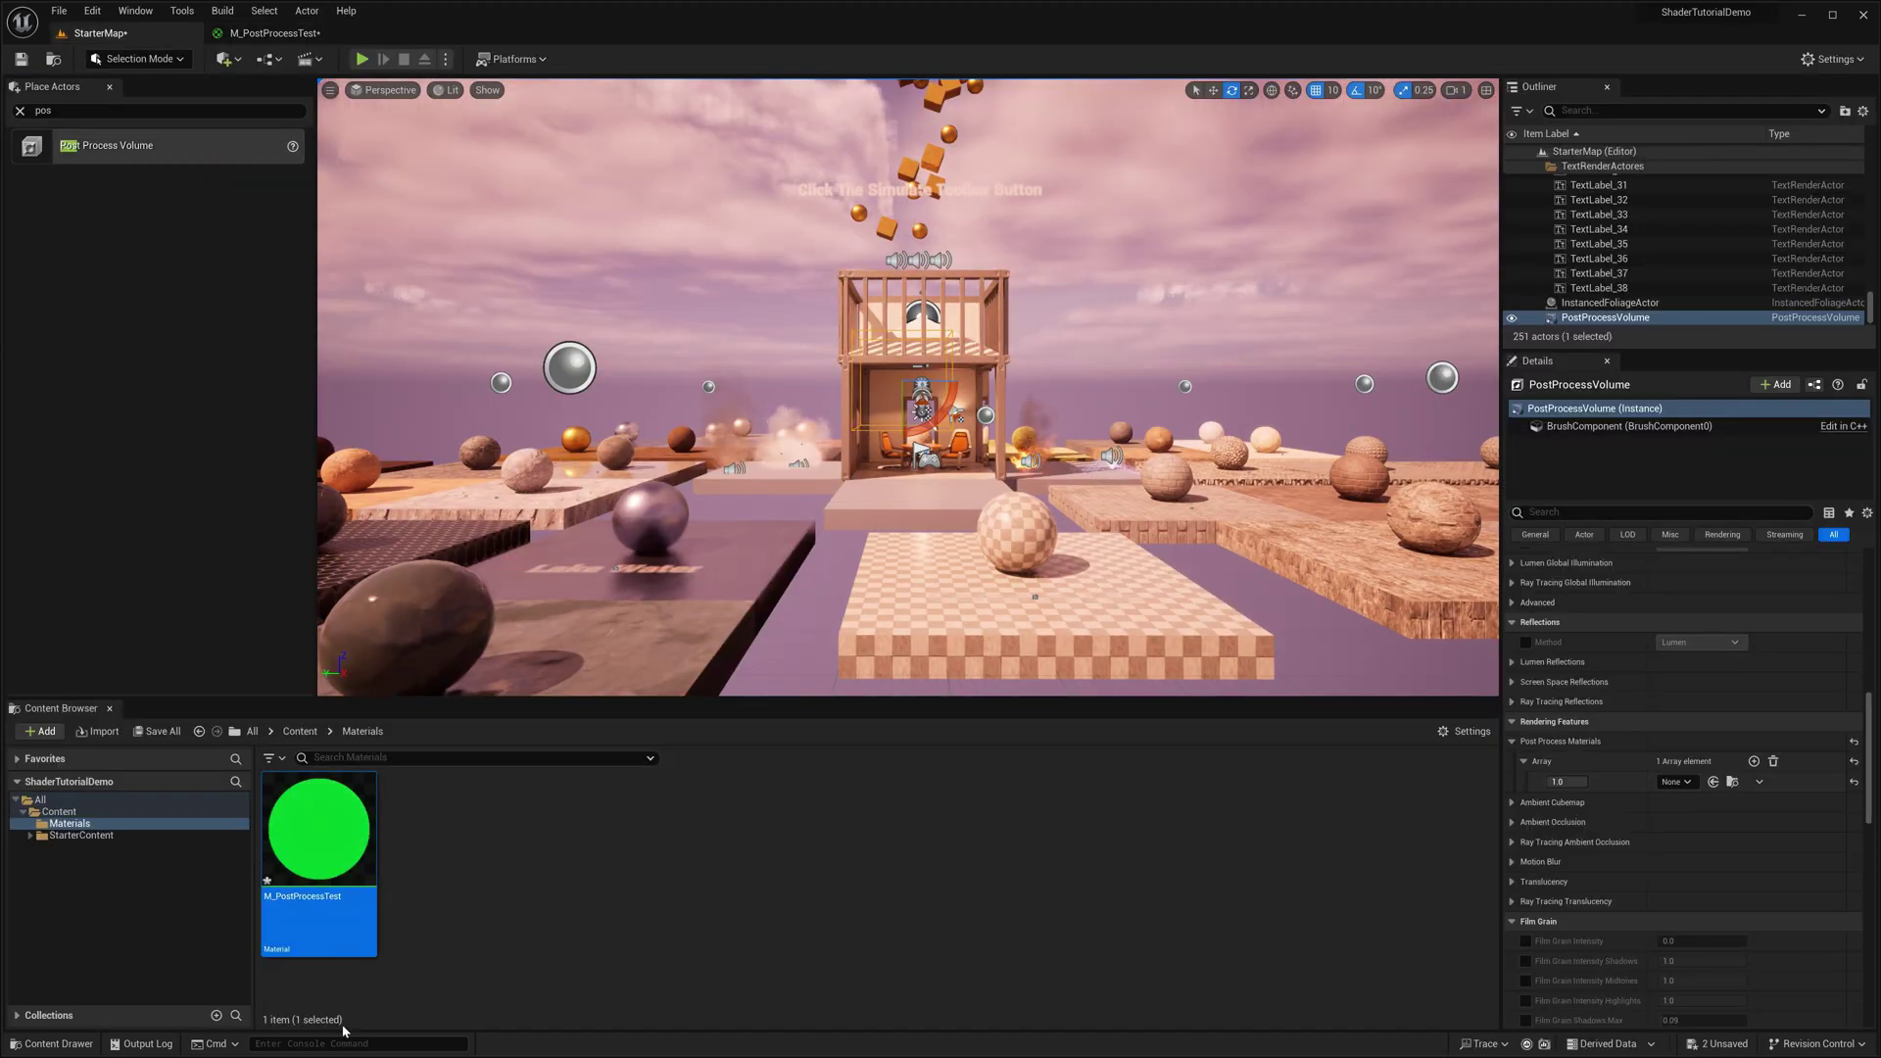
{"action": "left_click", "coordinate": [1713, 781]}
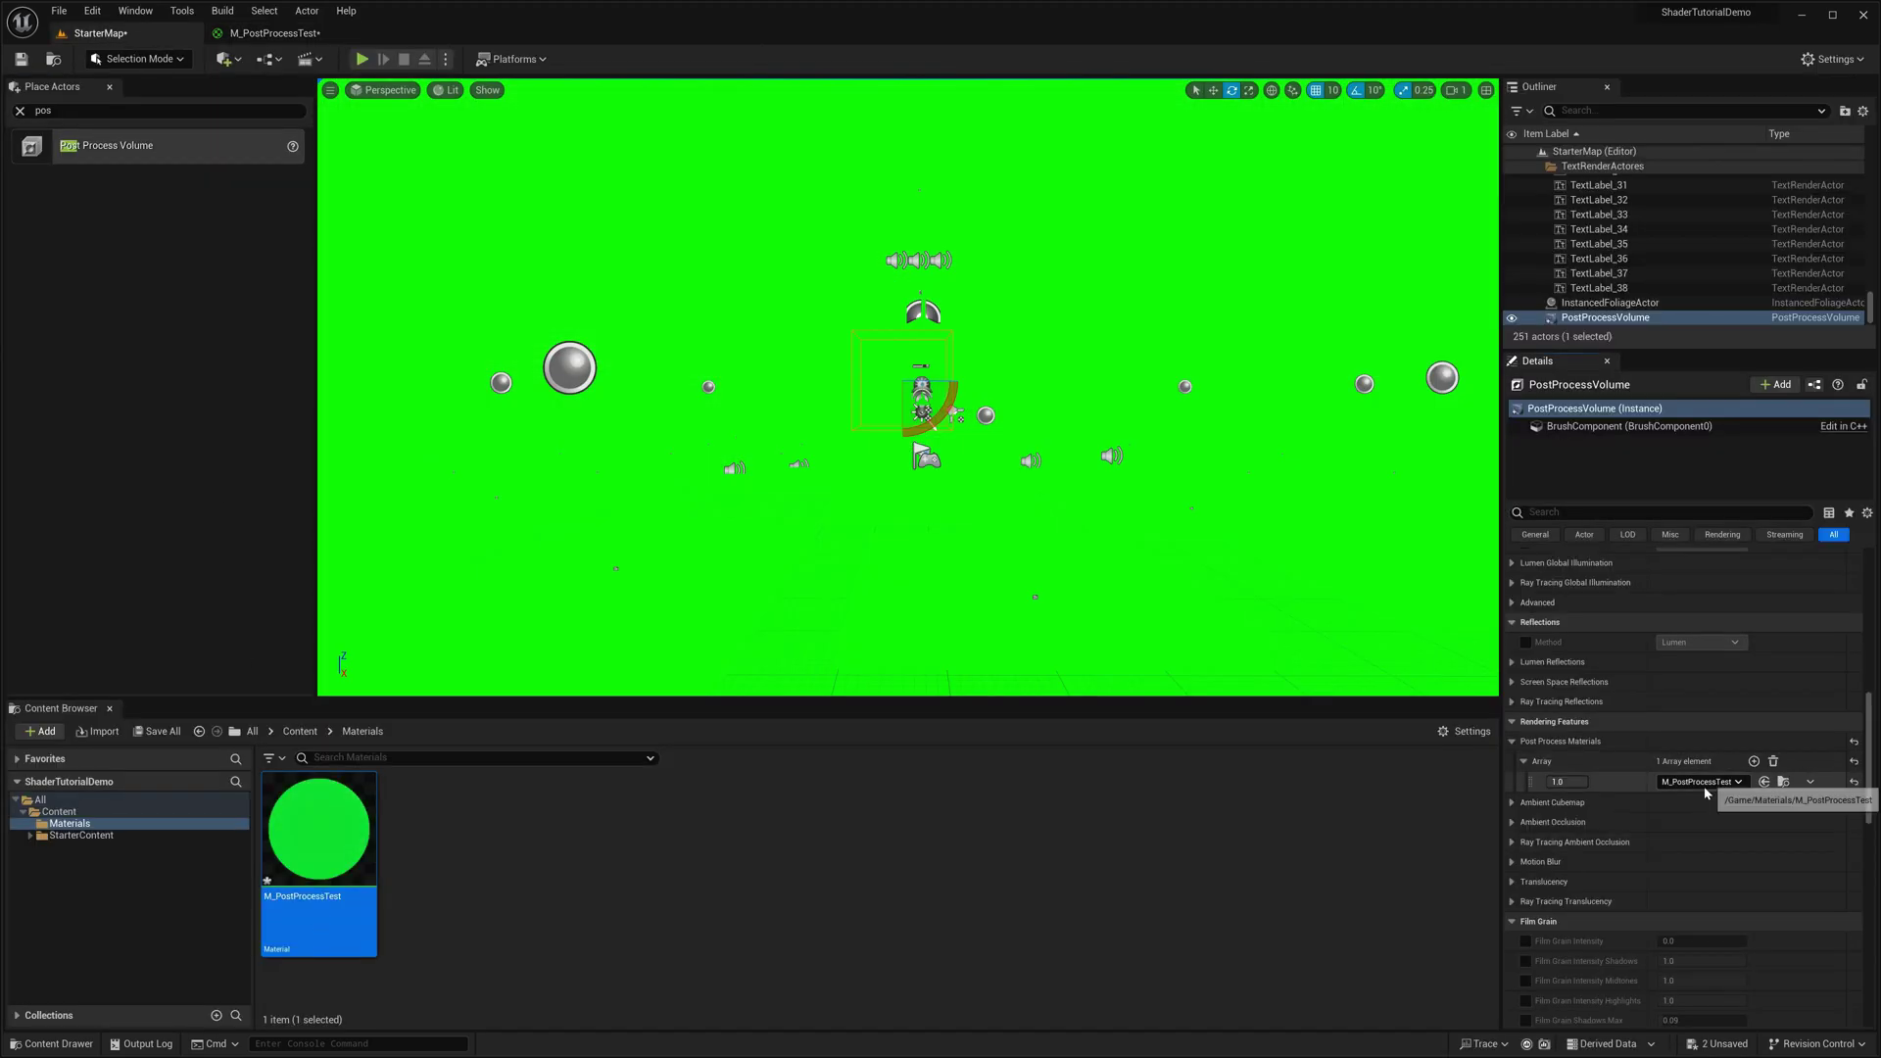
{"action": "mouse_move", "coordinate": [699, 476]}
{"action": "right_mouse_down"}
{"action": "mouse_move", "coordinate": [659, 455]}
{"action": "mouse_move", "coordinate": [698, 475]}
{"action": "right_mouse_up"}
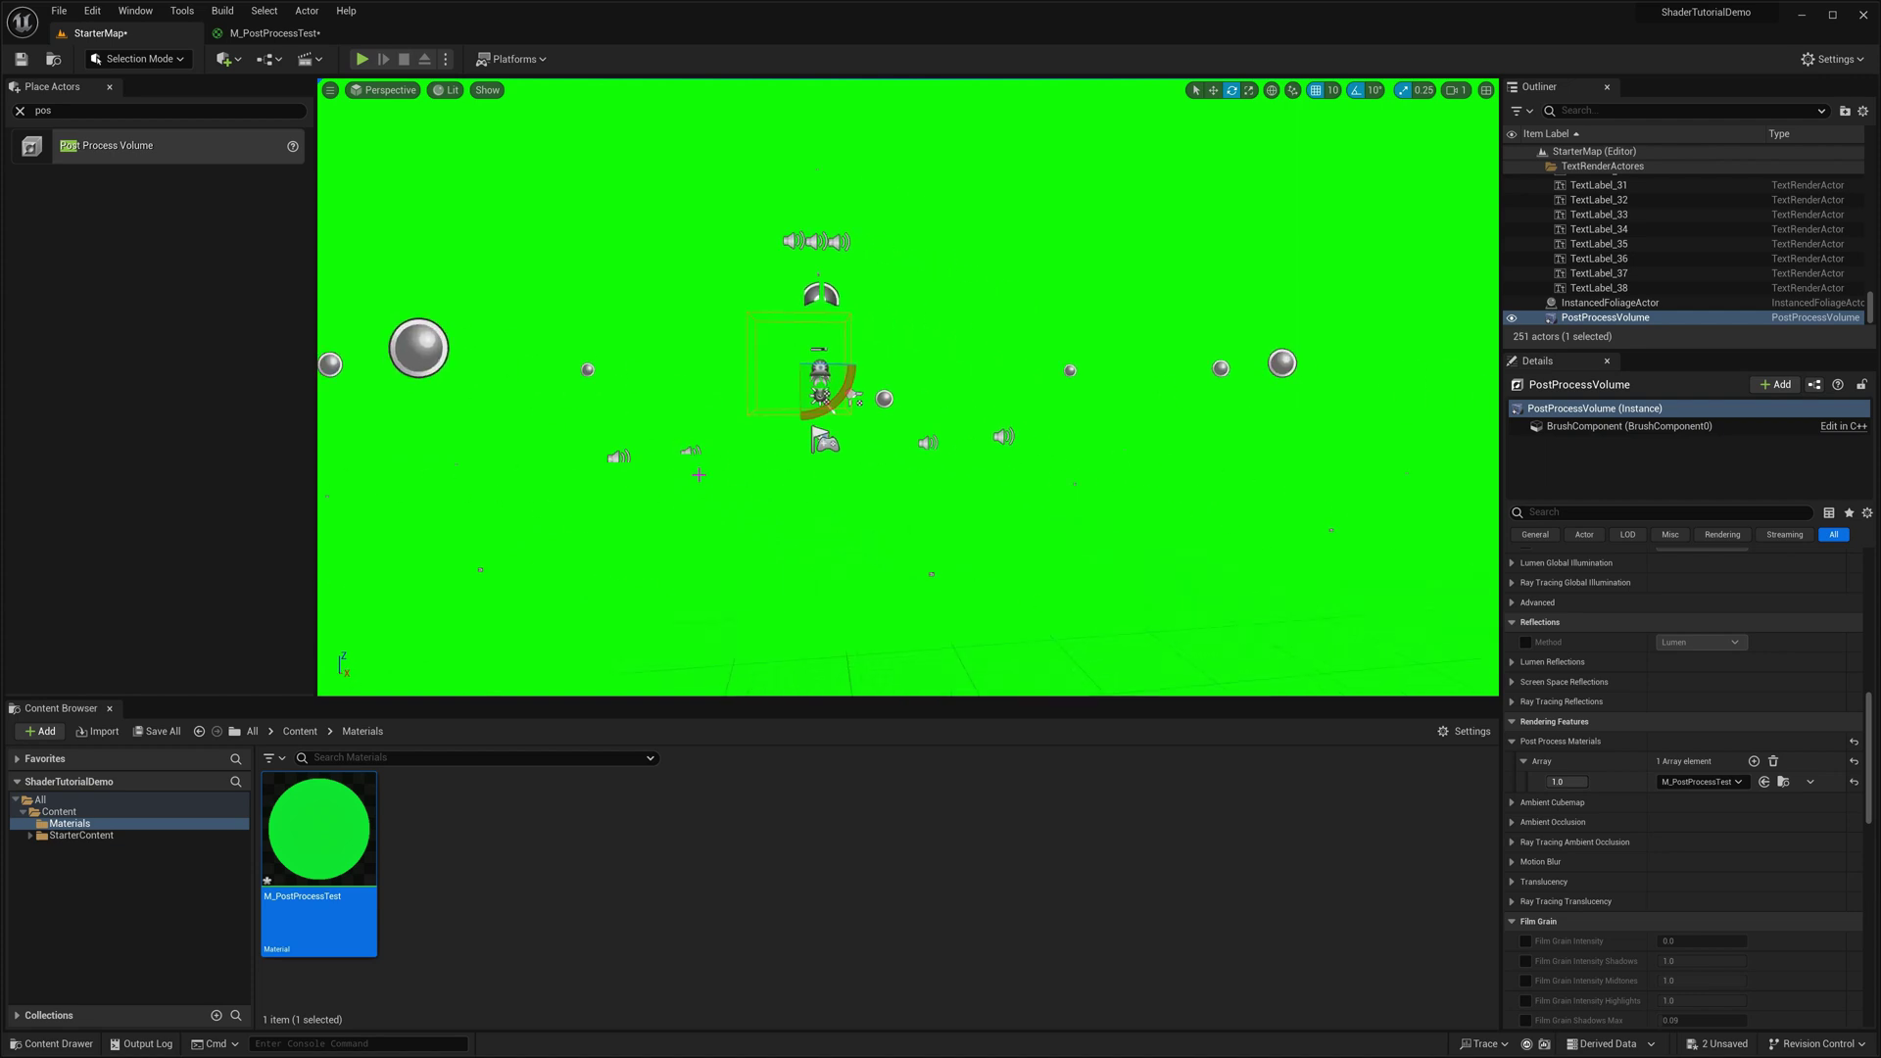
{"action": "key", "text": "g"}
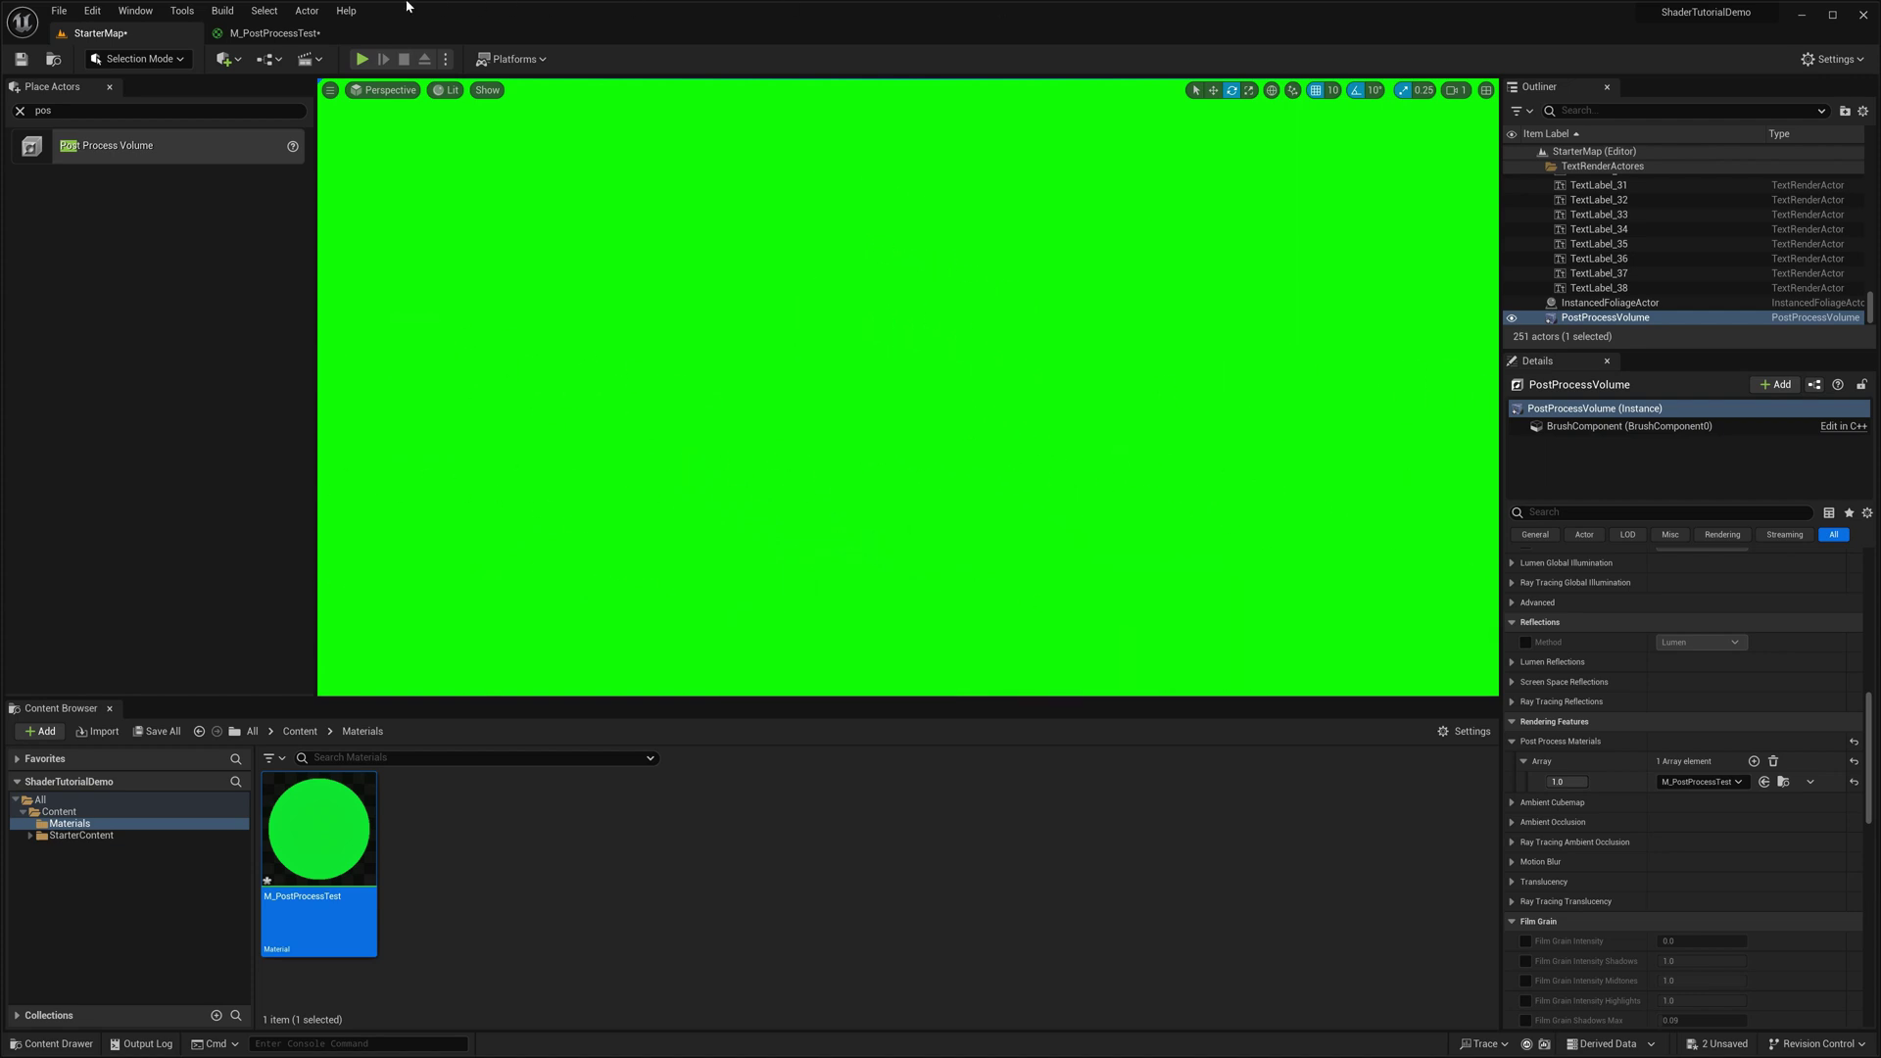
Return to the M_PostProcessTest graph and move the green constant node down and away from the output node.
{"action": "left_click", "coordinate": [276, 32]}
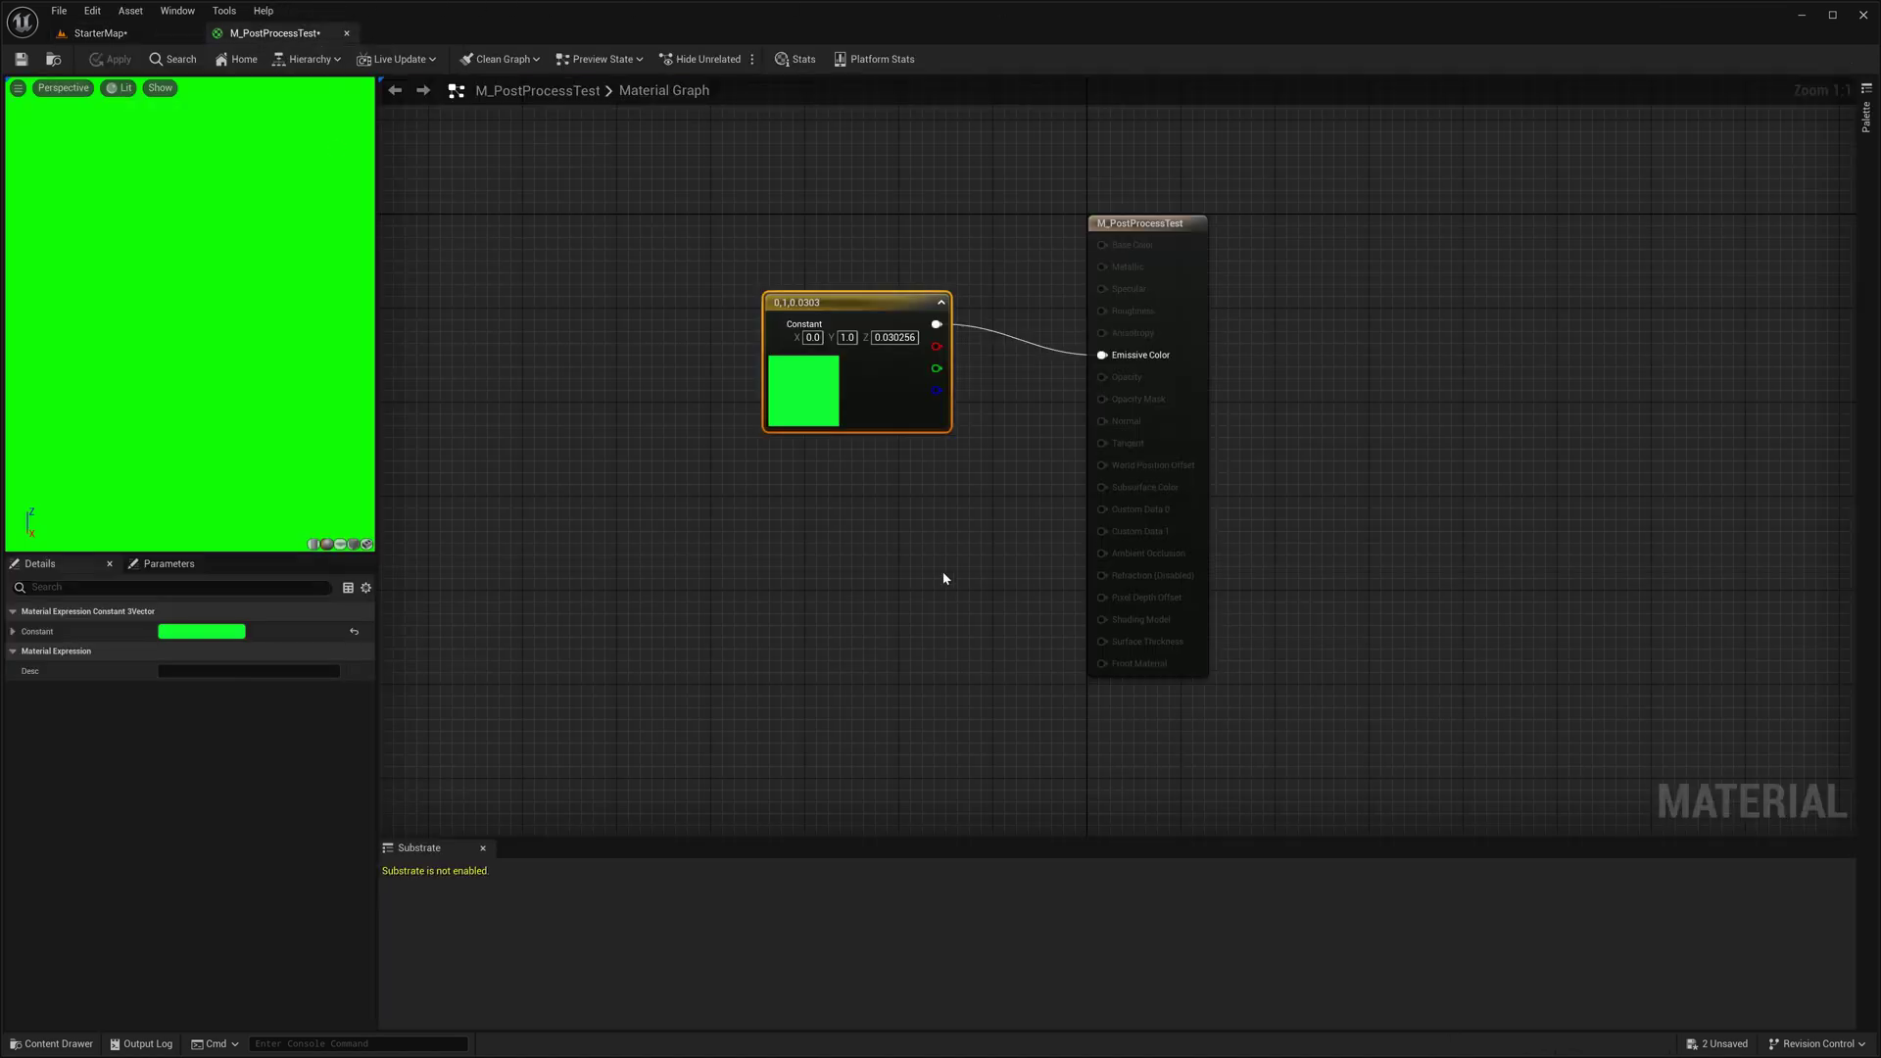
{"action": "left_click_drag", "start_coordinate": [871, 397], "coordinate": [675, 612]}
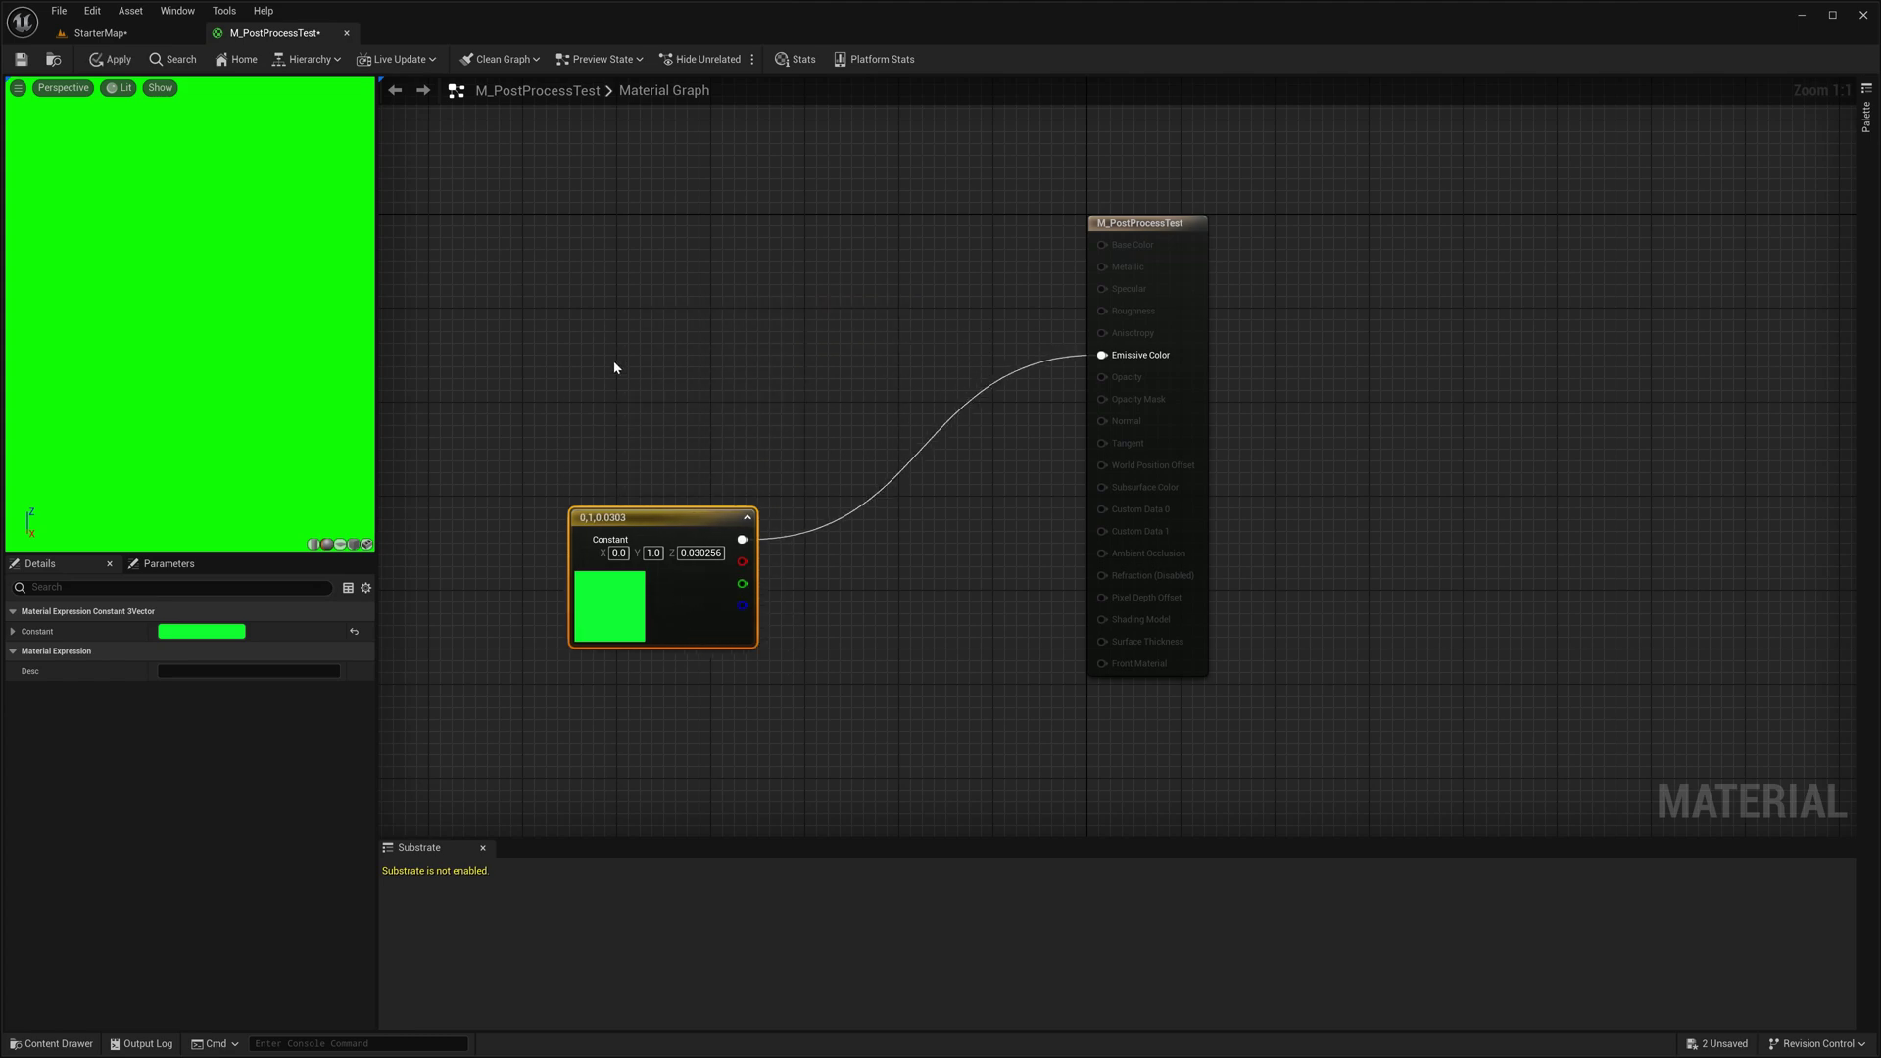
{"action": "right_click_drag", "start_coordinate": [613, 366], "coordinate": [770, 465]}
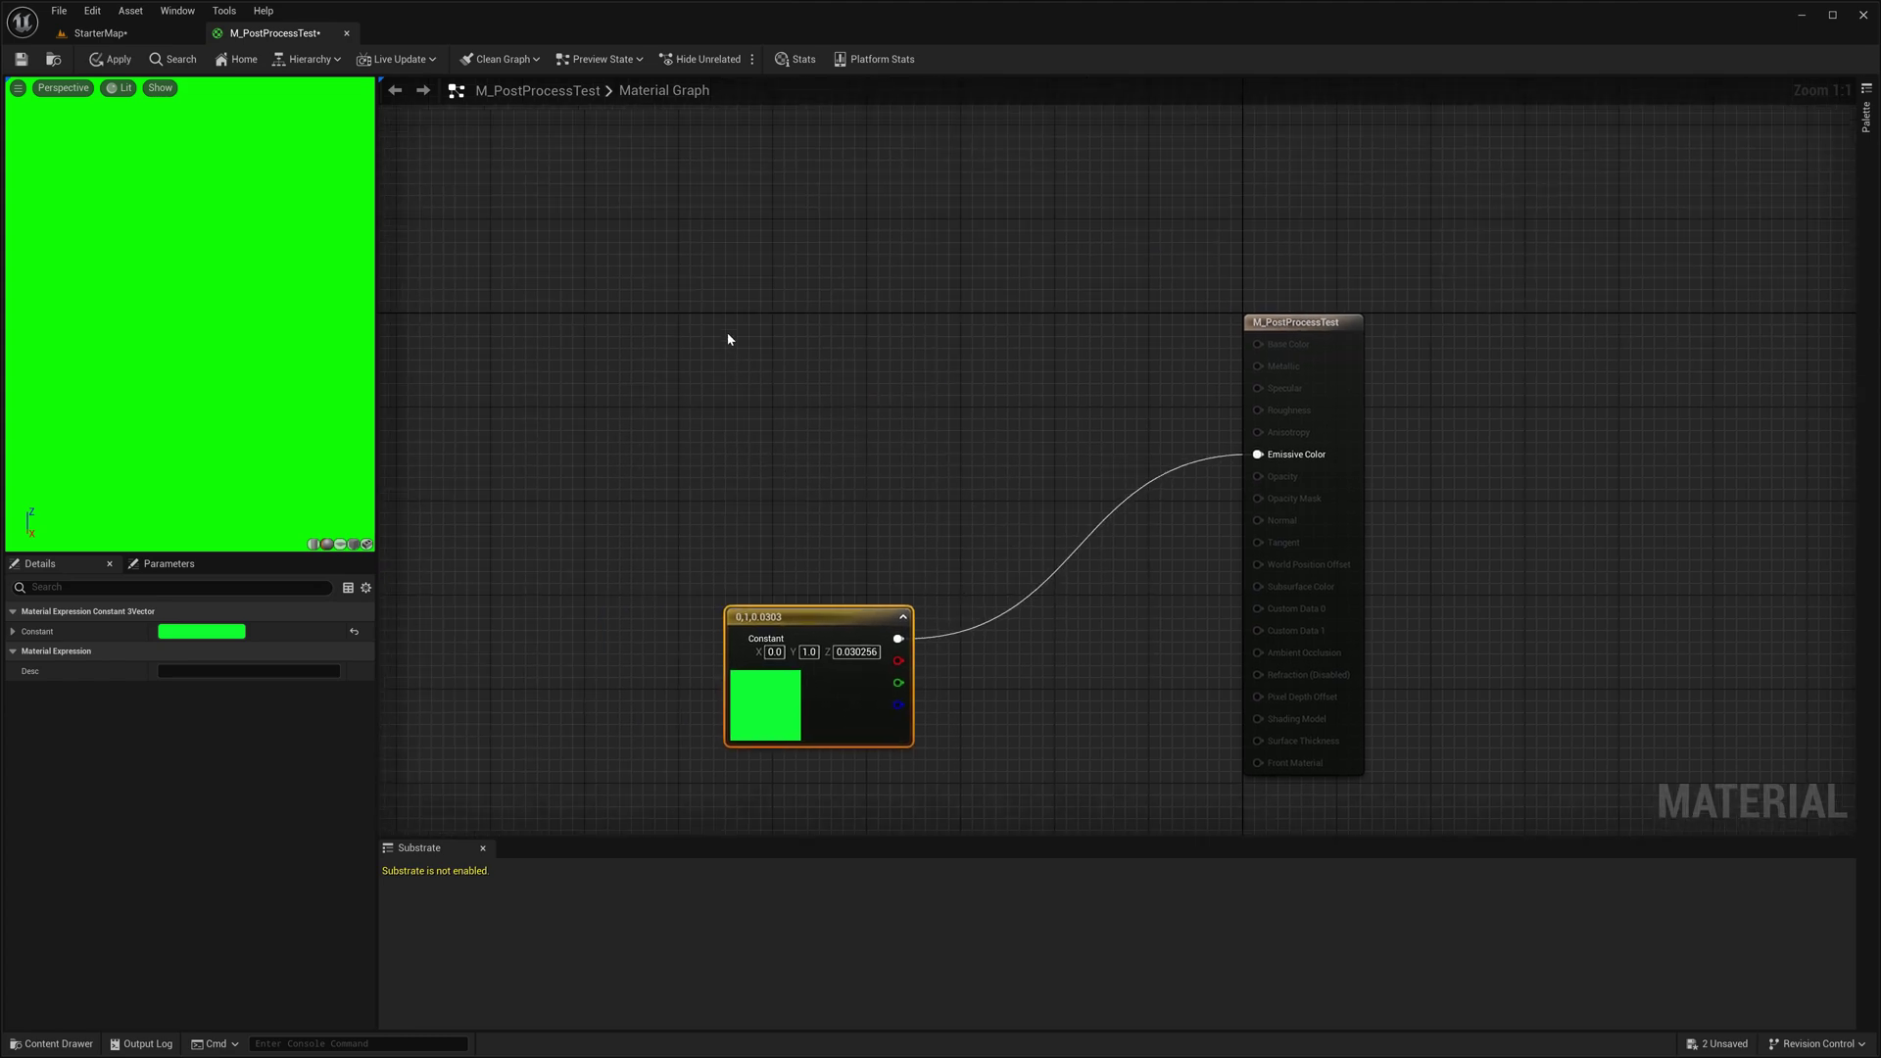
Add a SceneTexture node with its Scene Texture Id set to PostProcessInput0, connect its Color to Emissive Color, and apply the material.
{"action": "right_click", "coordinate": [728, 340]}
{"action": "type", "text": "scenetex"}
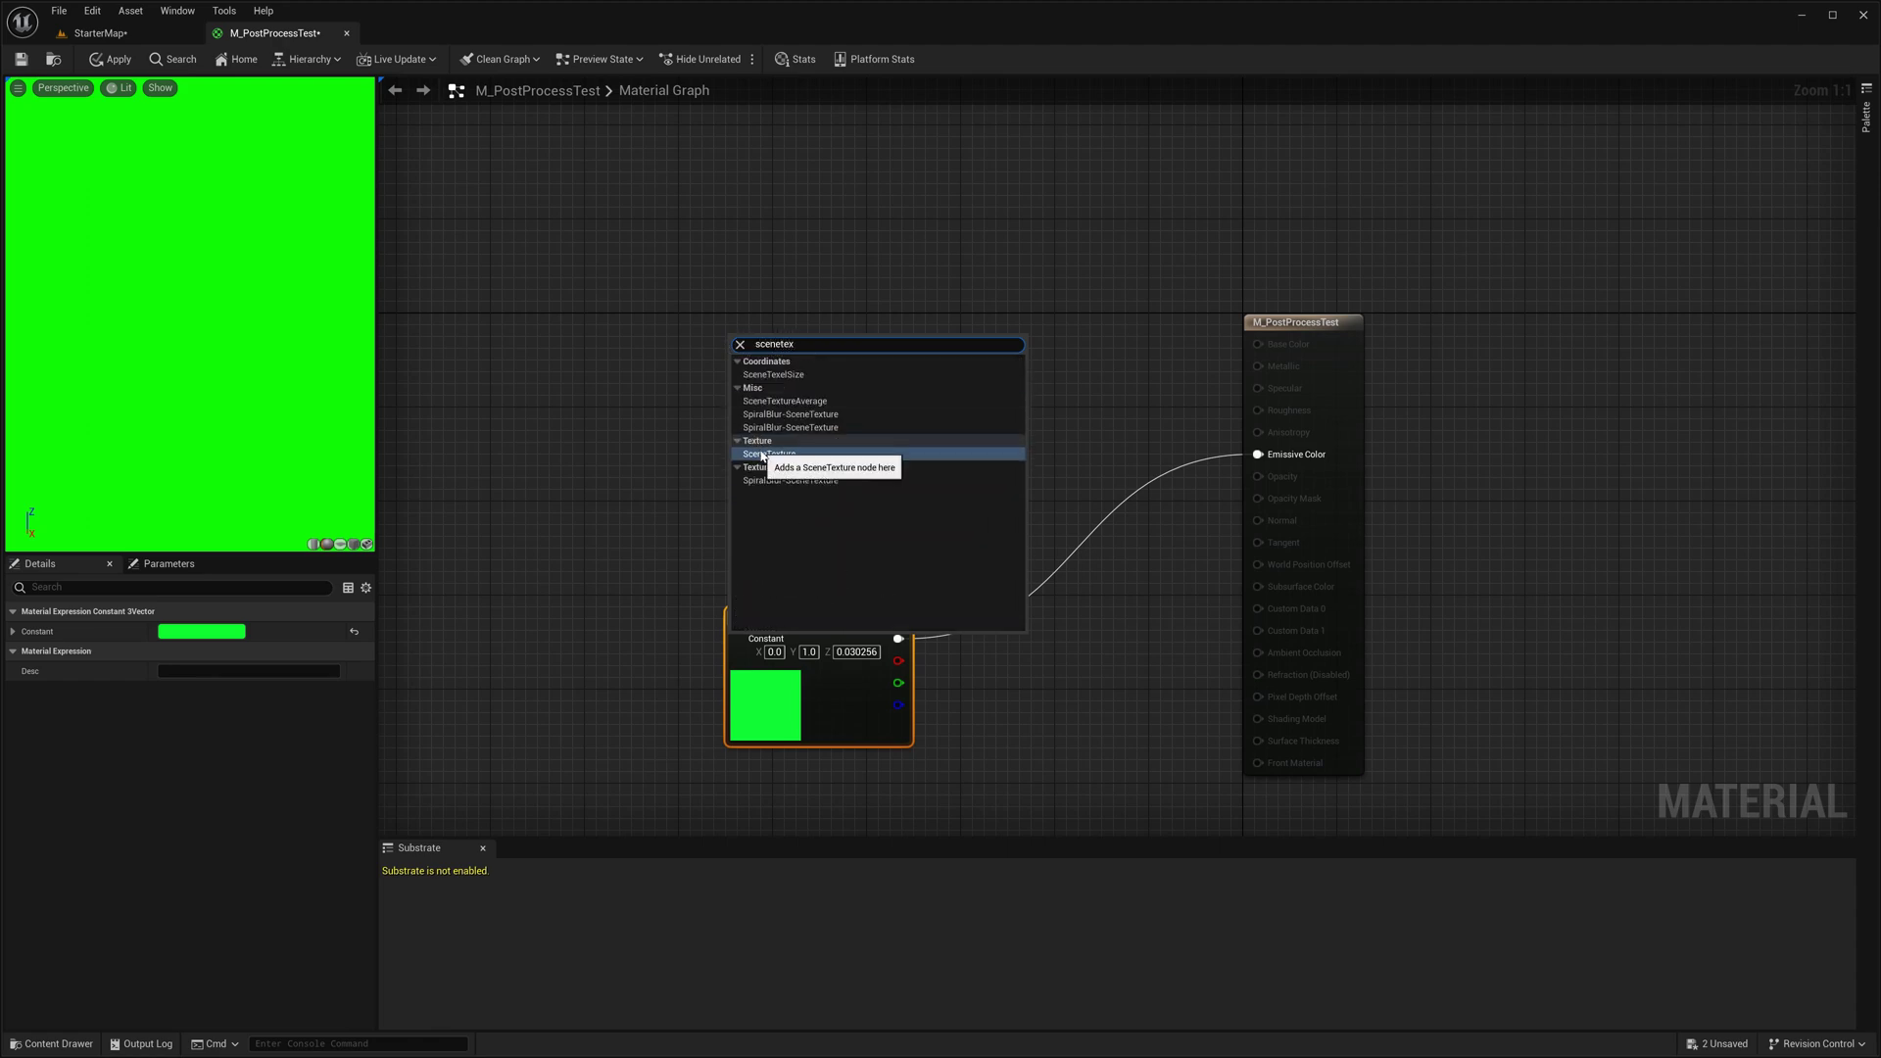
{"action": "left_click", "coordinate": [769, 454]}
{"action": "left_click_drag", "start_coordinate": [772, 399], "coordinate": [739, 368]}
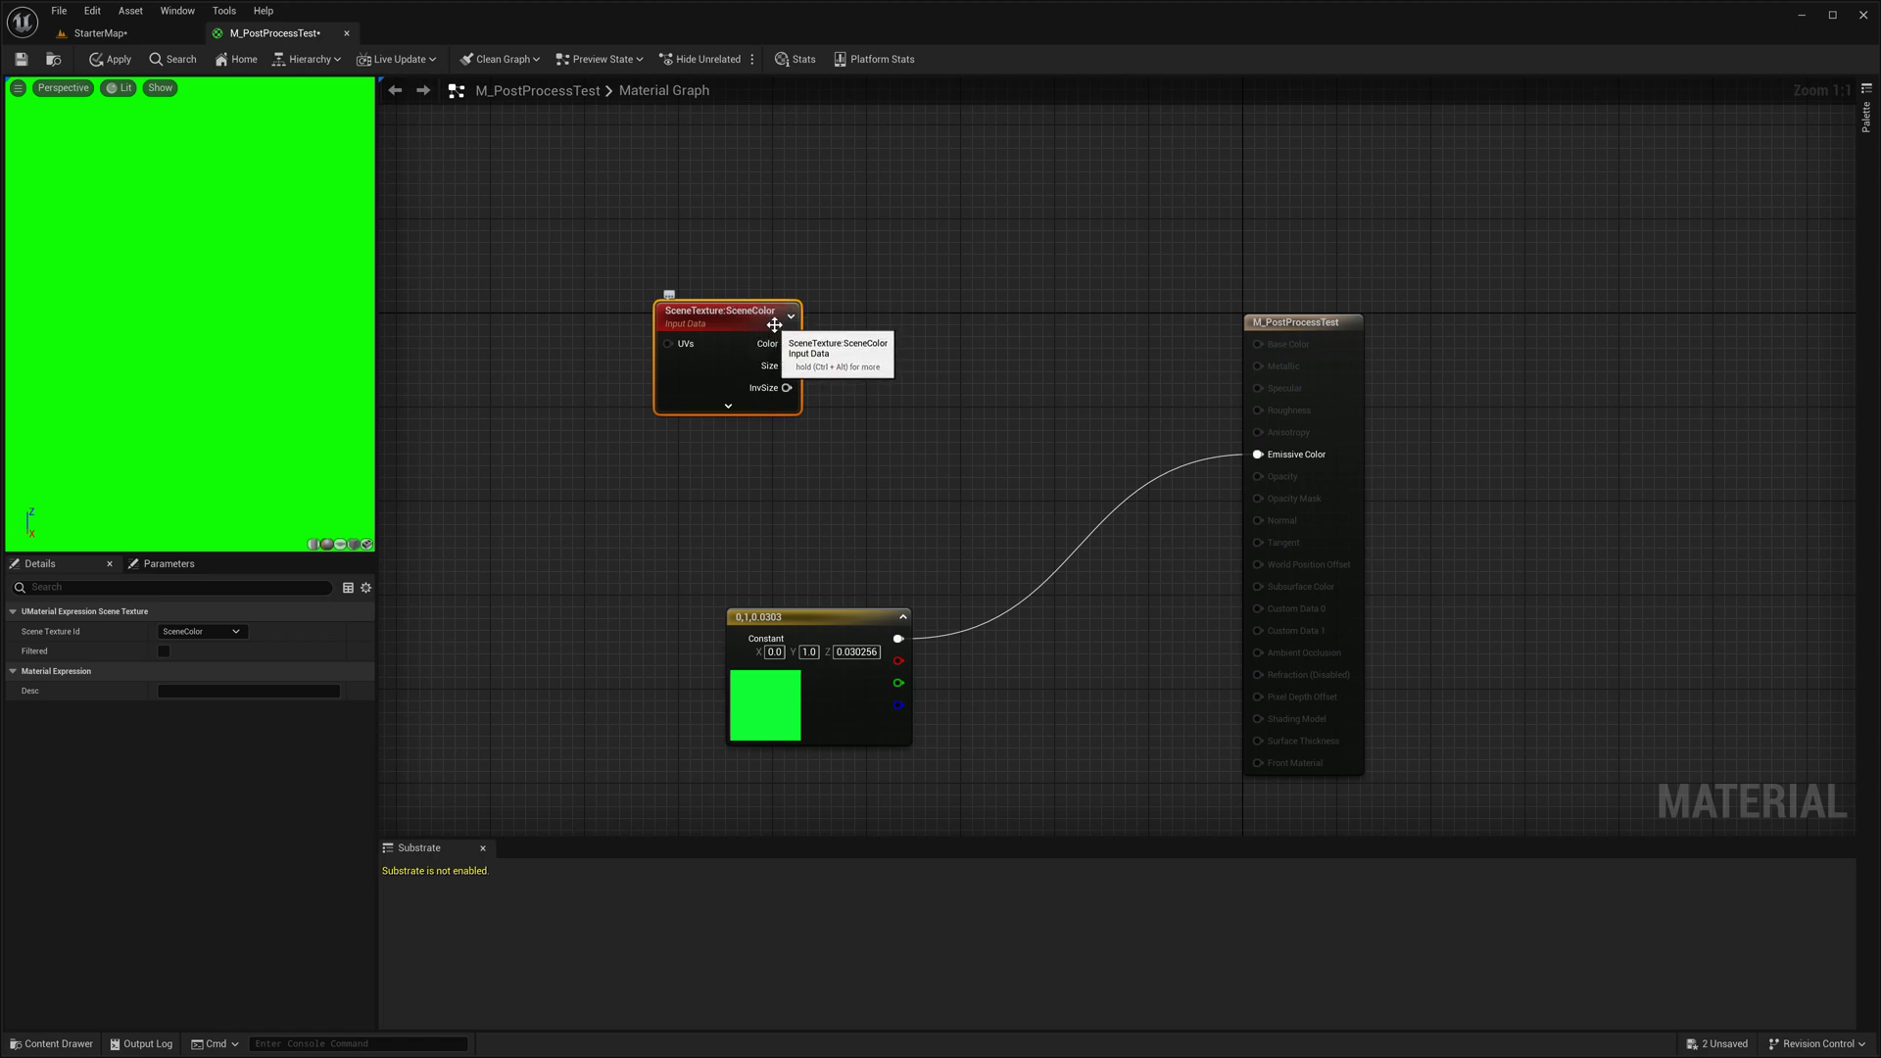
{"action": "left_click", "coordinate": [199, 633]}
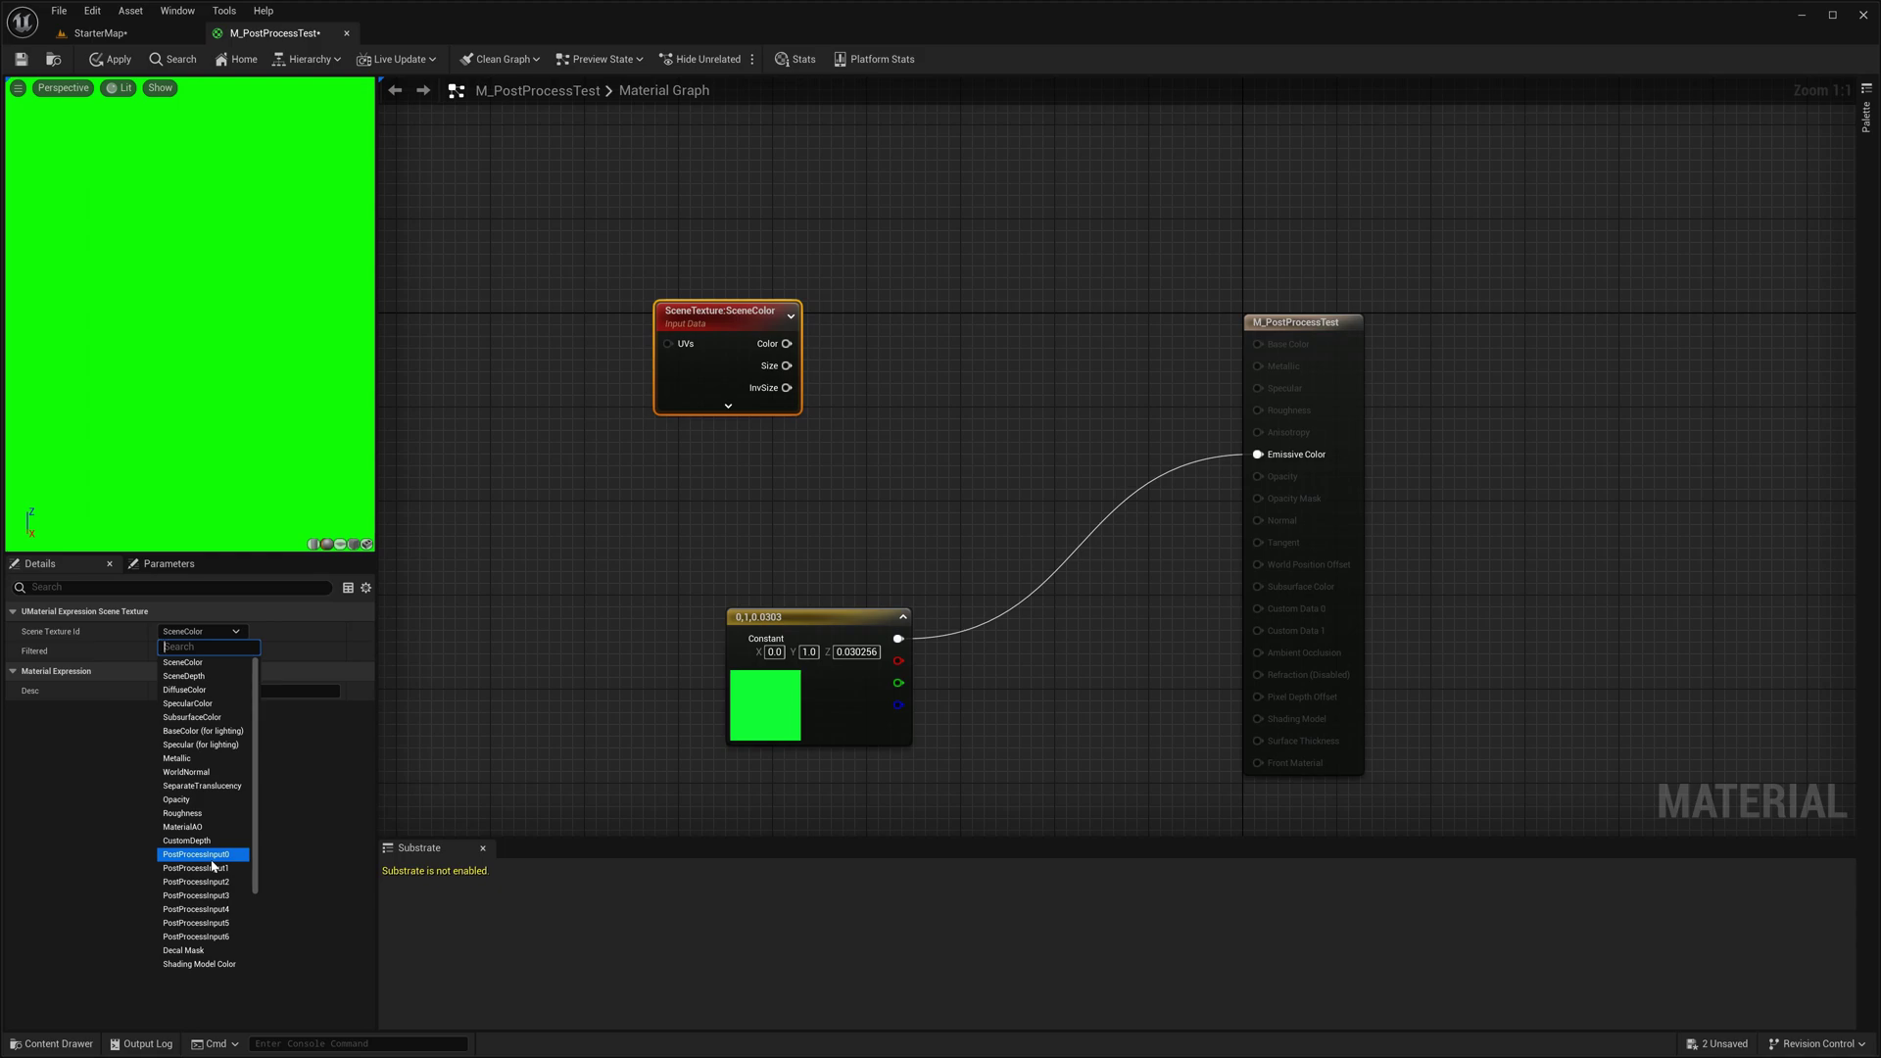
{"action": "left_click", "coordinate": [206, 854]}
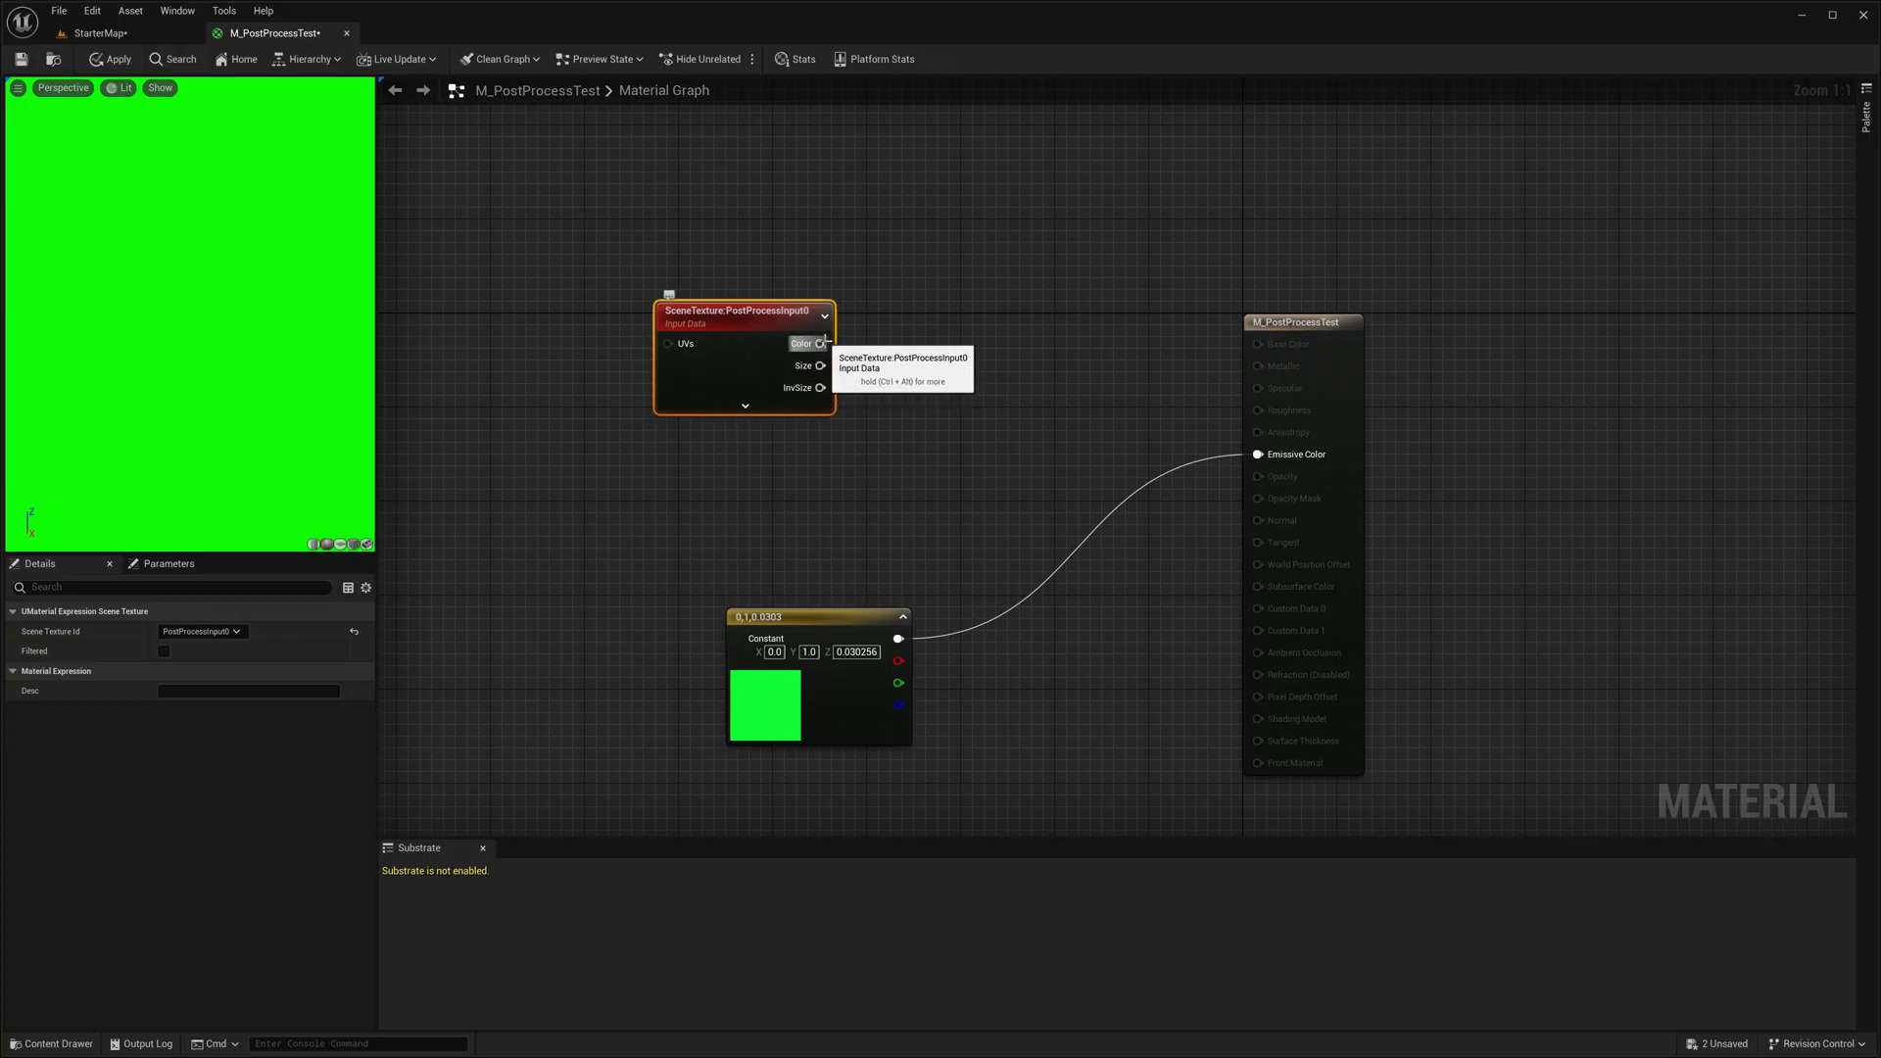
{"action": "left_click_drag", "start_coordinate": [821, 343], "coordinate": [1258, 455]}
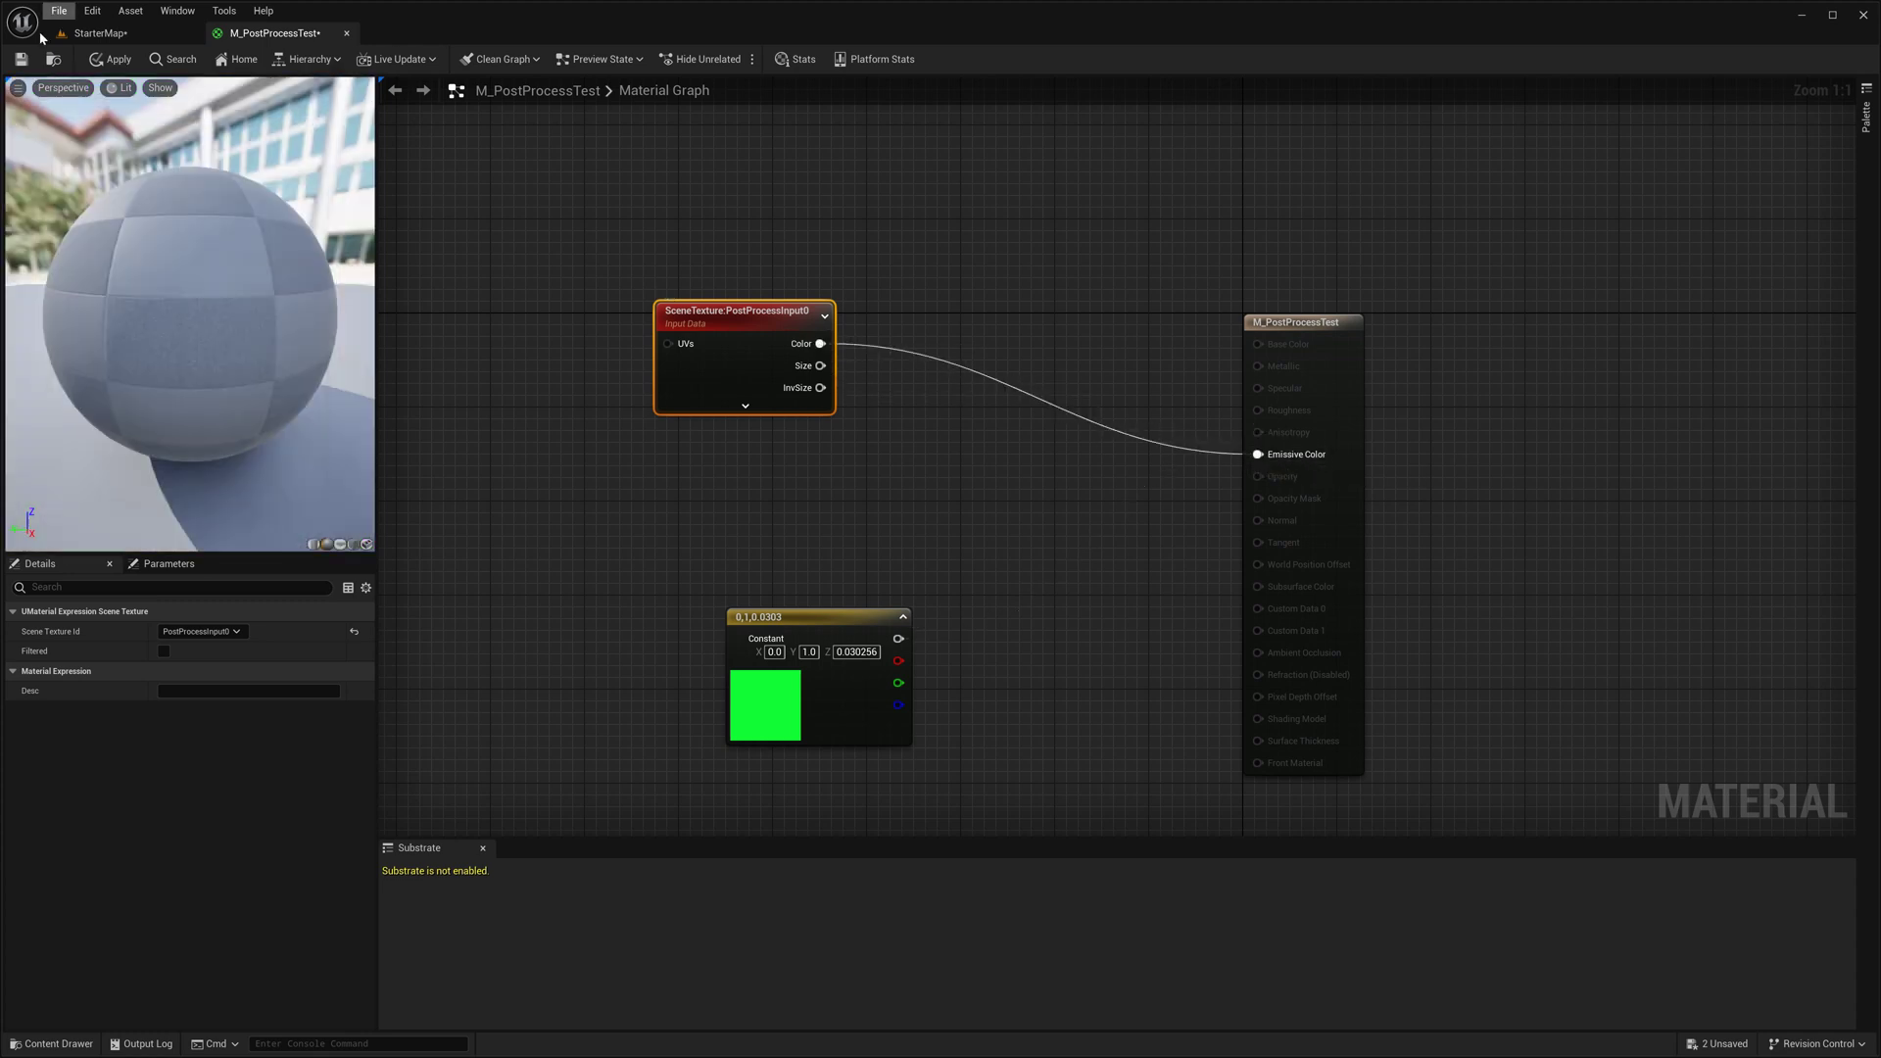
{"action": "left_click", "coordinate": [123, 57]}
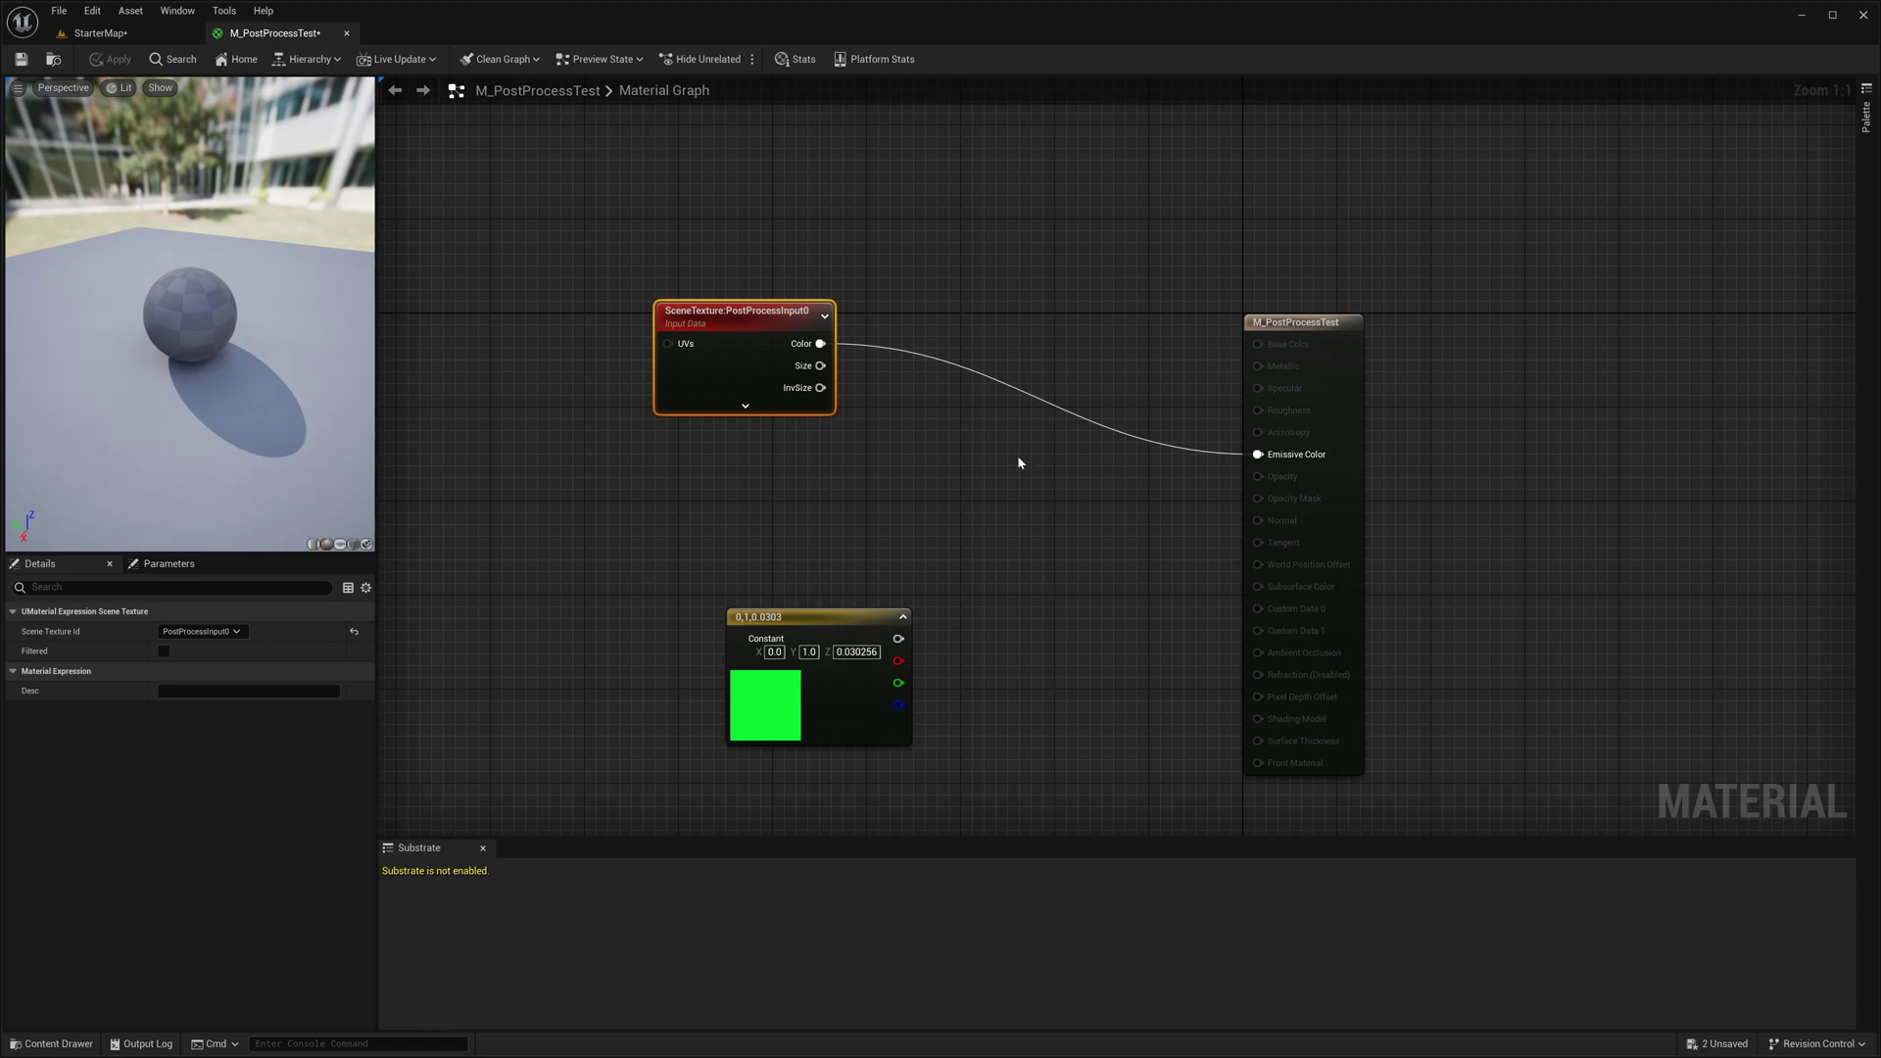
Add a Multiply node combining the SceneTexture Color with the green constant, connect it to Emissive Color, and space out the nodes.
{"action": "left_click", "coordinate": [1004, 442]}
{"action": "left_click", "coordinate": [967, 451]}
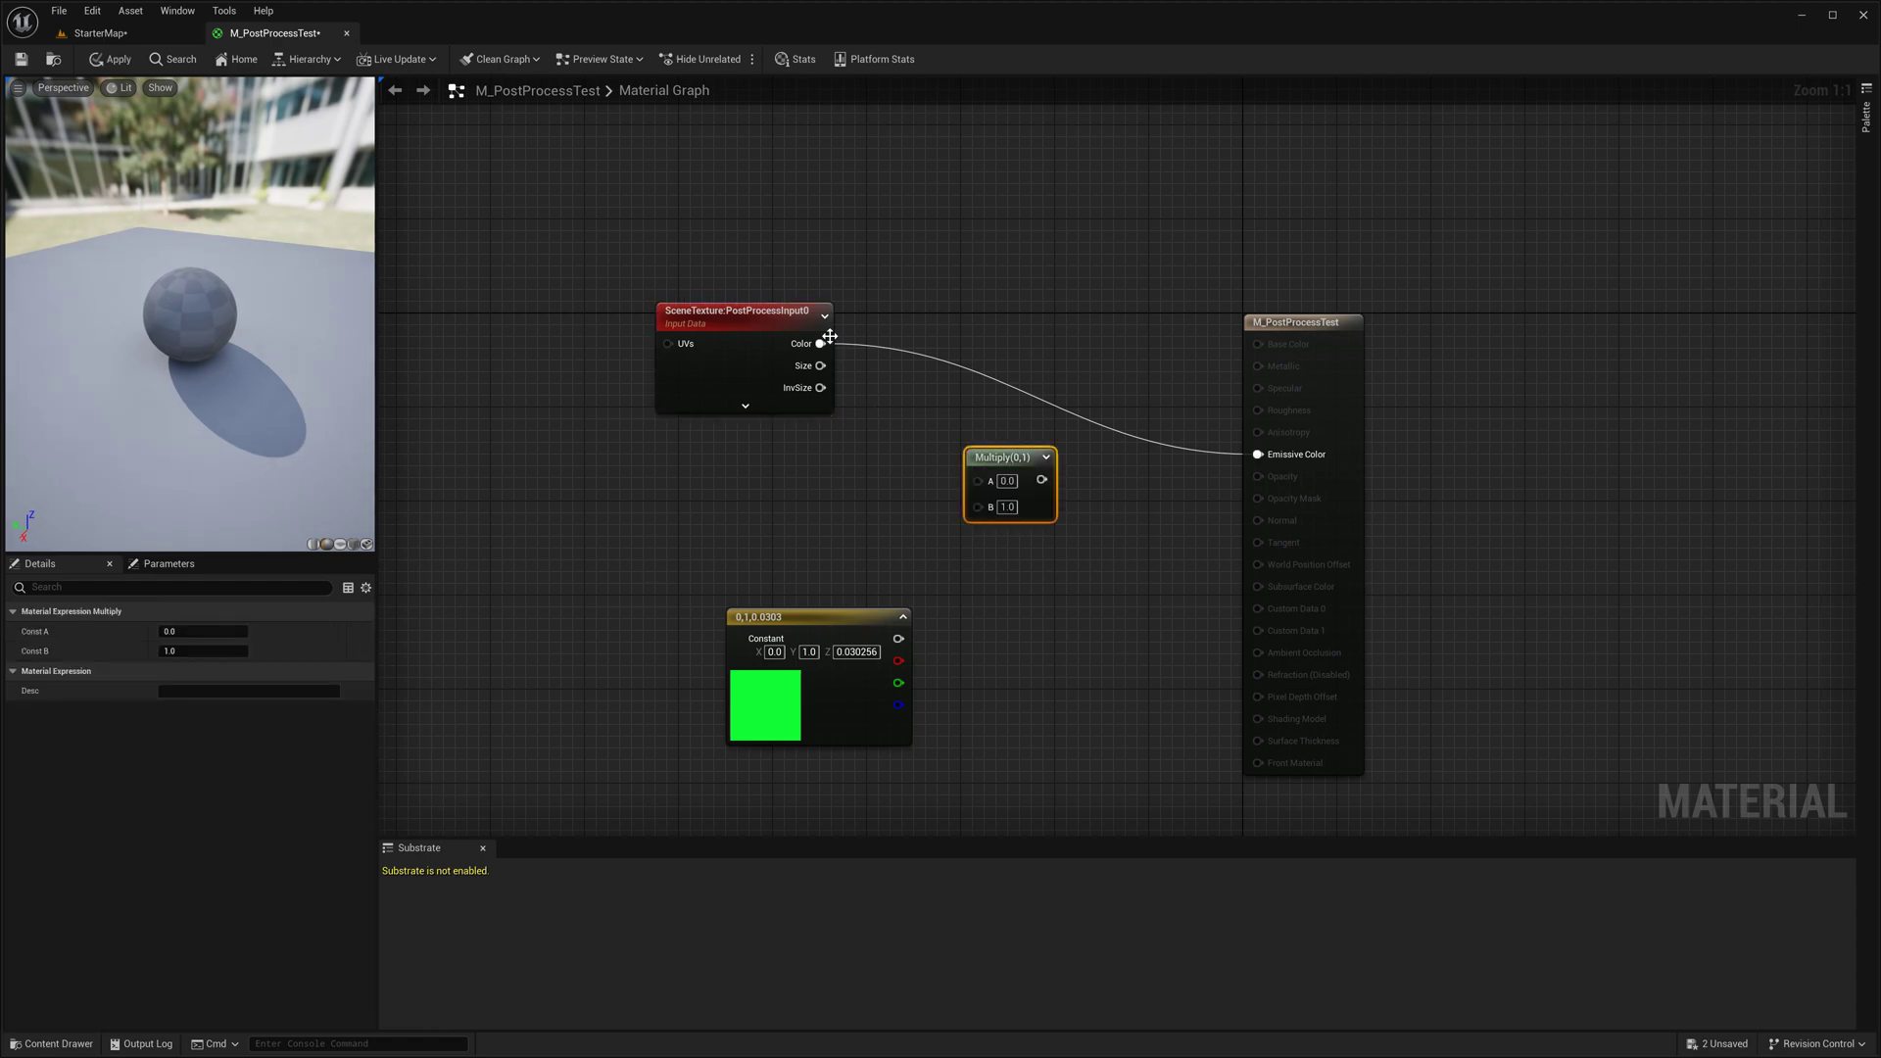
{"action": "left_click_drag", "start_coordinate": [828, 341], "coordinate": [978, 480]}
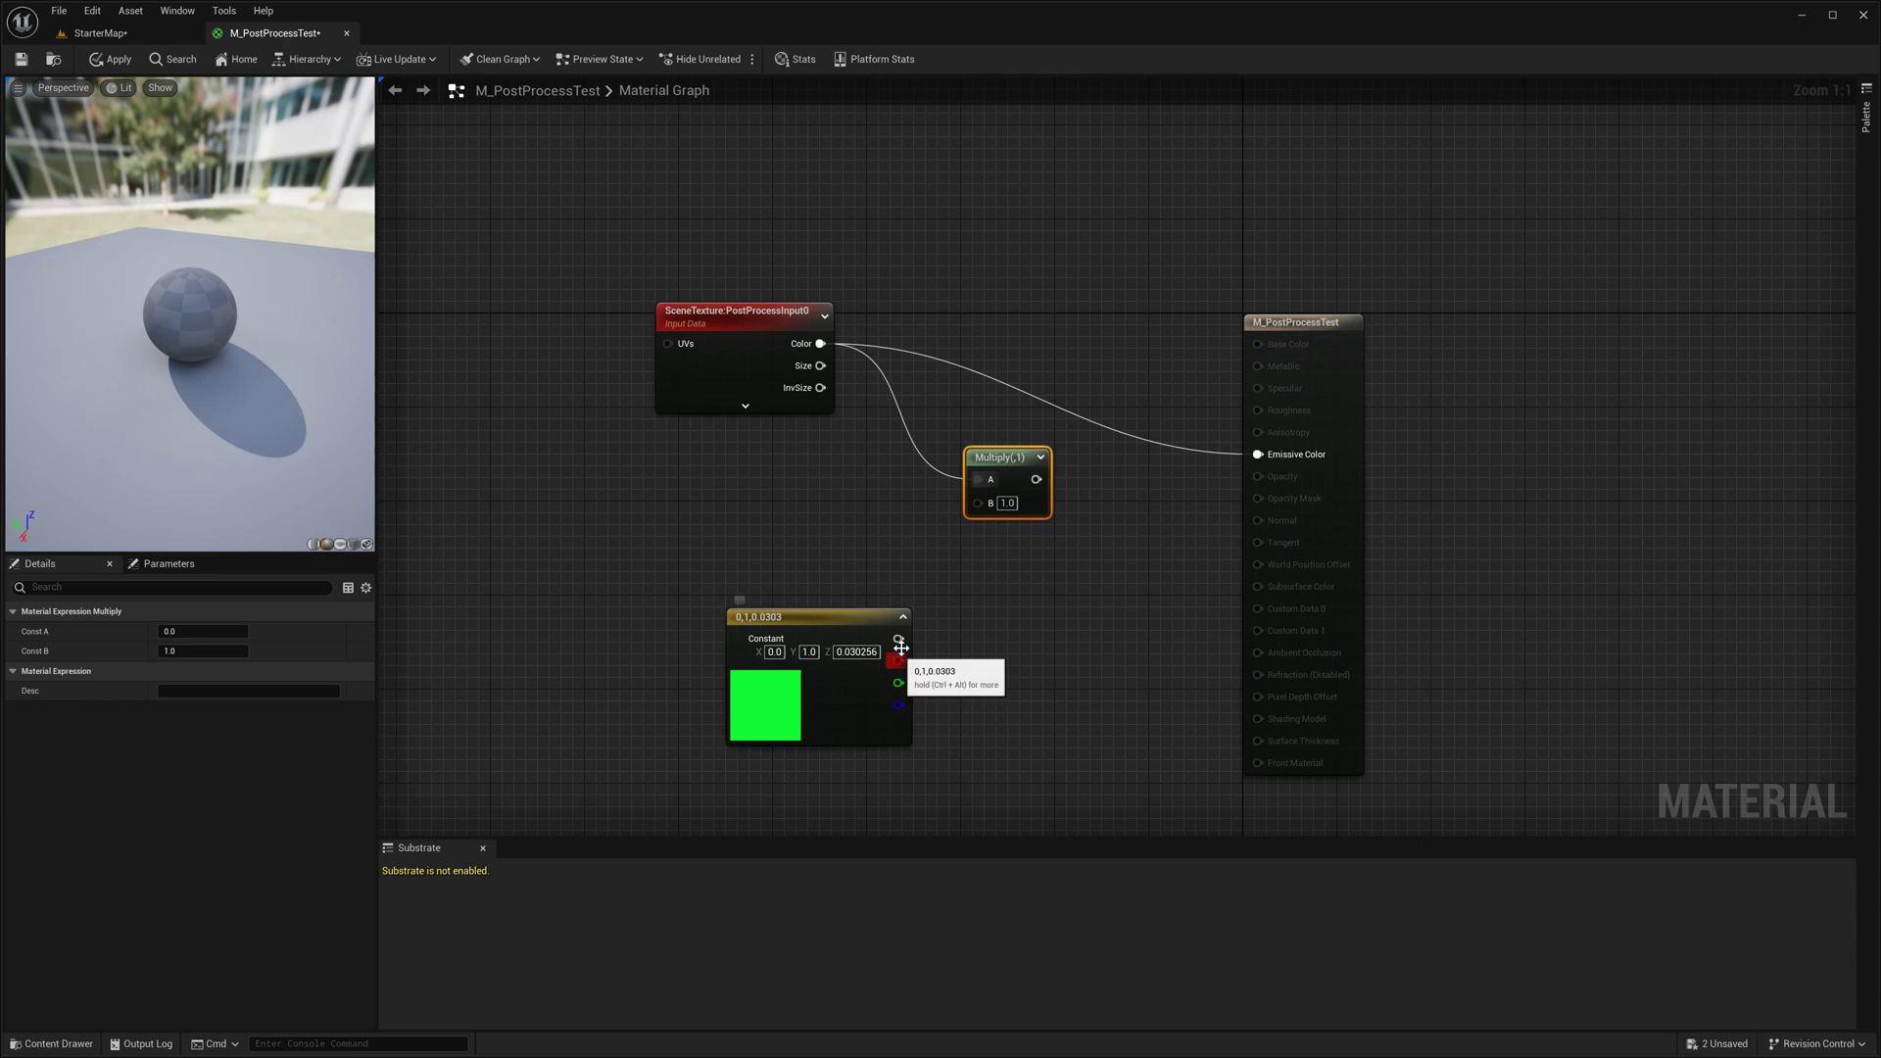
{"action": "left_click_drag", "start_coordinate": [900, 648], "coordinate": [1423, 448]}
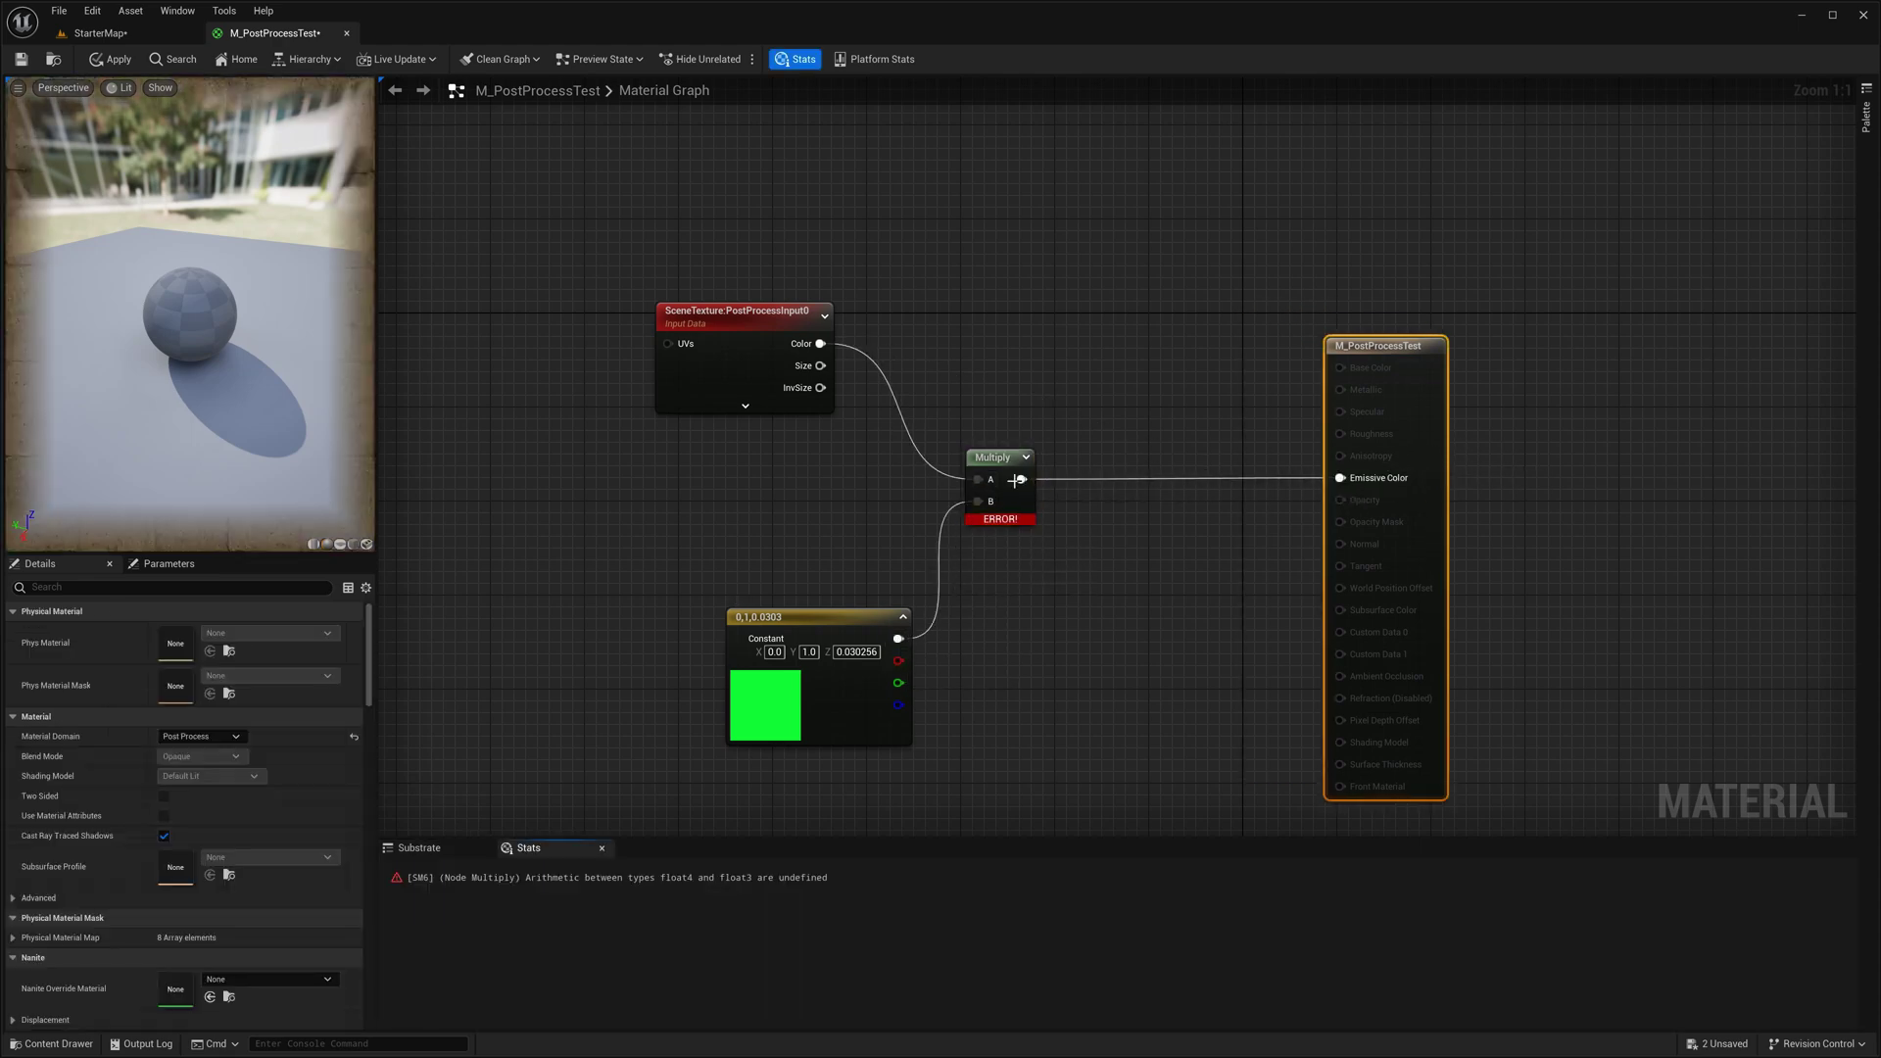
{"action": "left_click_drag", "start_coordinate": [1004, 520], "coordinate": [1116, 517]}
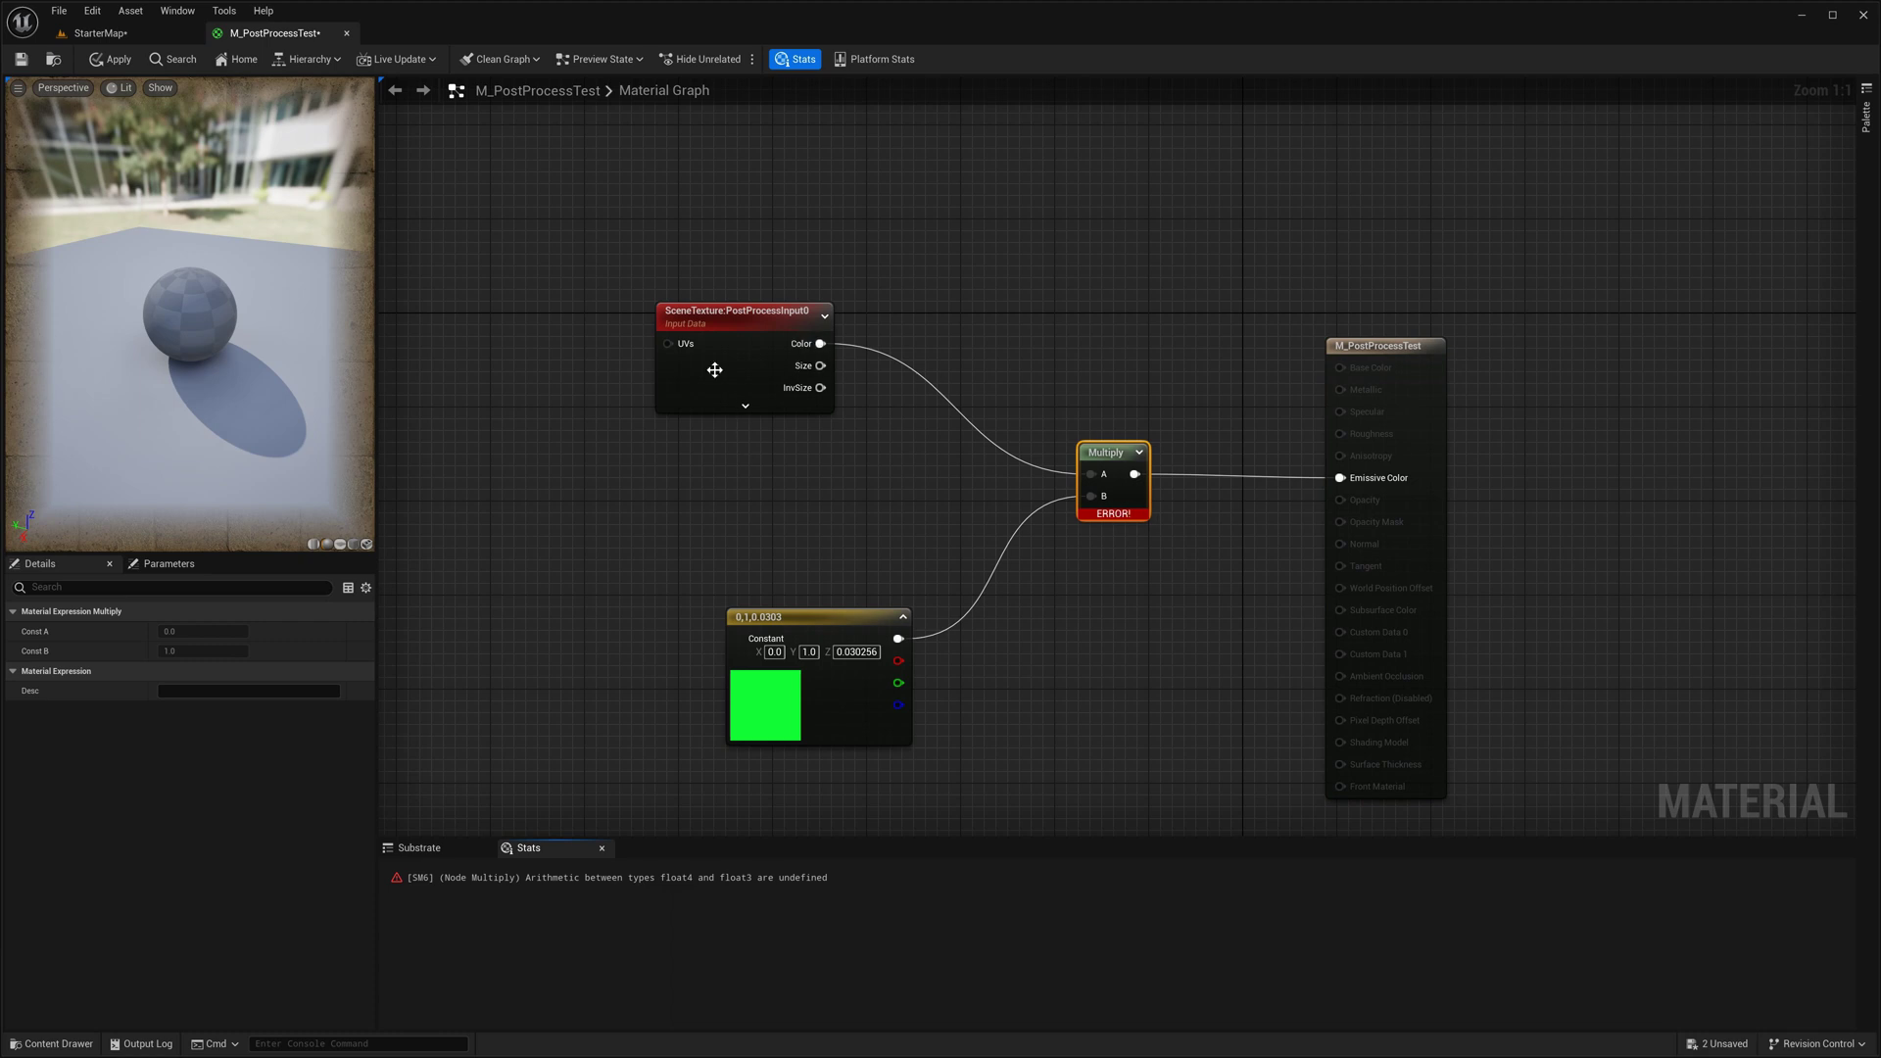
Insert a ComponentMask with R, G and B enabled between the SceneTexture Color output and Multiply's A input.
{"action": "left_click_drag", "start_coordinate": [735, 370], "coordinate": [843, 394]}
{"action": "type", "text": "mask"}
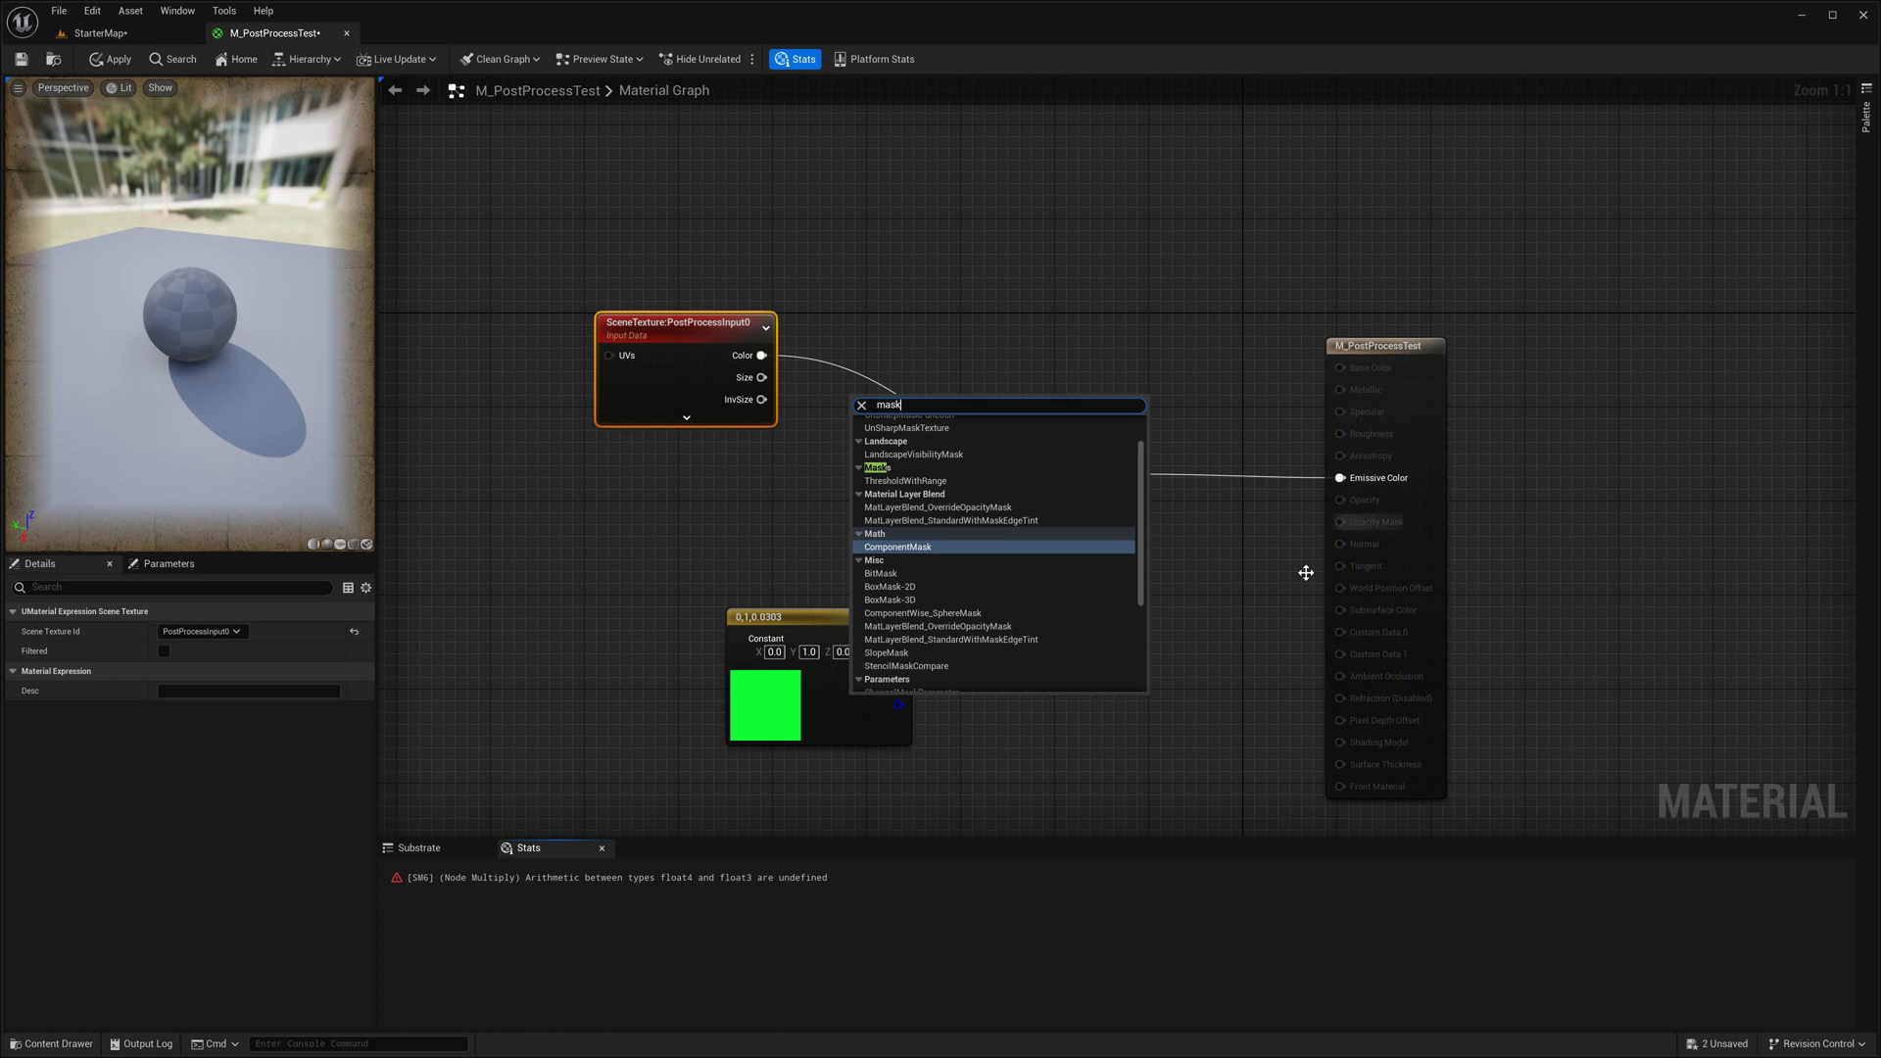
{"action": "left_click", "coordinate": [909, 552]}
{"action": "left_click_drag", "start_coordinate": [739, 327], "coordinate": [751, 386]}
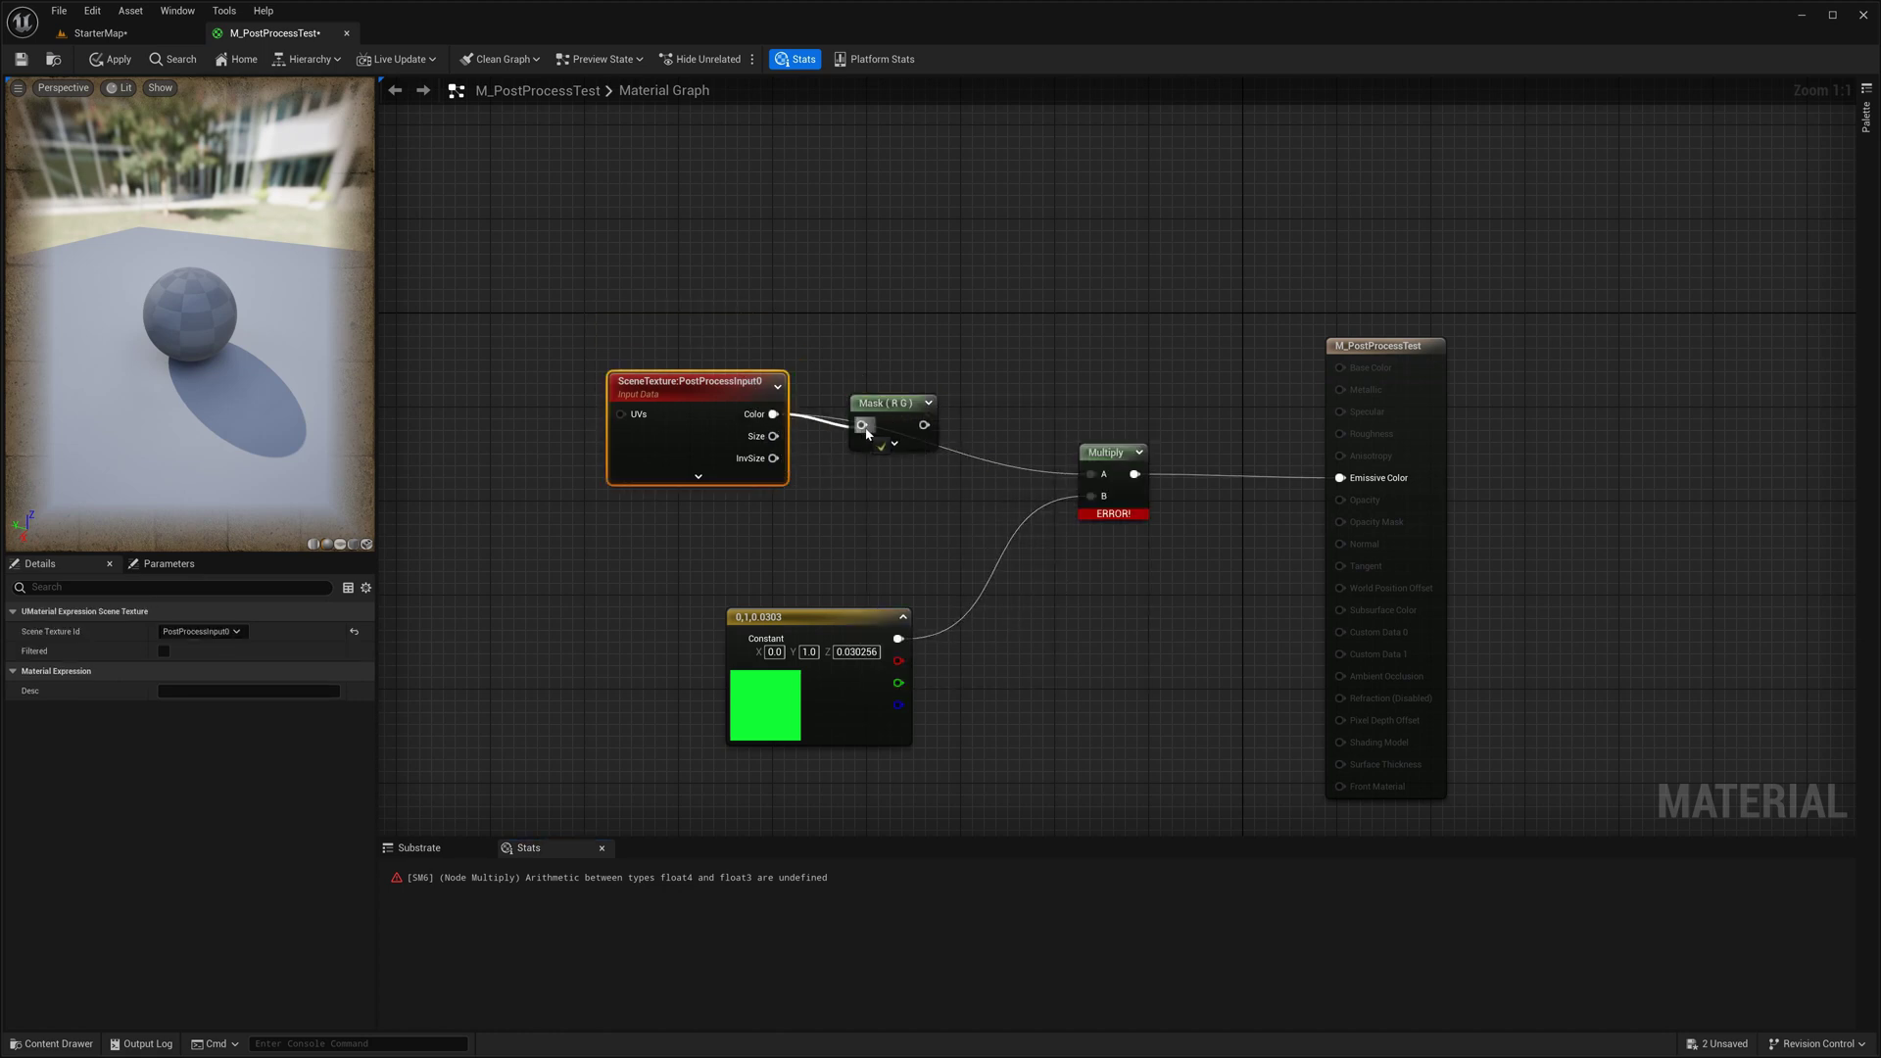
{"action": "left_click_drag", "start_coordinate": [888, 413], "coordinate": [918, 391]}
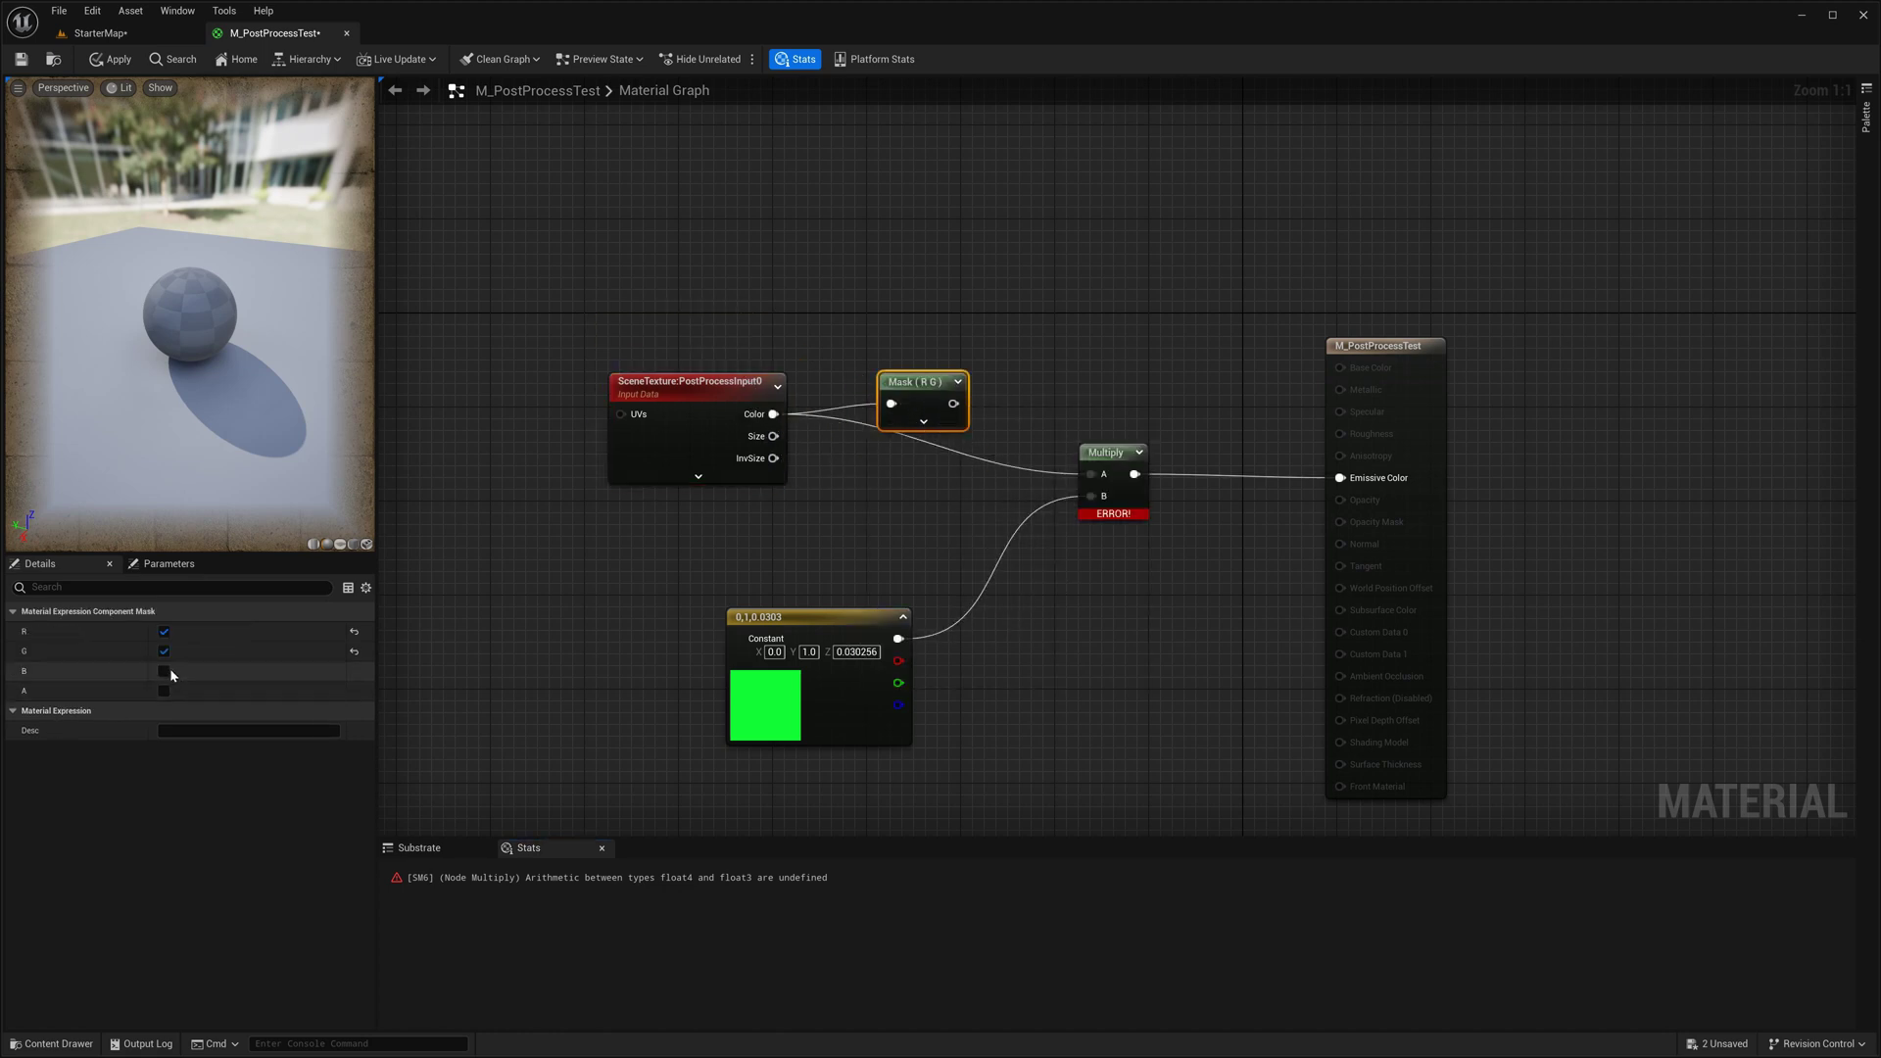
{"action": "left_click_drag", "start_coordinate": [963, 402], "coordinate": [1096, 478]}
{"action": "right_click_drag", "start_coordinate": [1095, 478], "coordinate": [1063, 458]}
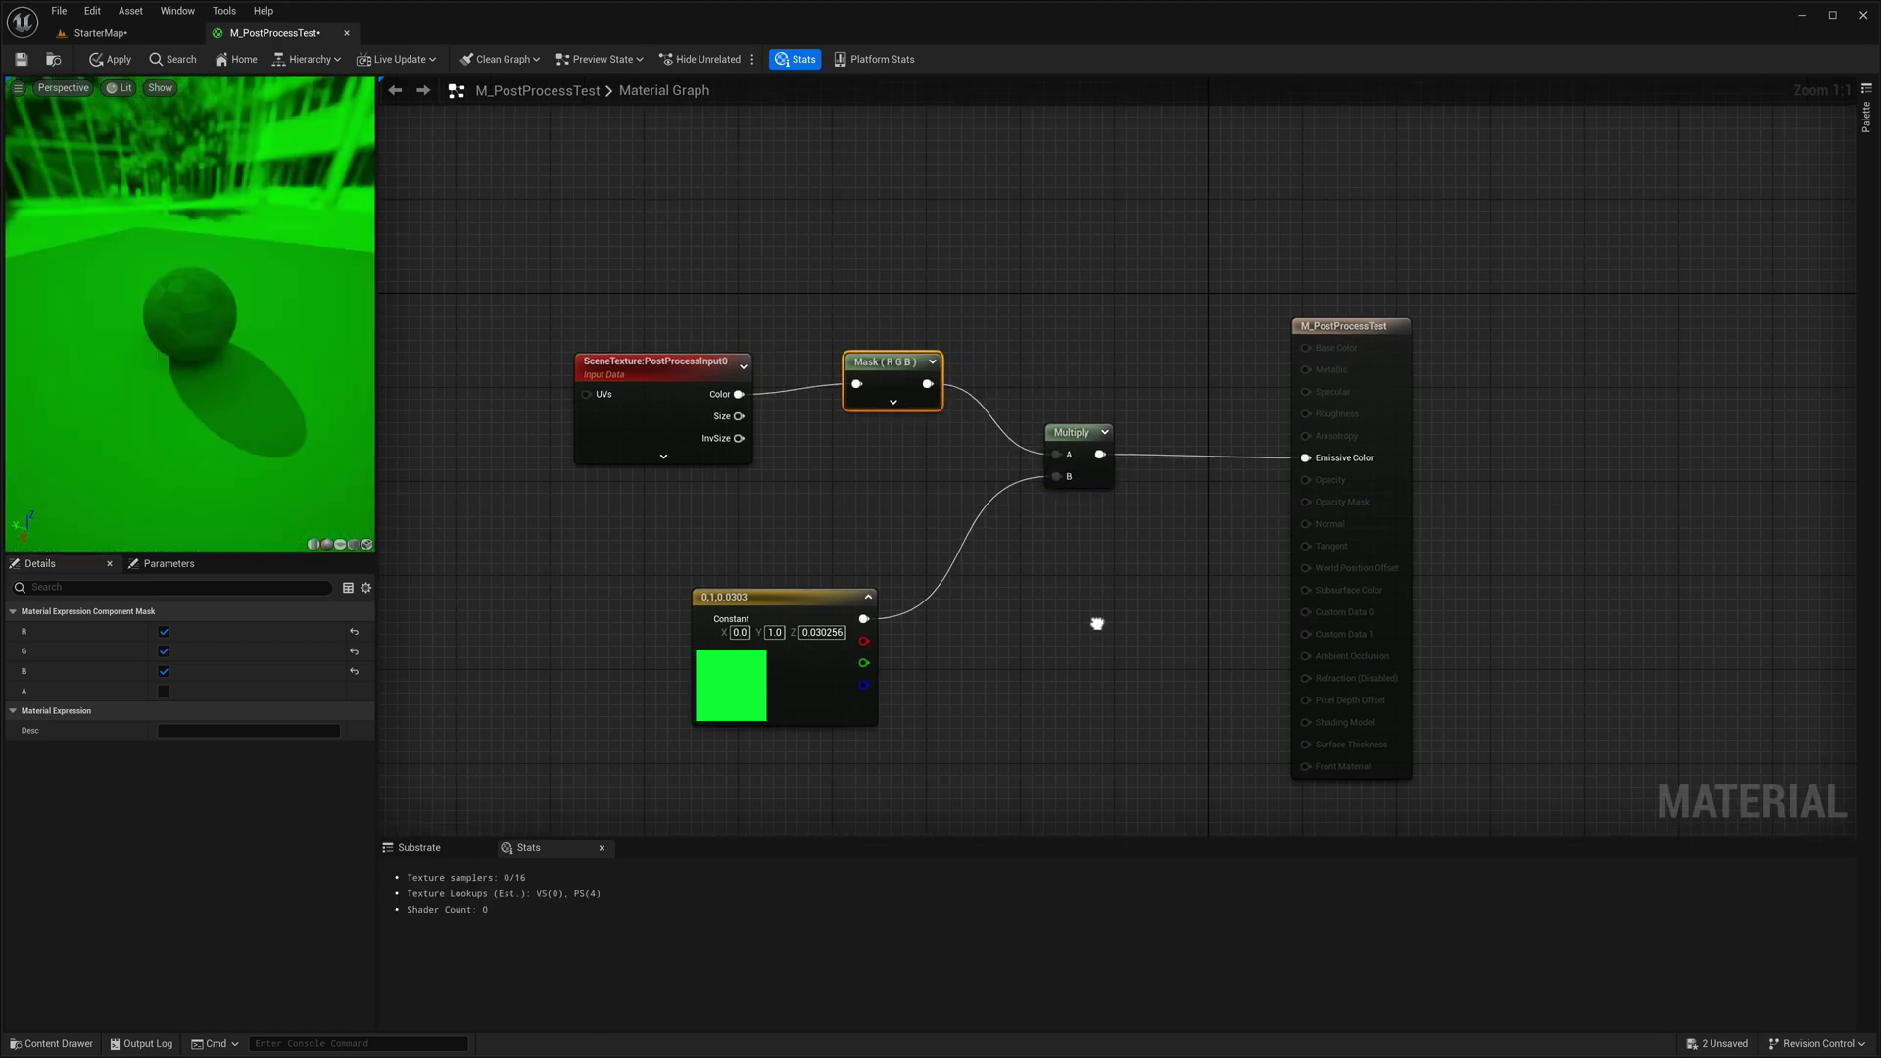
Apply the material and look around the StarterMap level with the green tint.
{"action": "left_click", "coordinate": [112, 61]}
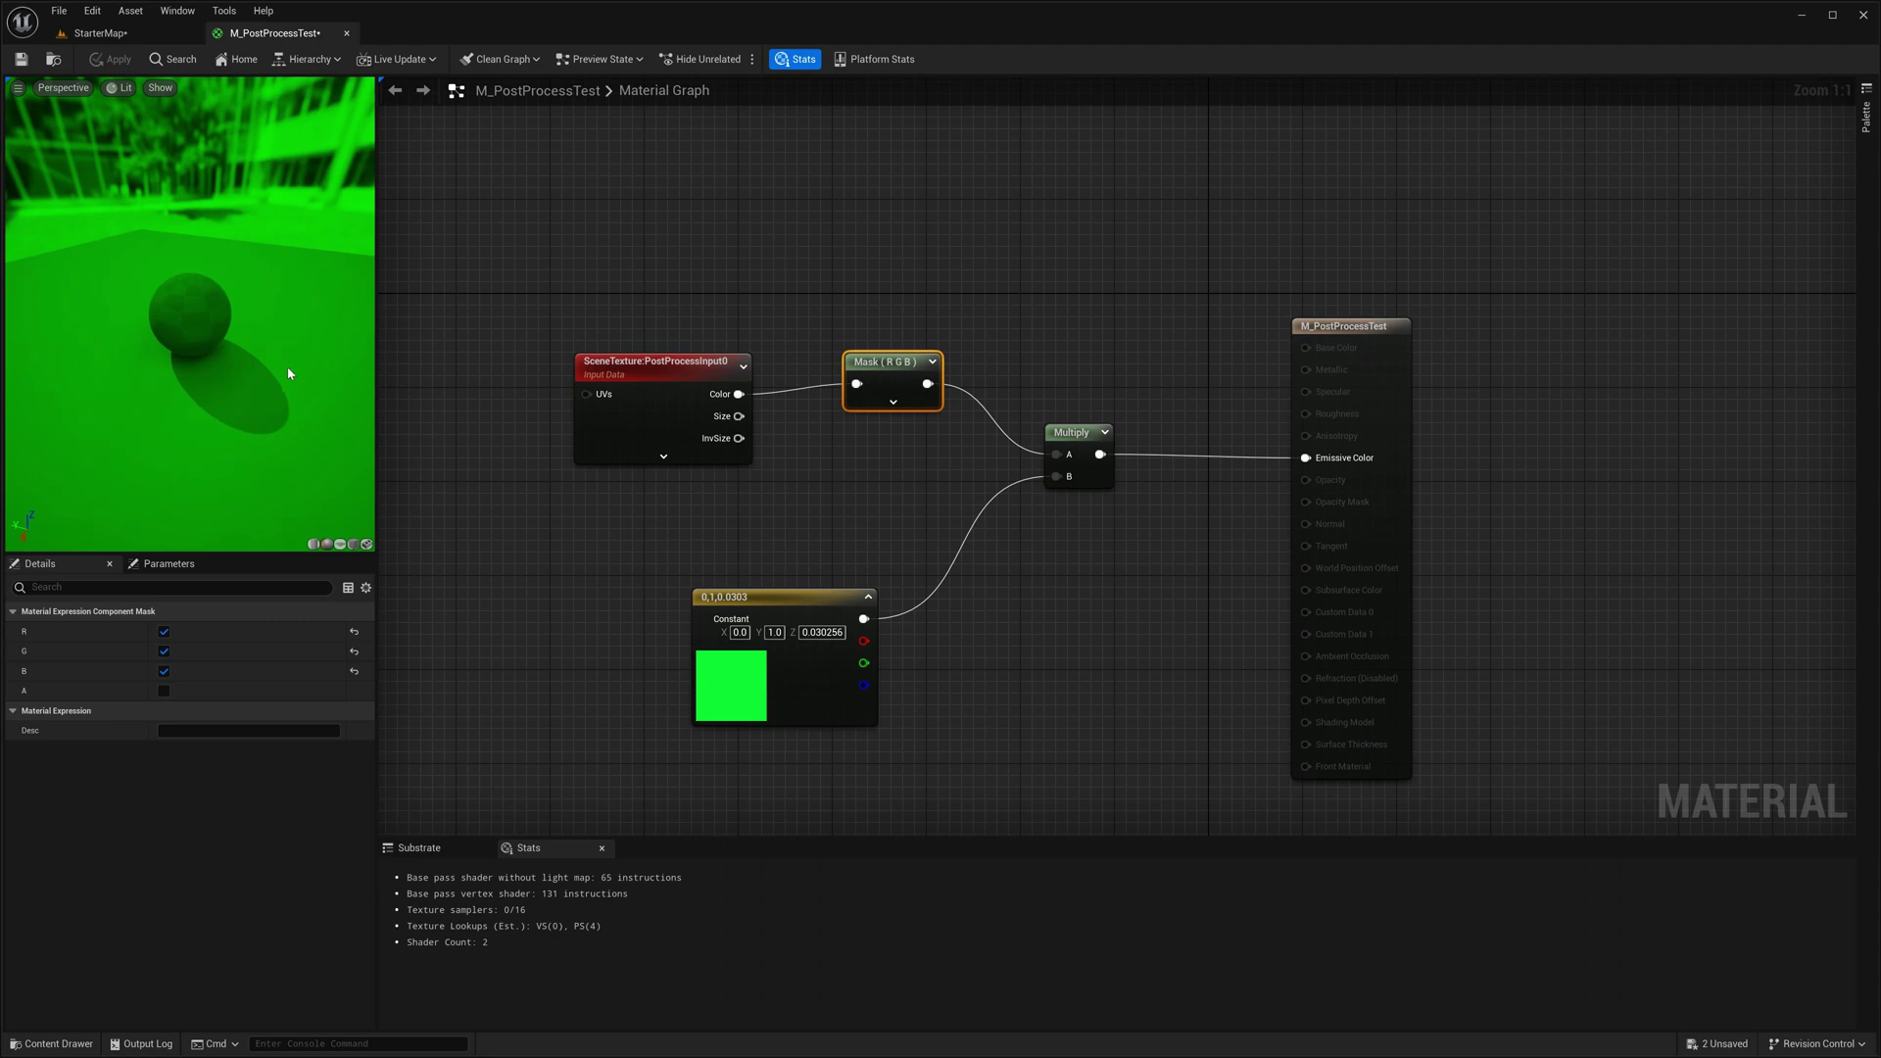
{"action": "left_click", "coordinate": [100, 32]}
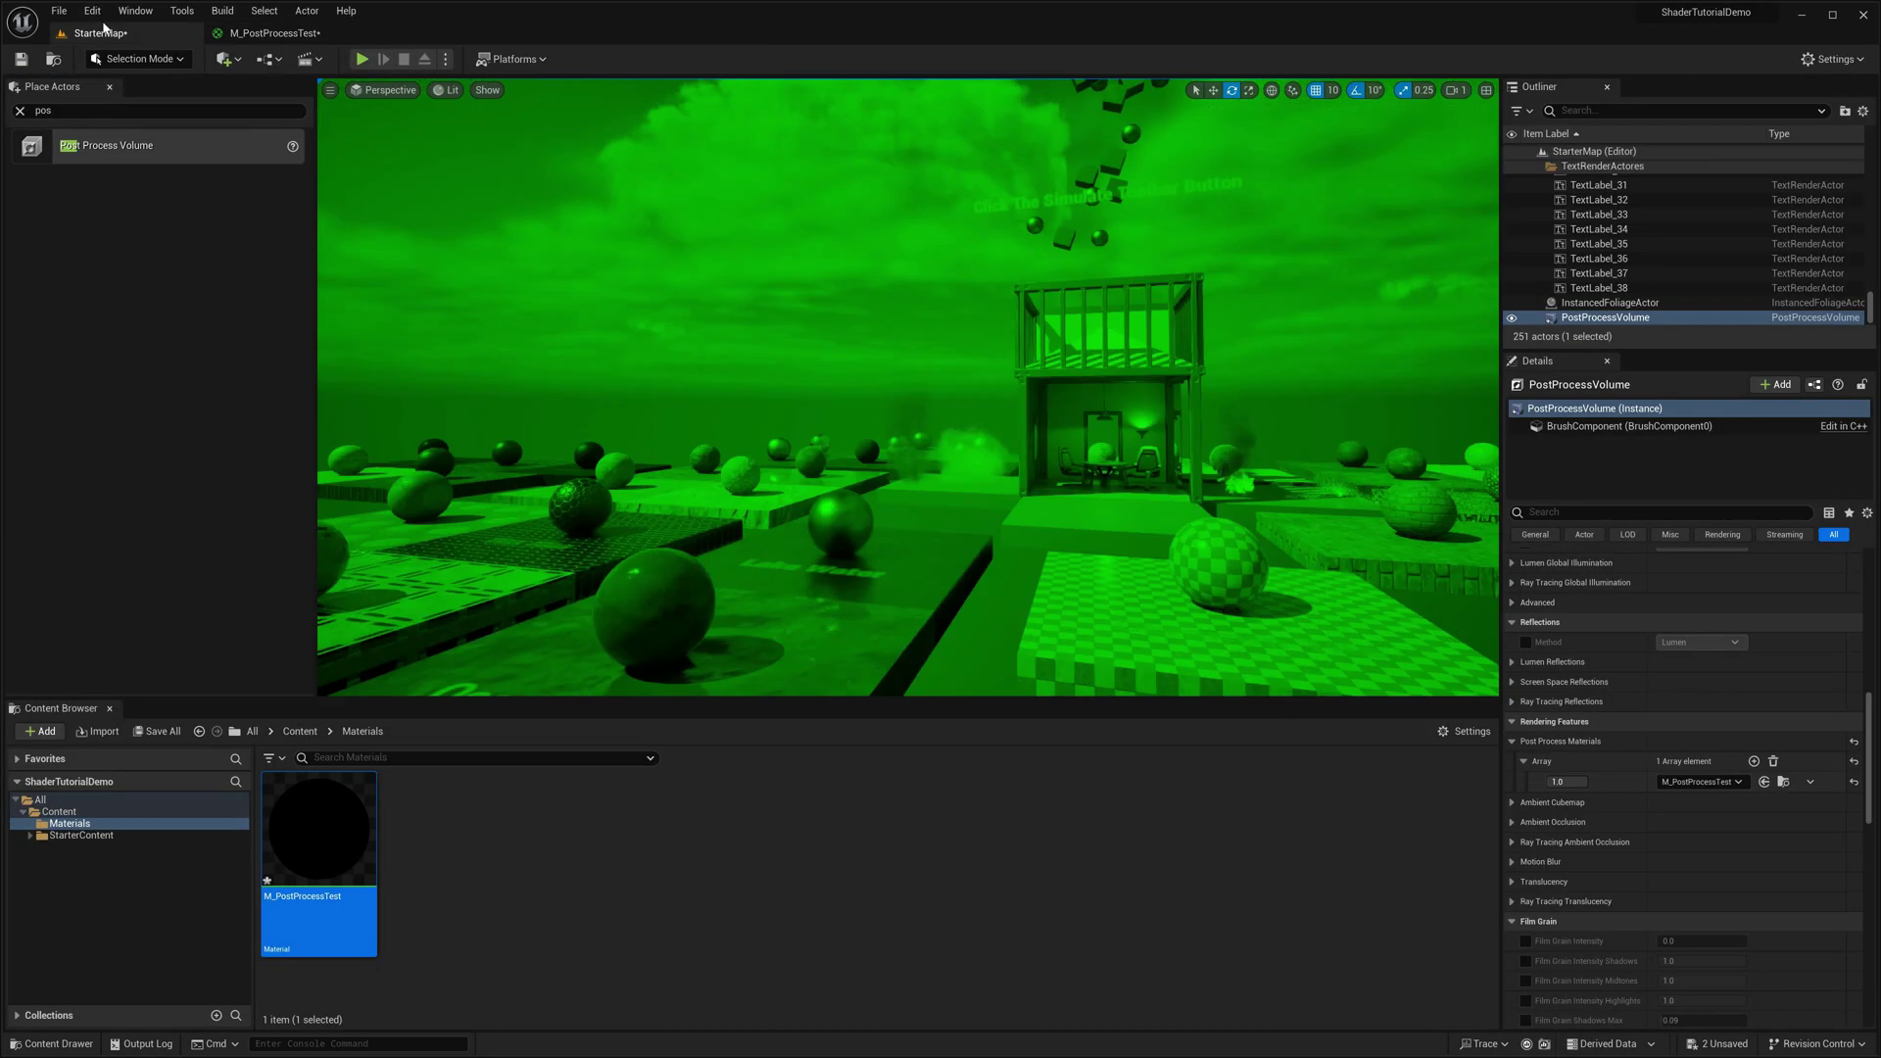
{"action": "key", "text": "s"}
{"action": "right_click_drag", "start_coordinate": [908, 387], "coordinate": [989, 387]}
{"action": "key", "text": "w"}
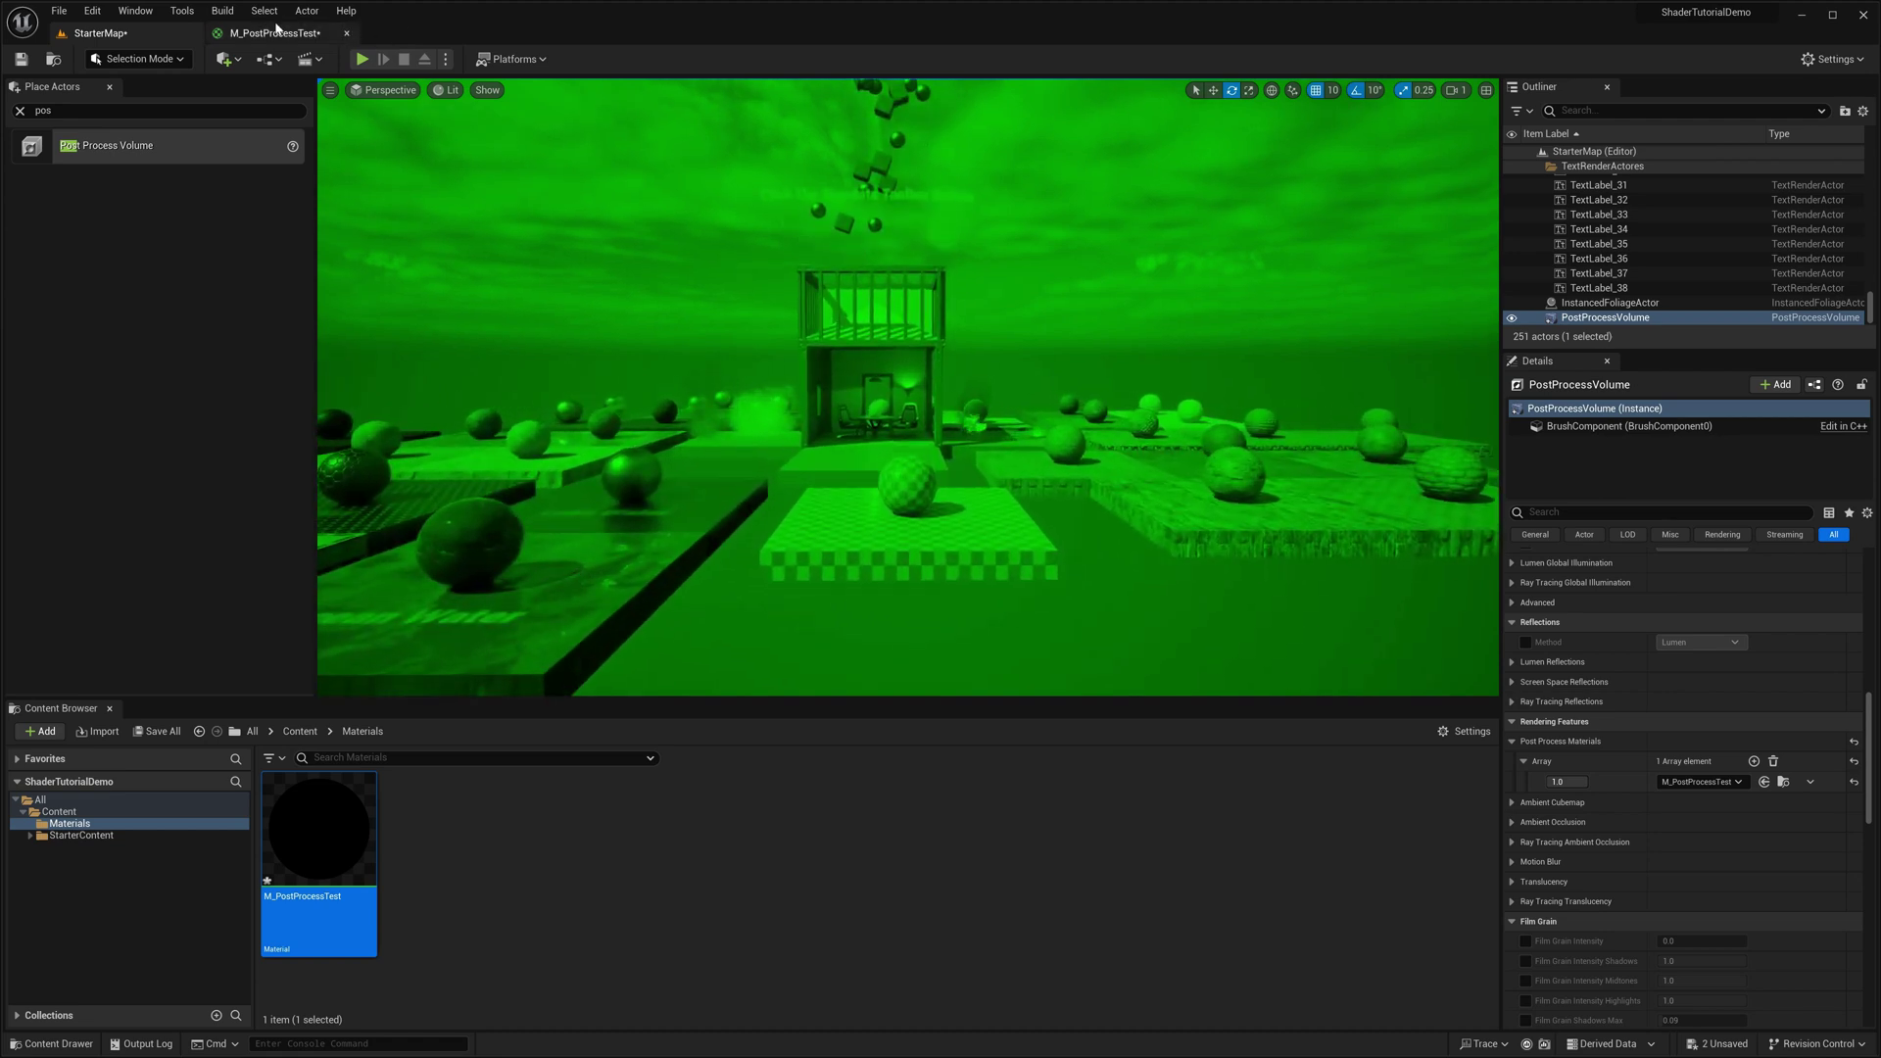
Return to the M_PostProcessTest graph, tuck the green constant under the SceneTexture node, and shift all input nodes away from the output node.
{"action": "left_click", "coordinate": [276, 30]}
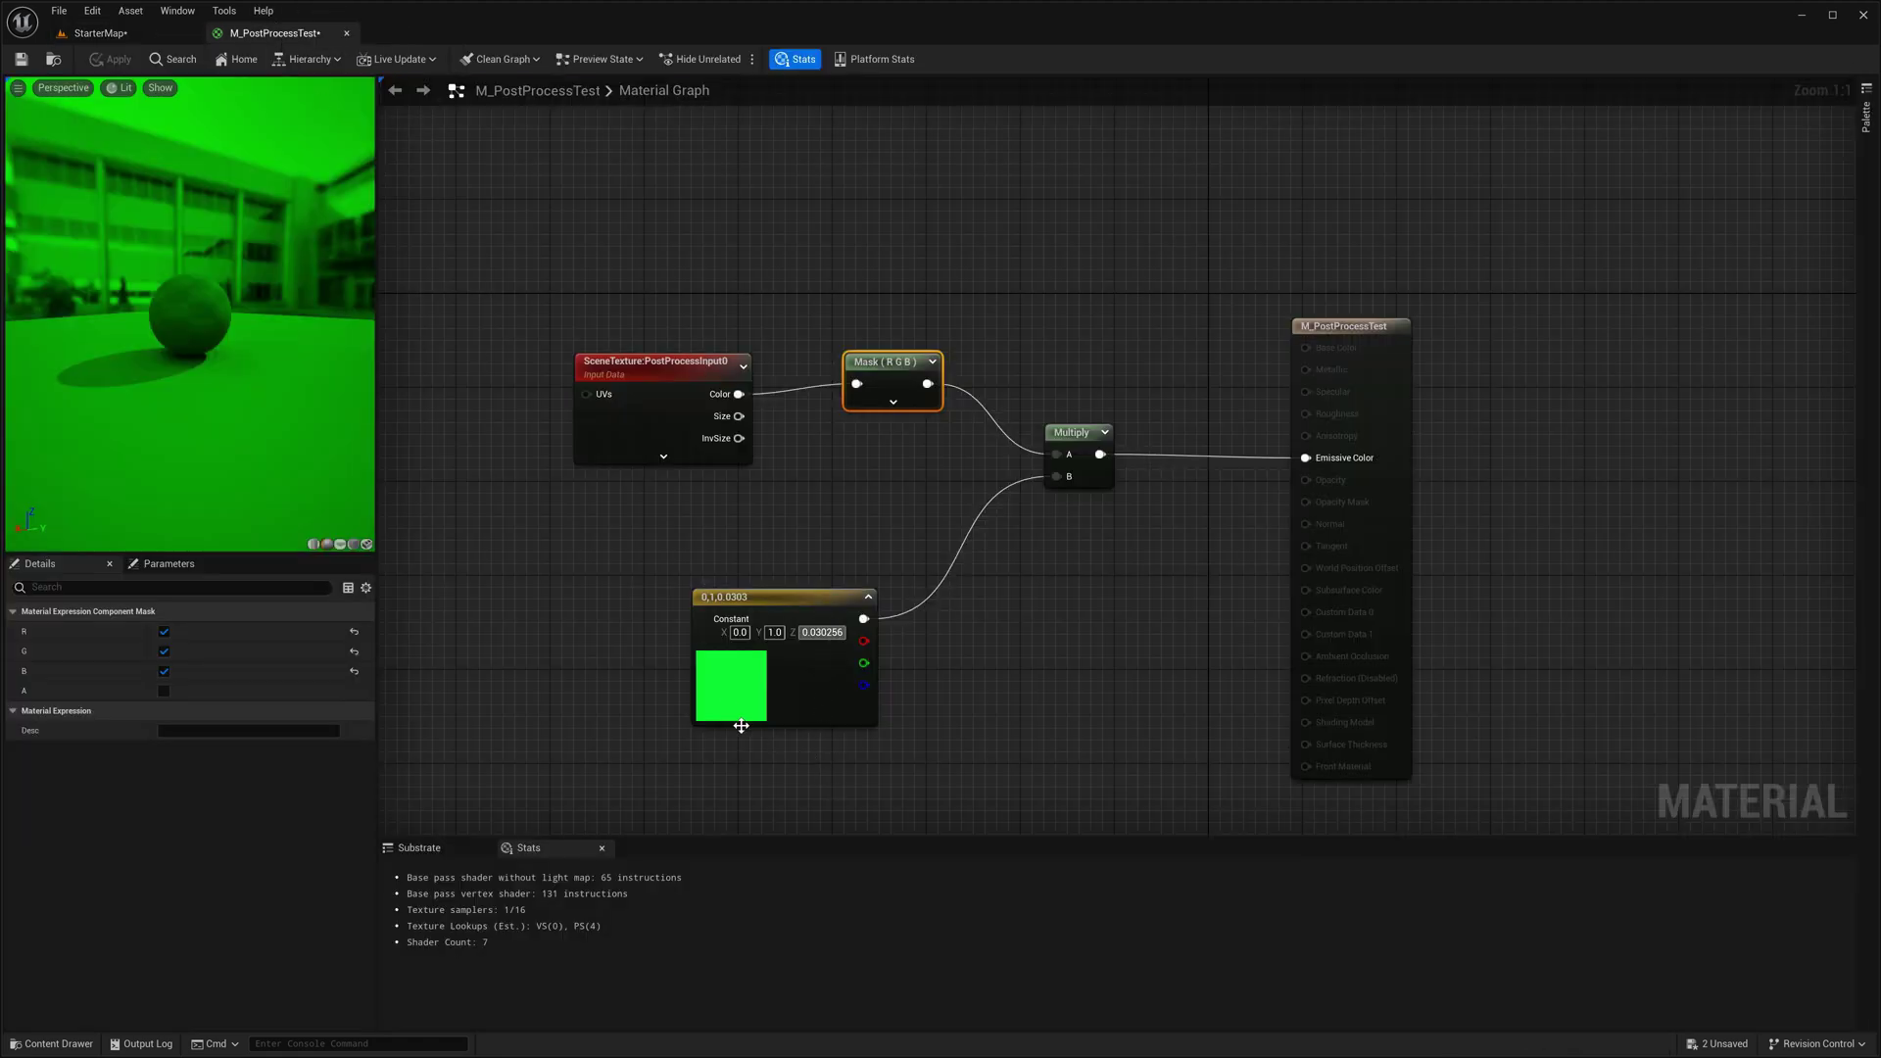
{"action": "left_click_drag", "start_coordinate": [741, 726], "coordinate": [668, 667]}
{"action": "left_click_drag", "start_coordinate": [484, 224], "coordinate": [1021, 637]}
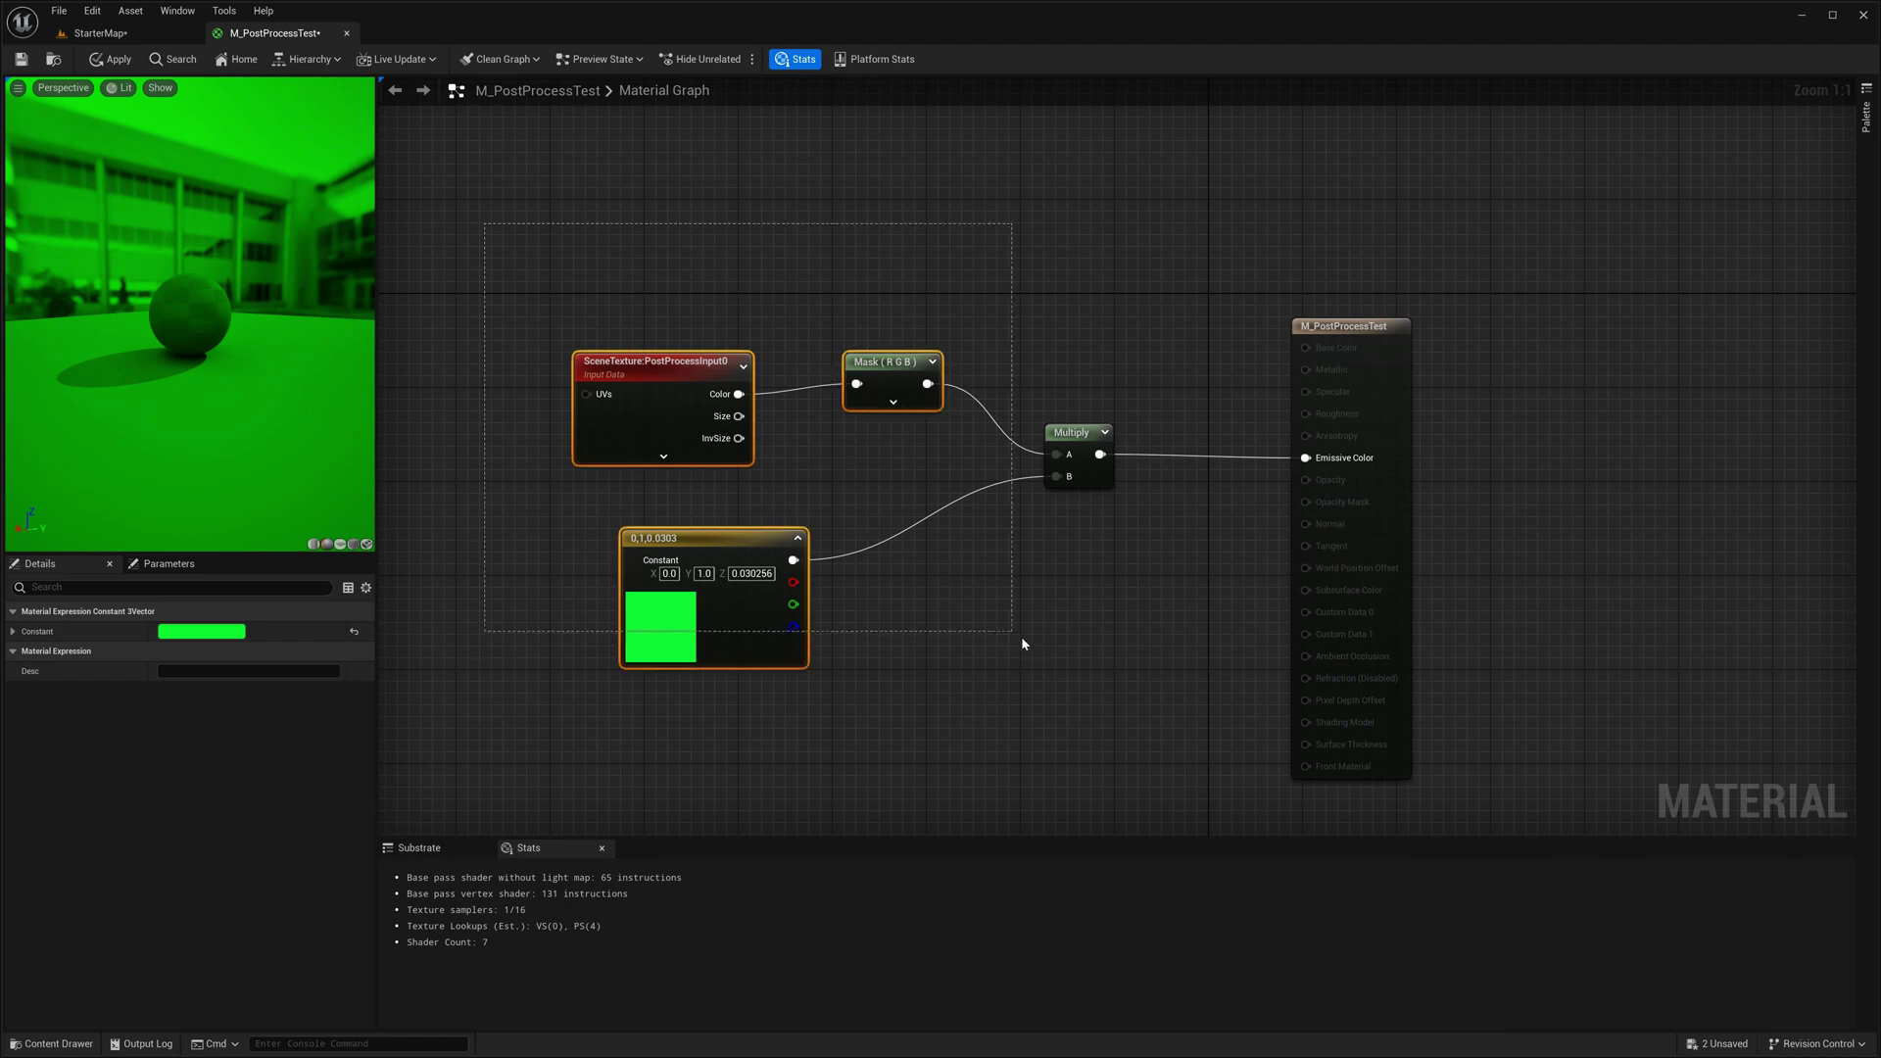
{"action": "left_click_drag", "start_coordinate": [1076, 537], "coordinate": [990, 474]}
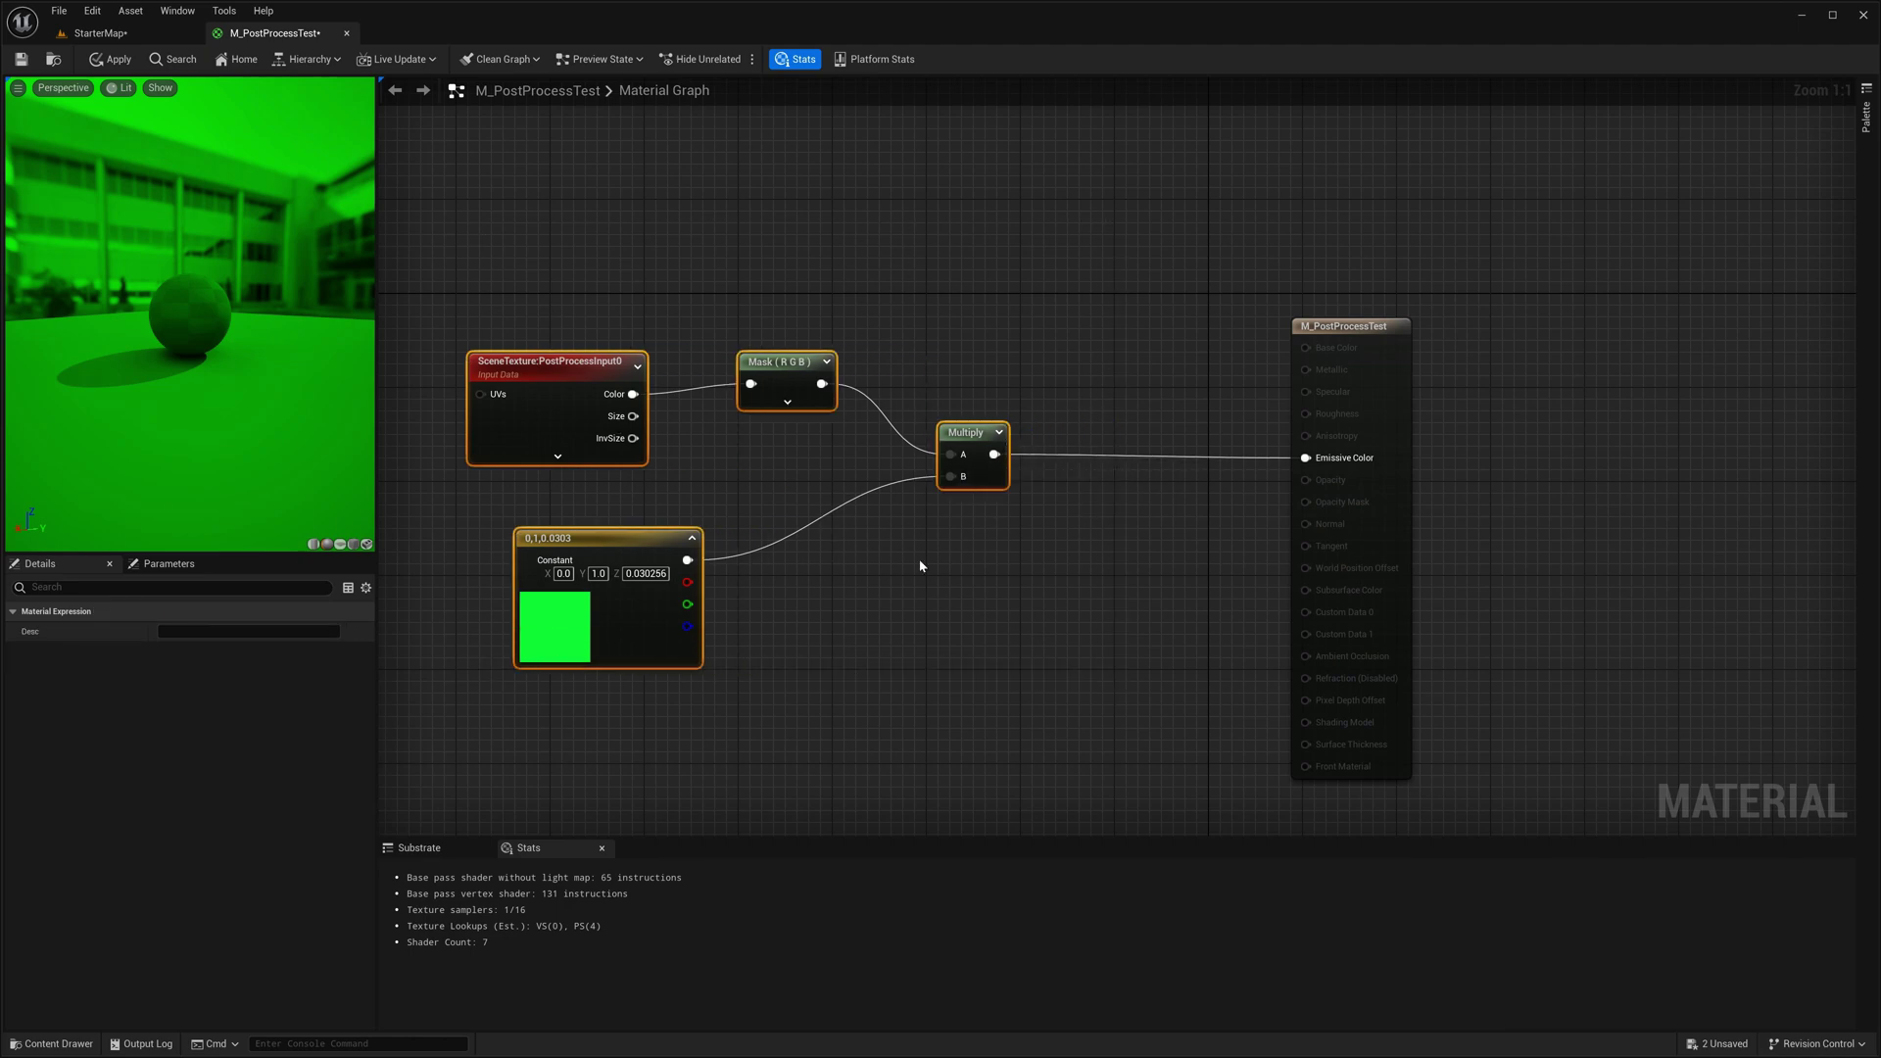
{"action": "left_click", "coordinate": [927, 586]}
Add a Desaturation node and connect it between the Multiply output and Emissive Color.
{"action": "right_click", "coordinate": [1059, 484]}
{"action": "type", "text": "de"}
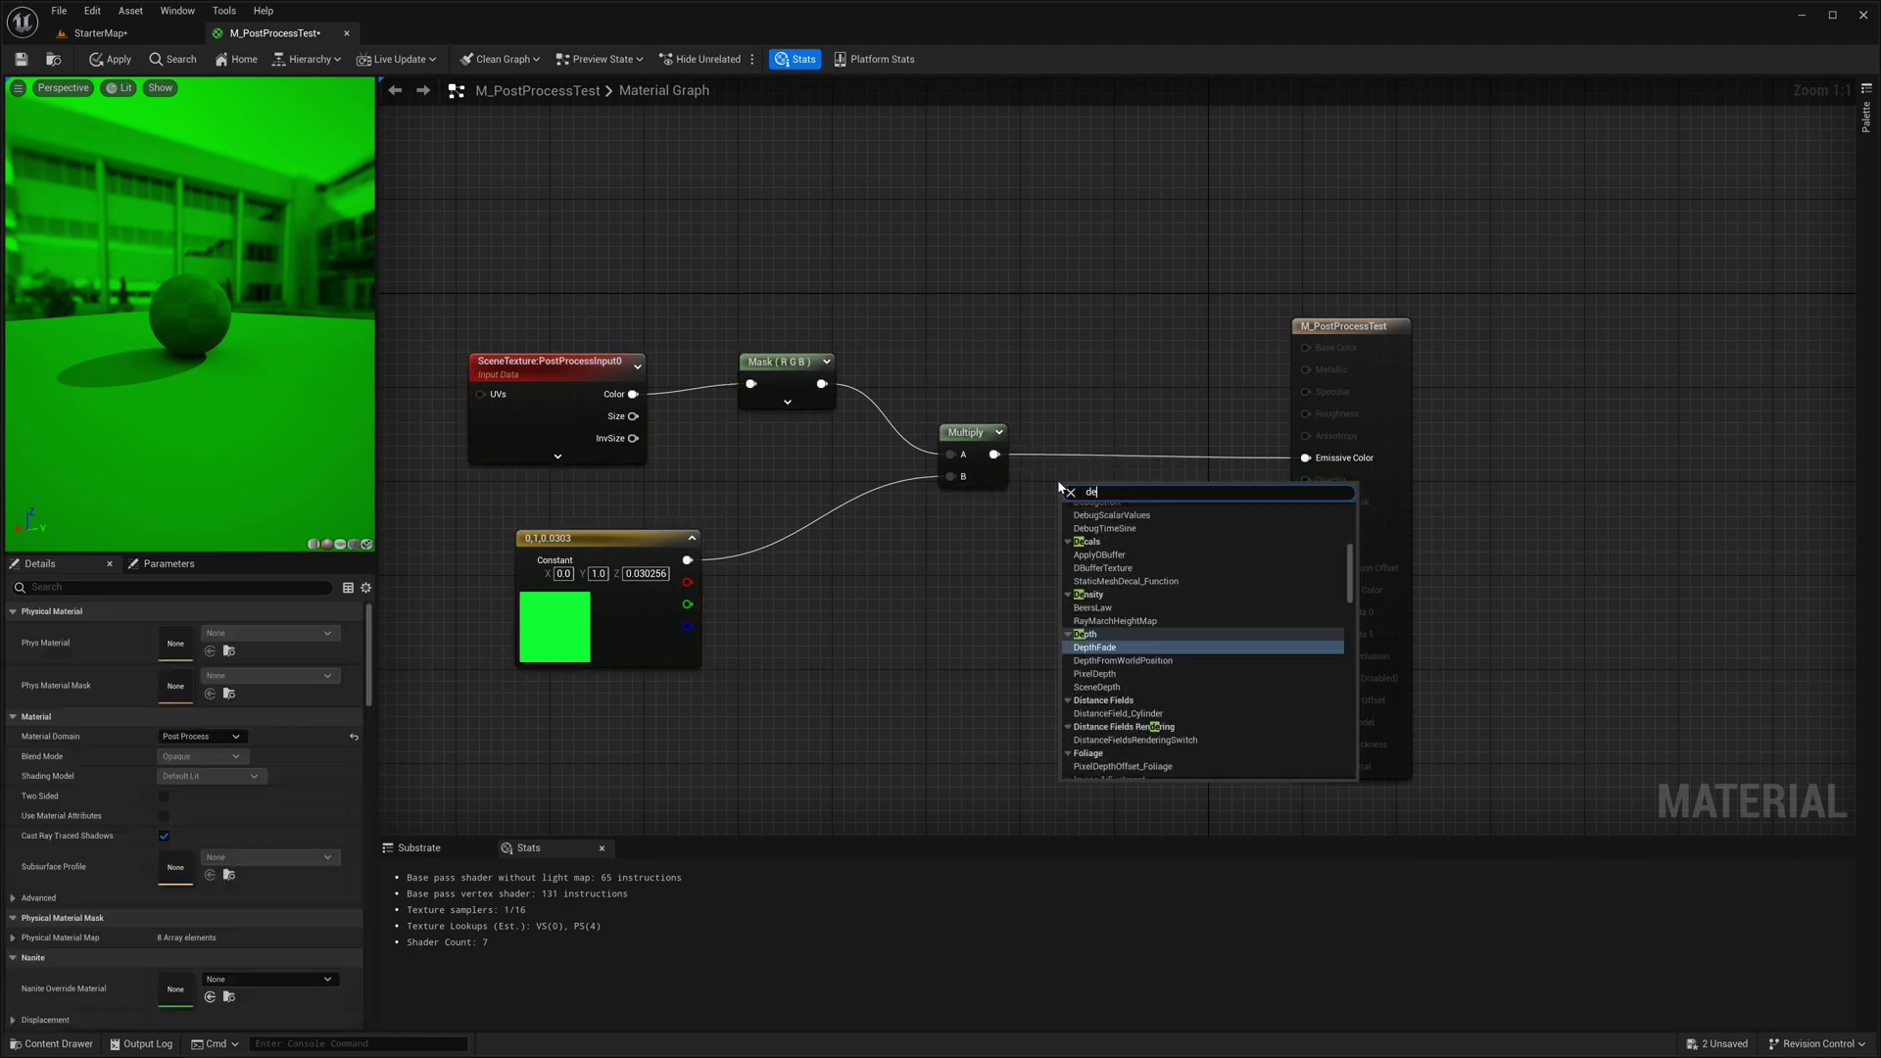
{"action": "type", "text": "sat"}
{"action": "key", "text": "Return"}
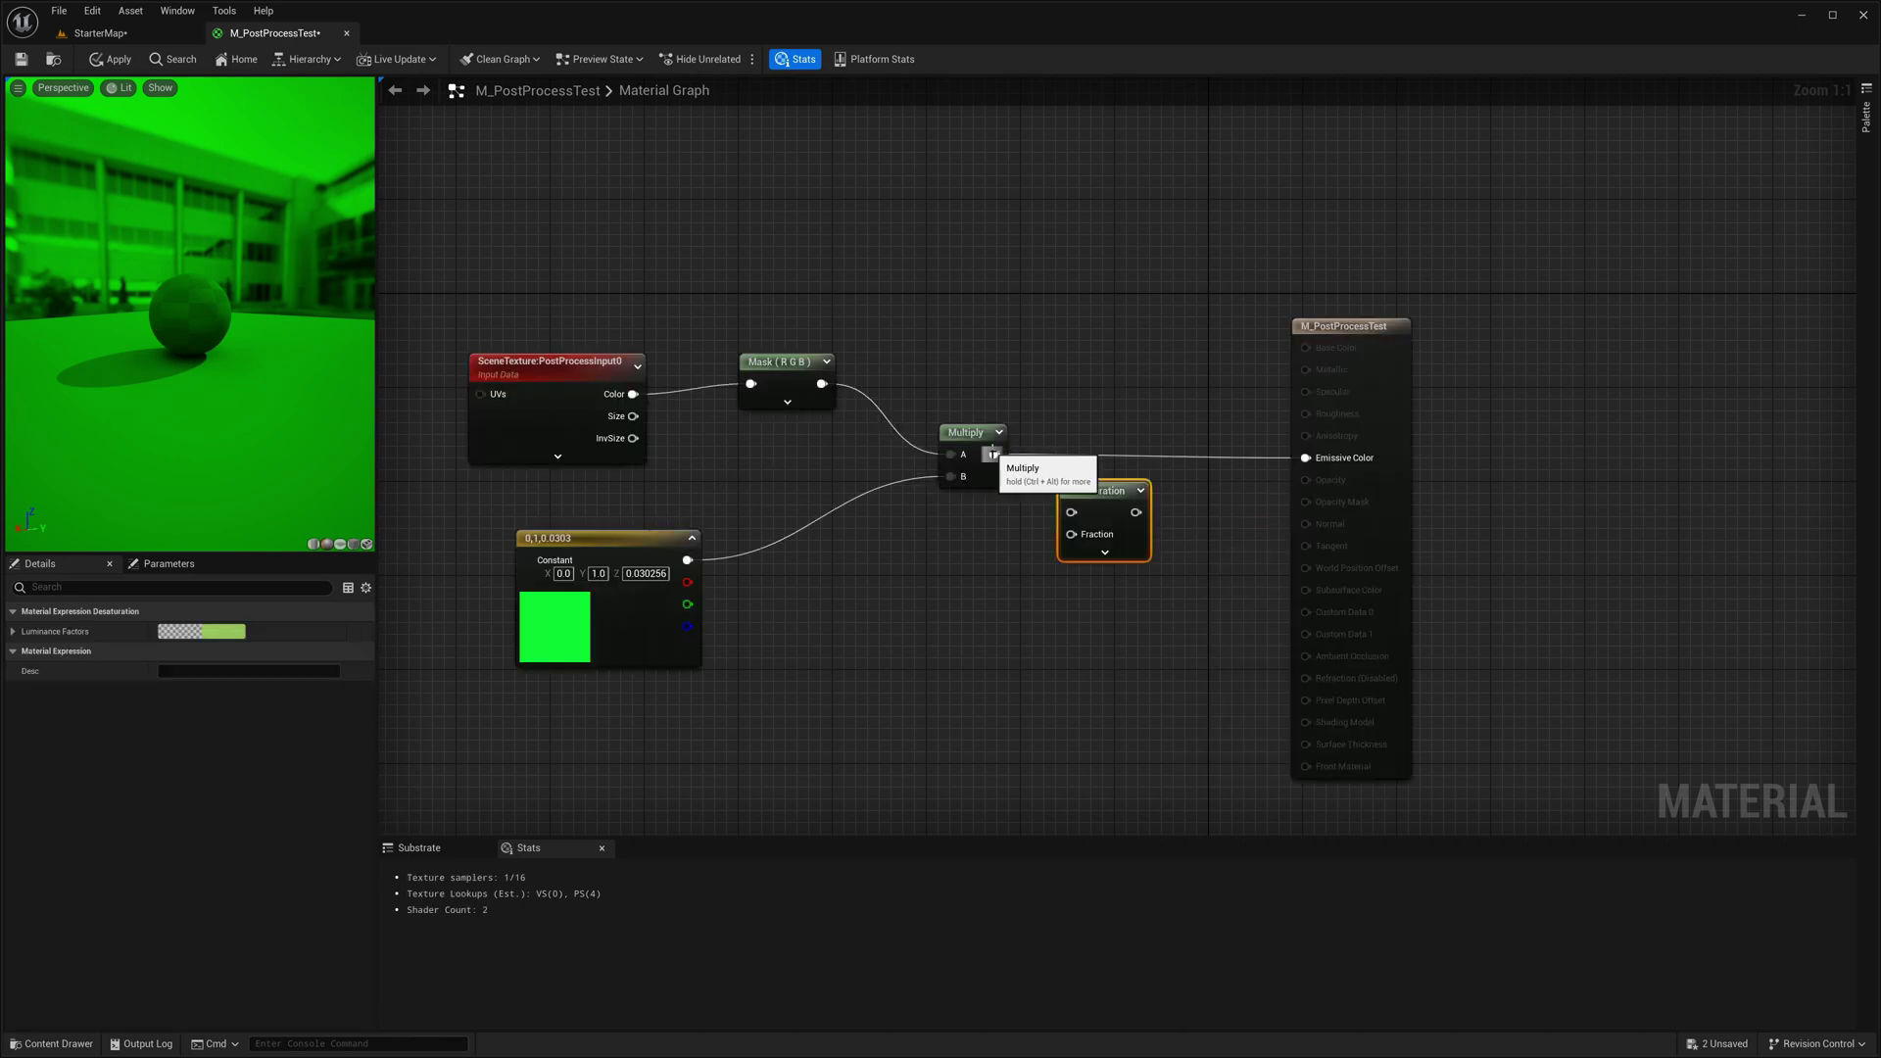
{"action": "left_click_drag", "start_coordinate": [993, 453], "coordinate": [1337, 458]}
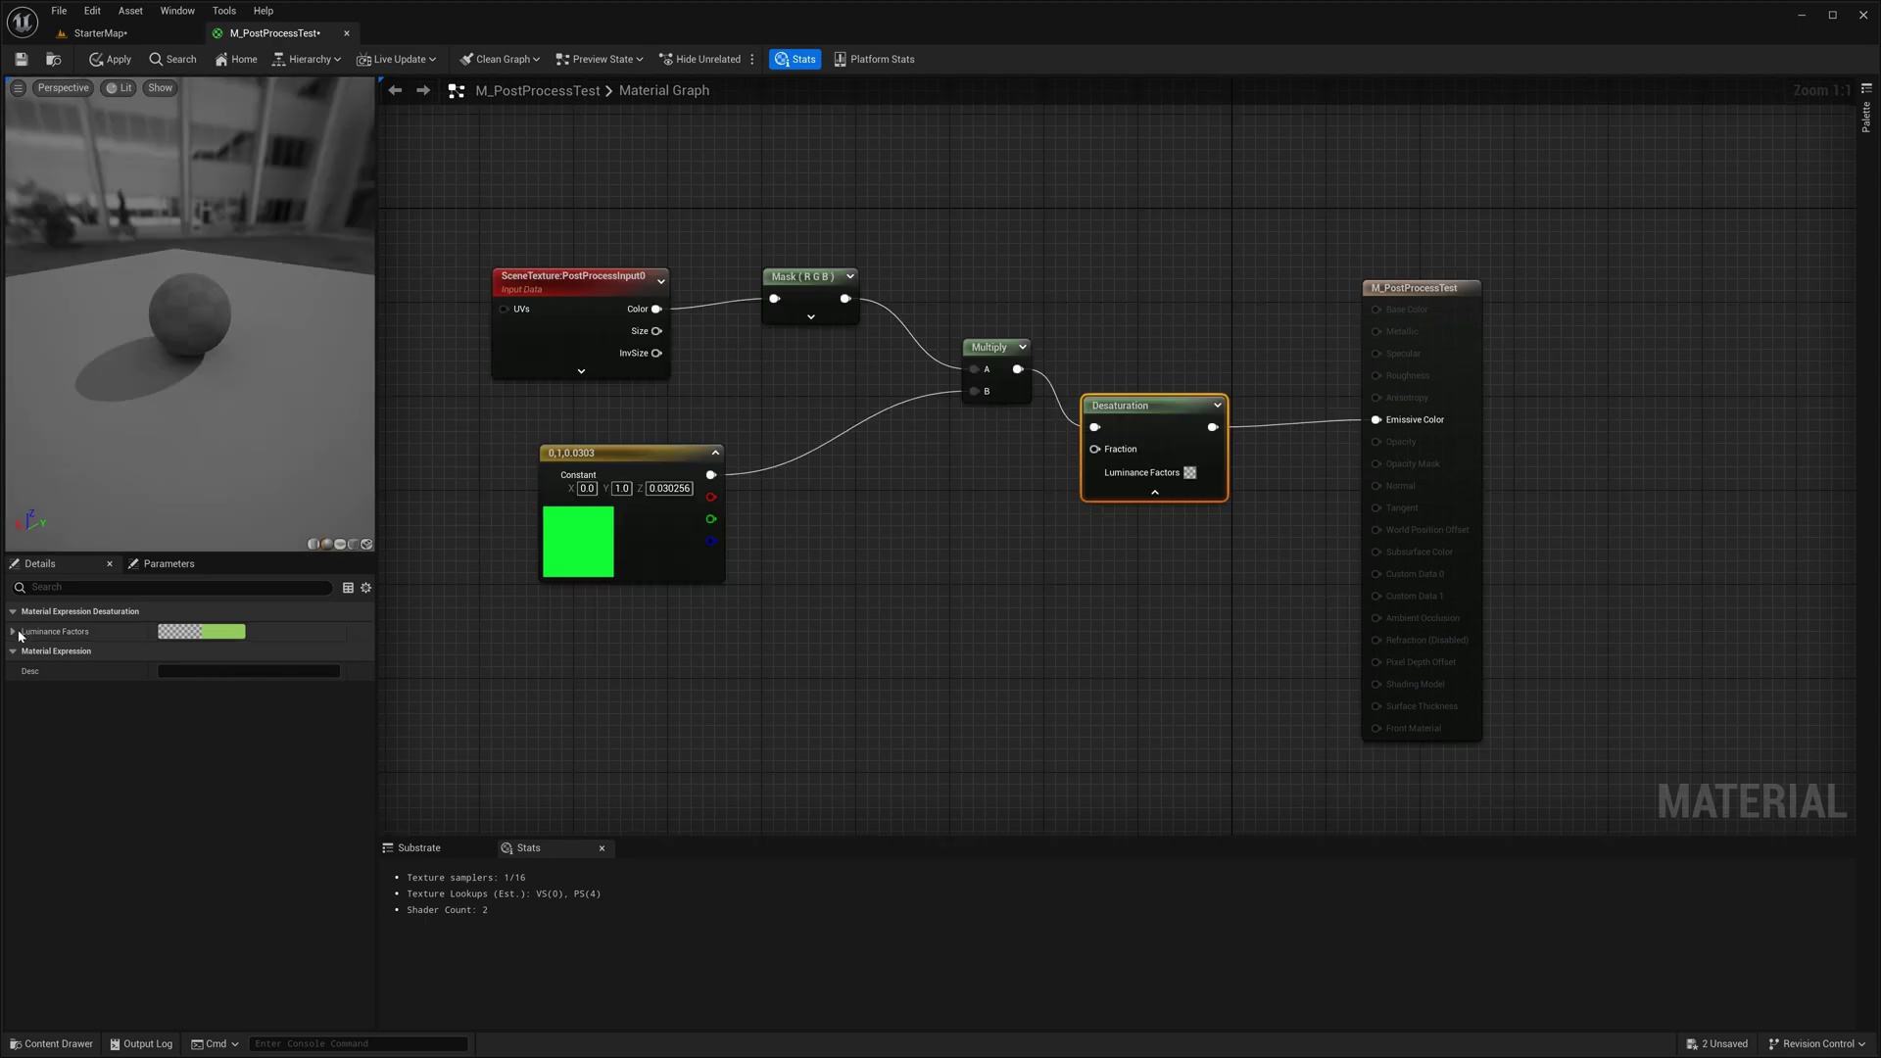
Adjust the Desaturation node's Luminance Factors for R, G and B, with G at about 1.06.
{"action": "left_click", "coordinate": [16, 632]}
{"action": "left_click_drag", "start_coordinate": [187, 650], "coordinate": [284, 651]}
{"action": "left_click_drag", "start_coordinate": [187, 671], "coordinate": [69, 650]}
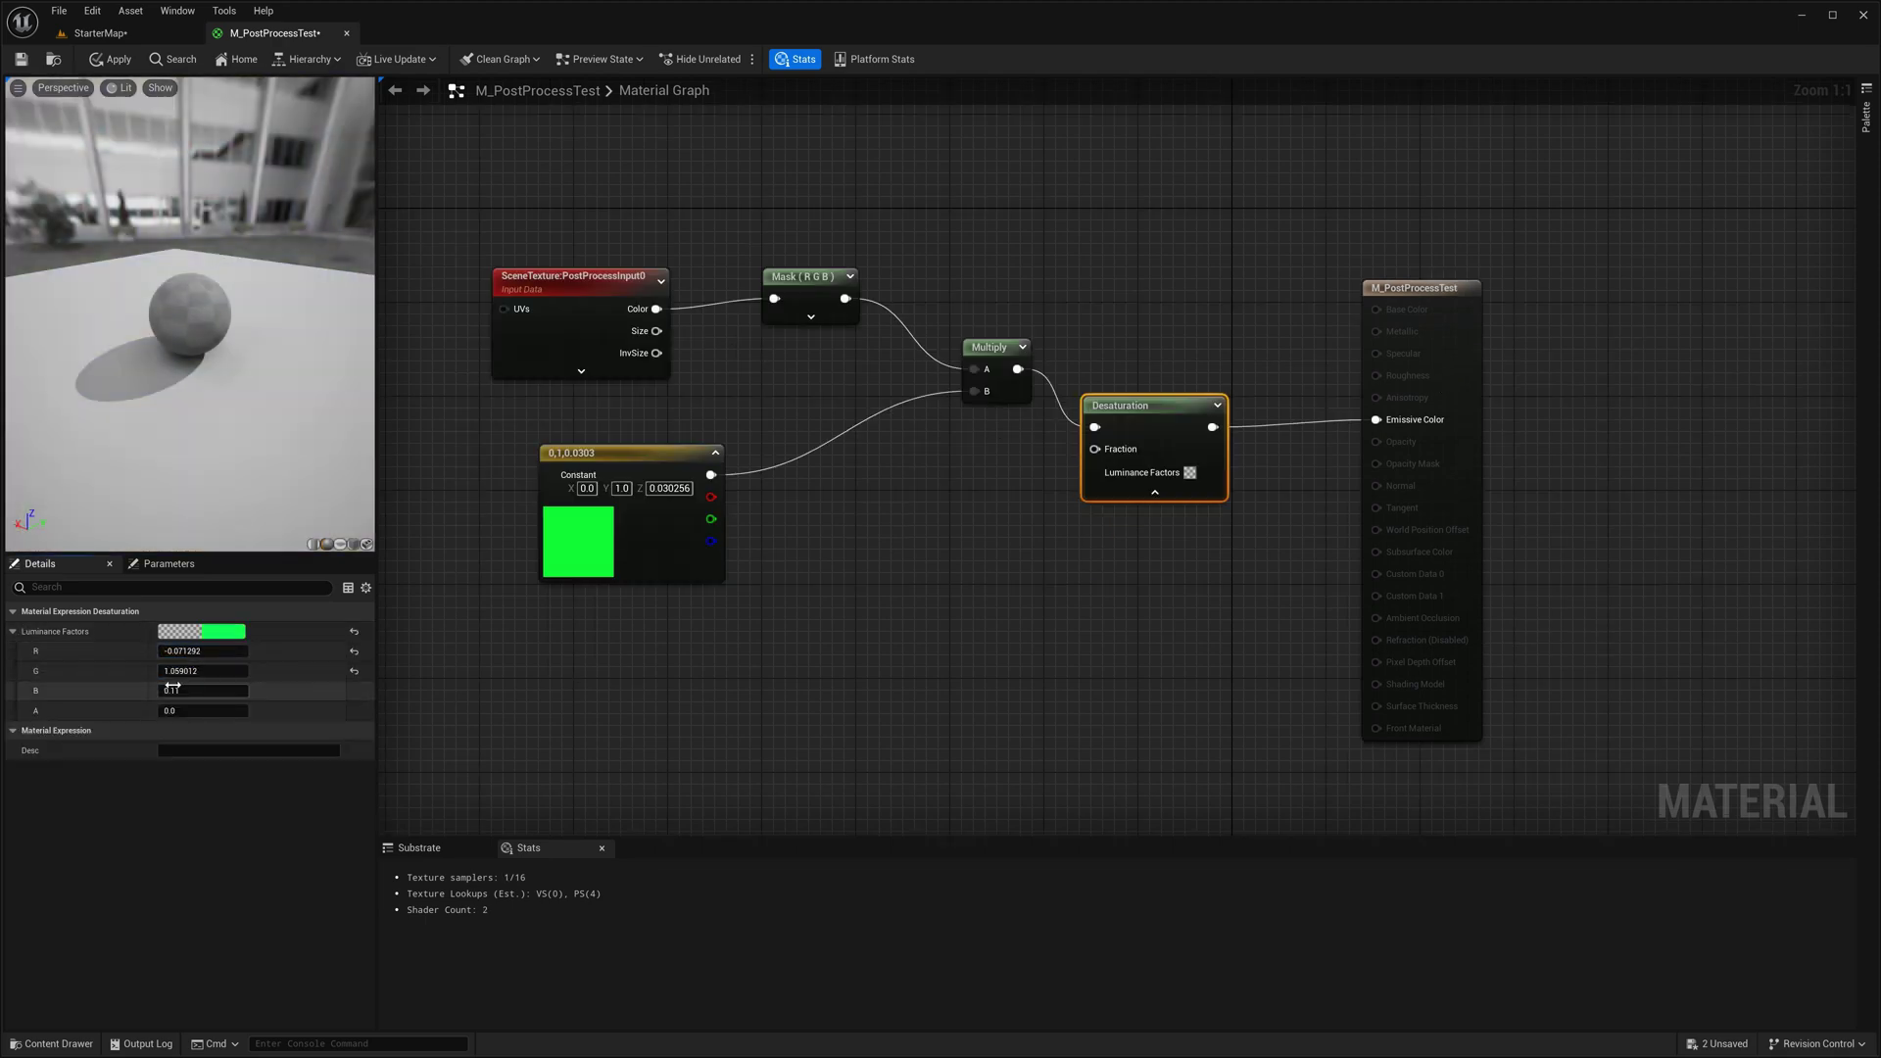
{"action": "left_click_drag", "start_coordinate": [182, 690], "coordinate": [229, 690]}
{"action": "left_click_drag", "start_coordinate": [165, 650], "coordinate": [208, 651]}
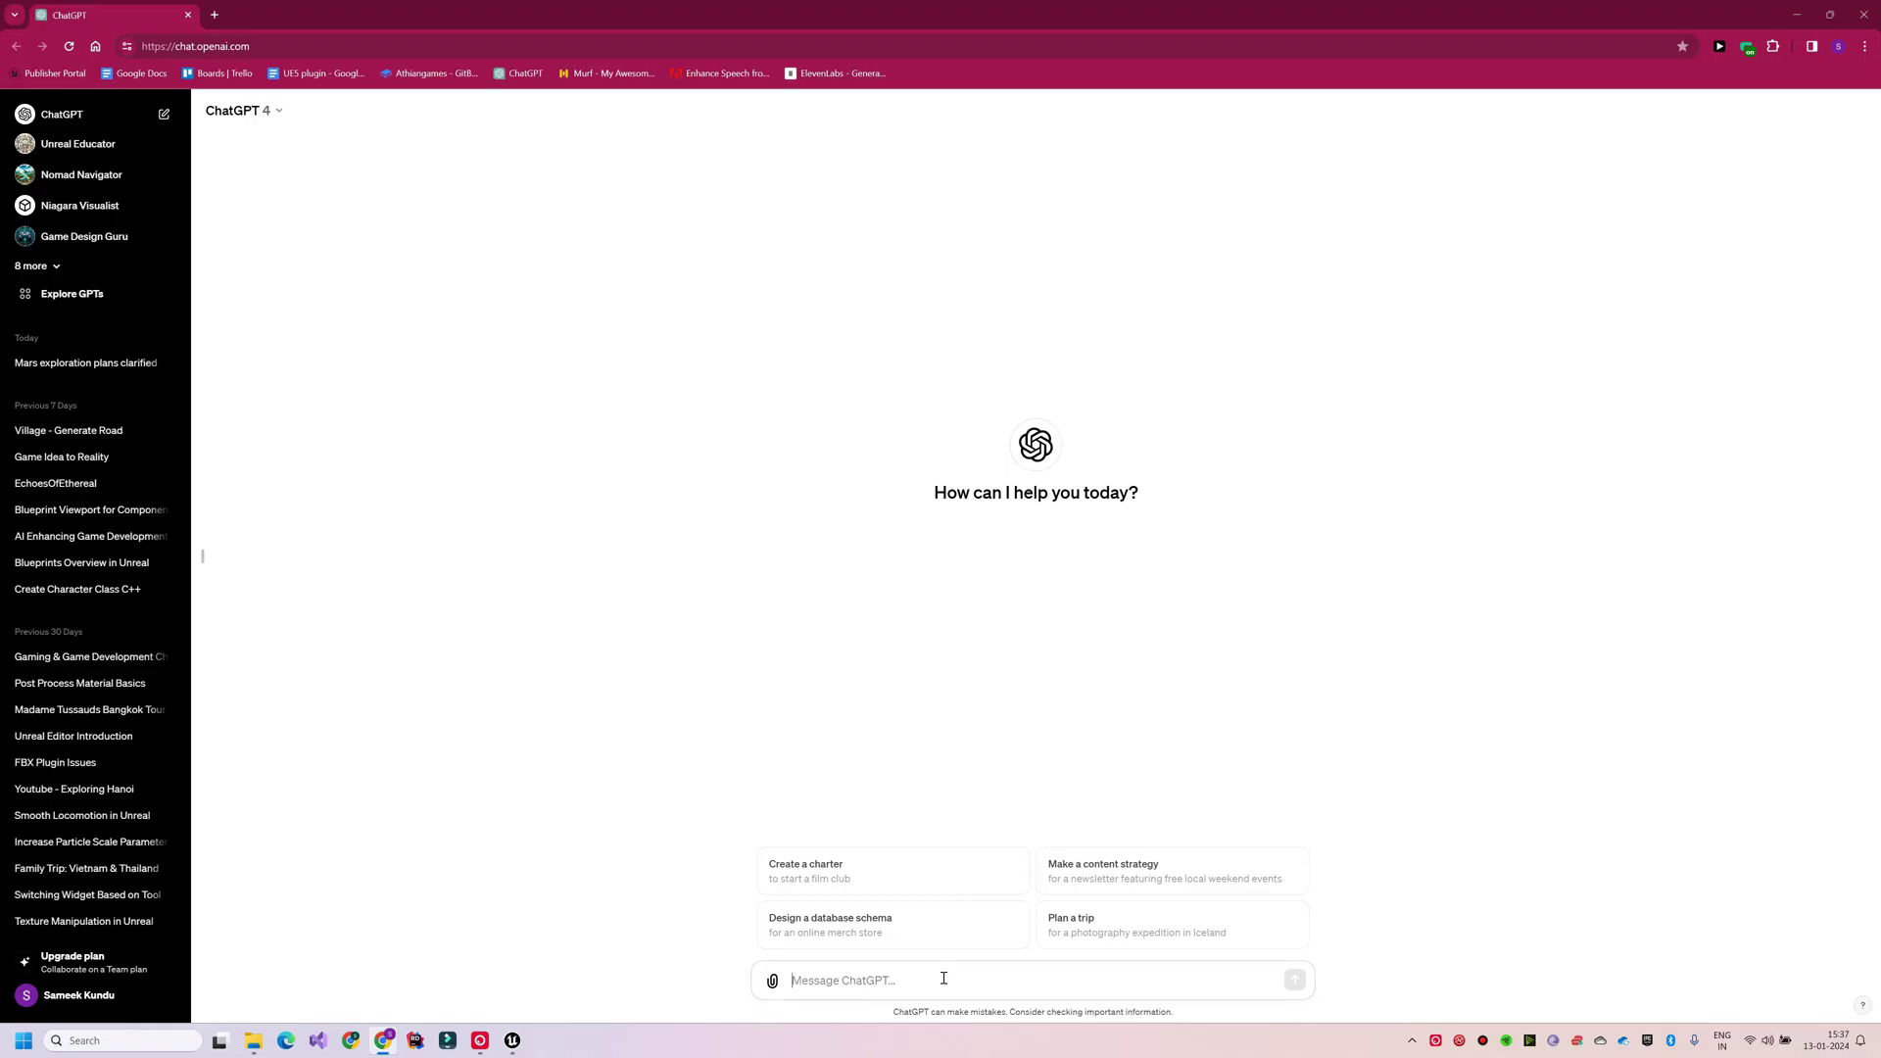
Ask ChatGPT to "write a mathematical formula for sepia image filter".
{"action": "type", "text": "write a mathematical formula for sepia image fi"}
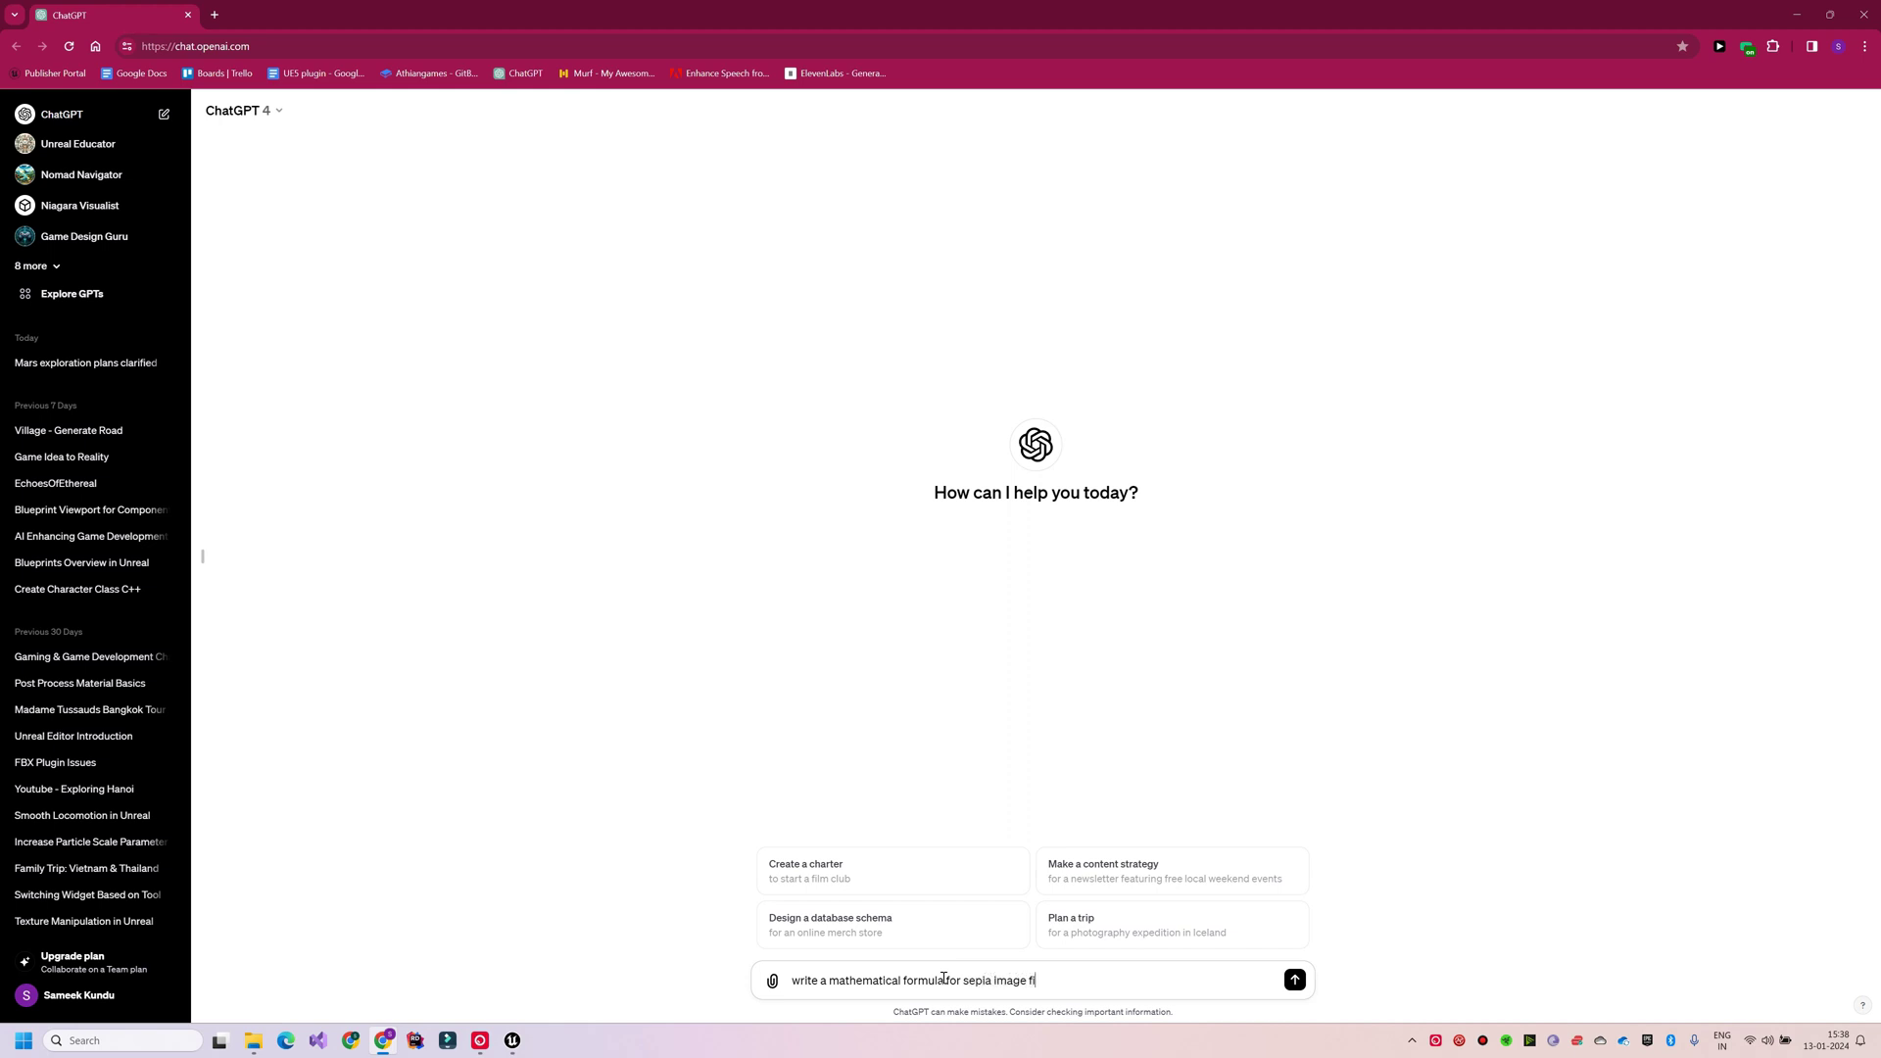
{"action": "type", "text": "lter"}
{"action": "key", "text": "Return"}
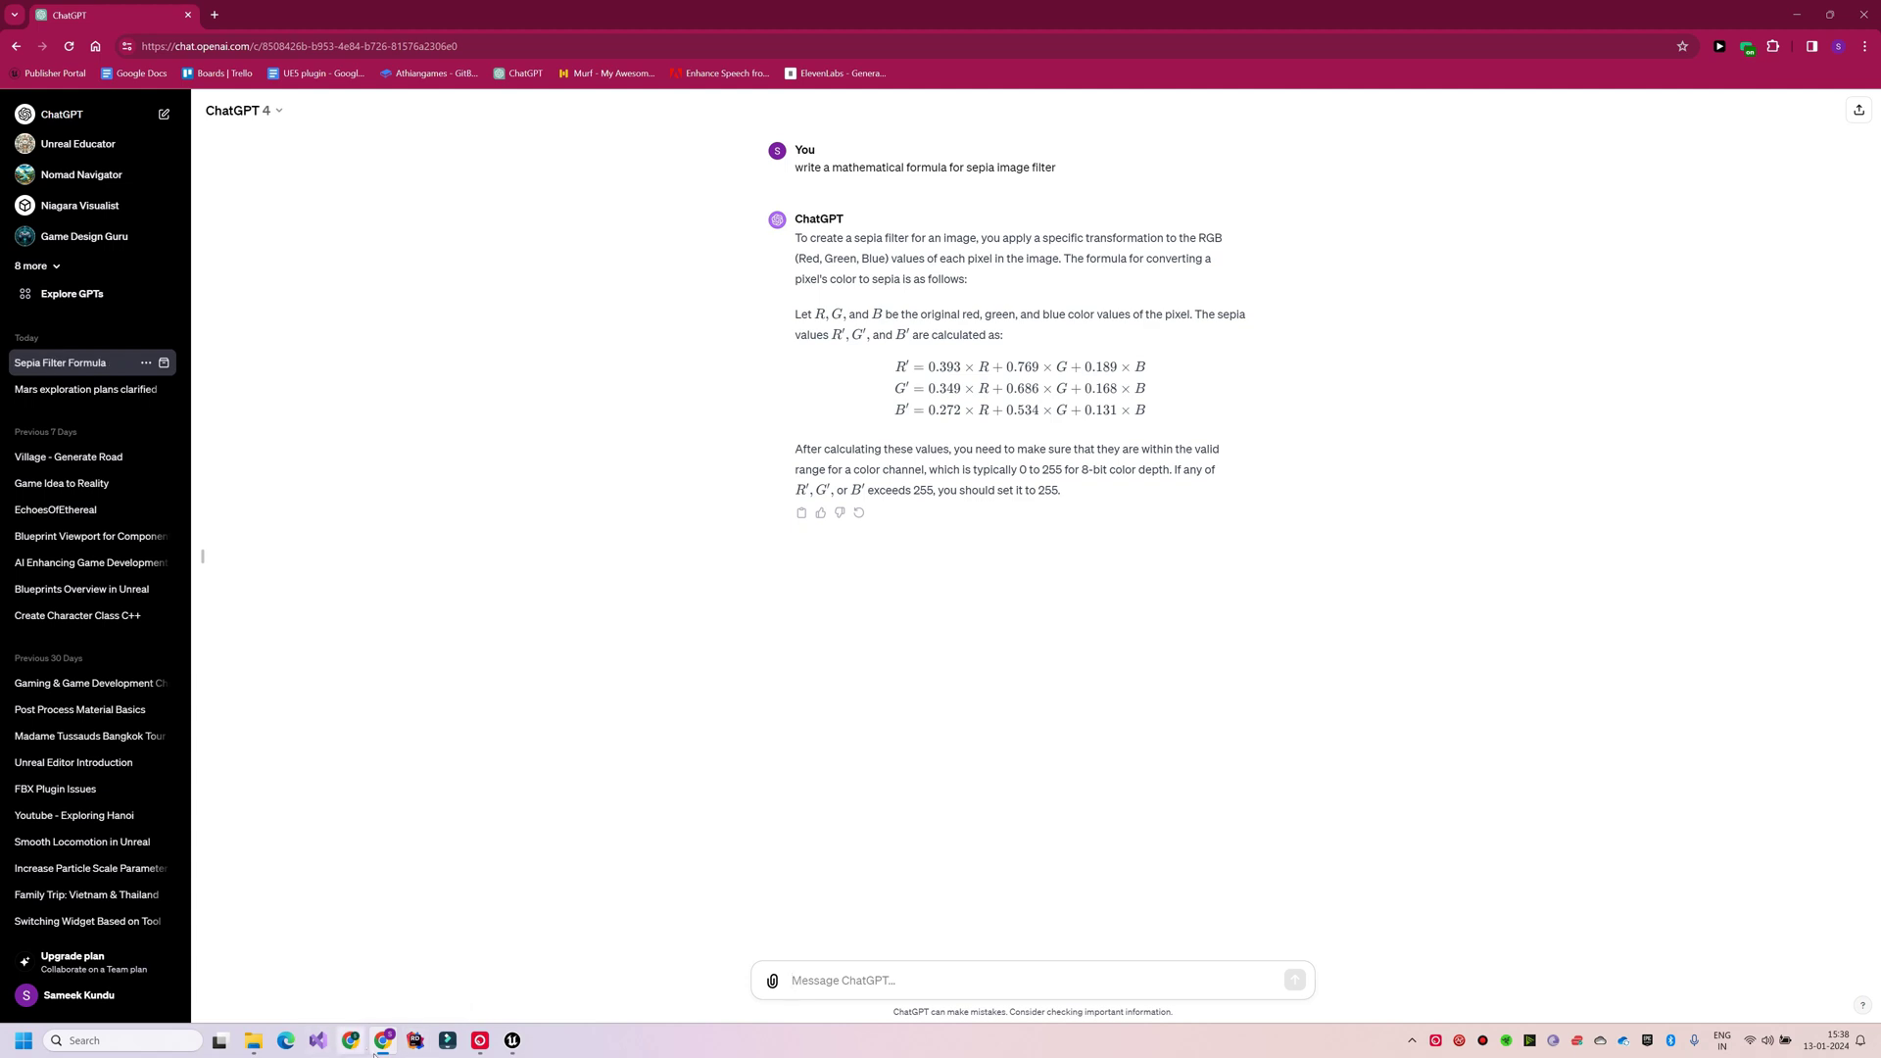
Switch back to Unreal Editor and slightly reposition the SceneTexture and green constant nodes in the M_PostProcessTest graph.
{"action": "left_click", "coordinate": [512, 1041]}
{"action": "left_click_drag", "start_coordinate": [799, 401], "coordinate": [789, 389]}
{"action": "left_click", "coordinate": [850, 651]}
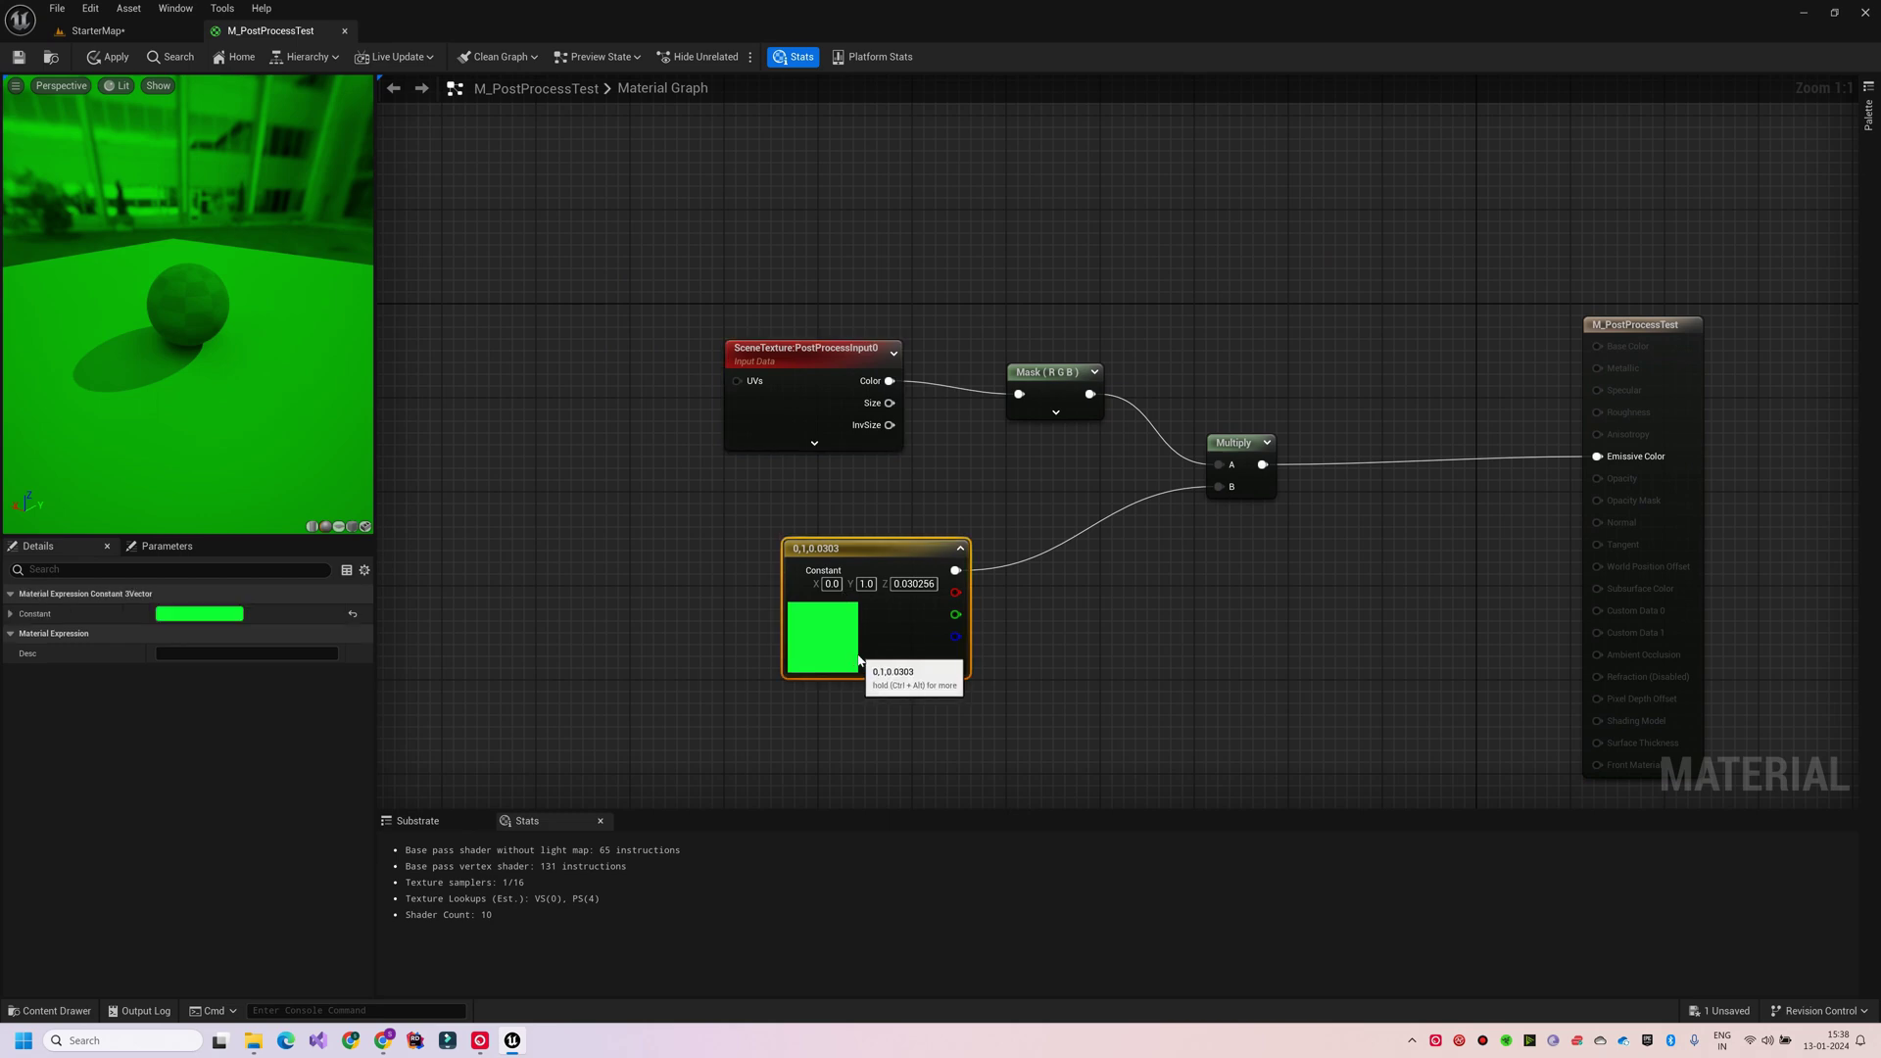
{"action": "left_click_drag", "start_coordinate": [851, 651], "coordinate": [813, 638]}
Create three Constant3Vector nodes by adding one and duplicating it twice, stacked in a column below the green constant.
{"action": "right_click_drag", "start_coordinate": [972, 709], "coordinate": [718, 402]}
{"action": "left_click", "coordinate": [718, 403]}
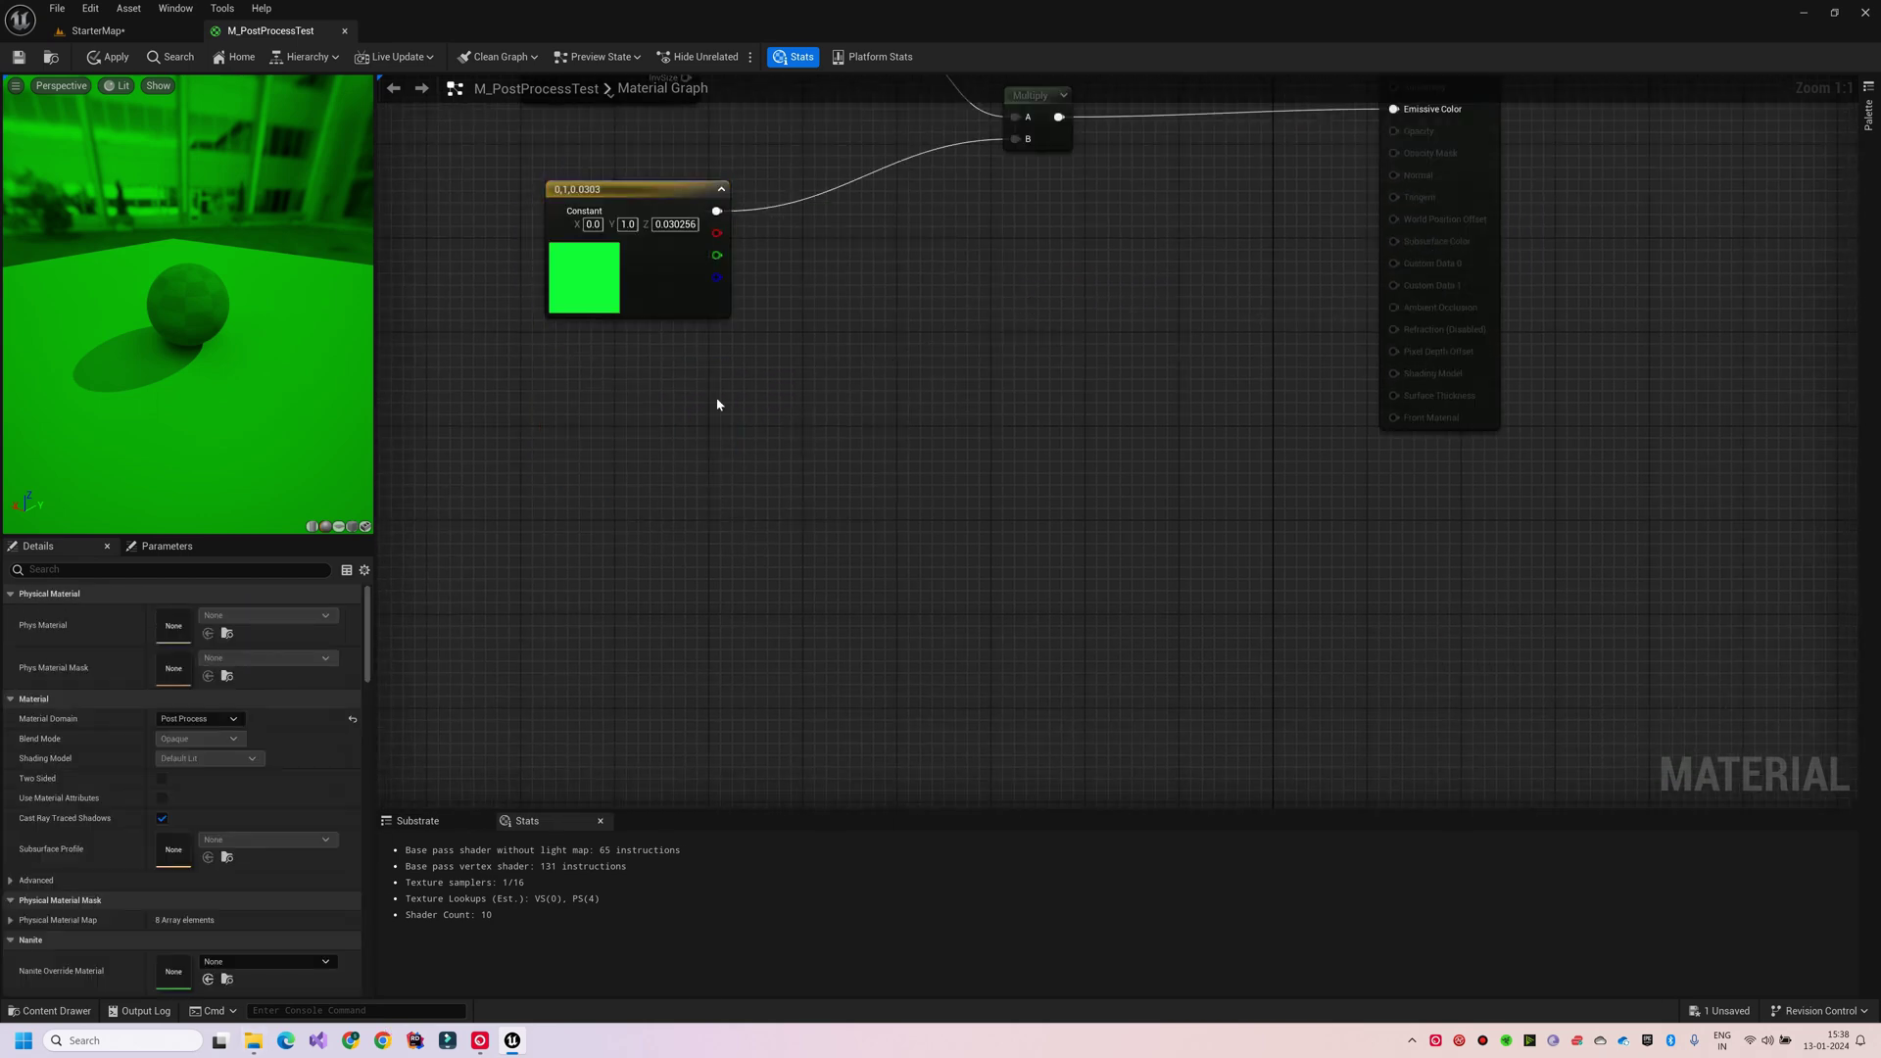
{"action": "key", "text": "3"}
{"action": "left_click", "coordinate": [651, 406]}
{"action": "left_click_drag", "start_coordinate": [691, 513], "coordinate": [775, 453]}
{"action": "key", "text": "ctrl+d"}
{"action": "key", "text": "ctrl+d"}
{"action": "left_click_drag", "start_coordinate": [801, 576], "coordinate": [779, 511]}
{"action": "left_click_drag", "start_coordinate": [813, 792], "coordinate": [767, 678]}
Set the first new constant vector to the sepia red coefficients 0.393, 0.769, 0.189.
{"action": "left_click", "coordinate": [781, 379]}
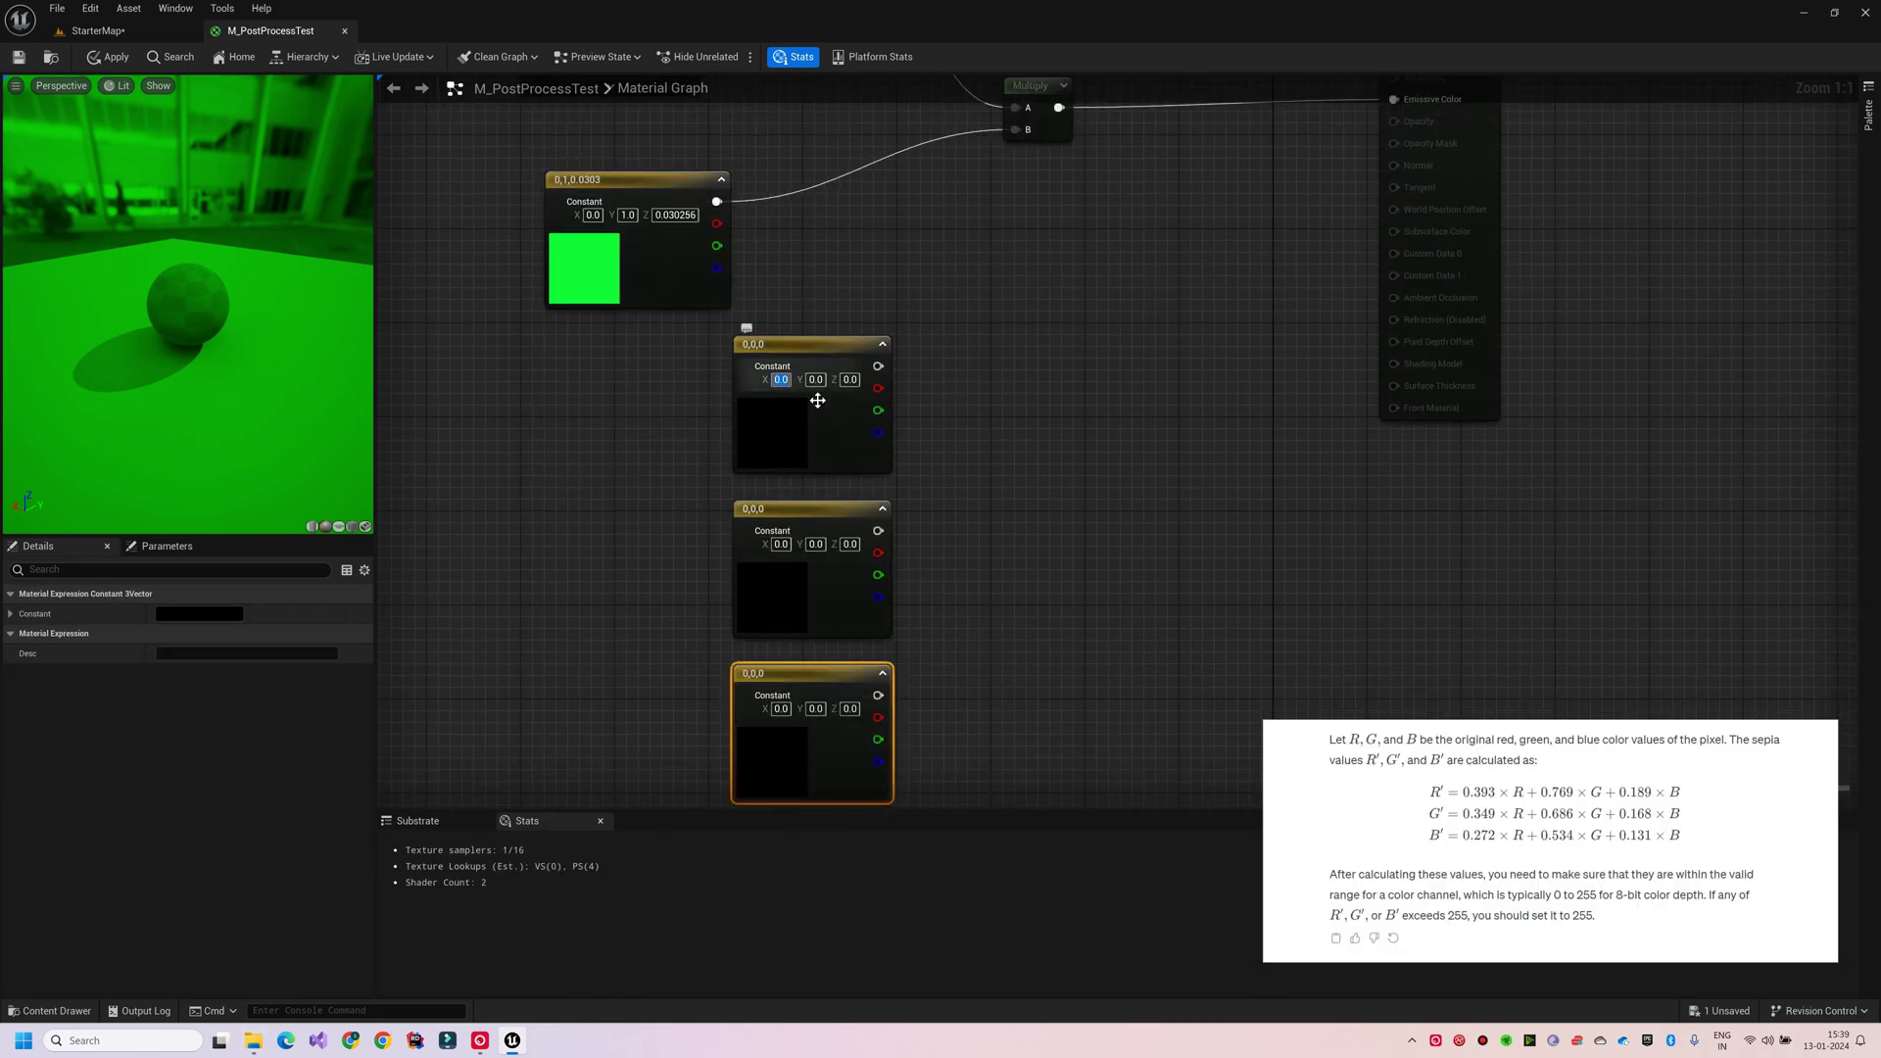
{"action": "type", "text": ".393"}
{"action": "key", "text": "Tab"}
{"action": "type", "text": ".769"}
{"action": "key", "text": "Tab"}
{"action": "type", "text": ".189"}
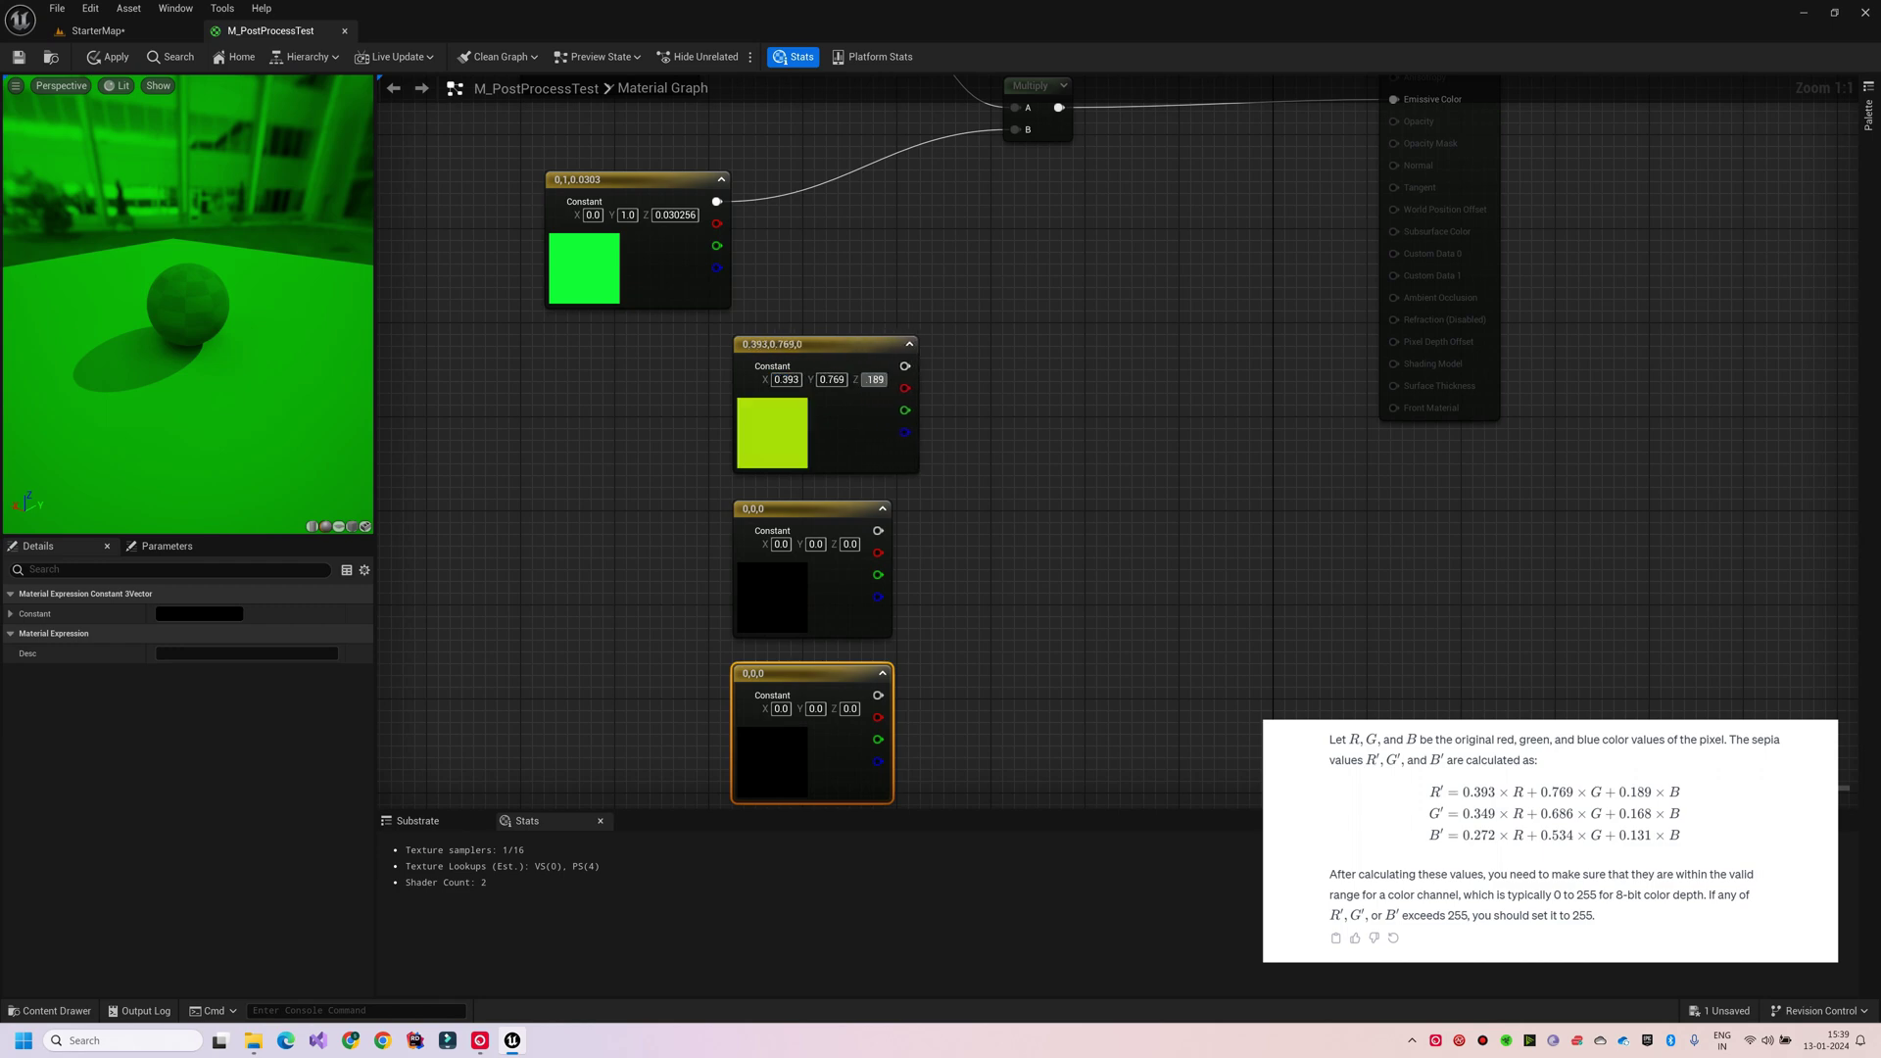
{"action": "key", "text": "Return"}
Set the second constant vector to the sepia green coefficients 0.349, 0.686, 0.168.
{"action": "left_click", "coordinate": [776, 545]}
{"action": "type", "text": ".349"}
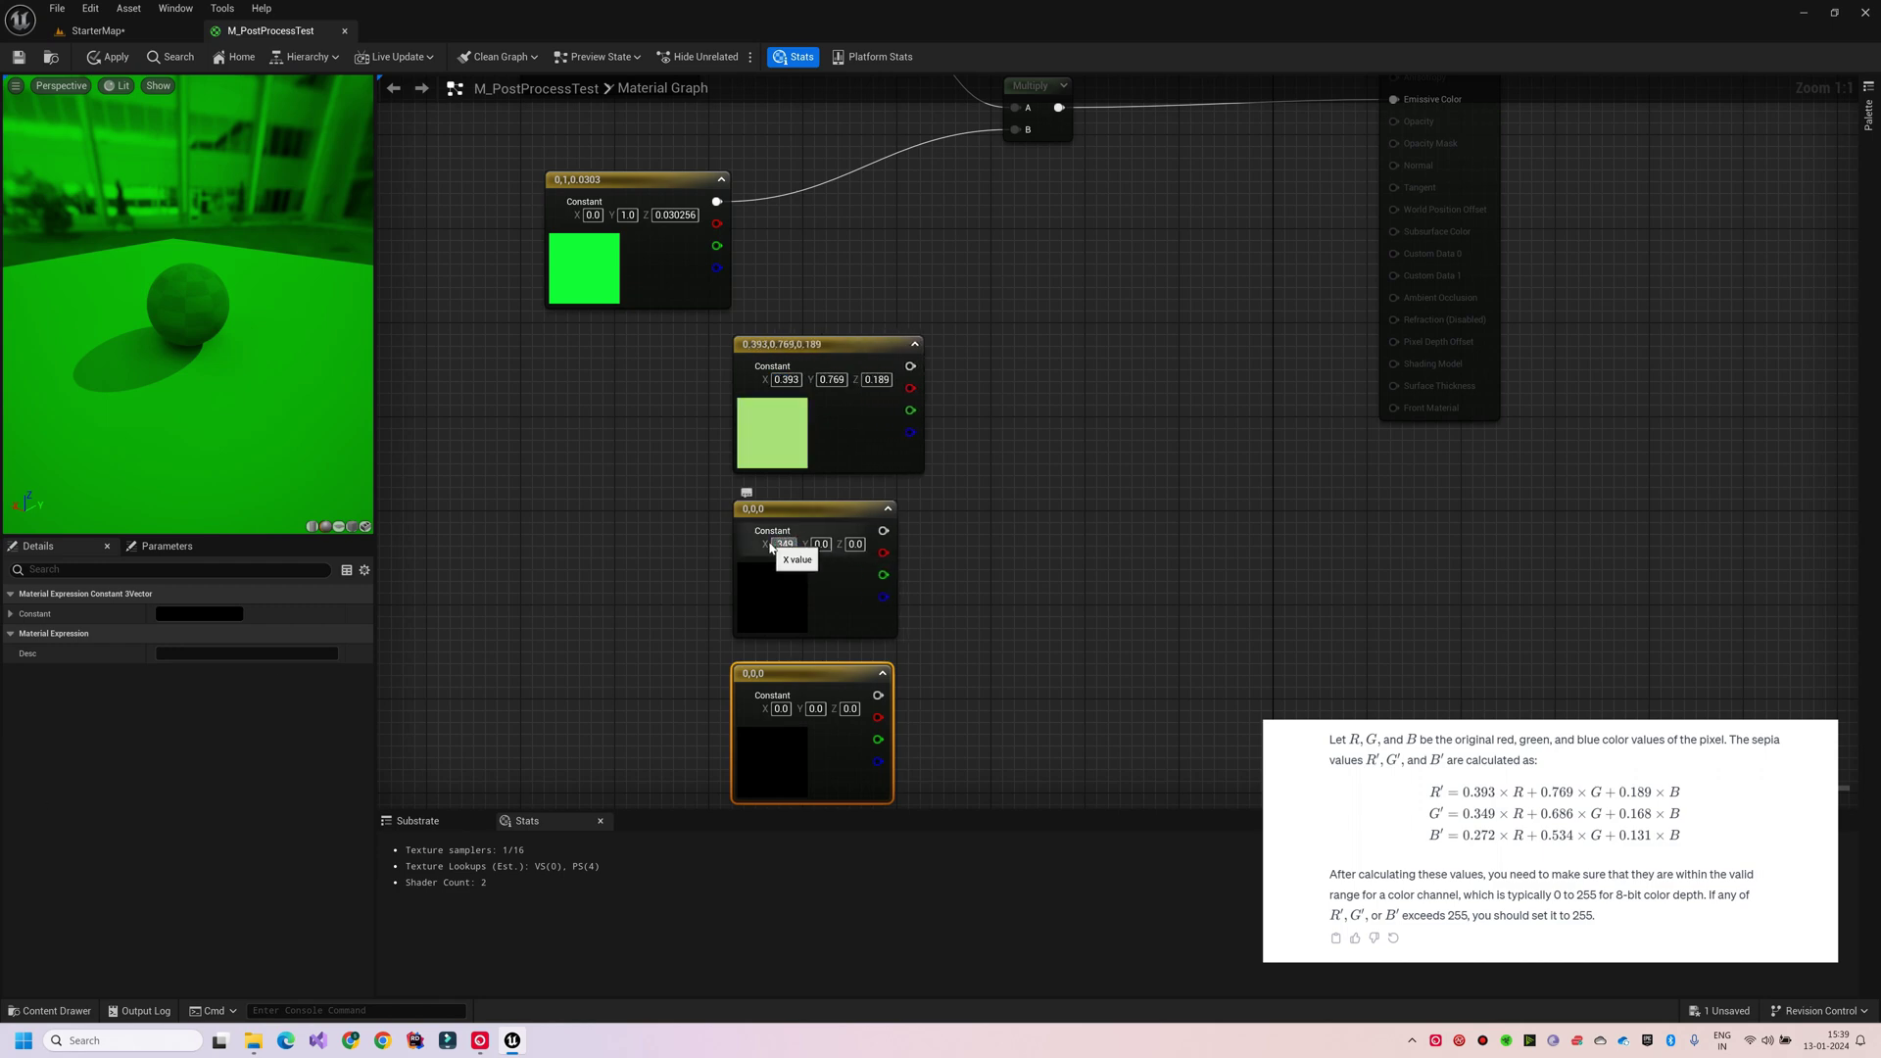
{"action": "key", "text": "Tab"}
{"action": "type", "text": ".686"}
{"action": "key", "text": "Tab"}
{"action": "type", "text": ".168"}
Set the third constant vector to the sepia blue coefficients 0.272, 0.534, 0.131.
{"action": "left_click", "coordinate": [781, 709]}
{"action": "type", "text": ".272"}
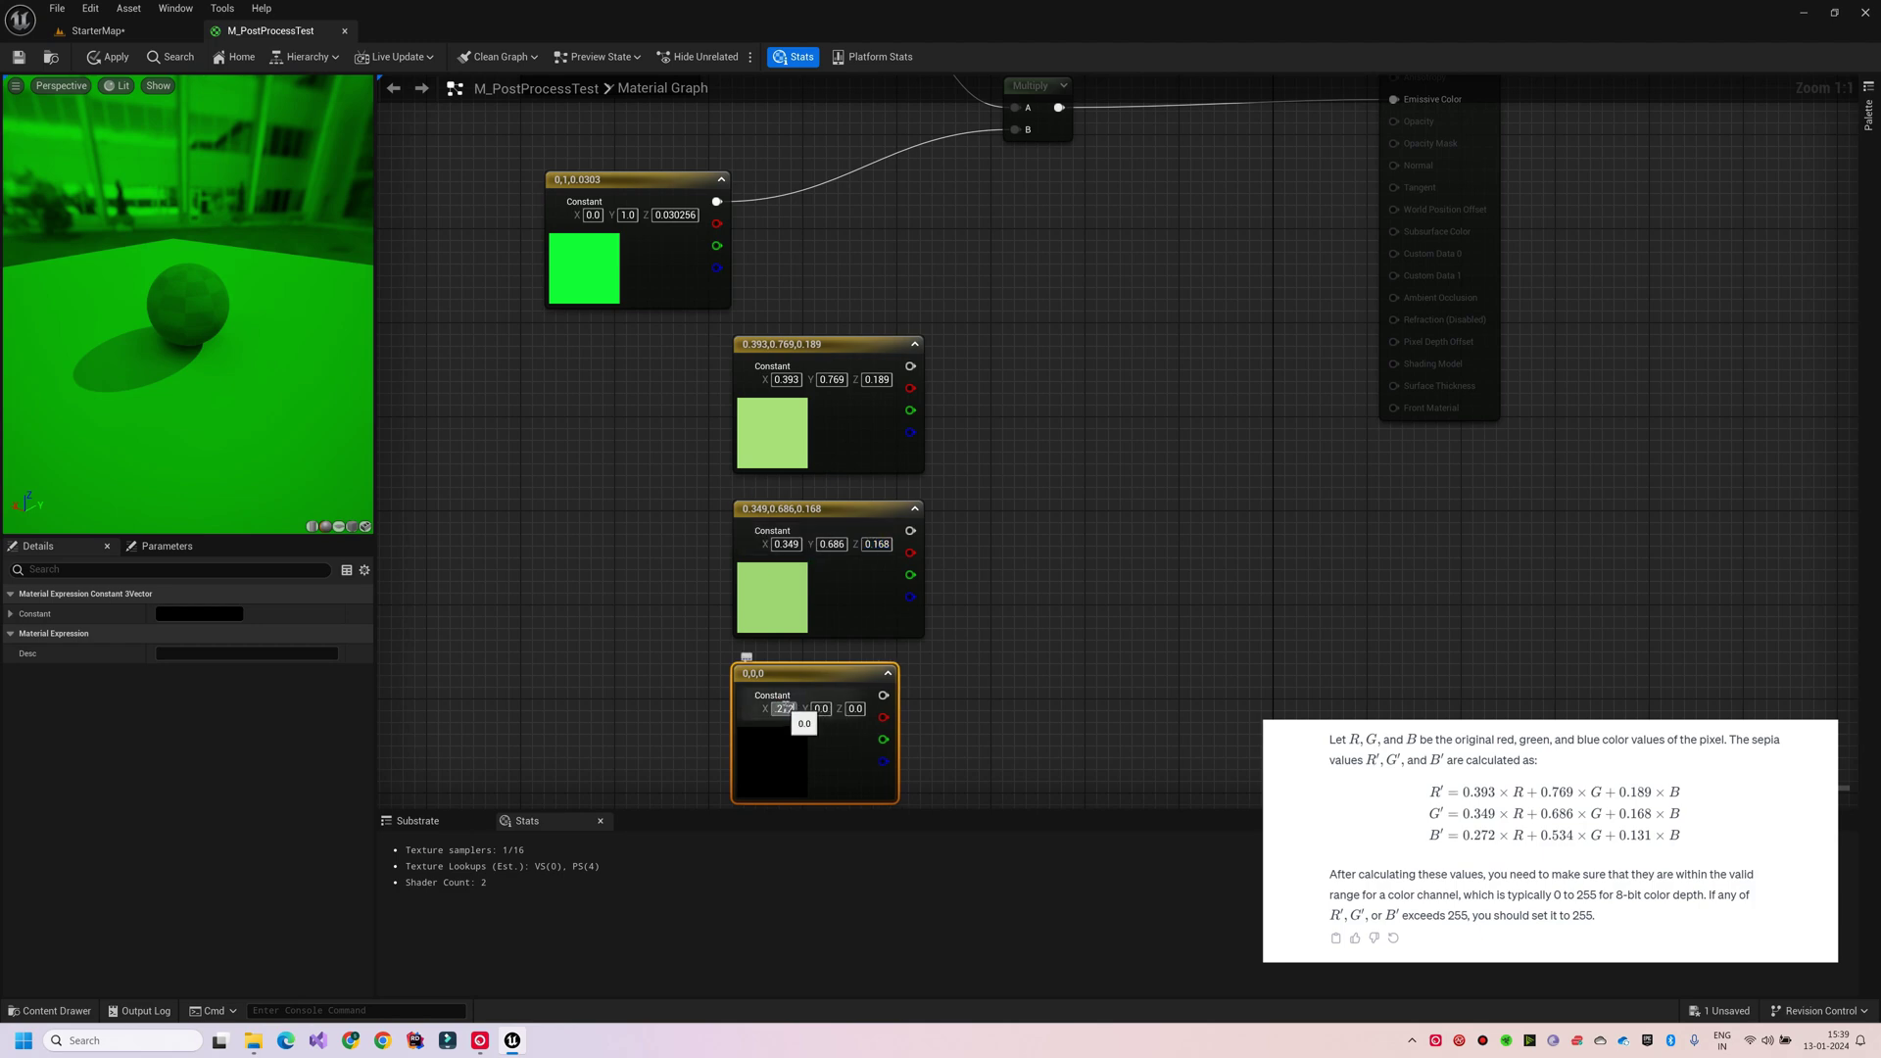
{"action": "key", "text": "Tab"}
{"action": "type", "text": ".534"}
{"action": "key", "text": "Tab"}
{"action": "type", "text": ".131"}
{"action": "key", "text": "Return"}
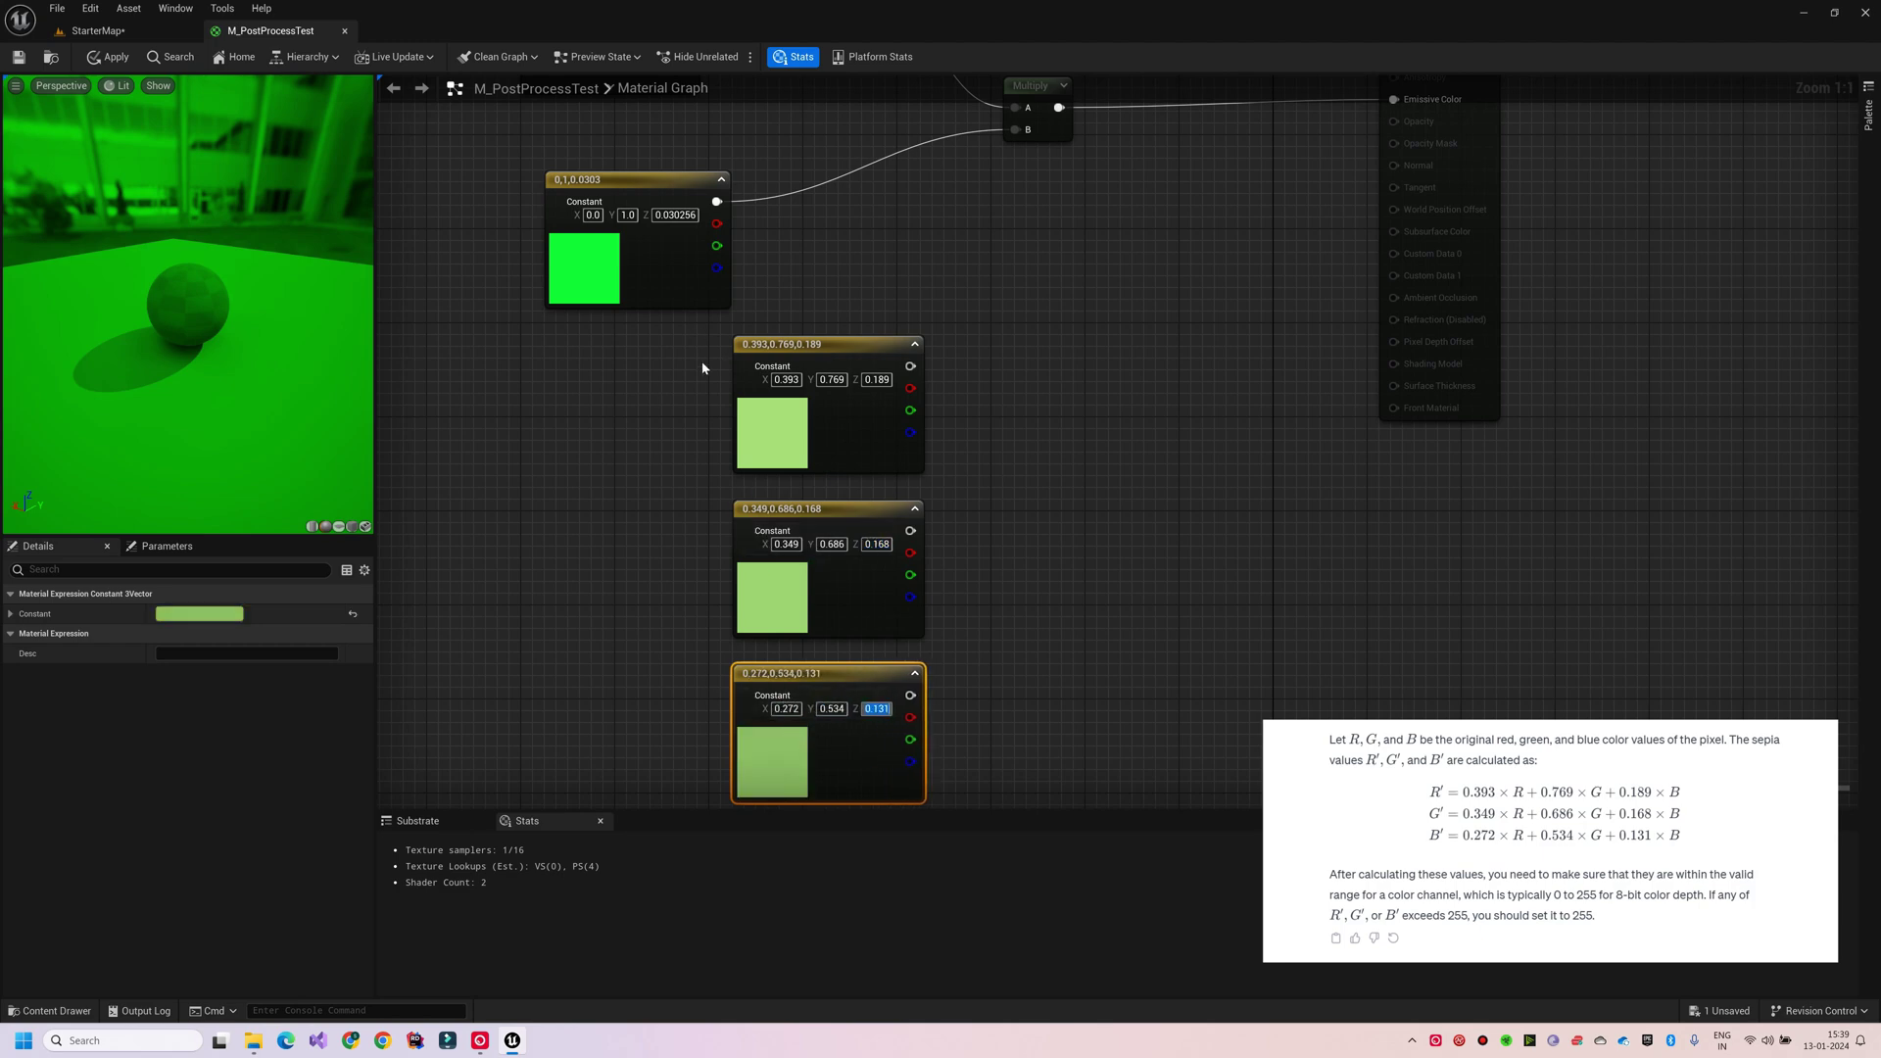
Move the three sepia coefficient constants further left in the graph, keeping them stacked in a column.
{"action": "left_click_drag", "start_coordinate": [755, 392], "coordinate": [661, 380]}
{"action": "left_click_drag", "start_coordinate": [754, 559], "coordinate": [672, 535]}
{"action": "left_click_drag", "start_coordinate": [740, 734], "coordinate": [634, 696]}
Delete the green constant and the Multiply node from the material graph.
{"action": "right_click_drag", "start_coordinate": [1159, 565], "coordinate": [1121, 756]}
{"action": "left_click_drag", "start_coordinate": [455, 311], "coordinate": [988, 367]}
{"action": "key", "text": "Delete"}
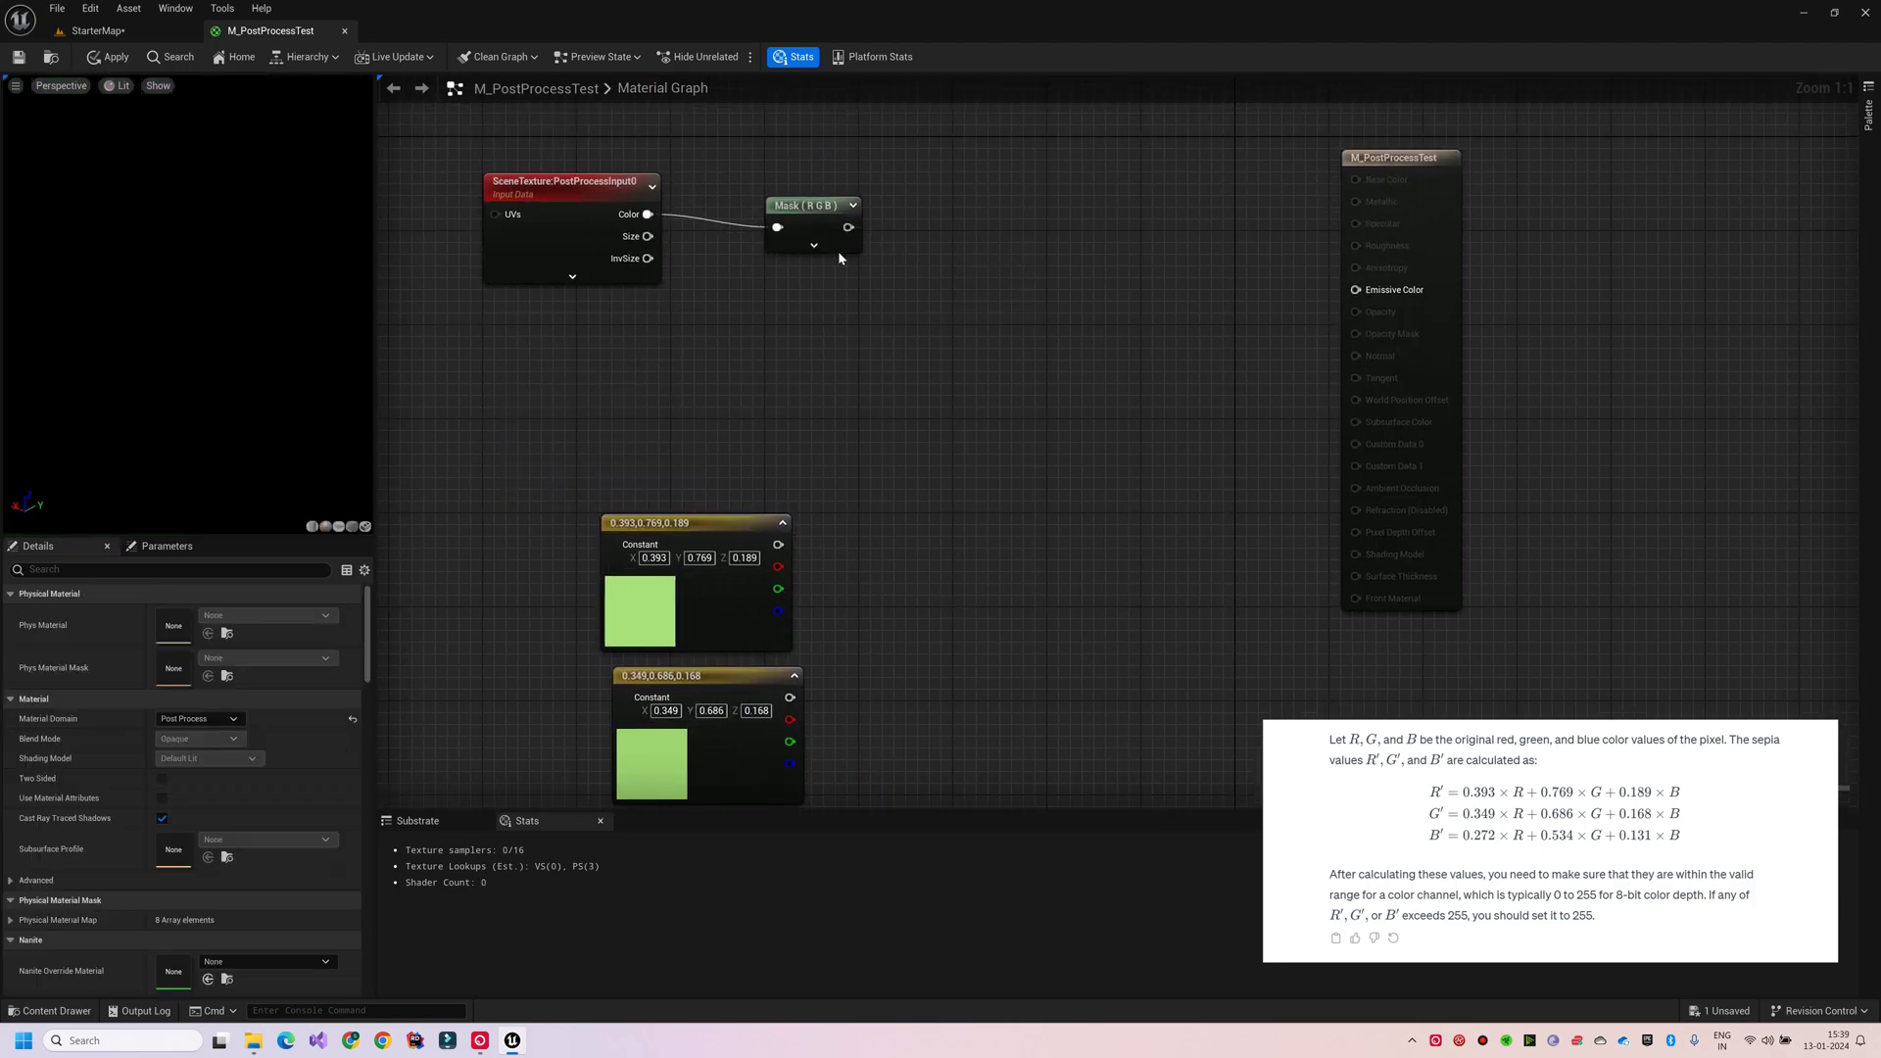
Add a DotProduct node, feeding the RGB mask into A and the 0.393, 0.769, 0.189 constant into B.
{"action": "left_click_drag", "start_coordinate": [838, 250], "coordinate": [790, 236]}
{"action": "right_click", "coordinate": [878, 493]}
{"action": "type", "text": "dot"}
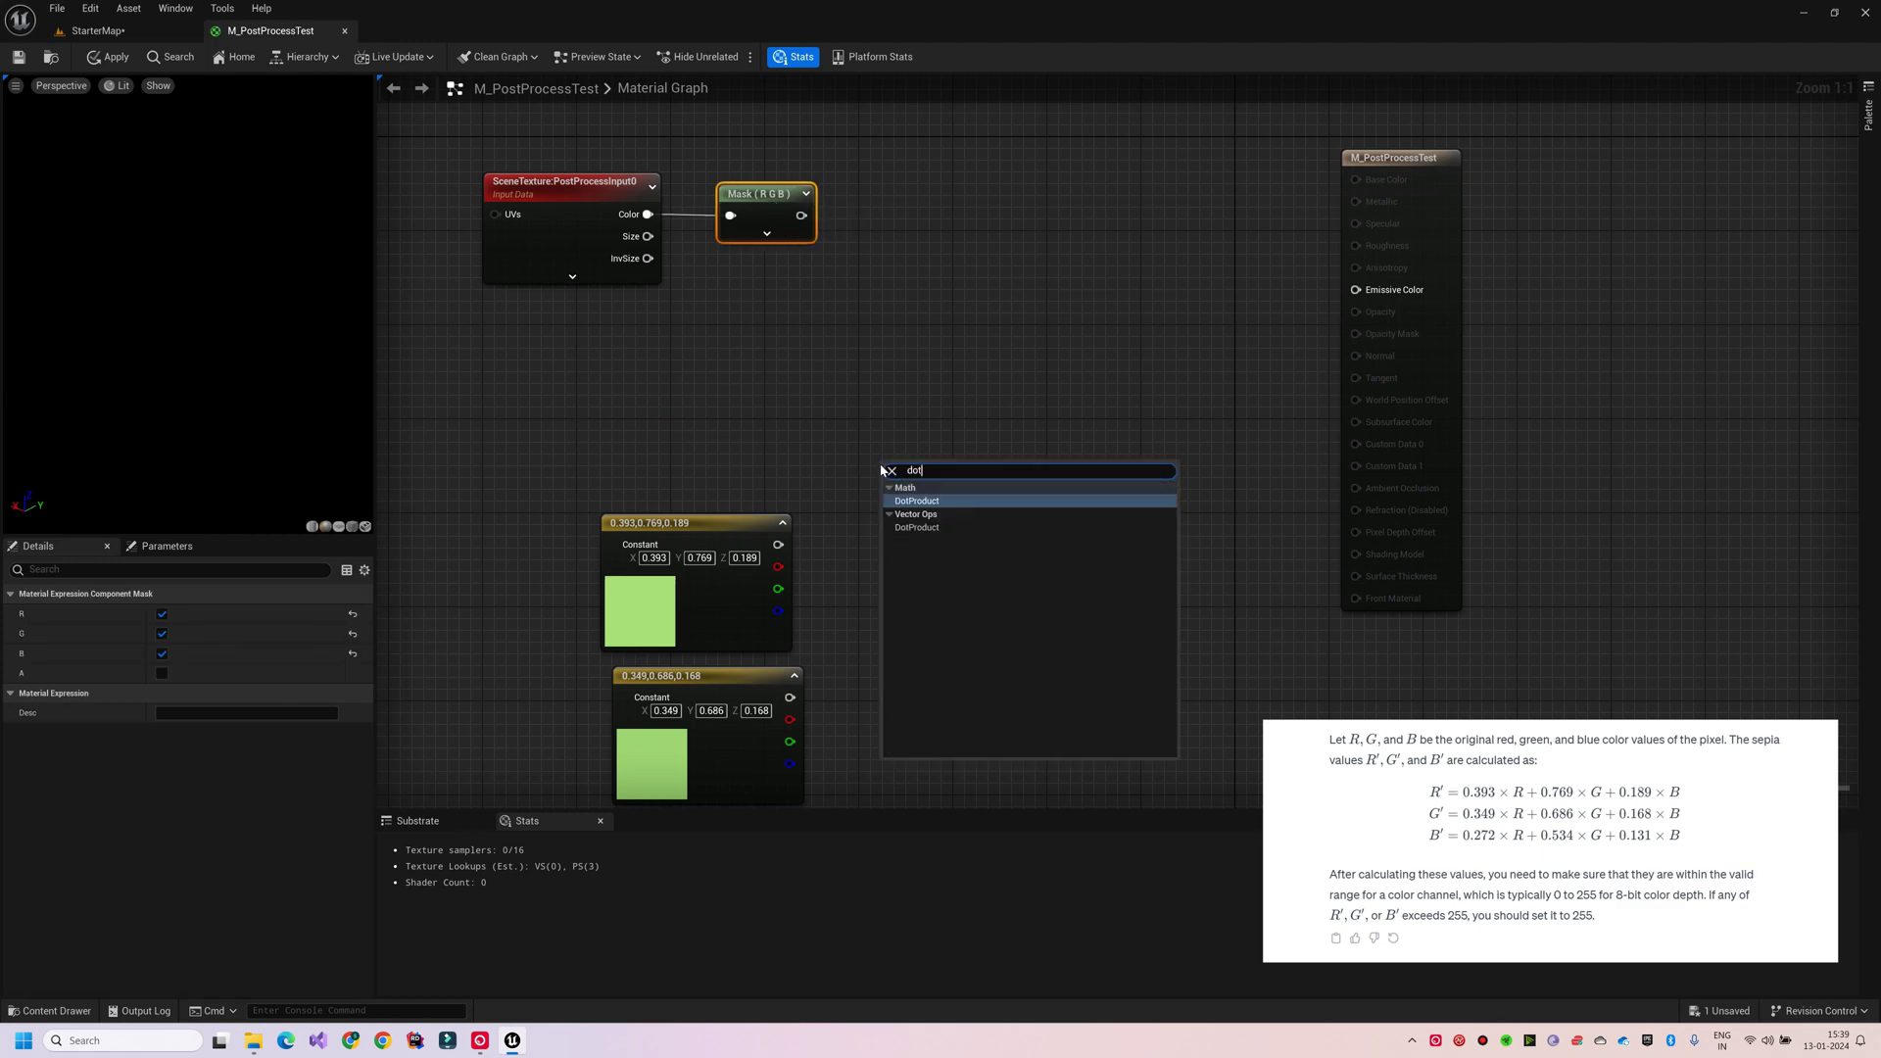
{"action": "key", "text": "Return"}
{"action": "left_click_drag", "start_coordinate": [801, 215], "coordinate": [899, 492]}
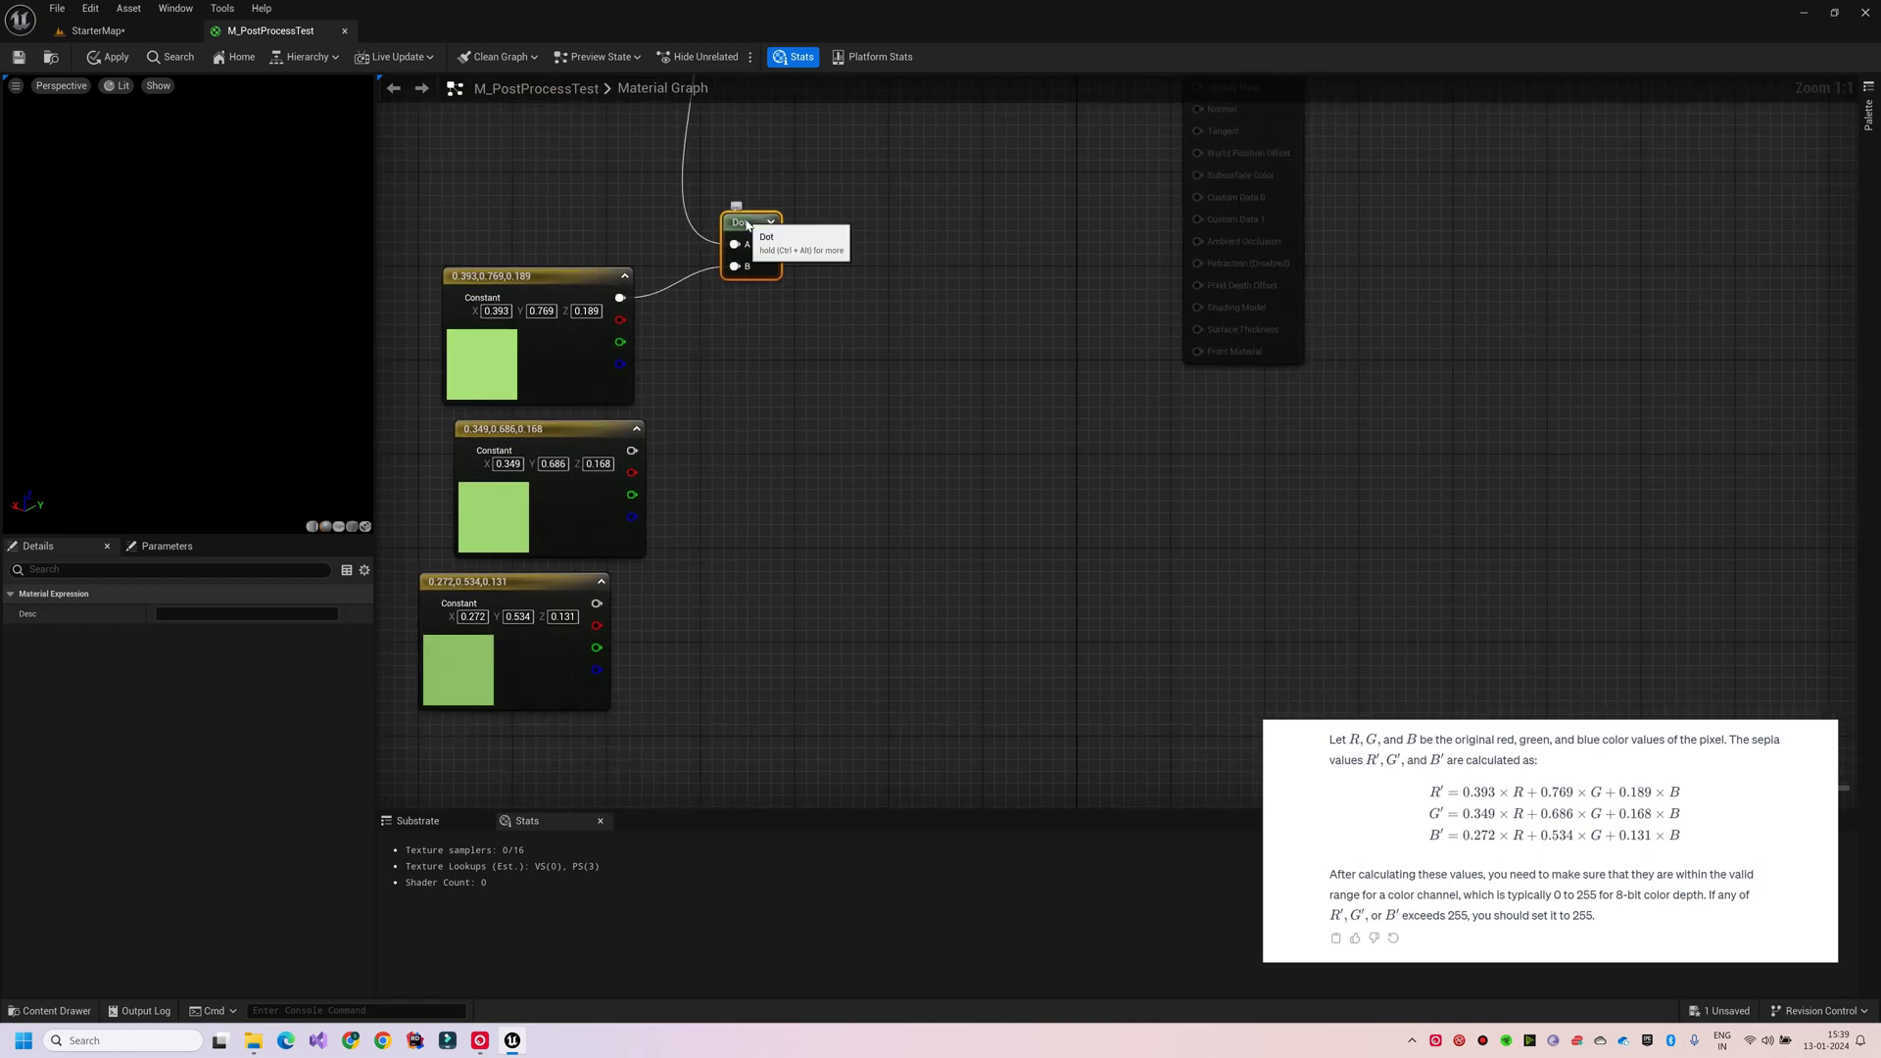
Duplicate the Dot node twice and wire the RGB mask to each A and the second and third sepia constants to their B inputs.
{"action": "key", "text": "ctrl+v"}
{"action": "key", "text": "ctrl+v"}
{"action": "scroll", "coordinate": [799, 555], "scroll_direction": "down", "scroll_amount": 2}
{"action": "right_click_drag", "start_coordinate": [796, 552], "coordinate": [785, 630]}
{"action": "left_click_drag", "start_coordinate": [672, 194], "coordinate": [794, 537]}
{"action": "left_click_drag", "start_coordinate": [662, 554], "coordinate": [795, 552]}
{"action": "left_click_drag", "start_coordinate": [672, 192], "coordinate": [795, 650]}
{"action": "left_click_drag", "start_coordinate": [635, 669], "coordinate": [795, 668]}
Add an AppendMany node and connect the three Dot results to its R, G and B inputs in order.
{"action": "right_click", "coordinate": [885, 441]}
{"action": "type", "text": "append"}
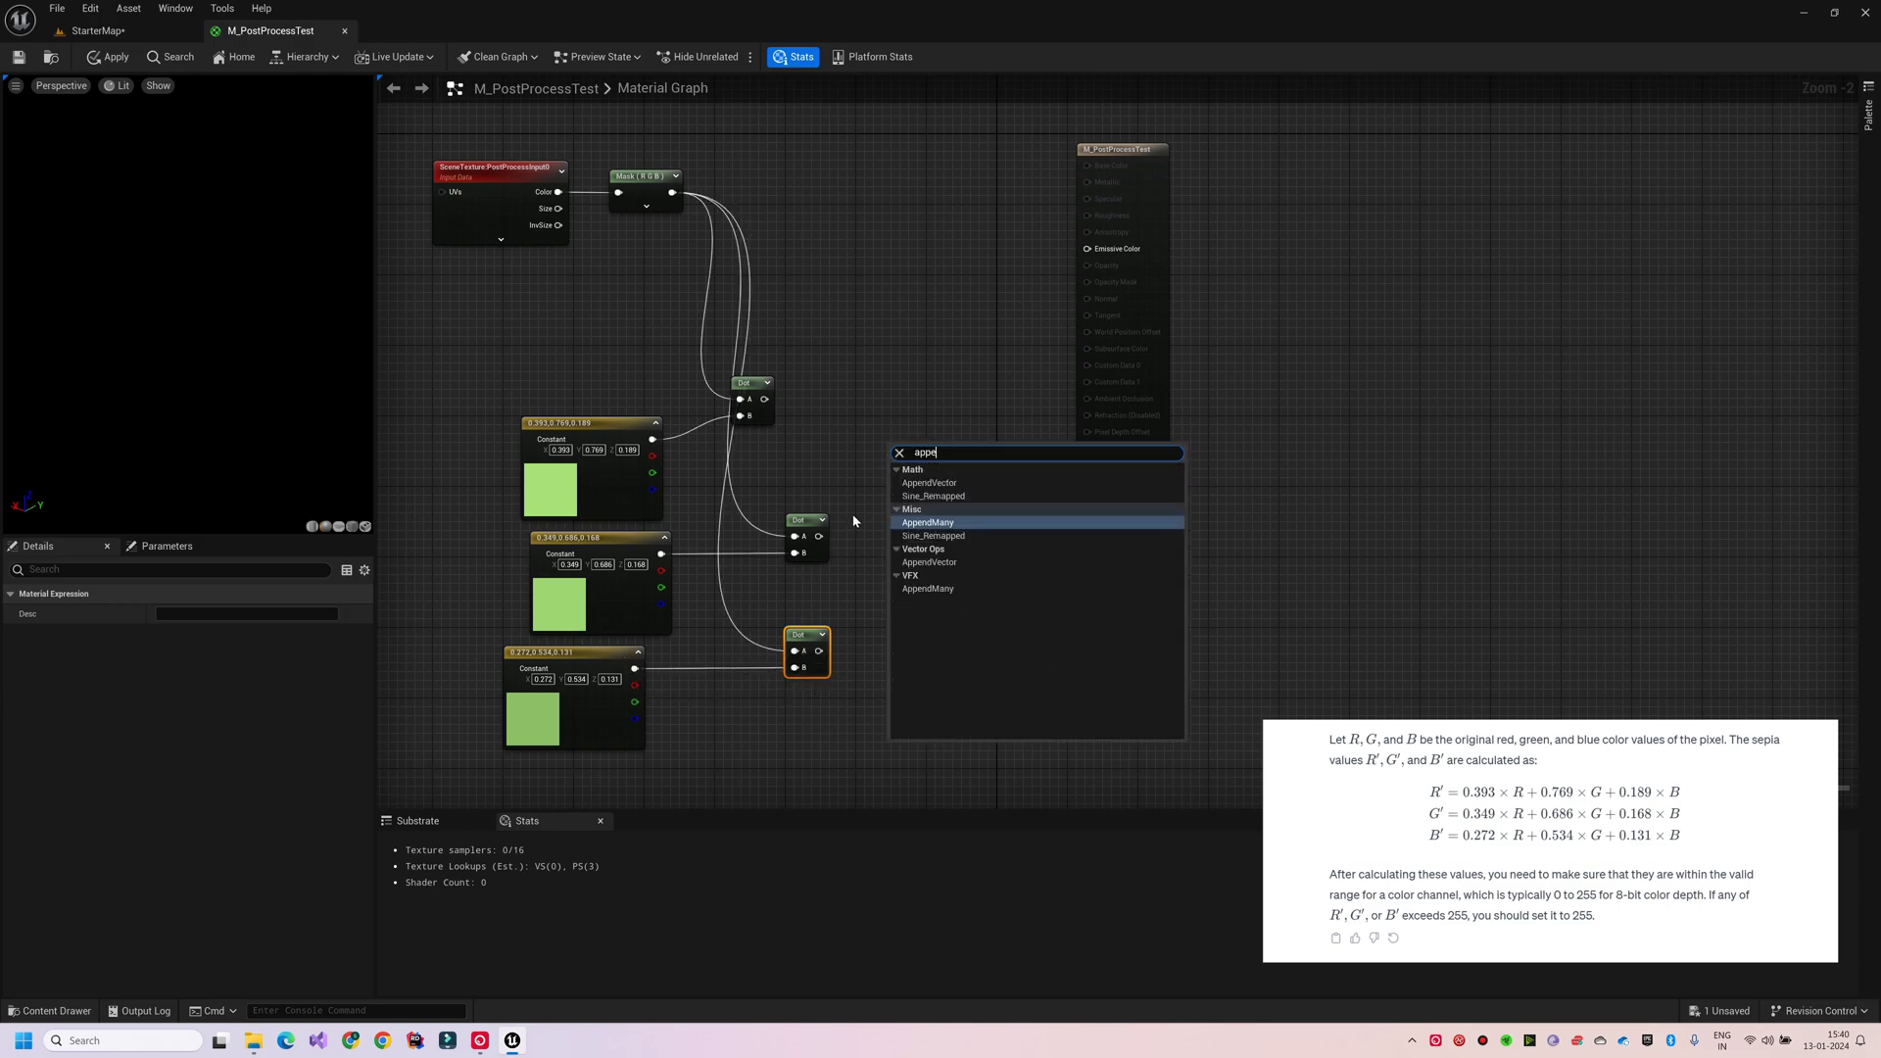
{"action": "left_click", "coordinate": [921, 522]}
{"action": "scroll", "coordinate": [955, 570], "scroll_direction": "up", "scroll_amount": 2}
{"action": "left_click_drag", "start_coordinate": [701, 333], "coordinate": [879, 421]}
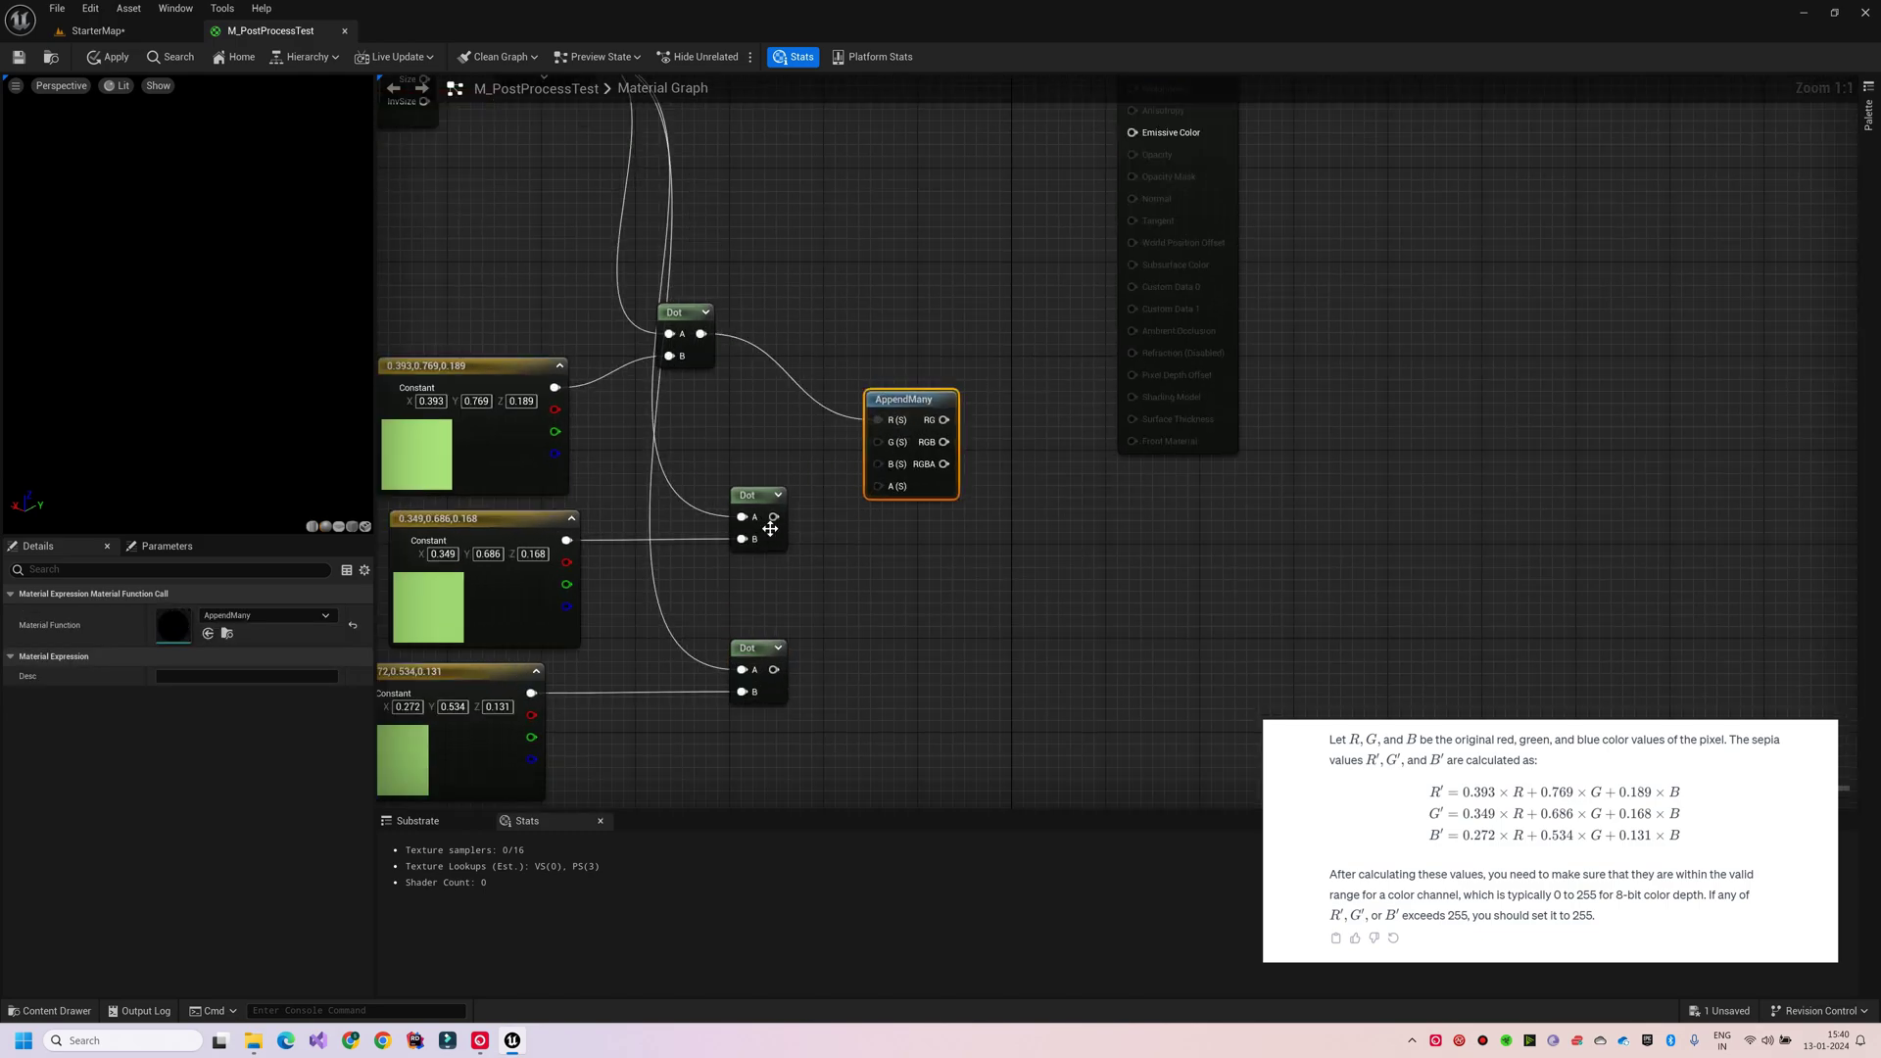
{"action": "left_click_drag", "start_coordinate": [774, 517], "coordinate": [885, 446]}
{"action": "left_click_drag", "start_coordinate": [774, 670], "coordinate": [887, 465]}
Connect AppendMany's RGB output to the material's Emissive Color and save the material.
{"action": "right_click_drag", "start_coordinate": [990, 432], "coordinate": [871, 560]}
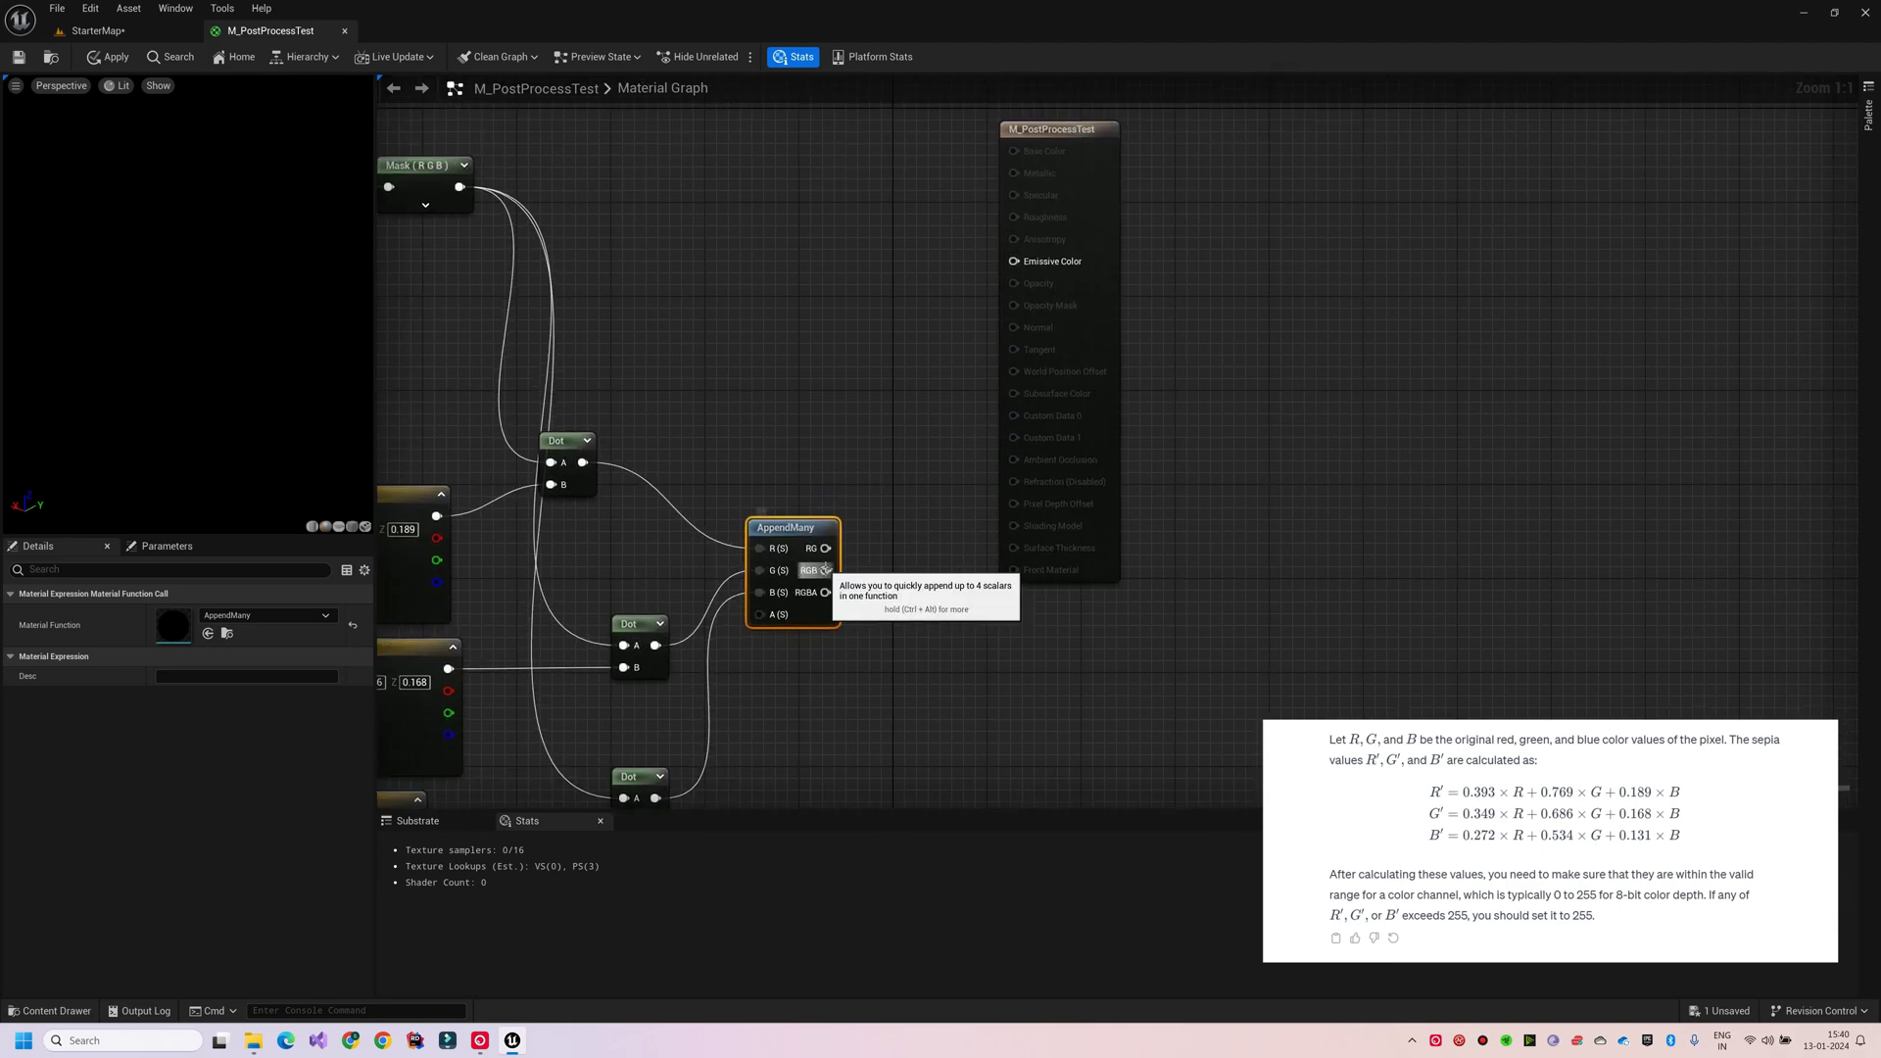
{"action": "left_click_drag", "start_coordinate": [826, 570], "coordinate": [1044, 260]}
{"action": "left_click_drag", "start_coordinate": [1094, 234], "coordinate": [1102, 564]}
{"action": "left_click", "coordinate": [19, 57]}
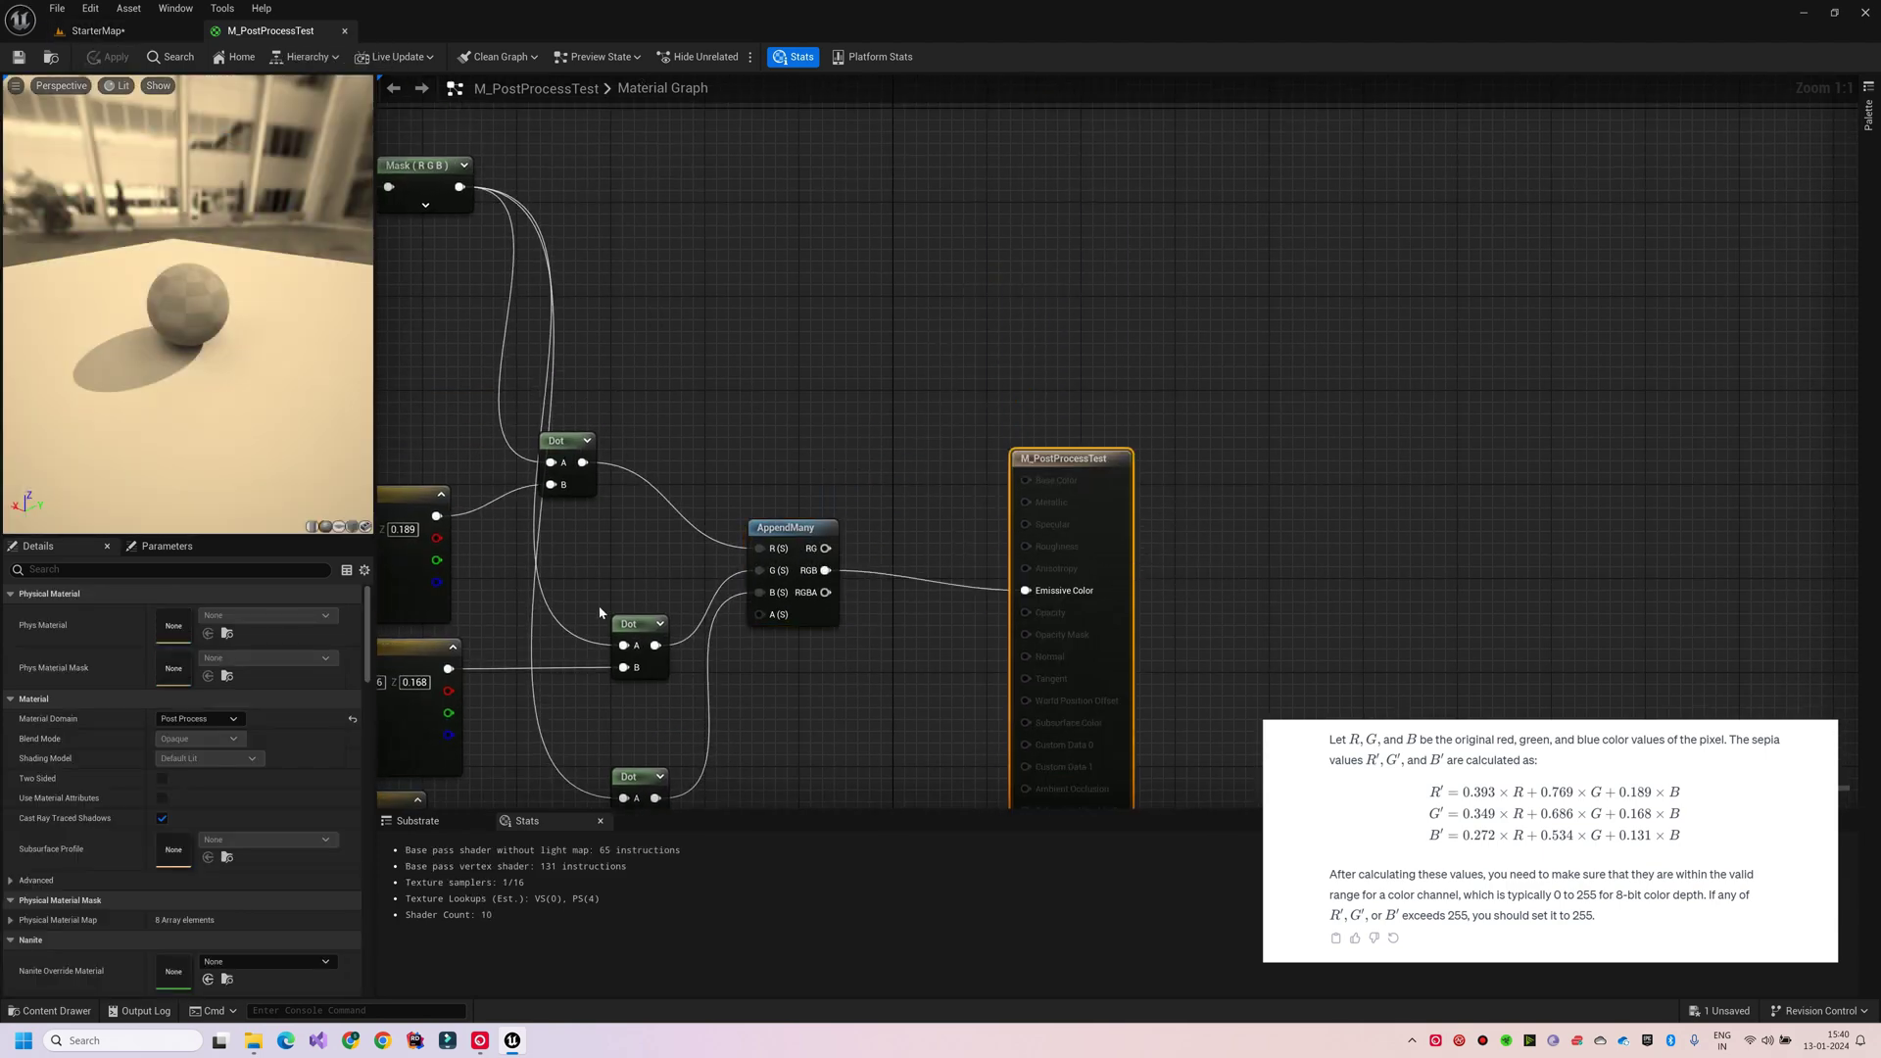
Convert the first sepia constant, 0.393, 0.769, 0.189, to a parameter named Color1.
{"action": "right_click_drag", "start_coordinate": [598, 608], "coordinate": [1016, 202]}
{"action": "right_click_drag", "start_coordinate": [770, 317], "coordinate": [695, 453]}
{"action": "left_click", "coordinate": [614, 333]}
{"action": "right_click", "coordinate": [612, 329]}
{"action": "left_click", "coordinate": [647, 373]}
{"action": "type", "text": "Color1"}
{"action": "key", "text": "Return"}
Convert the second and third sepia constants to parameters named Color2 and Color3.
{"action": "right_click", "coordinate": [695, 454]}
{"action": "left_click", "coordinate": [715, 475]}
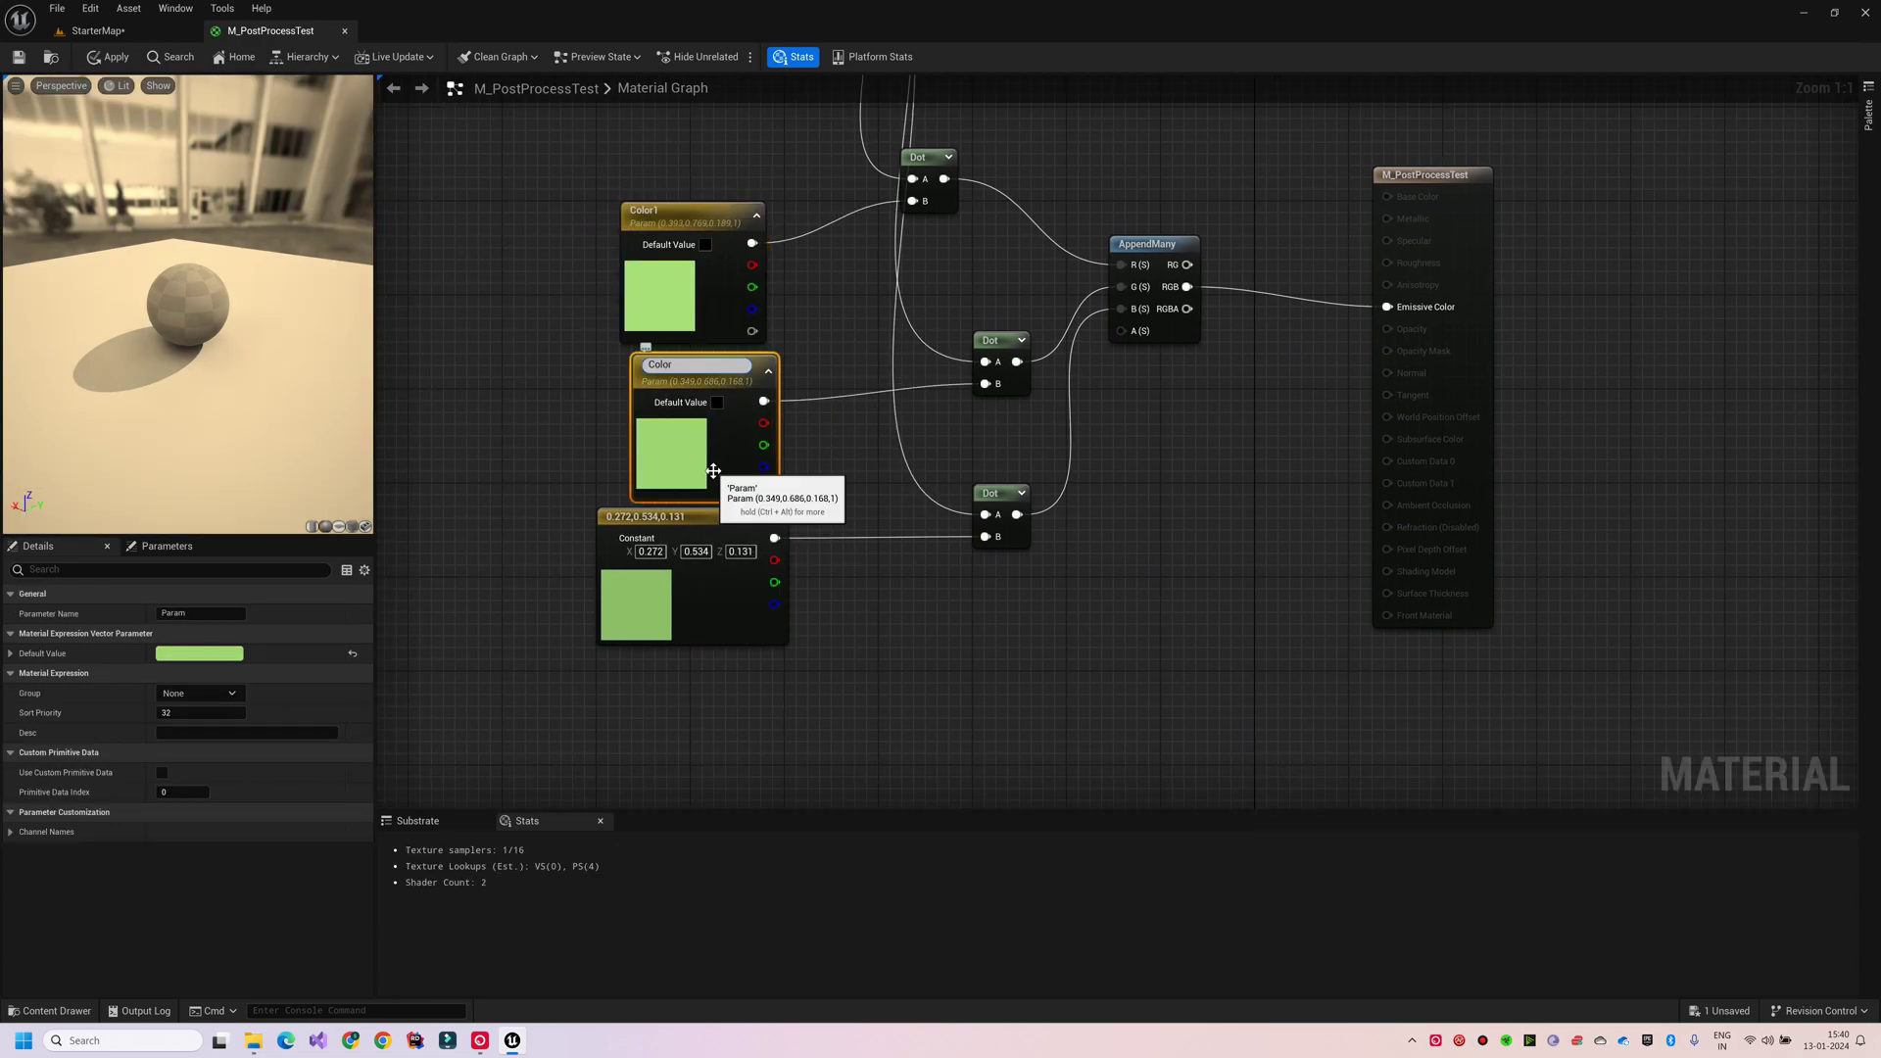
{"action": "key", "text": "Return"}
{"action": "right_click", "coordinate": [633, 604]}
{"action": "left_click", "coordinate": [652, 626]}
{"action": "type", "text": "Color3"}
{"action": "key", "text": "Return"}
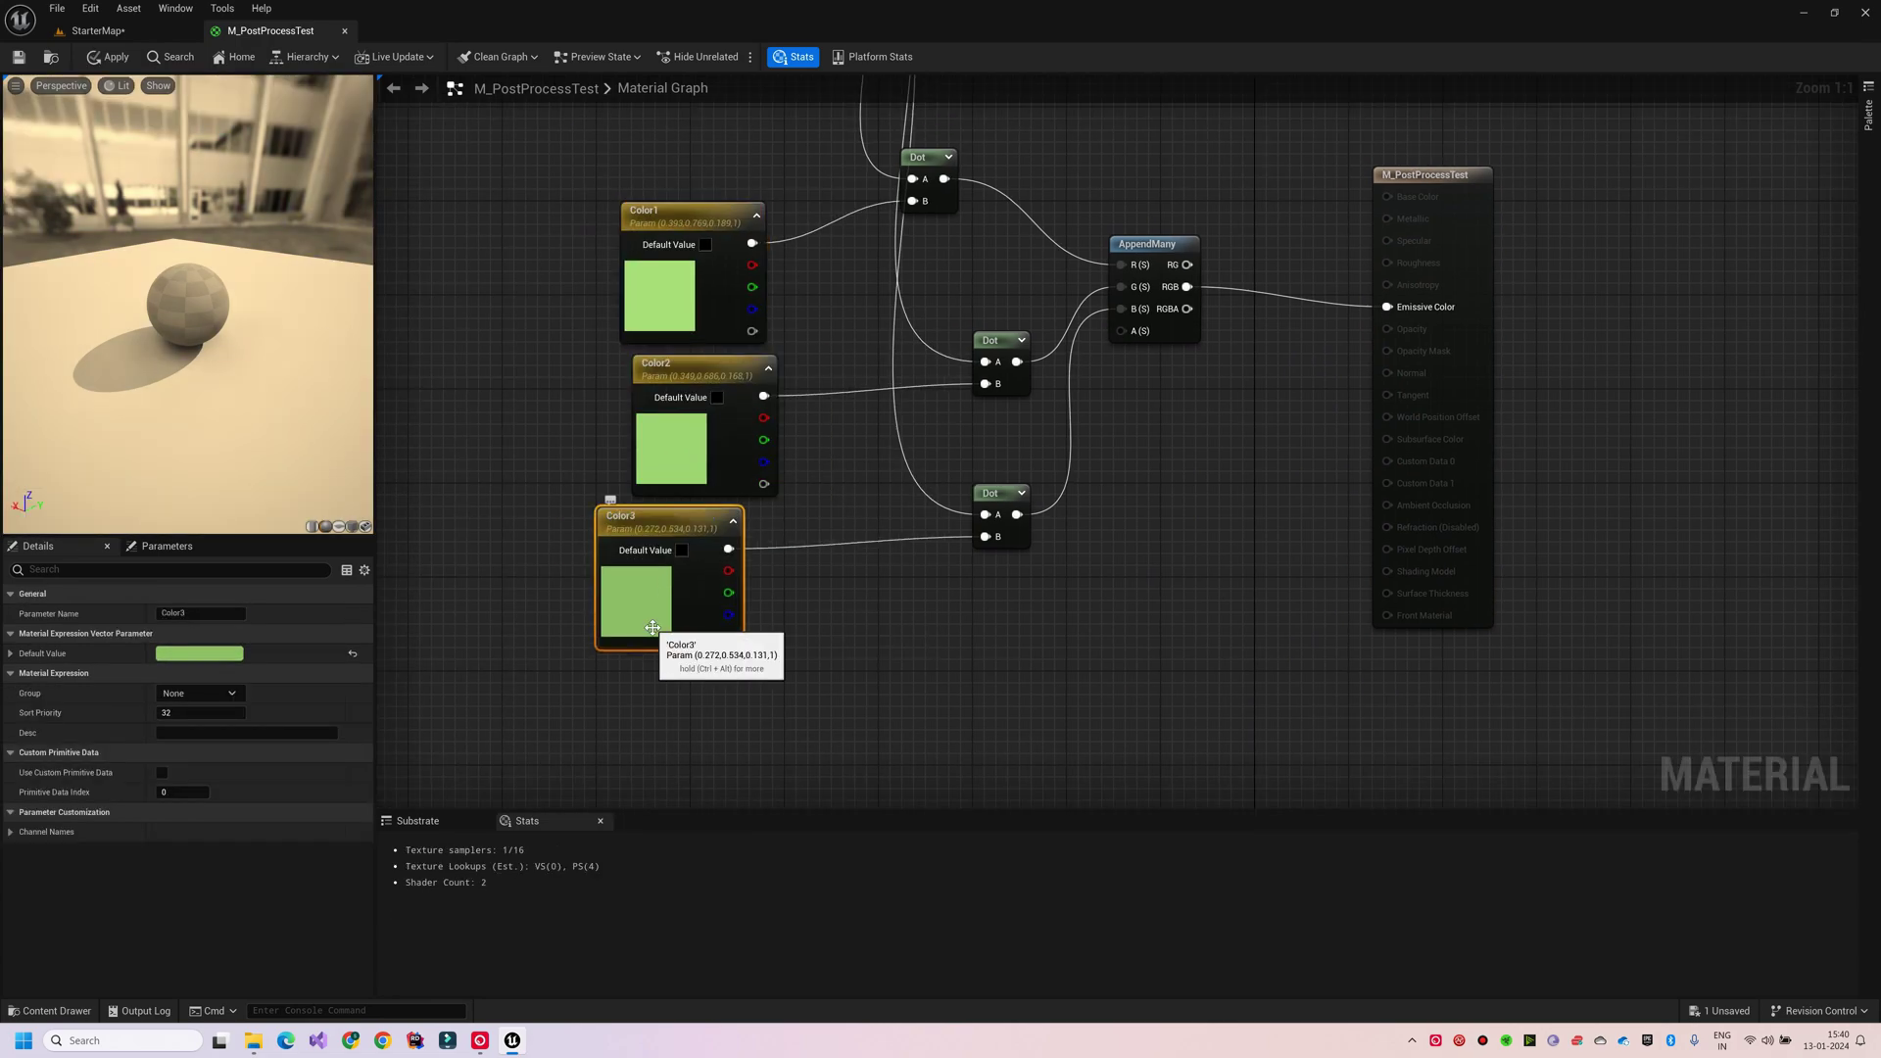
Create a material instance of M_PostProcessTest and assign it to the Post Process Volume's Post Process Materials array.
{"action": "left_click", "coordinate": [98, 30]}
{"action": "right_click", "coordinate": [323, 911]}
{"action": "left_click", "coordinate": [387, 565]}
{"action": "key", "text": "Return"}
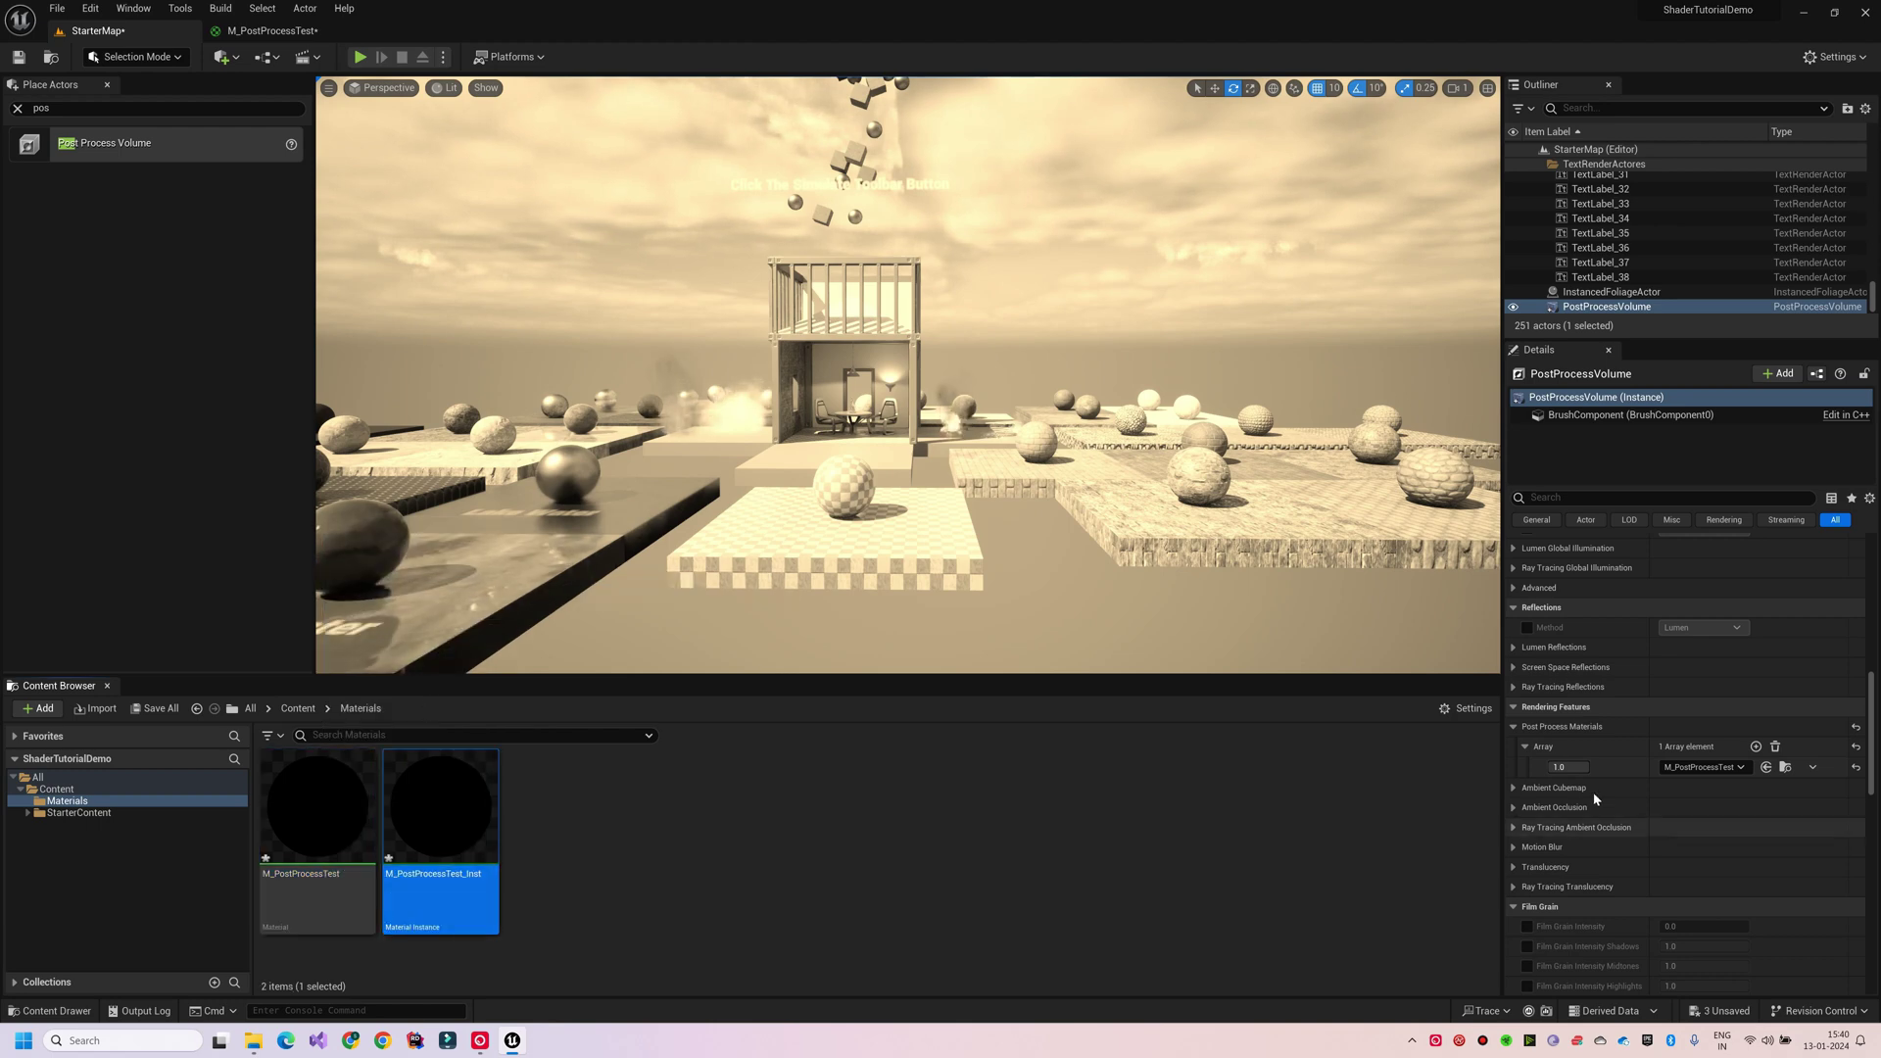
{"action": "left_click", "coordinate": [1767, 767]}
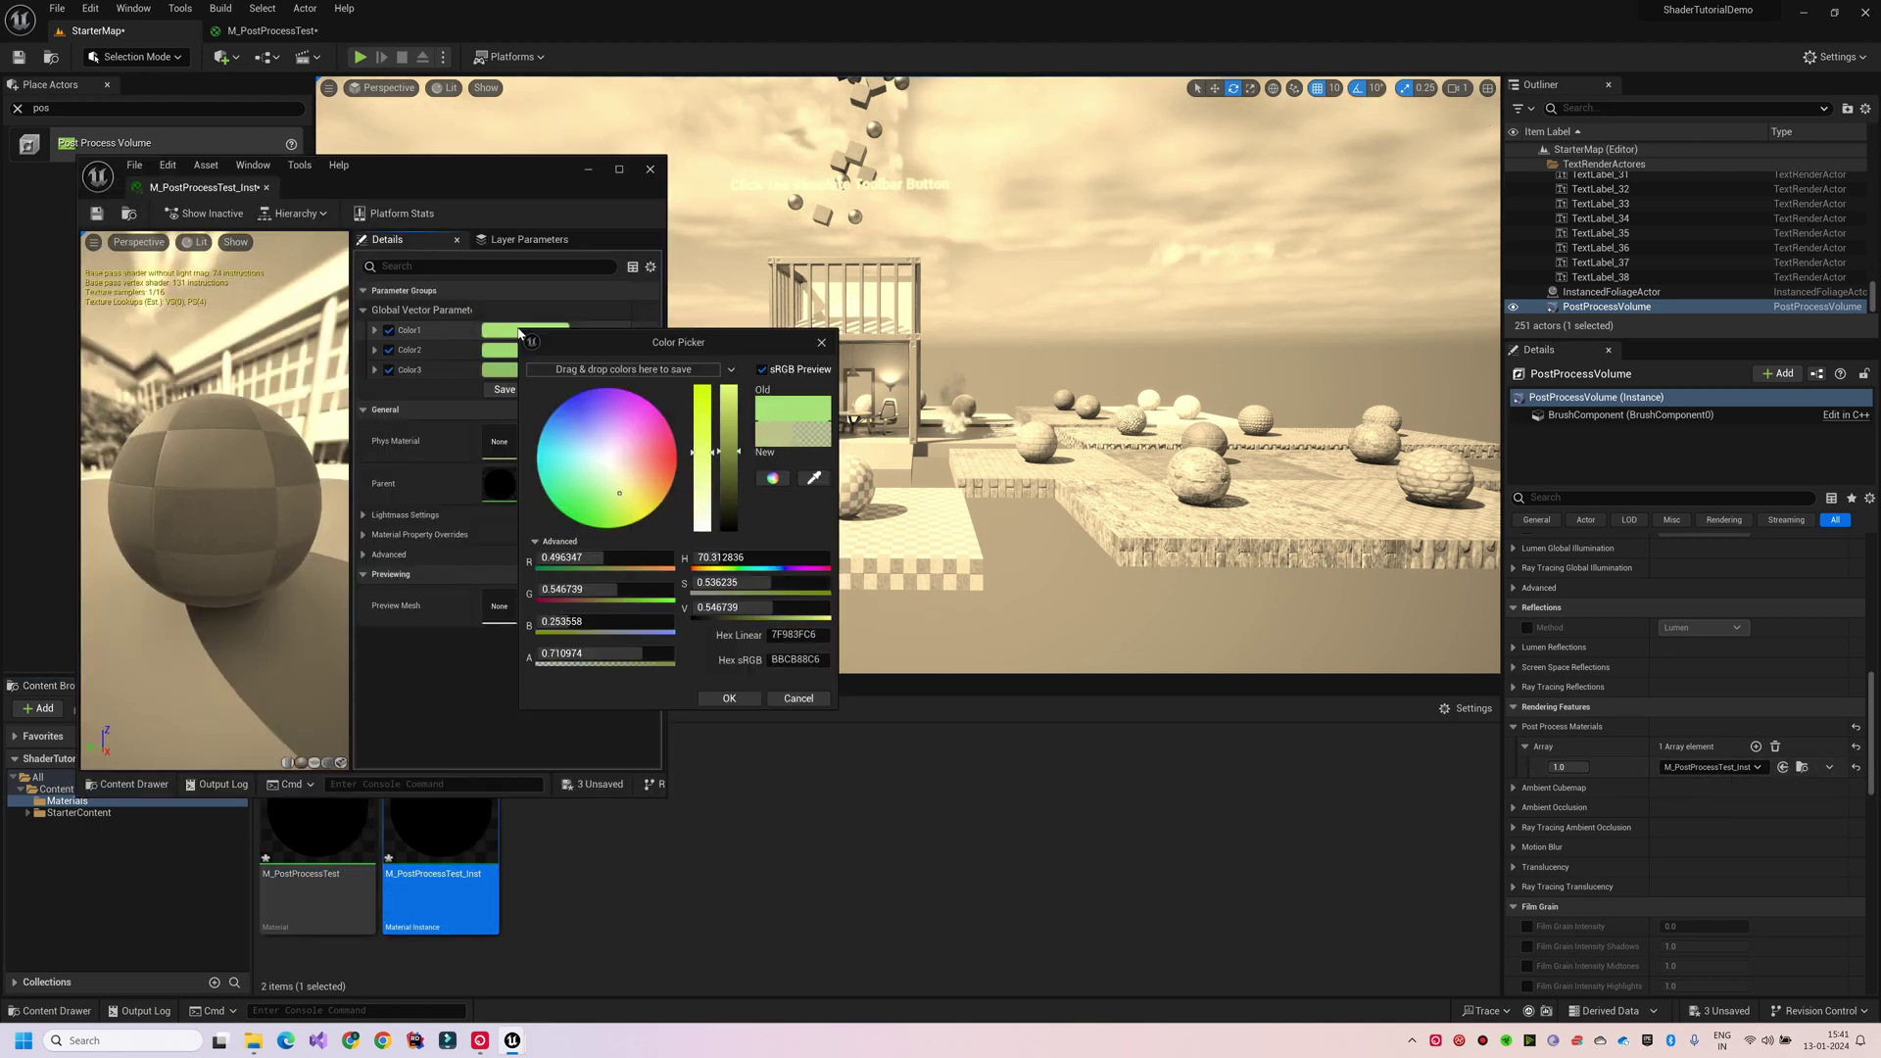
In the material instance, set Color1 to a blue-violet of about 0.08, 0, 0.769 and Color2 to a light teal.
{"action": "left_click_drag", "start_coordinate": [607, 432], "coordinate": [574, 384]}
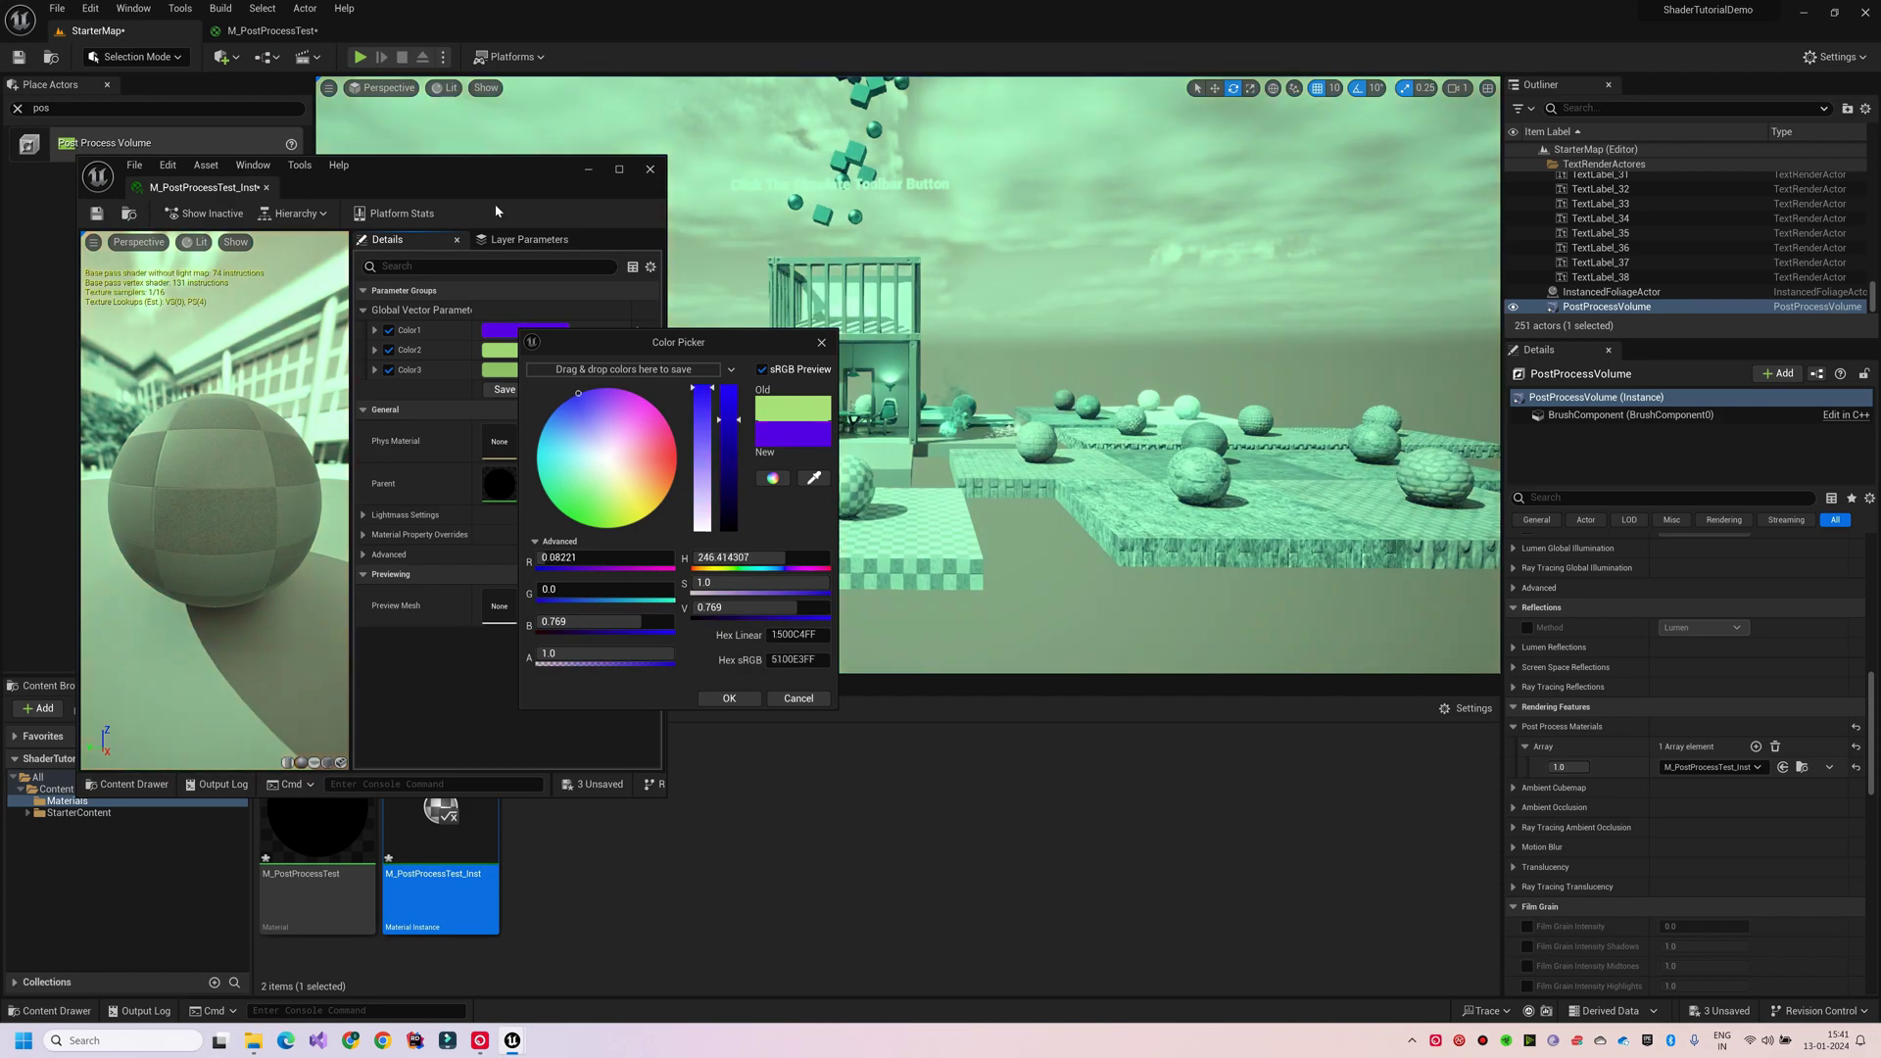
{"action": "left_click", "coordinate": [459, 378]}
{"action": "left_click", "coordinate": [491, 349]}
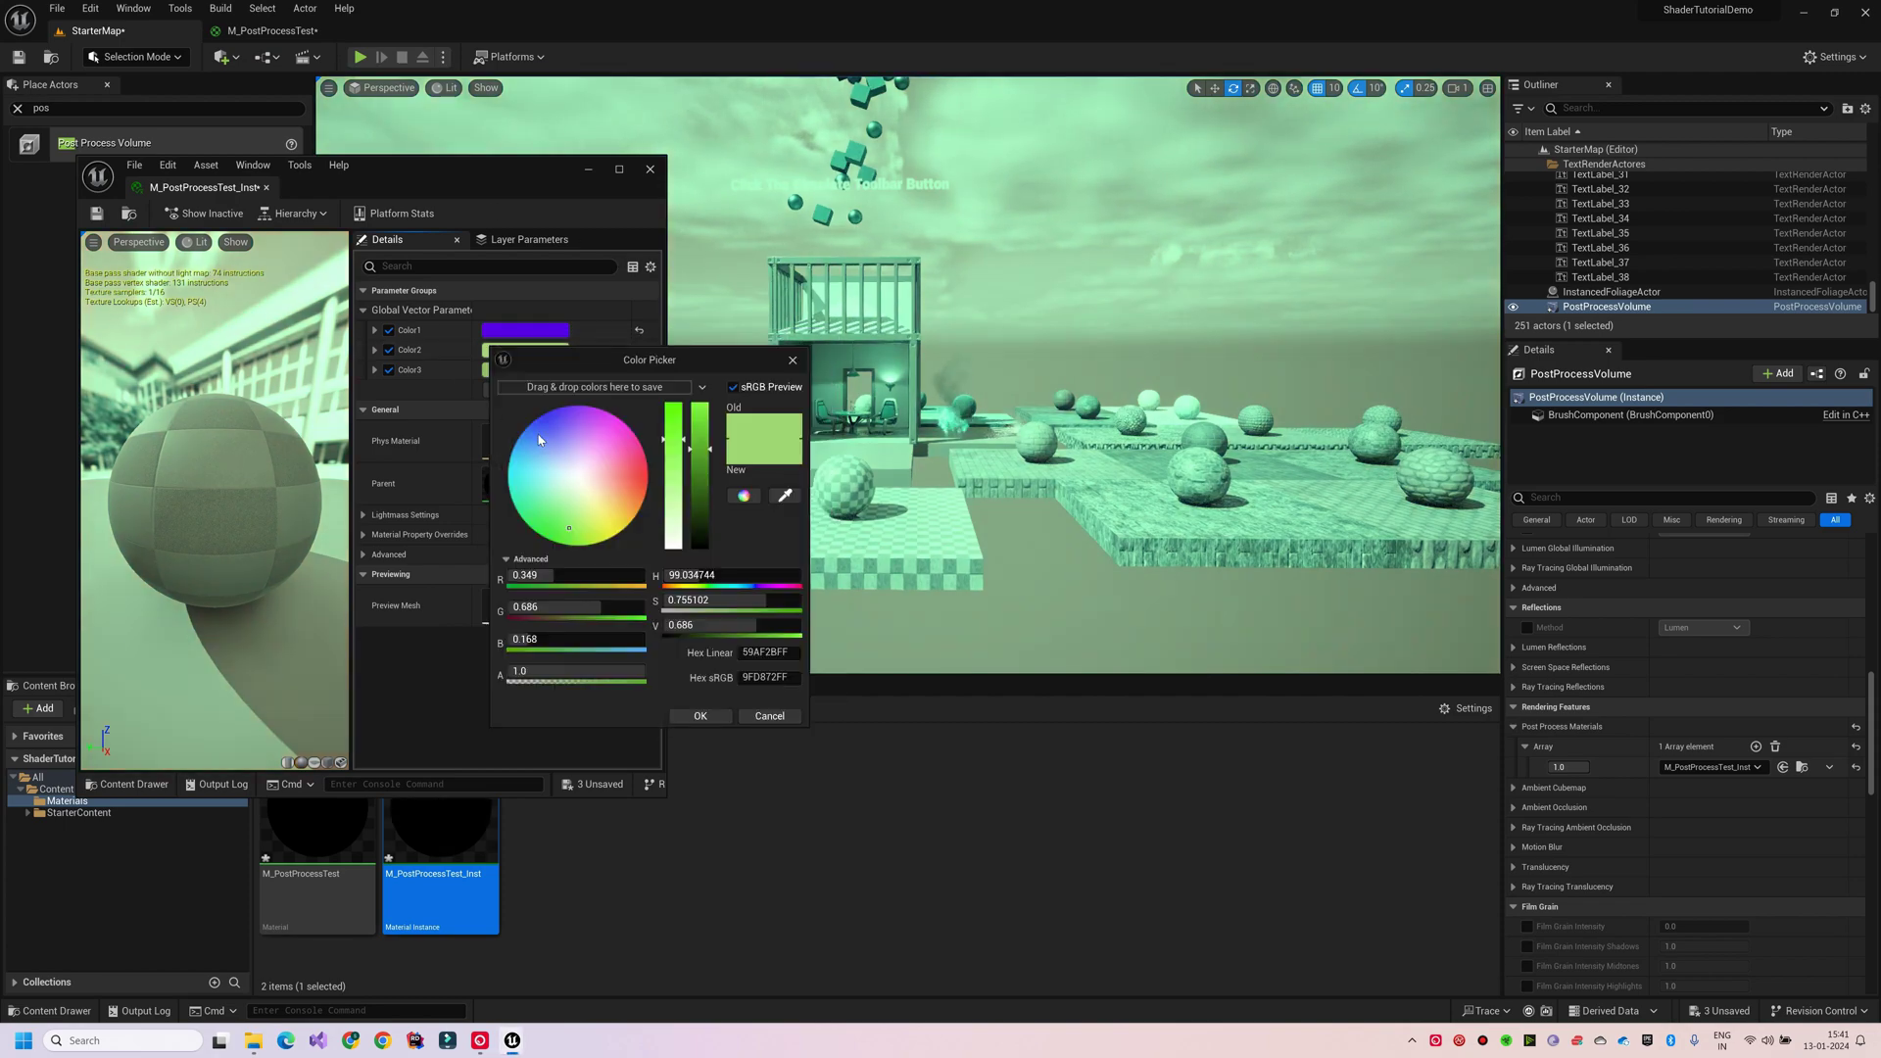
{"action": "left_click_drag", "start_coordinate": [579, 470], "coordinate": [790, 586]}
Set the instance's Color1 to a purple of about 0.297, 0, 0.769 and Color3 to a teal.
{"action": "left_click", "coordinate": [515, 330]}
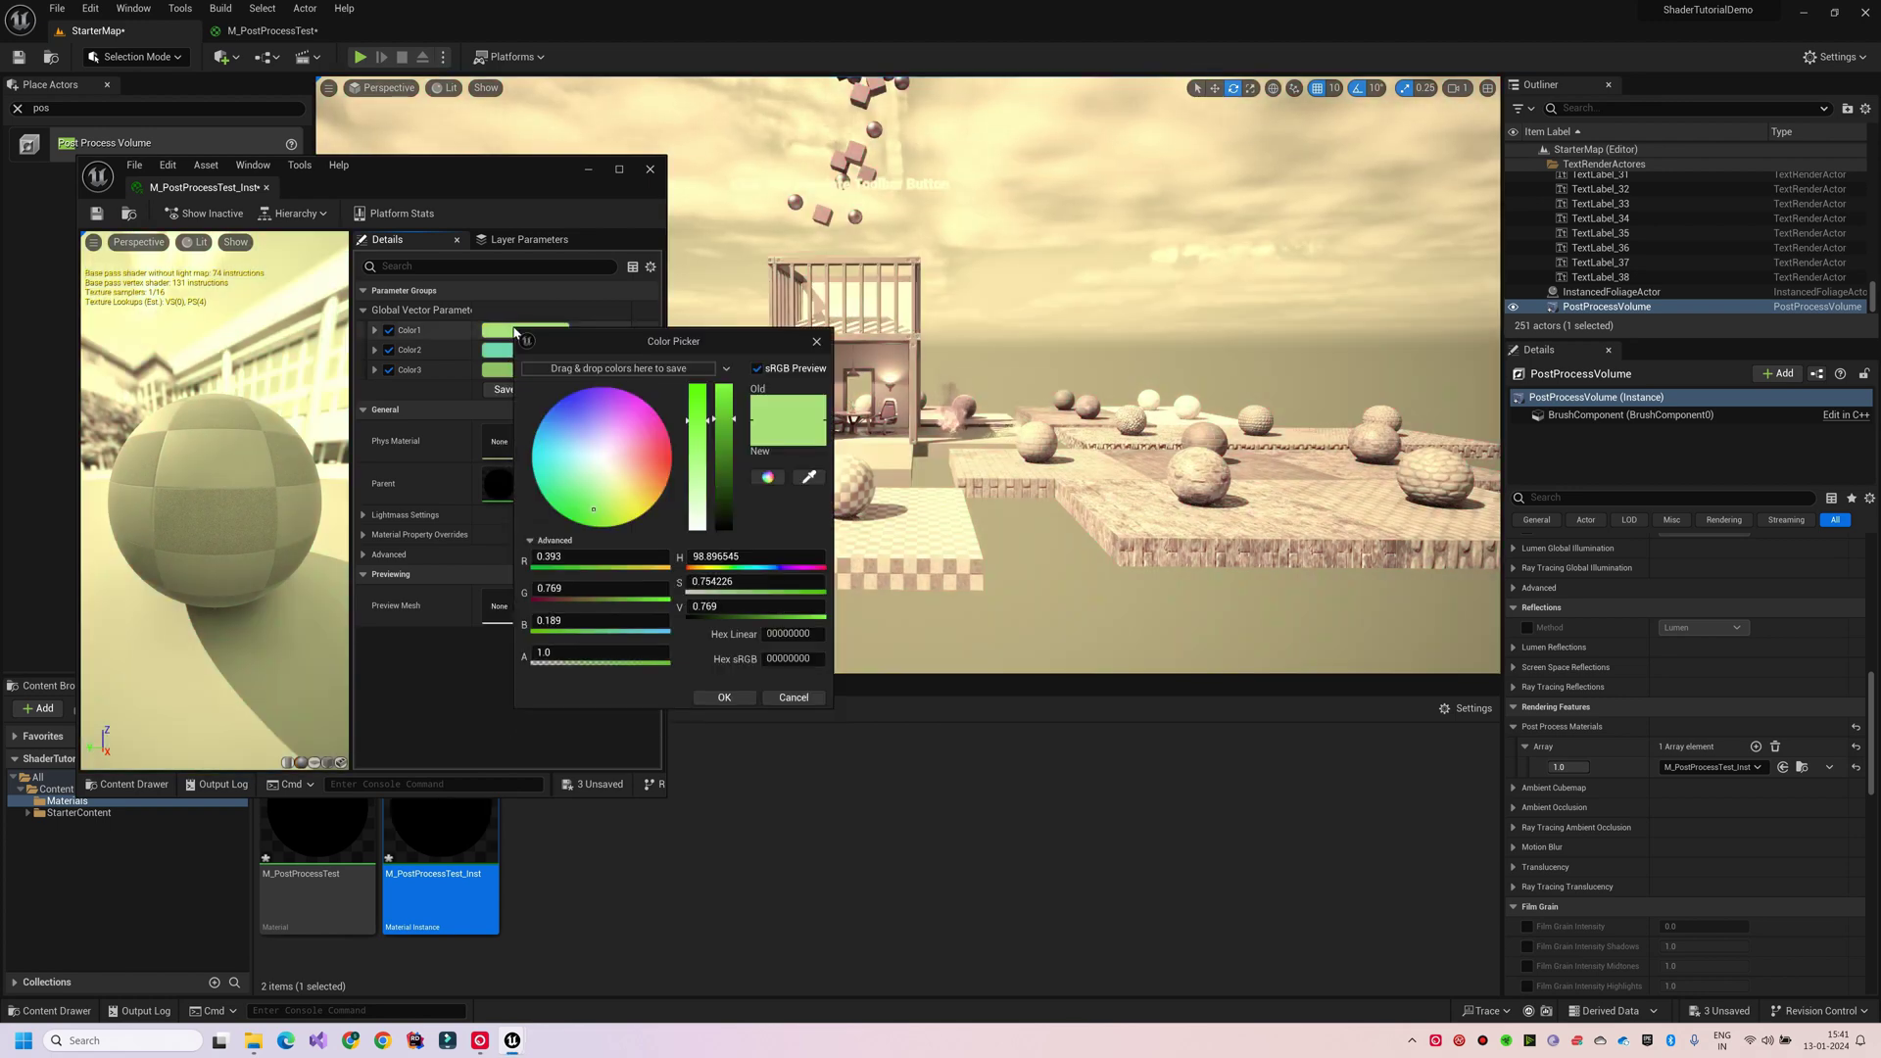
{"action": "left_click_drag", "start_coordinate": [586, 490], "coordinate": [575, 245]}
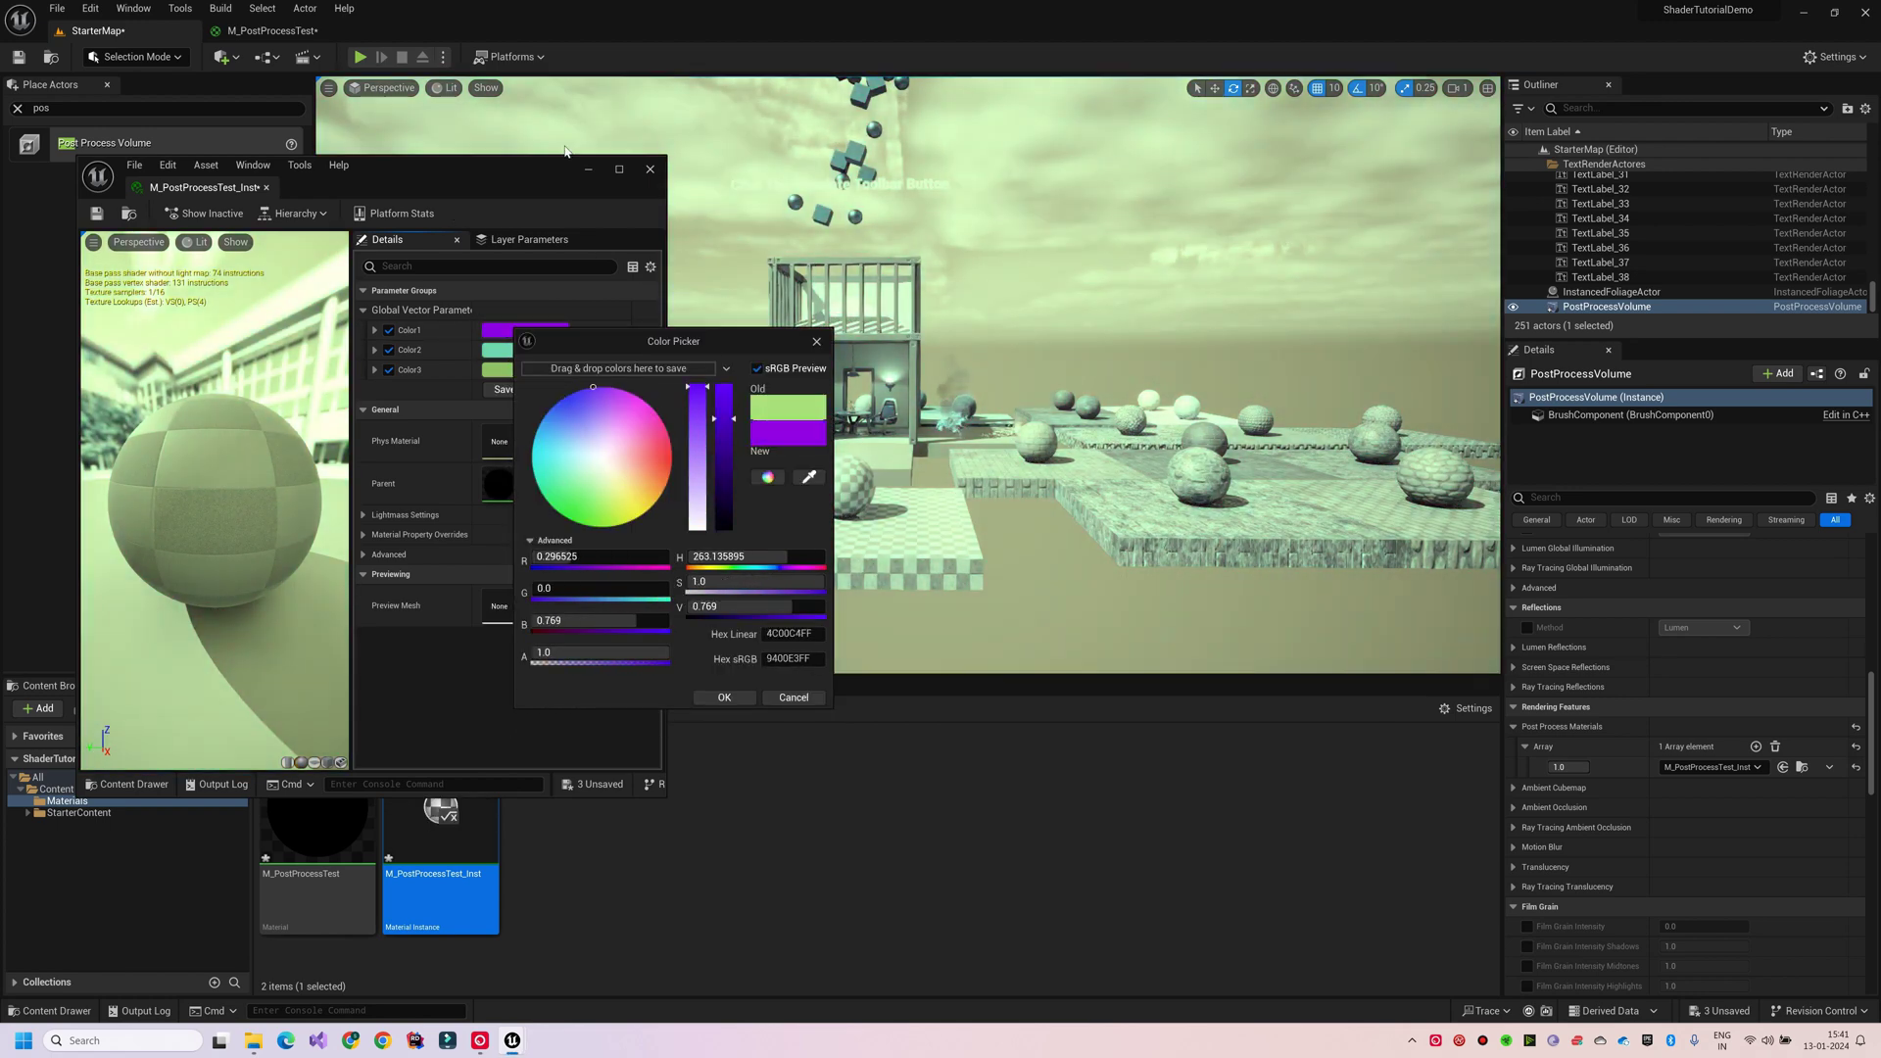
{"action": "left_click", "coordinate": [723, 698]}
{"action": "left_click", "coordinate": [500, 353]}
{"action": "left_click", "coordinate": [494, 372]}
{"action": "left_click_drag", "start_coordinate": [569, 460], "coordinate": [521, 498]}
{"action": "left_click", "coordinate": [718, 744]}
Reset the instance's Color1 parameter to its default and close the material instance editor.
{"action": "left_click_drag", "start_coordinate": [441, 172], "coordinate": [457, 282]}
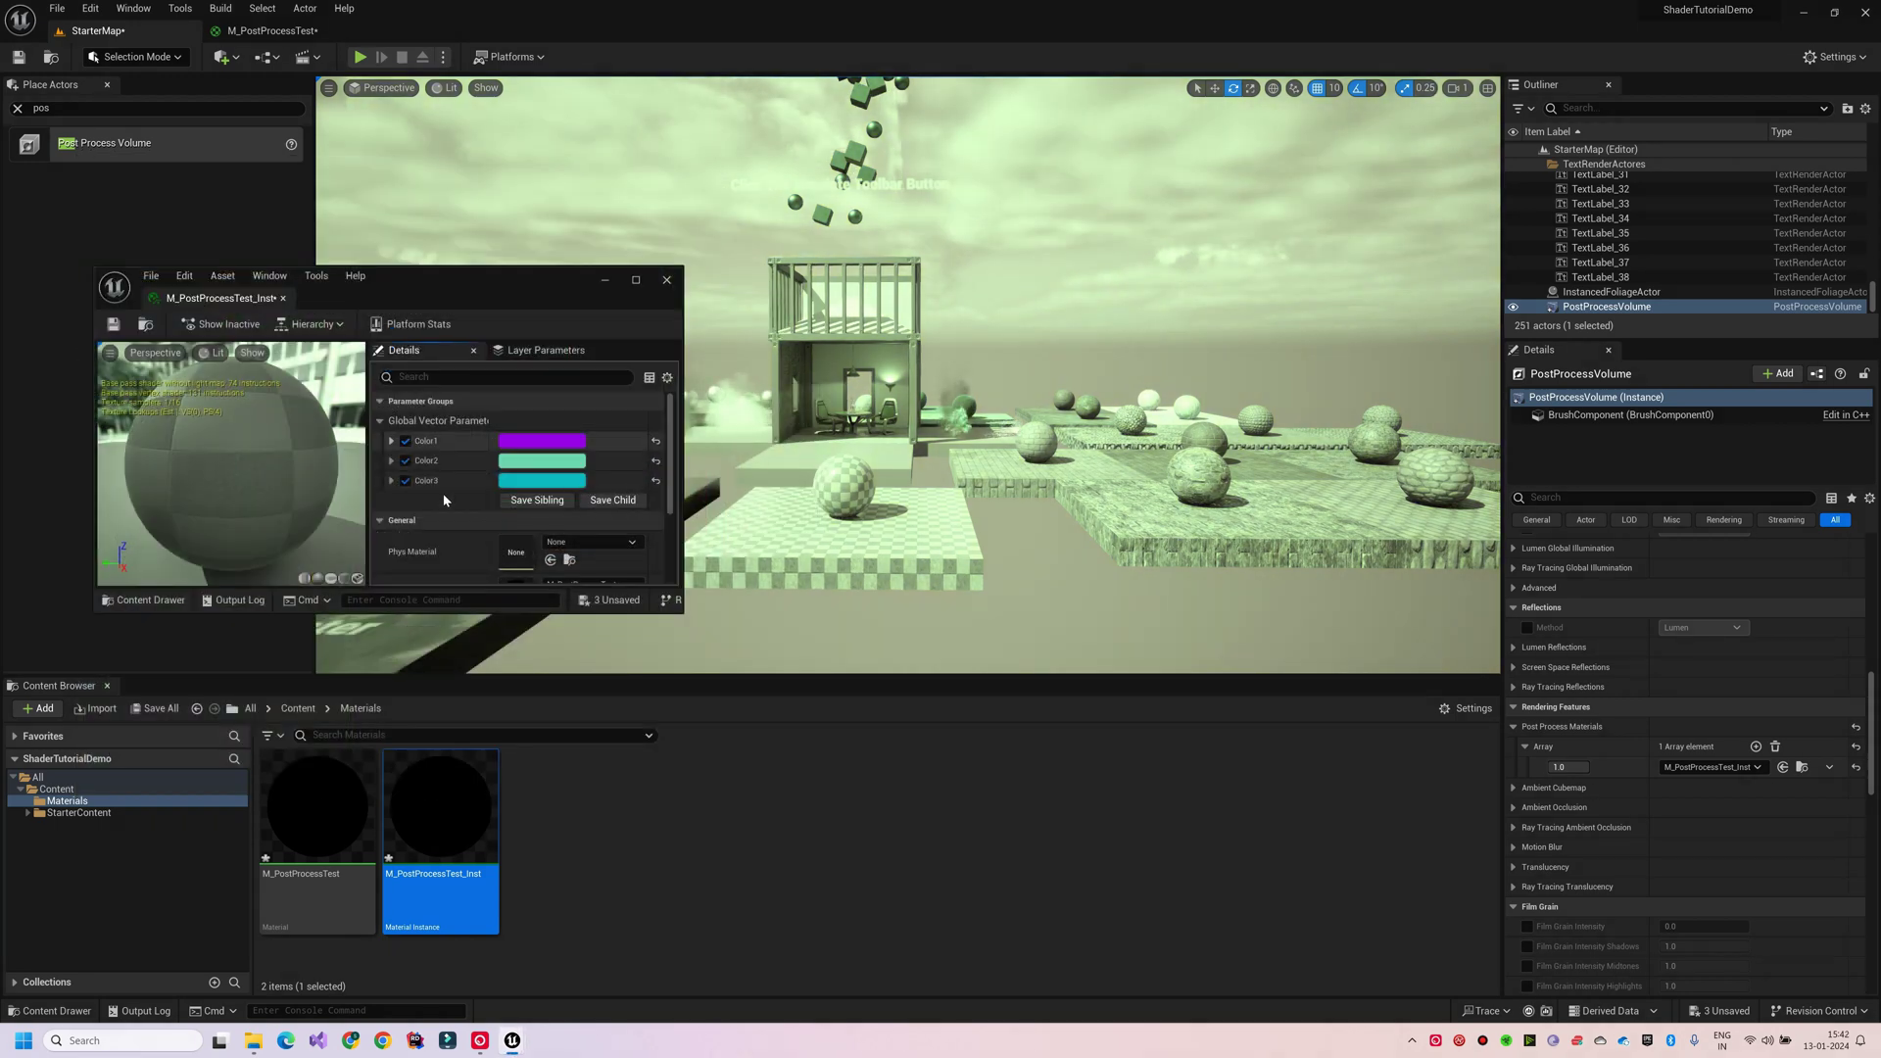
{"action": "left_click", "coordinate": [655, 441]}
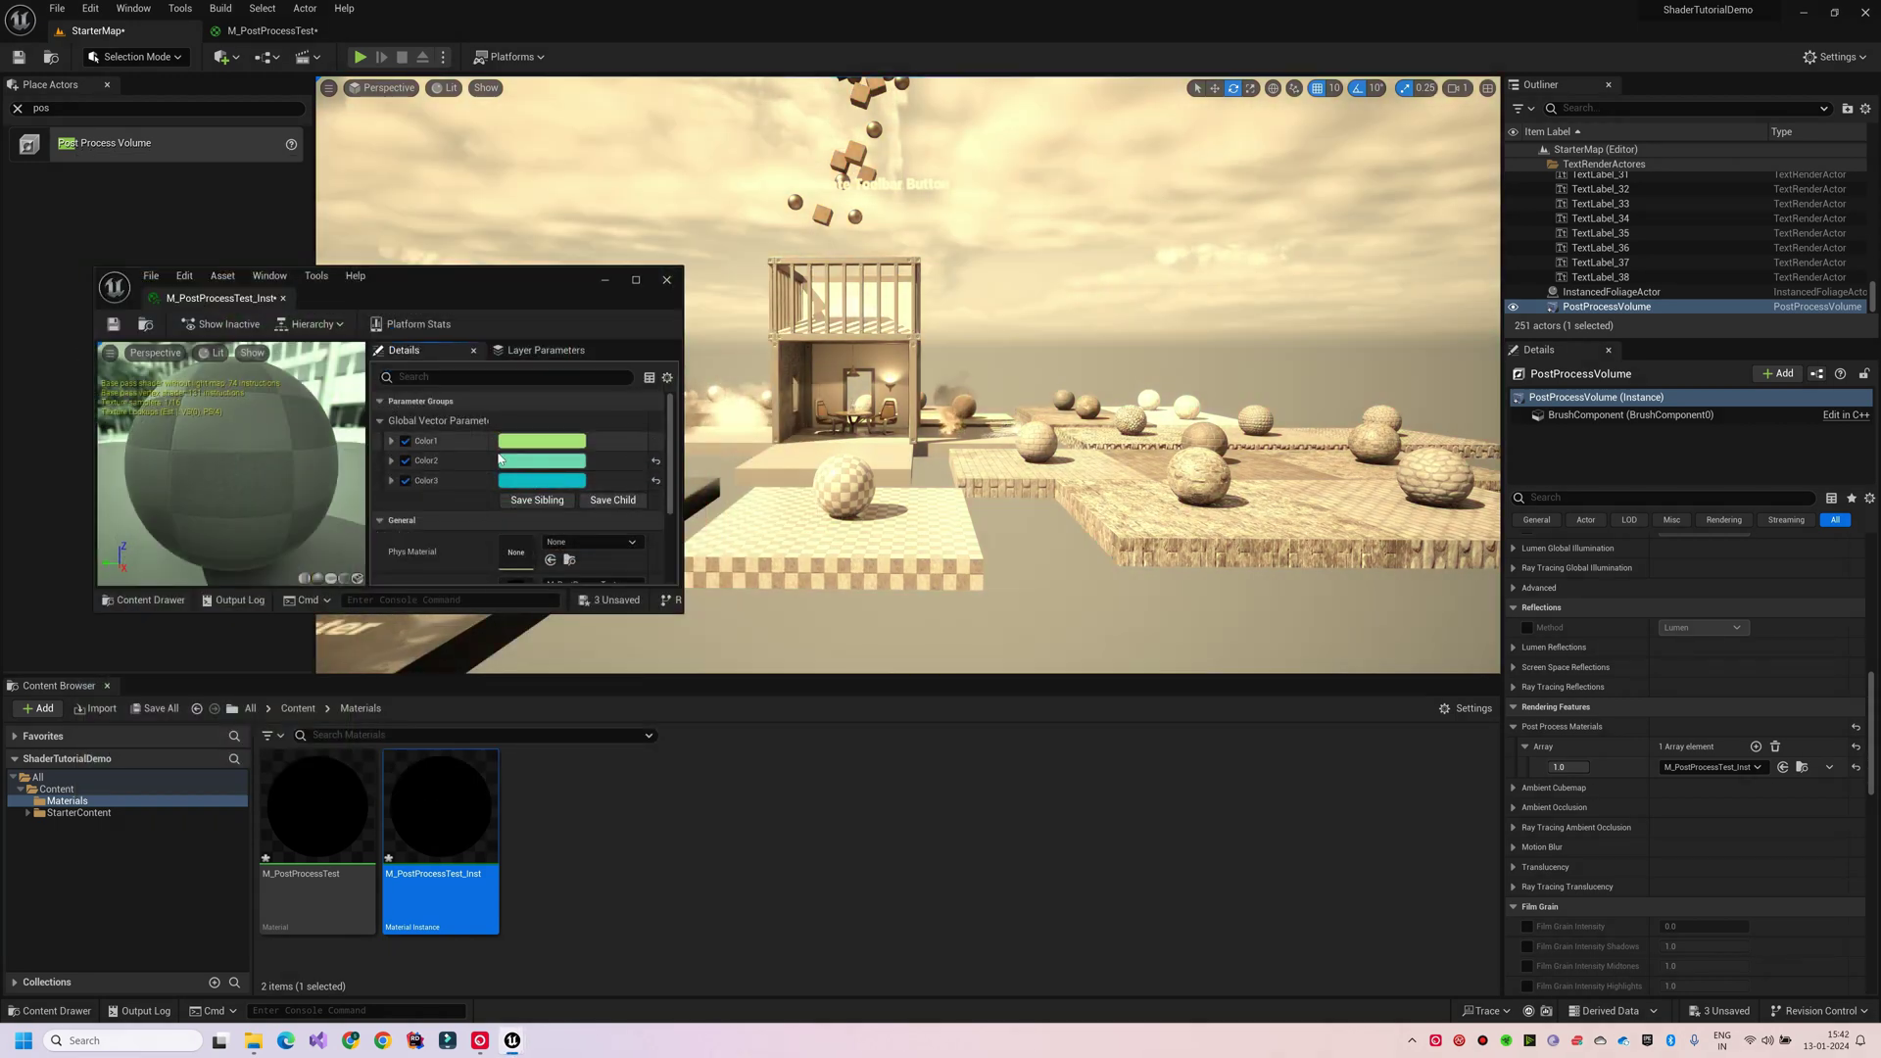
{"action": "left_click", "coordinate": [666, 280]}
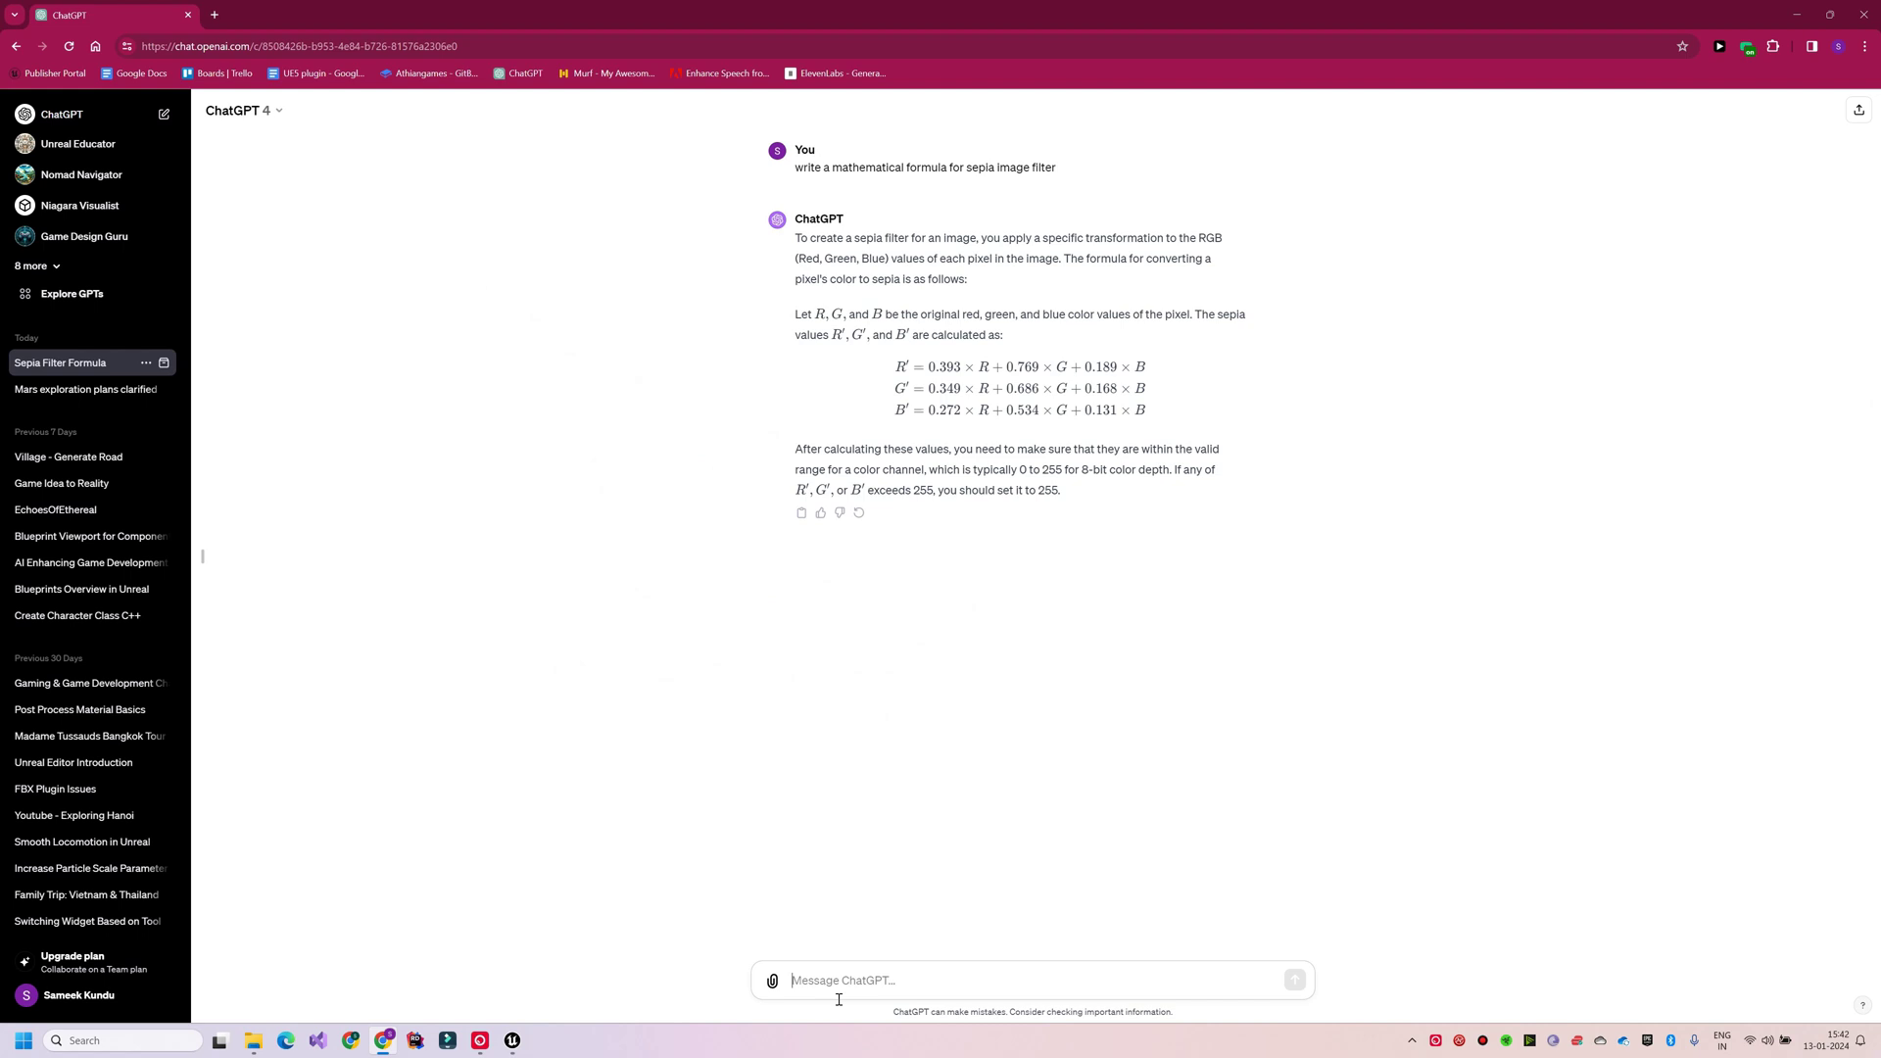
In ChatGPT, request a mosaic filter and ask for it as a proper mathematical formula easily replicated in an Unreal Engine HLSL shader node or material node.
{"action": "type", "text": "write a mosaic filter"}
{"action": "key", "text": "Return"}
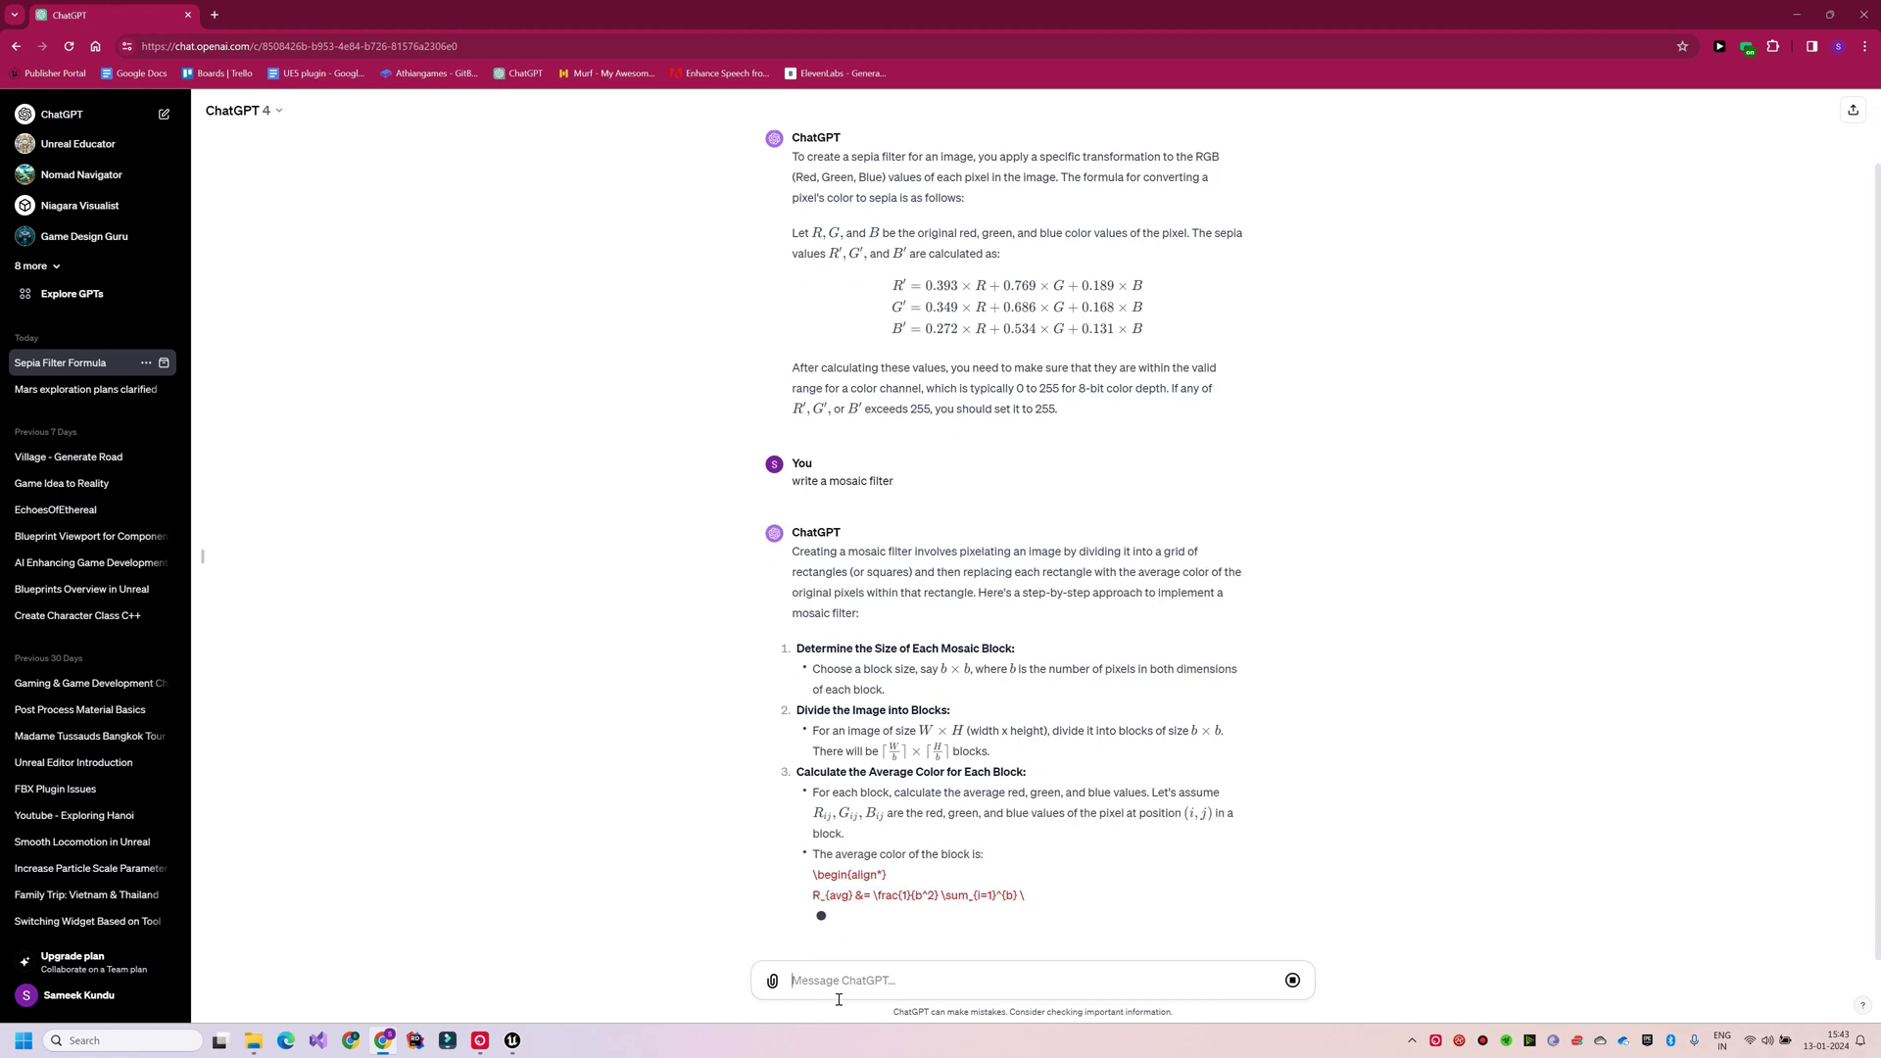
{"action": "type", "text": "write it in proper mathematic"}
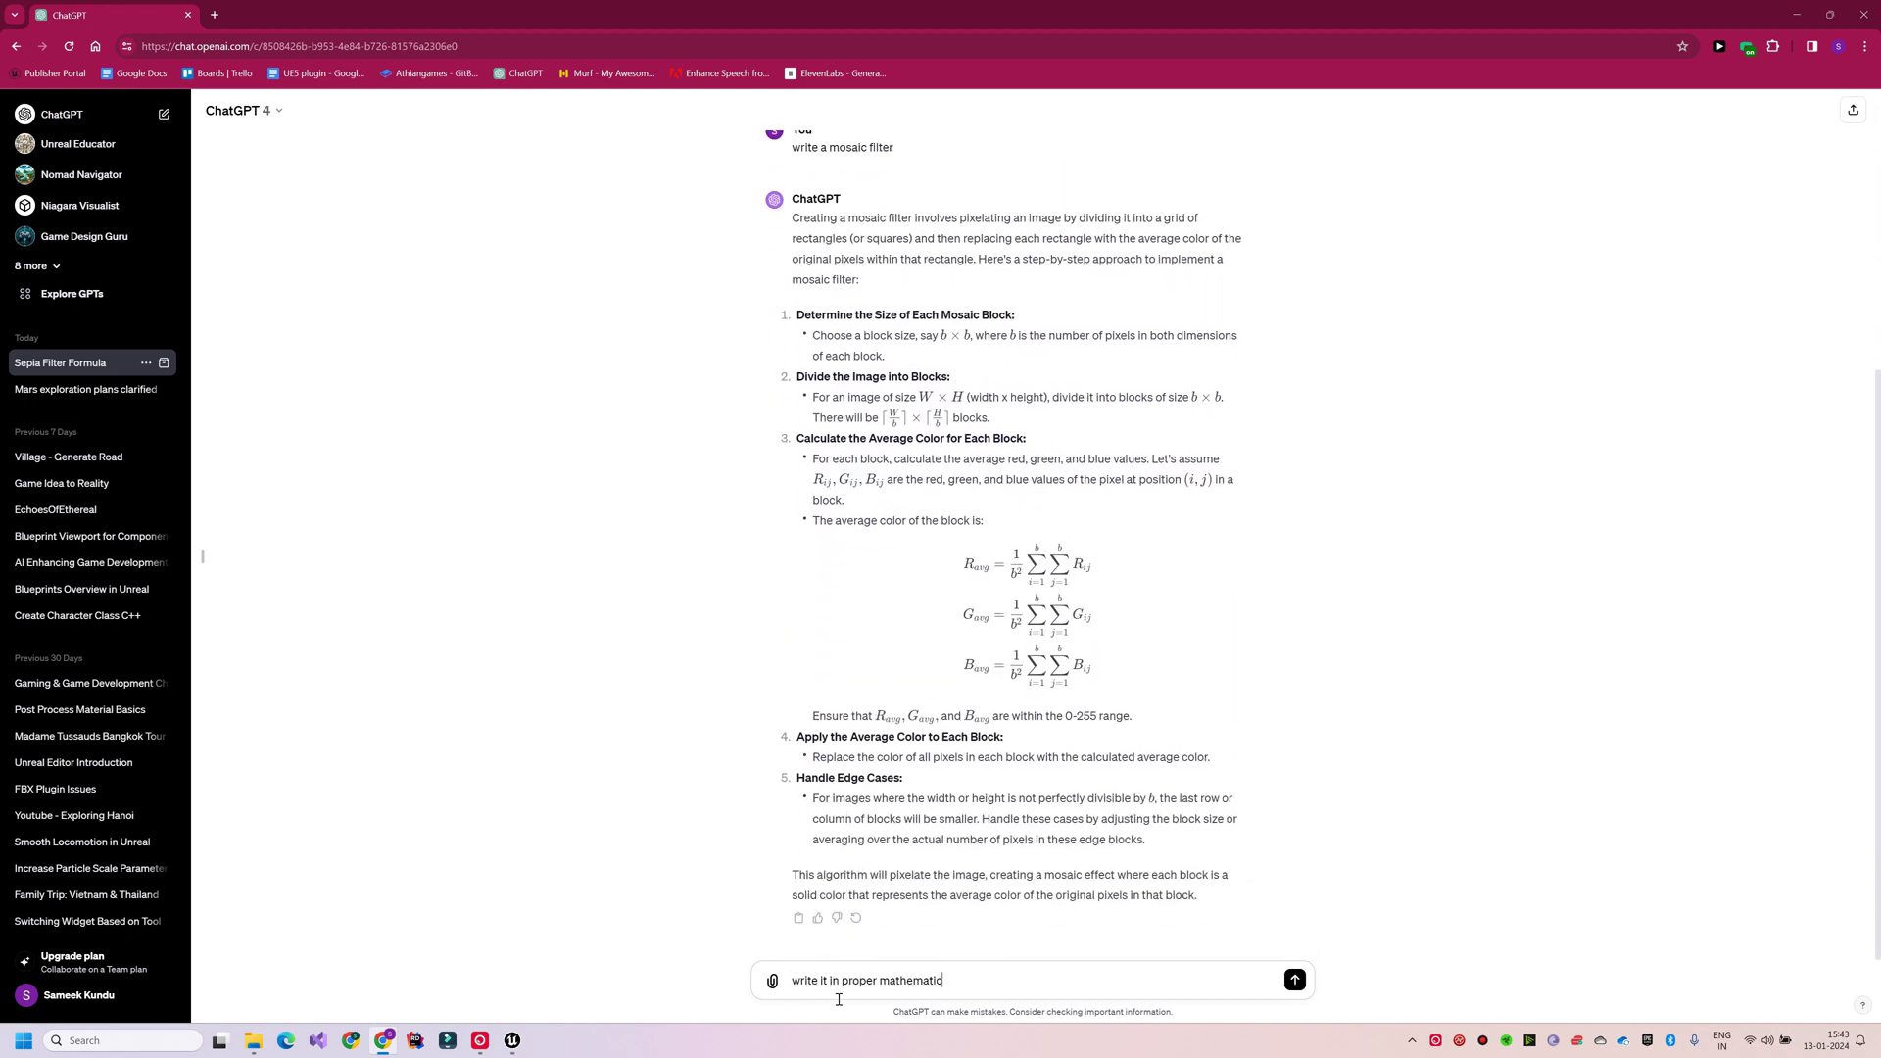
{"action": "type", "text": "al formula that can be easily replicated inside unreal engine hlsl shader node , or material node"}
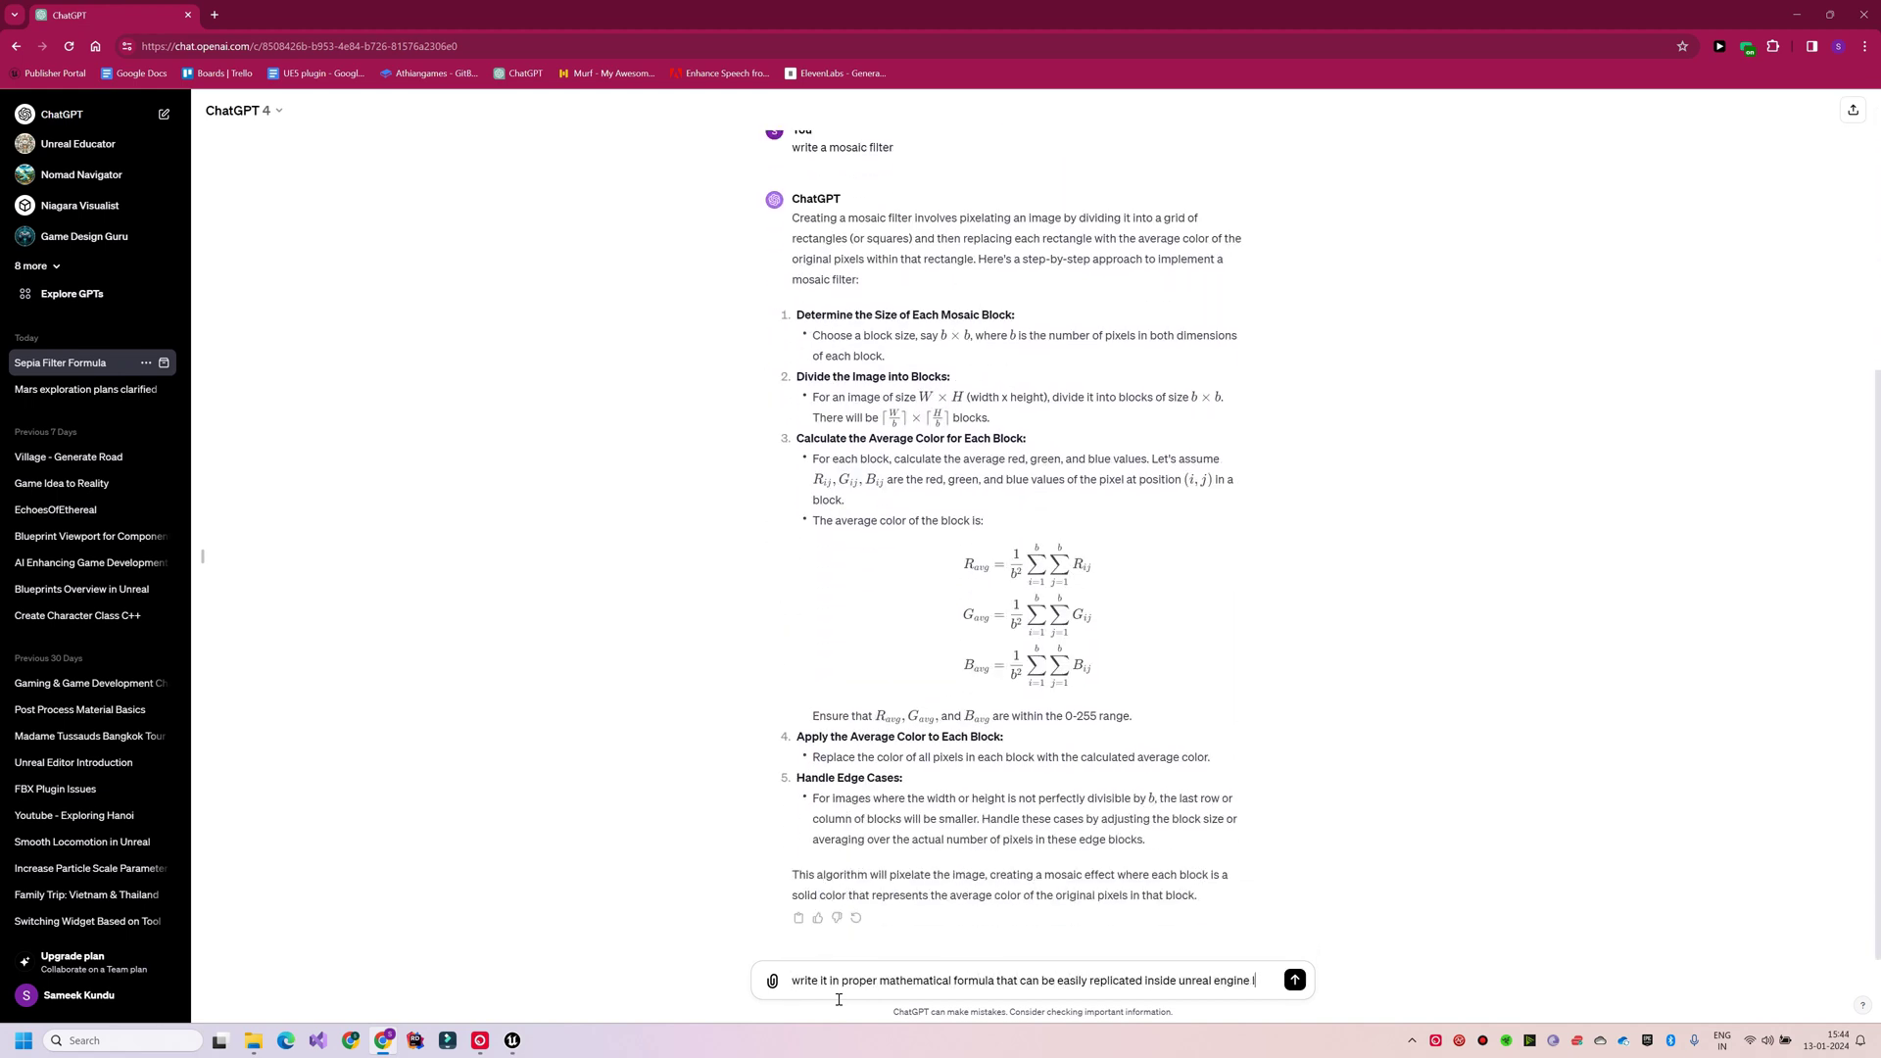
{"action": "key", "text": "Return"}
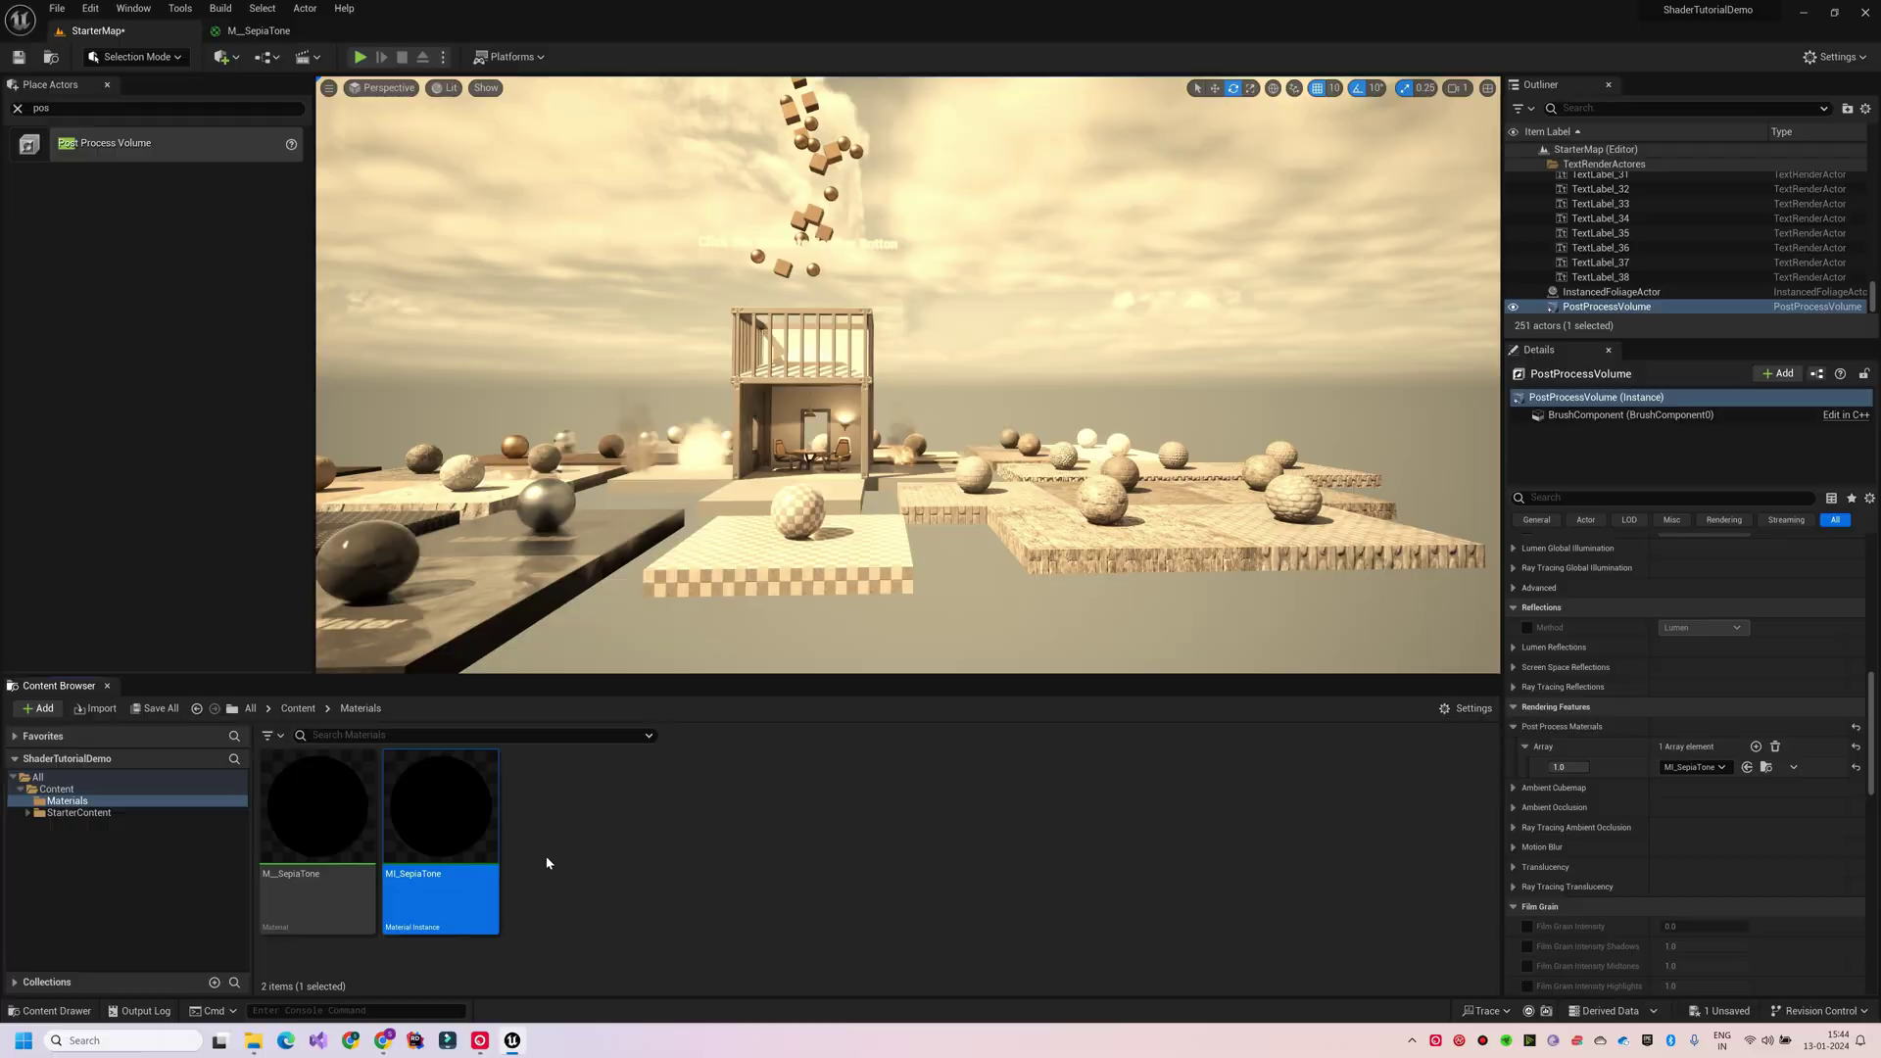
In Unreal Engine's Materials folder, create and open a material named M_Mosaic and set its Material Domain to Post Process.
{"action": "right_click", "coordinate": [546, 860]}
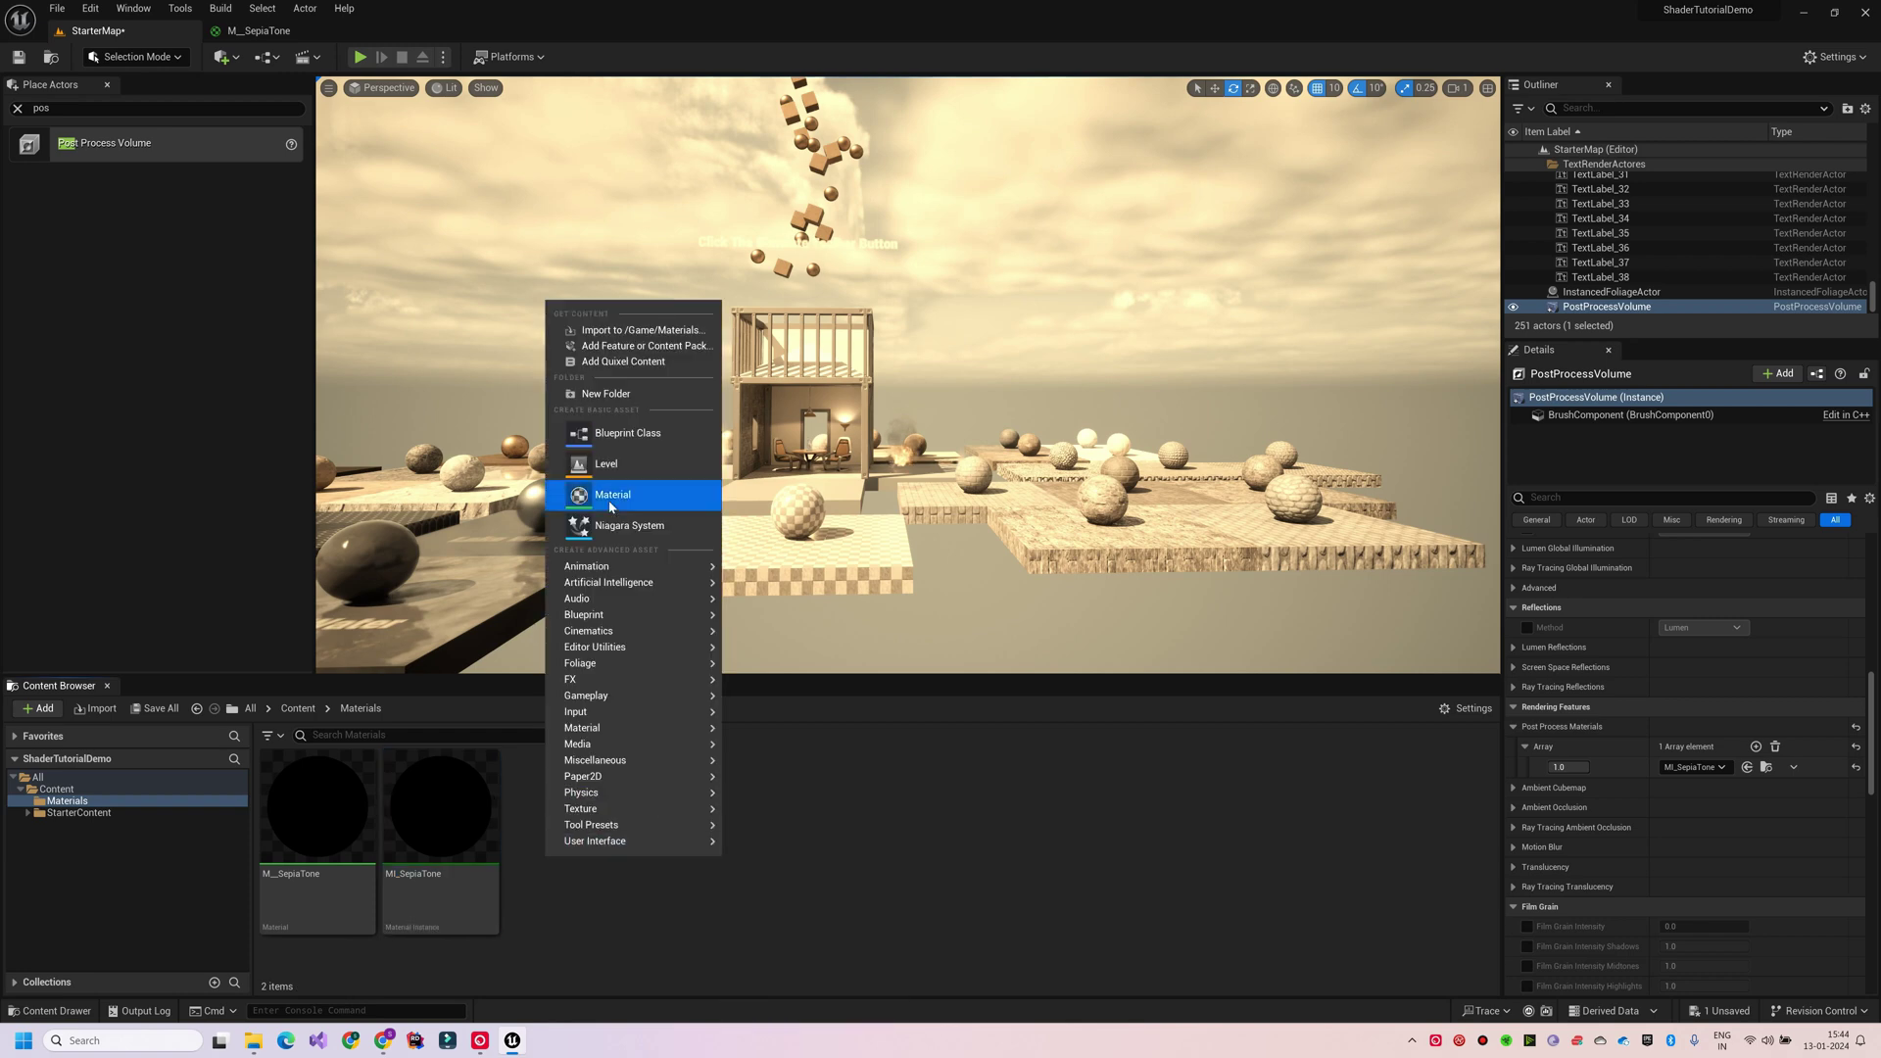
{"action": "left_click", "coordinate": [608, 501]}
{"action": "type", "text": "M_Mosaic"}
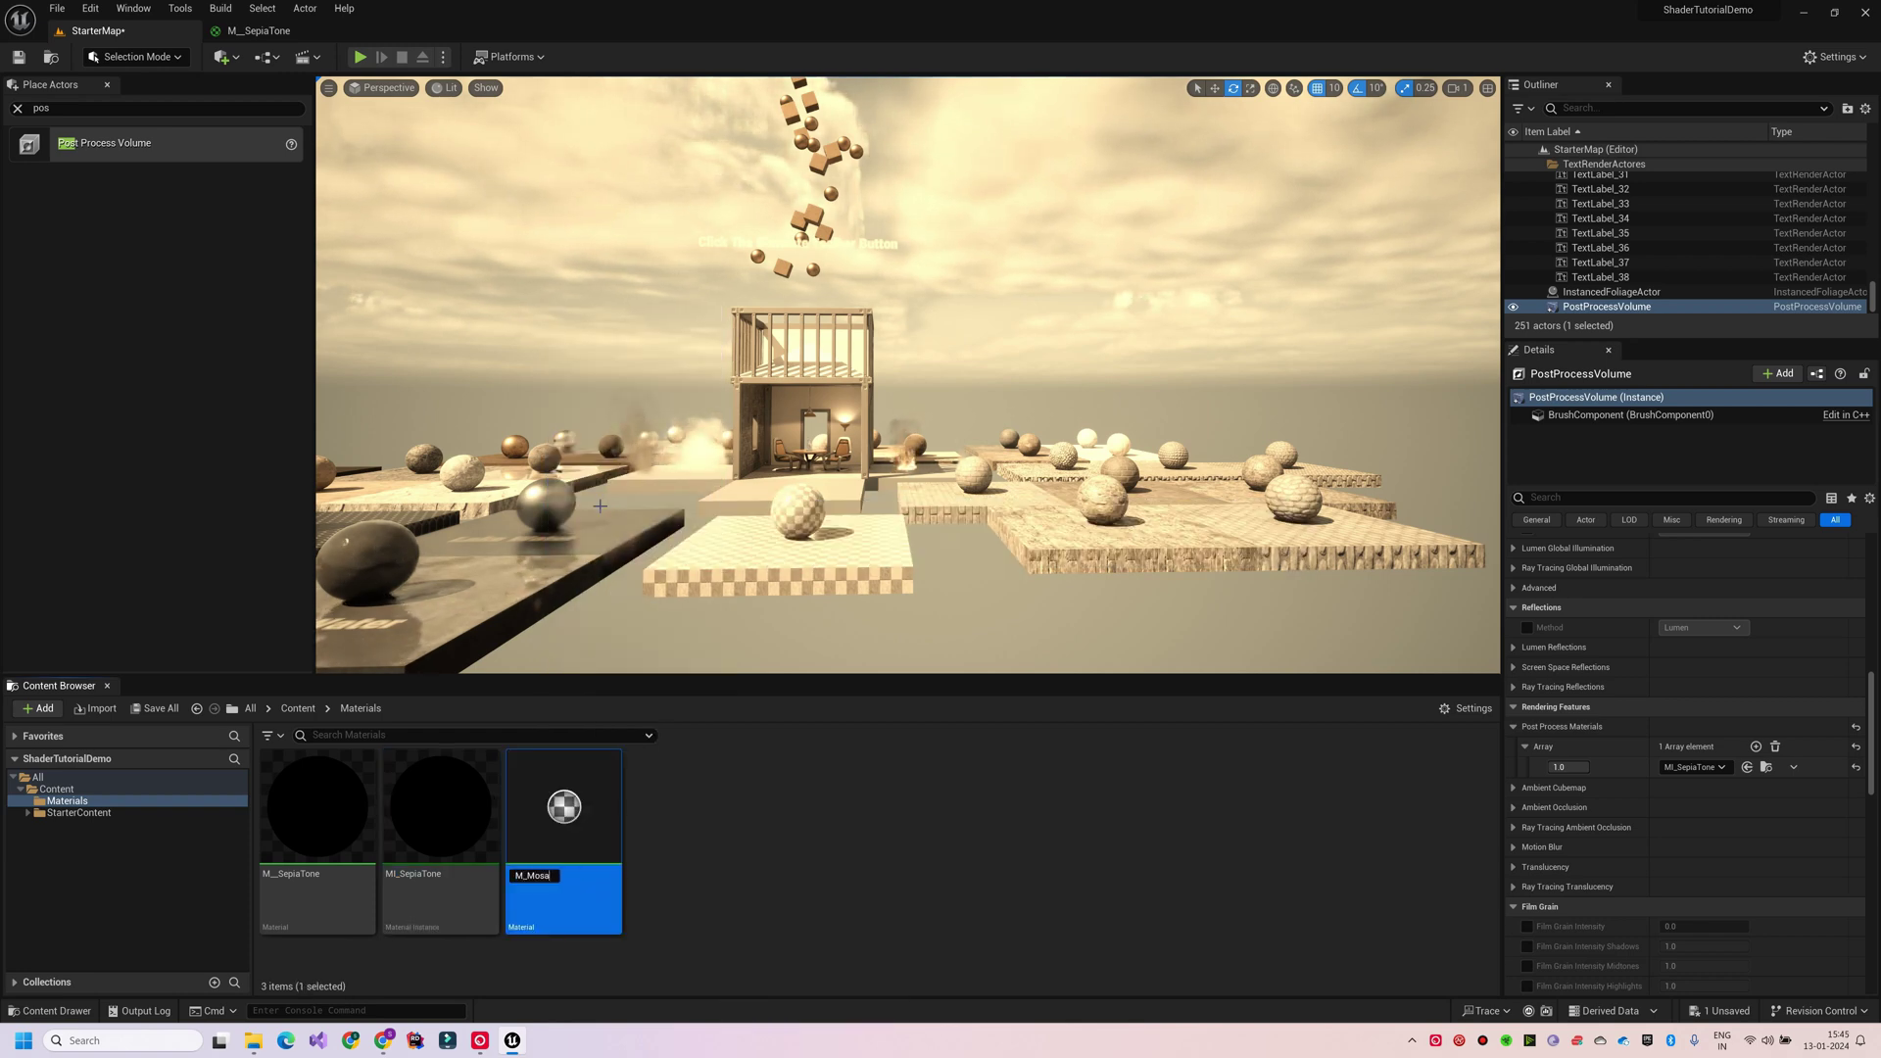
{"action": "key", "text": "Return"}
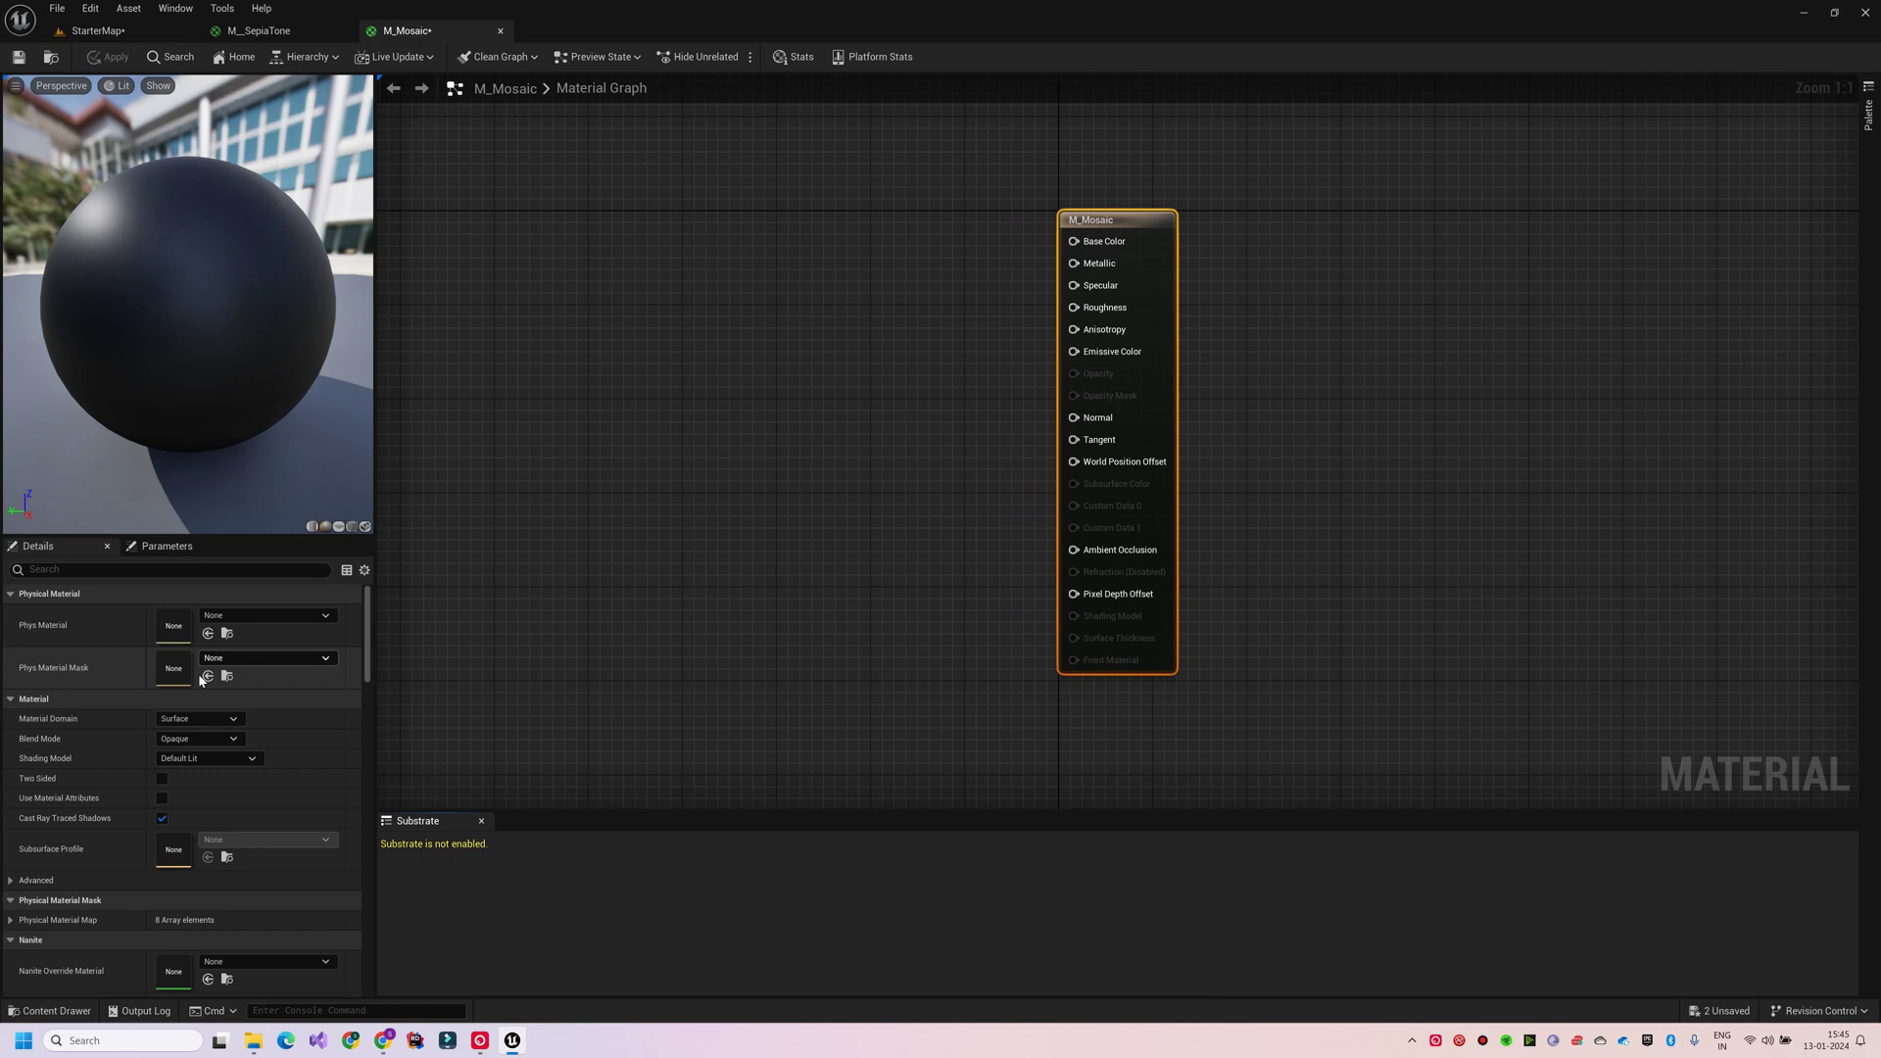
{"action": "left_click", "coordinate": [199, 718]}
{"action": "left_click", "coordinate": [186, 785]}
Add a SceneTexture node to the M_Mosaic graph and place it well to the left of the output node.
{"action": "right_click_drag", "start_coordinate": [560, 312], "coordinate": [789, 368]}
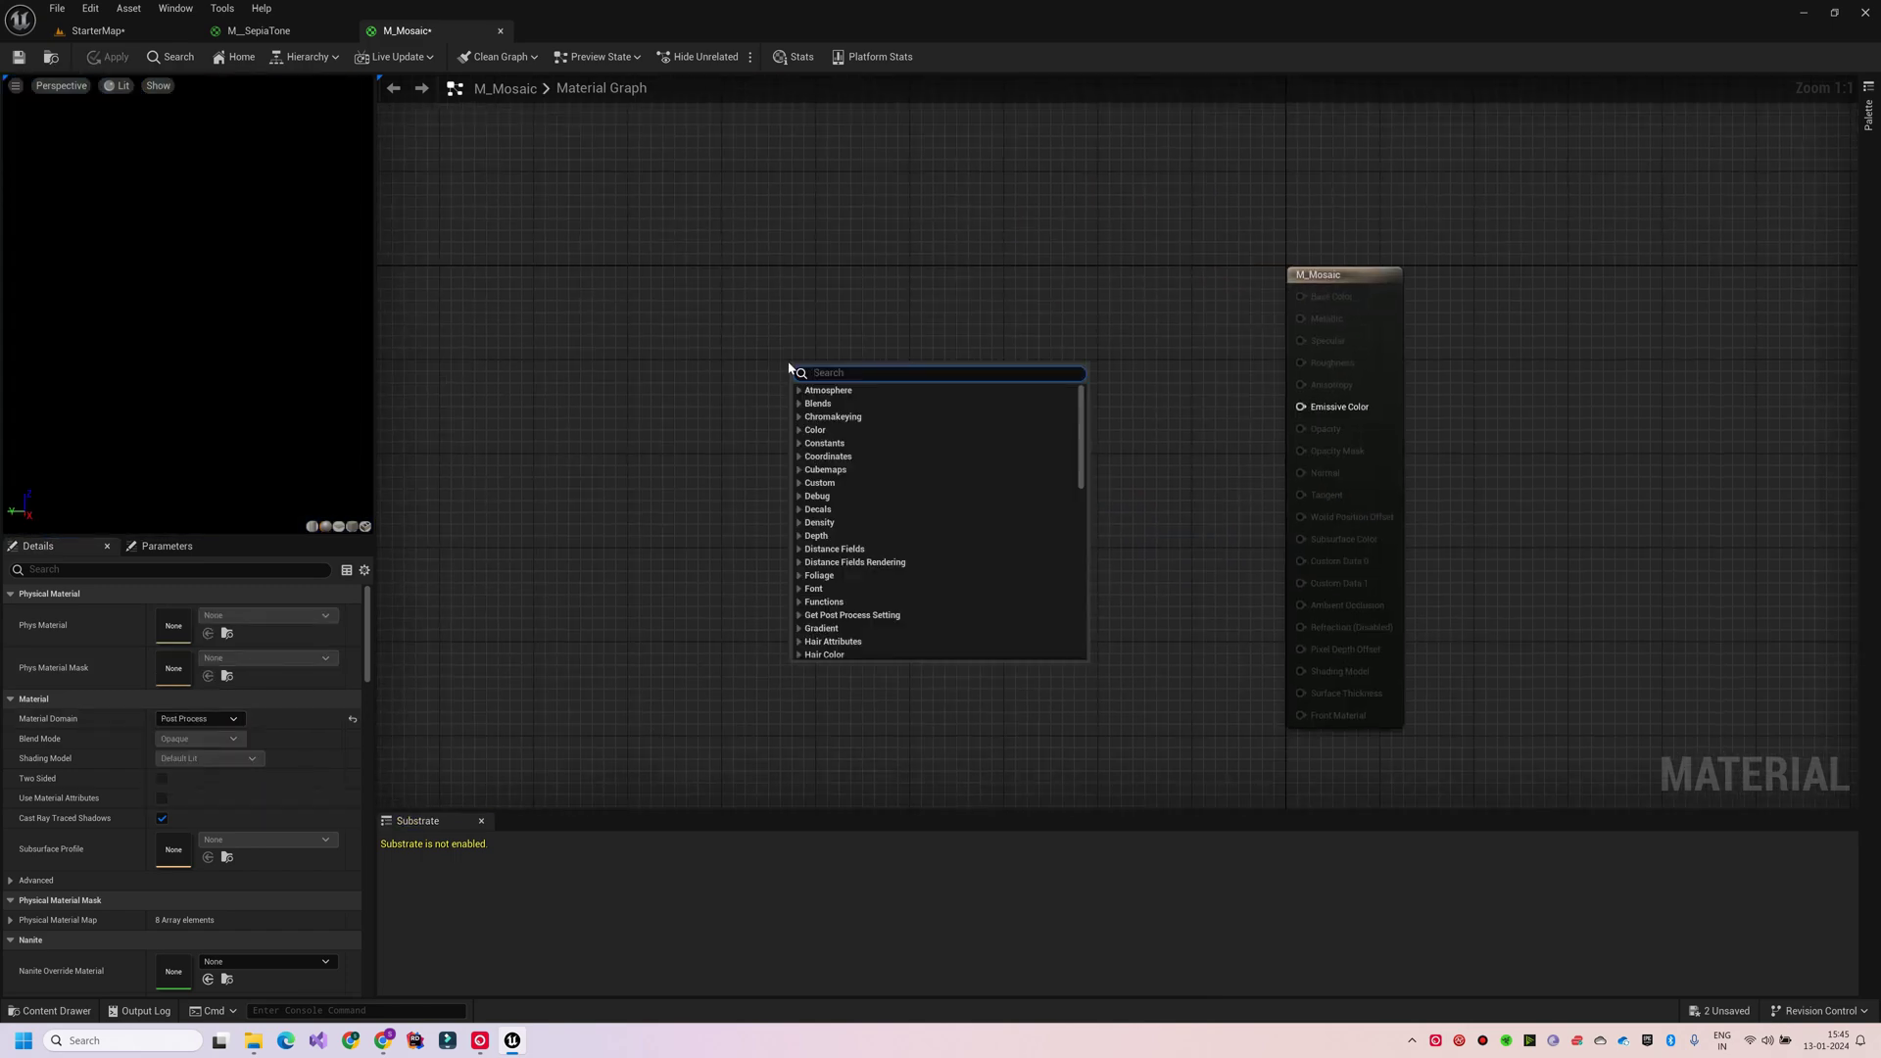
{"action": "type", "text": "scenetex"}
{"action": "key", "text": "Return"}
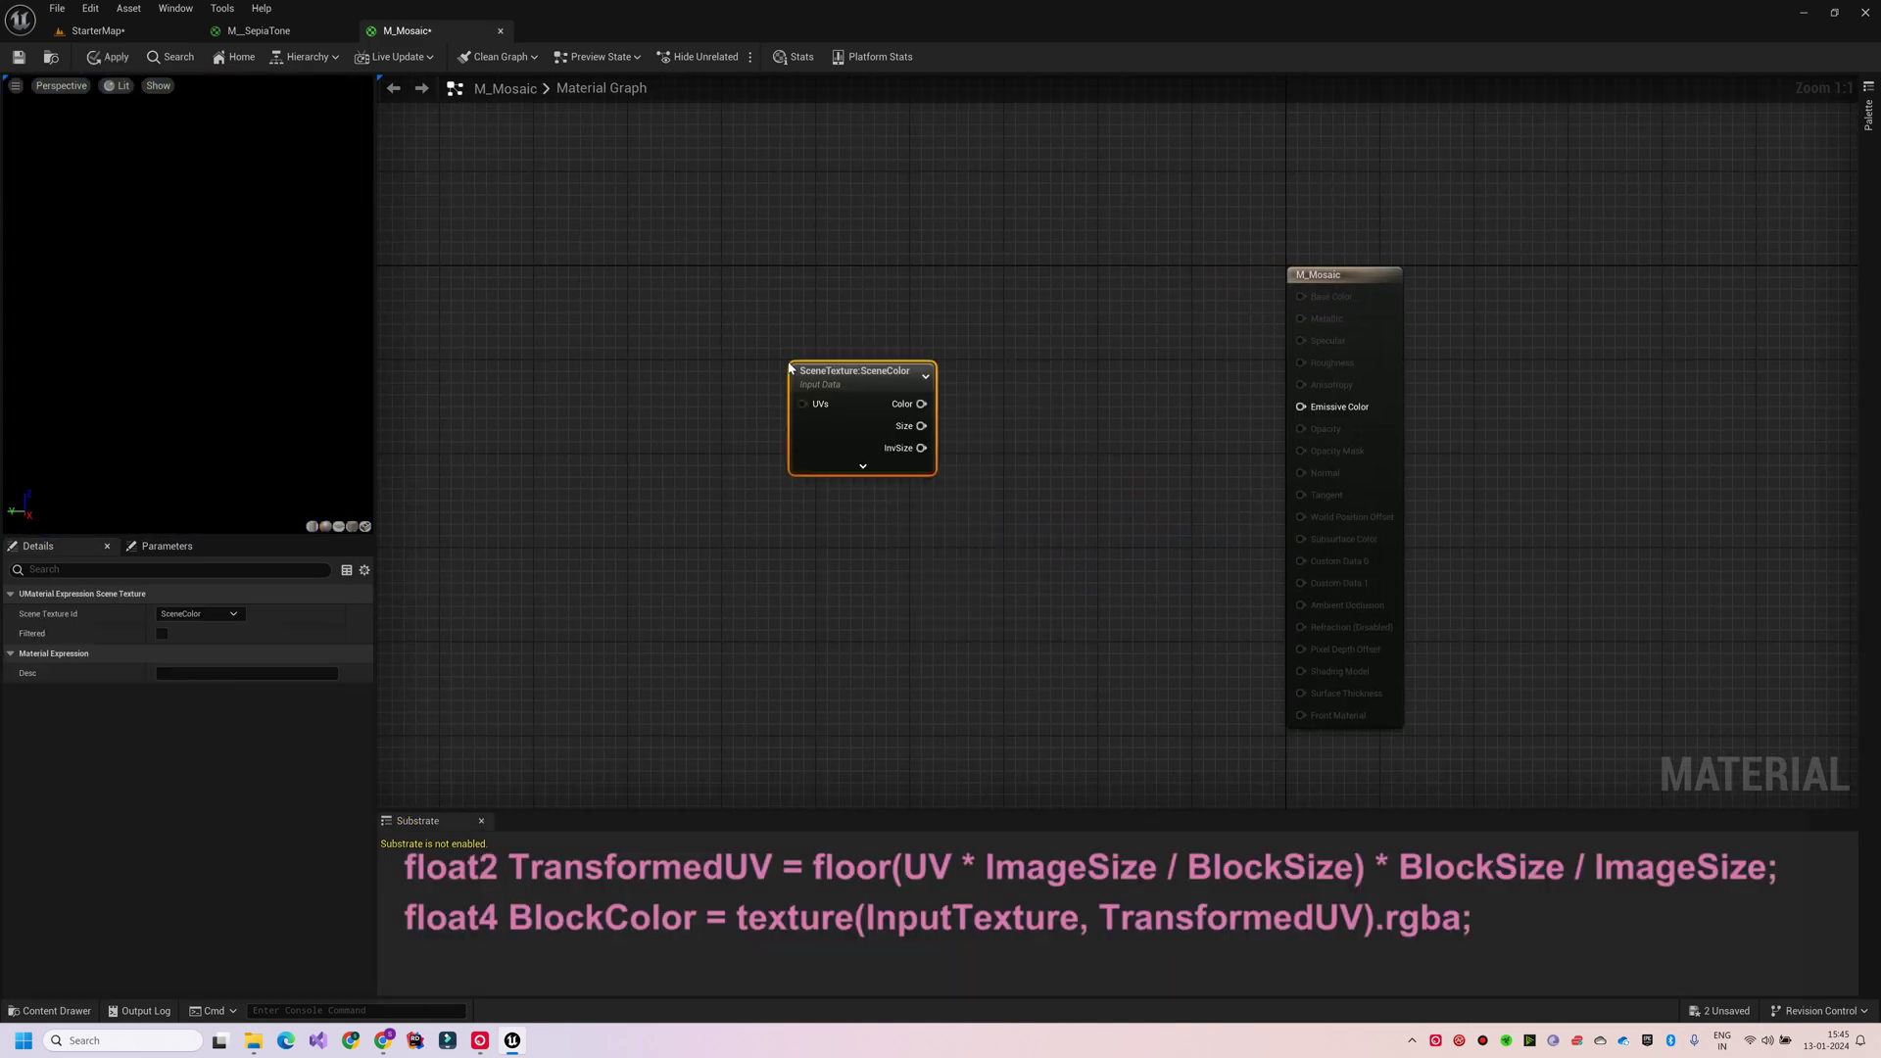
{"action": "left_click_drag", "start_coordinate": [796, 372], "coordinate": [599, 322]}
Add TexCoord and Multiply nodes, connecting the SceneTexture's Size to Multiply A and TexCoord to Multiply B.
{"action": "left_click", "coordinate": [651, 479]}
{"action": "right_click", "coordinate": [648, 482]}
{"action": "type", "text": "texcoord"}
{"action": "key", "text": "Return"}
{"action": "left_click_drag", "start_coordinate": [652, 488], "coordinate": [599, 484]}
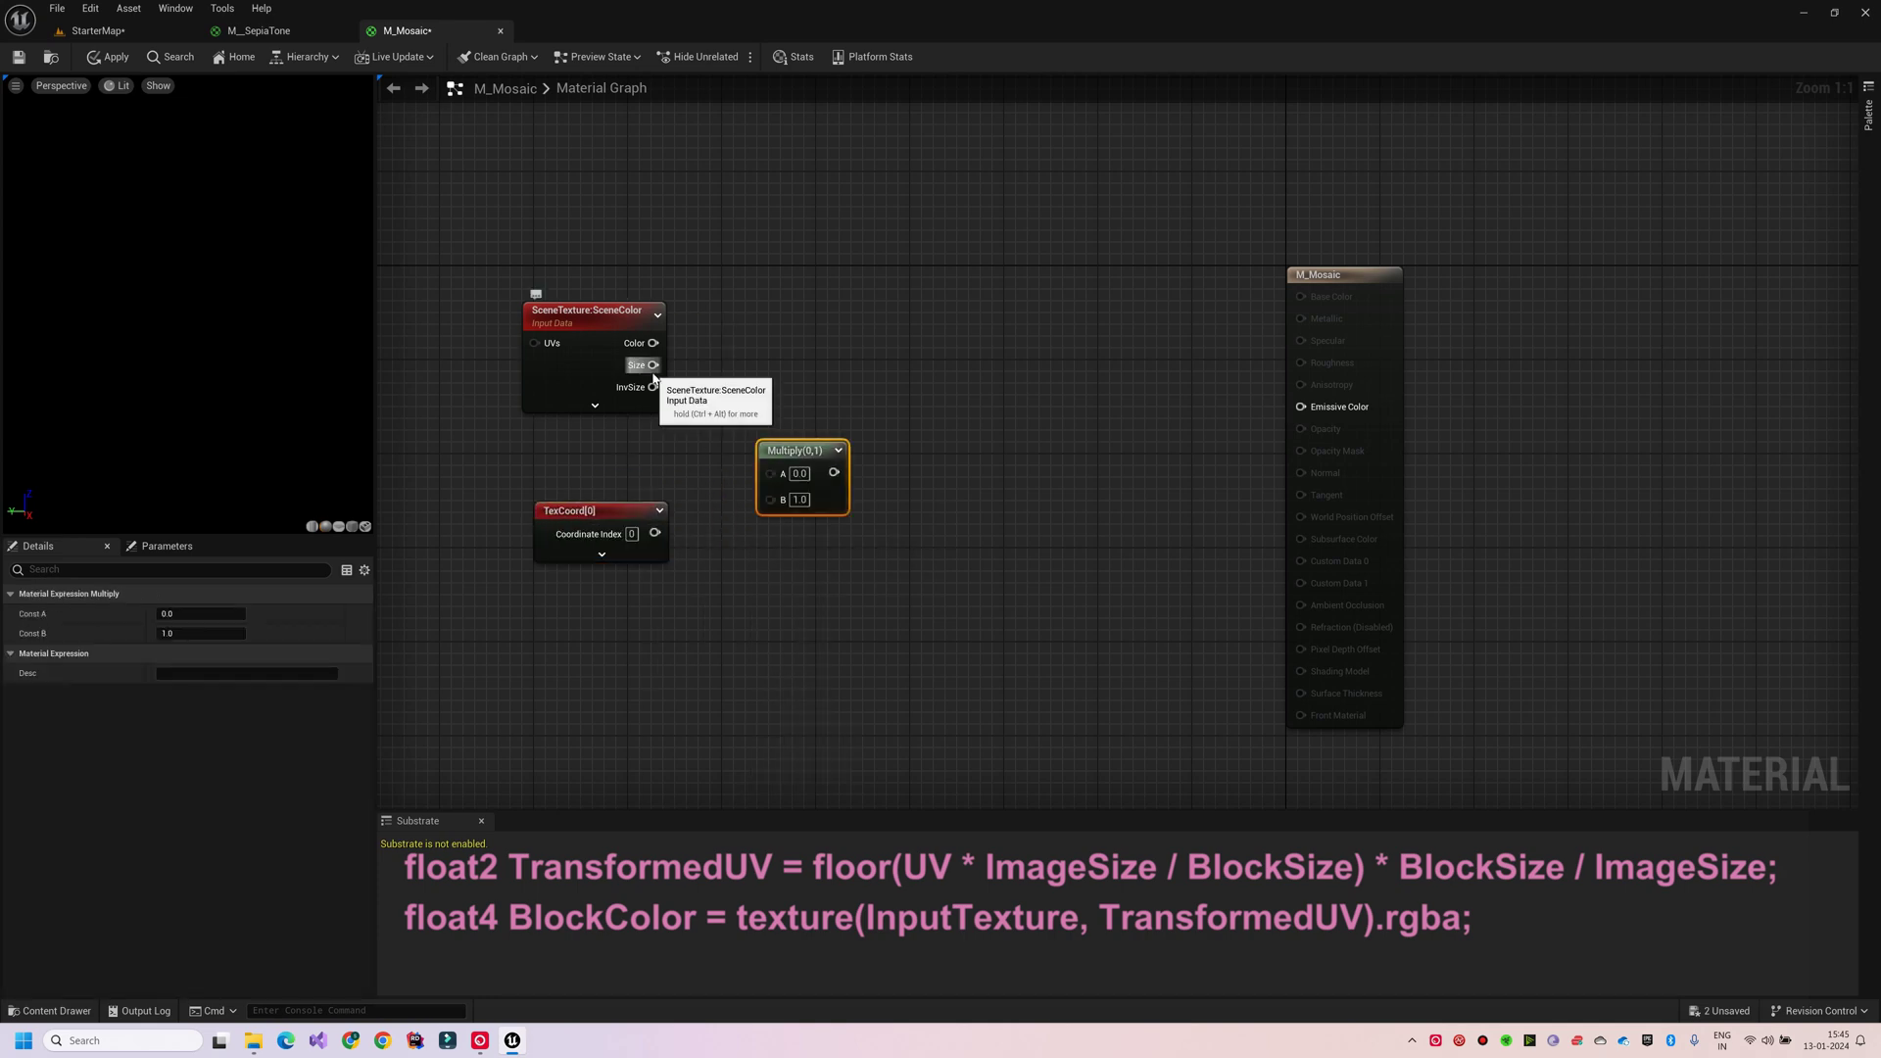
{"action": "left_click_drag", "start_coordinate": [653, 365], "coordinate": [774, 472]}
{"action": "left_click_drag", "start_coordinate": [655, 532], "coordinate": [783, 498]}
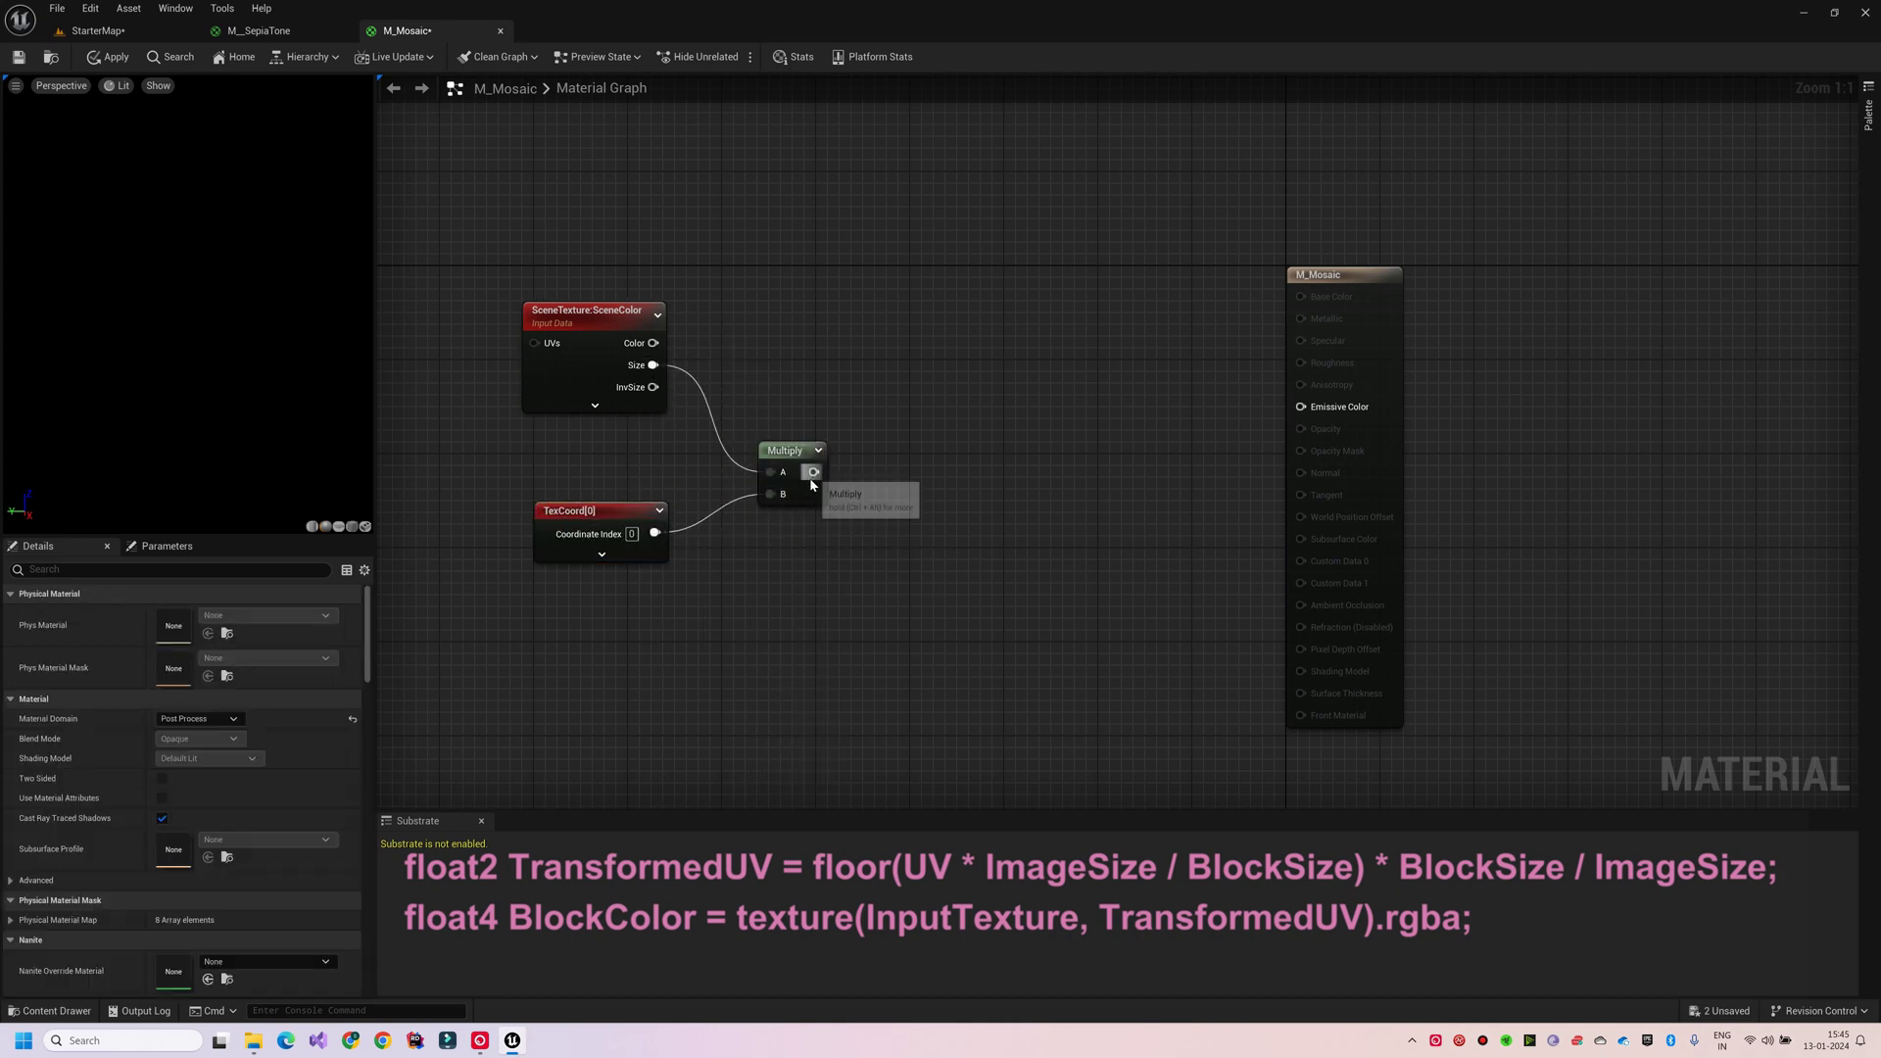
Divide the Multiply result by a new scalar parameter named BlockSize with a default value of 4.
{"action": "left_click_drag", "start_coordinate": [813, 472], "coordinate": [895, 543]}
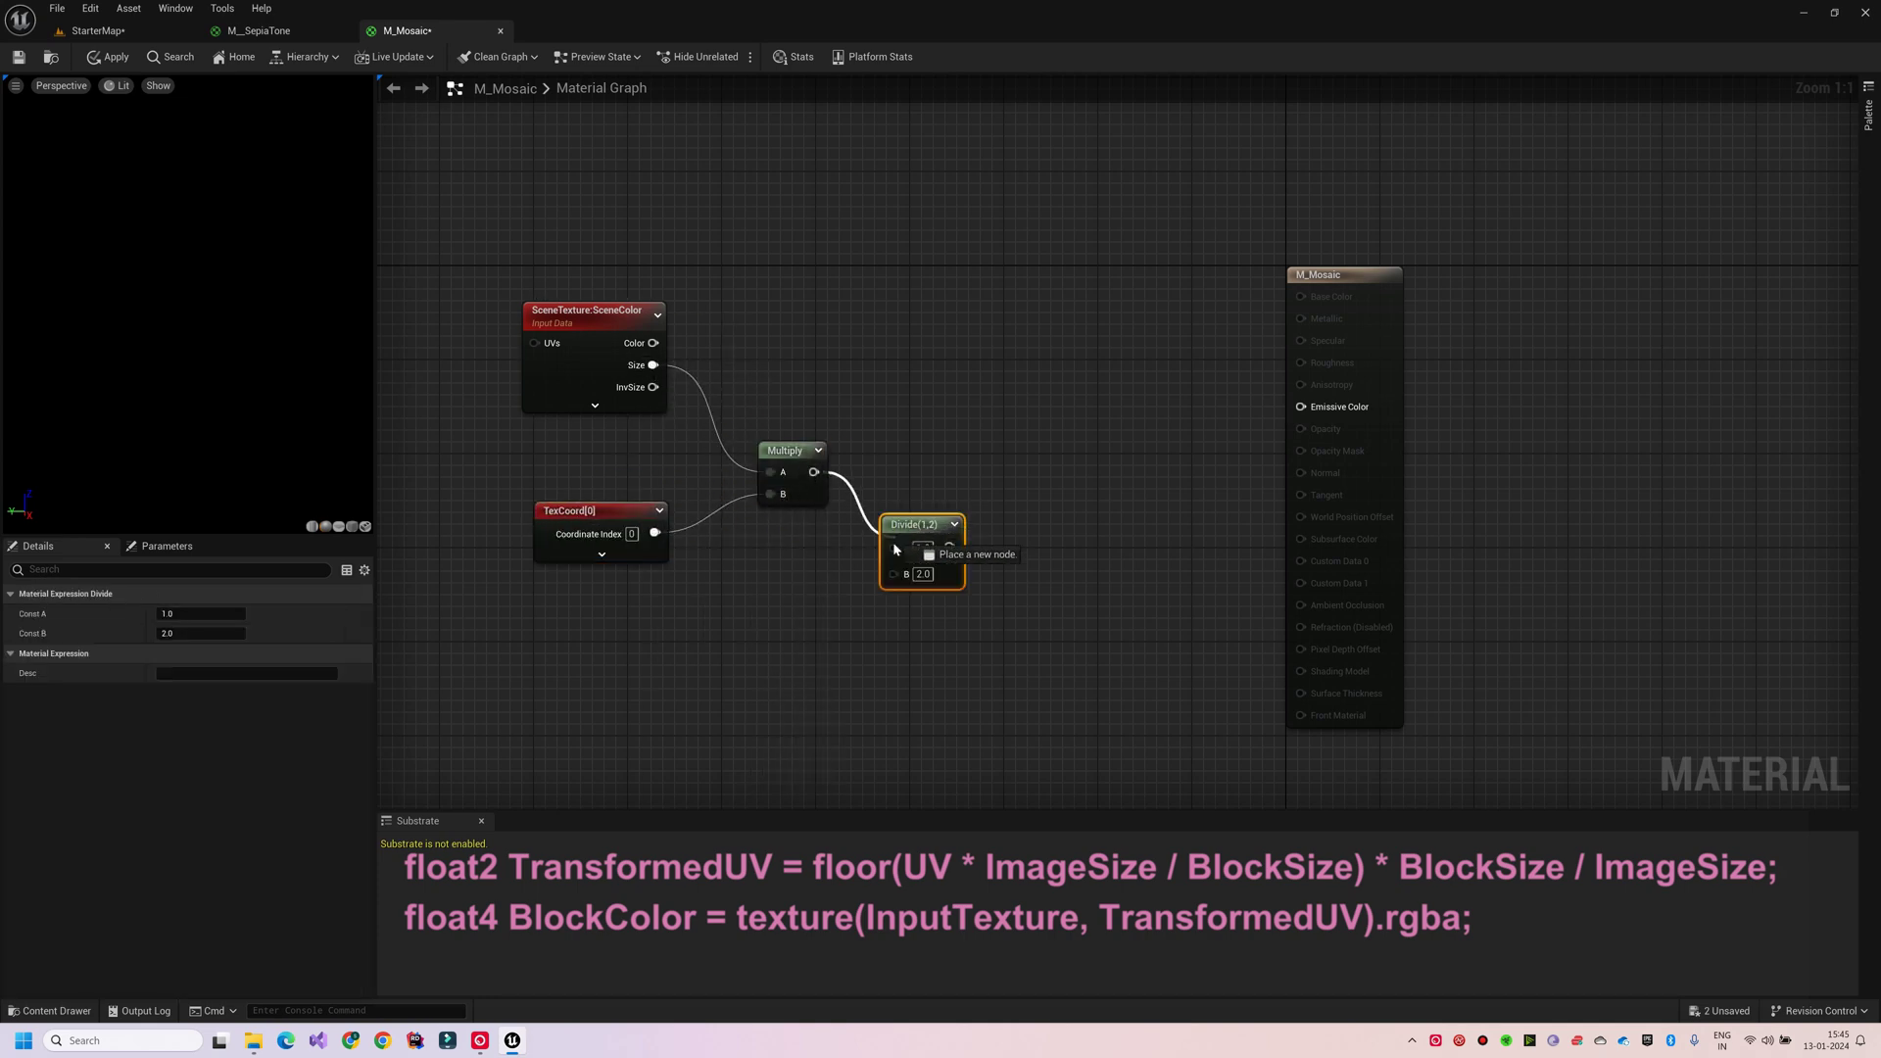
{"action": "key", "text": "1"}
{"action": "left_click", "coordinate": [664, 620]}
{"action": "right_click", "coordinate": [673, 641]}
{"action": "left_click", "coordinate": [706, 670]}
{"action": "type", "text": "BlockSize"}
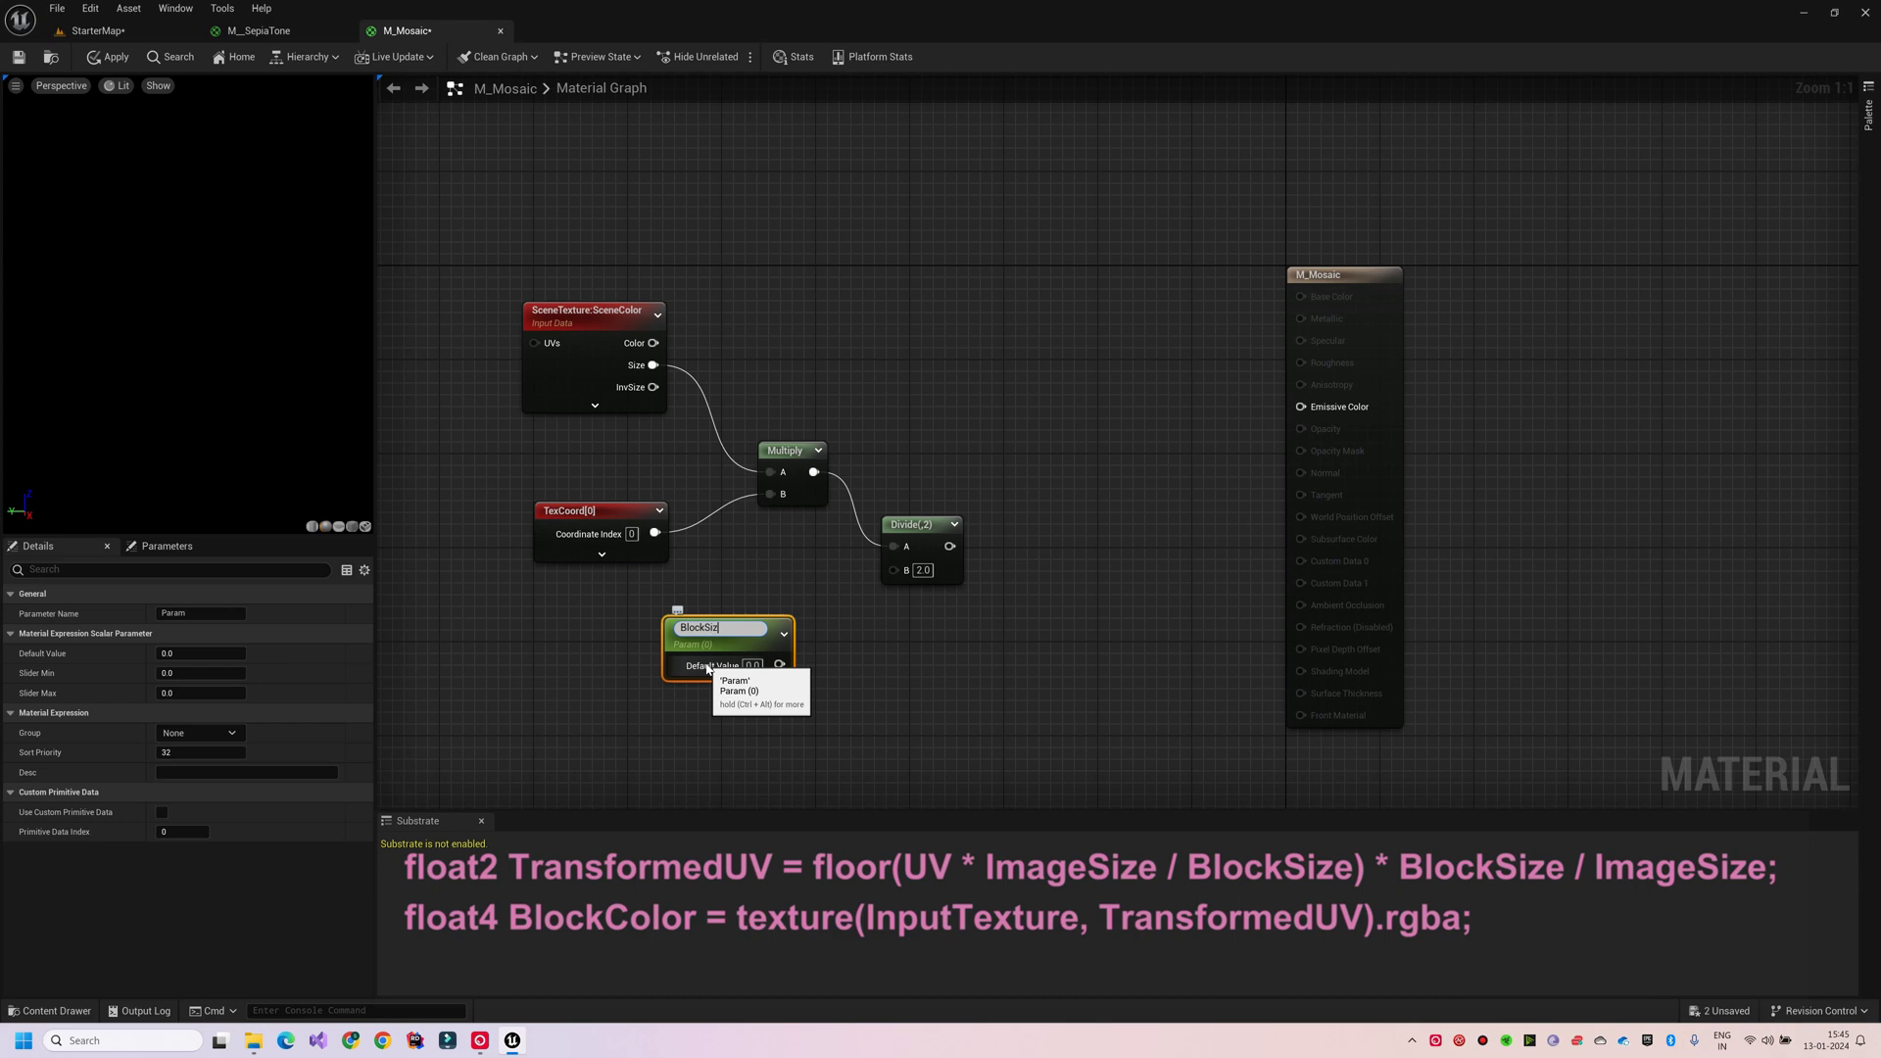
{"action": "key", "text": "Return"}
{"action": "left_click_drag", "start_coordinate": [907, 569], "coordinate": [903, 570]}
Set the SceneTexture node's Scene Texture Id to PostProcessInput0 and space it apart from the UV math nodes.
{"action": "left_click_drag", "start_coordinate": [975, 700], "coordinate": [525, 436]}
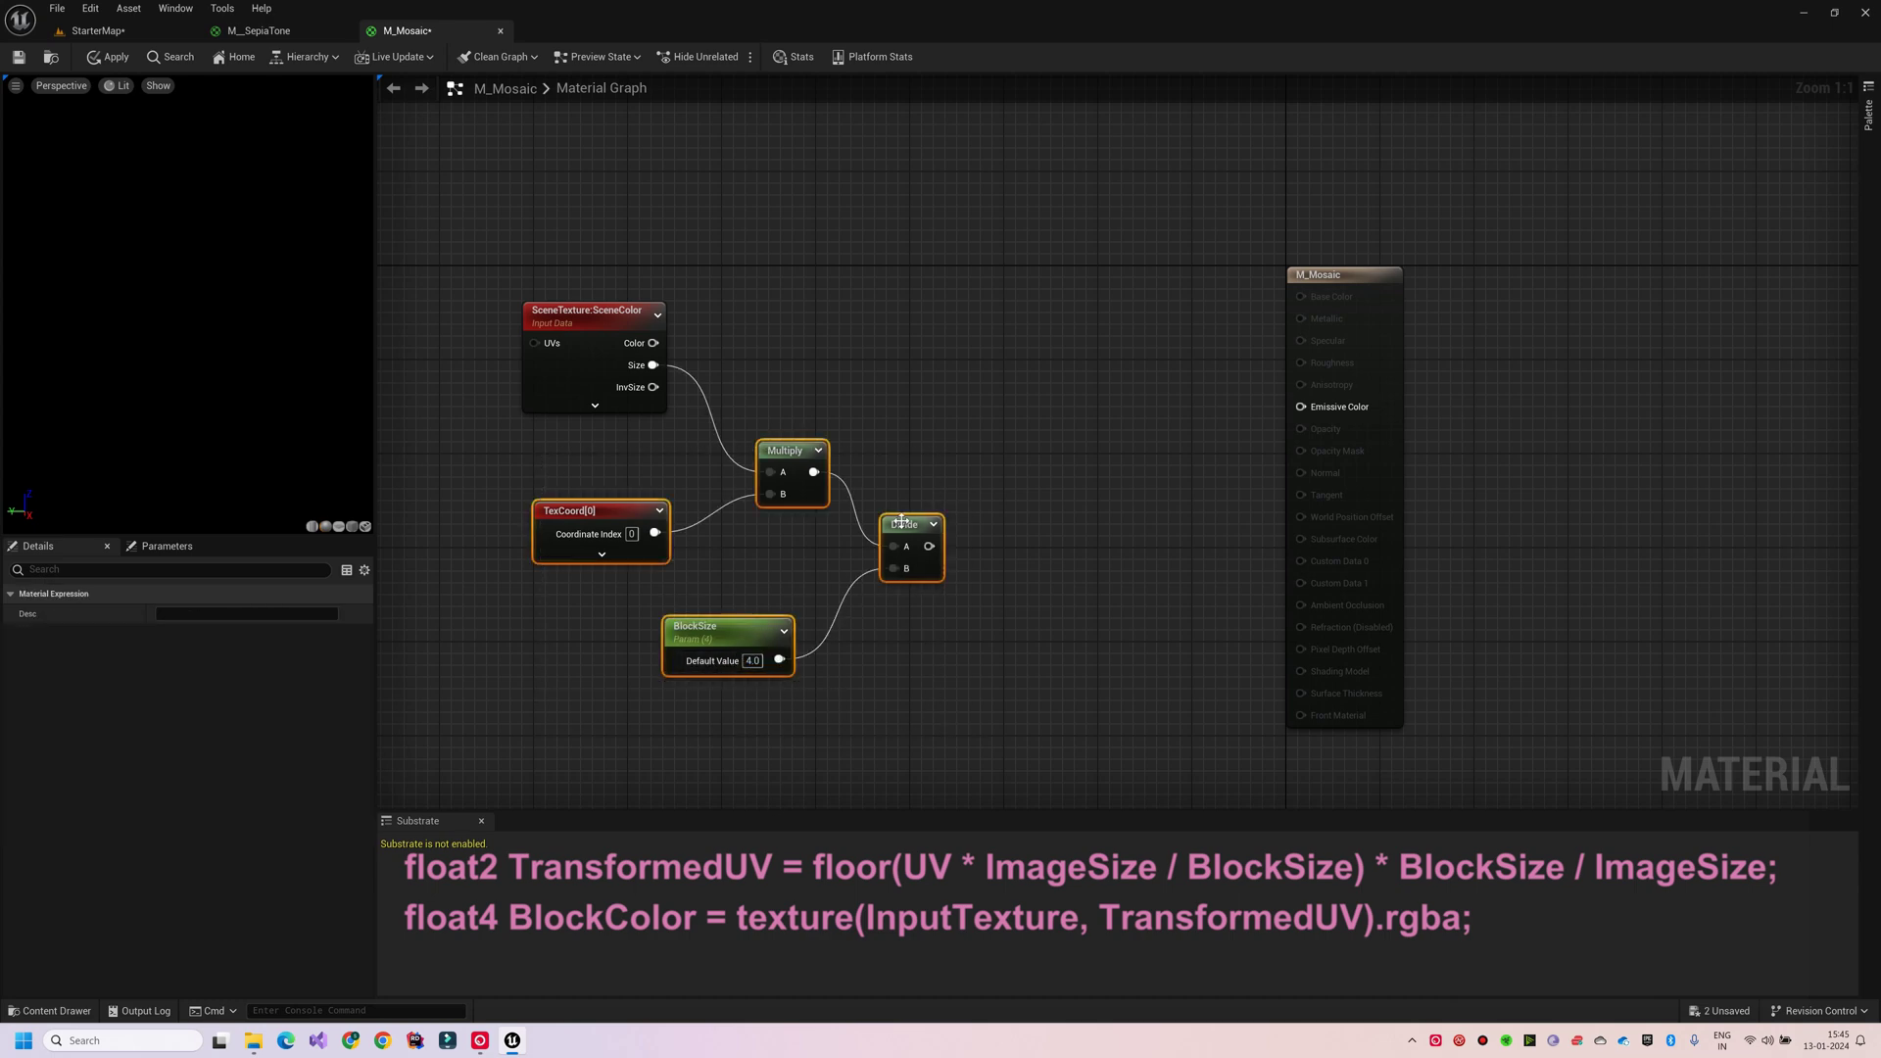
{"action": "left_click_drag", "start_coordinate": [899, 521], "coordinate": [810, 625]}
{"action": "left_click", "coordinate": [605, 320]}
{"action": "left_click", "coordinate": [228, 614]}
{"action": "left_click", "coordinate": [221, 828]}
{"action": "right_click_drag", "start_coordinate": [526, 559], "coordinate": [629, 504]}
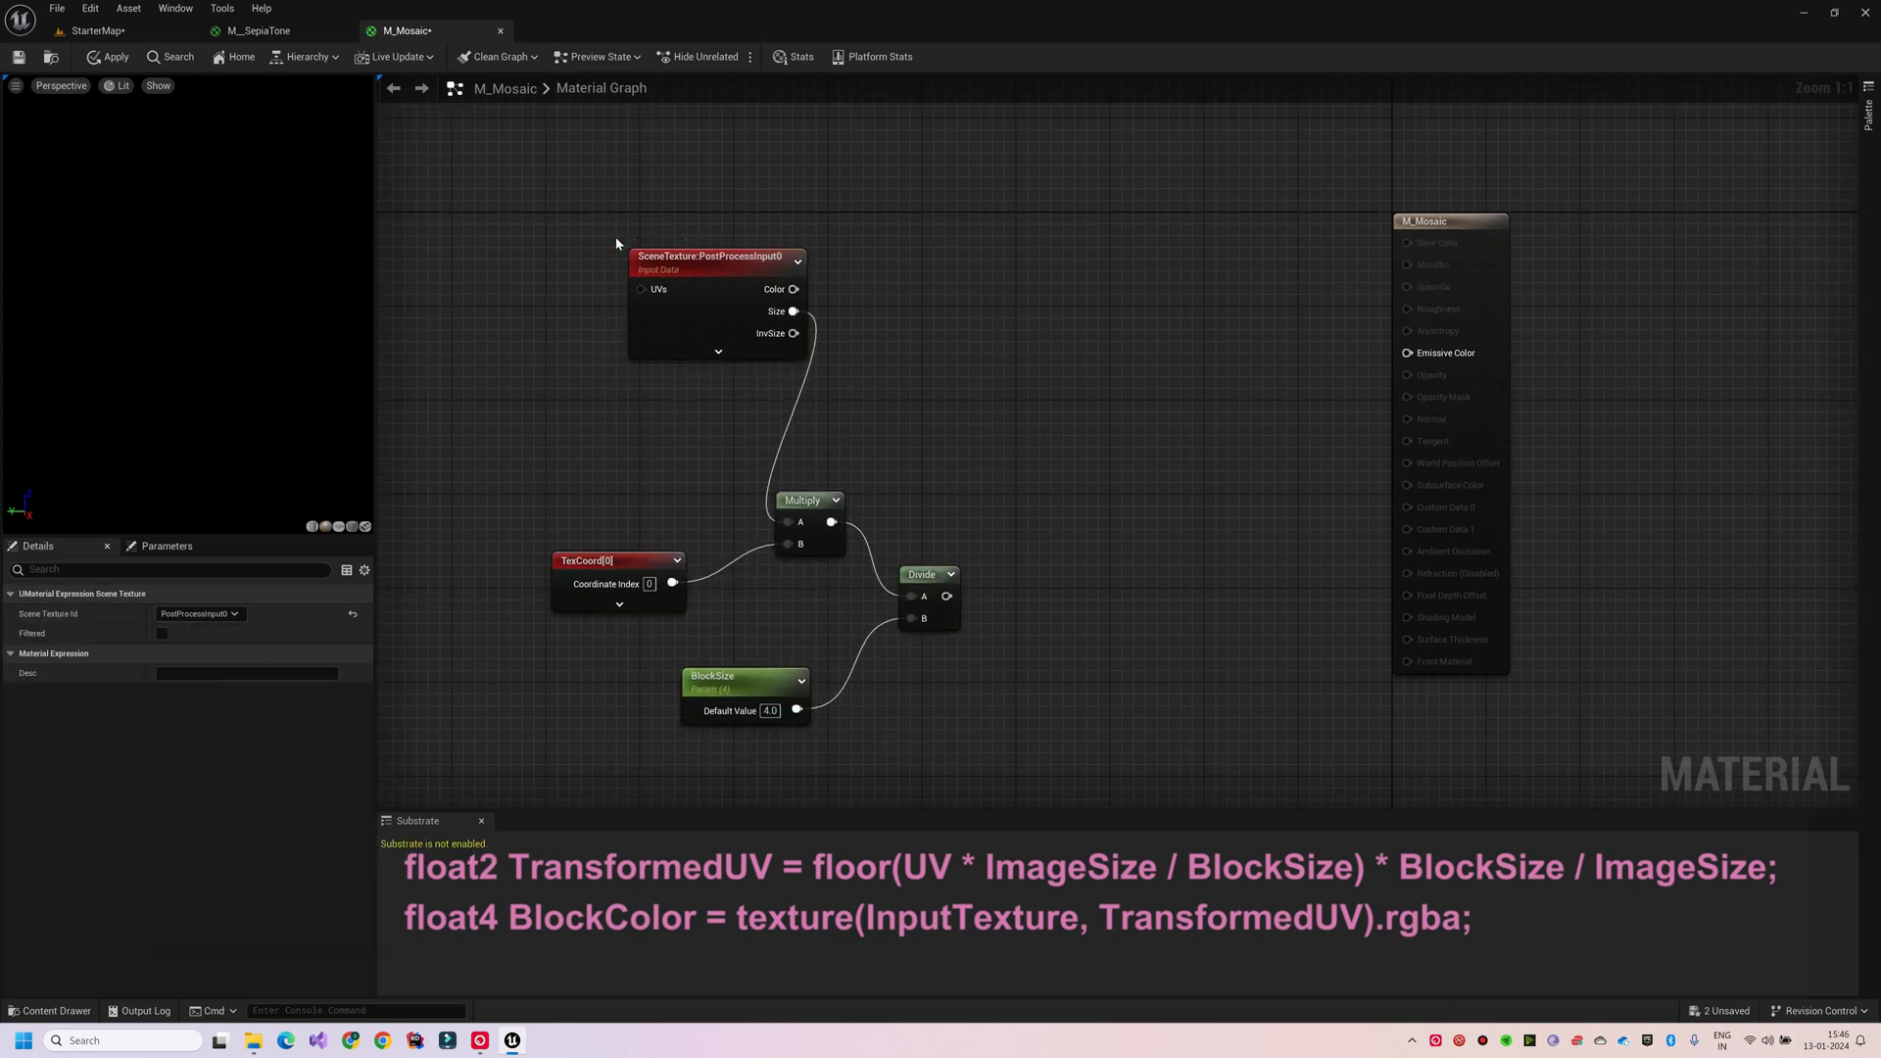
{"action": "left_click_drag", "start_coordinate": [666, 259], "coordinate": [537, 225]}
Add a Floor node fed by the Divide result.
{"action": "right_click_drag", "start_coordinate": [629, 743], "coordinate": [532, 598]}
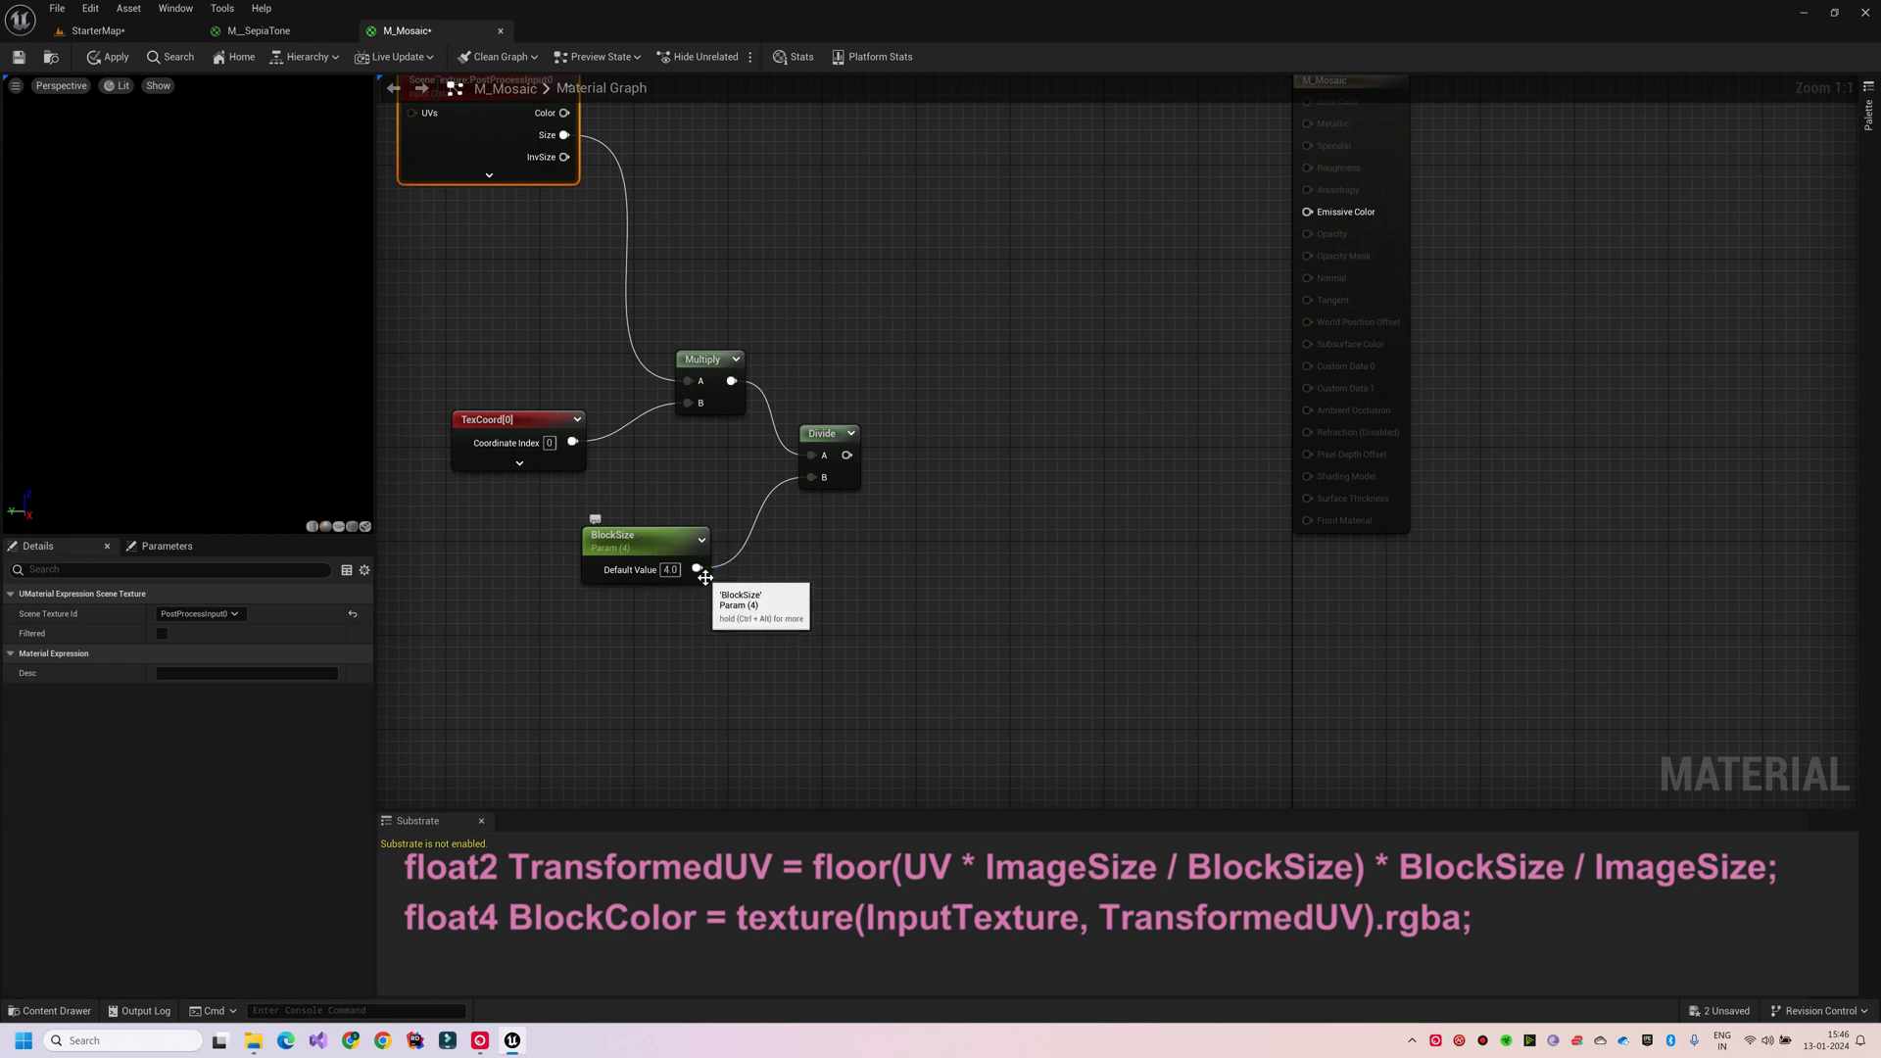
{"action": "left_click_drag", "start_coordinate": [847, 454], "coordinate": [935, 446]}
{"action": "type", "text": "floor"}
{"action": "key", "text": "Return"}
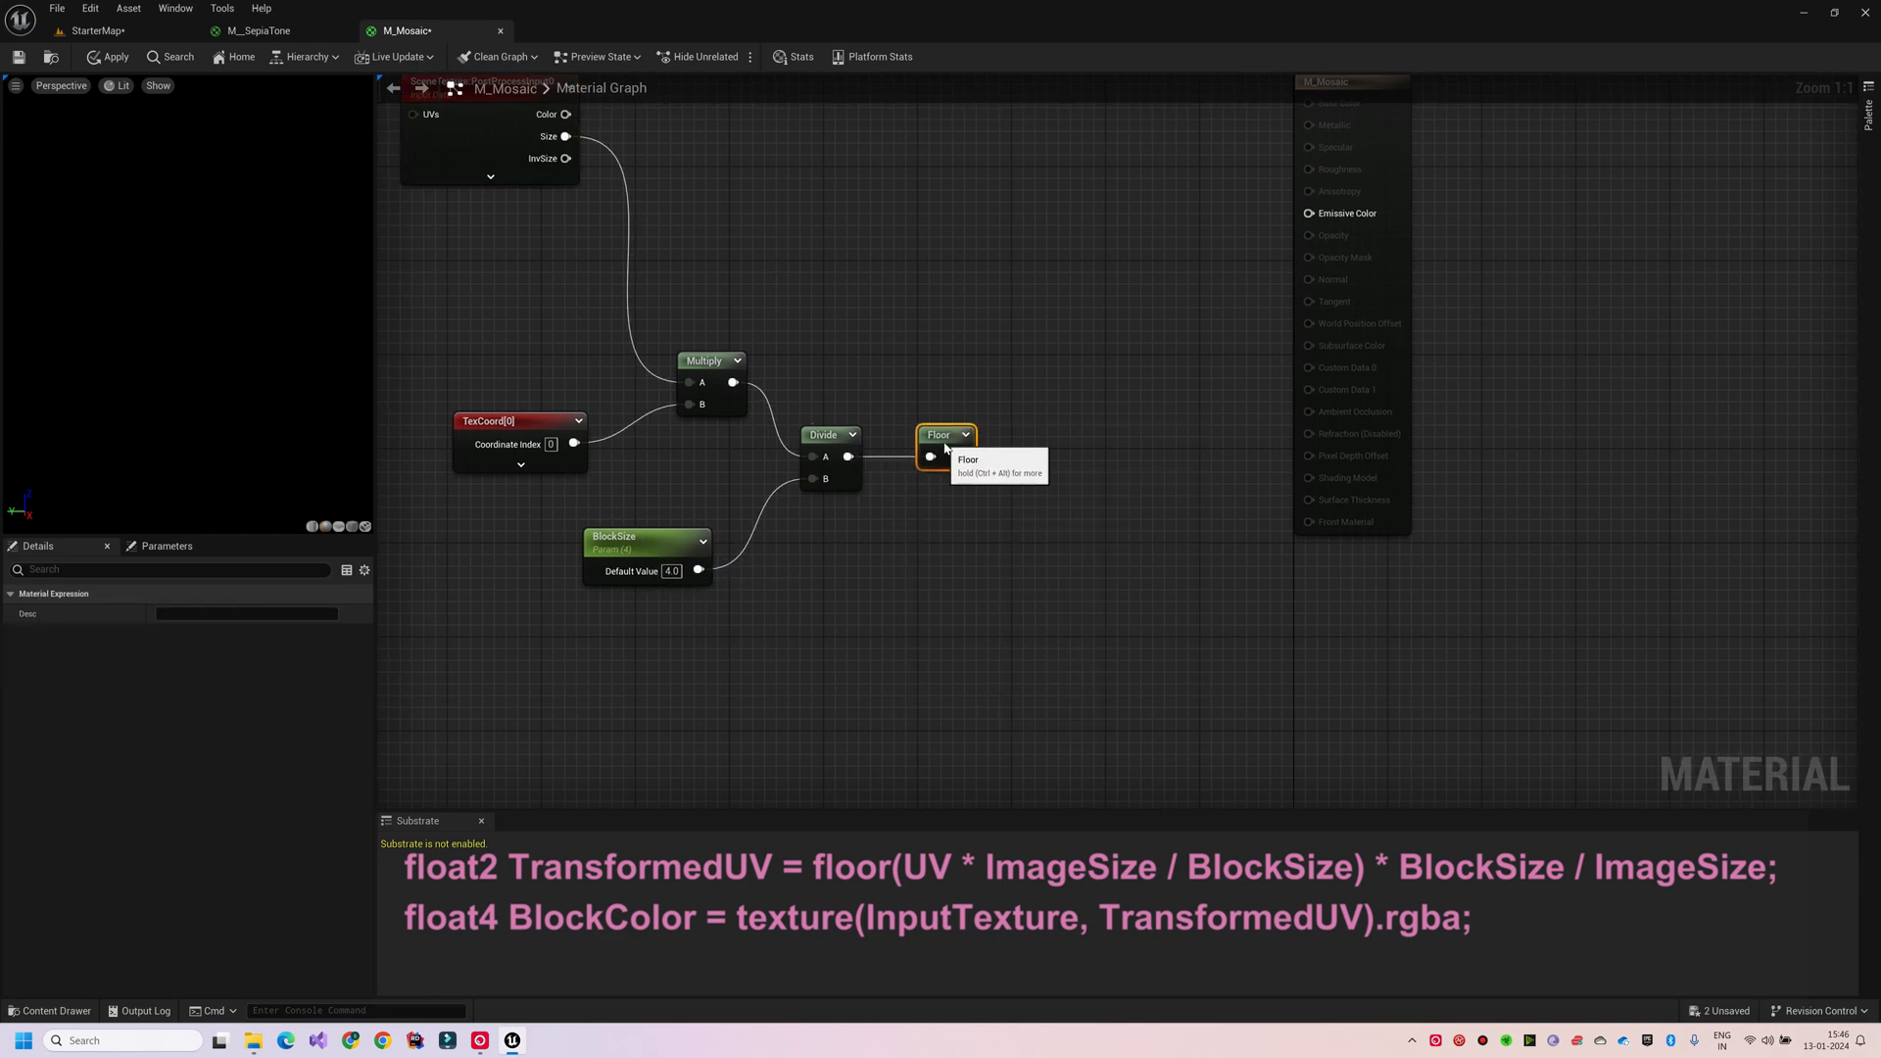
Add a second Multiply node, connecting the Floor result to A and the Divide result to B.
{"action": "right_click", "coordinate": [982, 507]}
{"action": "type", "text": "*"}
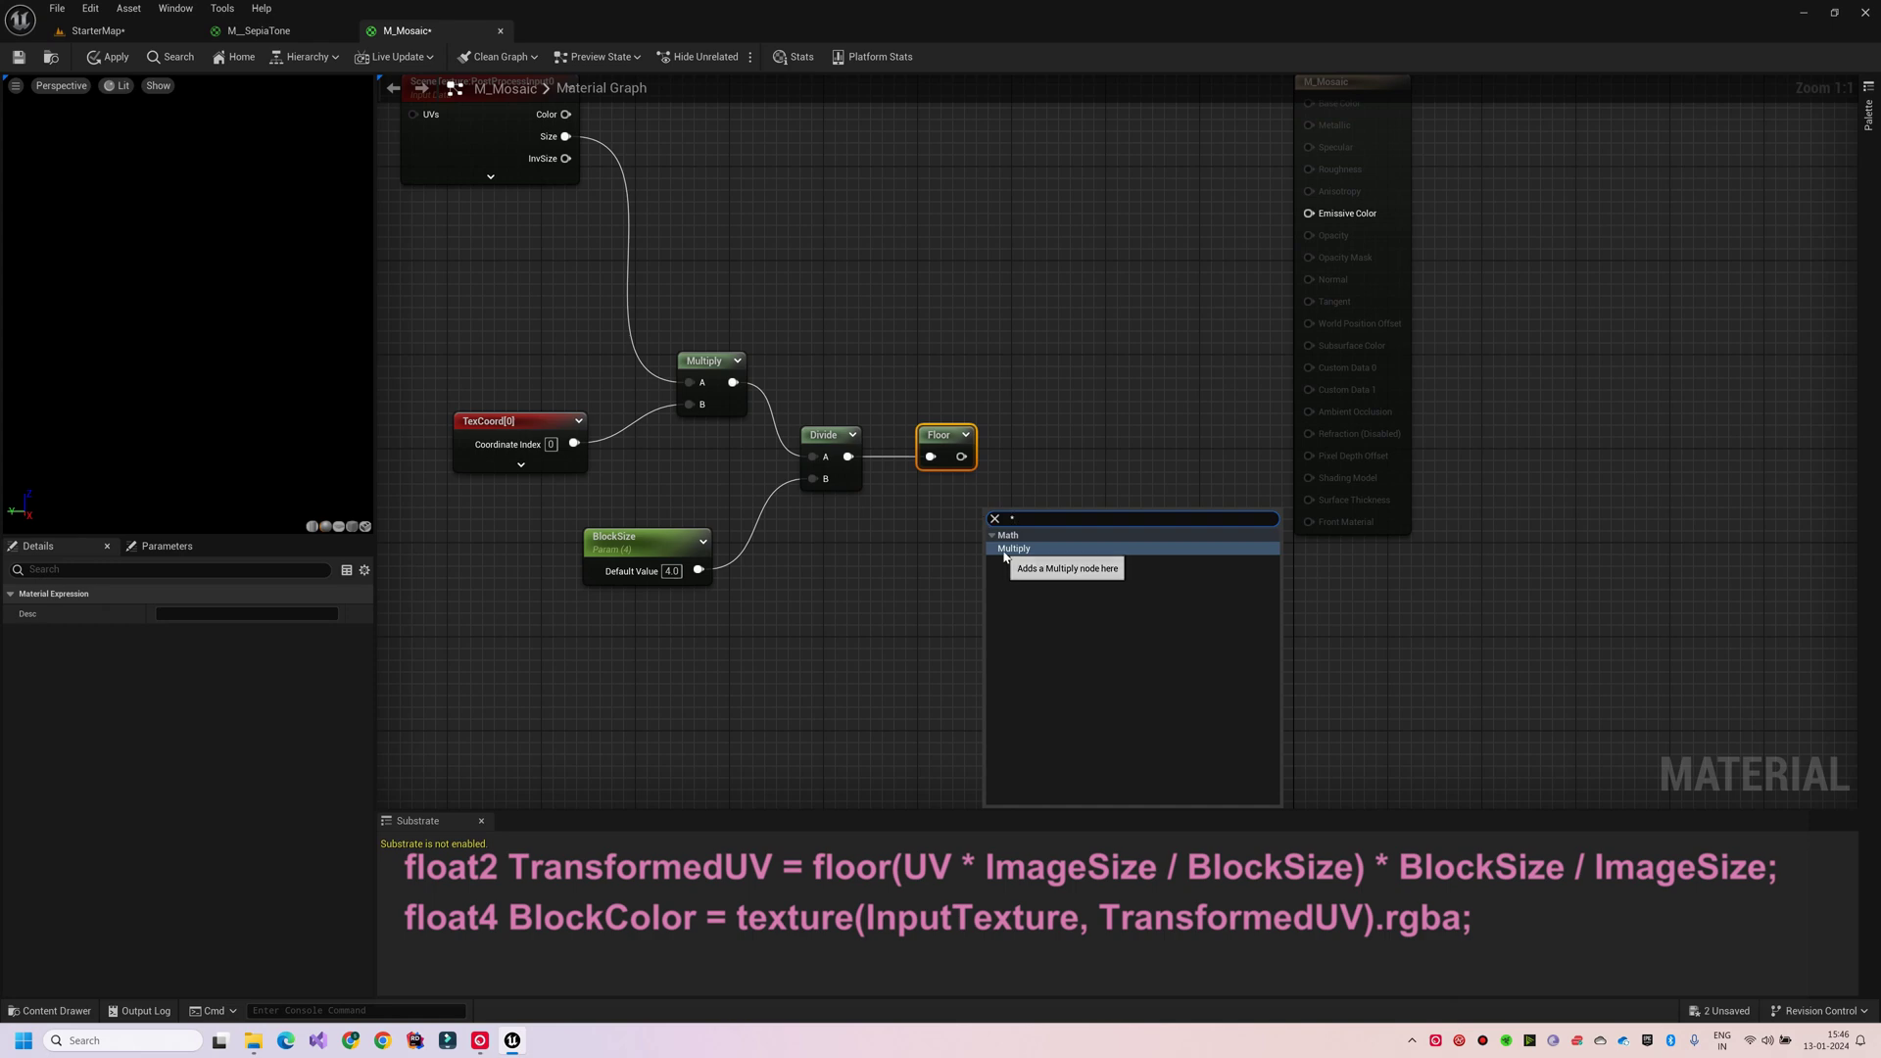
{"action": "left_click", "coordinate": [1002, 555]}
{"action": "left_click_drag", "start_coordinate": [958, 457], "coordinate": [995, 538]}
{"action": "left_click_drag", "start_coordinate": [1028, 520], "coordinate": [1057, 498]}
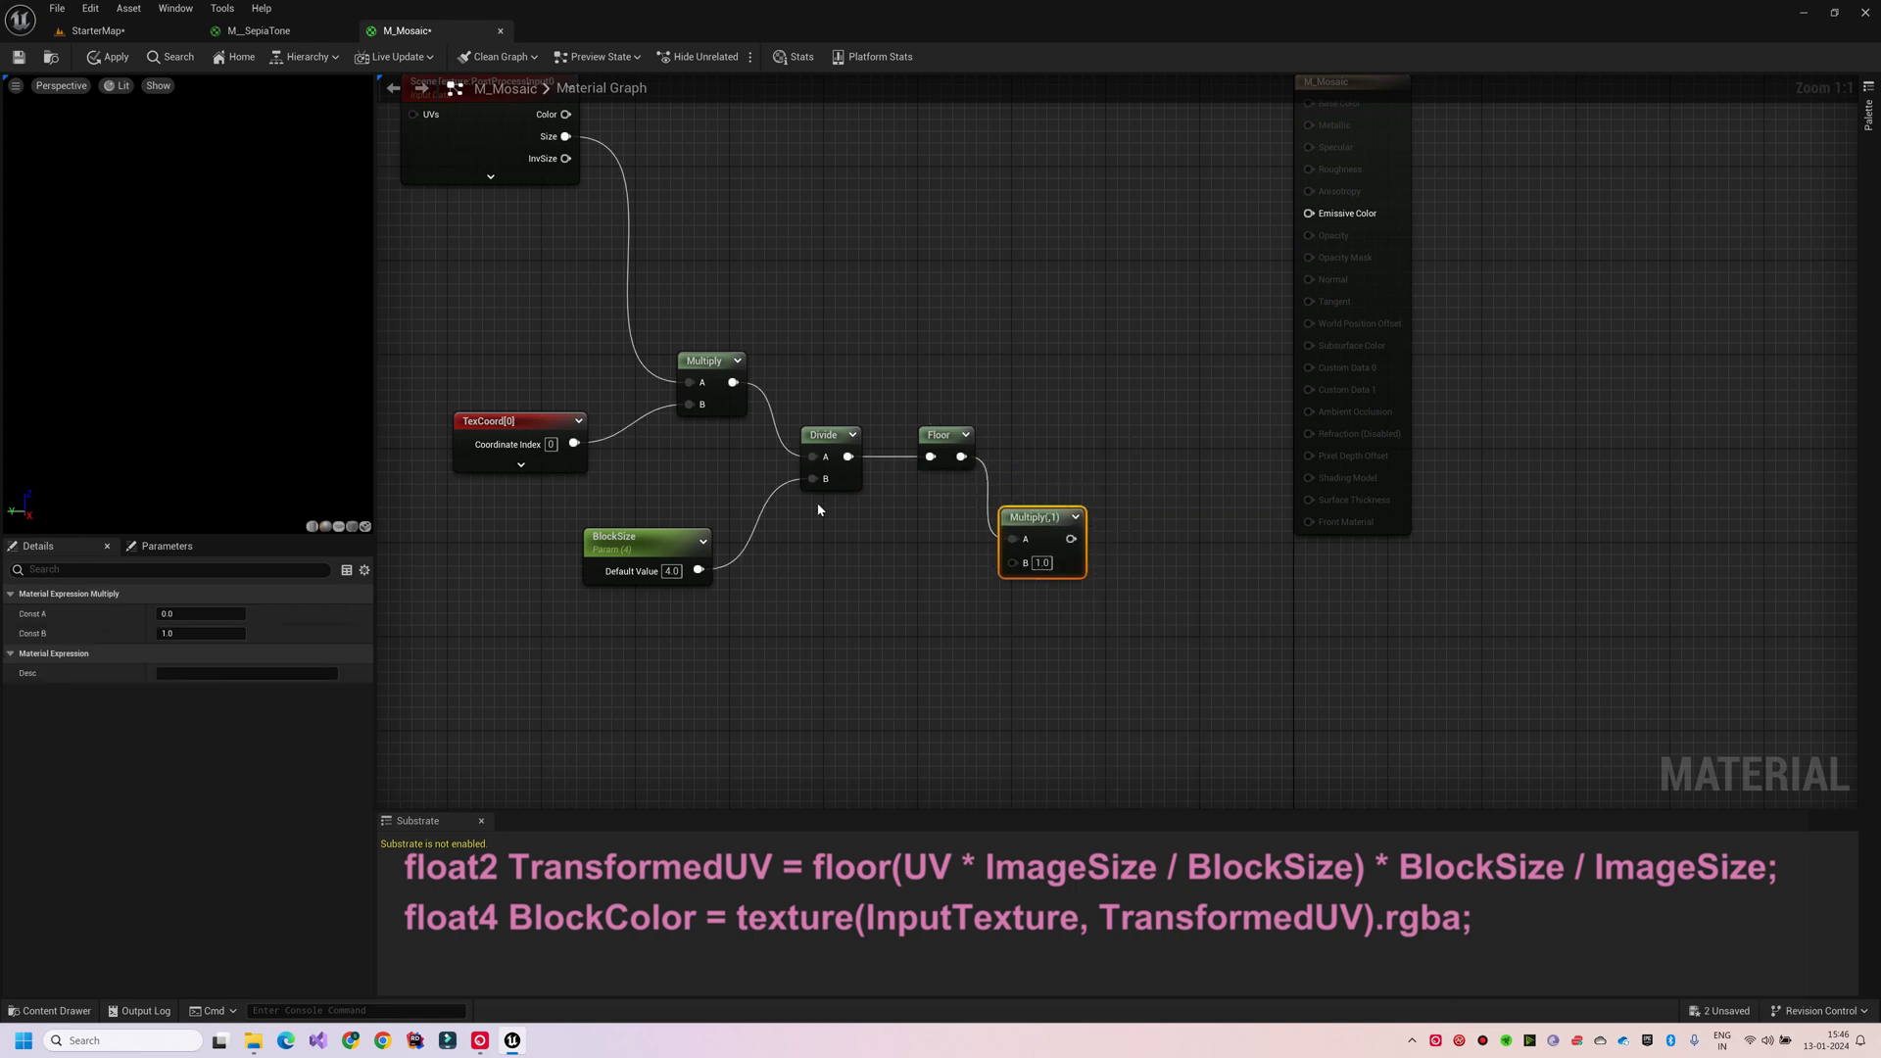
{"action": "left_click_drag", "start_coordinate": [888, 615], "coordinate": [1013, 562]}
{"action": "right_click_drag", "start_coordinate": [1013, 562], "coordinate": [879, 580]}
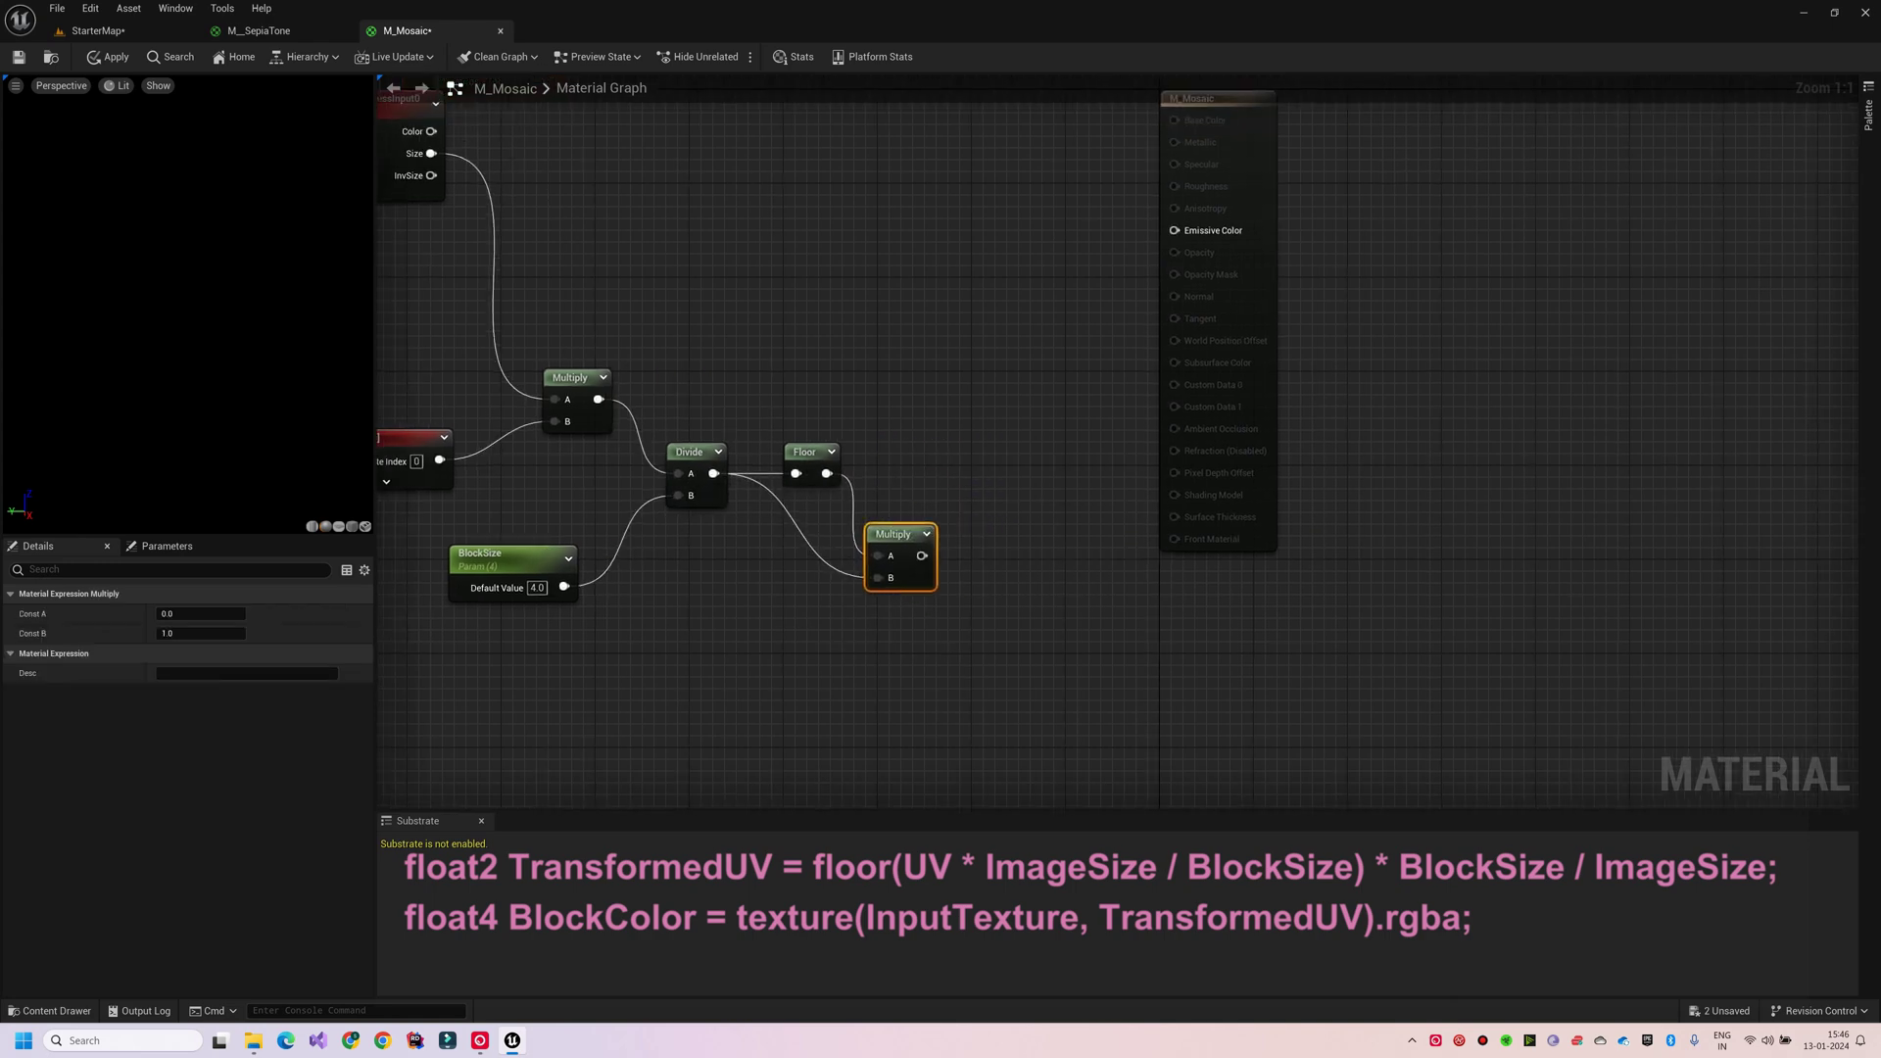
Add a second Divide node, connecting the second Multiply result to A and the SceneTexture's Size to B.
{"action": "left_click", "coordinate": [1008, 538]}
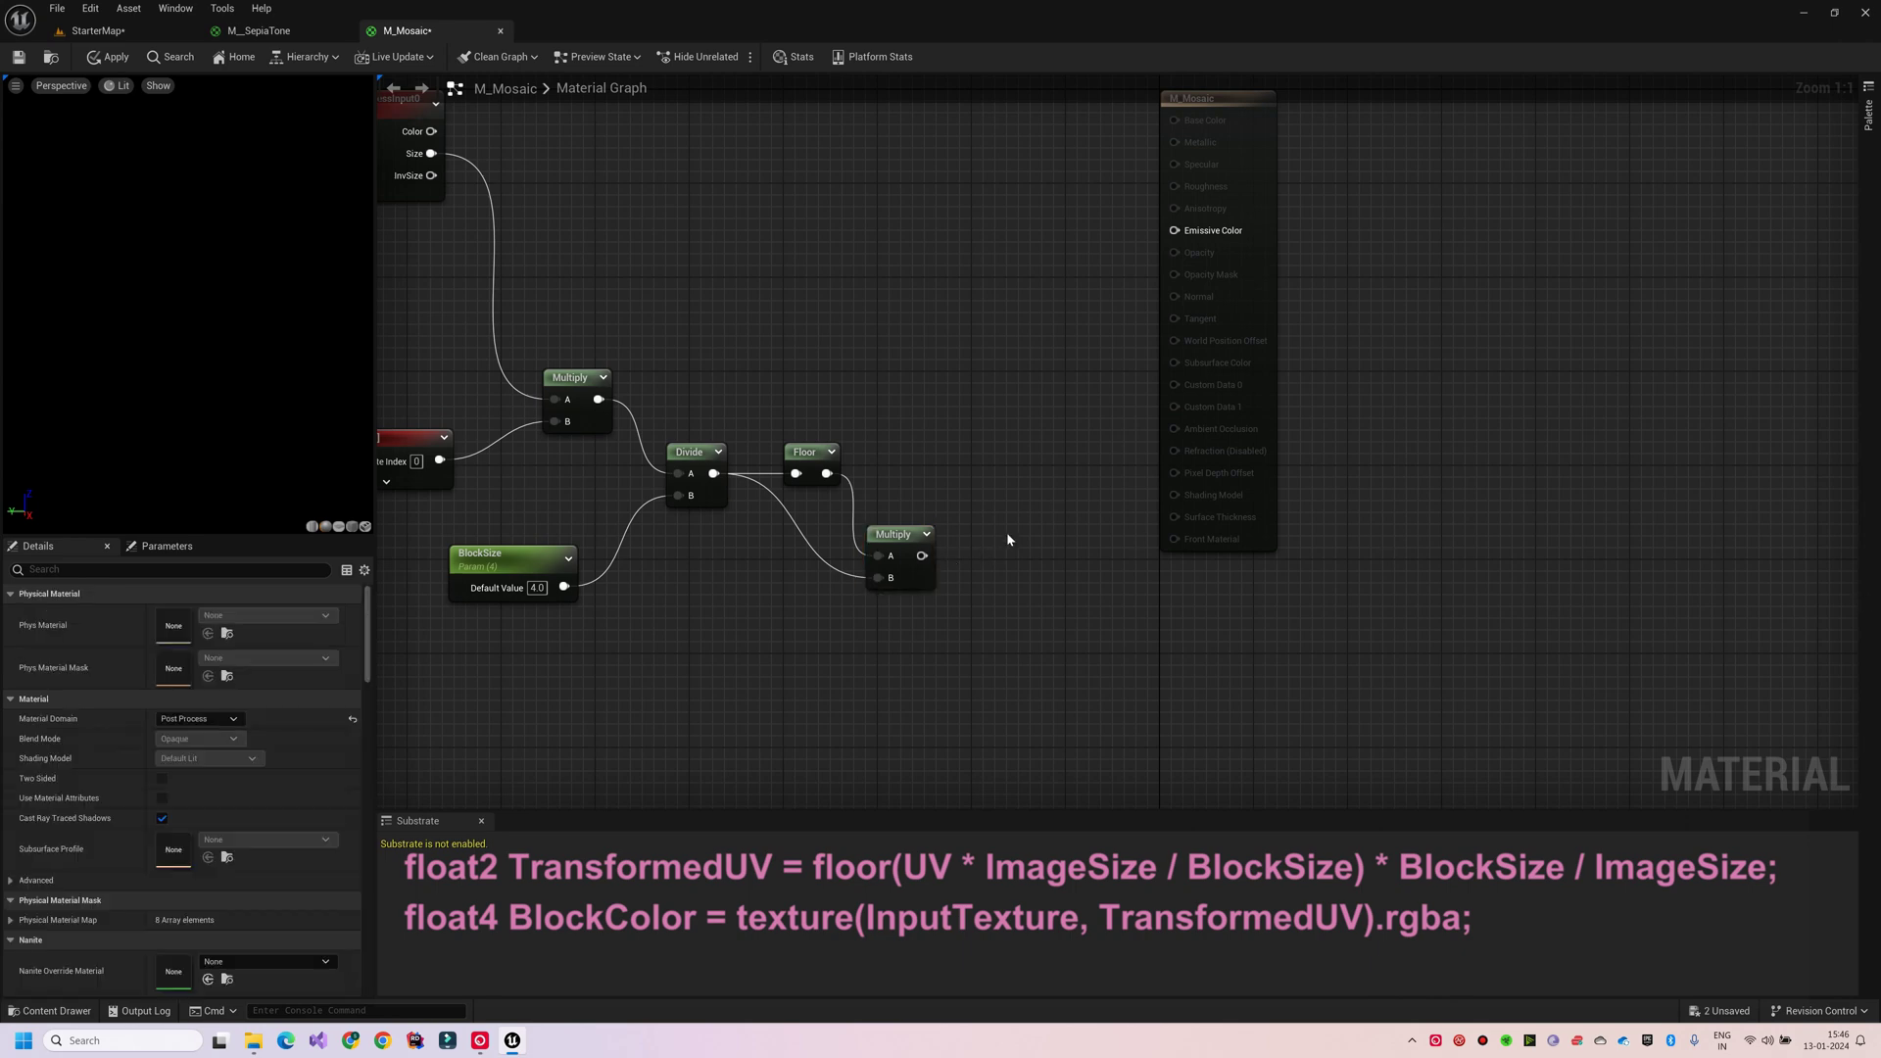
{"action": "key", "text": "d"}
{"action": "left_click", "coordinate": [1008, 538]}
{"action": "left_click_drag", "start_coordinate": [922, 555], "coordinate": [1025, 566]}
{"action": "left_click_drag", "start_coordinate": [1045, 549], "coordinate": [1029, 534]}
{"action": "scroll", "coordinate": [642, 343], "scroll_direction": "down", "scroll_amount": 2}
{"action": "left_click_drag", "start_coordinate": [486, 201], "coordinate": [921, 523]}
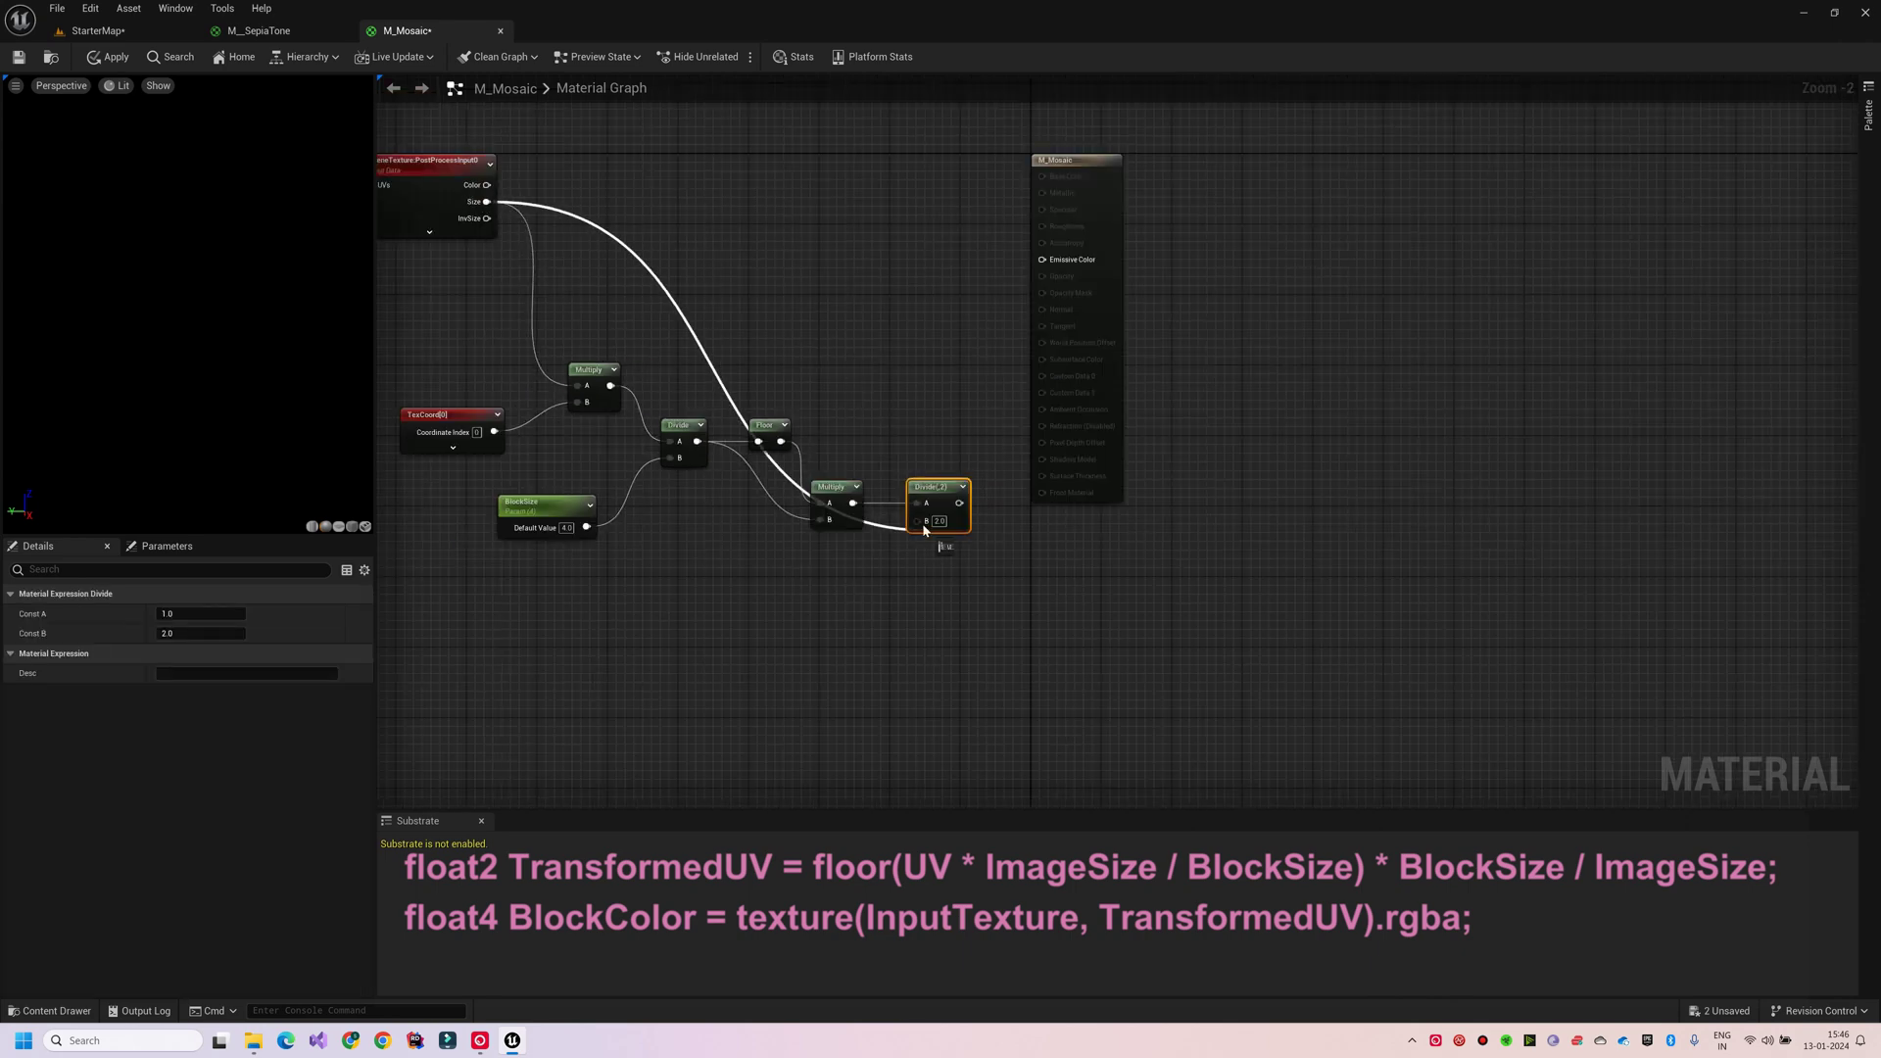
Move the M_Mosaic output node farther from the UV math chain and align the second Multiply node with Floor.
{"action": "right_click_drag", "start_coordinate": [985, 606], "coordinate": [894, 633]}
{"action": "left_click_drag", "start_coordinate": [1009, 259], "coordinate": [1191, 386]}
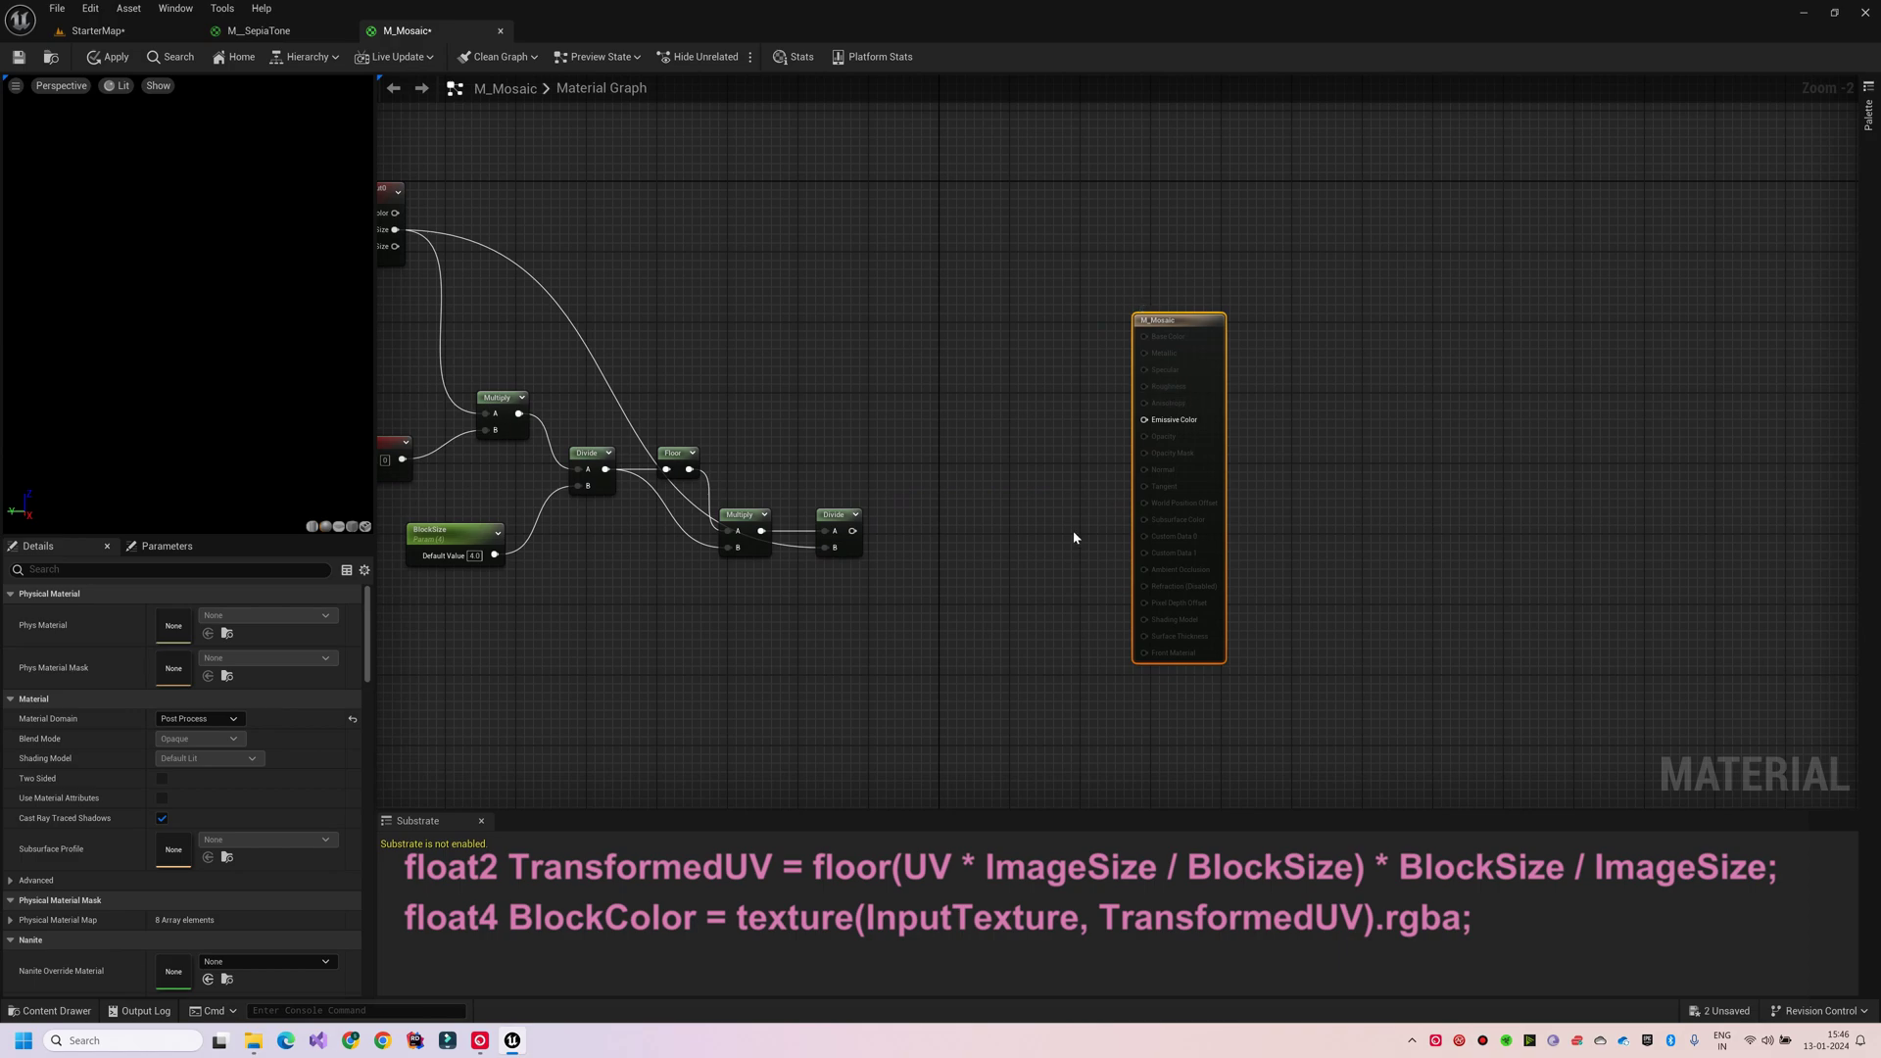
{"action": "left_click", "coordinate": [676, 454]}
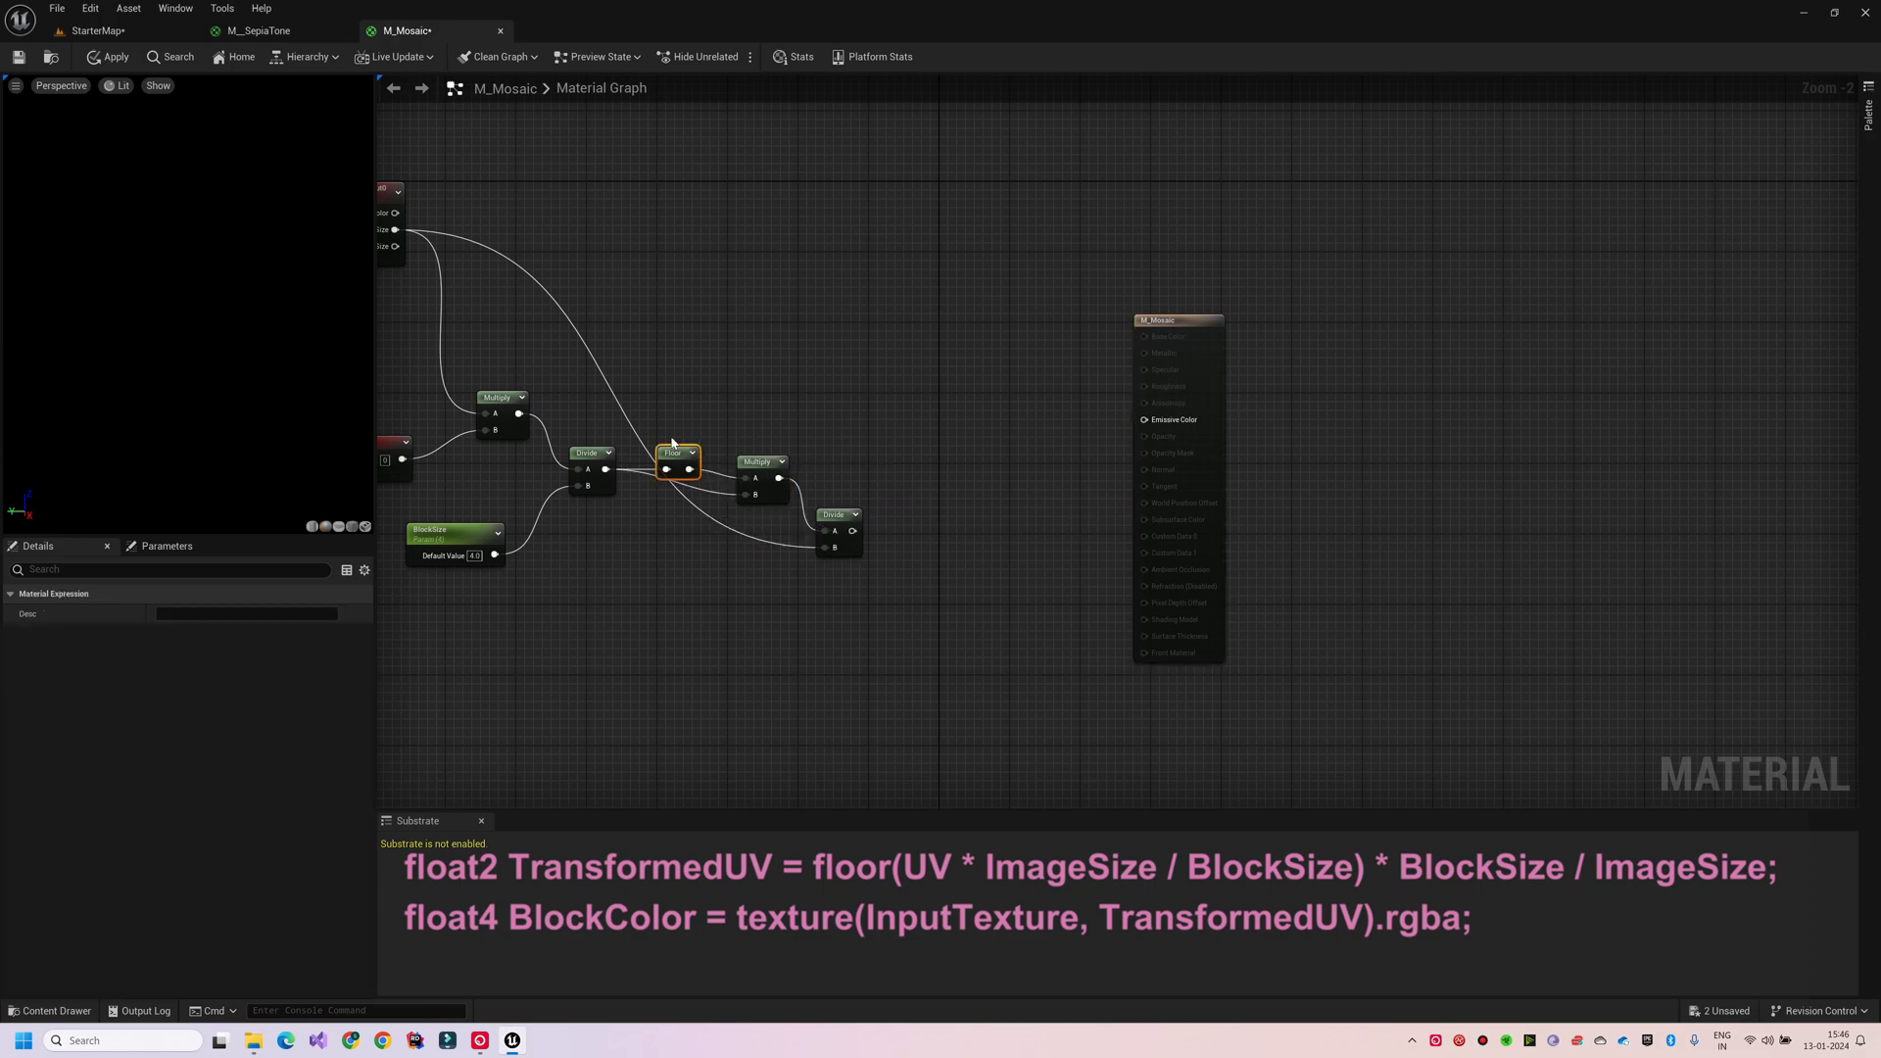
Add a ViewSize node and connect it to the first Multiply's A input in place of the SceneTexture's Size.
{"action": "scroll", "coordinate": [601, 140], "scroll_direction": "up", "scroll_amount": 2}
{"action": "right_click", "coordinate": [708, 359]}
{"action": "type", "text": "view"}
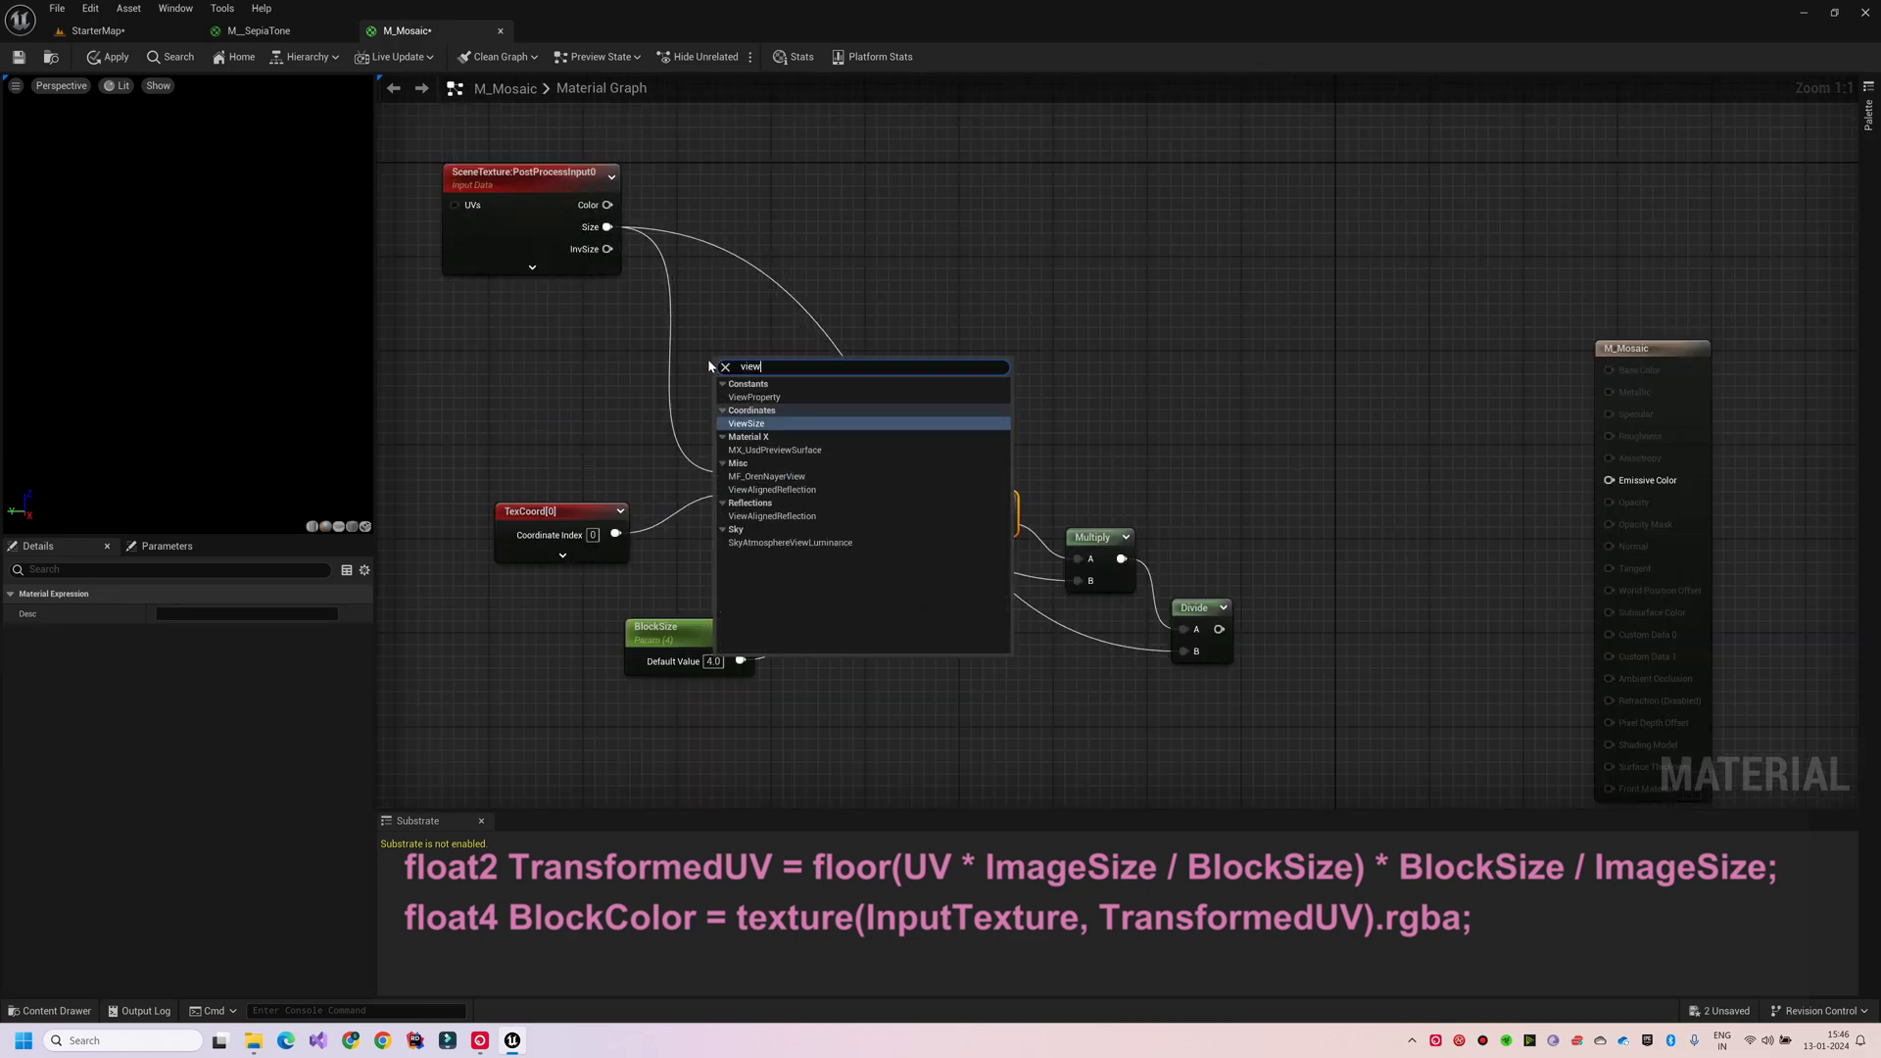
{"action": "key", "text": "Return"}
{"action": "left_click_drag", "start_coordinate": [745, 364], "coordinate": [731, 473]}
Duplicate the ViewSize node and connect the copy to the final Divide's B input.
{"action": "key", "text": "ctrl+c"}
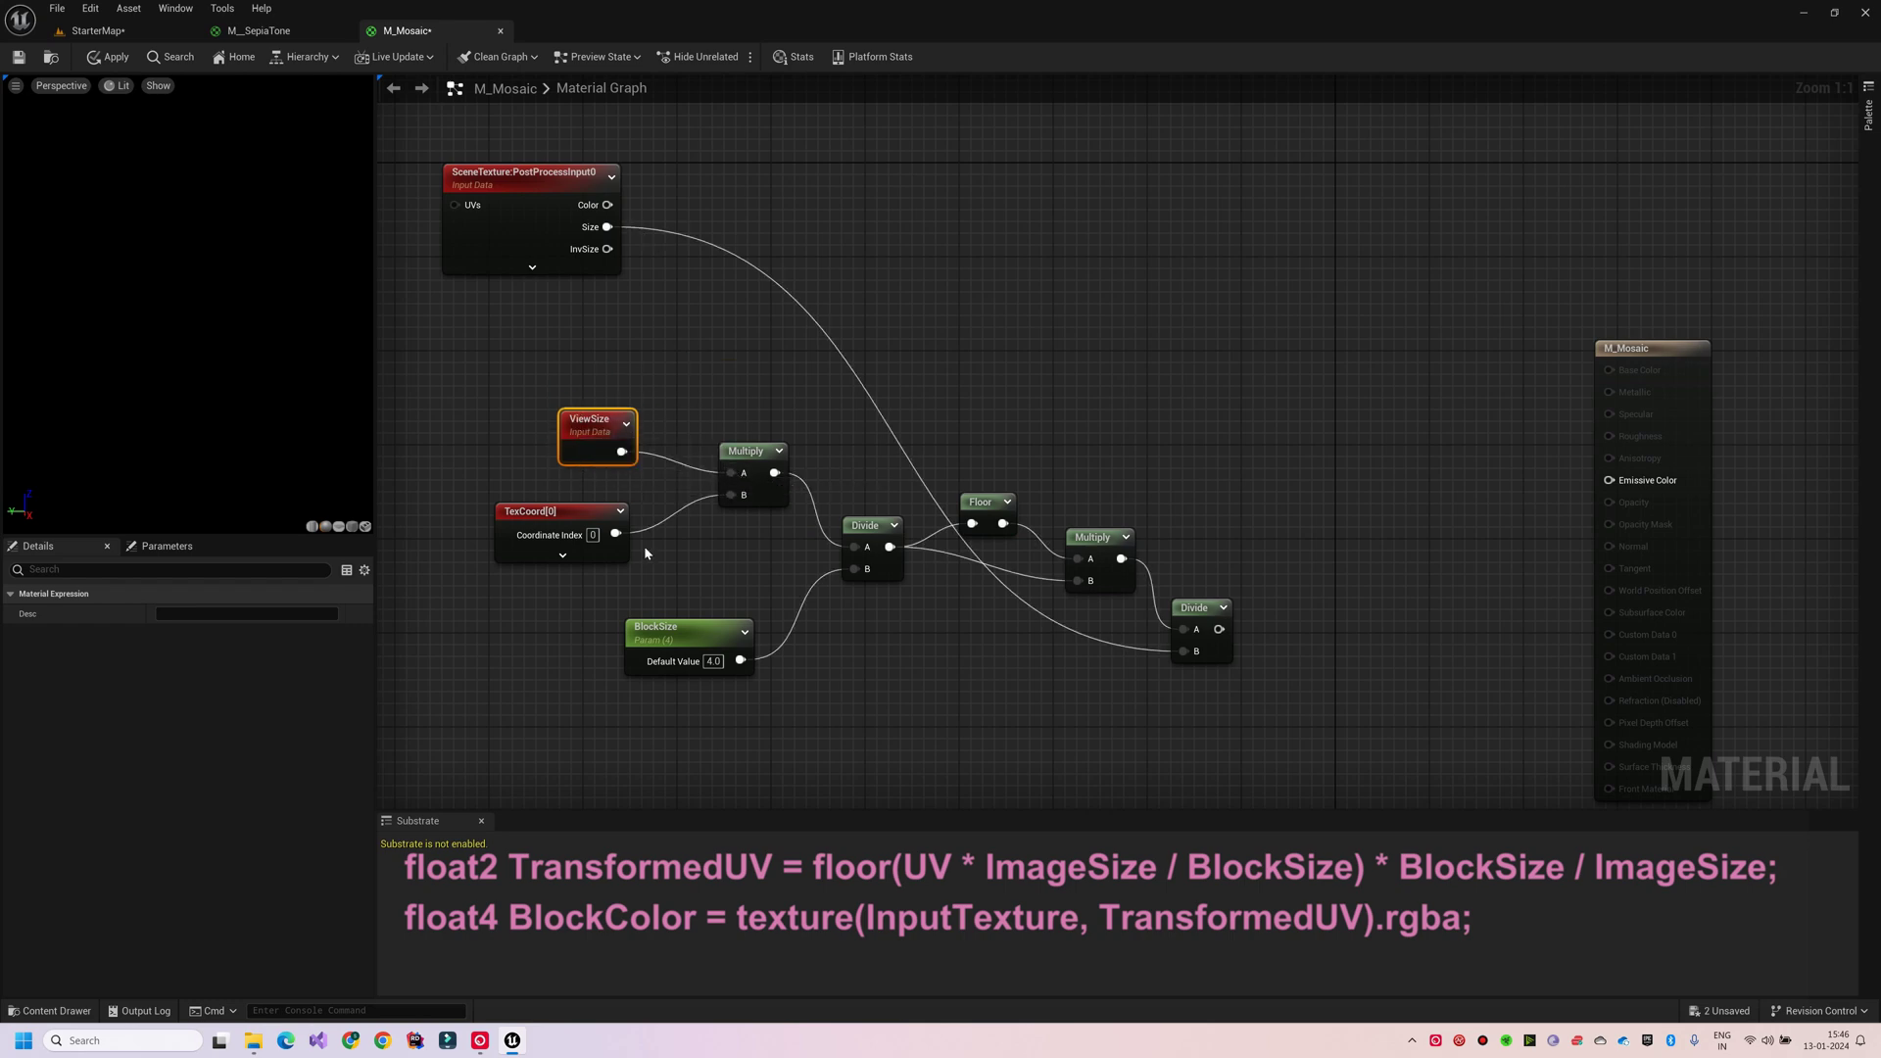
{"action": "key", "text": "ctrl+v"}
{"action": "left_click_drag", "start_coordinate": [1011, 675], "coordinate": [1184, 653]}
{"action": "right_click_drag", "start_coordinate": [1111, 679], "coordinate": [1019, 617]}
Reposition the SceneTexture node between the final Divide and the M_Mosaic output, spacing the output node farther away.
{"action": "scroll", "coordinate": [1009, 613], "scroll_direction": "down", "scroll_amount": 2}
{"action": "left_click_drag", "start_coordinate": [582, 246], "coordinate": [1046, 344]}
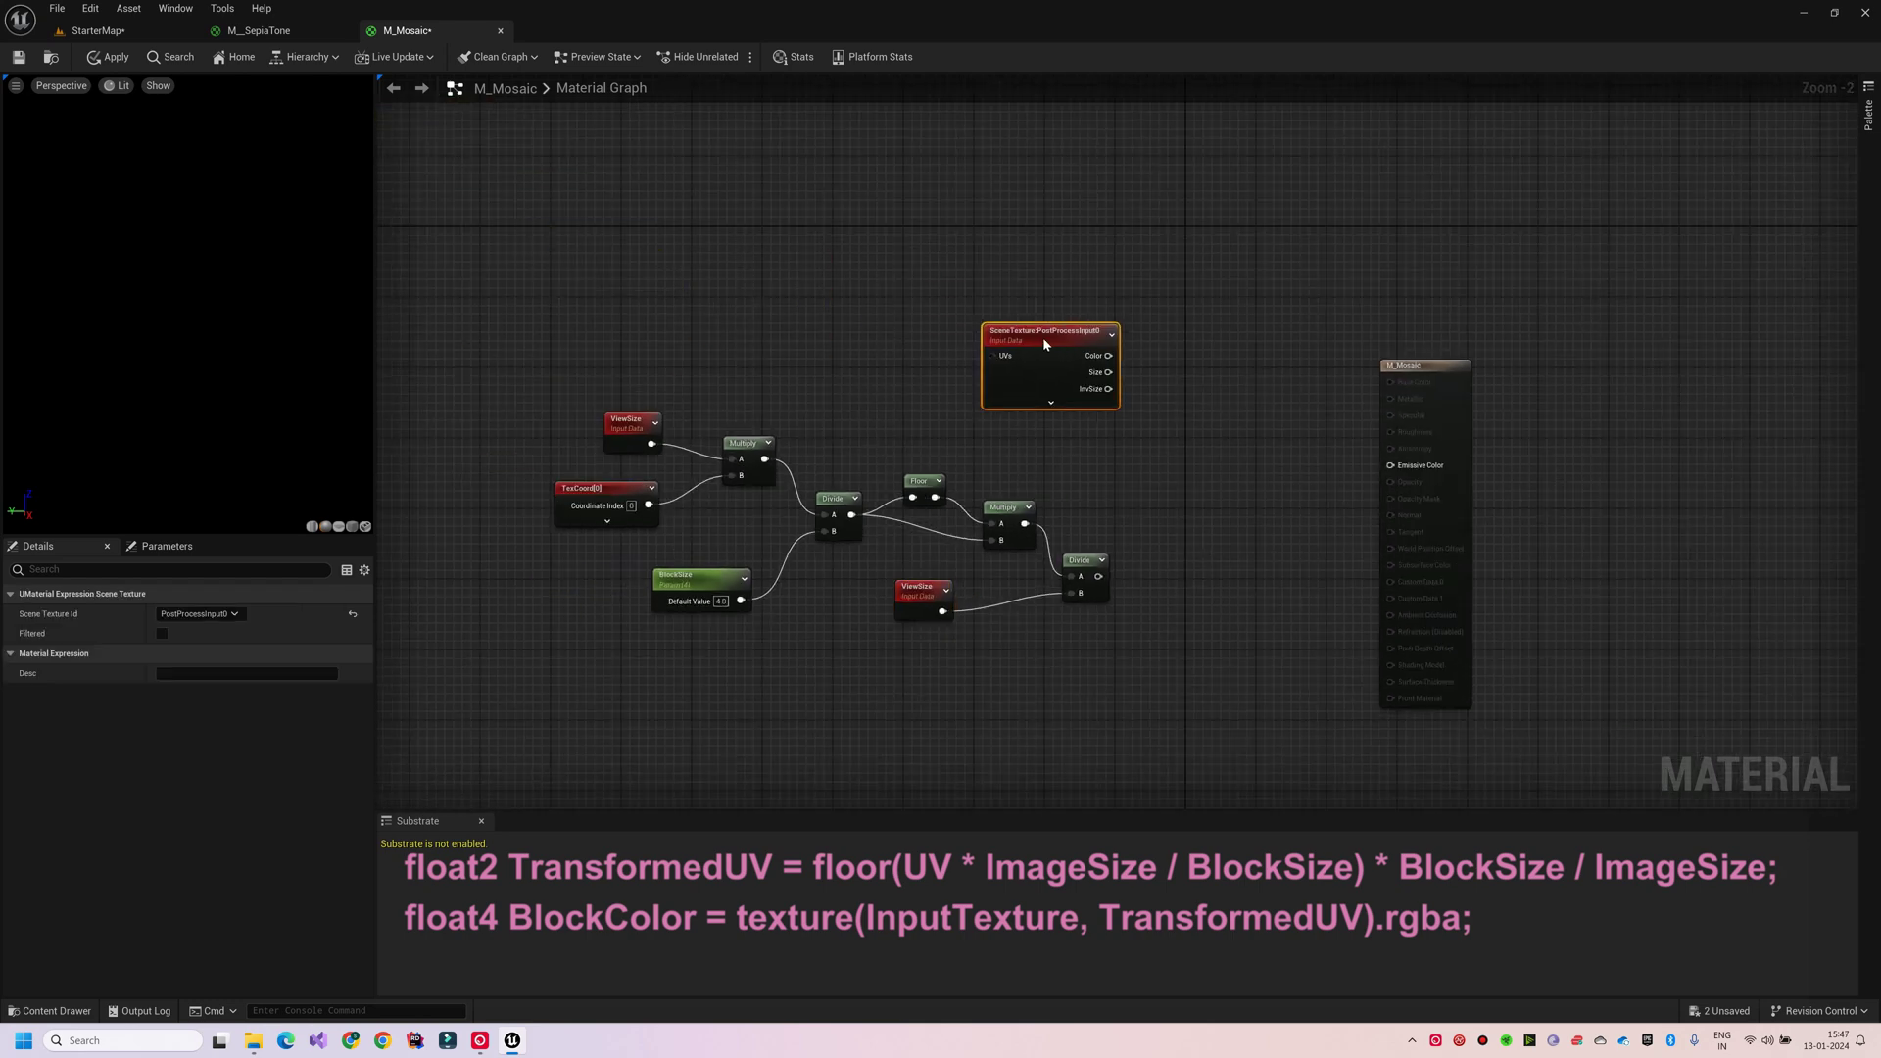
{"action": "right_click_drag", "start_coordinate": [1108, 675], "coordinate": [936, 625]}
{"action": "left_click_drag", "start_coordinate": [1254, 316], "coordinate": [1341, 262]}
{"action": "scroll", "coordinate": [1016, 196], "scroll_direction": "up", "scroll_amount": 2}
{"action": "left_click_drag", "start_coordinate": [802, 326], "coordinate": [1099, 595]}
{"action": "right_click_drag", "start_coordinate": [974, 757], "coordinate": [920, 661]}
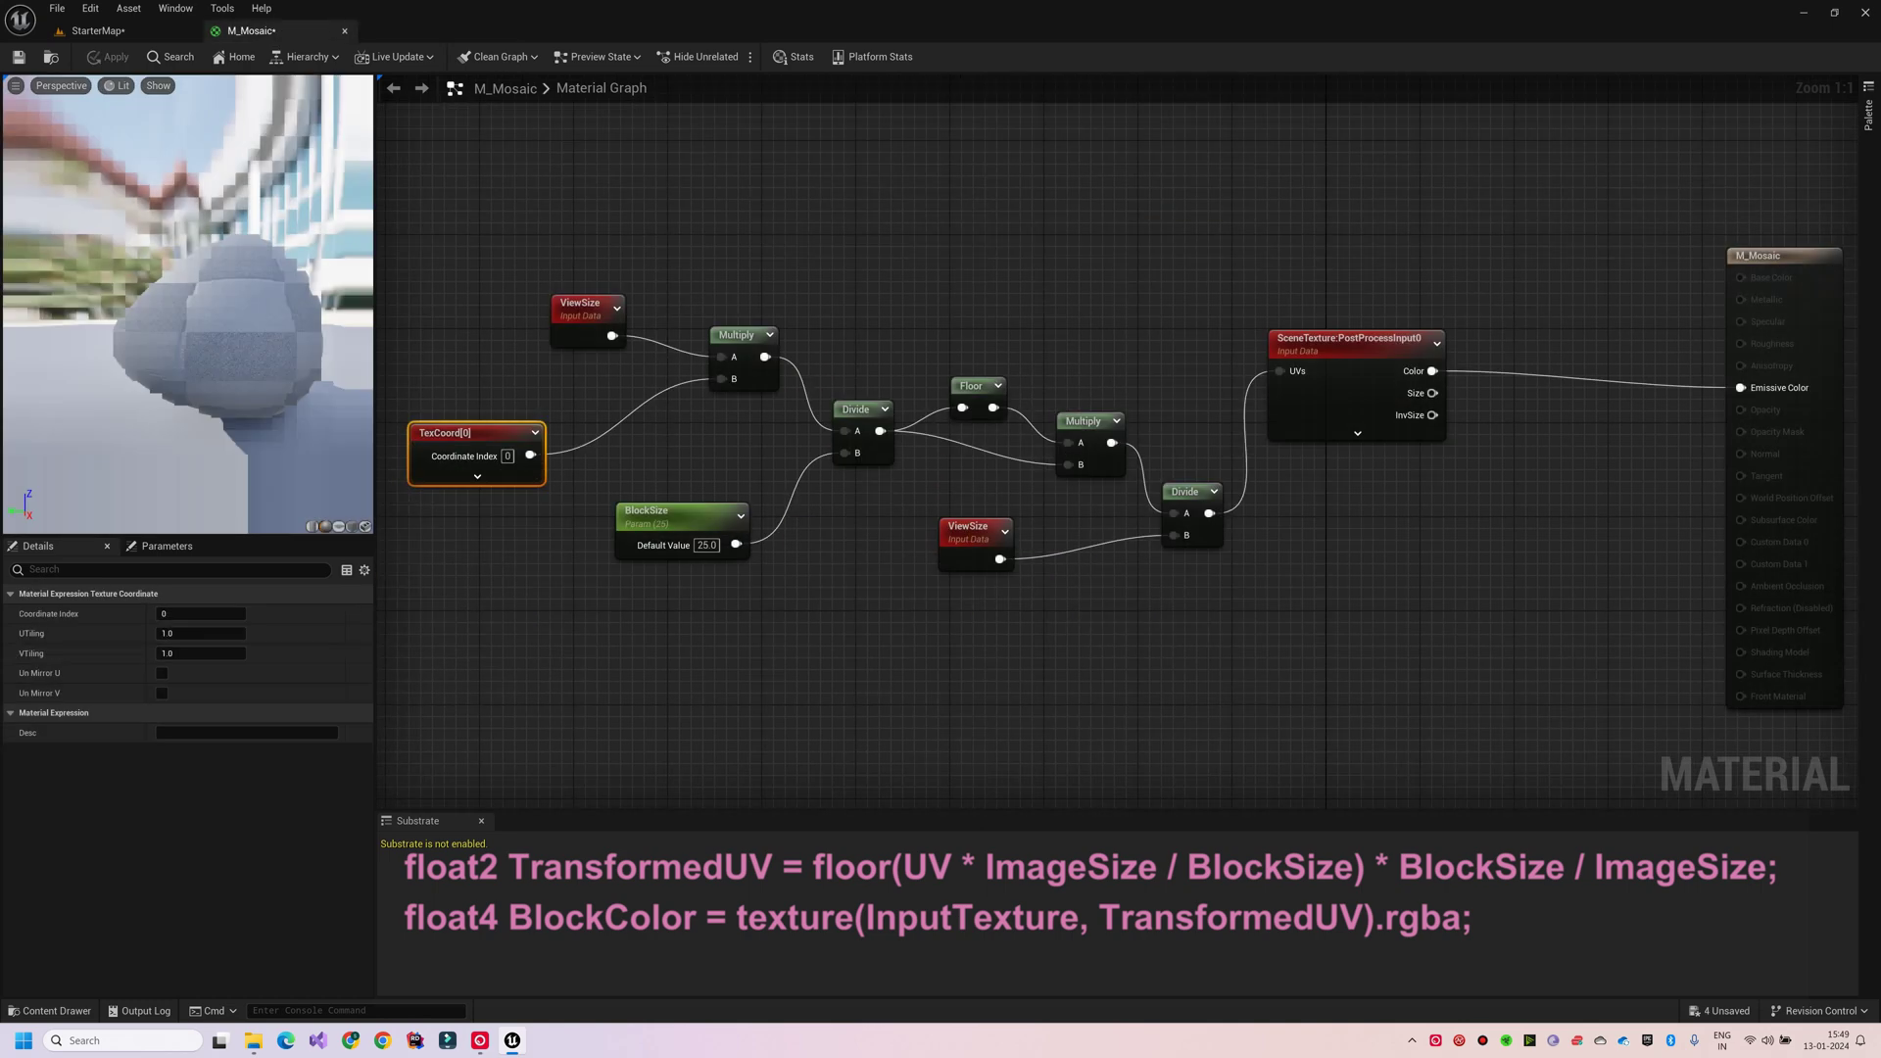
Connect BlockSize to the second Multiply's B input, apply the material, and return to StarterMap.
{"action": "left_click_drag", "start_coordinate": [736, 545], "coordinate": [1068, 464]}
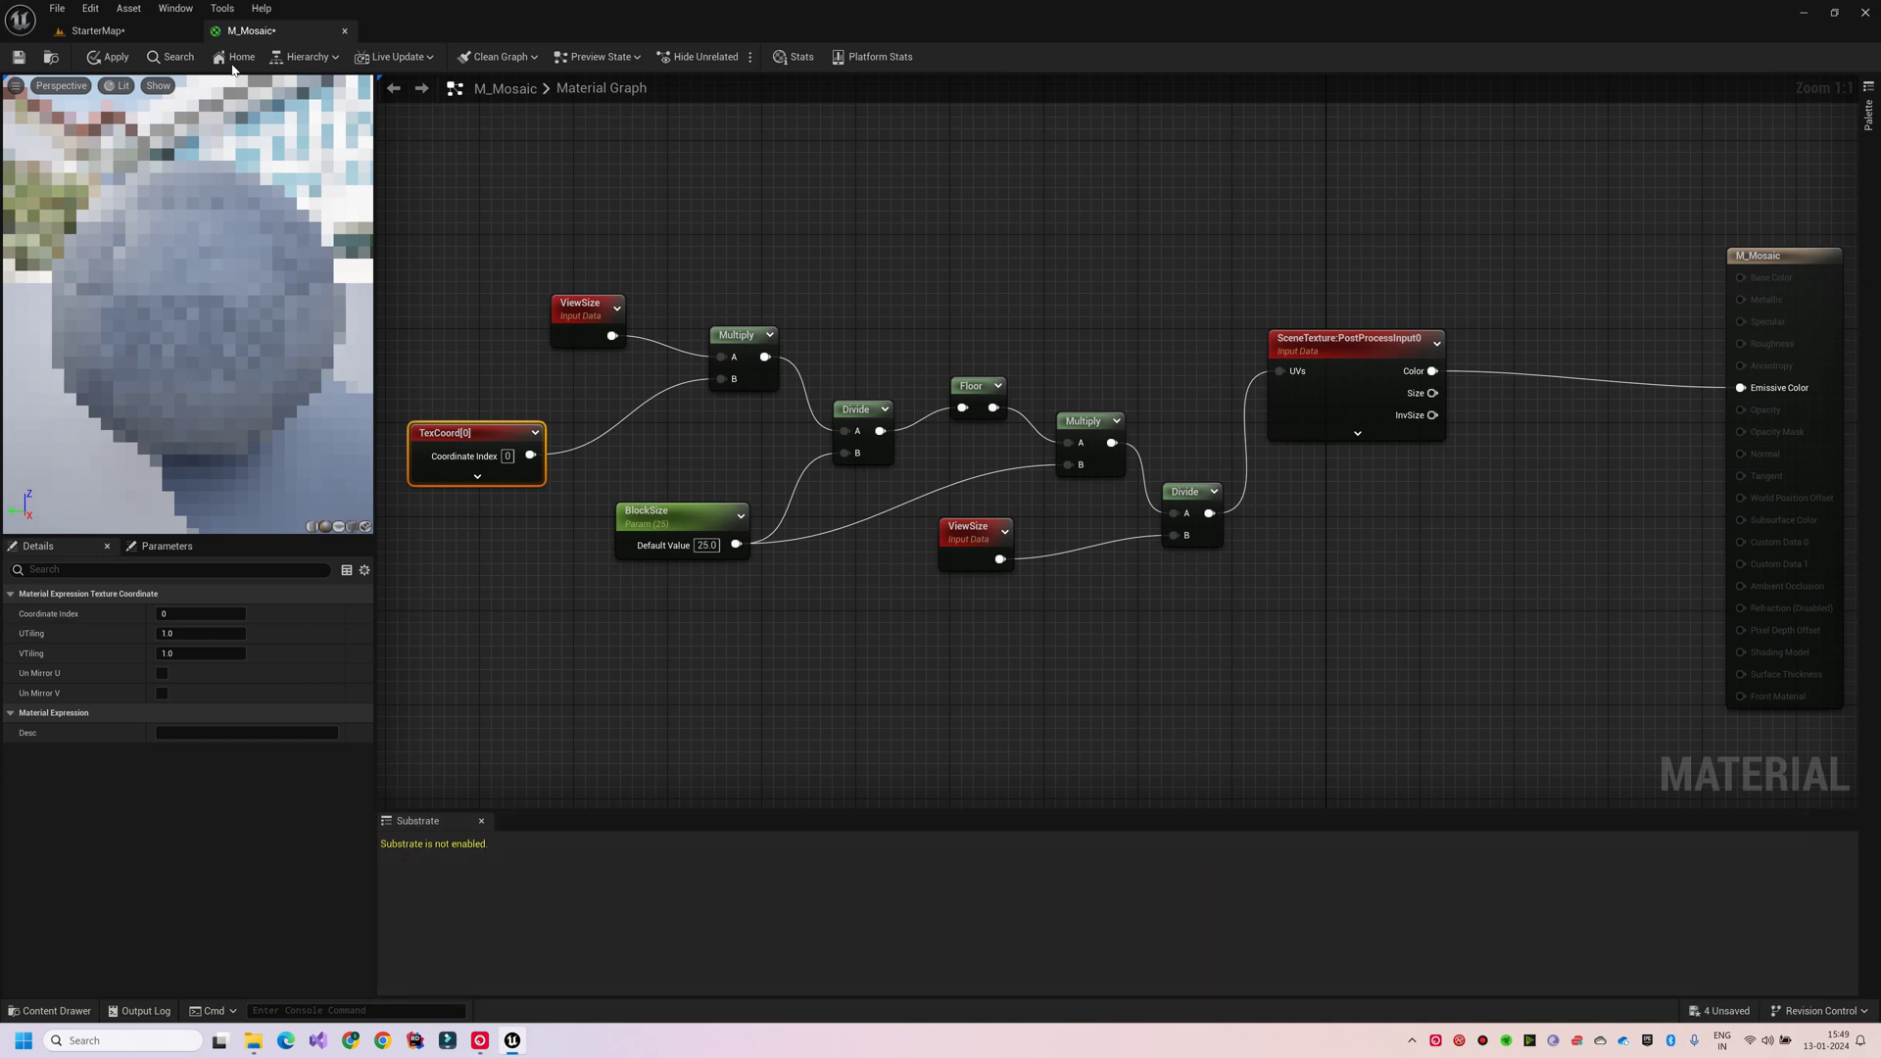
{"action": "left_click", "coordinate": [109, 57]}
{"action": "left_click", "coordinate": [116, 35]}
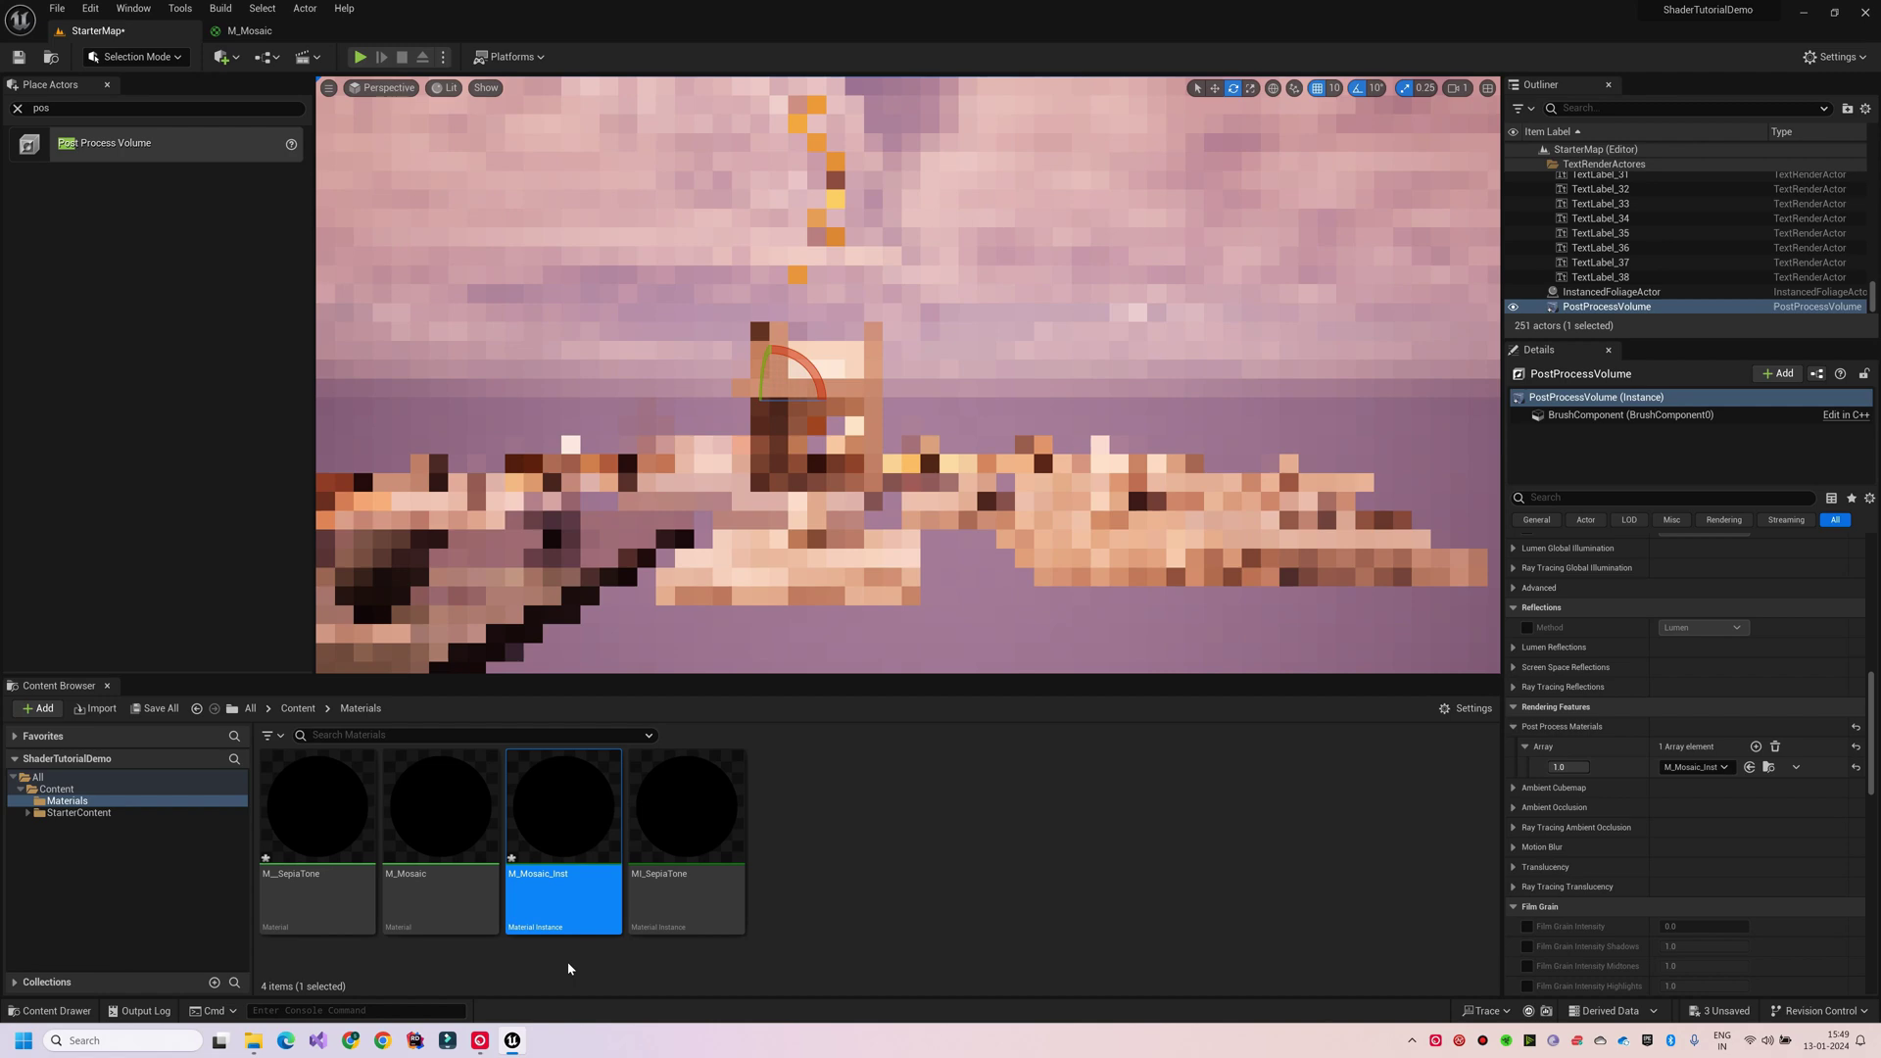
Open the M_Mosaic_Inst material instance and adjust its BlockSize parameter.
{"action": "double_click", "coordinate": [558, 894]}
{"action": "mouse_move", "coordinate": [575, 305]}
{"action": "left_mouse_down"}
{"action": "mouse_move", "coordinate": [514, 304]}
{"action": "mouse_move", "coordinate": [637, 305]}
{"action": "mouse_move", "coordinate": [600, 305]}
{"action": "left_mouse_up"}
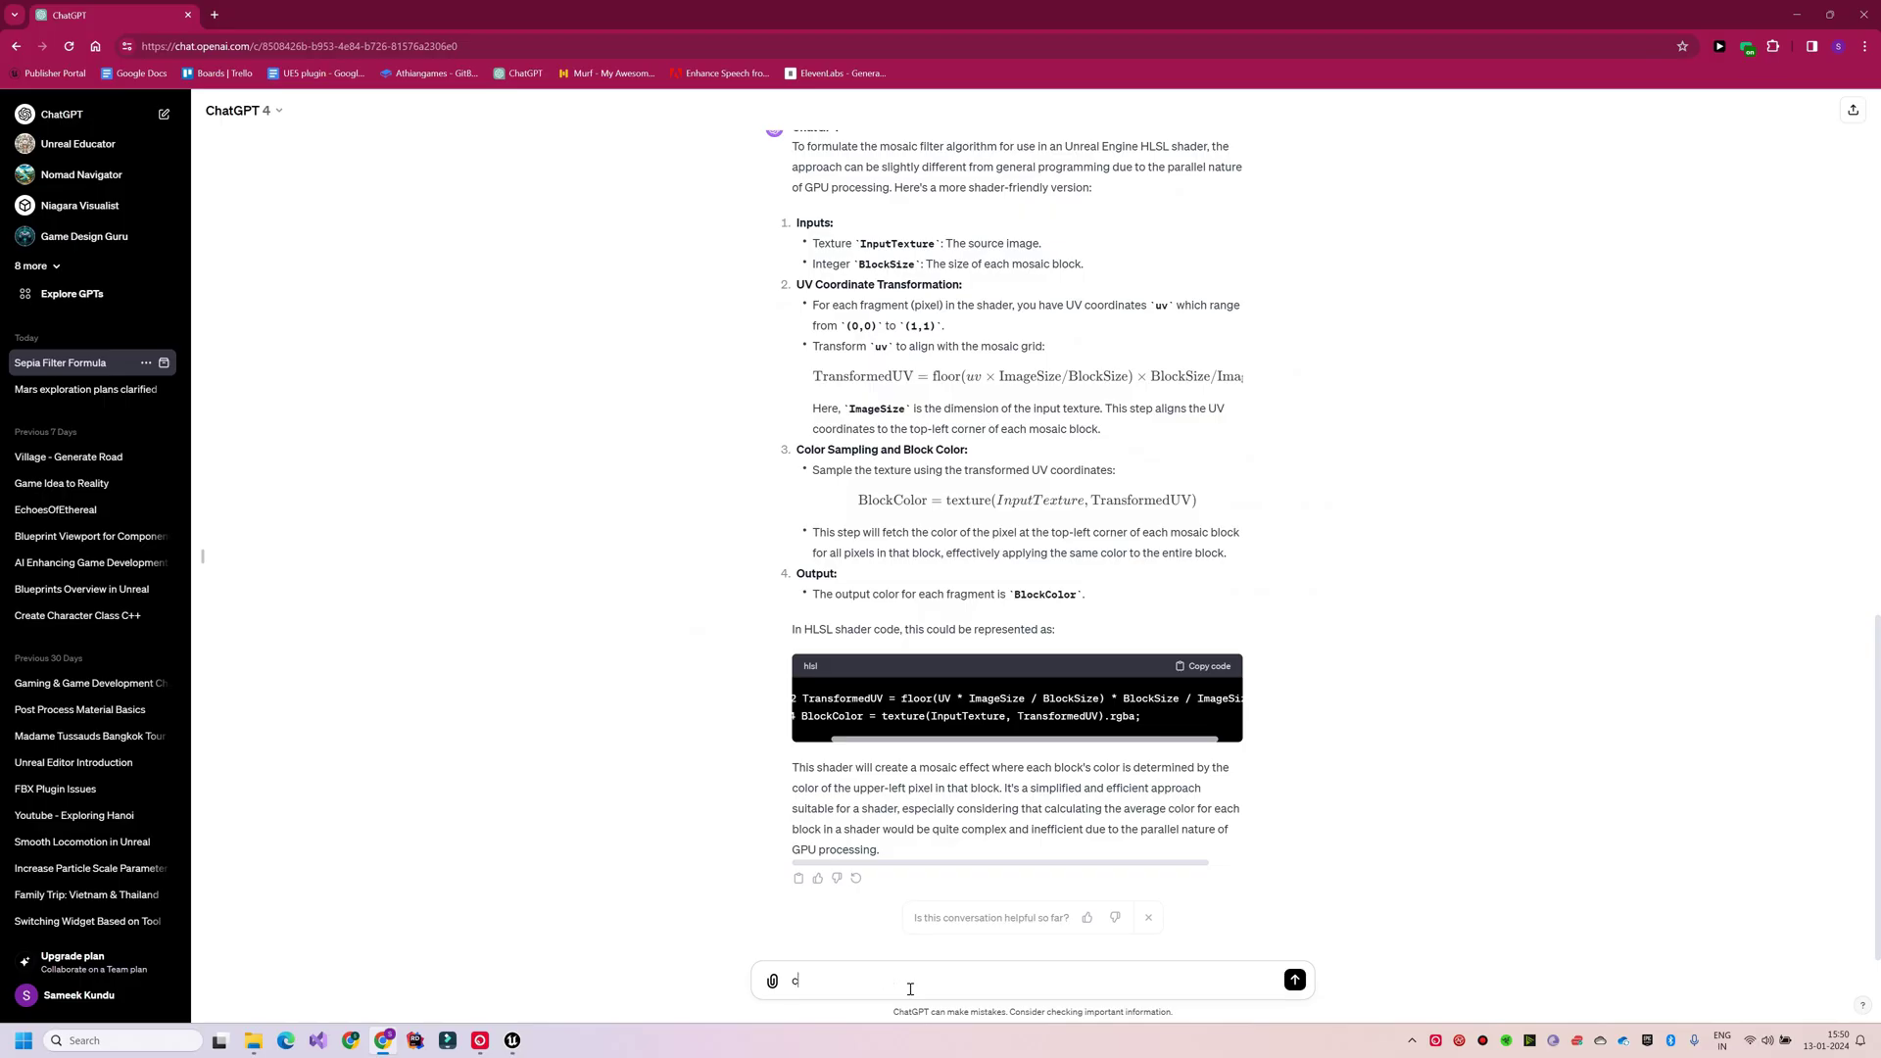
In ChatGPT, ask "can you create a dispersion effect on this ?", follow up with "with time , like a sinwave", and review the HLSL code.
{"action": "type", "text": "an you create a dispersion effect on this ?"}
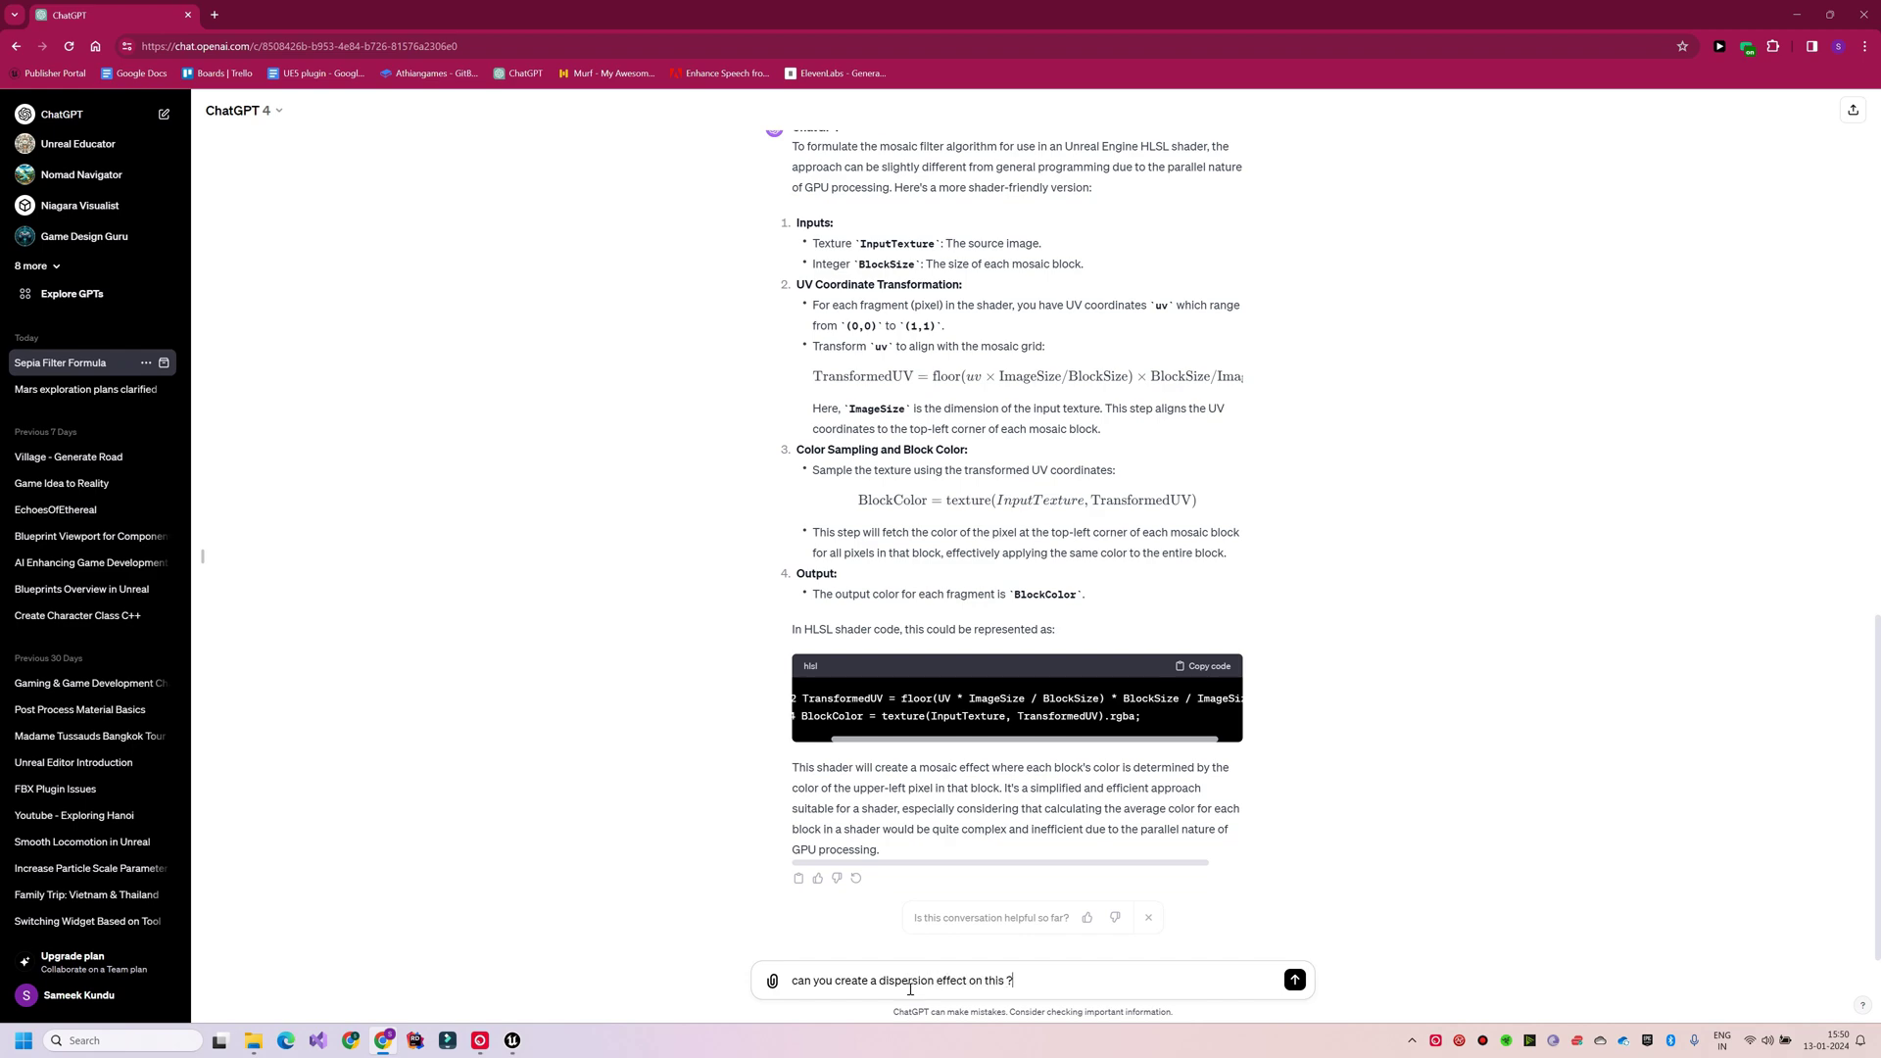
{"action": "key", "text": "Return"}
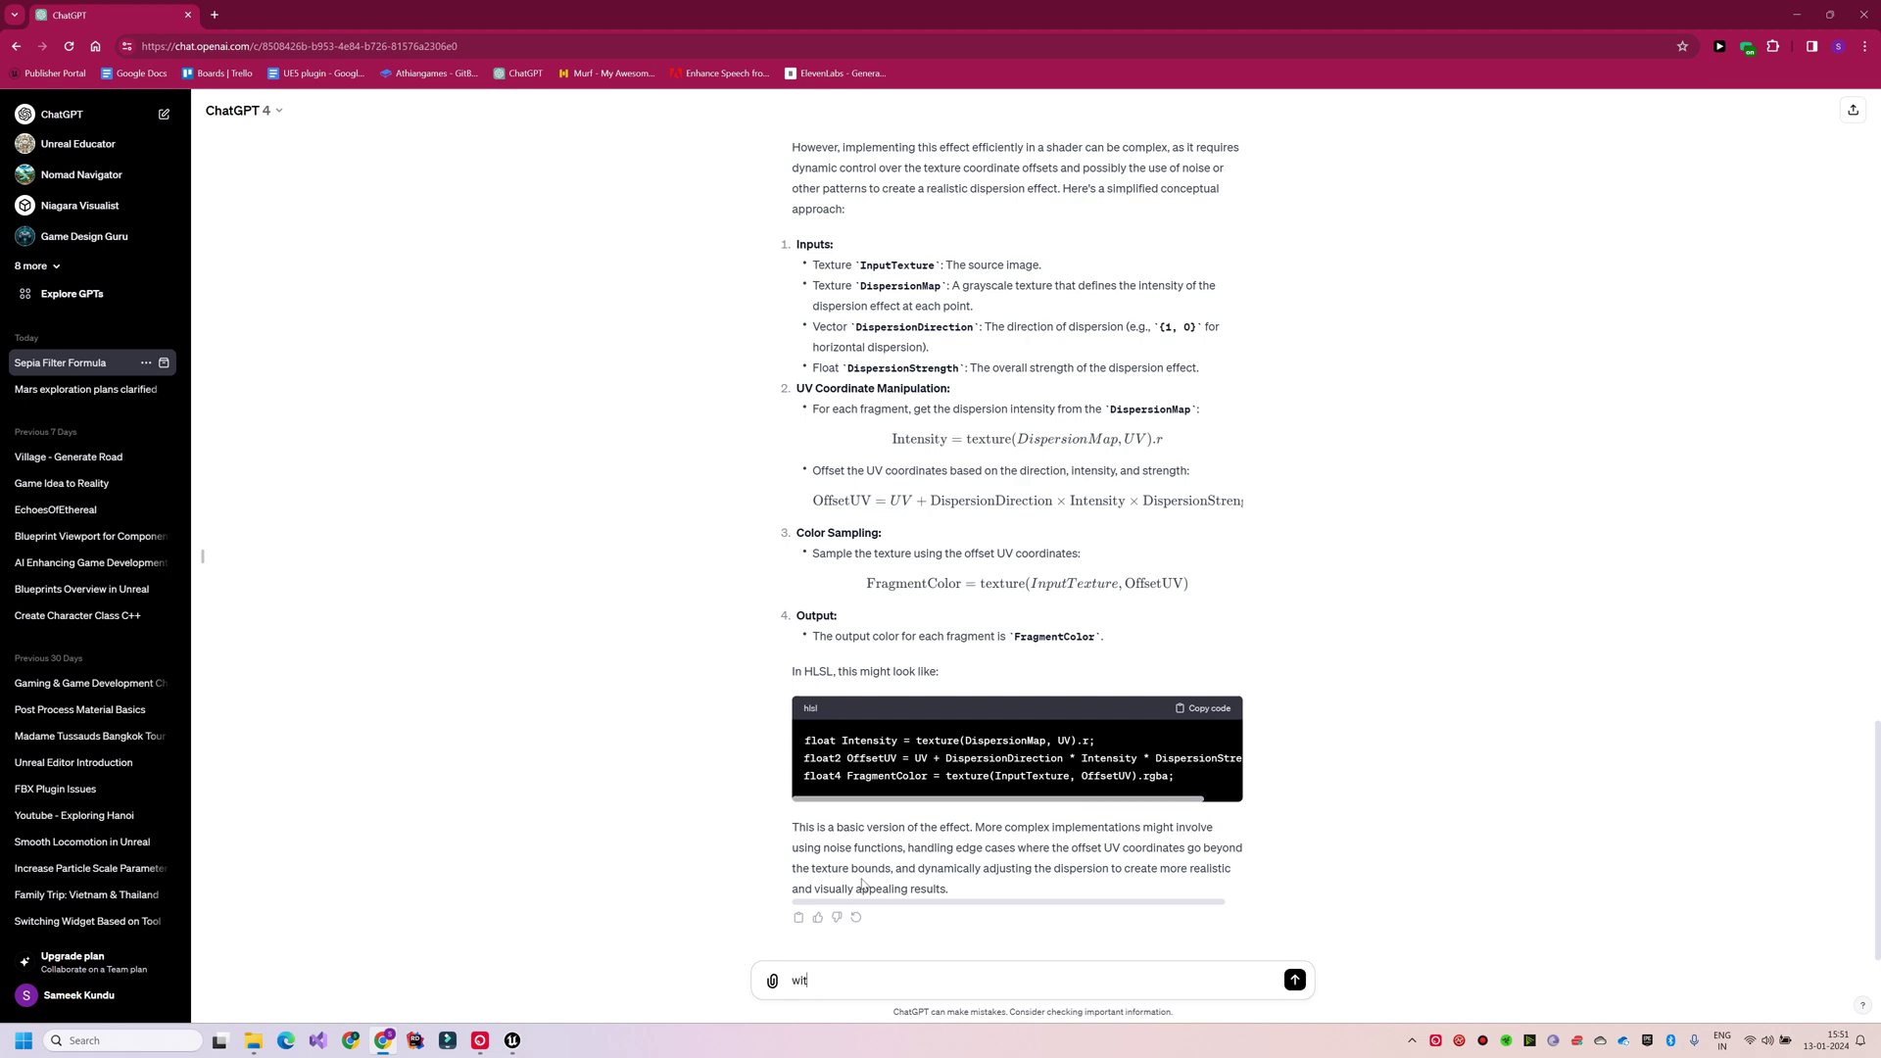
{"action": "type", "text": "h time , like a sinwave"}
{"action": "key", "text": "Return"}
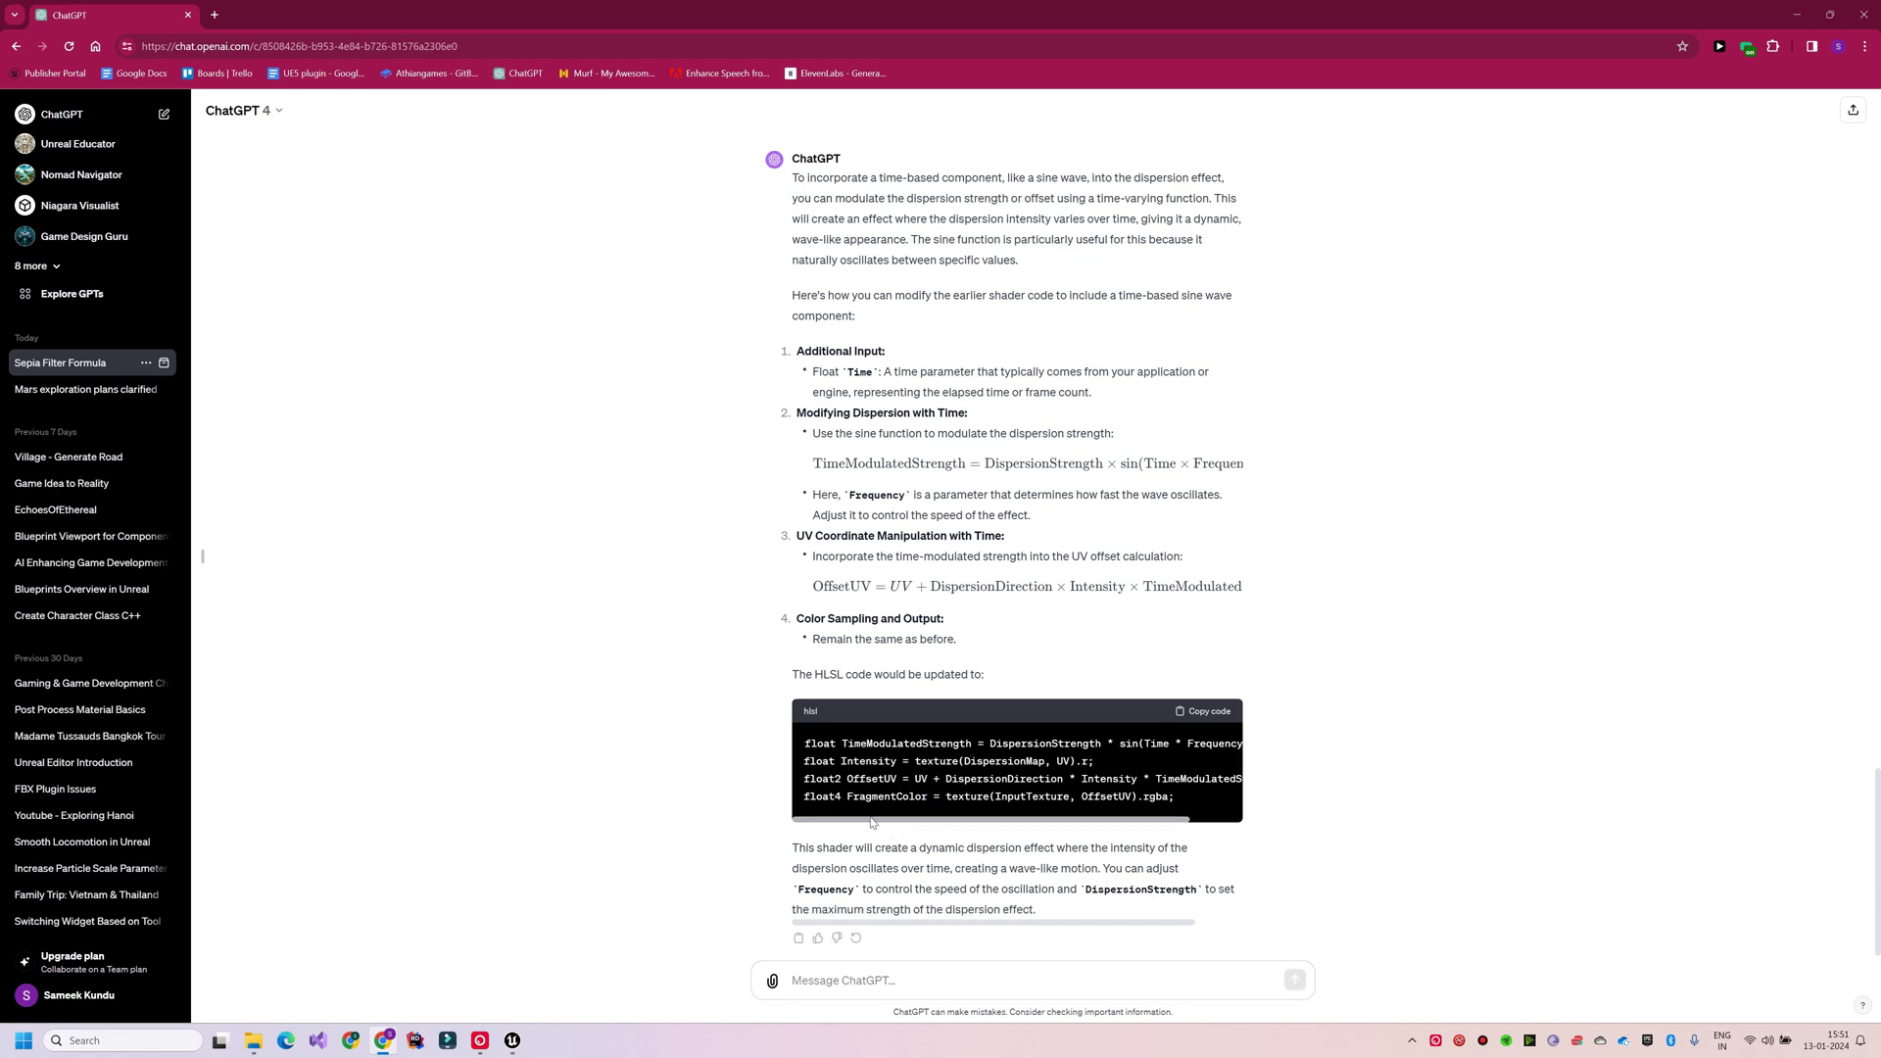
{"action": "scroll", "coordinate": [965, 887], "scroll_direction": "up", "scroll_amount": 1}
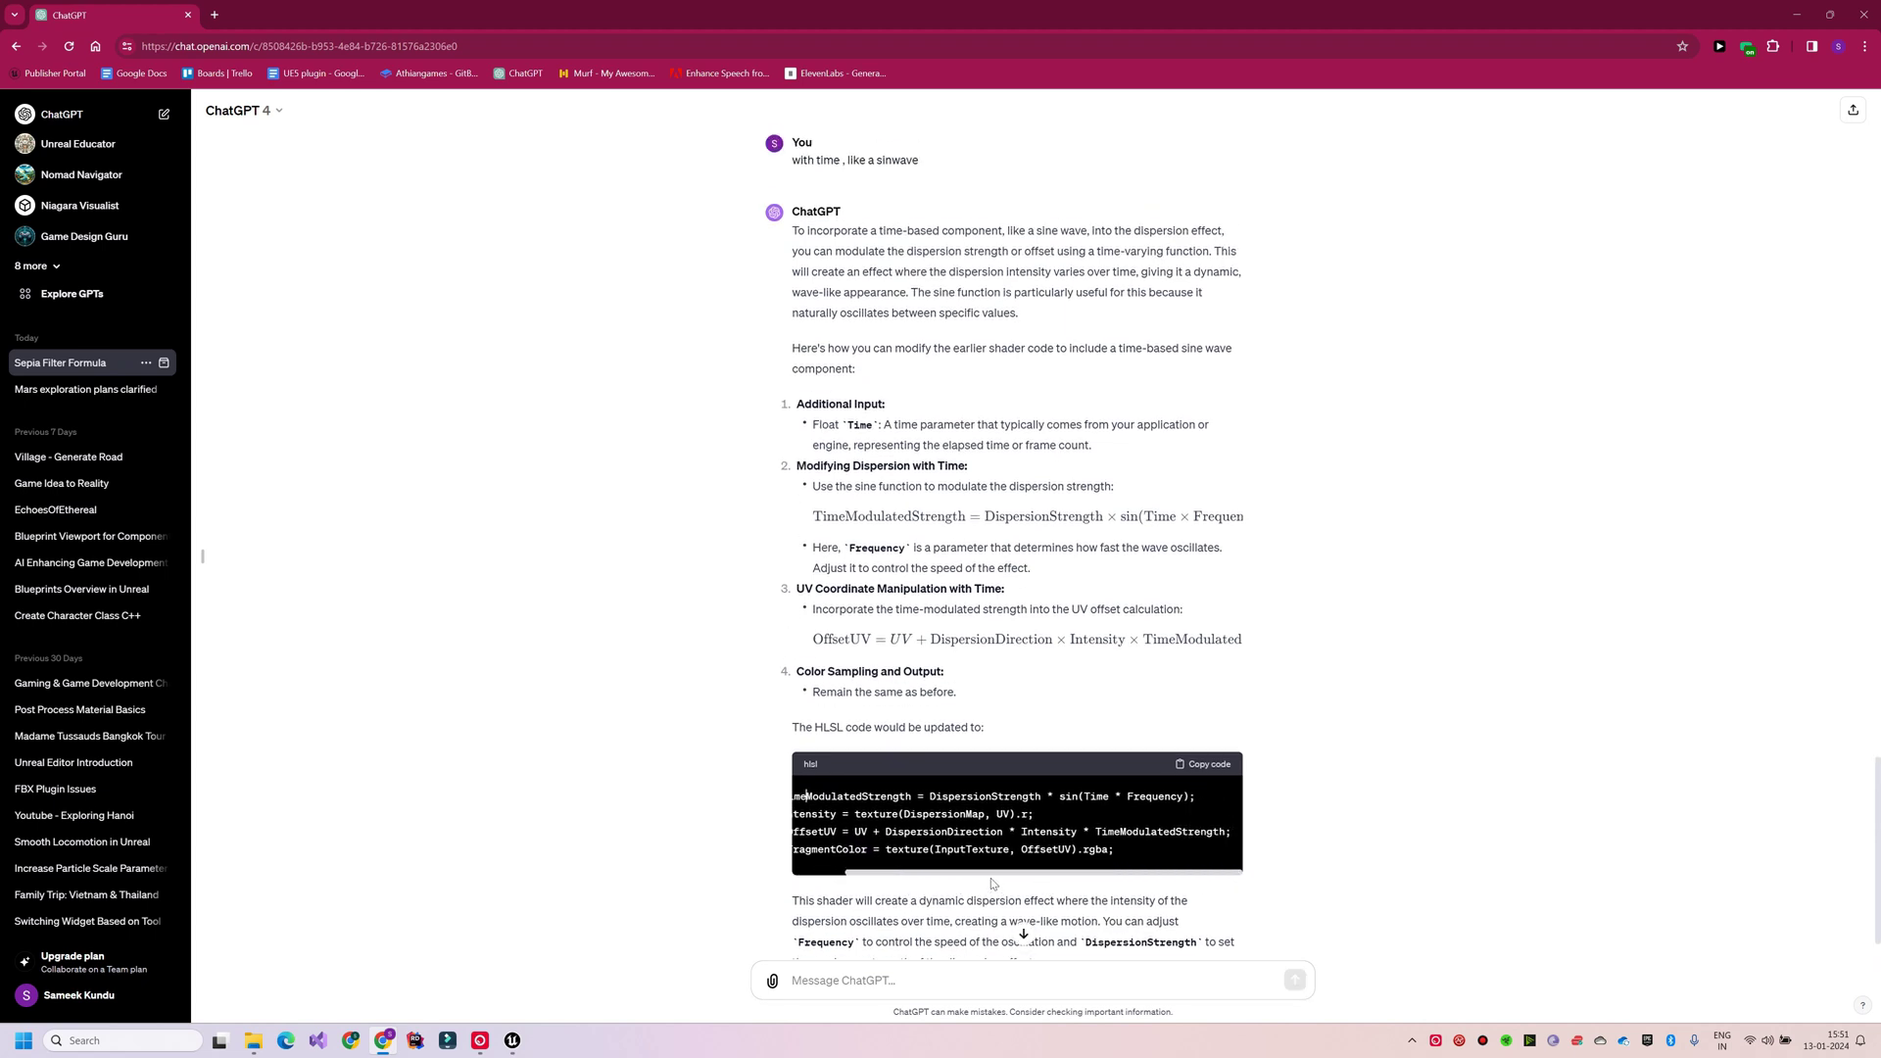
Switch to Unreal Engine and move all the mosaic UV math nodes away from the SceneTexture node to make room.
{"action": "key", "text": "alt+Tab"}
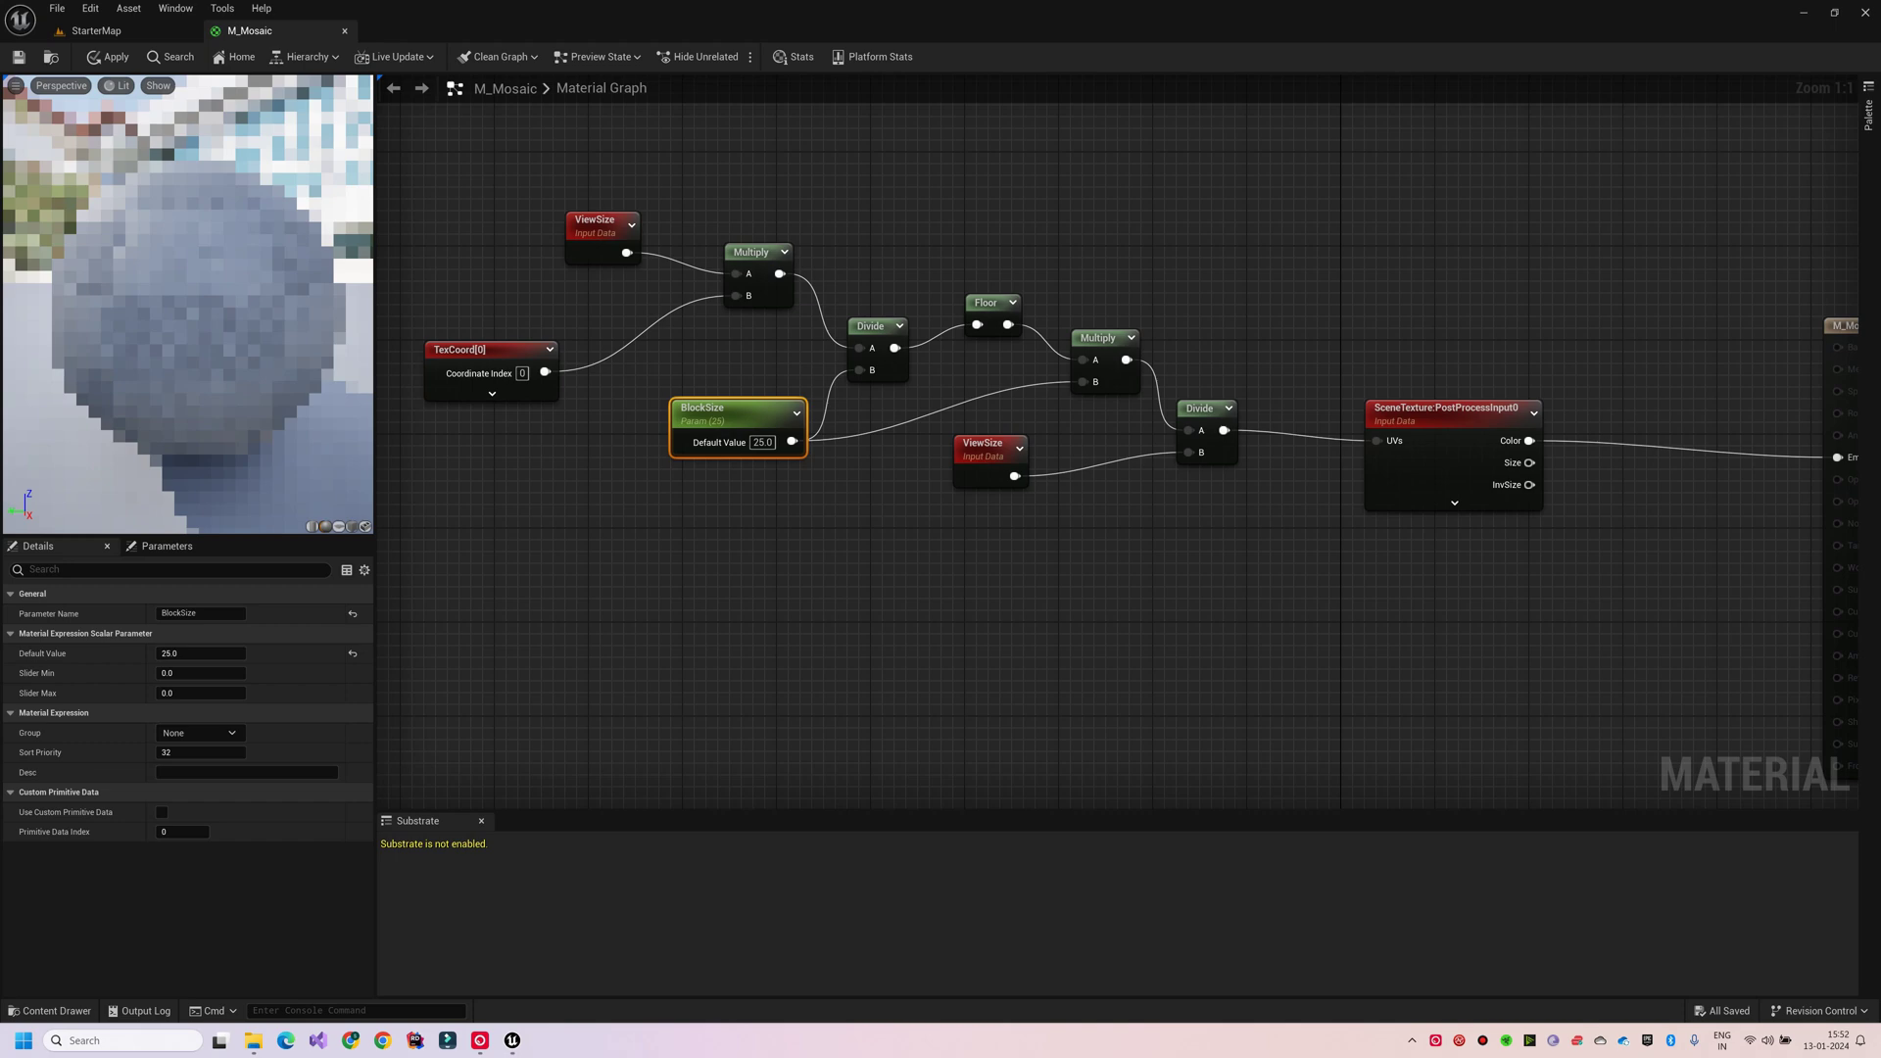
{"action": "left_click_drag", "start_coordinate": [514, 176], "coordinate": [1264, 495]}
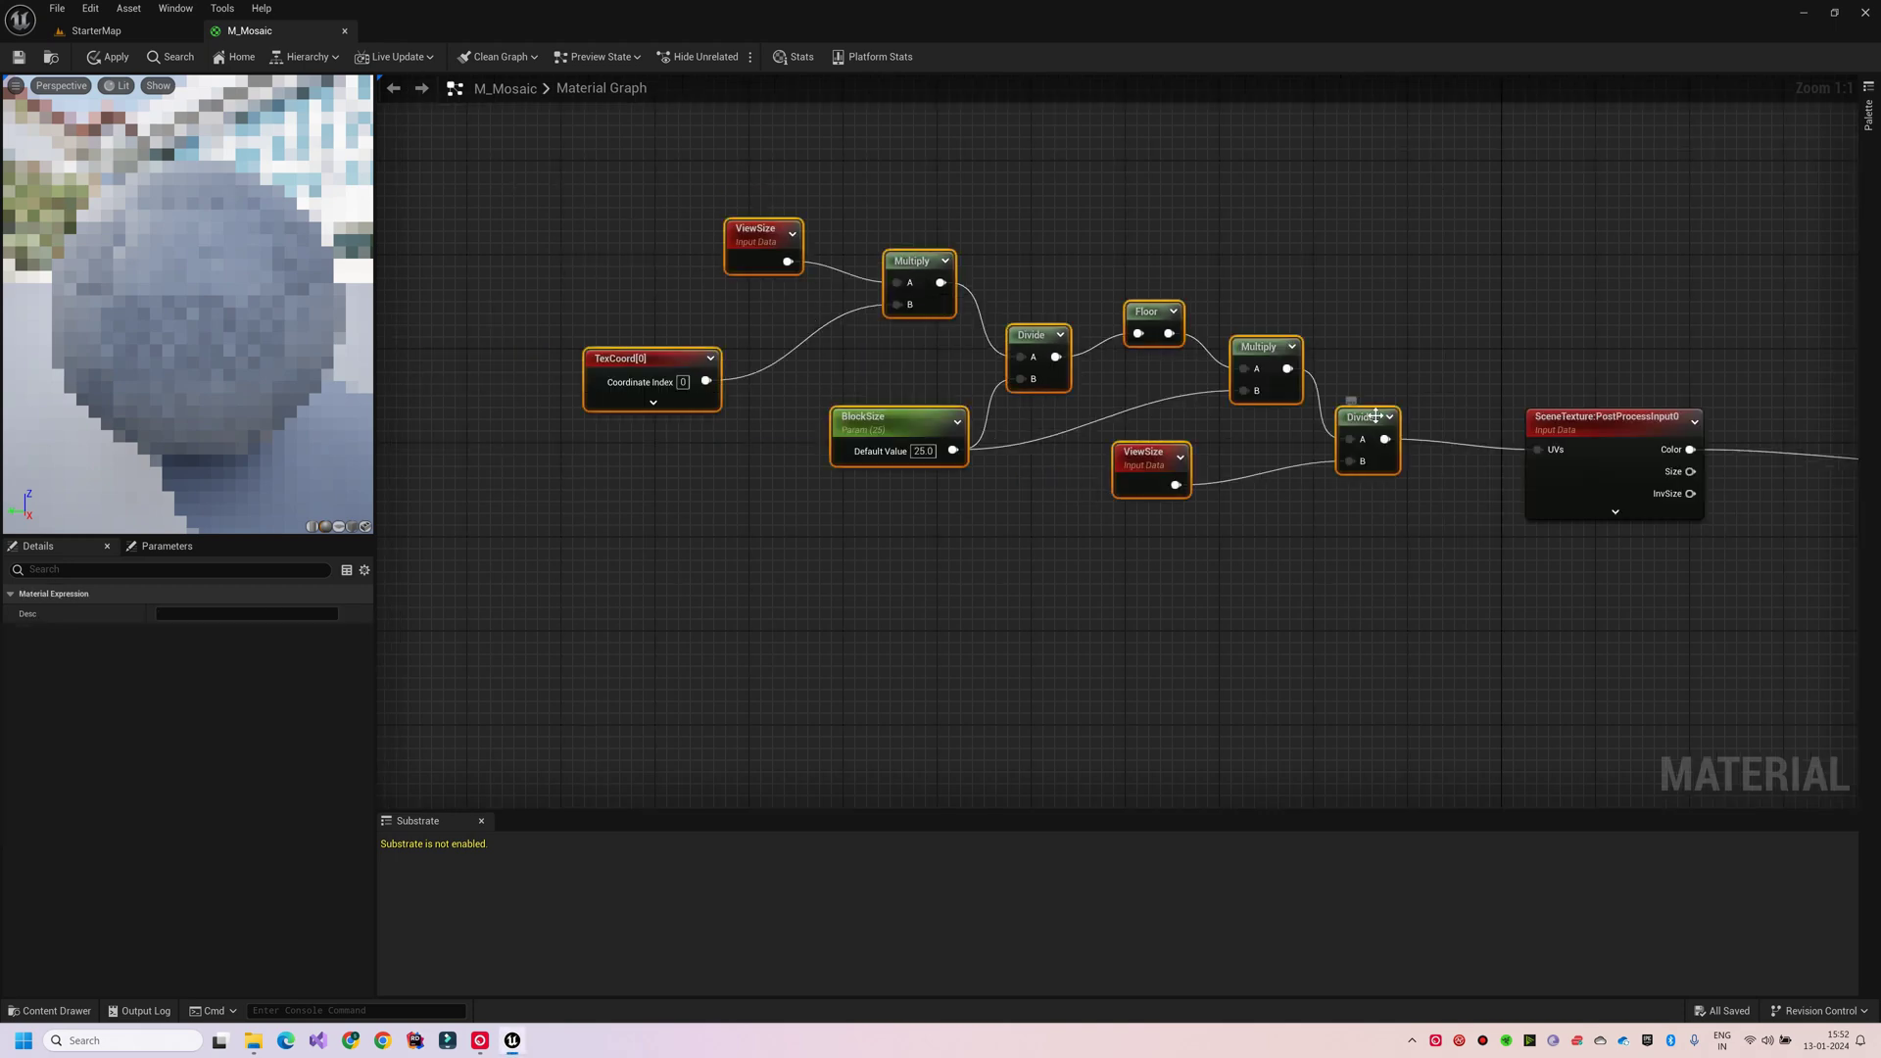
{"action": "left_click_drag", "start_coordinate": [1200, 408], "coordinate": [736, 439]}
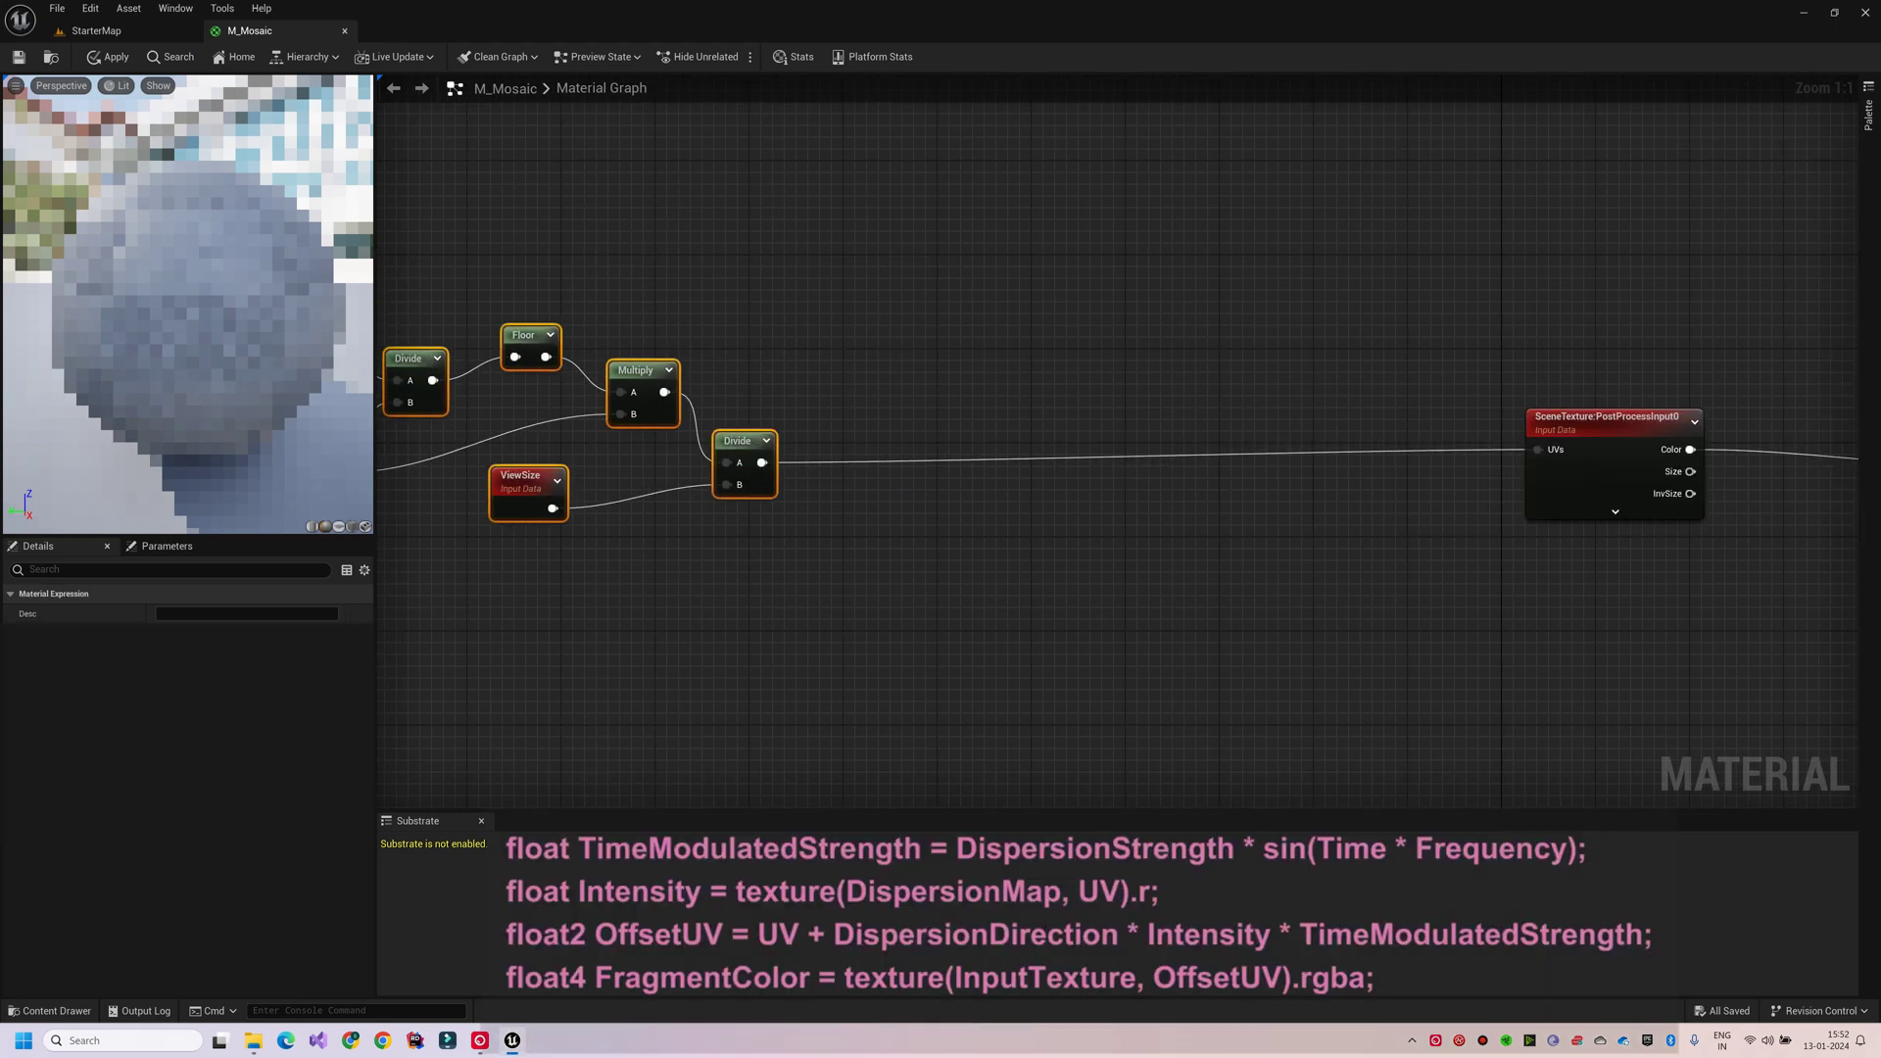
Add Sine, Time and Multiply nodes below the mosaic chain, connecting Time to the Multiply's A input.
{"action": "right_click", "coordinate": [734, 648]}
{"action": "type", "text": "sin"}
{"action": "key", "text": "Return"}
{"action": "right_click_drag", "start_coordinate": [648, 707], "coordinate": [822, 631]}
{"action": "right_click", "coordinate": [658, 583]}
{"action": "type", "text": "time"}
{"action": "key", "text": "Return"}
{"action": "key", "text": "m"}
{"action": "left_click", "coordinate": [770, 662]}
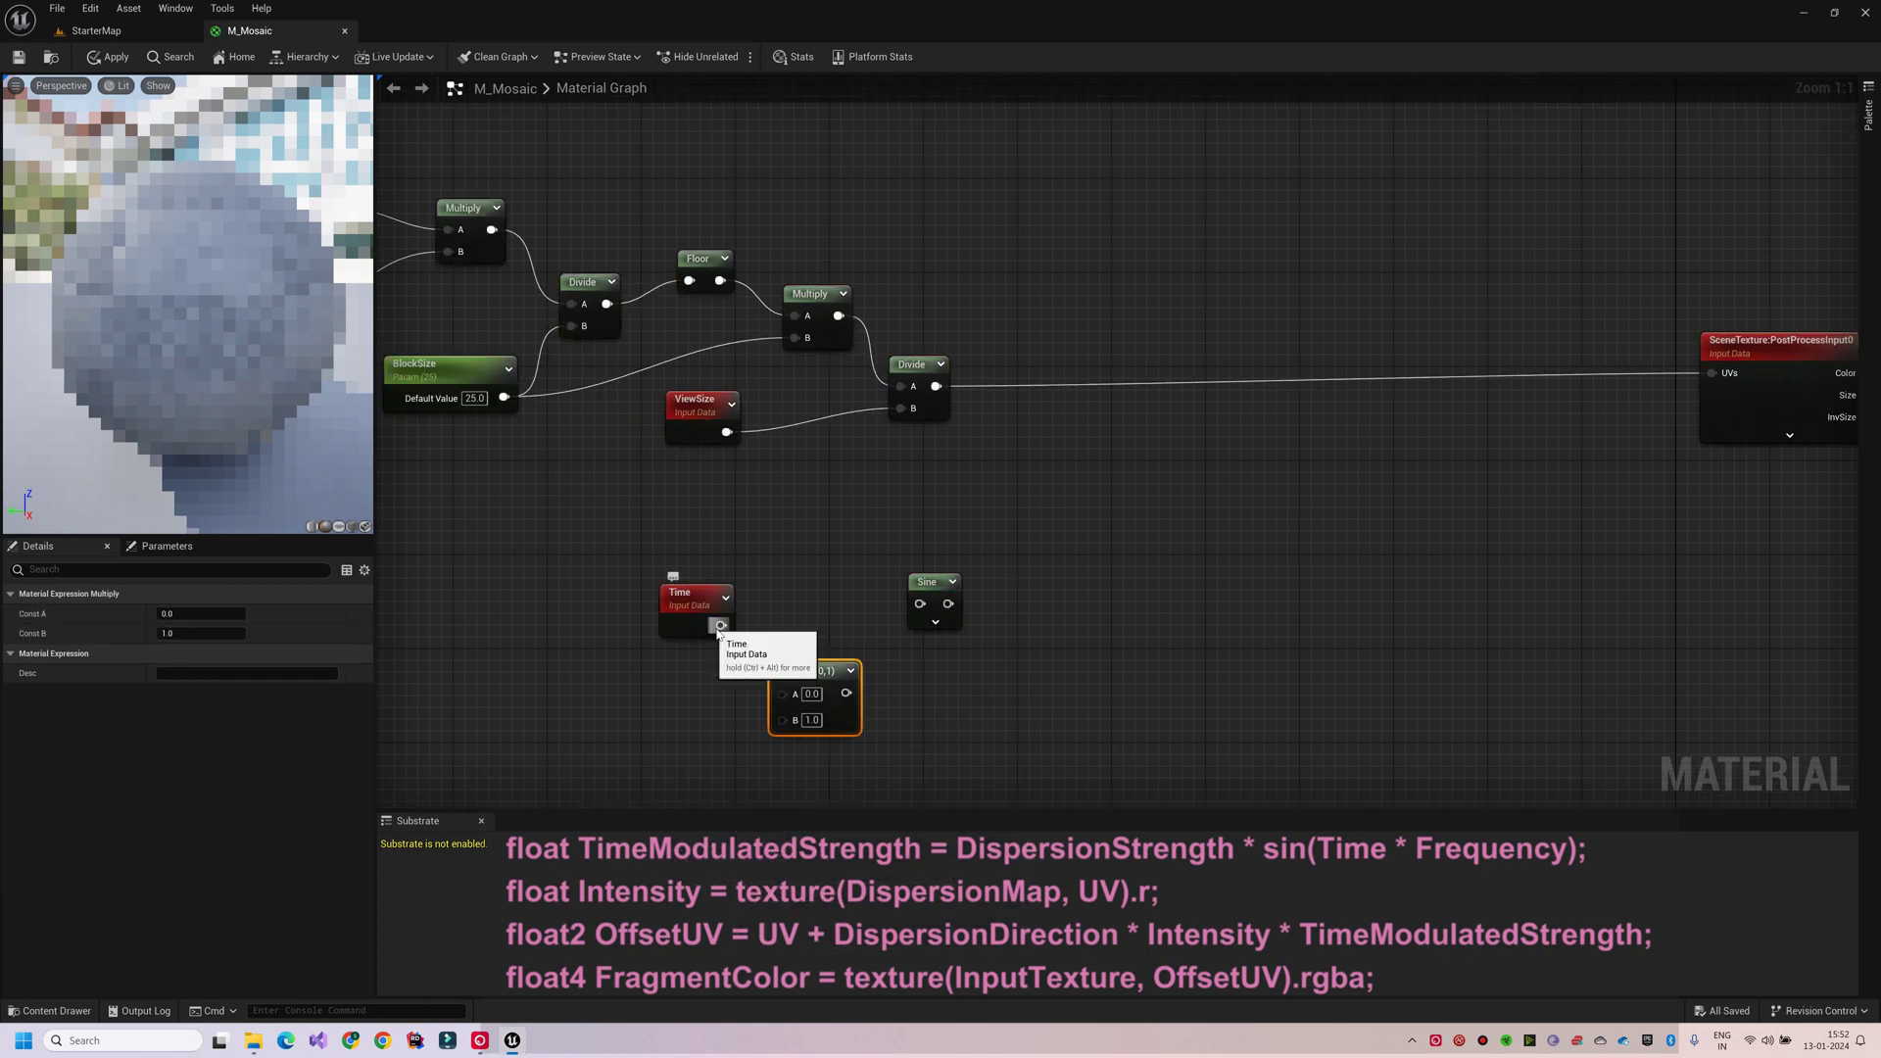
{"action": "left_click_drag", "start_coordinate": [721, 626], "coordinate": [782, 693]}
Create a scalar parameter named Frequency with default value 1, multiply it with Time, and feed the result into Sine.
{"action": "key", "text": "1"}
{"action": "left_click", "coordinate": [559, 742]}
{"action": "right_click", "coordinate": [571, 750]}
{"action": "left_click", "coordinate": [639, 460]}
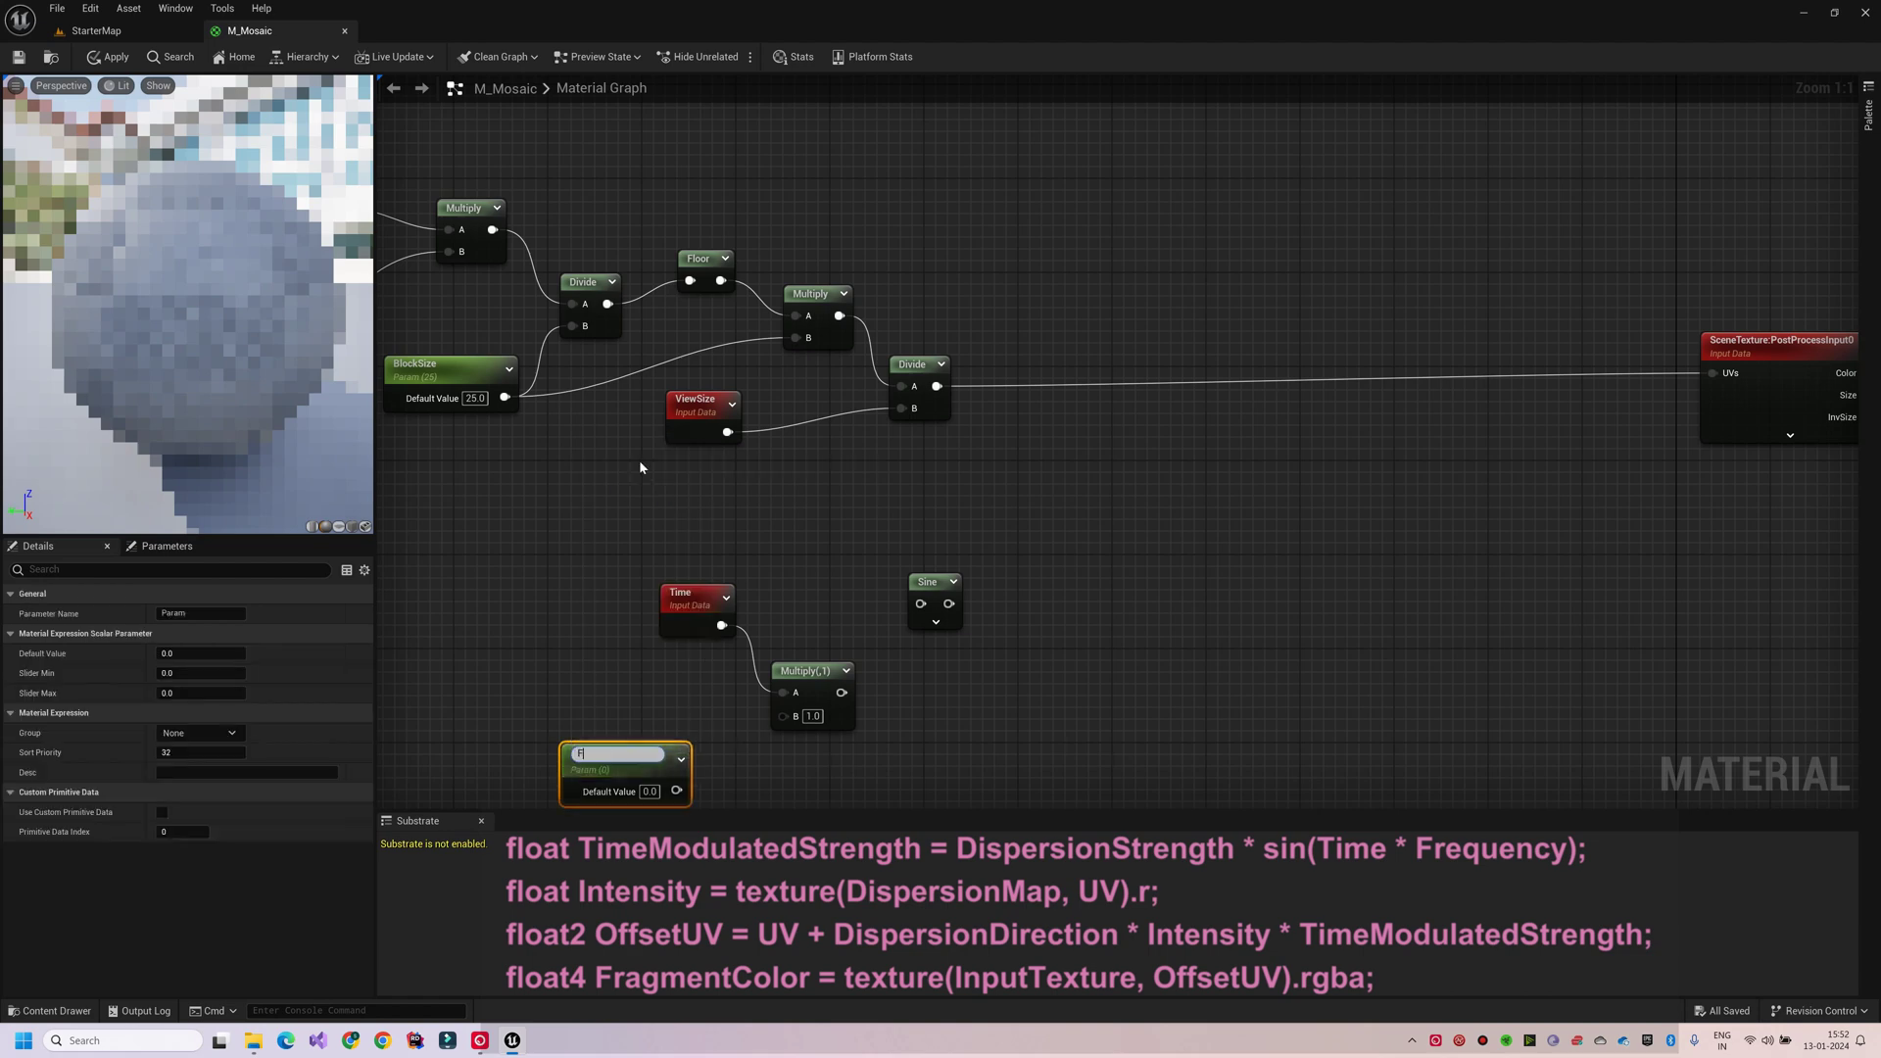
{"action": "type", "text": "Frequency"}
{"action": "left_click", "coordinate": [648, 791]}
{"action": "type", "text": "1"}
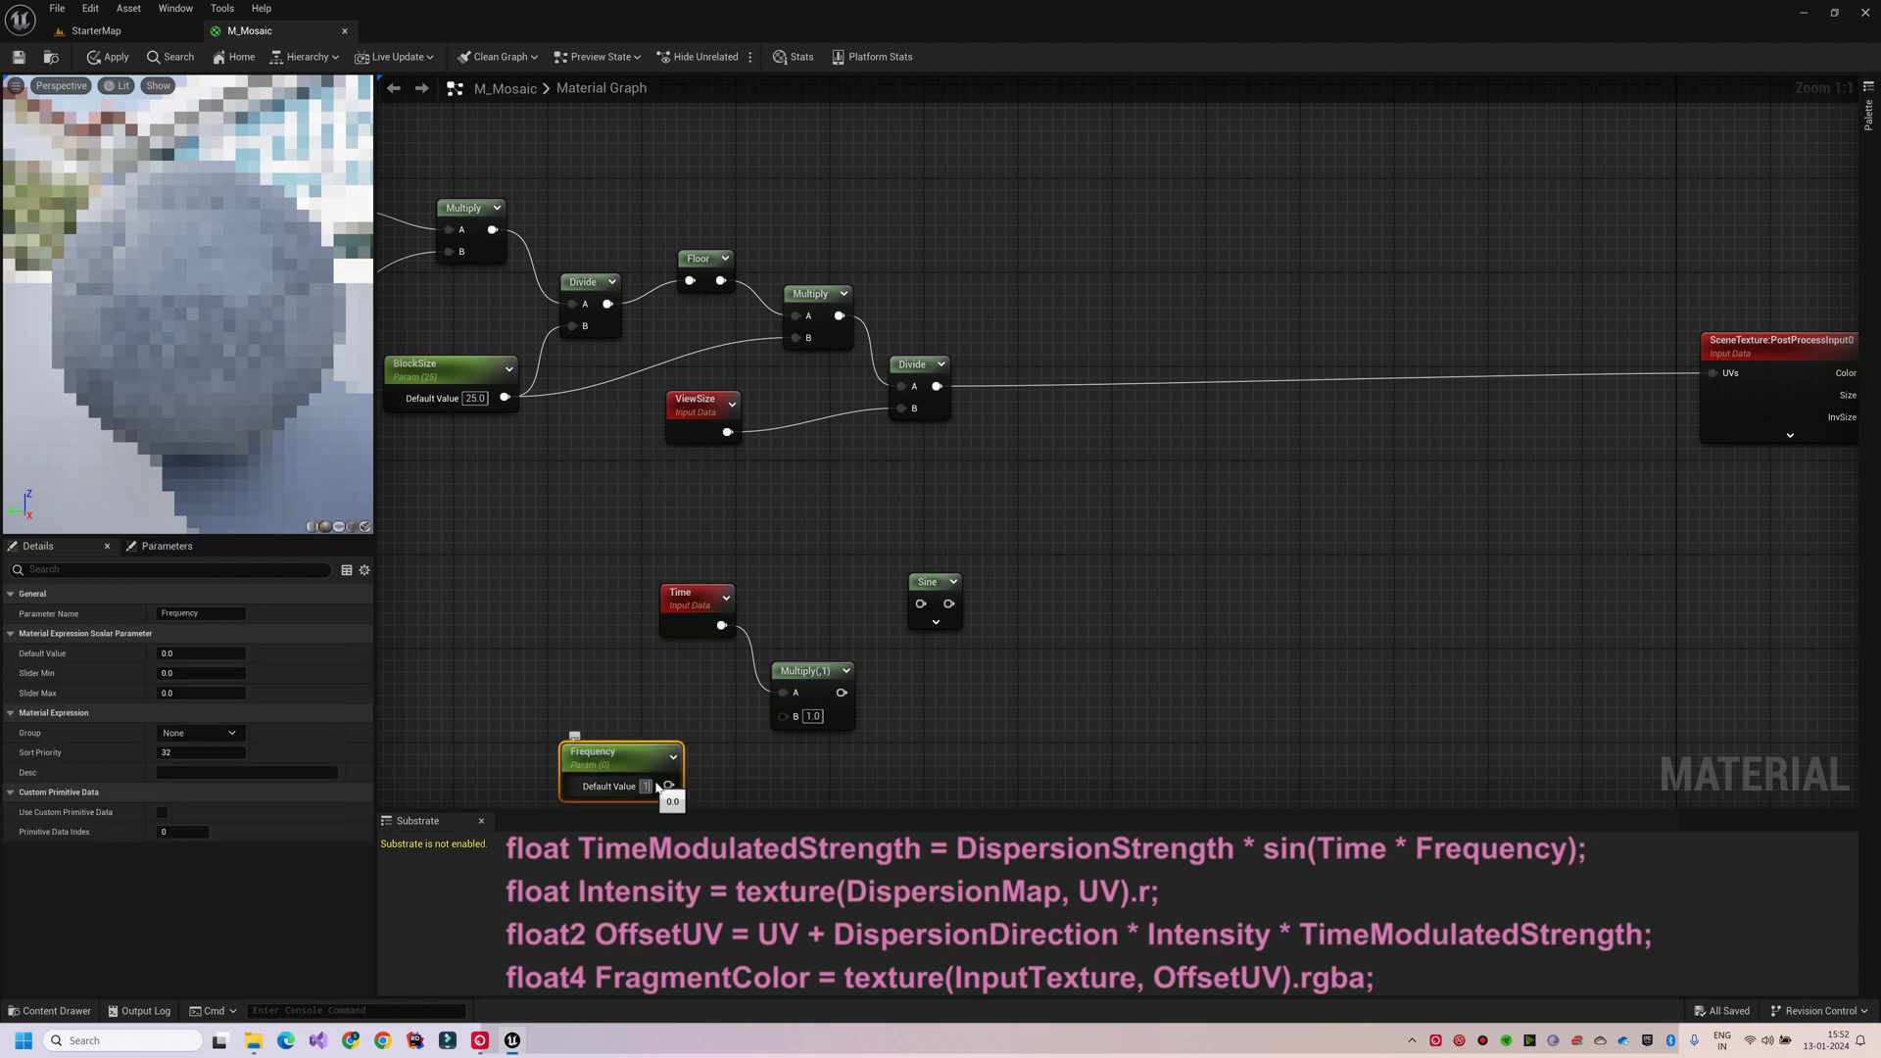
{"action": "left_click_drag", "start_coordinate": [676, 785], "coordinate": [920, 604]}
{"action": "right_click_drag", "start_coordinate": [984, 670], "coordinate": [889, 628]}
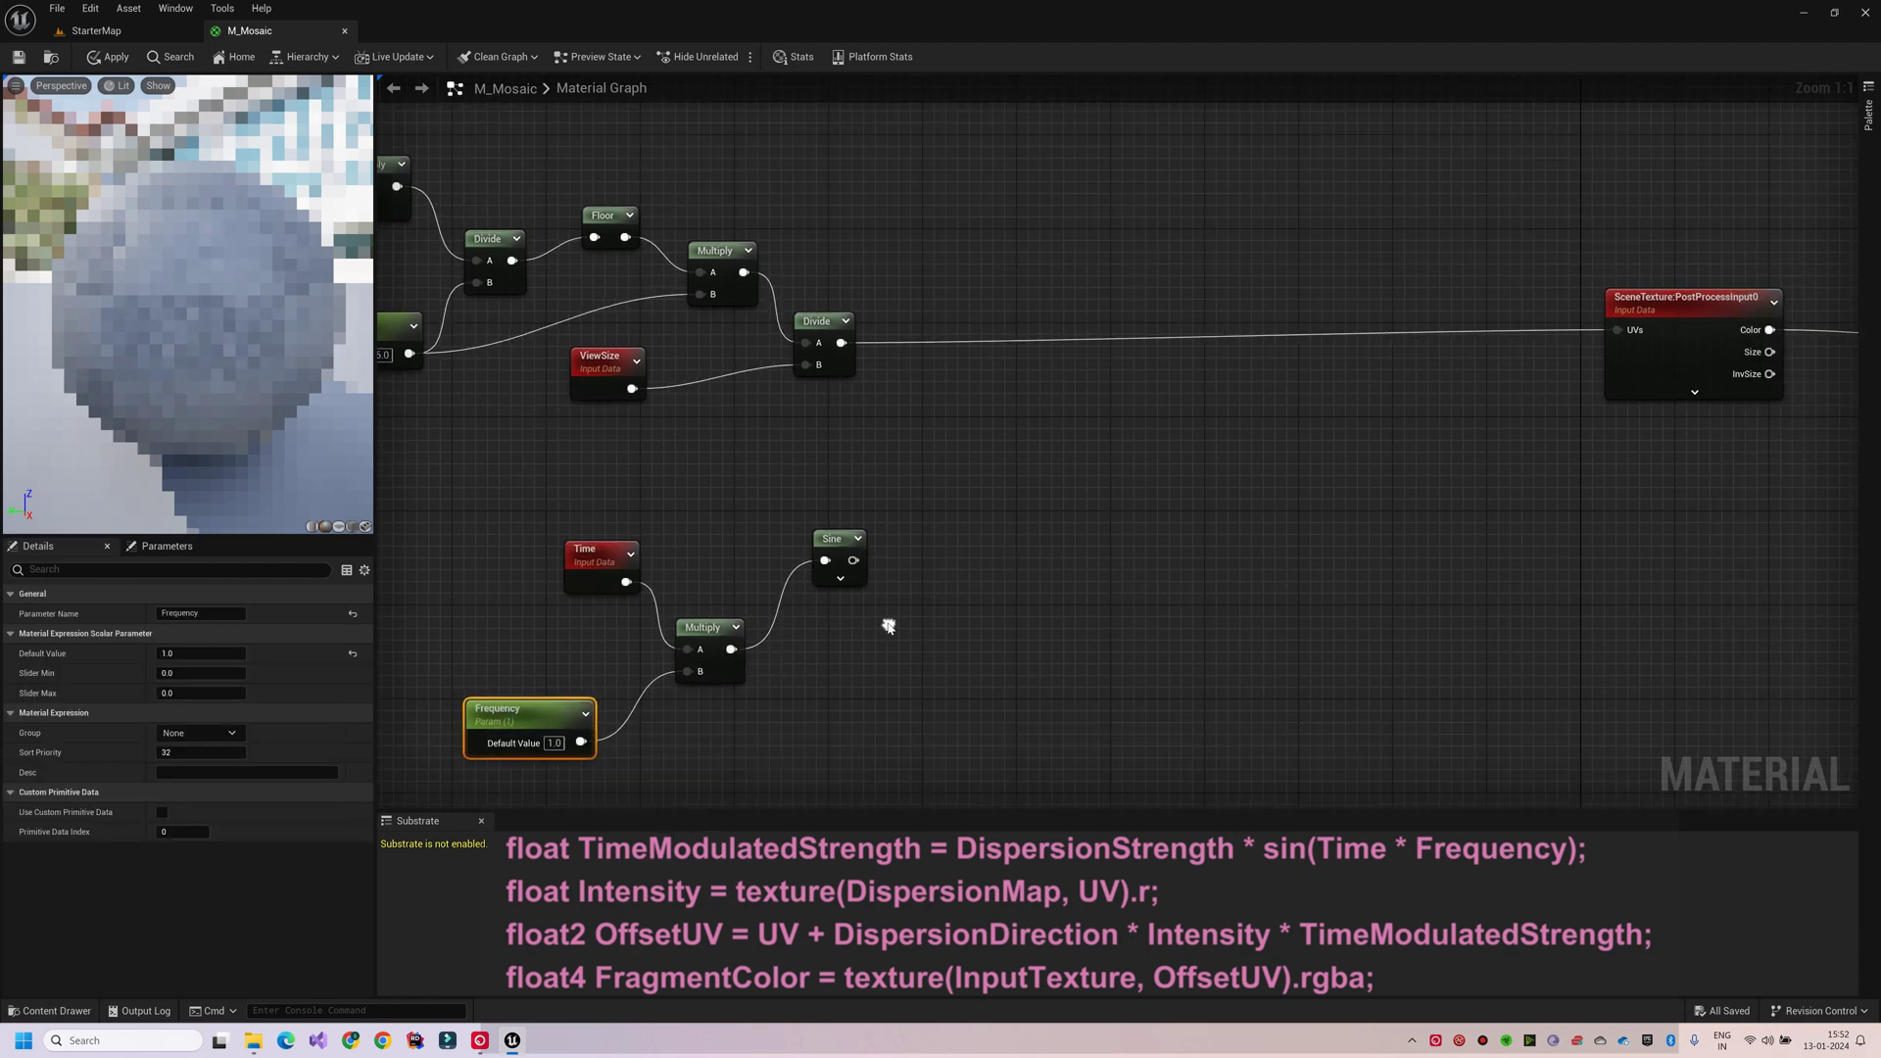
Add a Multiply node after Sine with the Sine result connected to A.
{"action": "key", "text": "m"}
{"action": "left_click", "coordinate": [938, 541]}
{"action": "left_click_drag", "start_coordinate": [848, 570], "coordinate": [951, 571]}
{"action": "right_click_drag", "start_coordinate": [877, 644], "coordinate": [914, 575]}
Duplicate the Frequency parameter, rename the copy DispersionStrength, and connect it to B of the Multiply after Sine.
{"action": "left_click", "coordinate": [573, 649]}
{"action": "key", "text": "ctrl+d"}
{"action": "left_click", "coordinate": [198, 613]}
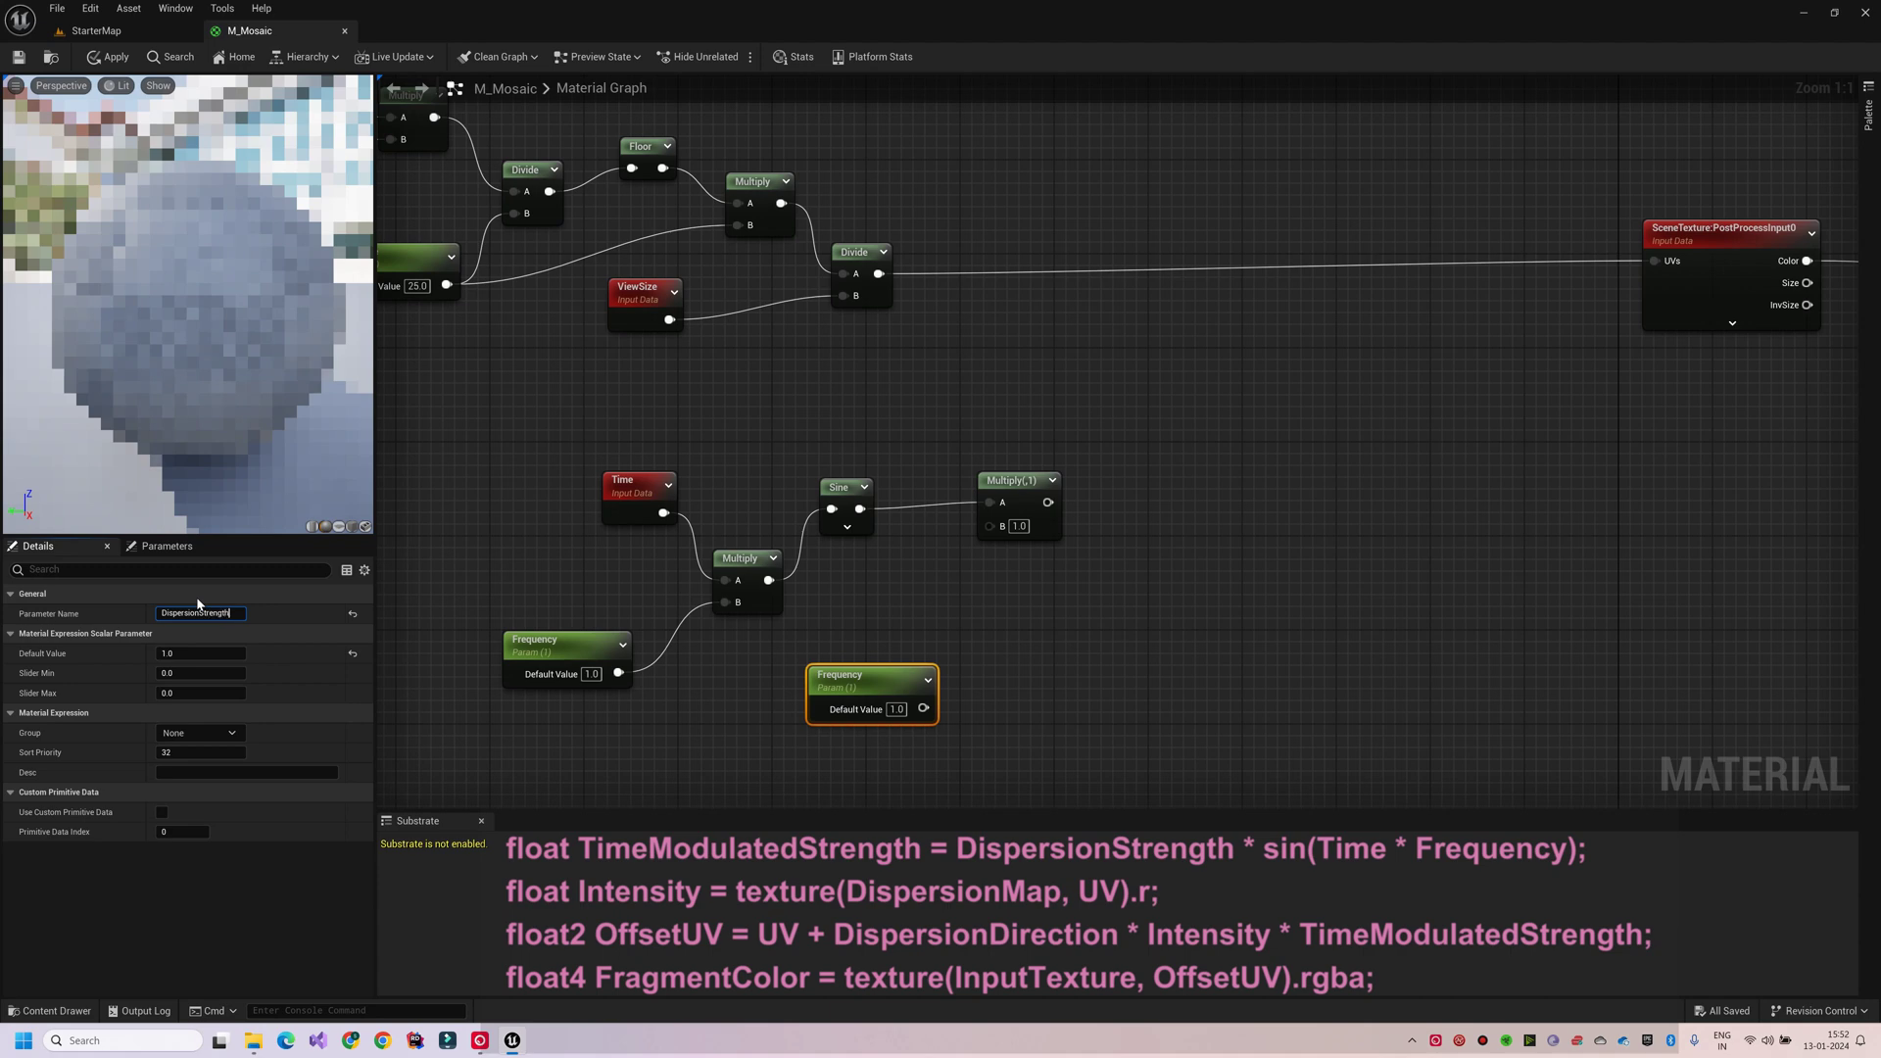
{"action": "left_click_drag", "start_coordinate": [924, 708], "coordinate": [992, 526]}
{"action": "right_click_drag", "start_coordinate": [1086, 643], "coordinate": [866, 629]}
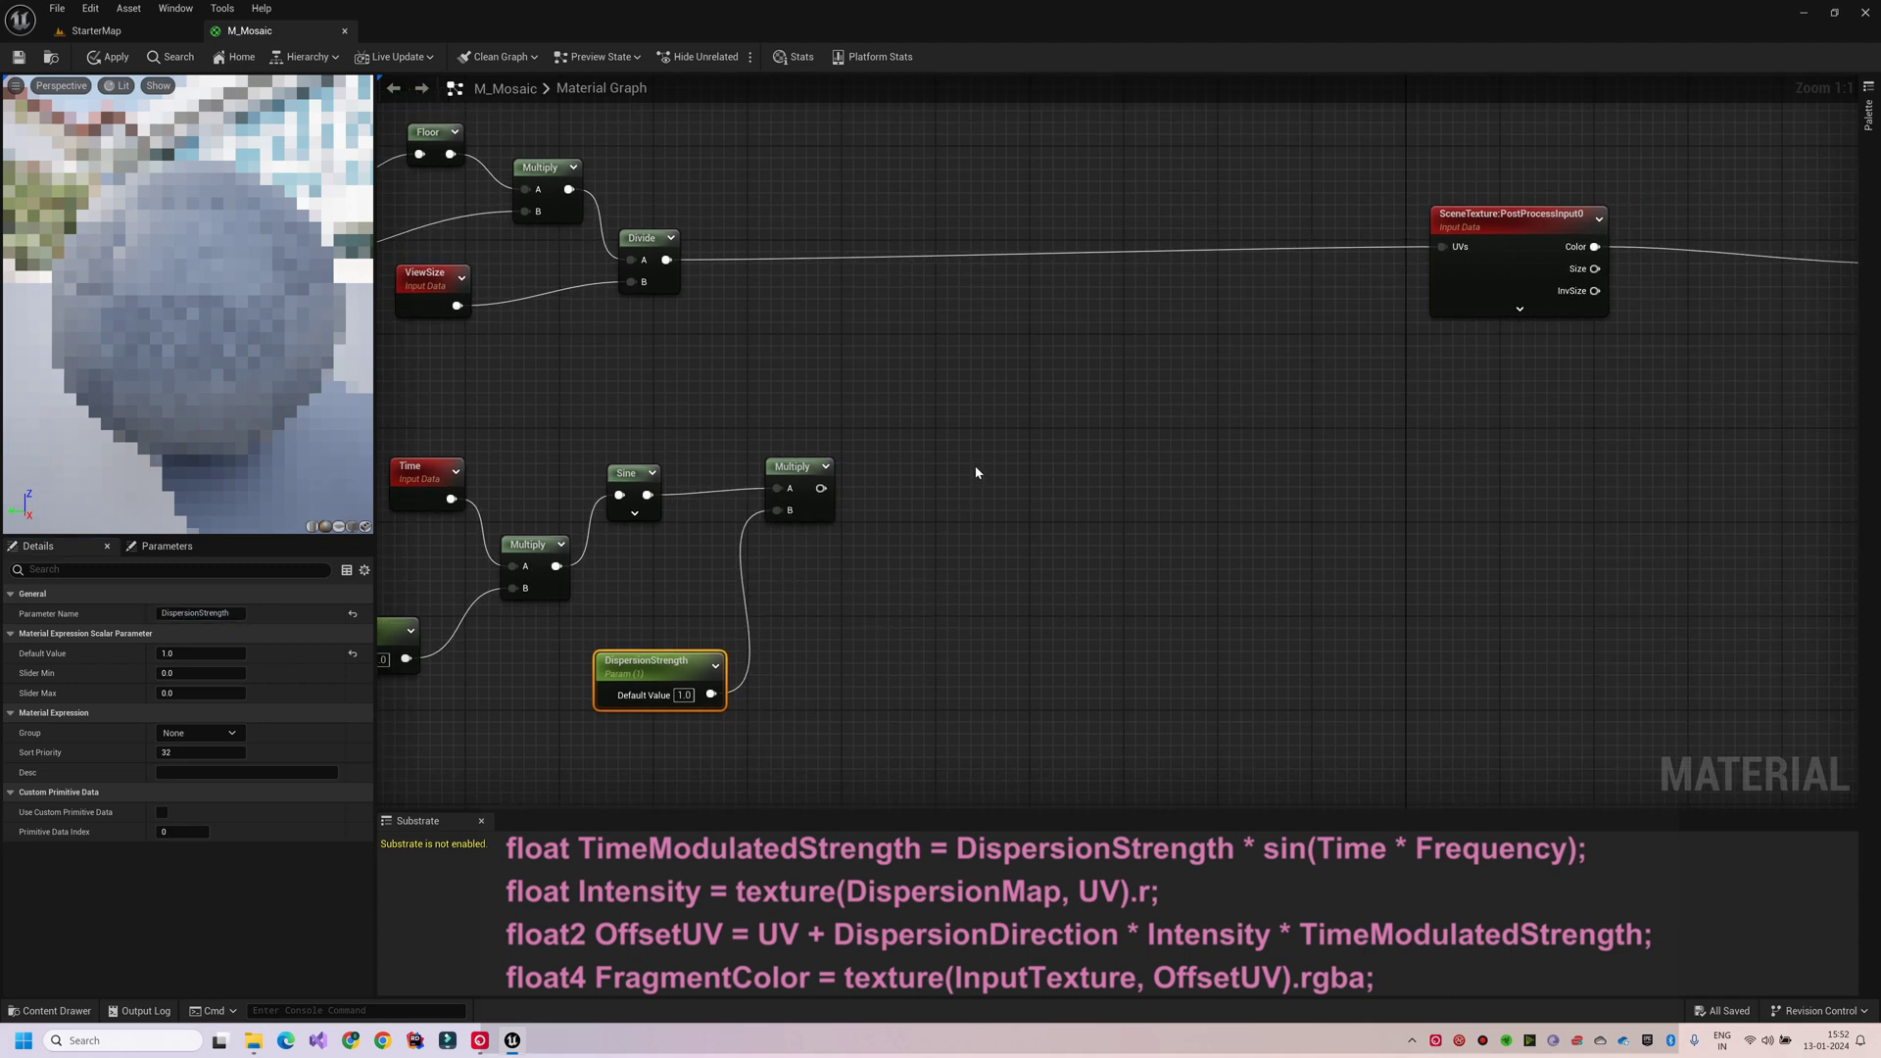
Add a Texture Sample node using the T_Perlin_Noise_M texture and place it clear of the time-based chain.
{"action": "left_click", "coordinate": [929, 511]}
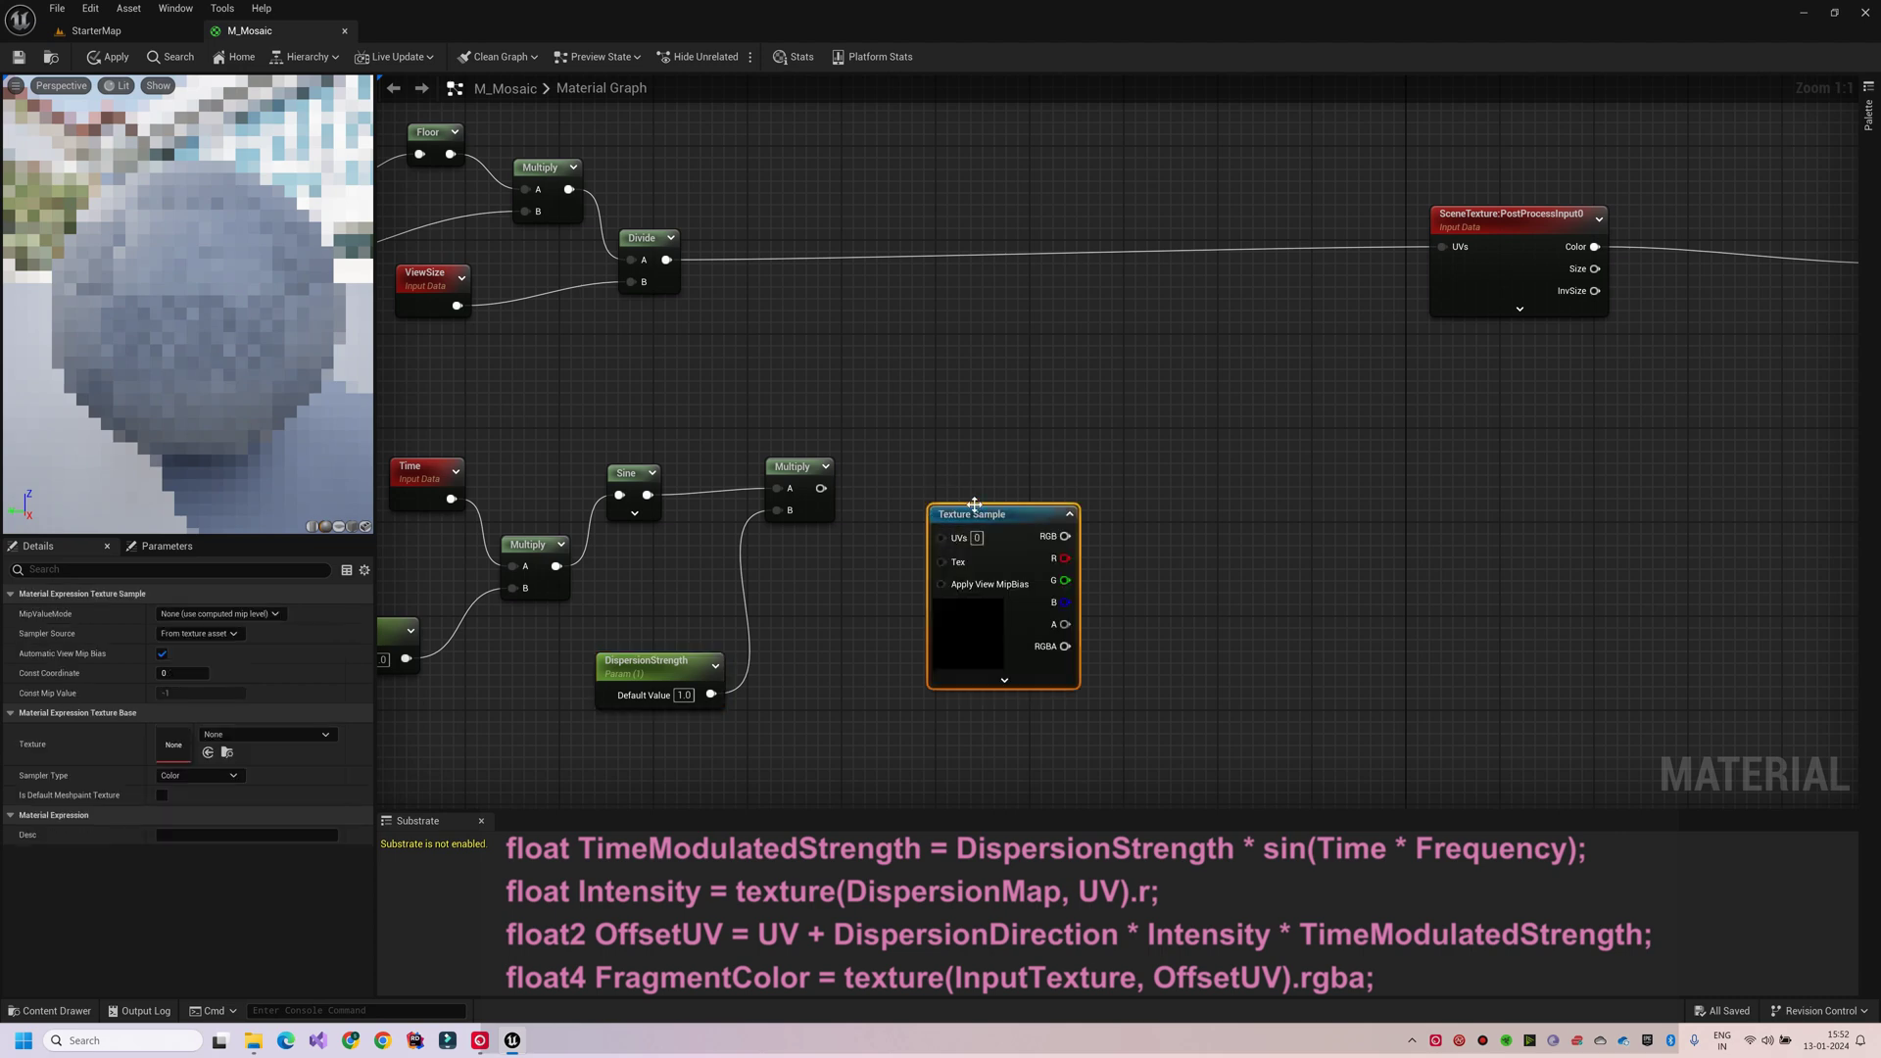
{"action": "left_click_drag", "start_coordinate": [949, 507], "coordinate": [1049, 490]}
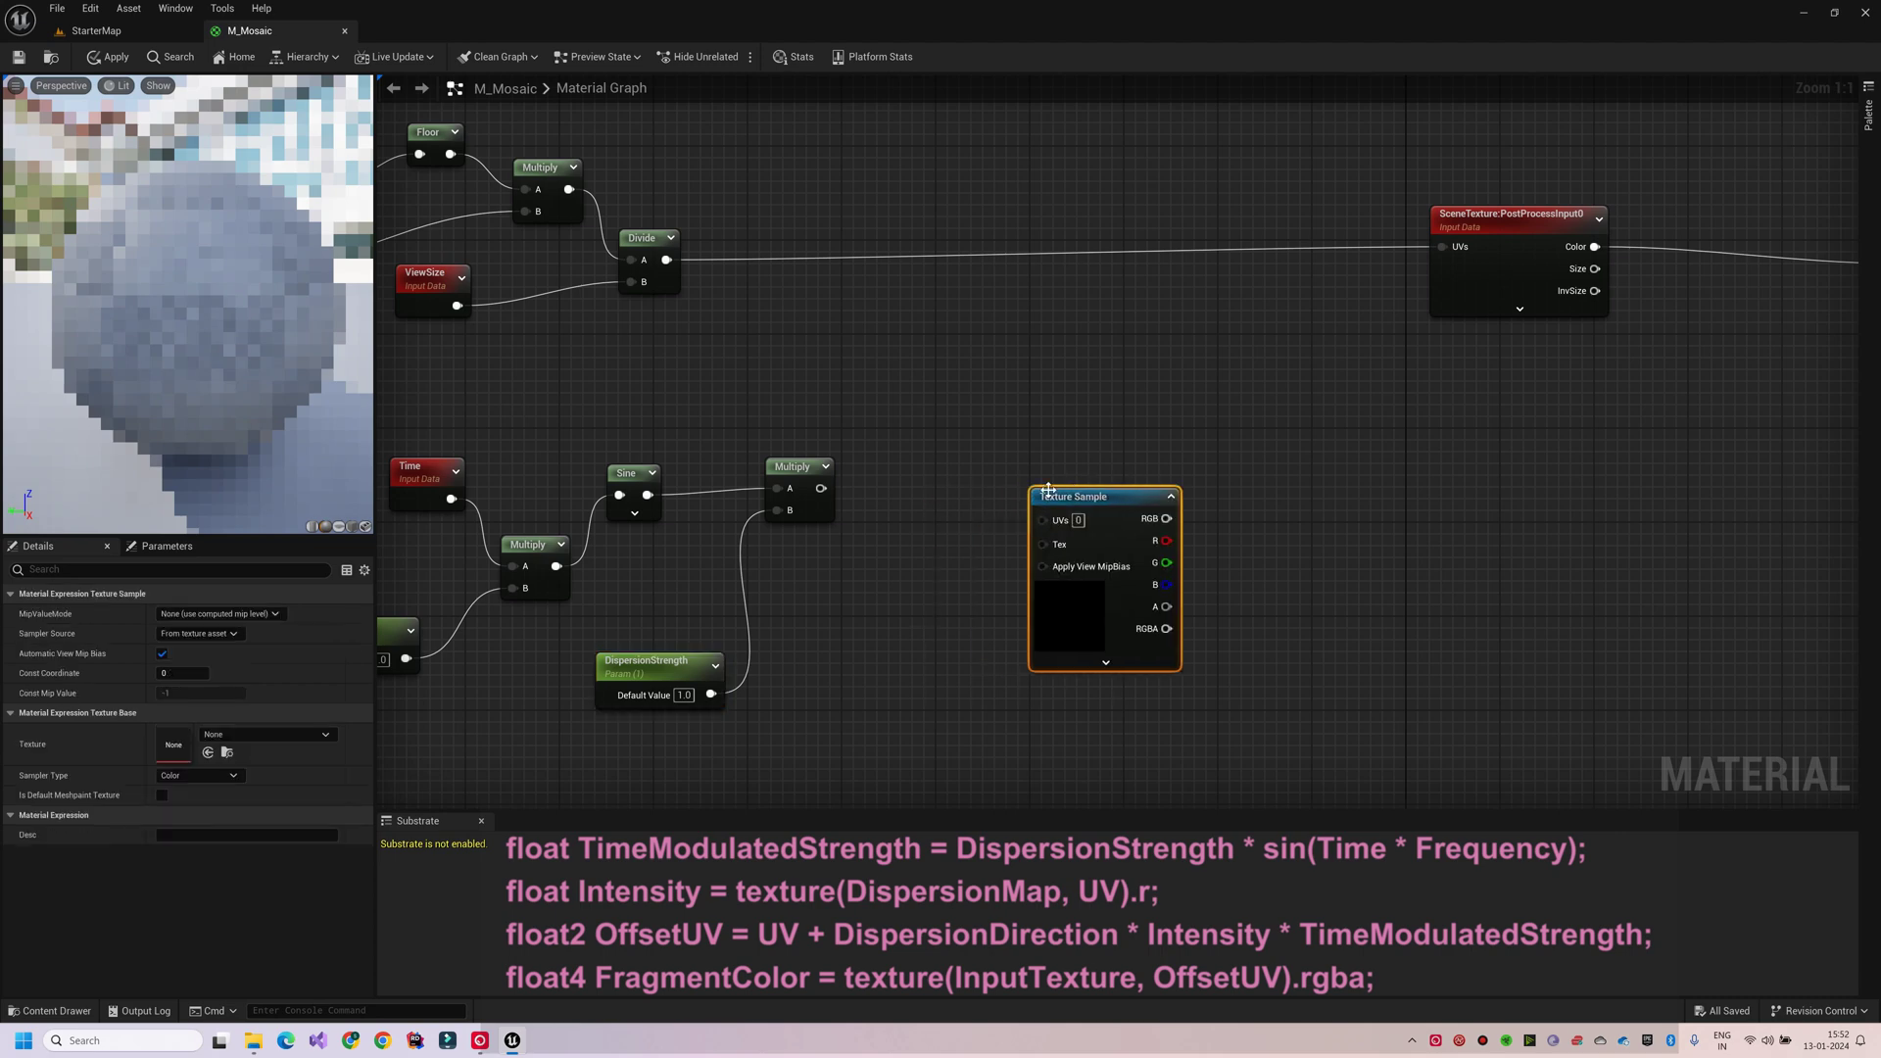
{"action": "left_click", "coordinate": [231, 737]}
{"action": "type", "text": "noise"}
{"action": "left_click", "coordinate": [305, 621]}
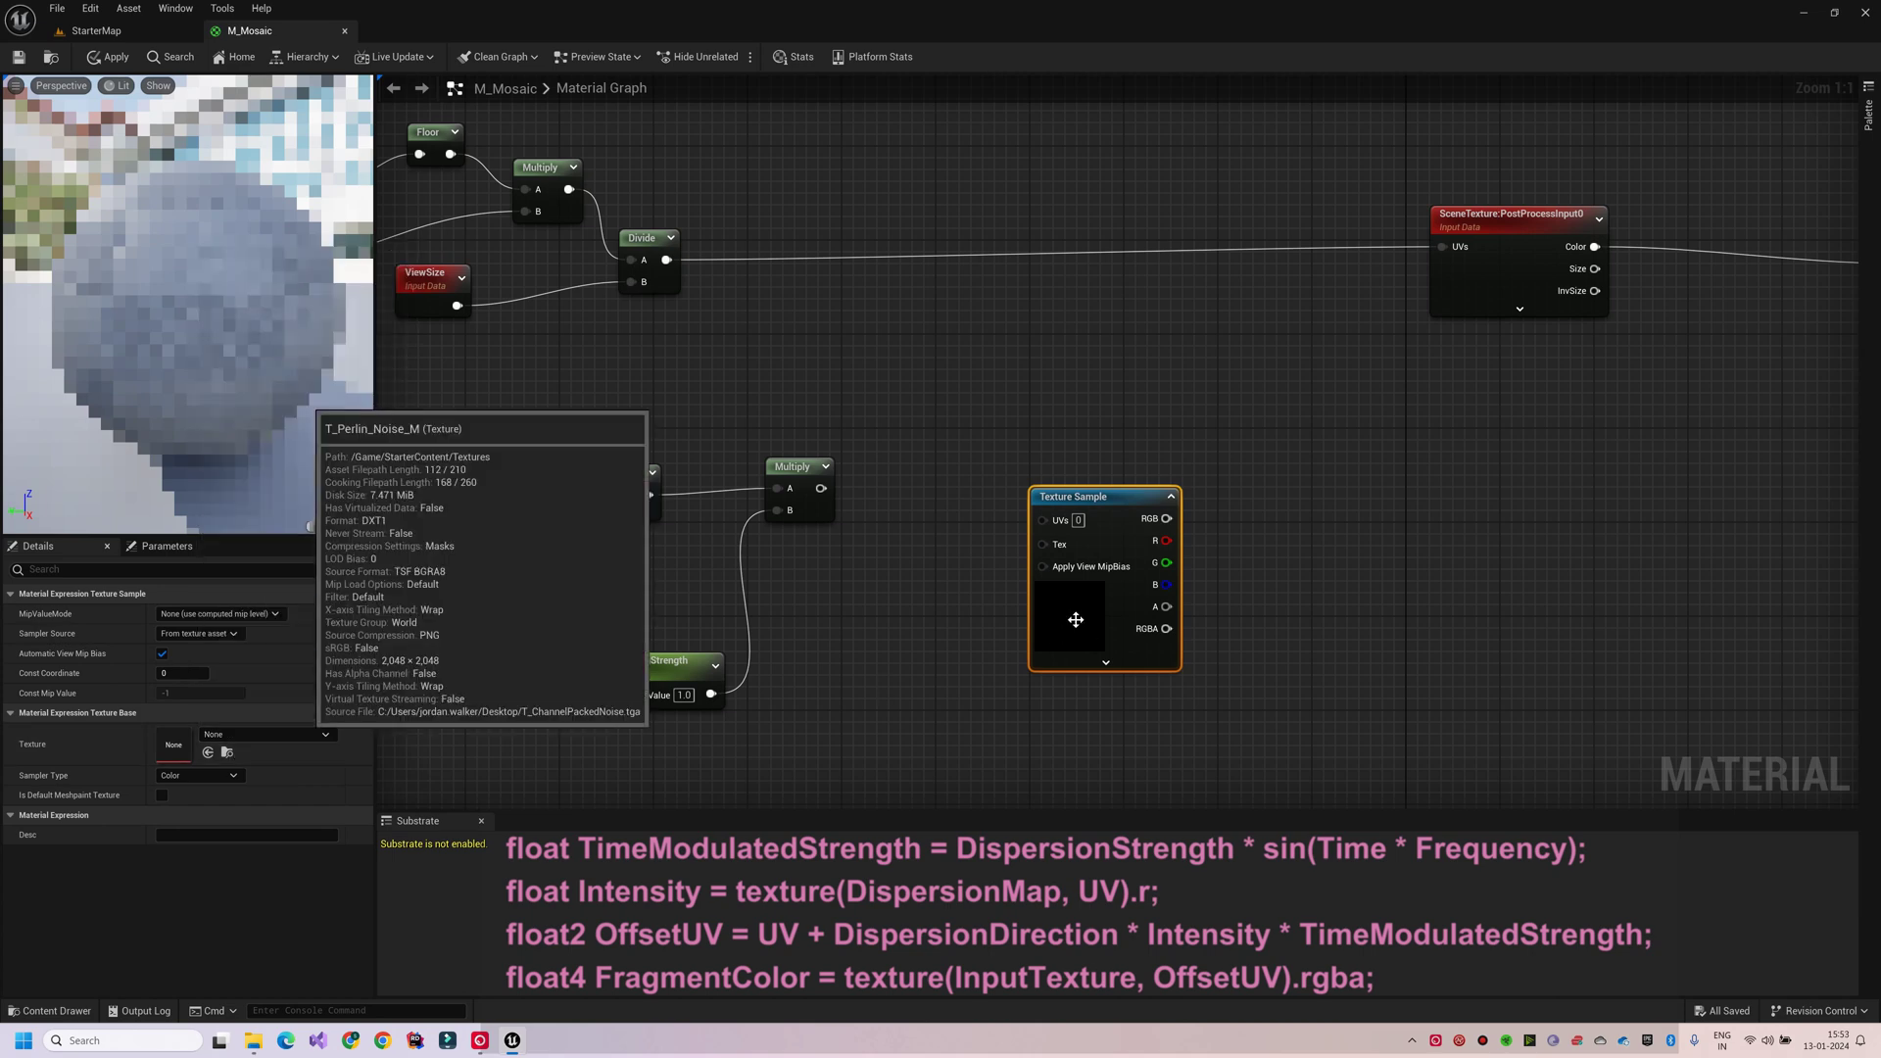
{"action": "left_click_drag", "start_coordinate": [1075, 621], "coordinate": [1110, 621]}
{"action": "right_click_drag", "start_coordinate": [986, 743], "coordinate": [947, 704]}
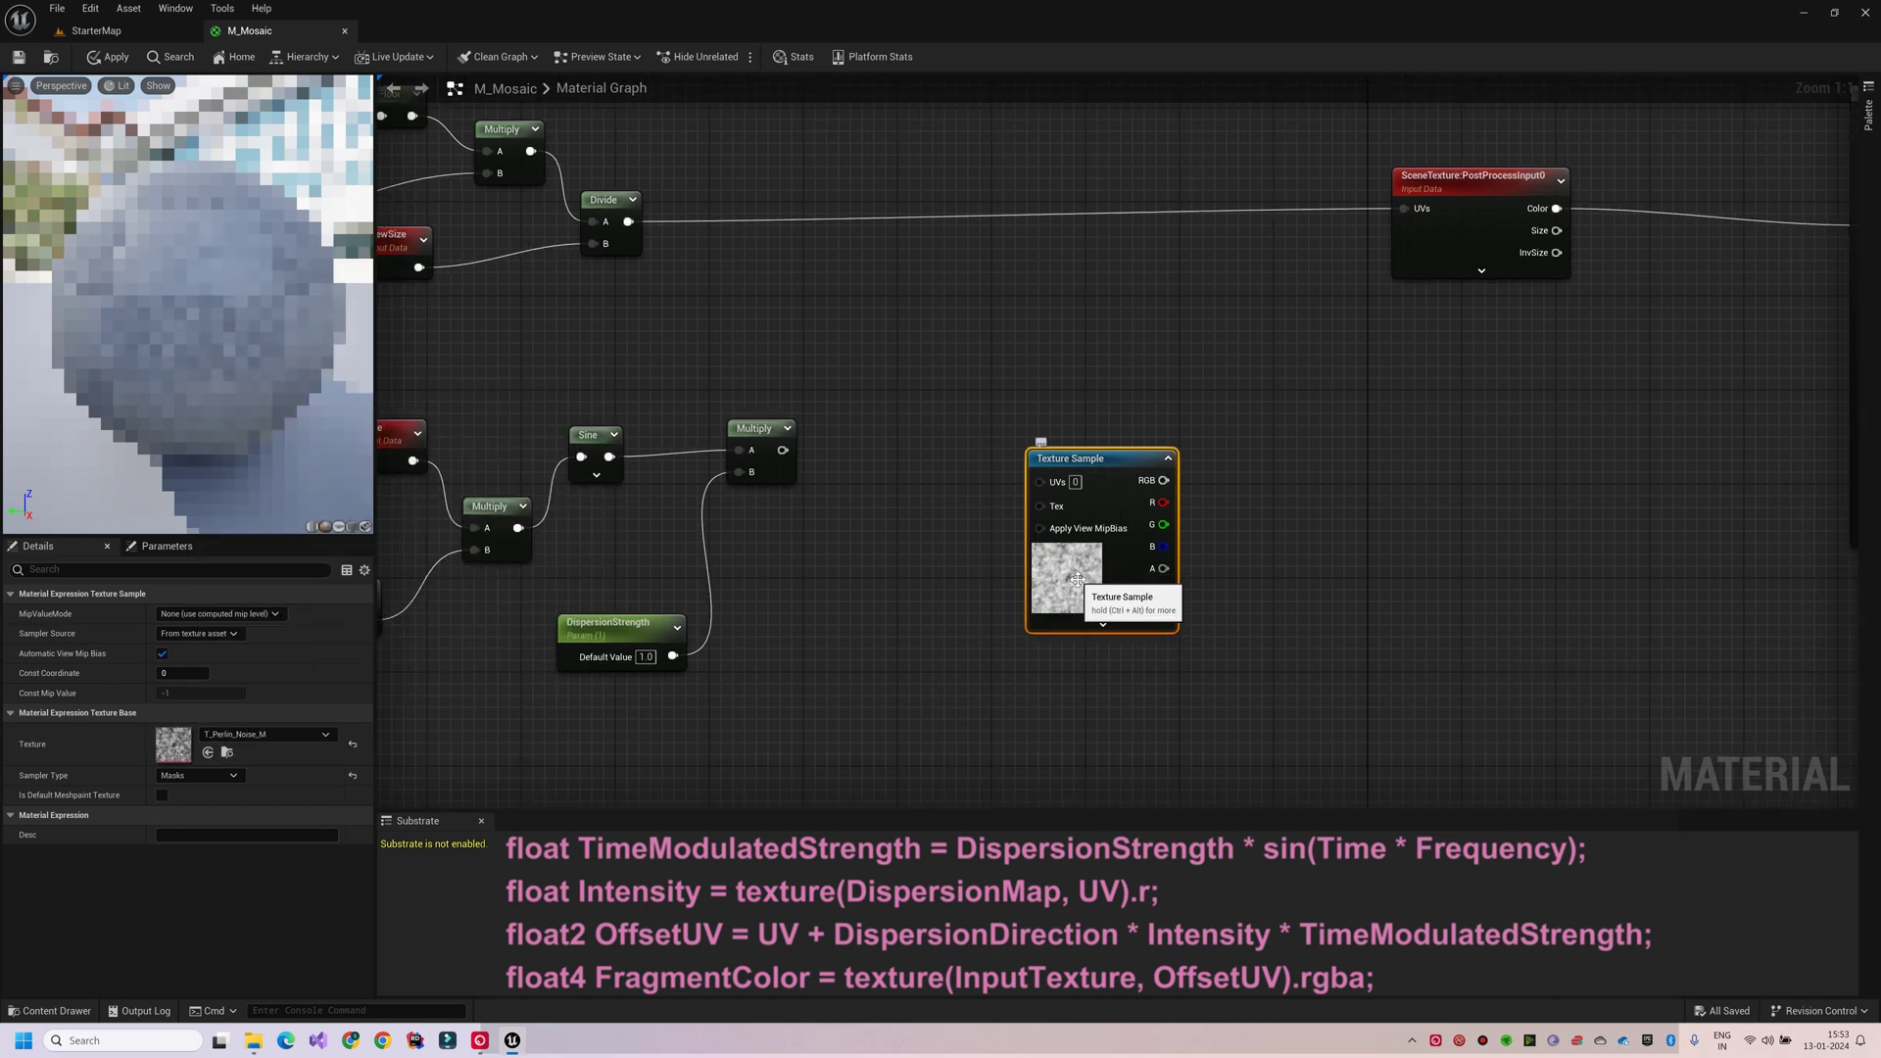
{"action": "left_click_drag", "start_coordinate": [1077, 579], "coordinate": [991, 621]}
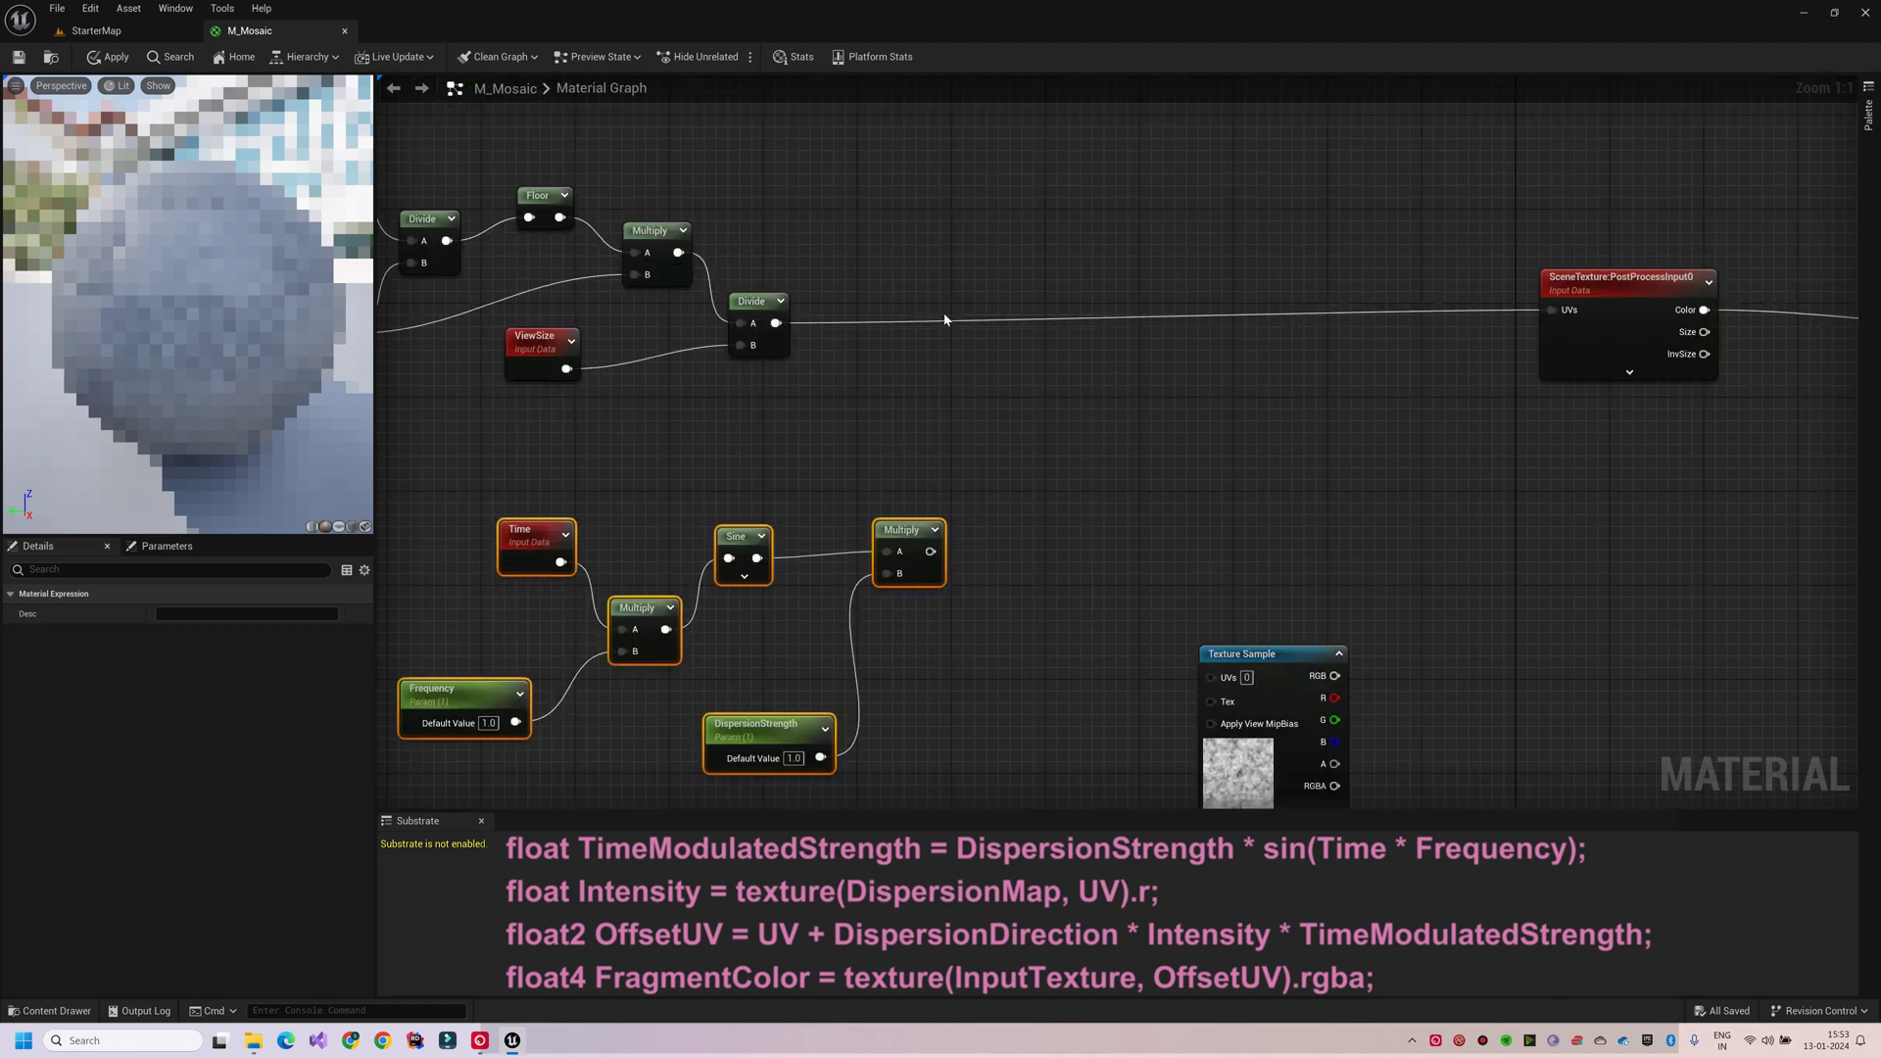
Create an Add node and connect the final mosaic Divide result to its A input.
{"action": "left_click", "coordinate": [1102, 431]}
{"action": "left_click_drag", "start_coordinate": [781, 311], "coordinate": [1111, 460]}
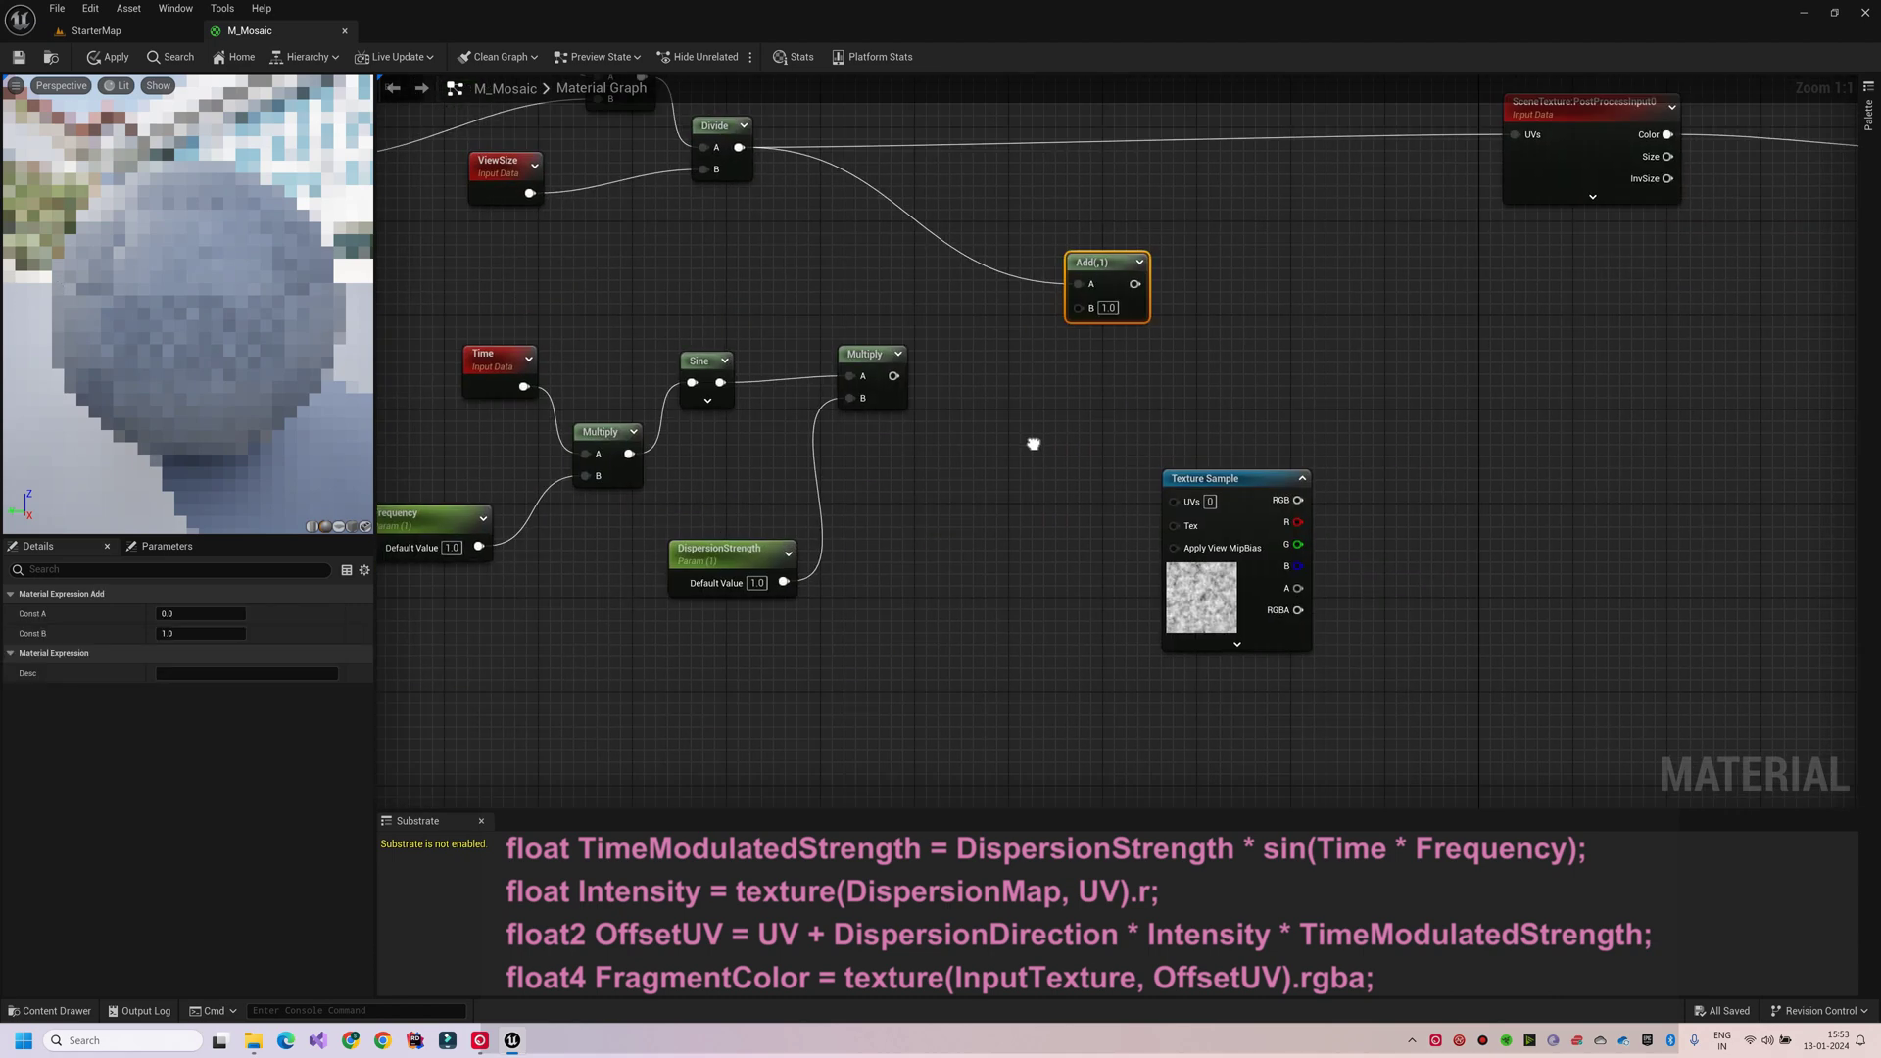
{"action": "right_click_drag", "start_coordinate": [1034, 443], "coordinate": [1044, 376]}
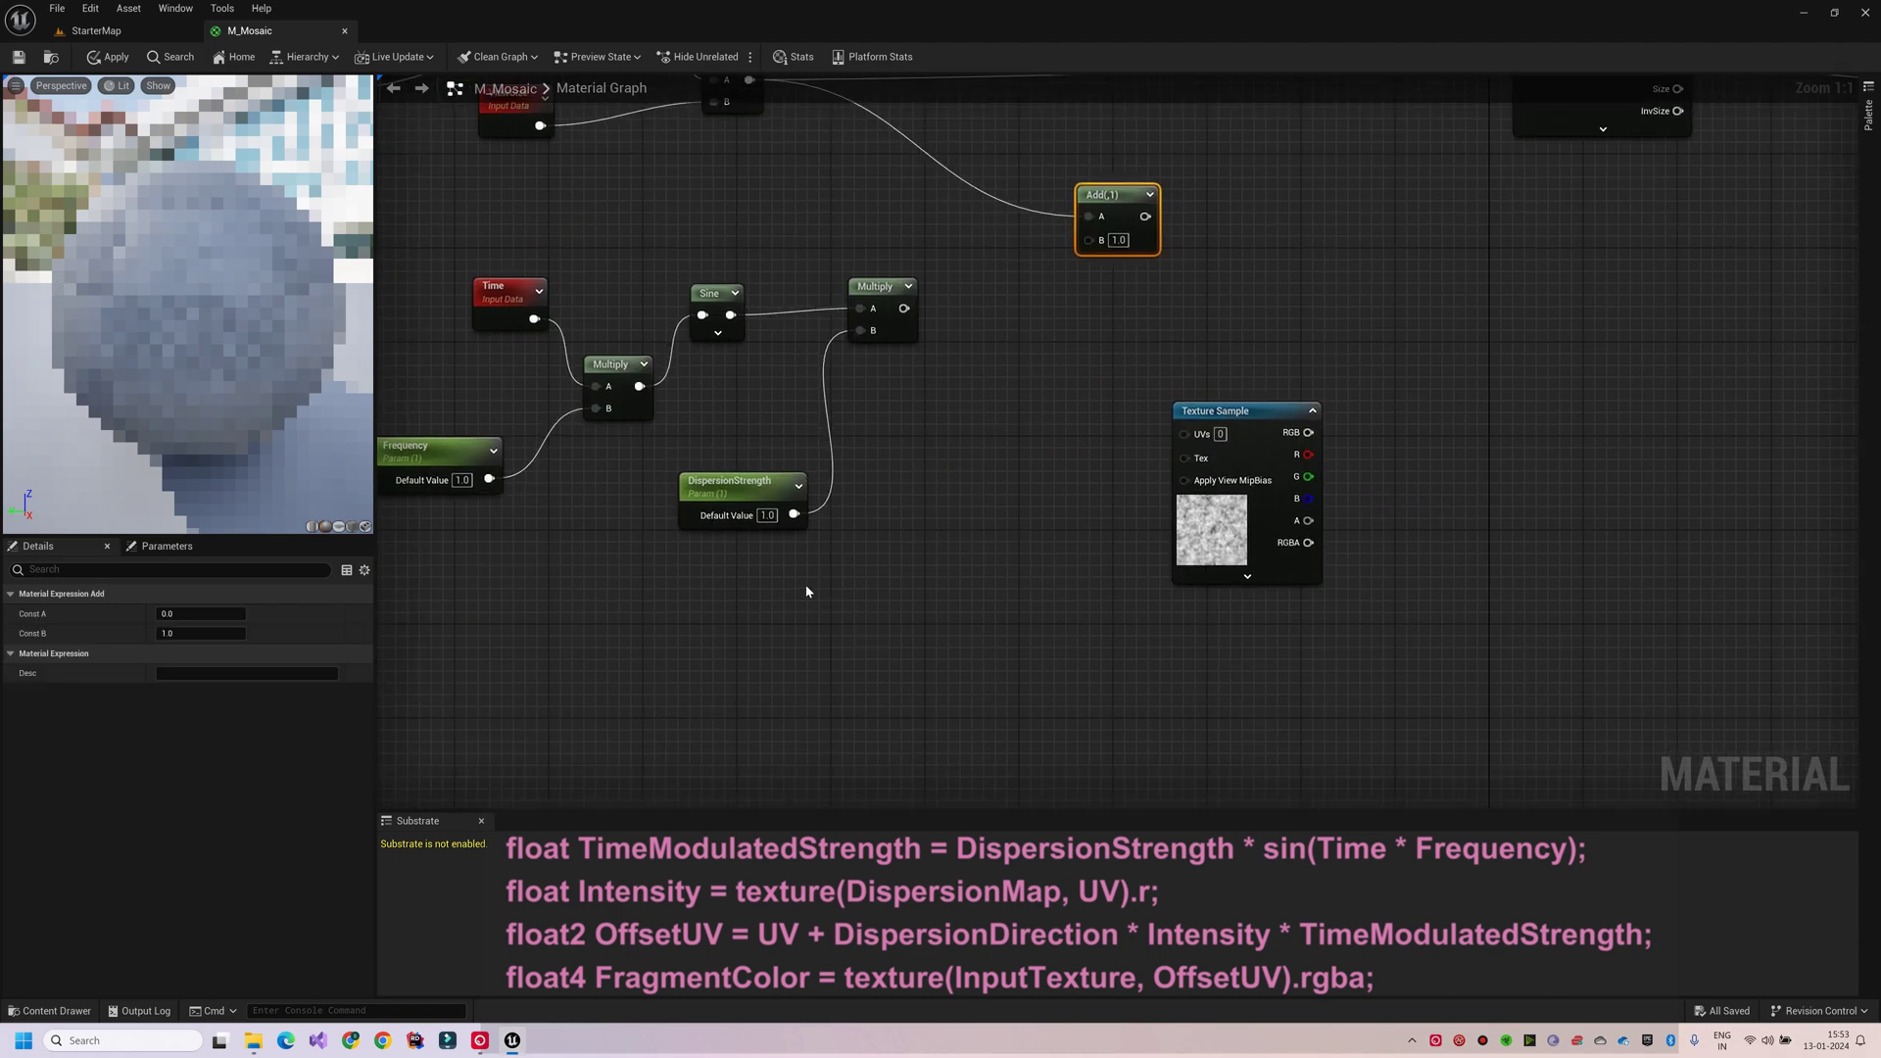
Add an Append node and a scalar parameter named DirectionX with default value 1 beneath the DispersionStrength parameter.
{"action": "right_click", "coordinate": [885, 612]}
{"action": "type", "text": "append"}
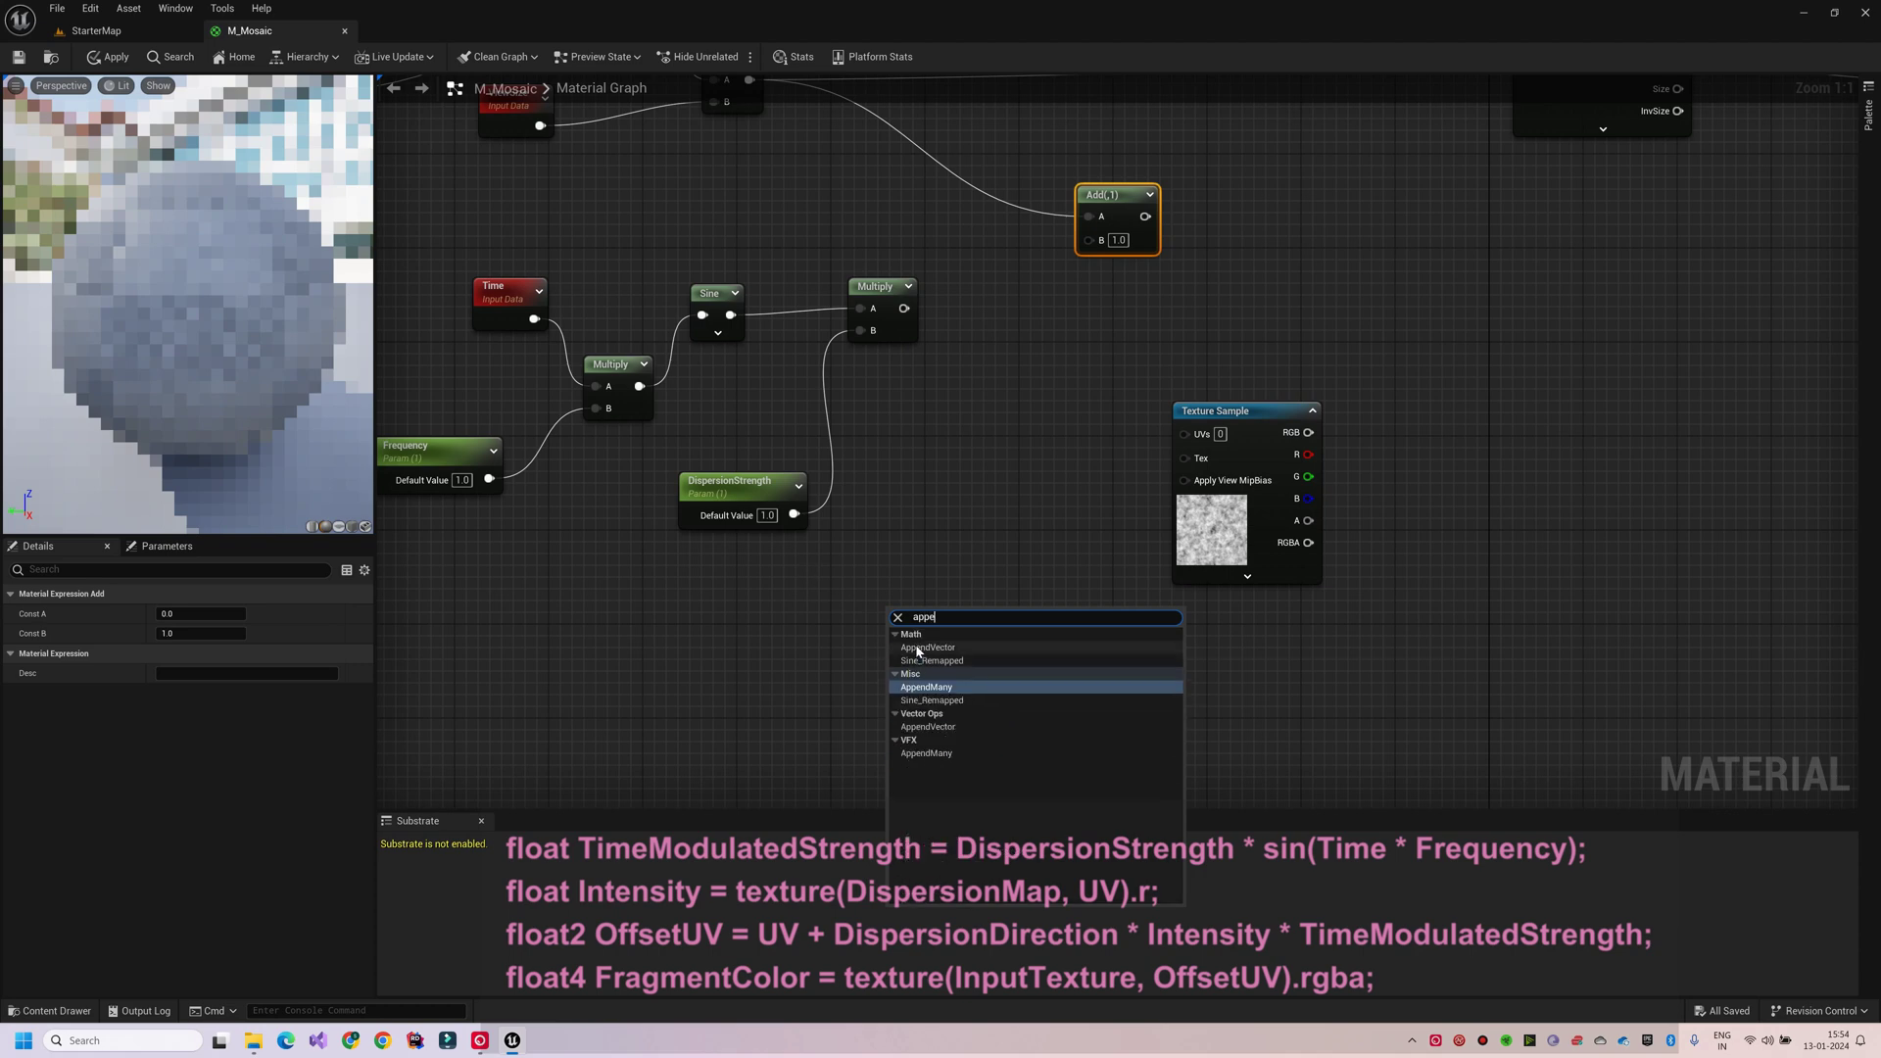
{"action": "key", "text": "Return"}
{"action": "left_click", "coordinate": [624, 602]}
{"action": "type", "text": "Direct"}
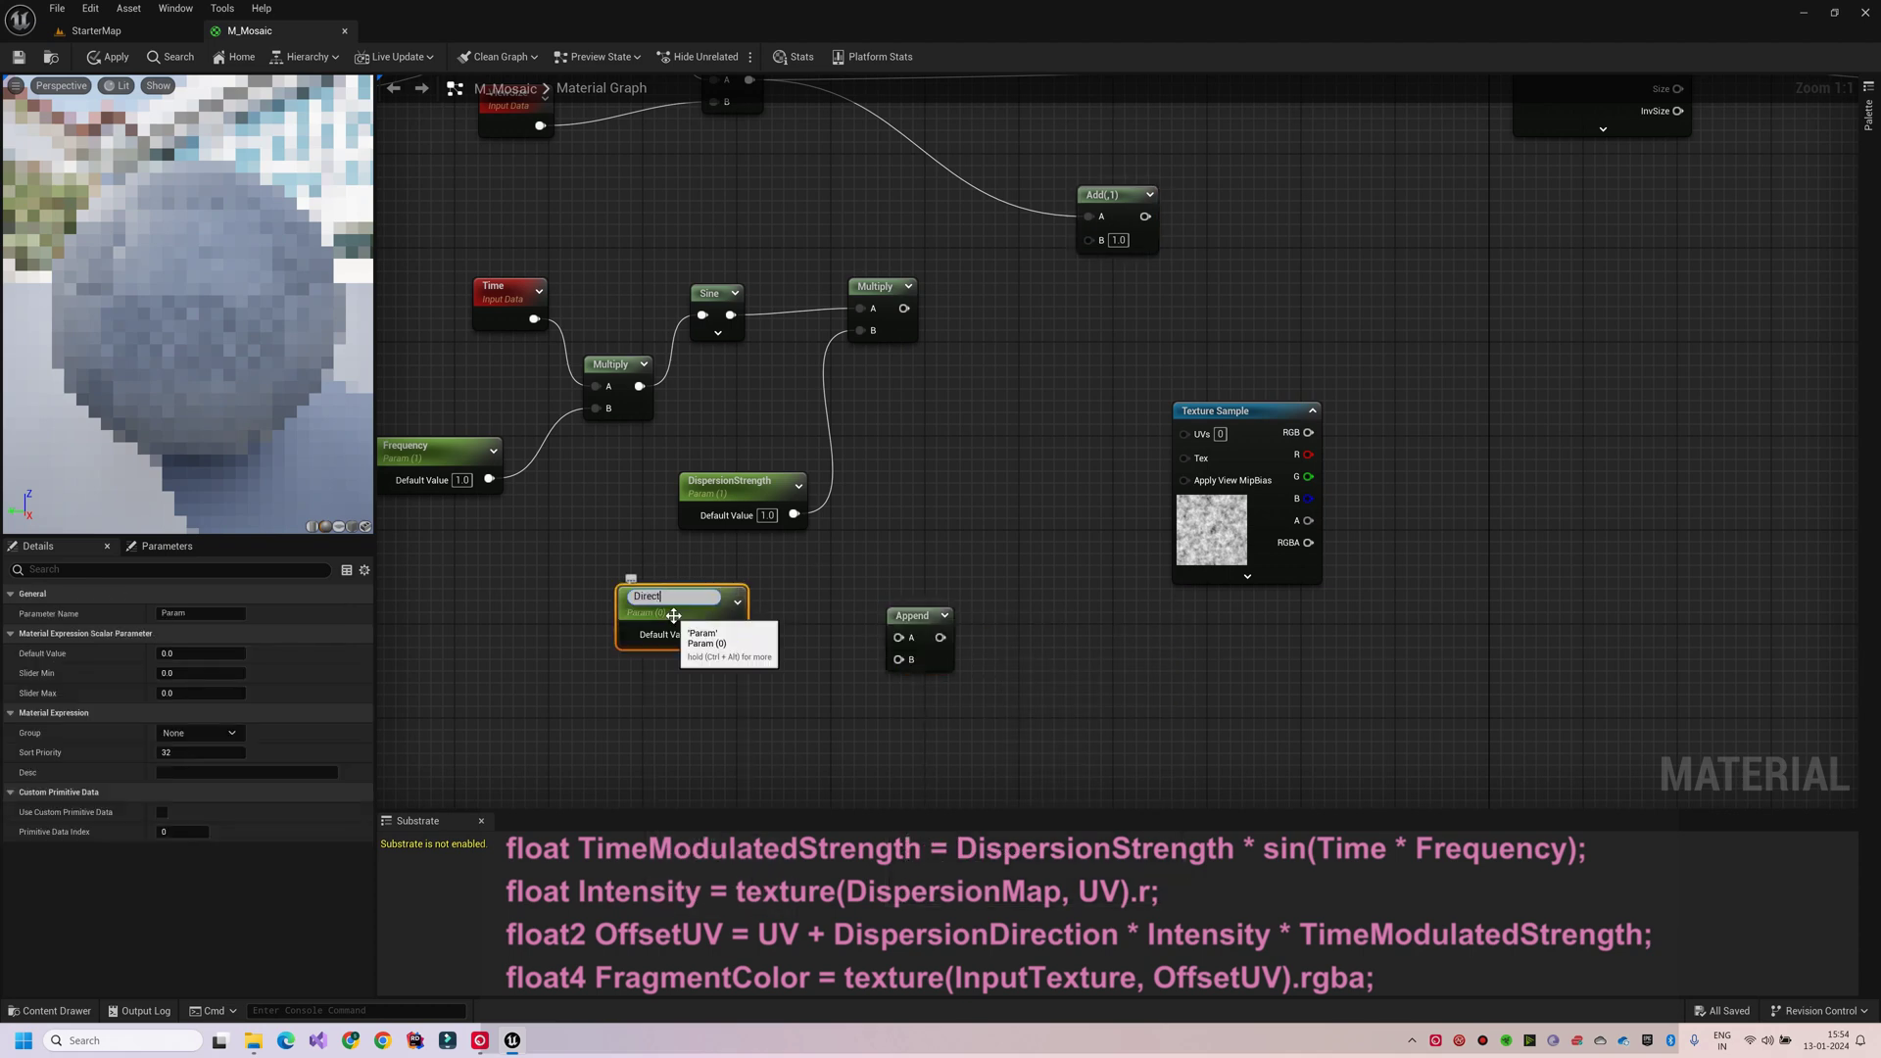
{"action": "left_click", "coordinate": [707, 629]}
{"action": "type", "text": "1"}
{"action": "key", "text": "Return"}
Duplicate DirectionX as DirectionY, then connect DirectionX to A and DirectionY to B of the Append node.
{"action": "left_click", "coordinate": [660, 599]}
{"action": "key", "text": "ctrl+d"}
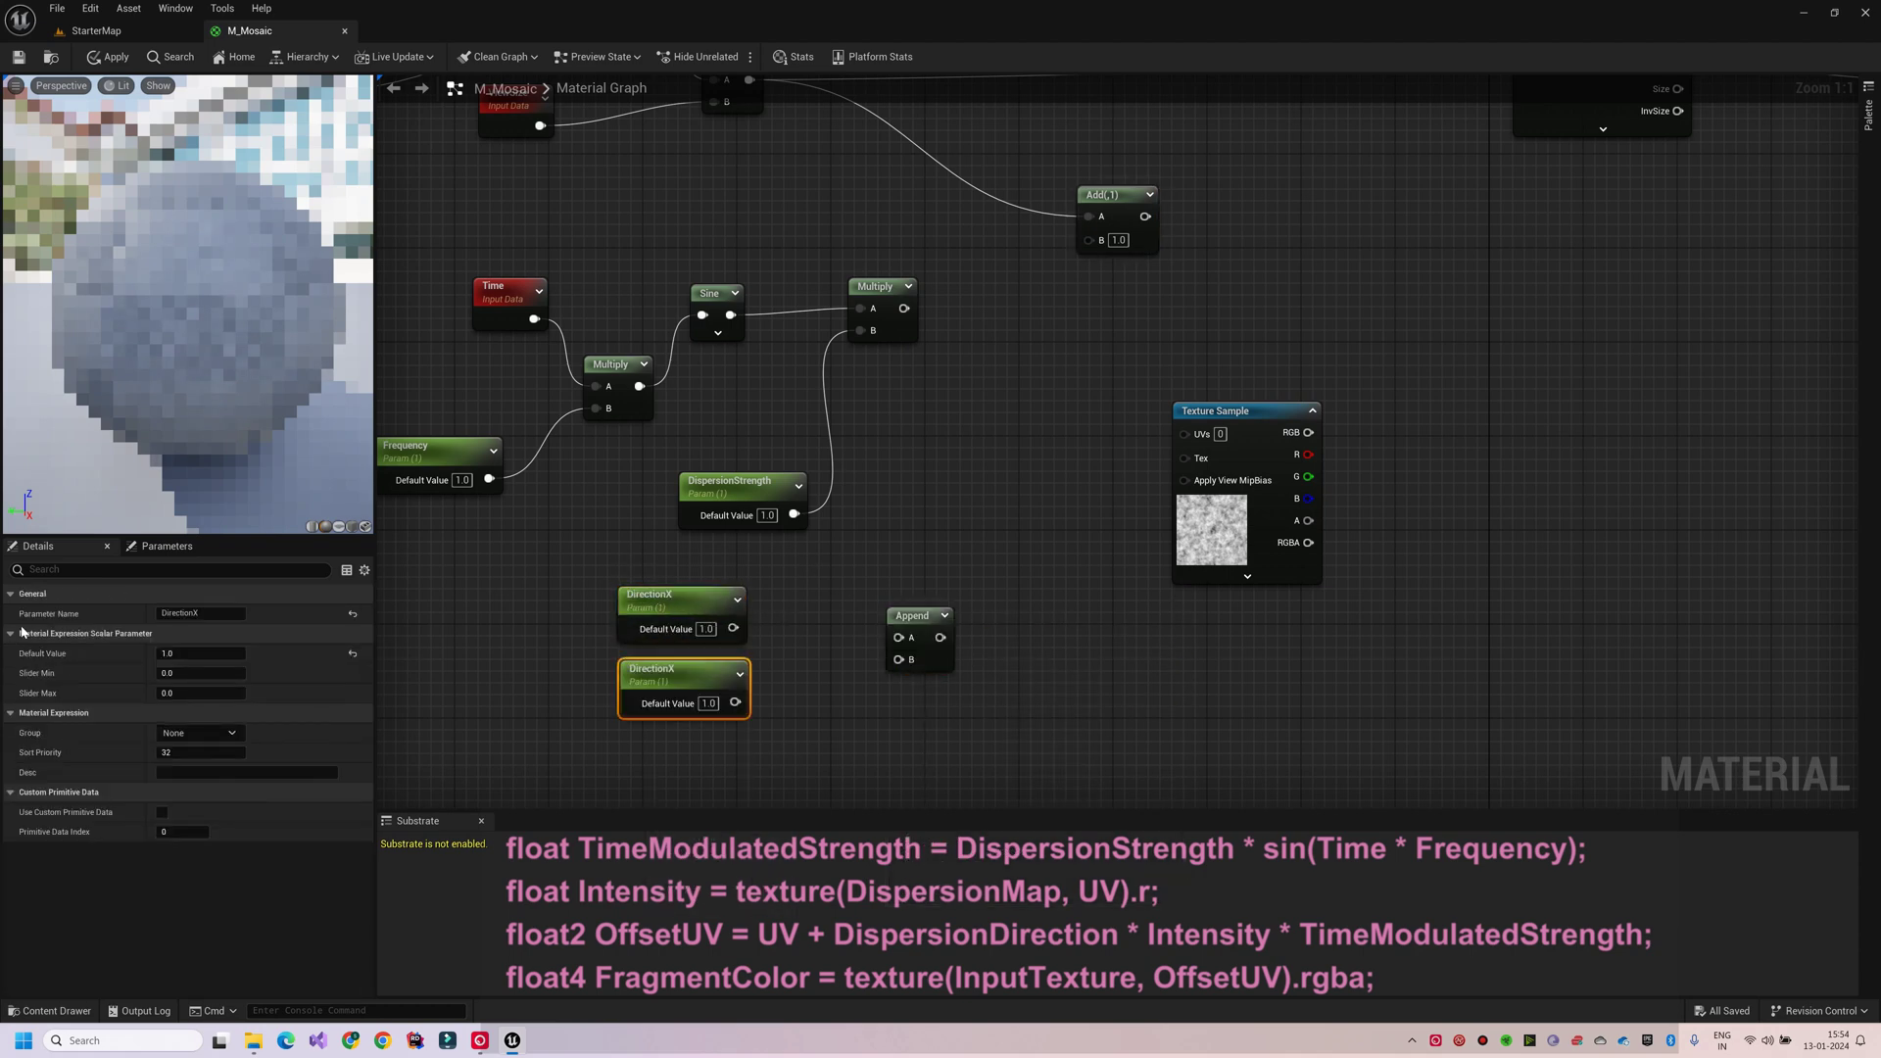
{"action": "type", "text": "Y"}
{"action": "left_click", "coordinate": [578, 744]}
{"action": "left_click_drag", "start_coordinate": [735, 703], "coordinate": [874, 672]}
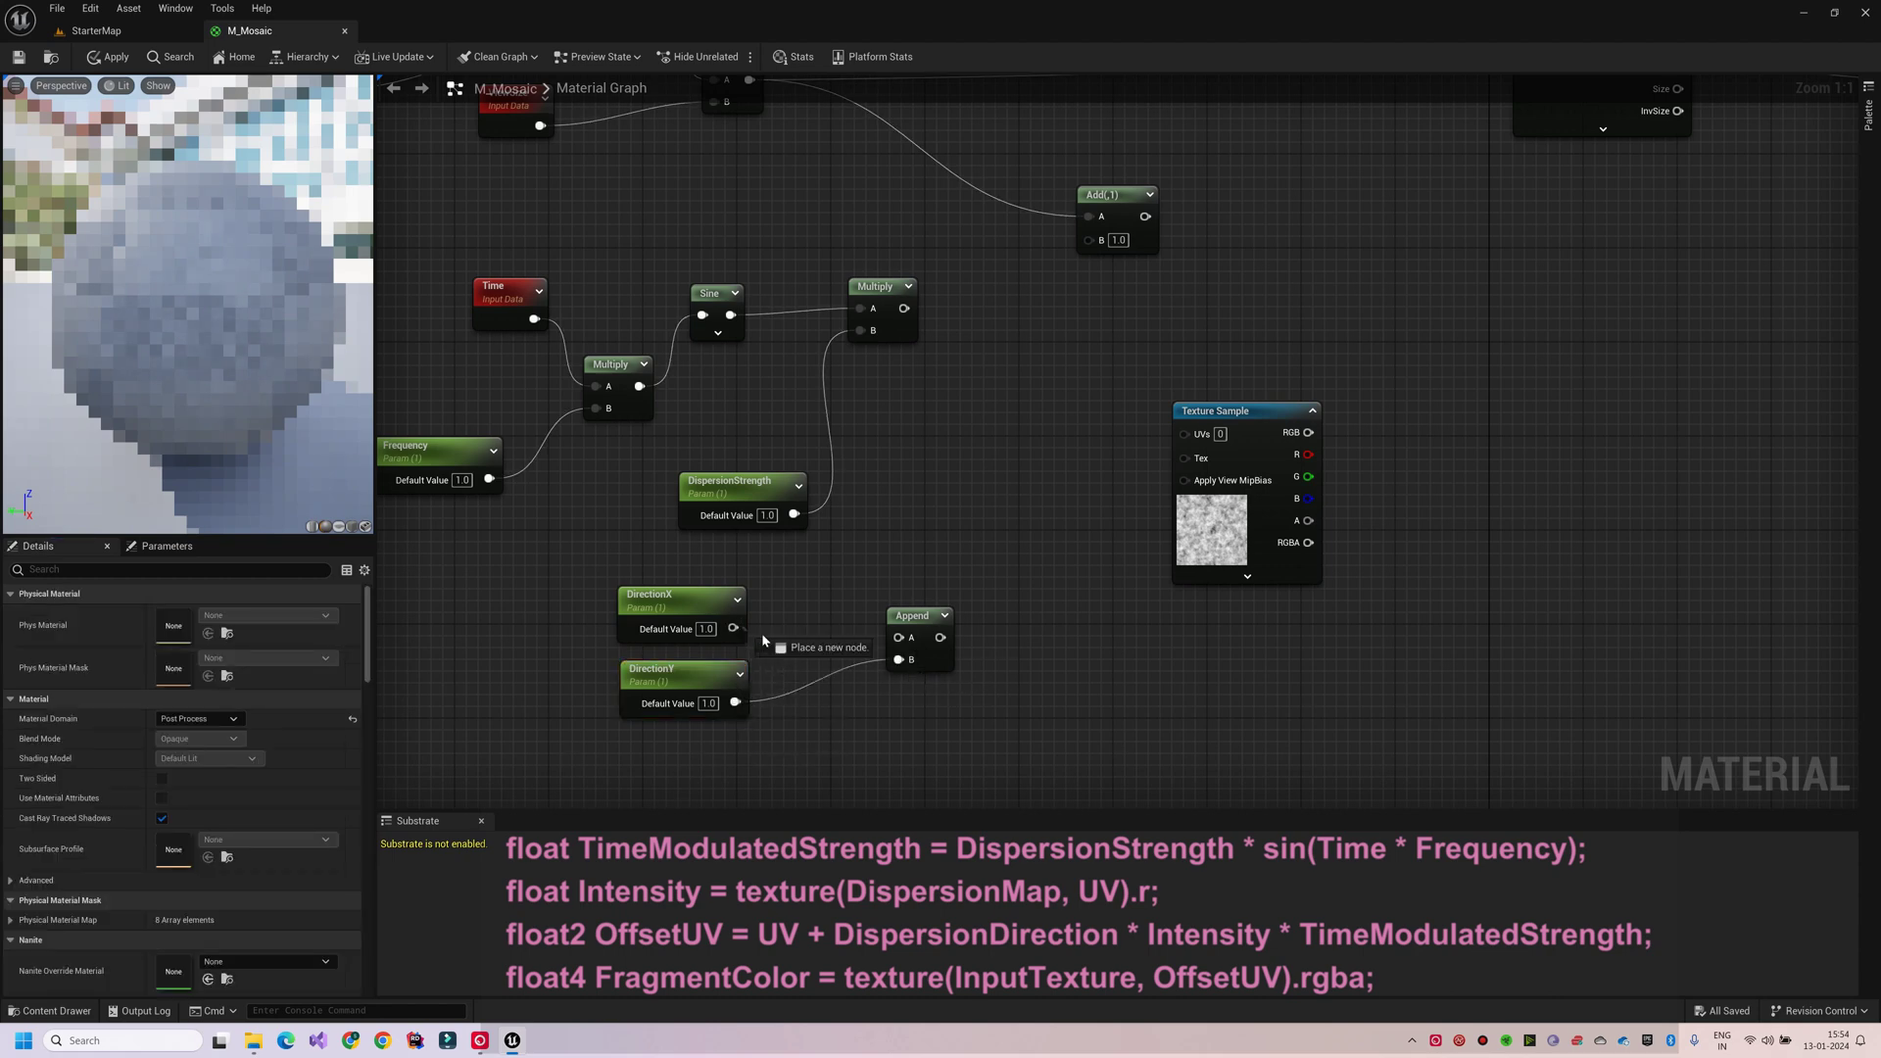
{"action": "left_click_drag", "start_coordinate": [763, 641], "coordinate": [881, 599]}
Add a Multiply combining the time-modulated strength (A) with the Append result (B), and feed its output into B of the Add node.
{"action": "key", "text": "m"}
{"action": "left_click", "coordinate": [952, 381]}
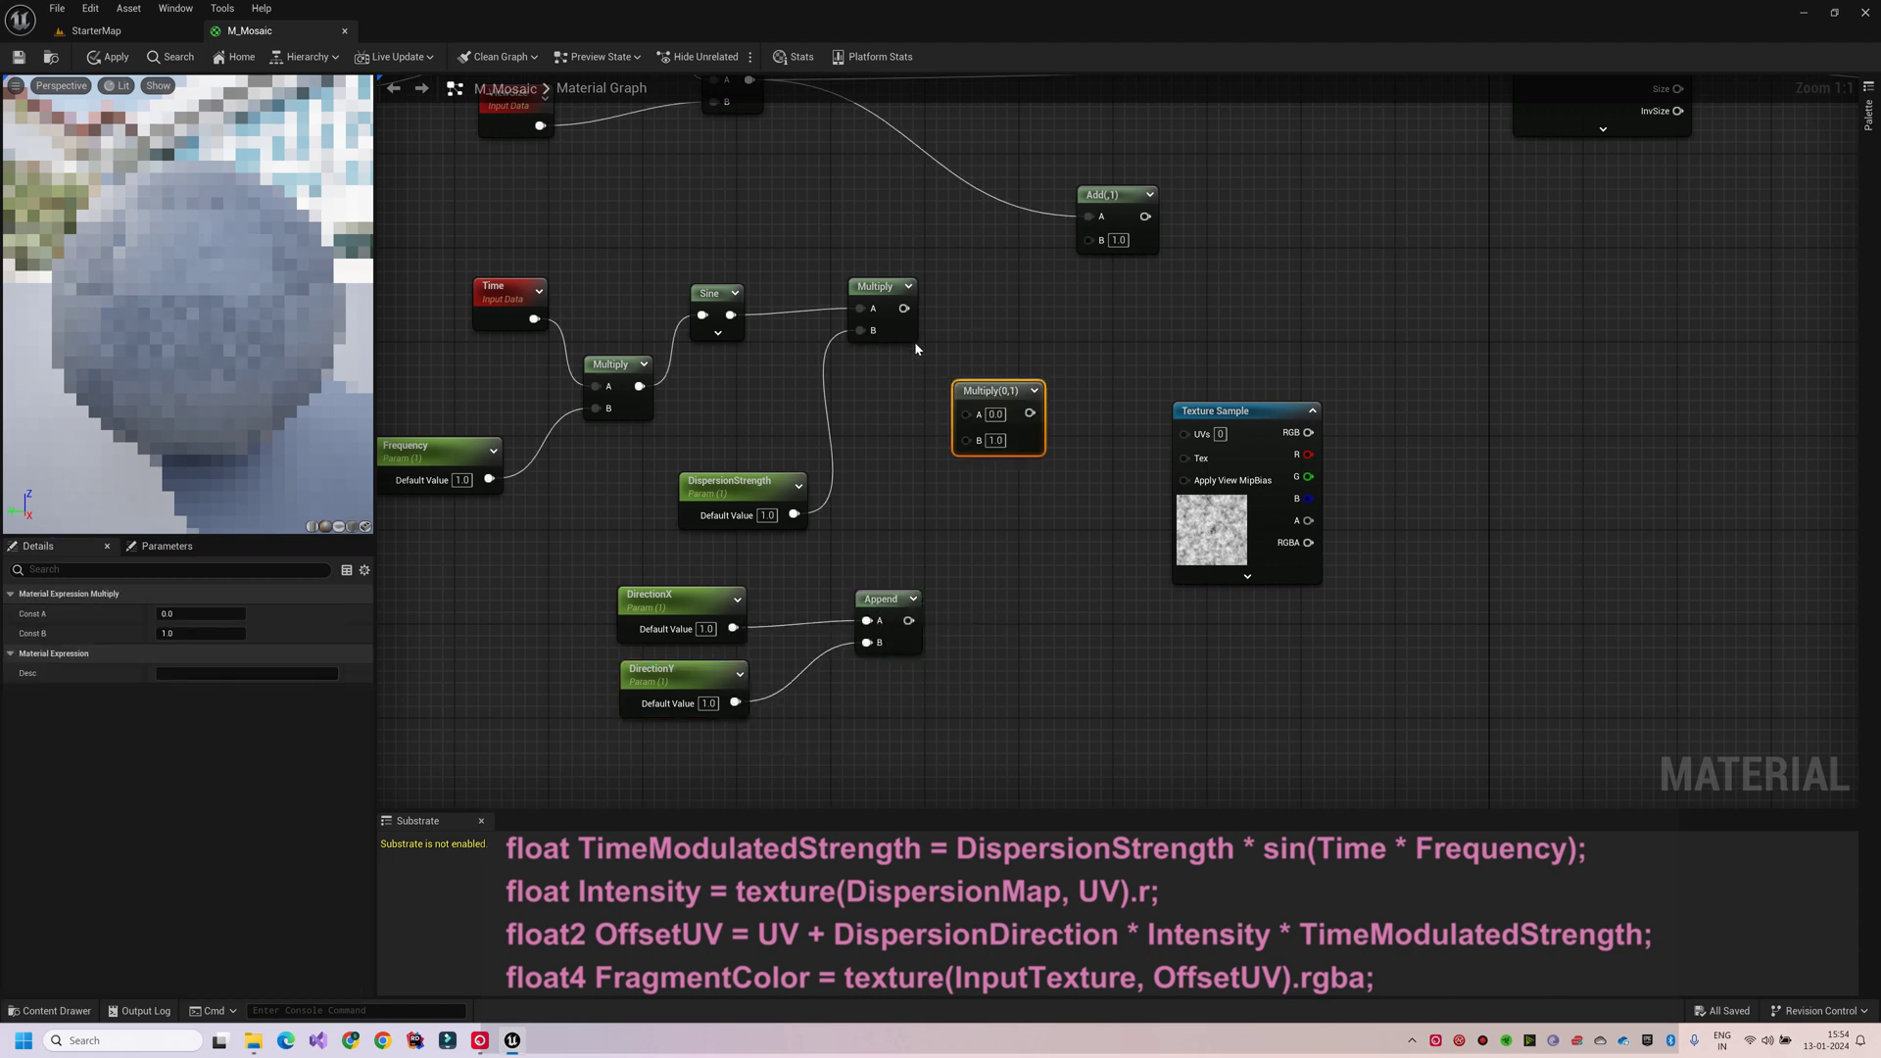
{"action": "left_click_drag", "start_coordinate": [973, 423], "coordinate": [969, 416]}
{"action": "left_click_drag", "start_coordinate": [909, 639], "coordinate": [970, 438]}
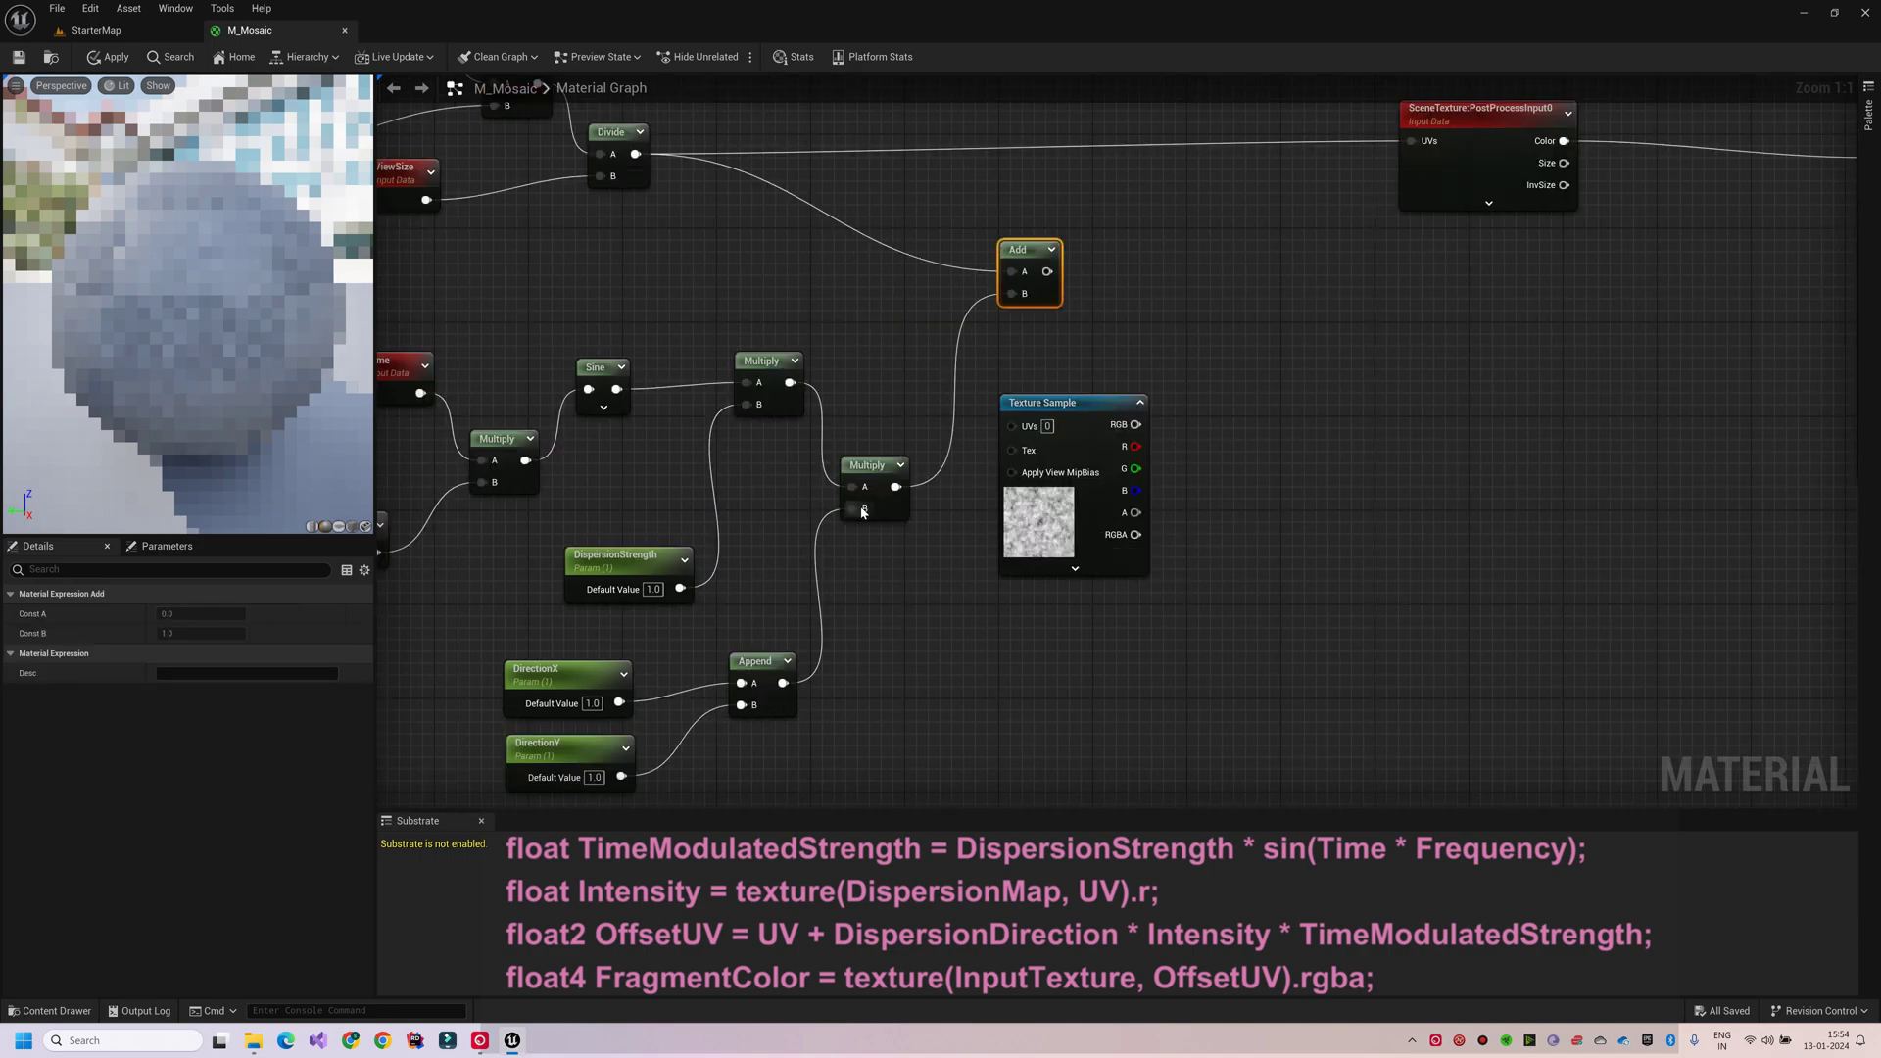
Rearrange the graph, spacing the direction Multiply away from the time-based chain and placing the Texture Sample just above that chain.
{"action": "left_click_drag", "start_coordinate": [867, 470], "coordinate": [934, 533]}
{"action": "left_click_drag", "start_coordinate": [1068, 403], "coordinate": [925, 344]}
{"action": "left_click_drag", "start_coordinate": [790, 383], "coordinate": [1046, 604]}
{"action": "right_click_drag", "start_coordinate": [993, 549], "coordinate": [1280, 596]}
{"action": "left_click_drag", "start_coordinate": [545, 336], "coordinate": [1038, 646]}
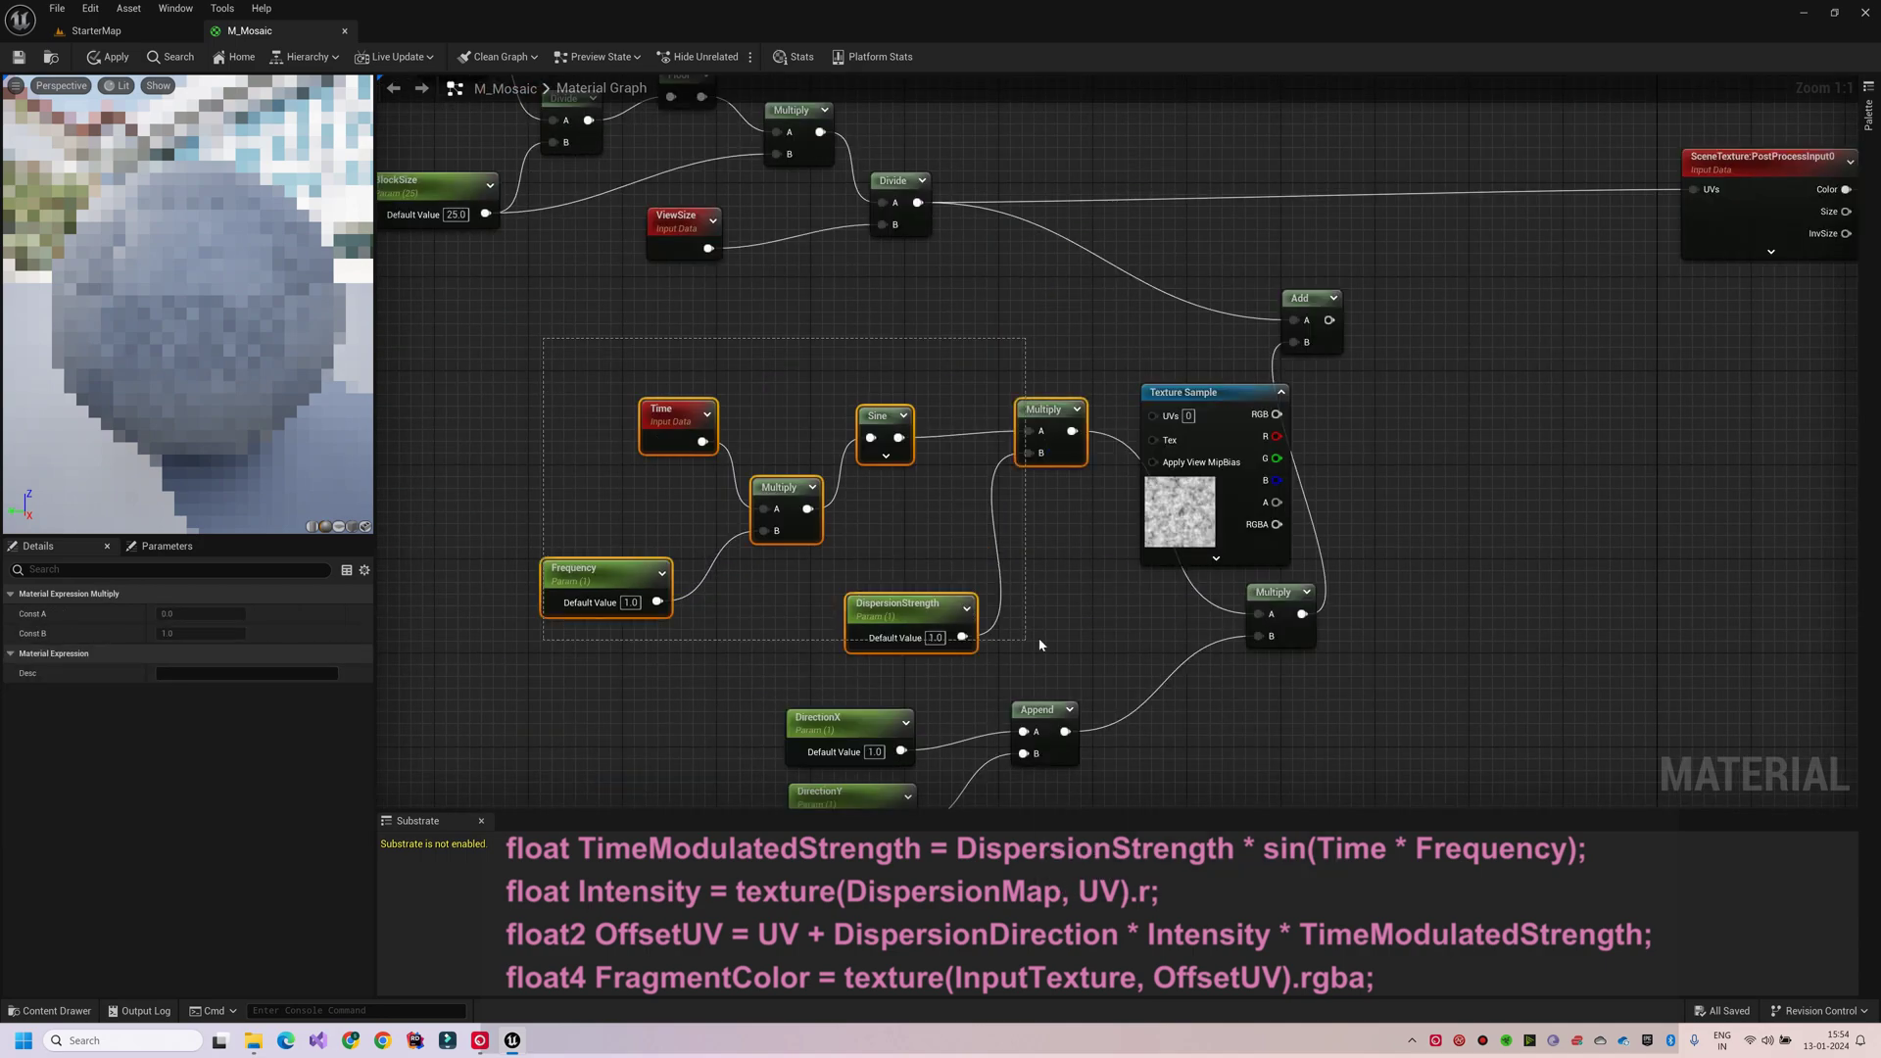
{"action": "left_click_drag", "start_coordinate": [1053, 421], "coordinate": [806, 421]}
{"action": "left_click_drag", "start_coordinate": [806, 455], "coordinate": [798, 496]}
{"action": "right_click_drag", "start_coordinate": [827, 529], "coordinate": [975, 560]}
{"action": "left_click_drag", "start_coordinate": [1178, 473], "coordinate": [1097, 449]}
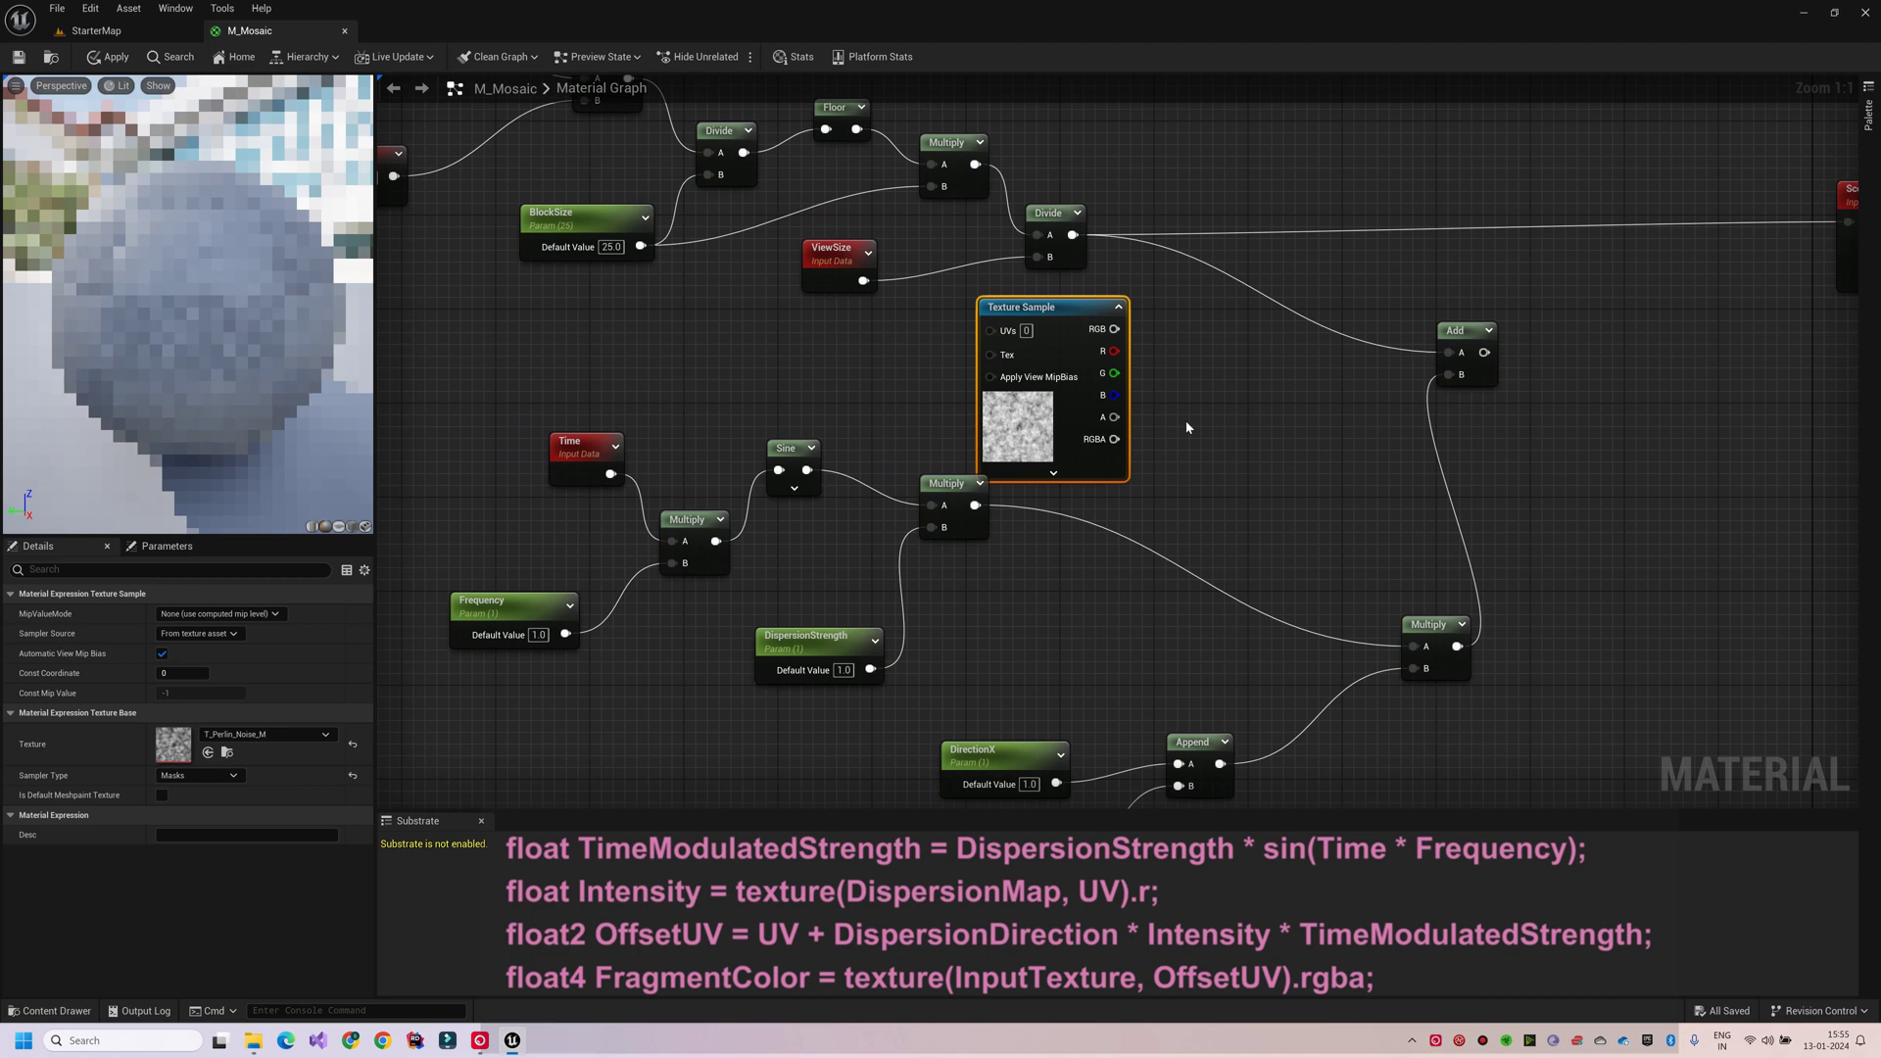
Add a Multiply node with the Texture Sample's R channel in A and the time-modulated strength in B.
{"action": "key", "text": "m"}
{"action": "left_click", "coordinate": [1168, 419]}
{"action": "left_click_drag", "start_coordinate": [1114, 351], "coordinate": [1180, 448]}
{"action": "left_click_drag", "start_coordinate": [975, 505], "coordinate": [1184, 492]}
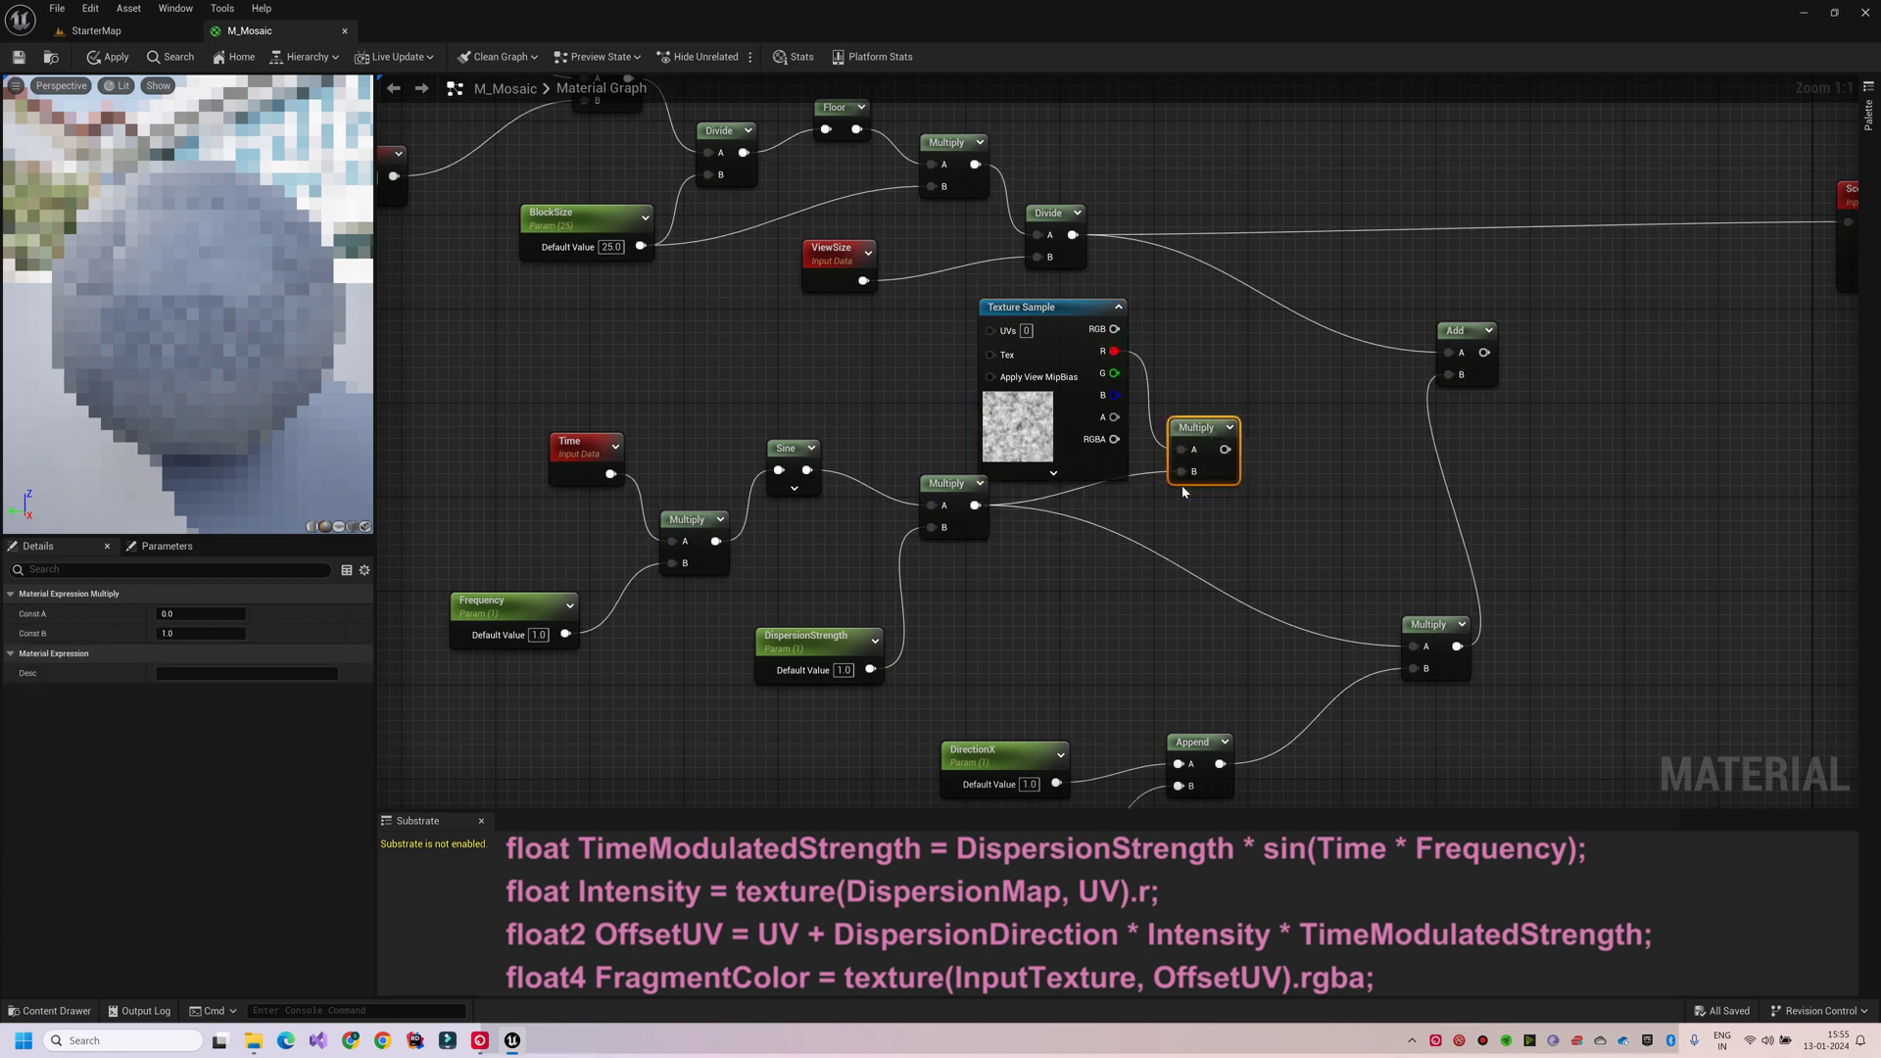
Connect the noise Multiply to A of the direction Multiply, and the Add result to the UVs of the SceneTexture node.
{"action": "right_click_drag", "start_coordinate": [1240, 440], "coordinate": [1093, 411]}
{"action": "left_click_drag", "start_coordinate": [1077, 422], "coordinate": [1265, 618]}
{"action": "left_click_drag", "start_coordinate": [1296, 598], "coordinate": [1223, 574]}
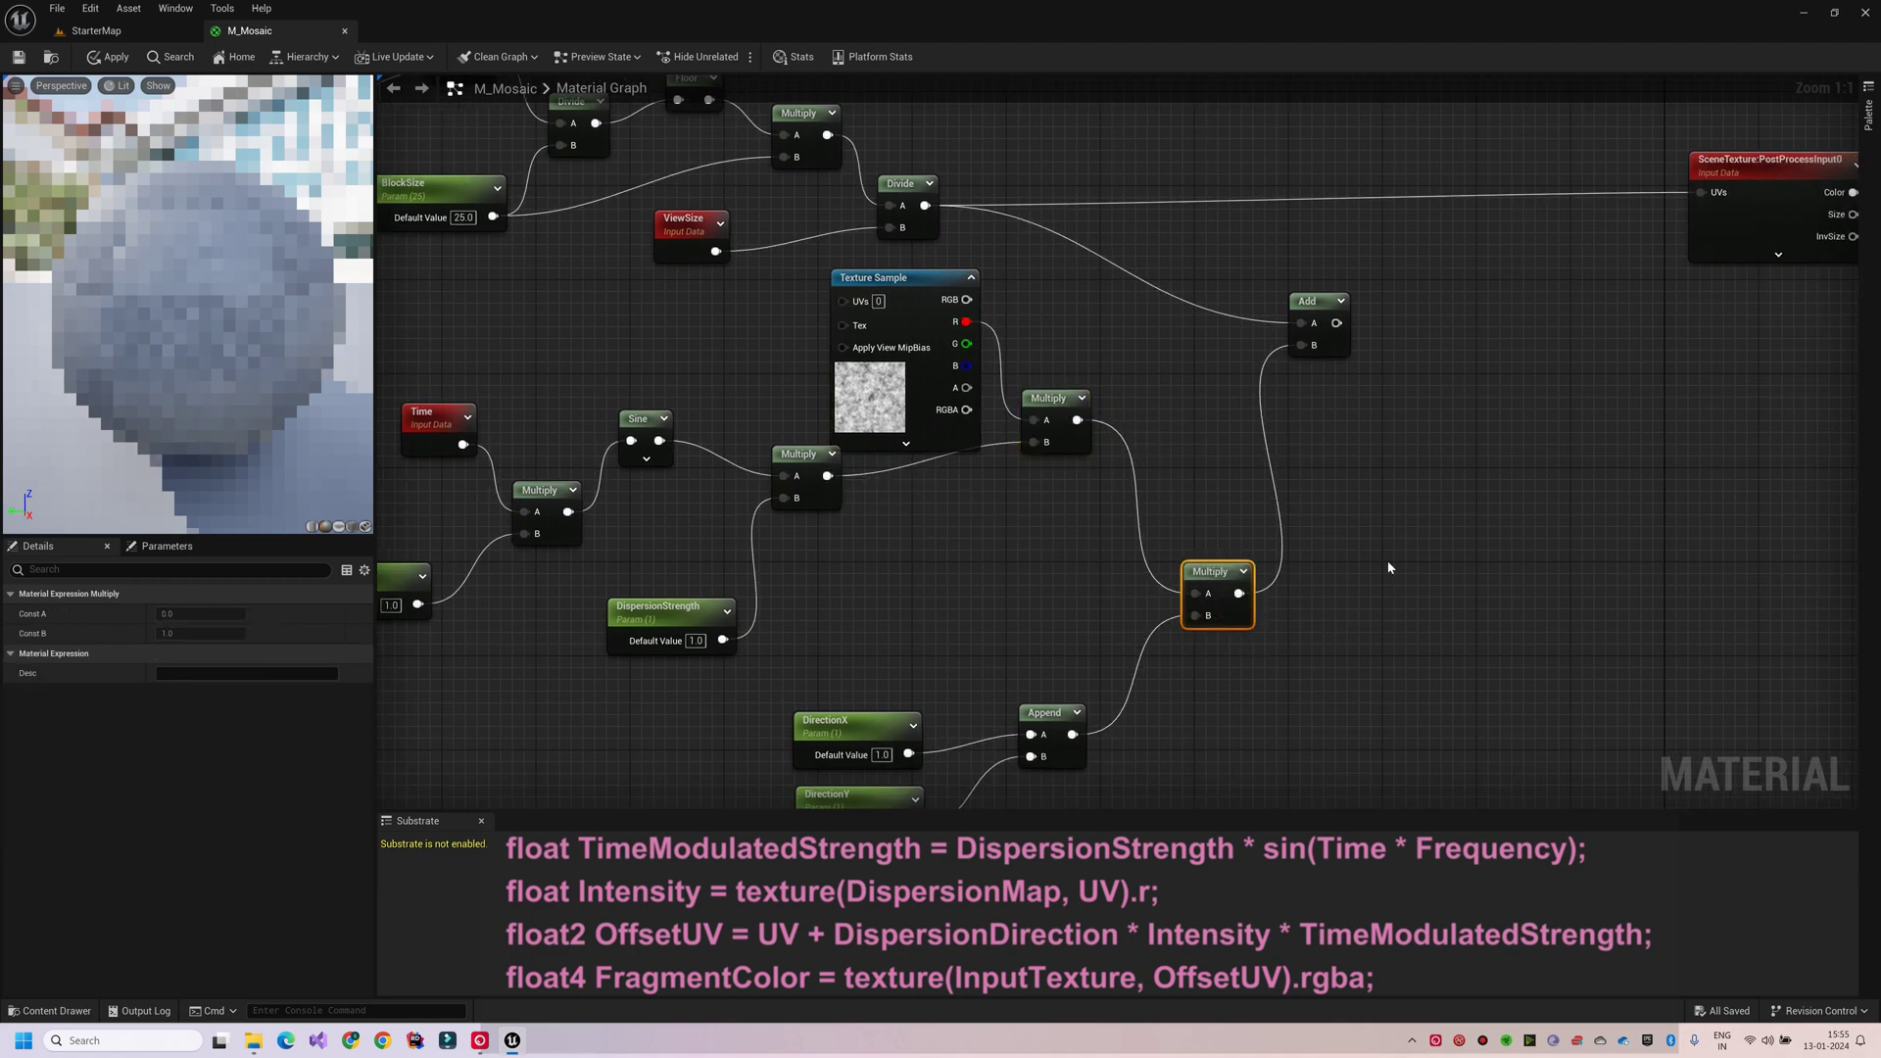
{"action": "right_click_drag", "start_coordinate": [1385, 567], "coordinate": [1226, 673]}
{"action": "left_click_drag", "start_coordinate": [1177, 431], "coordinate": [1542, 301]}
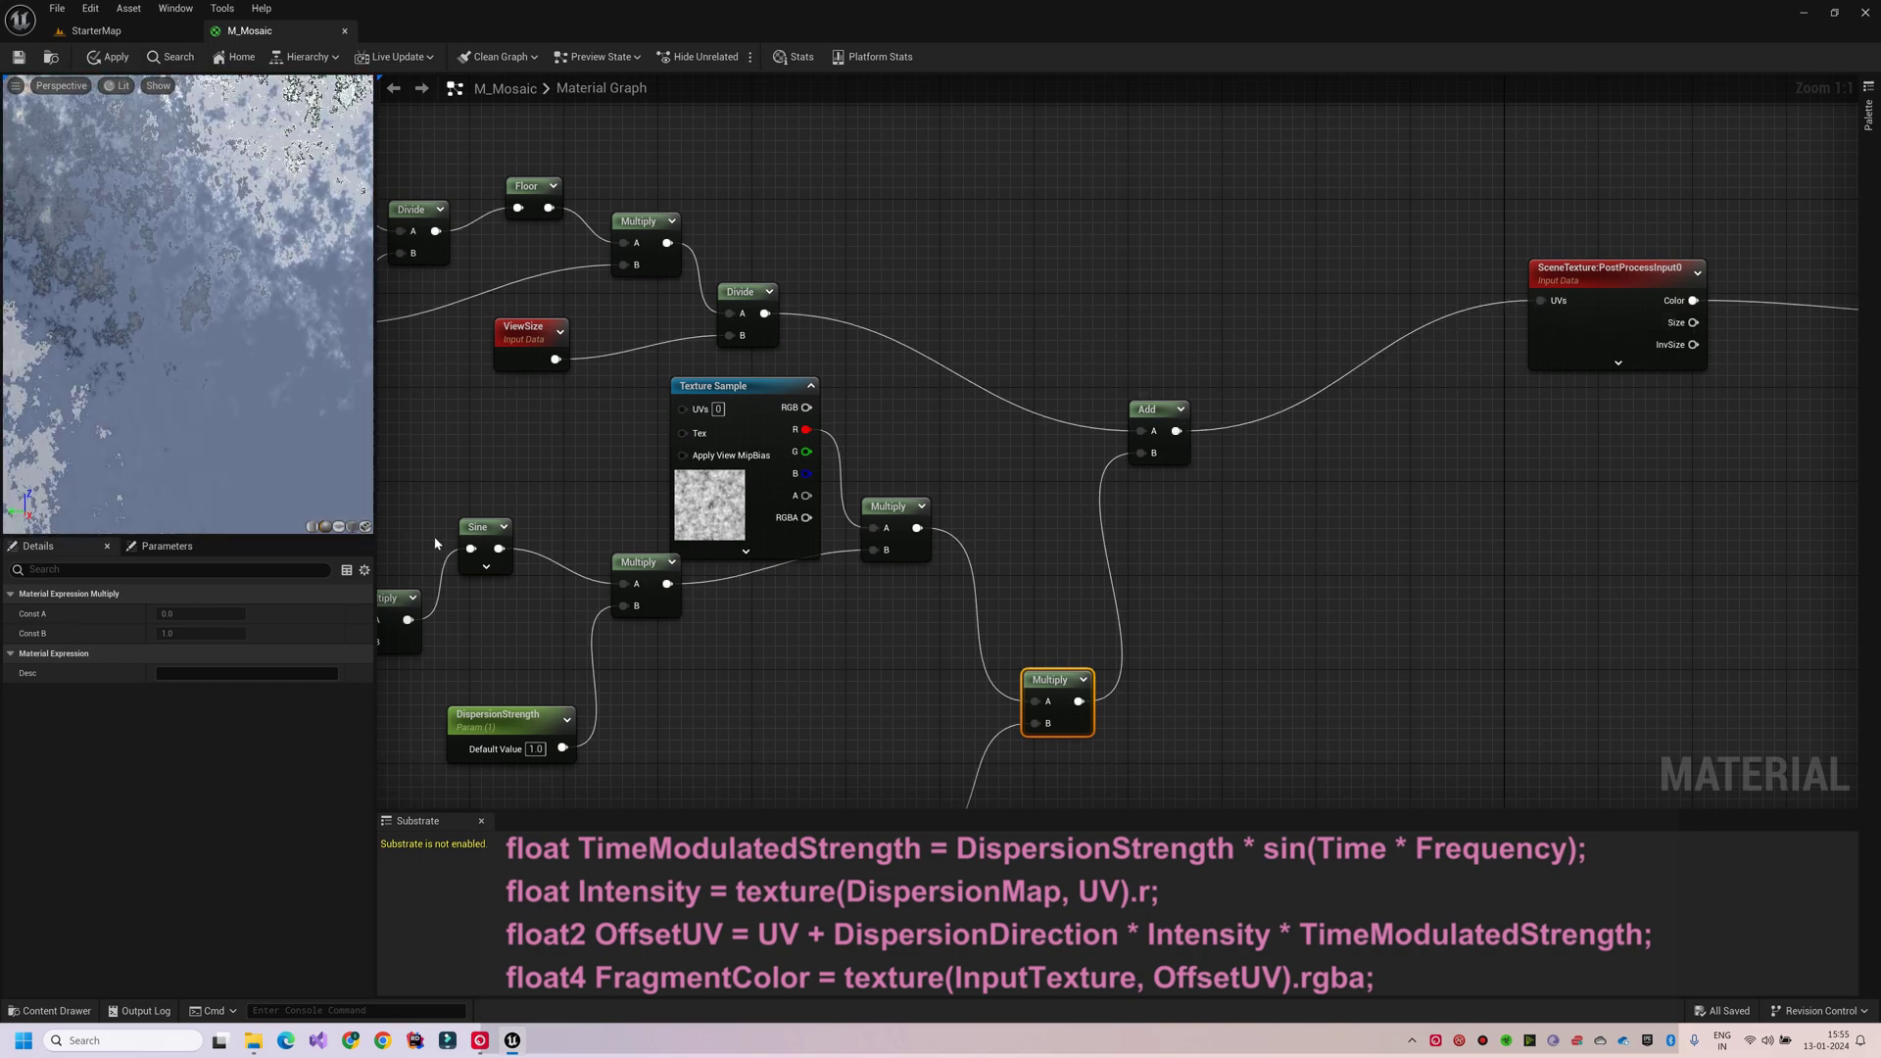
Convert the noise Texture Sample to a parameter named DispersionMap and apply the material changes.
{"action": "right_click_drag", "start_coordinate": [603, 485], "coordinate": [810, 439]}
{"action": "right_click", "coordinate": [981, 473]}
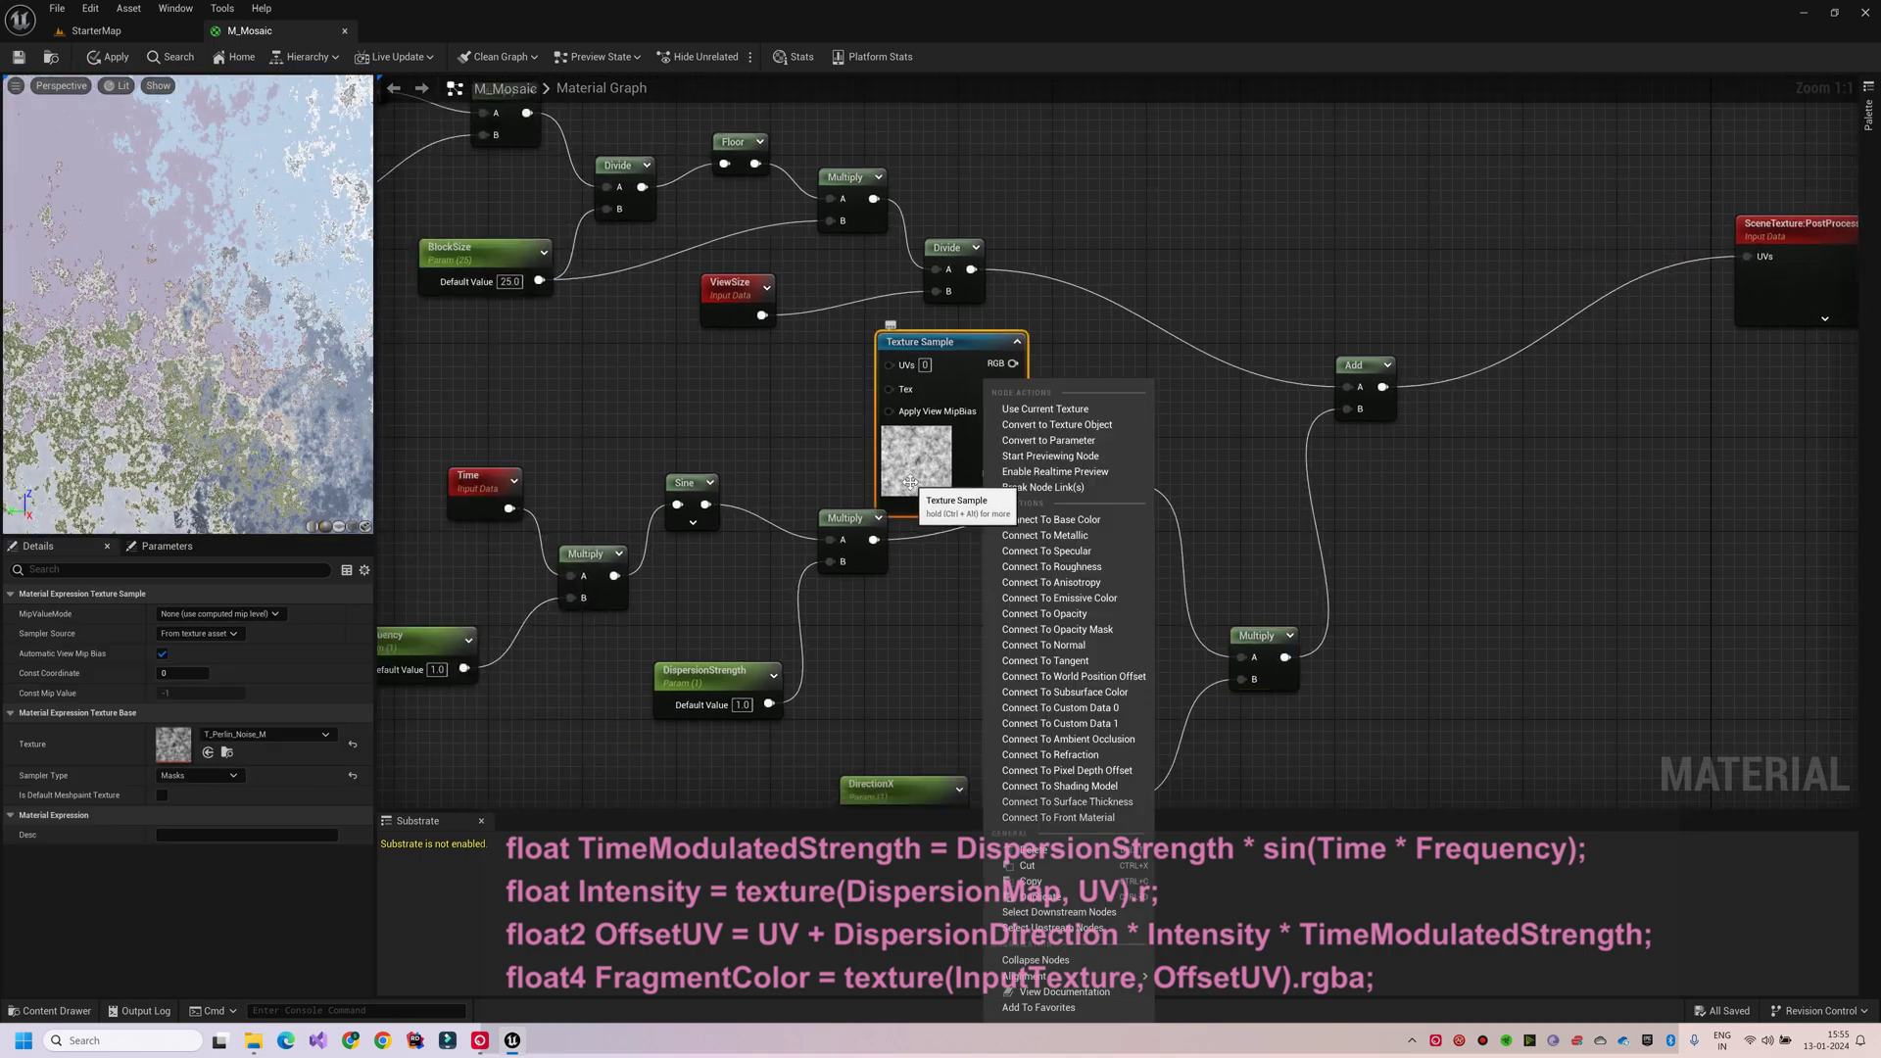
{"action": "right_click", "coordinate": [911, 483]}
{"action": "left_click", "coordinate": [976, 542]}
{"action": "type", "text": "DispersionMap"}
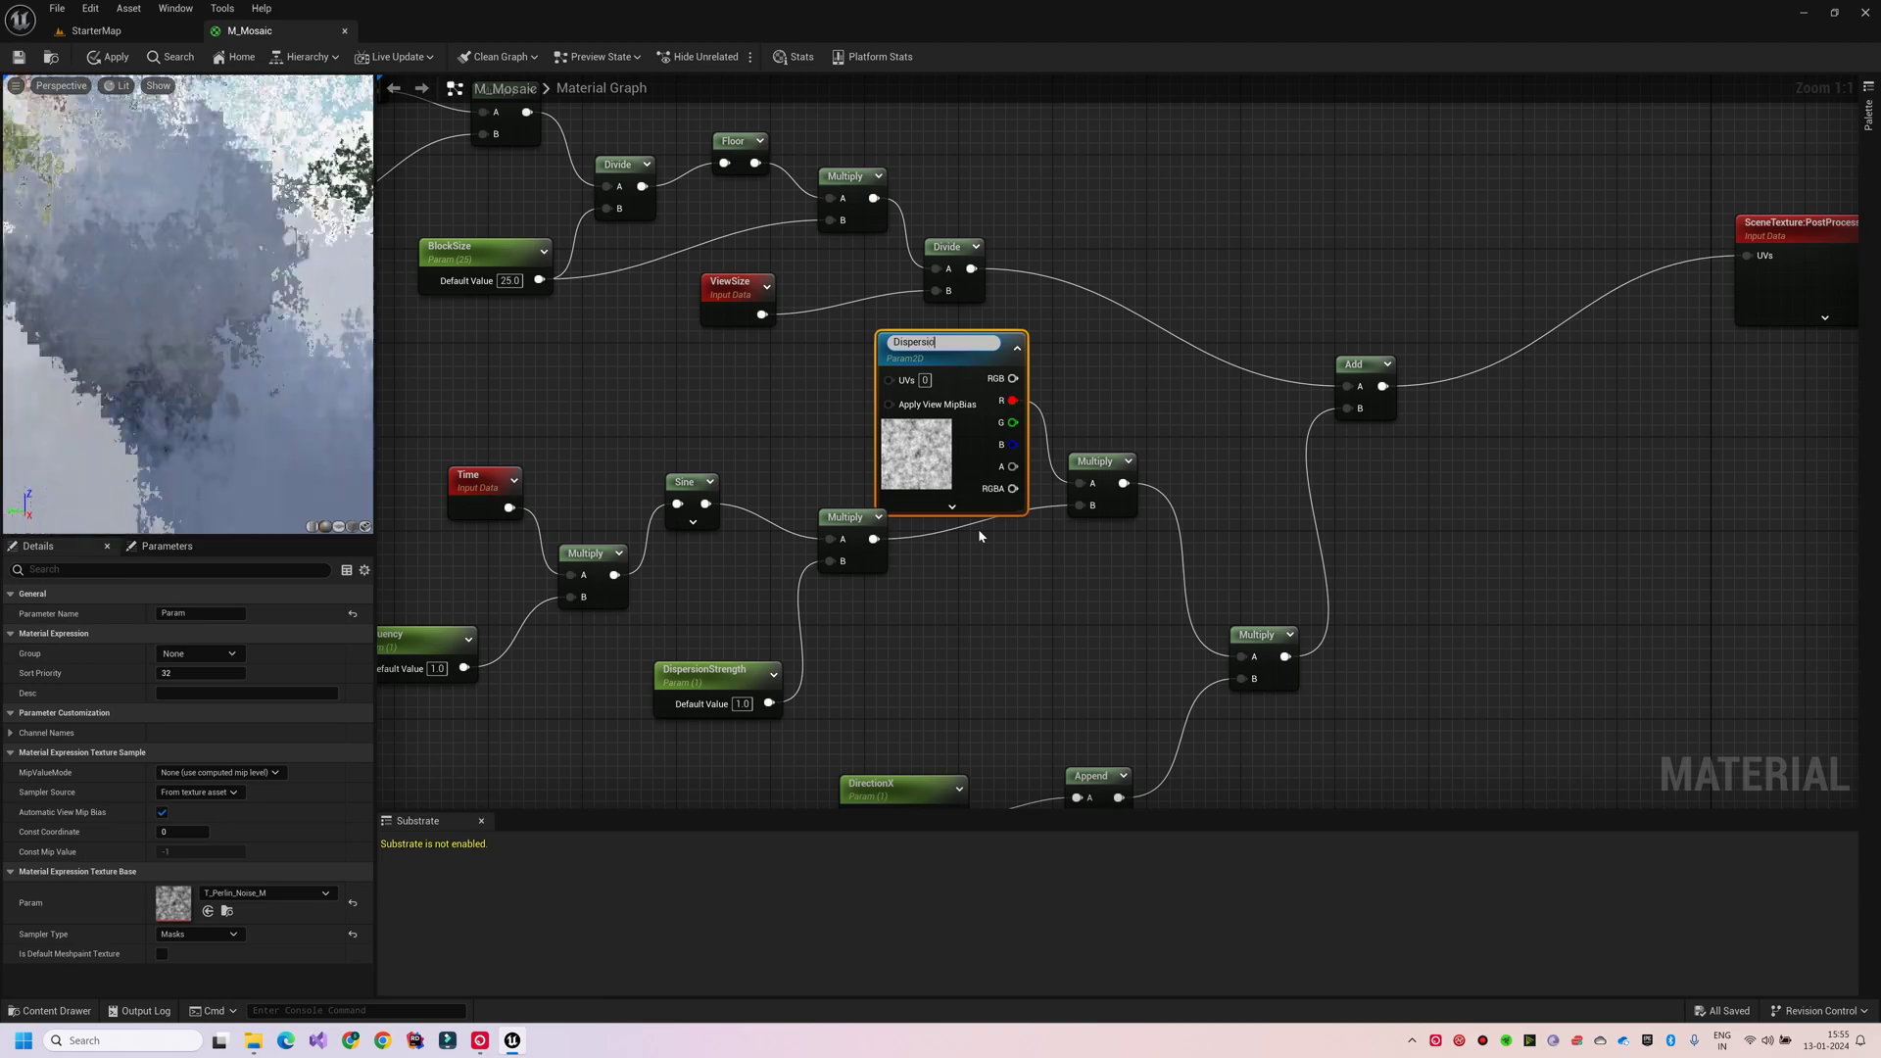
{"action": "key", "text": "Return"}
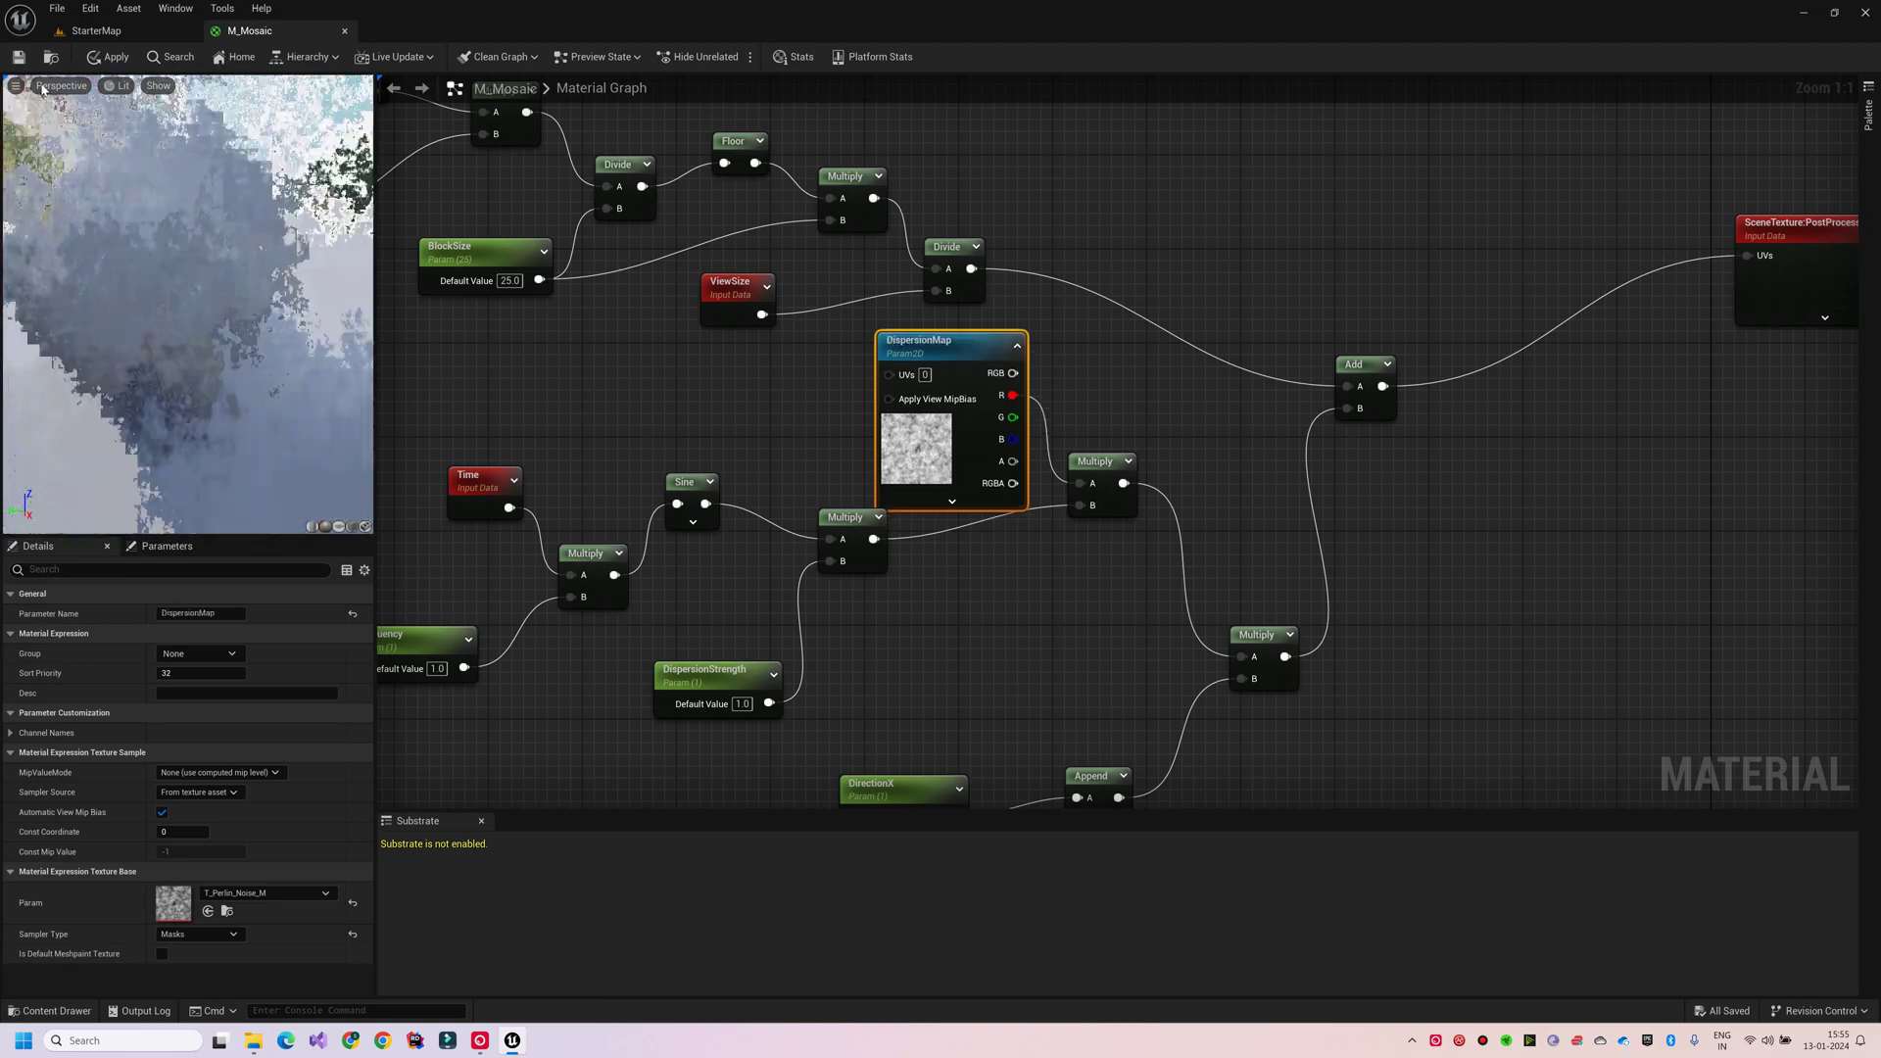
{"action": "left_click", "coordinate": [110, 56]}
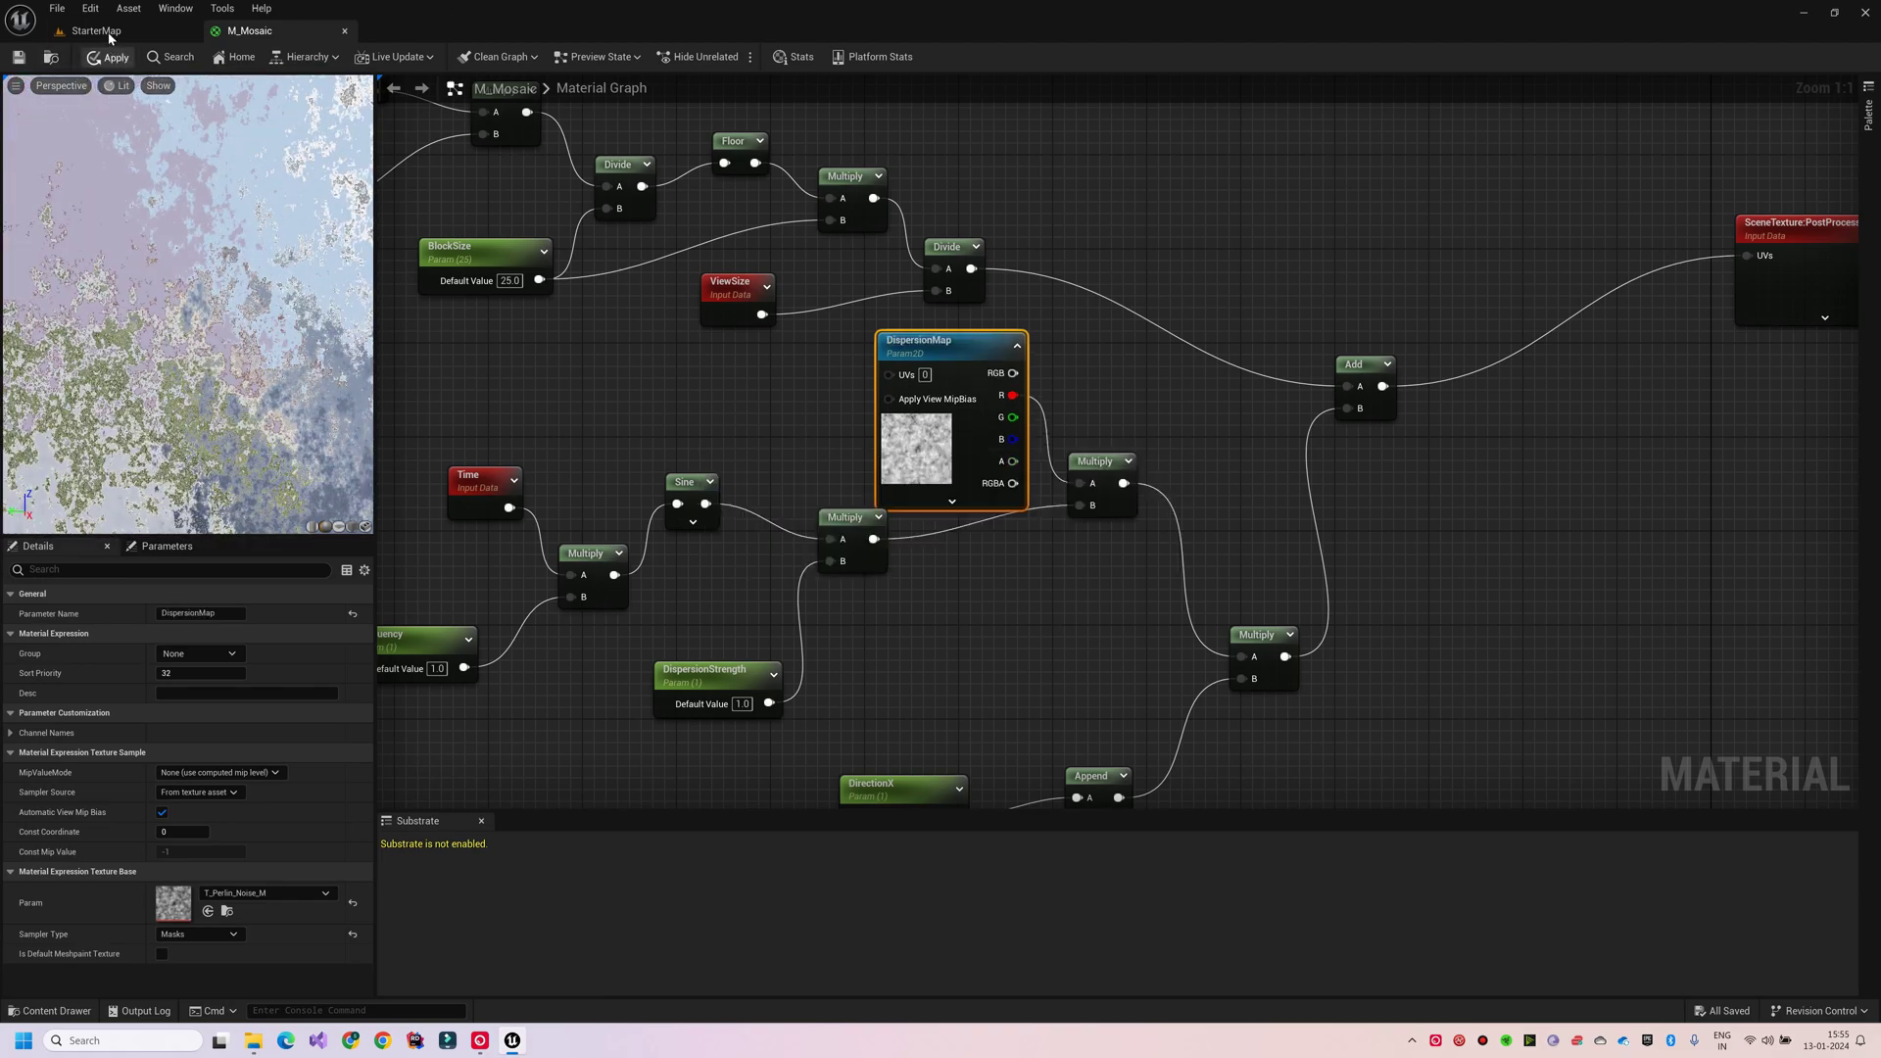
Open the M_Mosaic_Inst material instance from the StarterMap level and set Frequency, DirectionX and DirectionY to 0.1.
{"action": "left_click", "coordinate": [96, 30]}
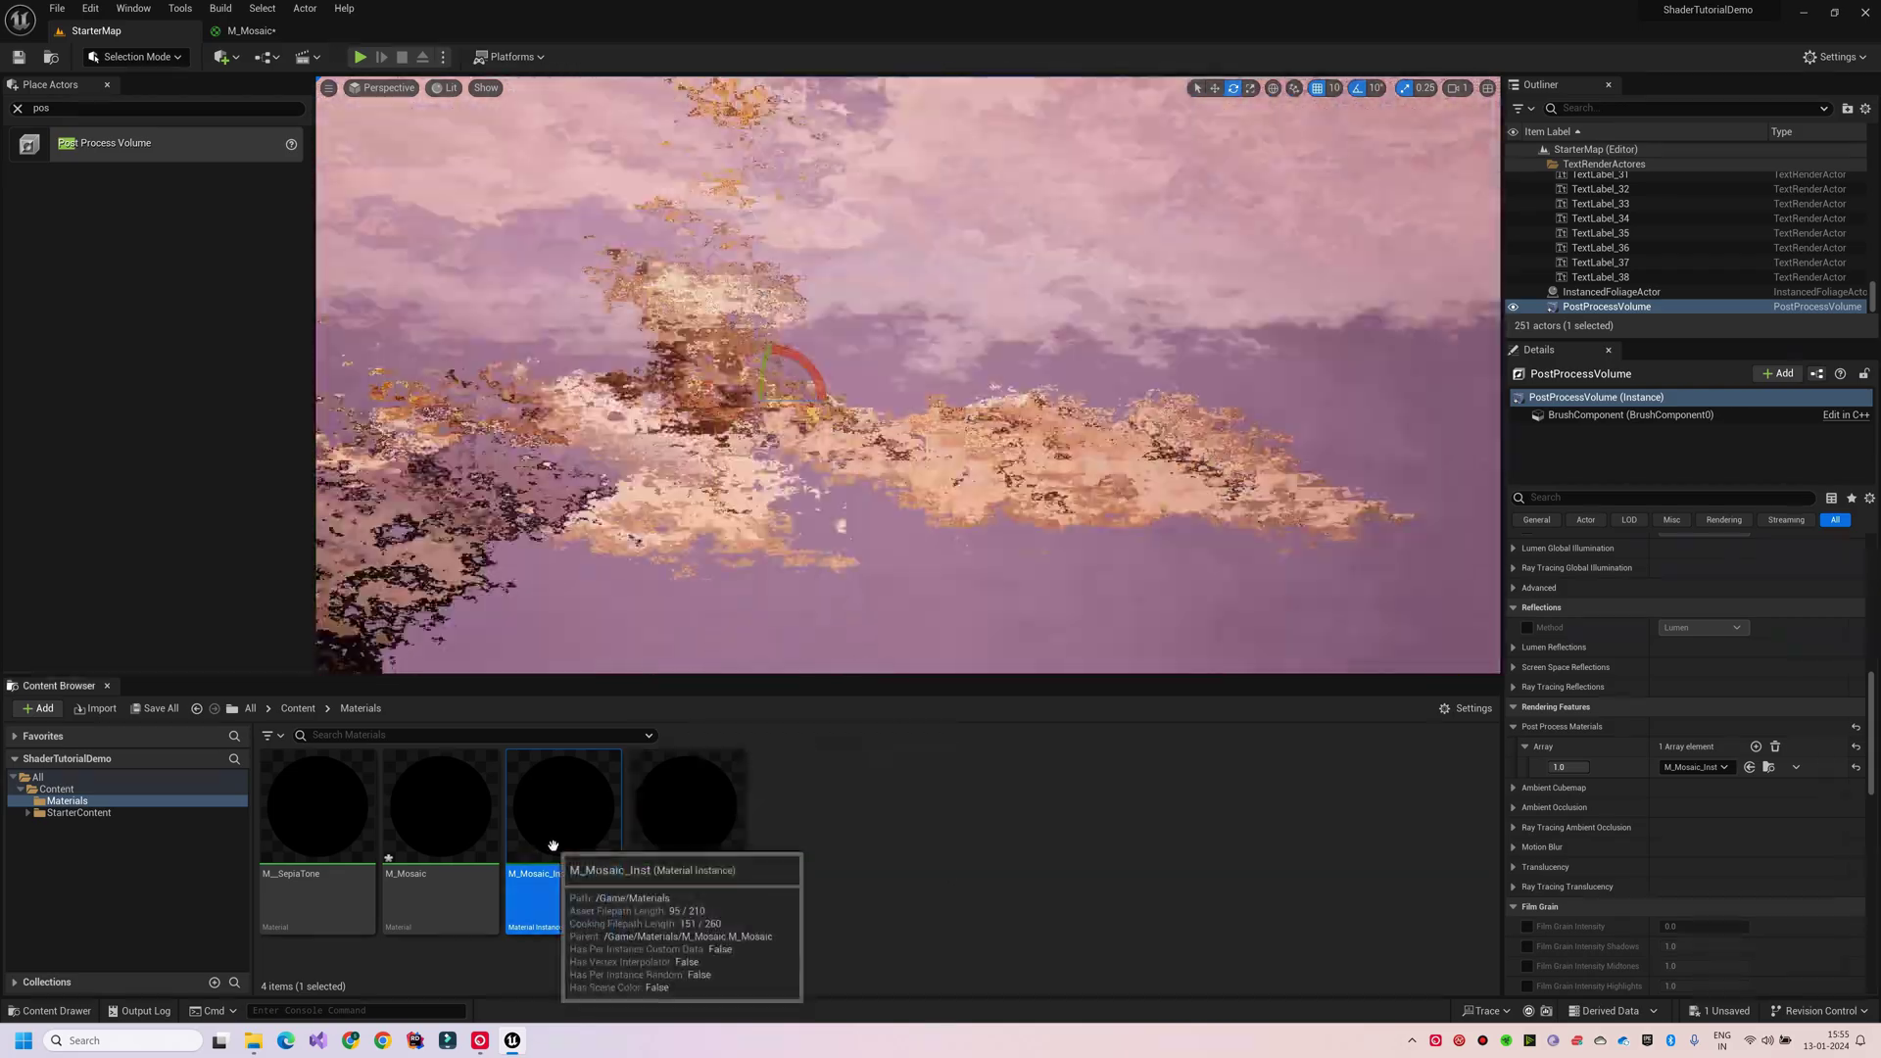
{"action": "double_click", "coordinate": [549, 852]}
{"action": "left_click", "coordinate": [455, 407]}
{"action": "type", "text": "0.1"}
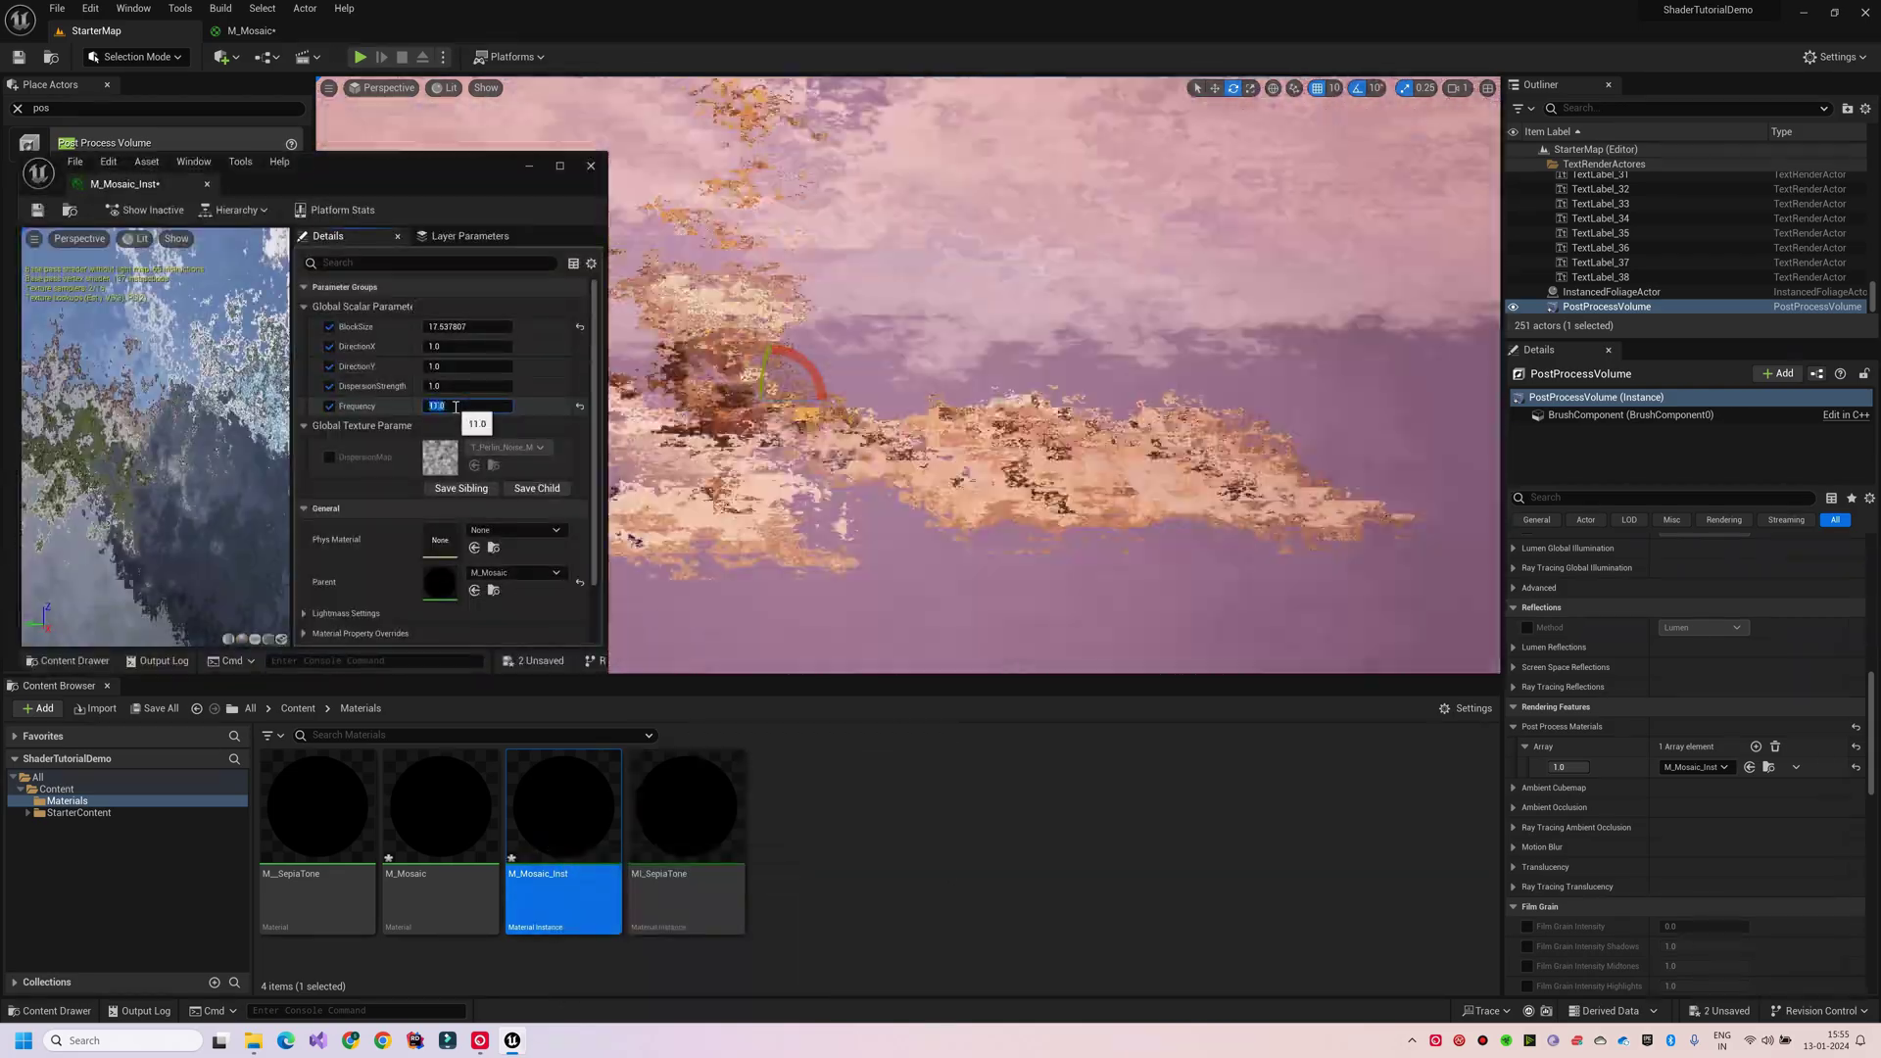
{"action": "left_click", "coordinate": [448, 366]}
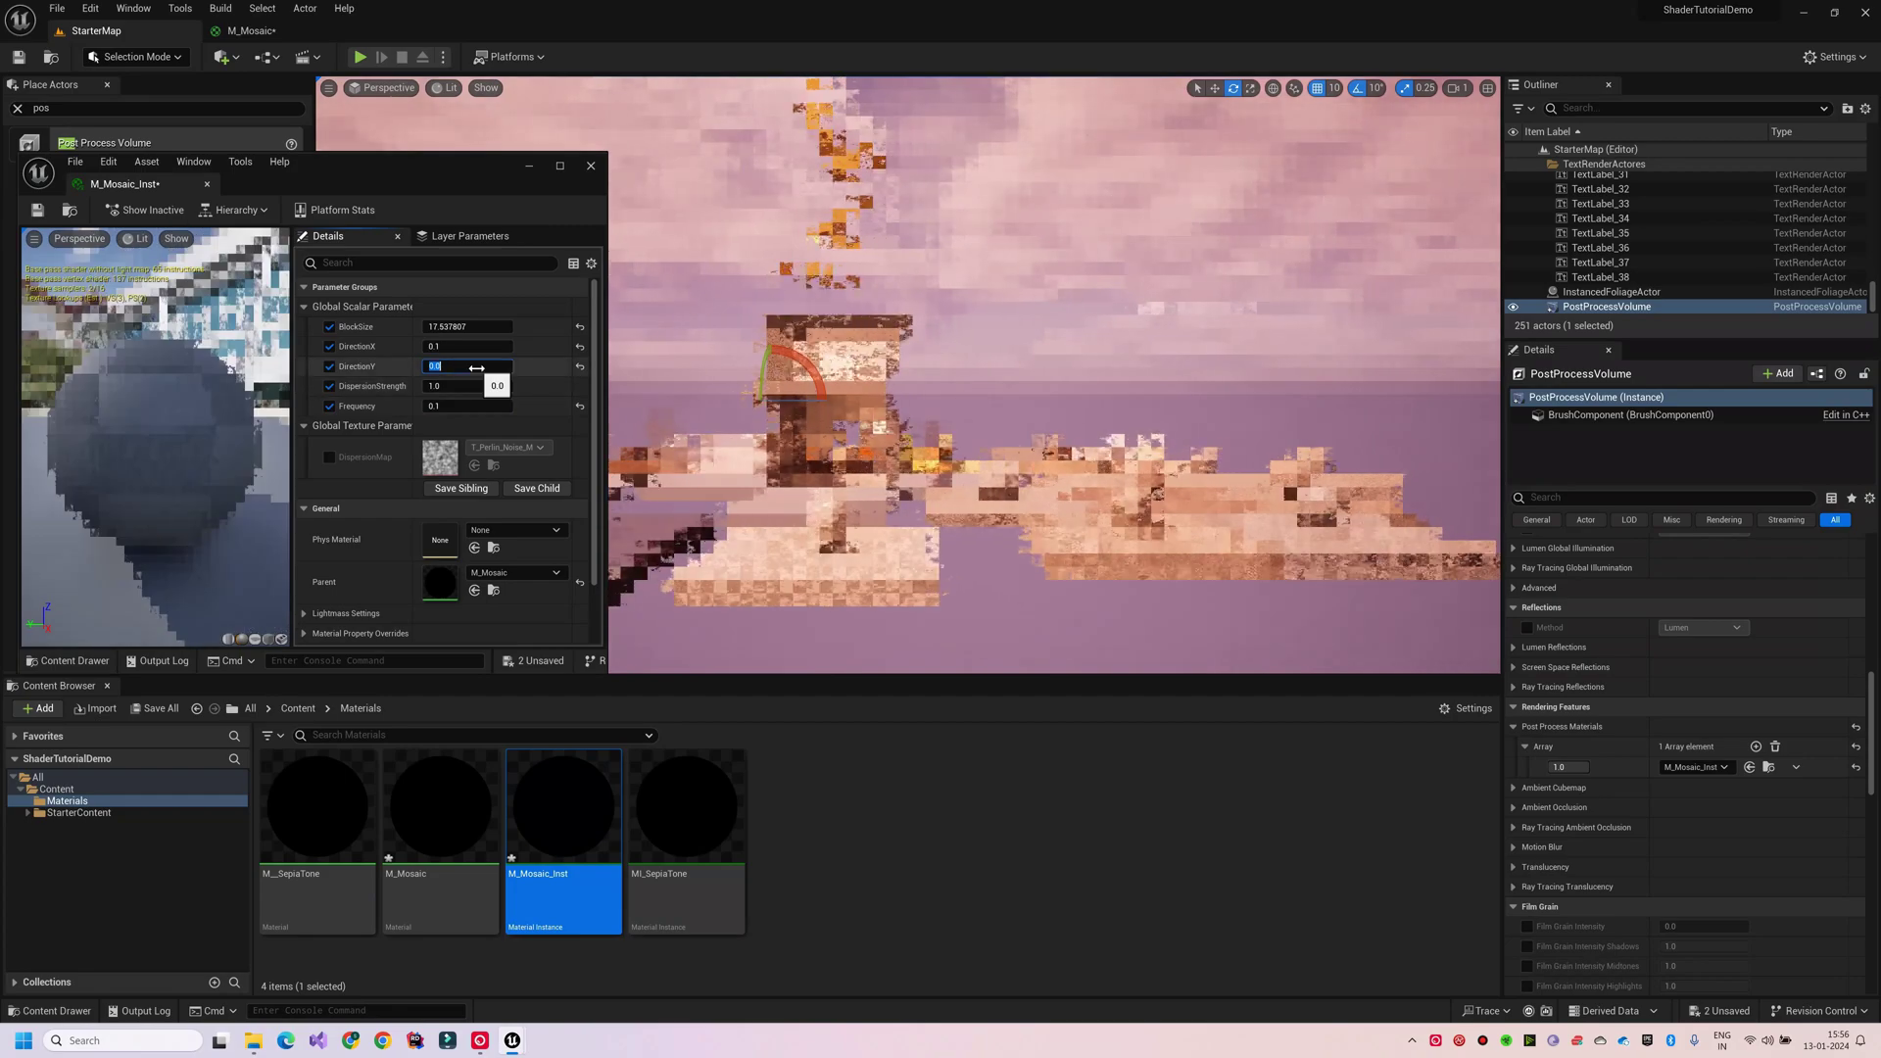
Set the instance's BlockSize to 5 and DispersionStrength to 2, then close the instance editor.
{"action": "left_click", "coordinate": [438, 328]}
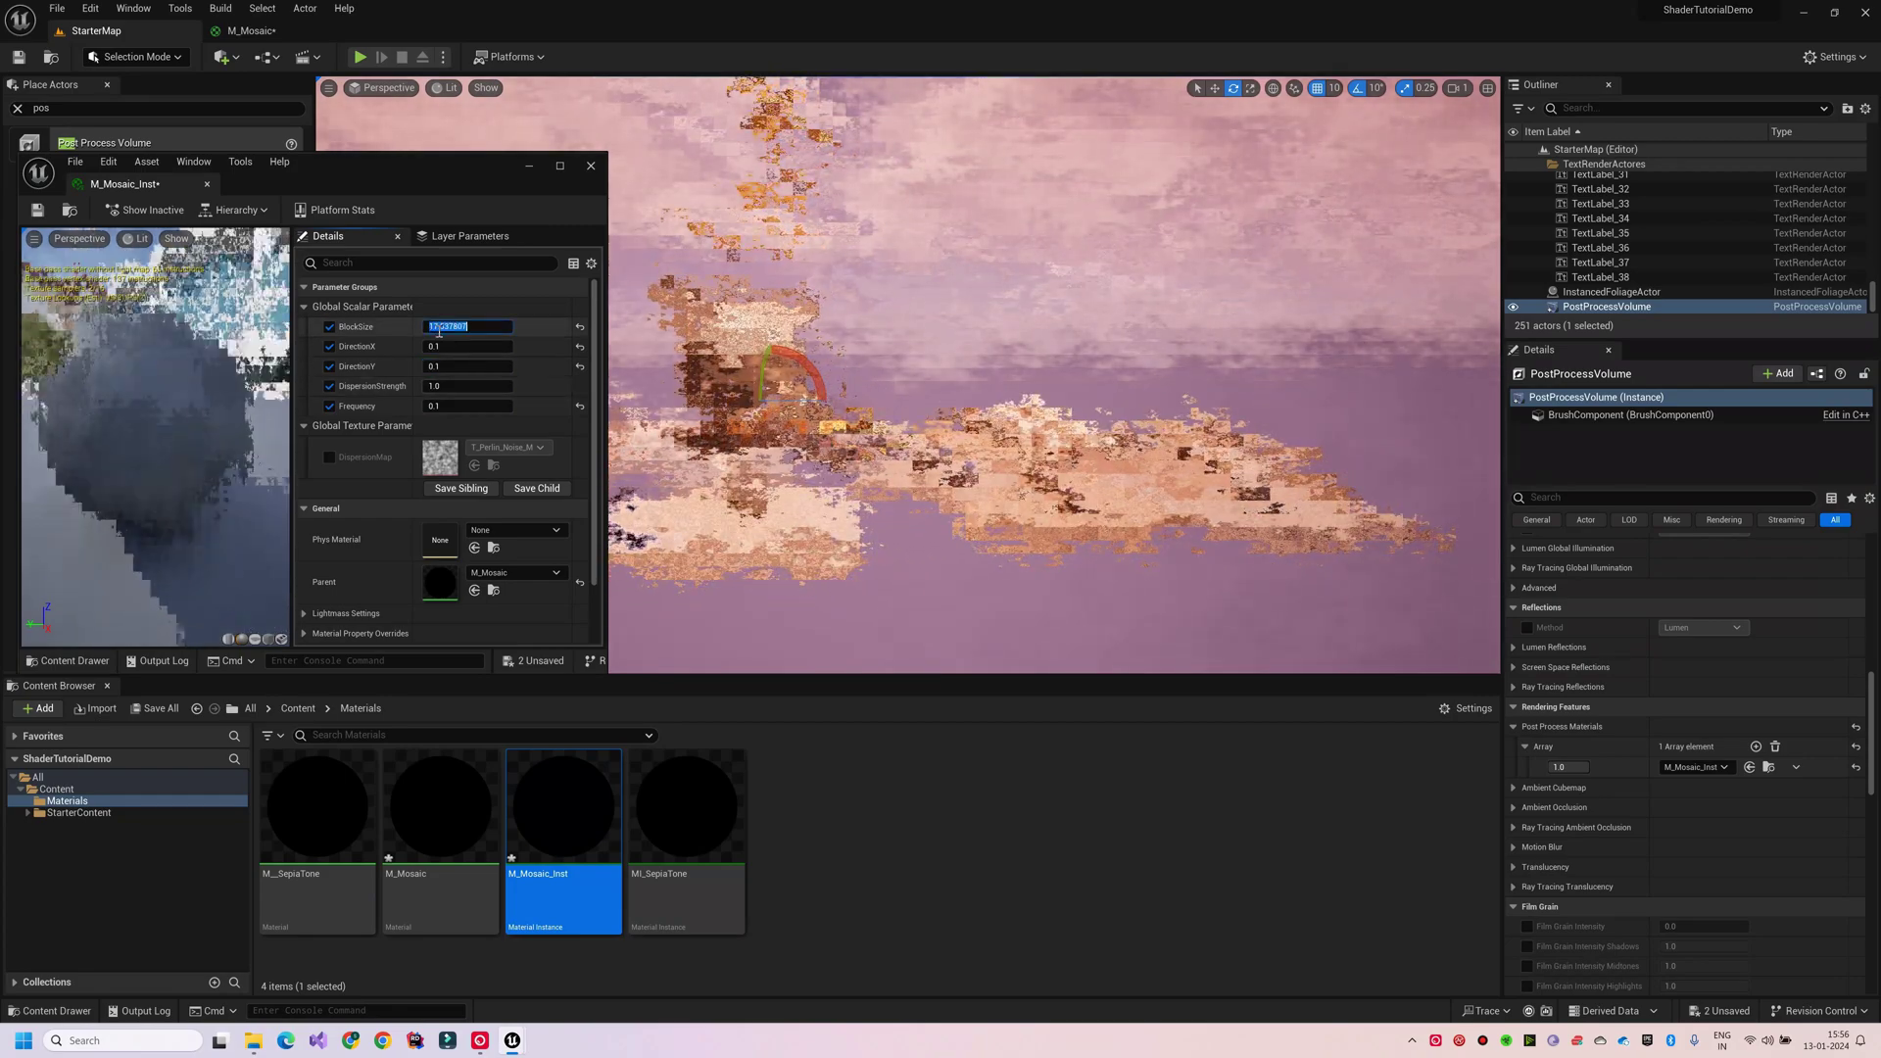
{"action": "type", "text": "5"}
{"action": "key", "text": "Return"}
{"action": "left_click", "coordinate": [446, 406]}
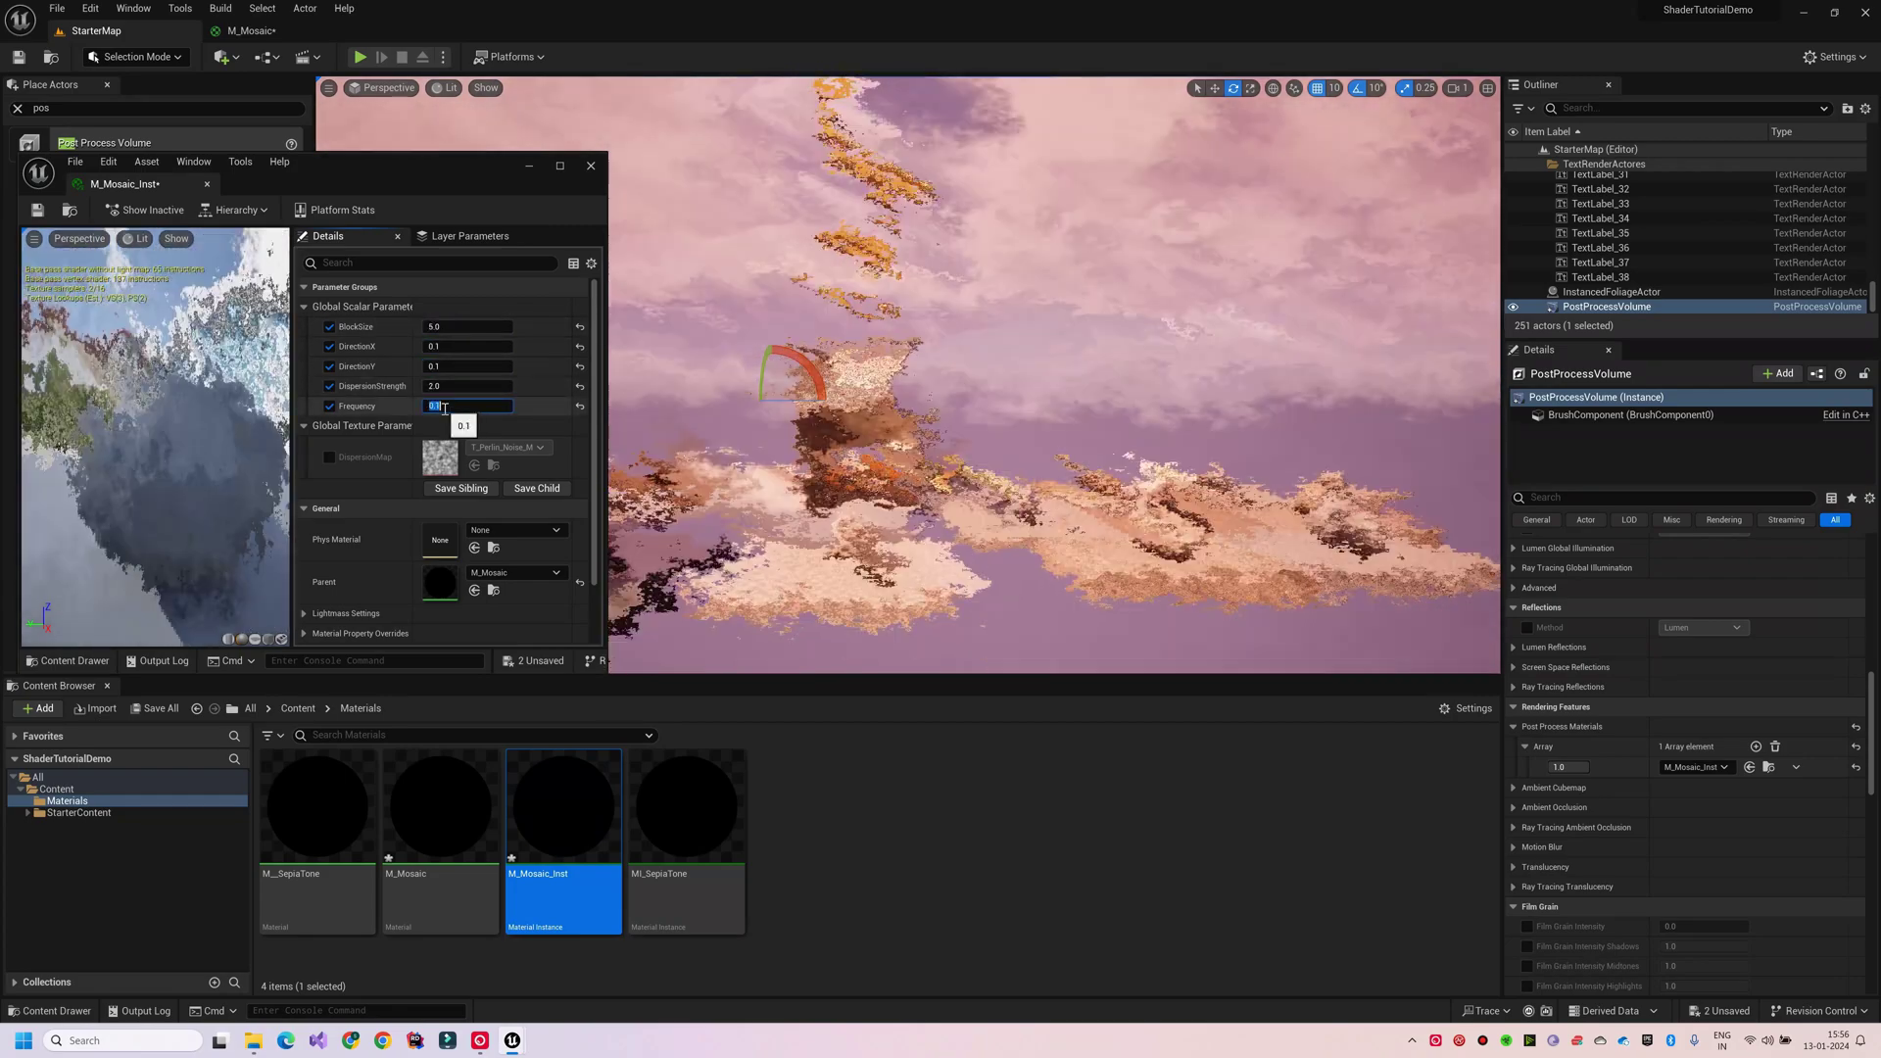
{"action": "left_click", "coordinate": [591, 165]}
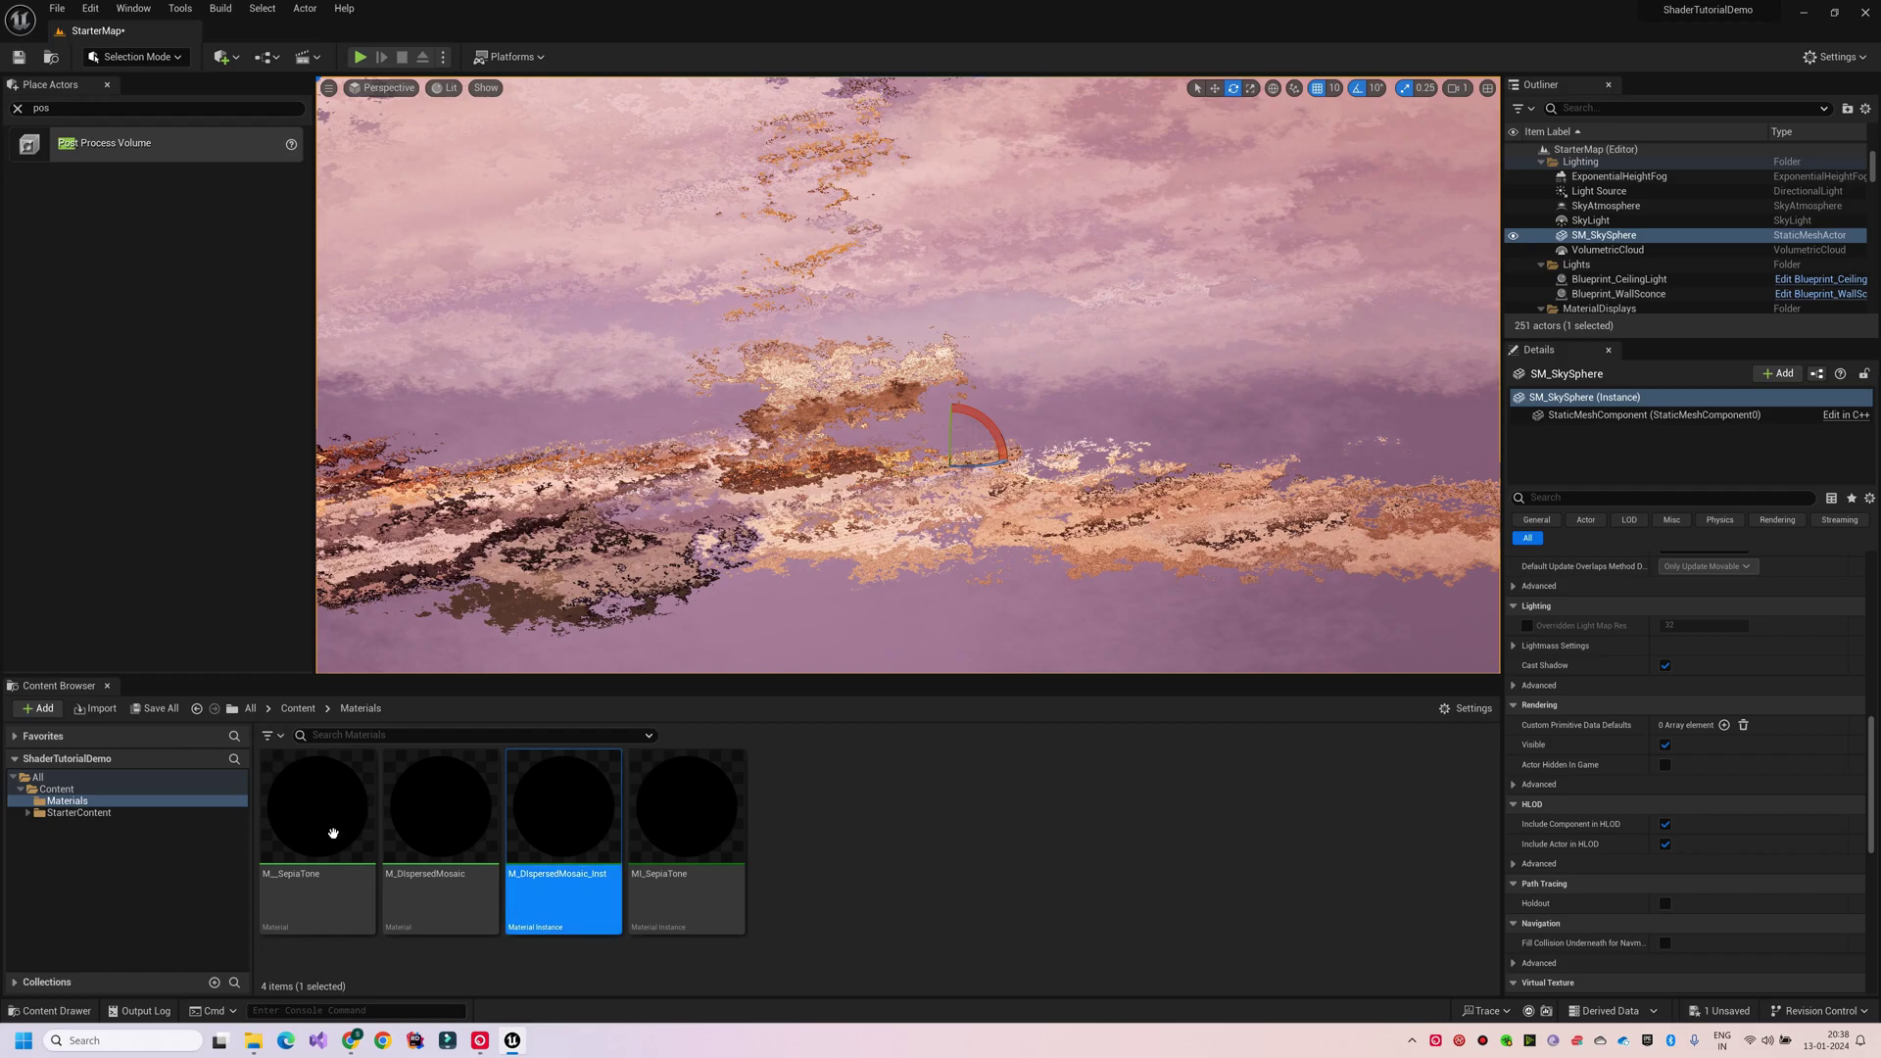
Switch to ChatGPT and ask how to create a ripple shader.
{"action": "type", "text": "how to create a ripple shad"}
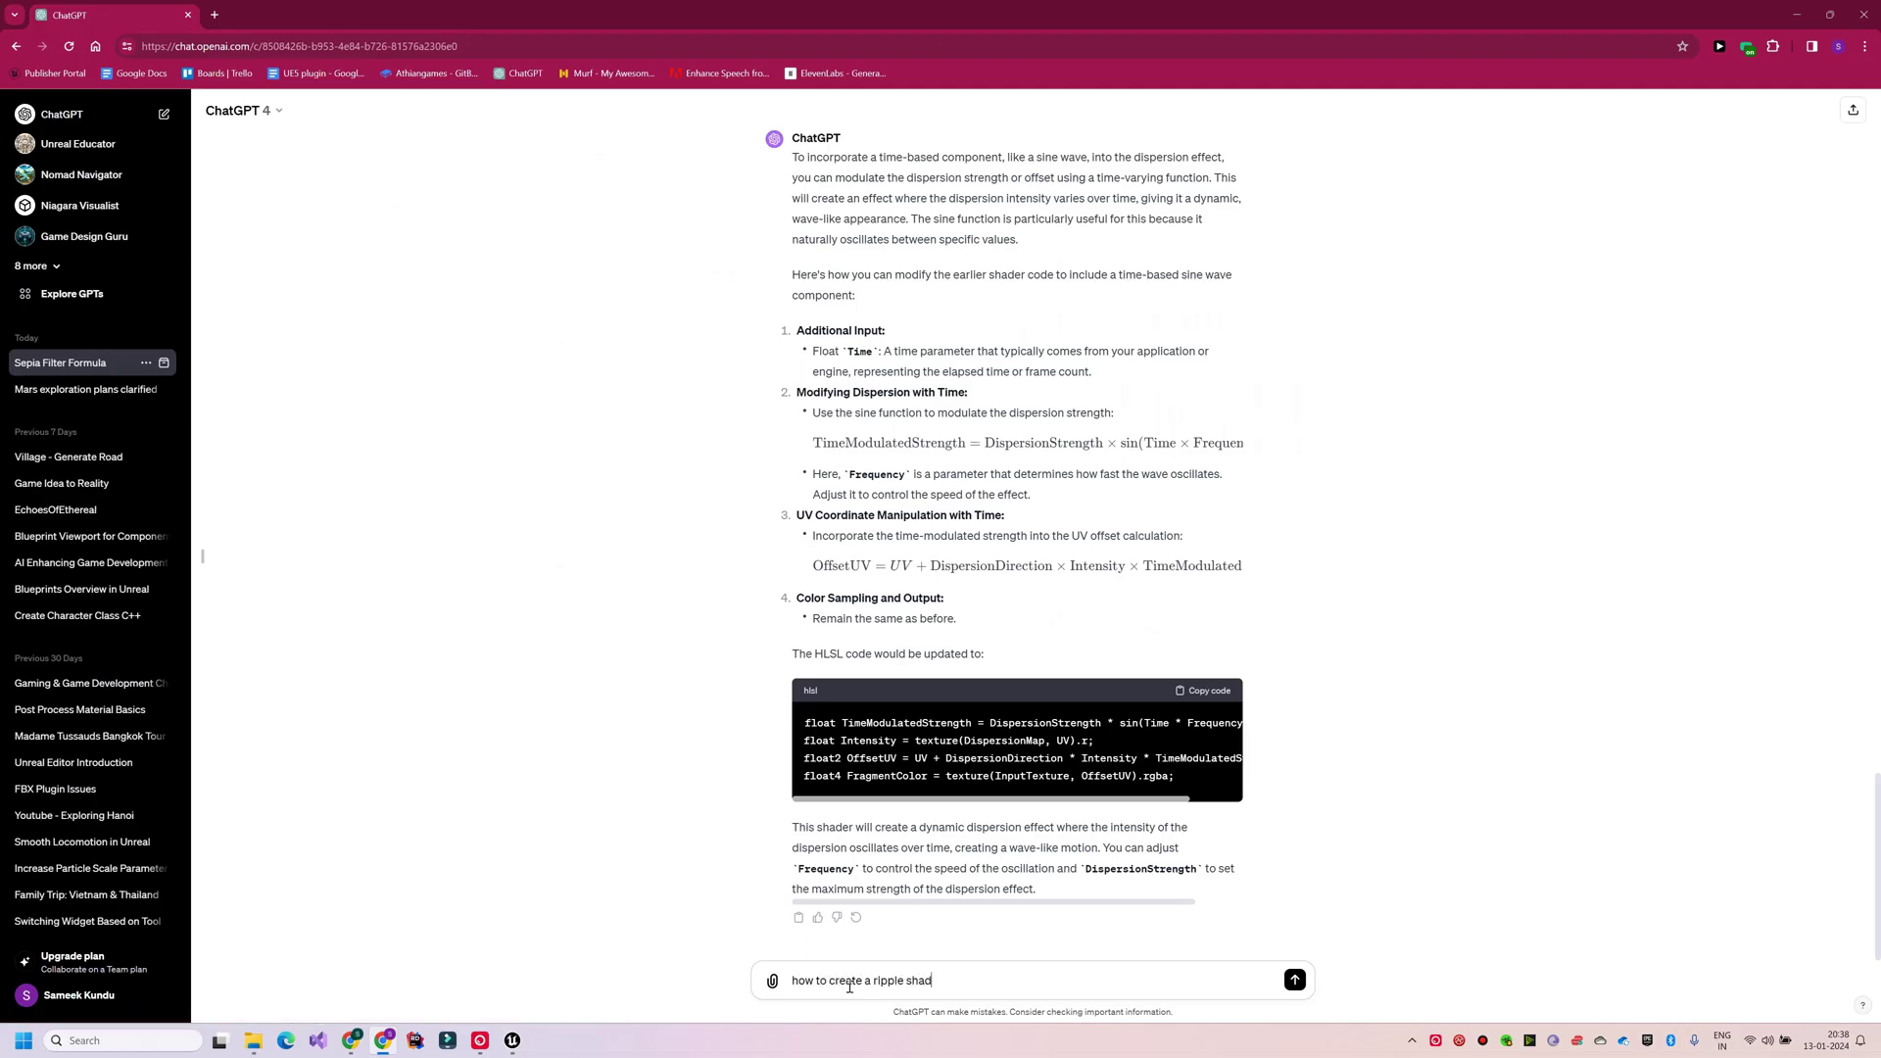
{"action": "type", "text": "?"}
{"action": "key", "text": "Return"}
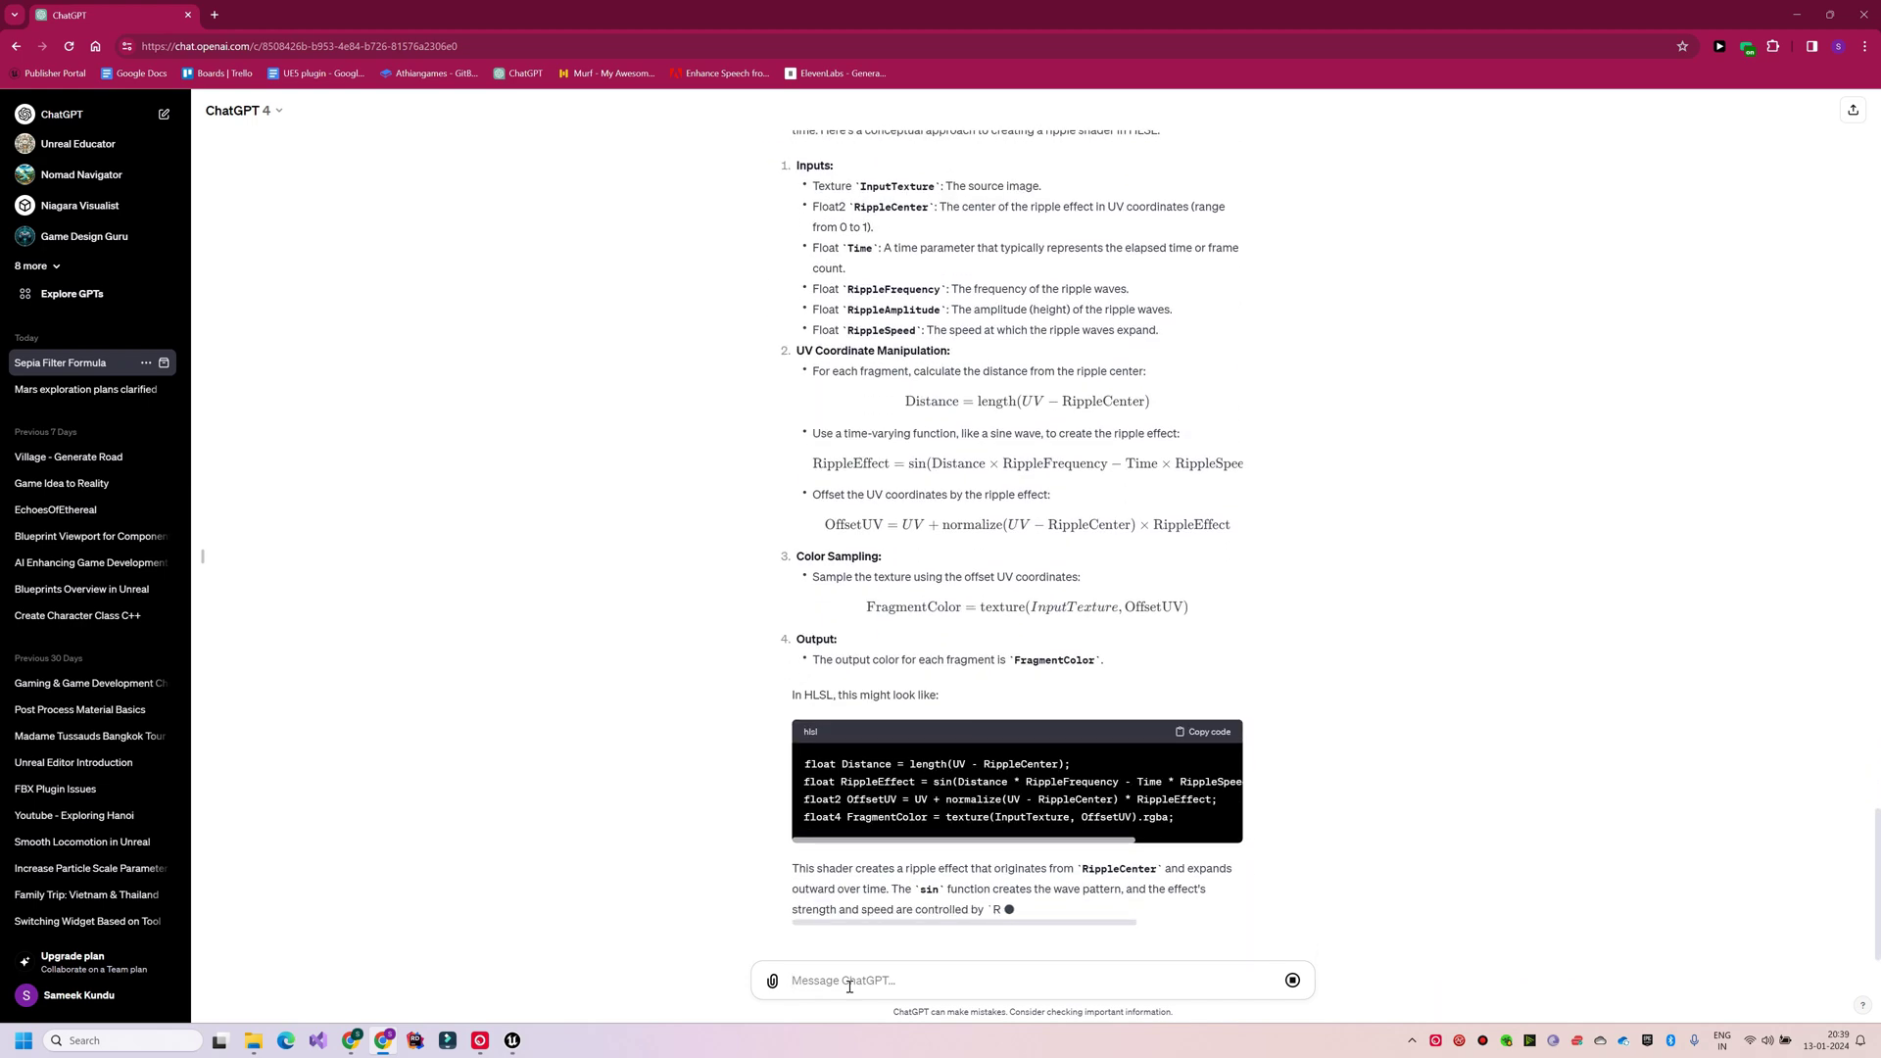
Switch back to Unreal Editor and create a new material named M_Ripple in the Materials folder.
{"action": "key", "text": "alt+Tab"}
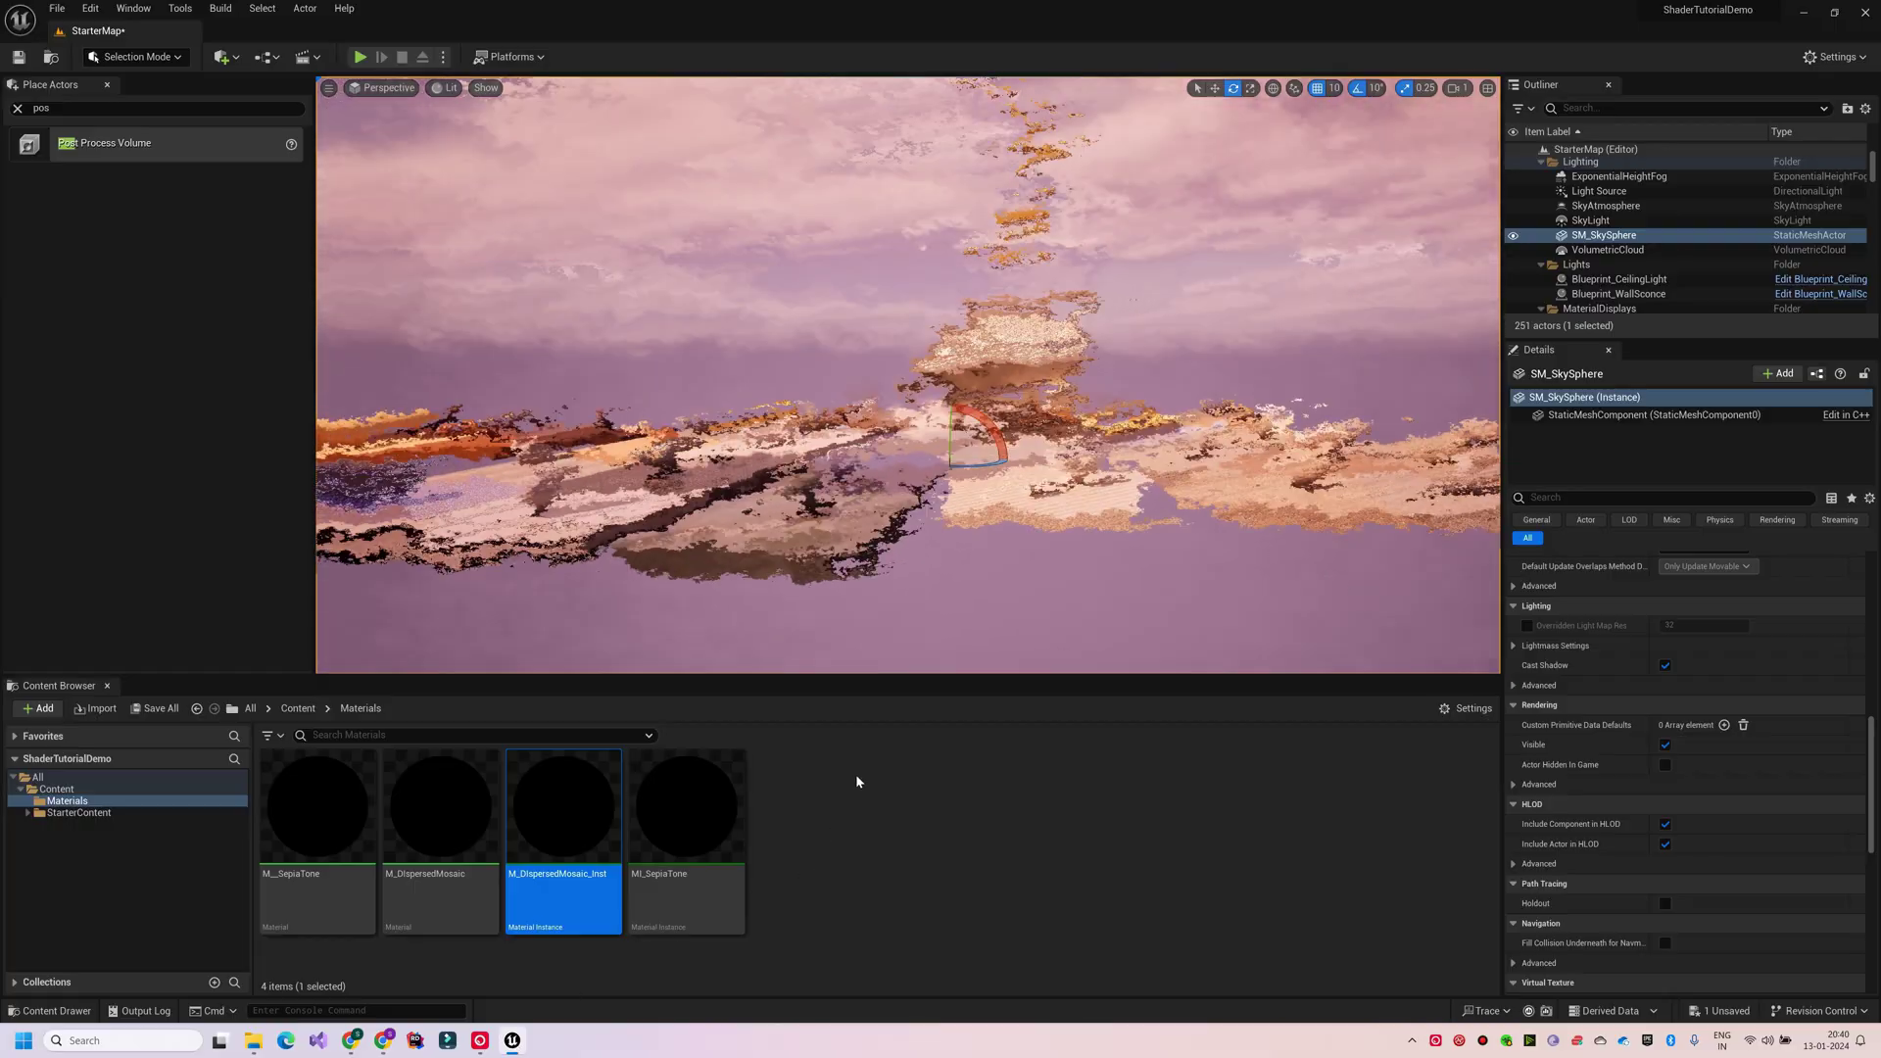
{"action": "right_click", "coordinate": [855, 774]}
{"action": "left_click", "coordinate": [910, 456]}
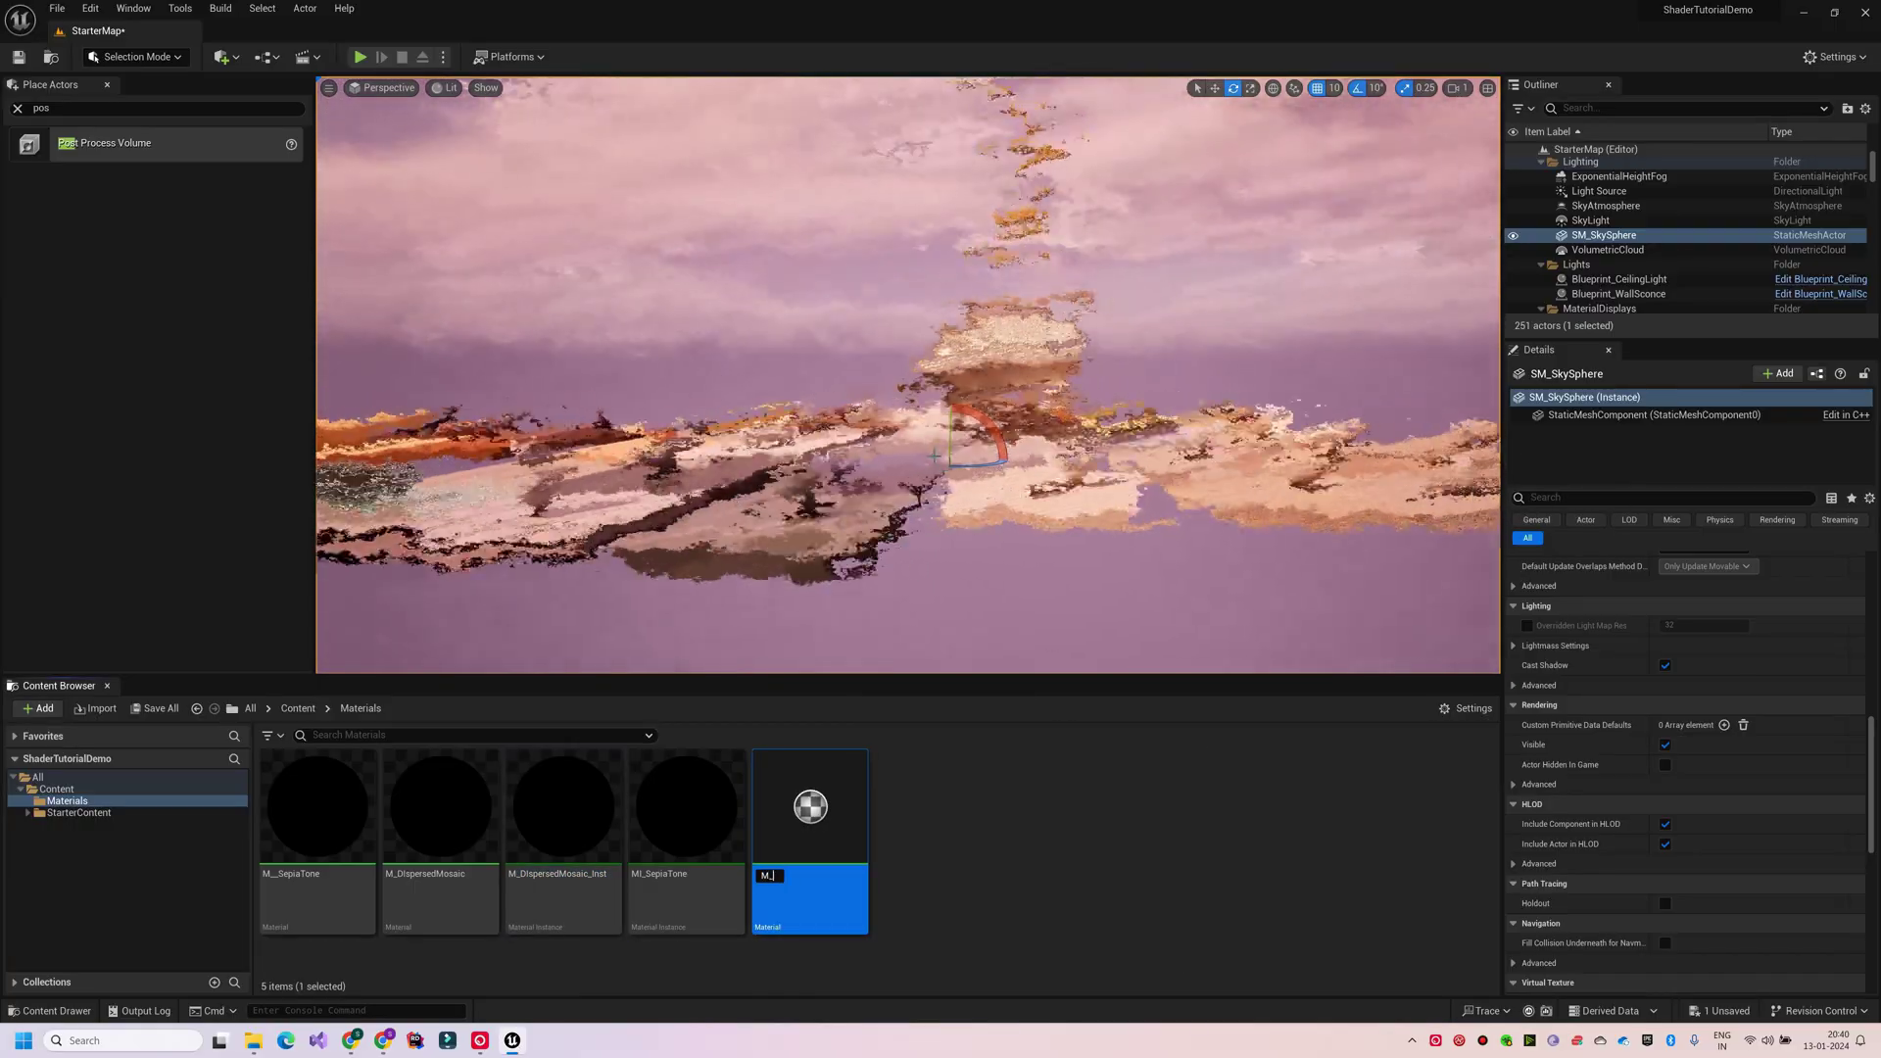
{"action": "type", "text": "M_Ripple"}
{"action": "key", "text": "Return"}
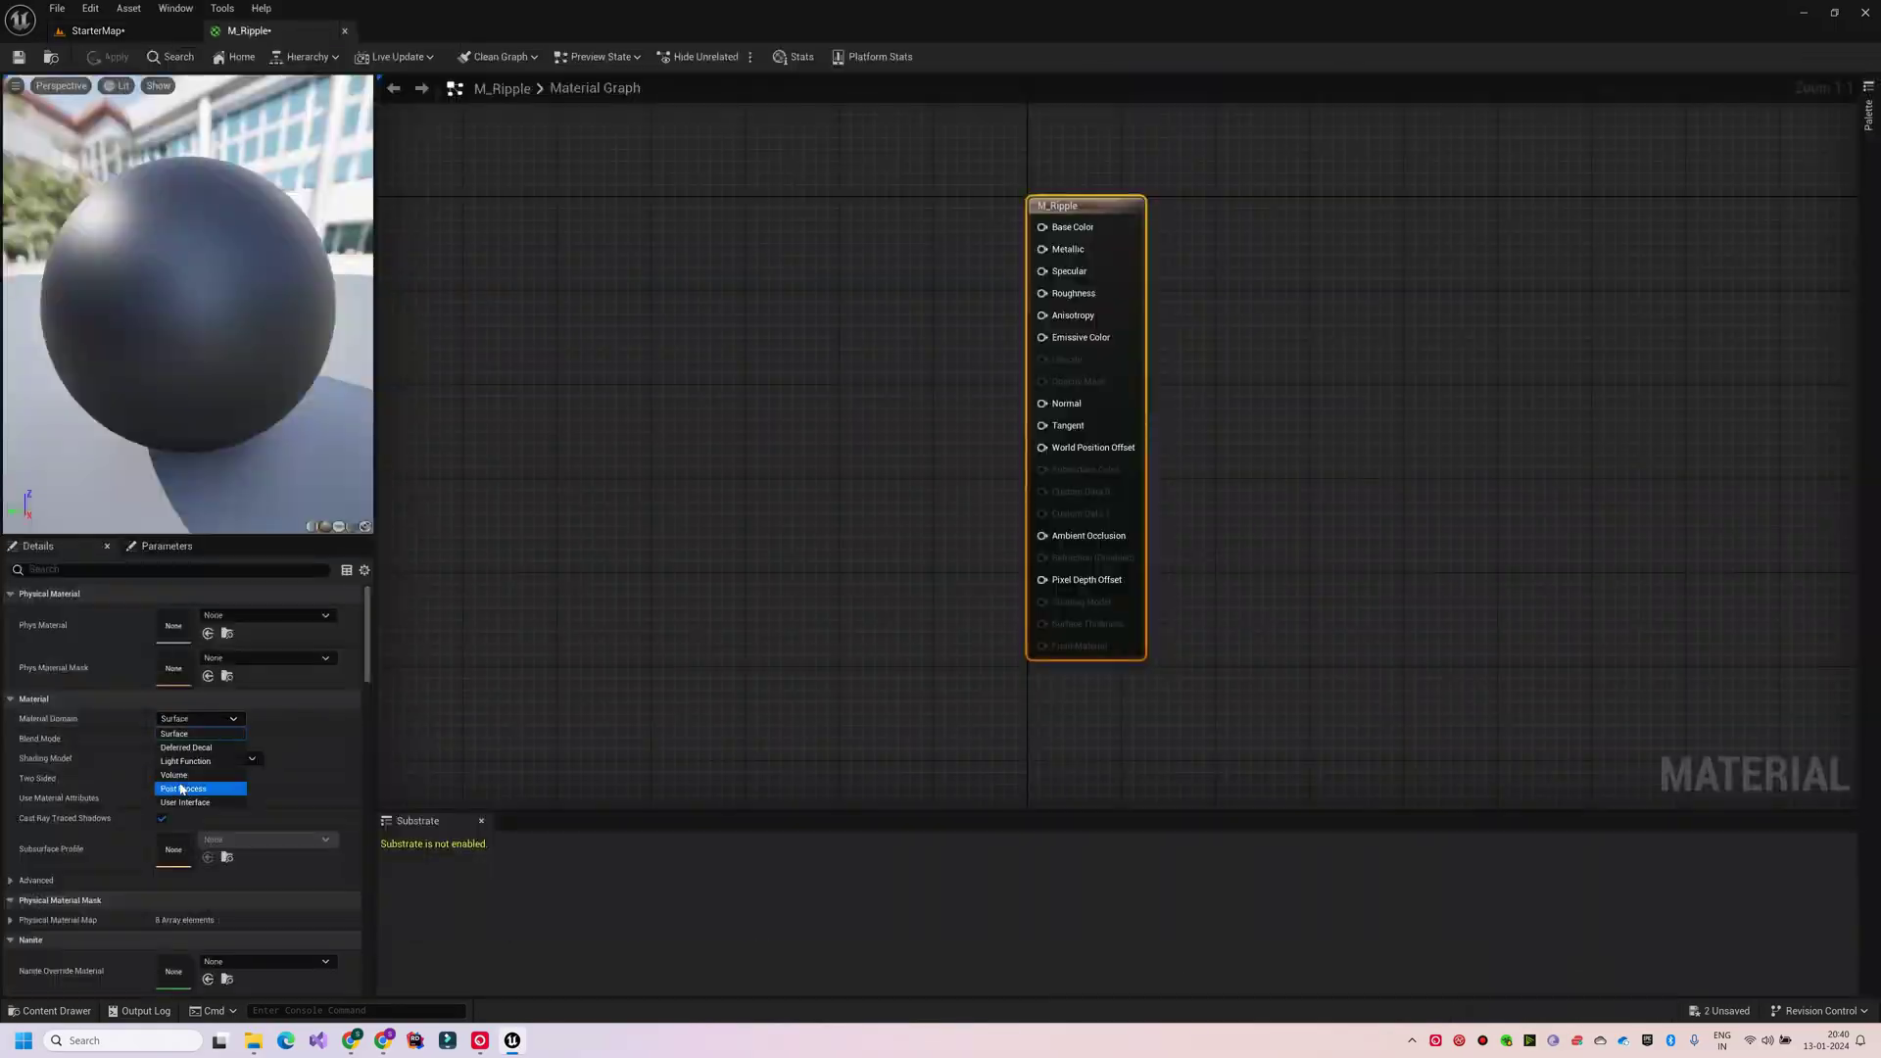
Set M_Ripple's material domain to Post Process and add a SceneTexture node using PostProcessInput0.
{"action": "left_click", "coordinate": [189, 785]}
{"action": "right_click", "coordinate": [749, 490]}
{"action": "type", "text": "scenete"}
{"action": "left_click", "coordinate": [789, 604]}
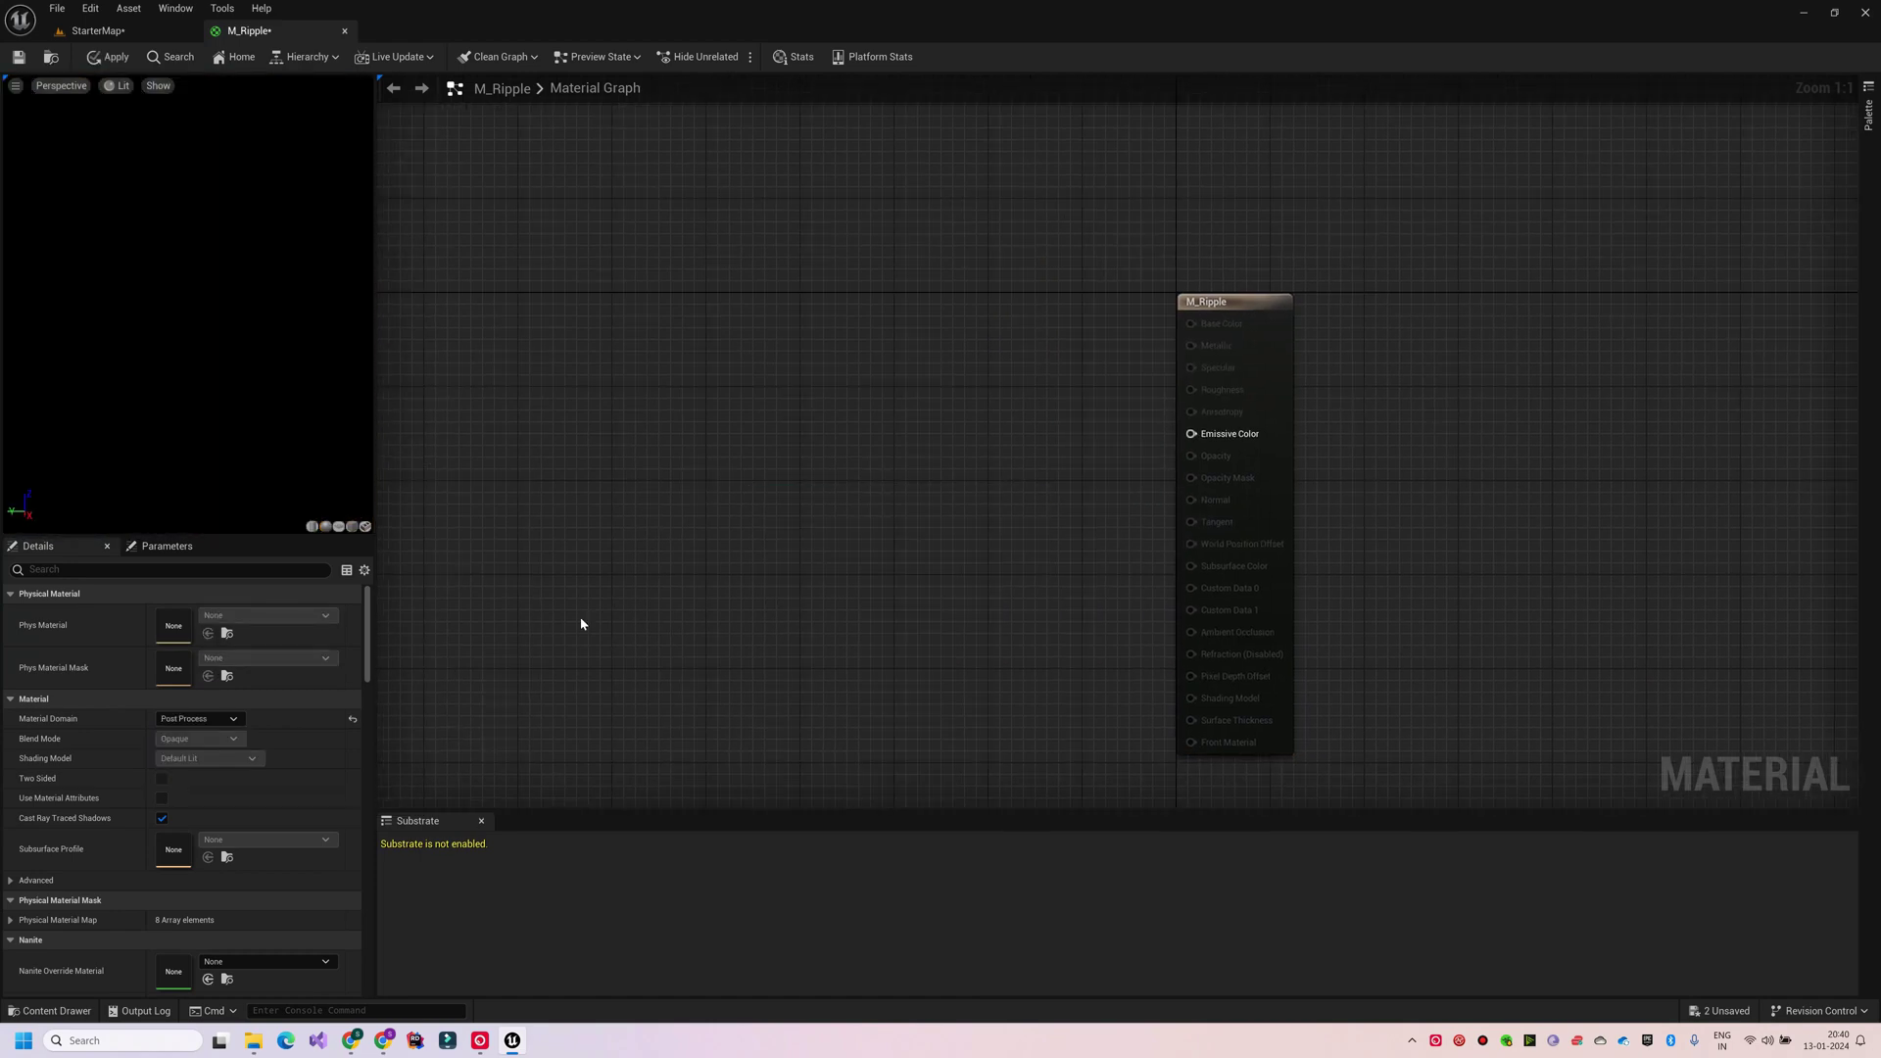
{"action": "left_click", "coordinate": [200, 614]}
{"action": "left_click", "coordinate": [187, 824]}
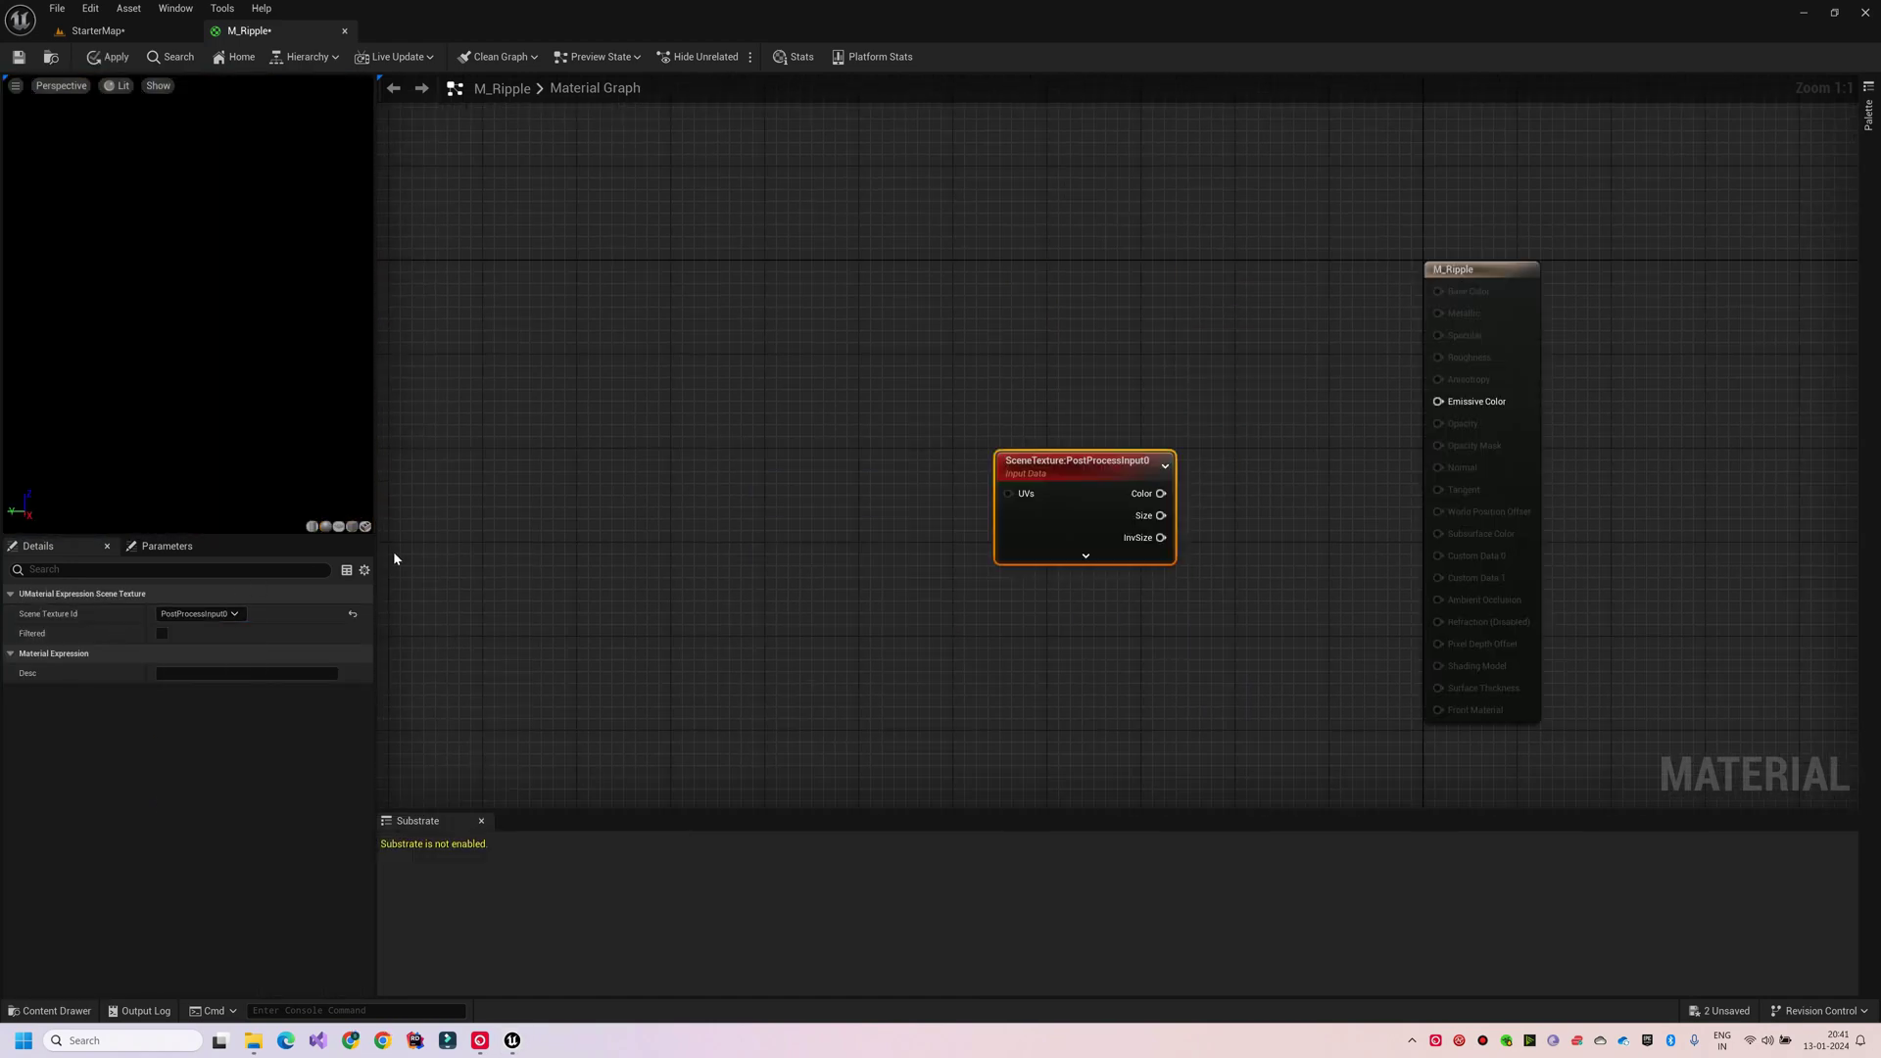
Add a TexCoord node and connect its output to A of a new Subtract node.
{"action": "right_click_drag", "start_coordinate": [678, 569], "coordinate": [847, 543]}
{"action": "left_click_drag", "start_coordinate": [738, 442], "coordinate": [836, 580]}
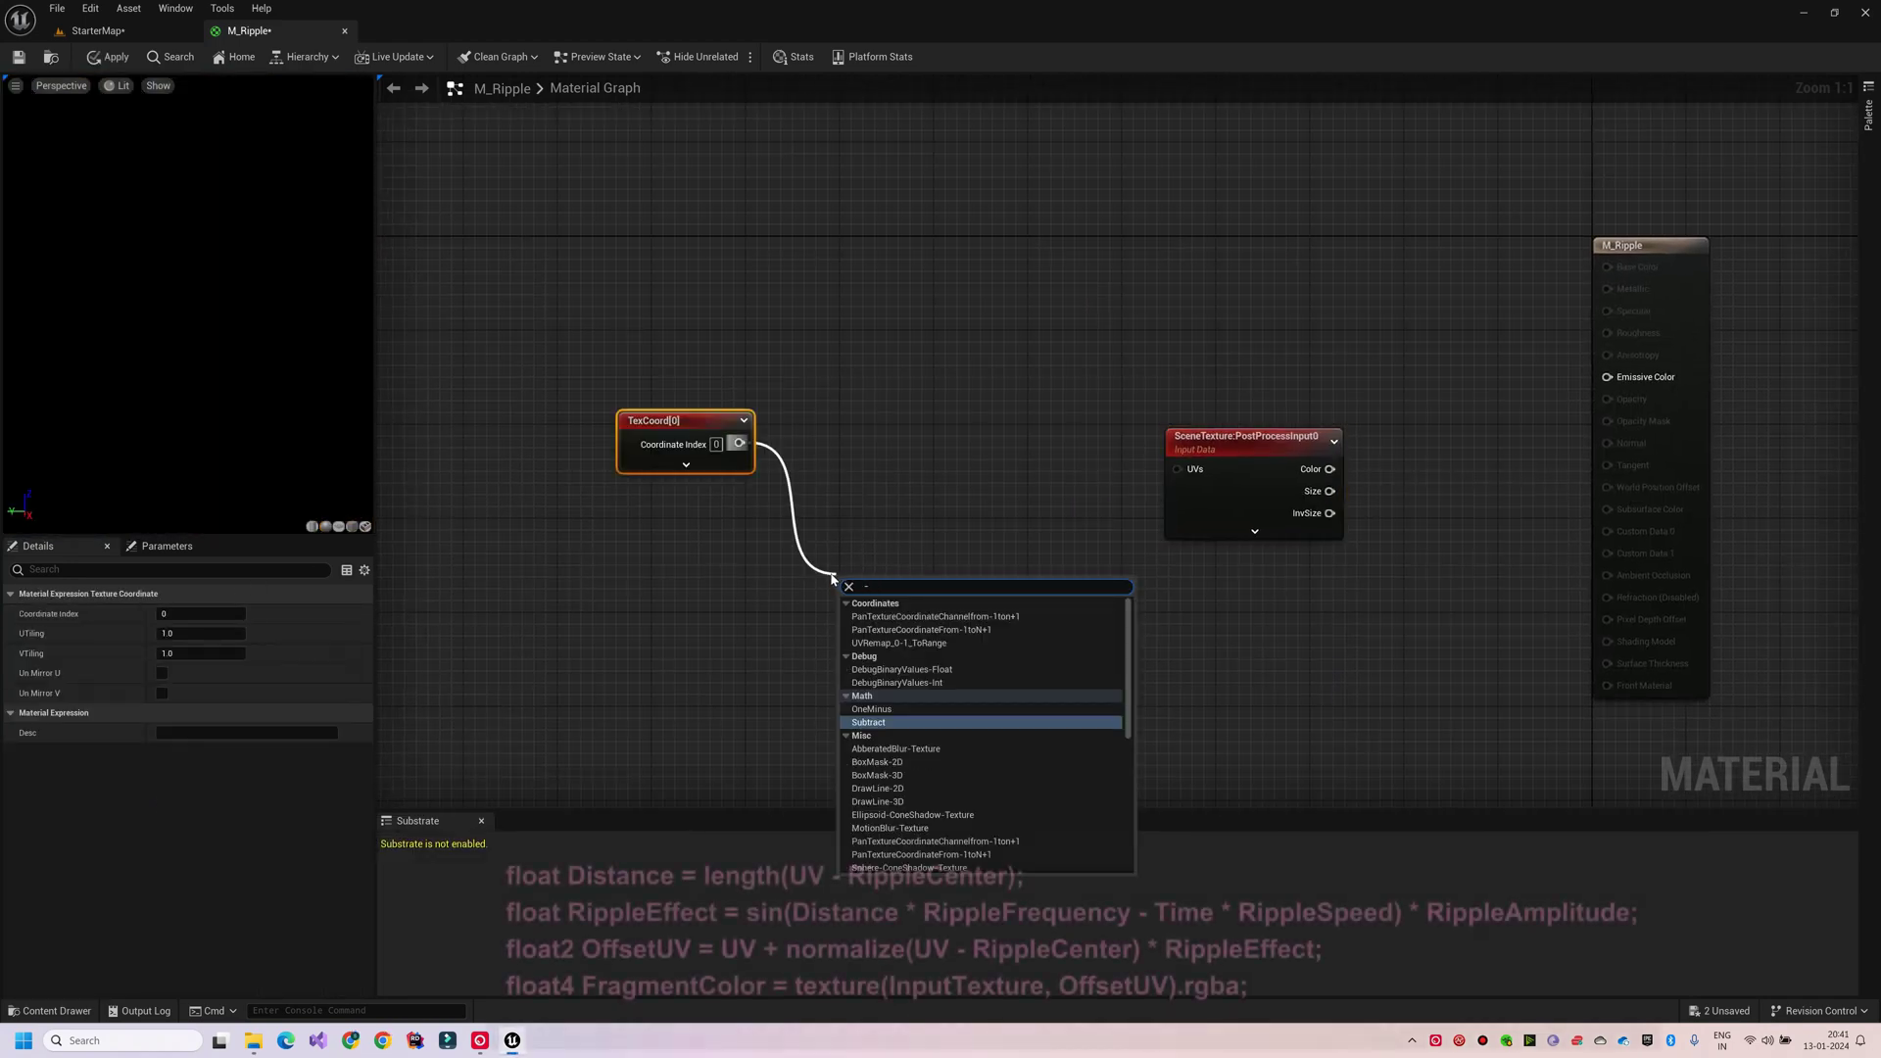
{"action": "left_click", "coordinate": [881, 722]}
Add scalar parameters CentreX and CentreY, each with a default value of 0.5, below the TexCoord node.
{"action": "right_click_drag", "start_coordinate": [554, 617], "coordinate": [633, 570]}
{"action": "key", "text": "1"}
{"action": "left_click", "coordinate": [631, 571]}
{"action": "right_click", "coordinate": [649, 586]}
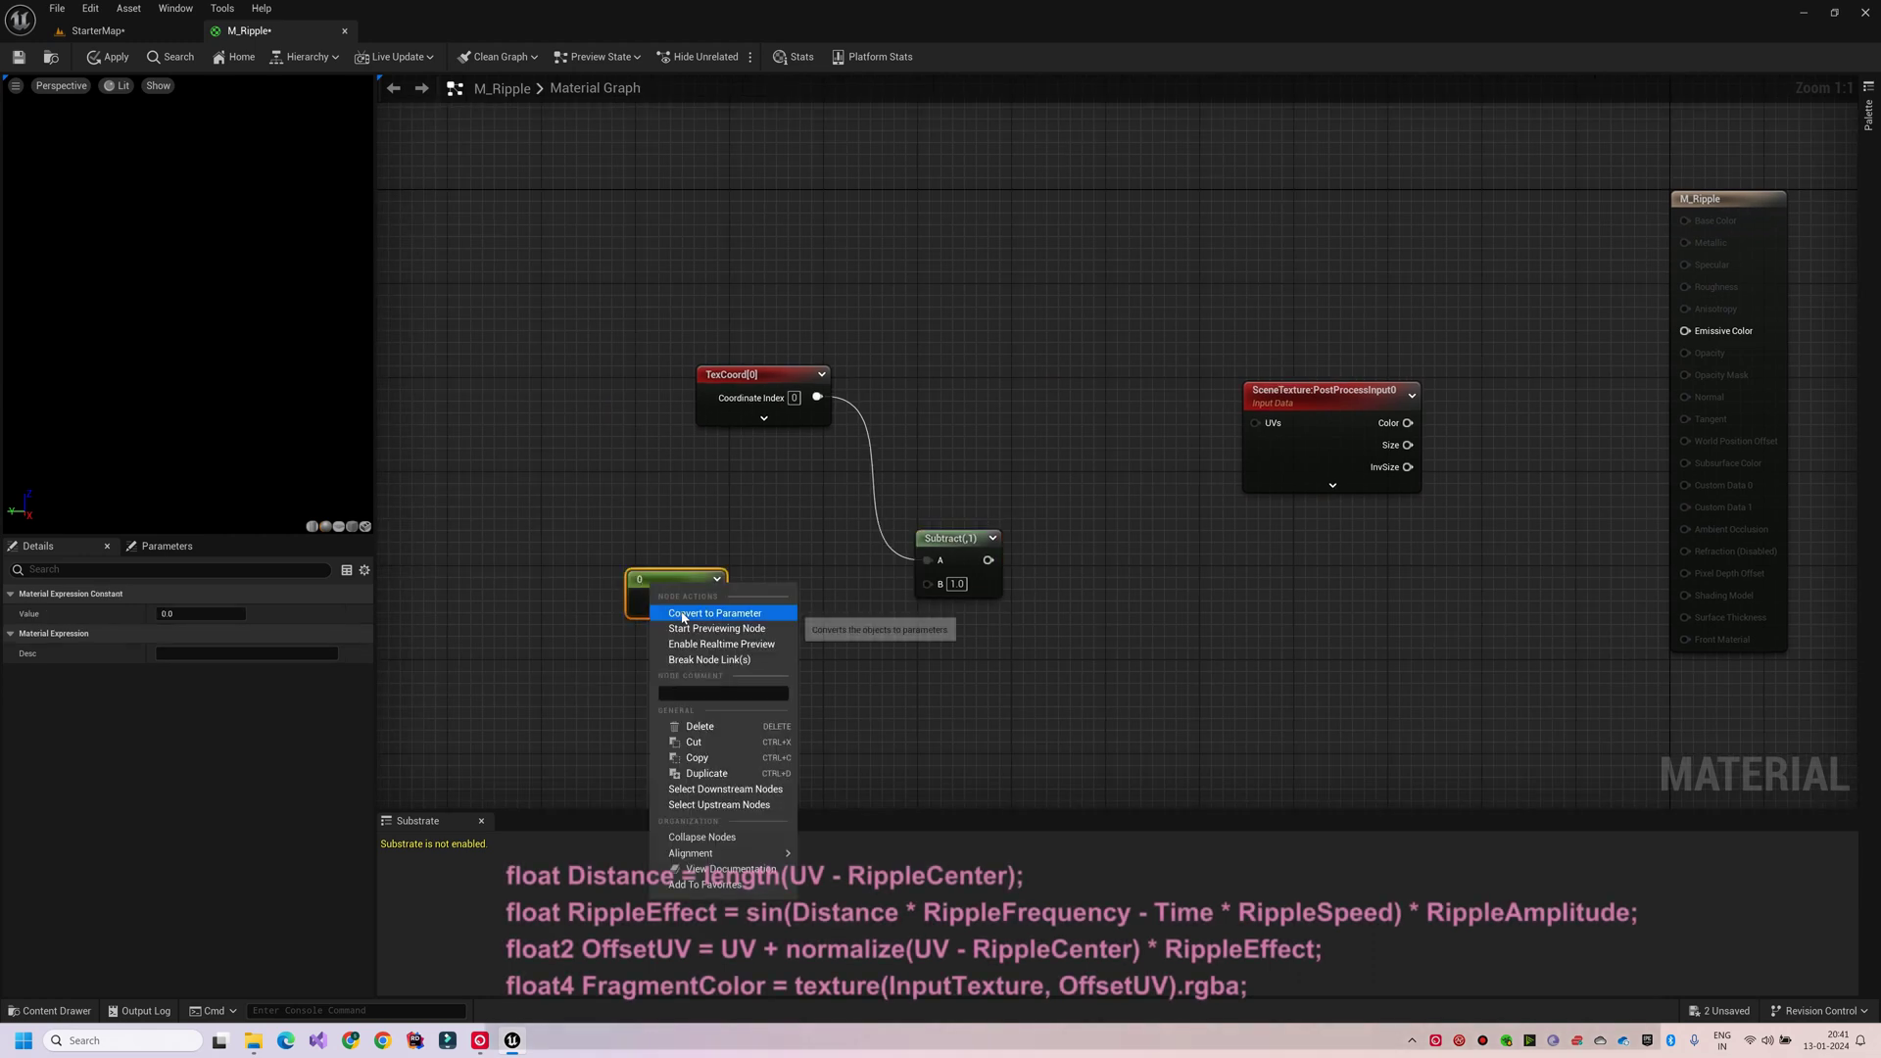
{"action": "left_click", "coordinate": [682, 613]}
{"action": "type", "text": "CentreX"}
{"action": "left_click_drag", "start_coordinate": [683, 584], "coordinate": [634, 533]}
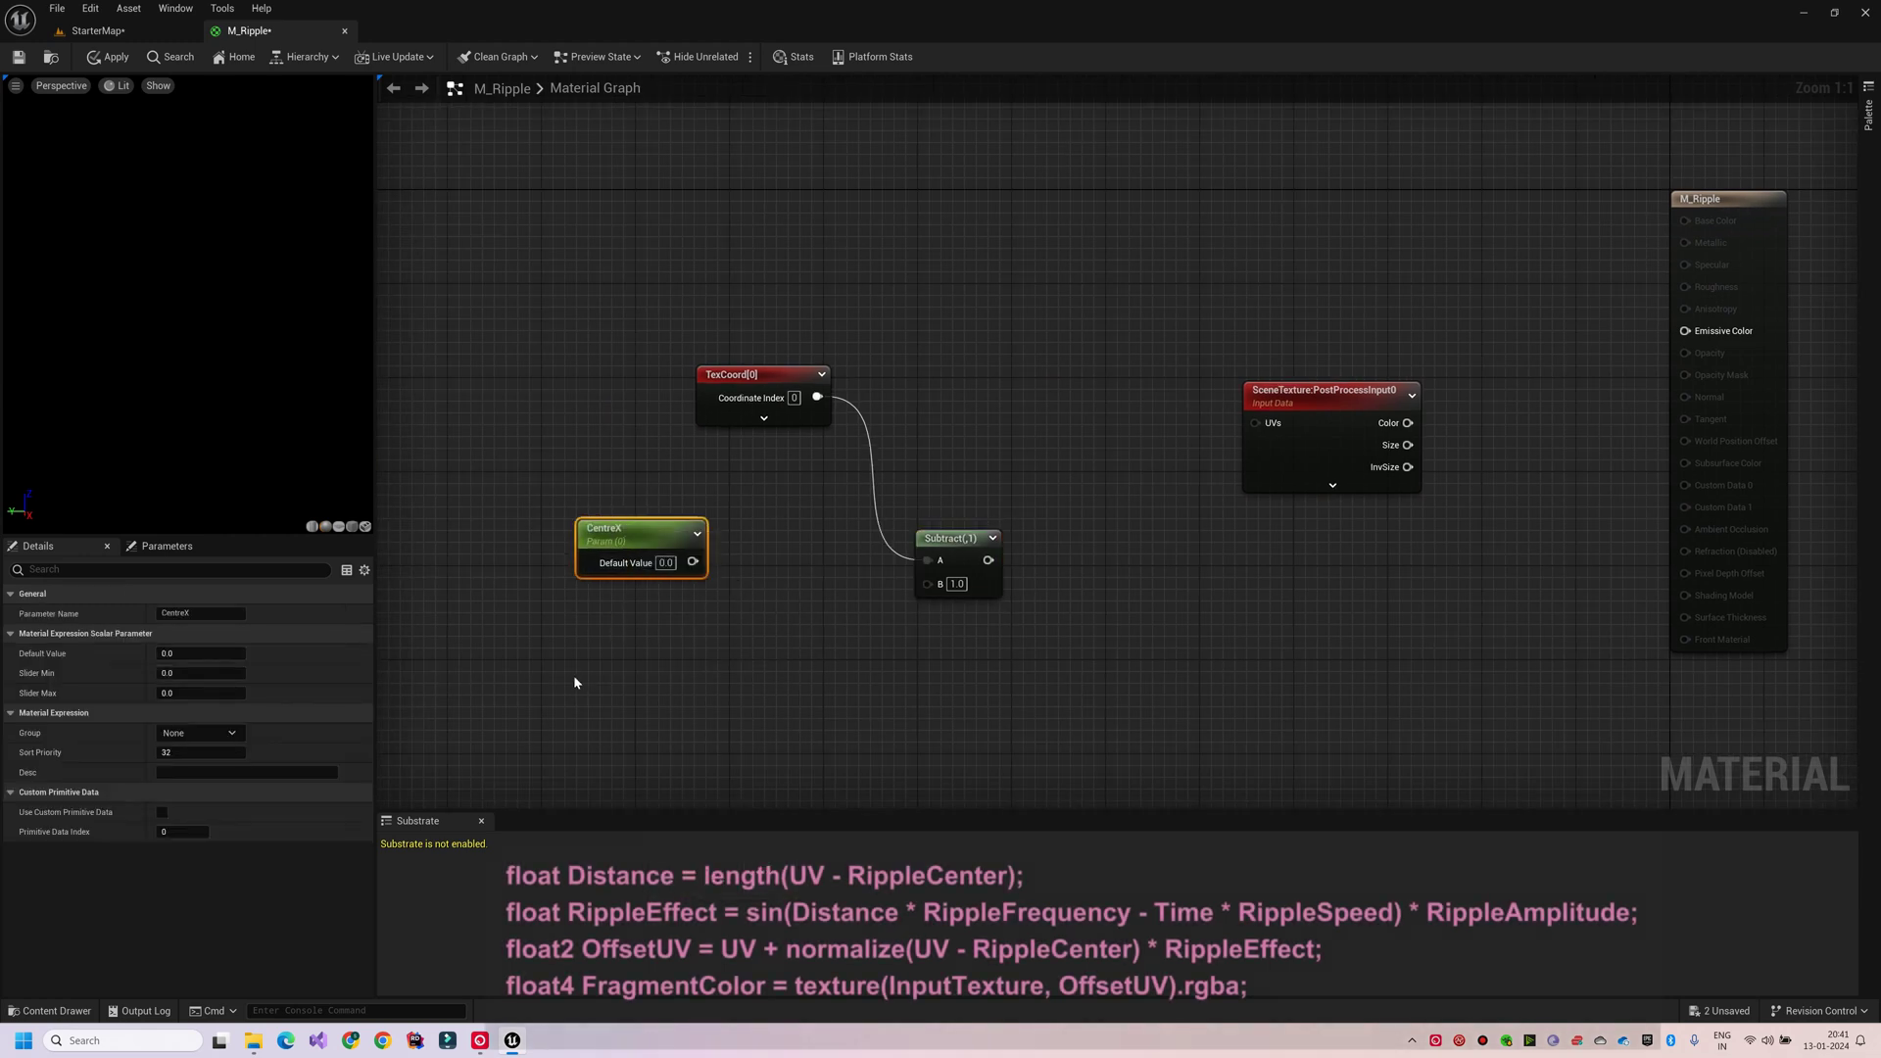
{"action": "key", "text": "ctrl+d"}
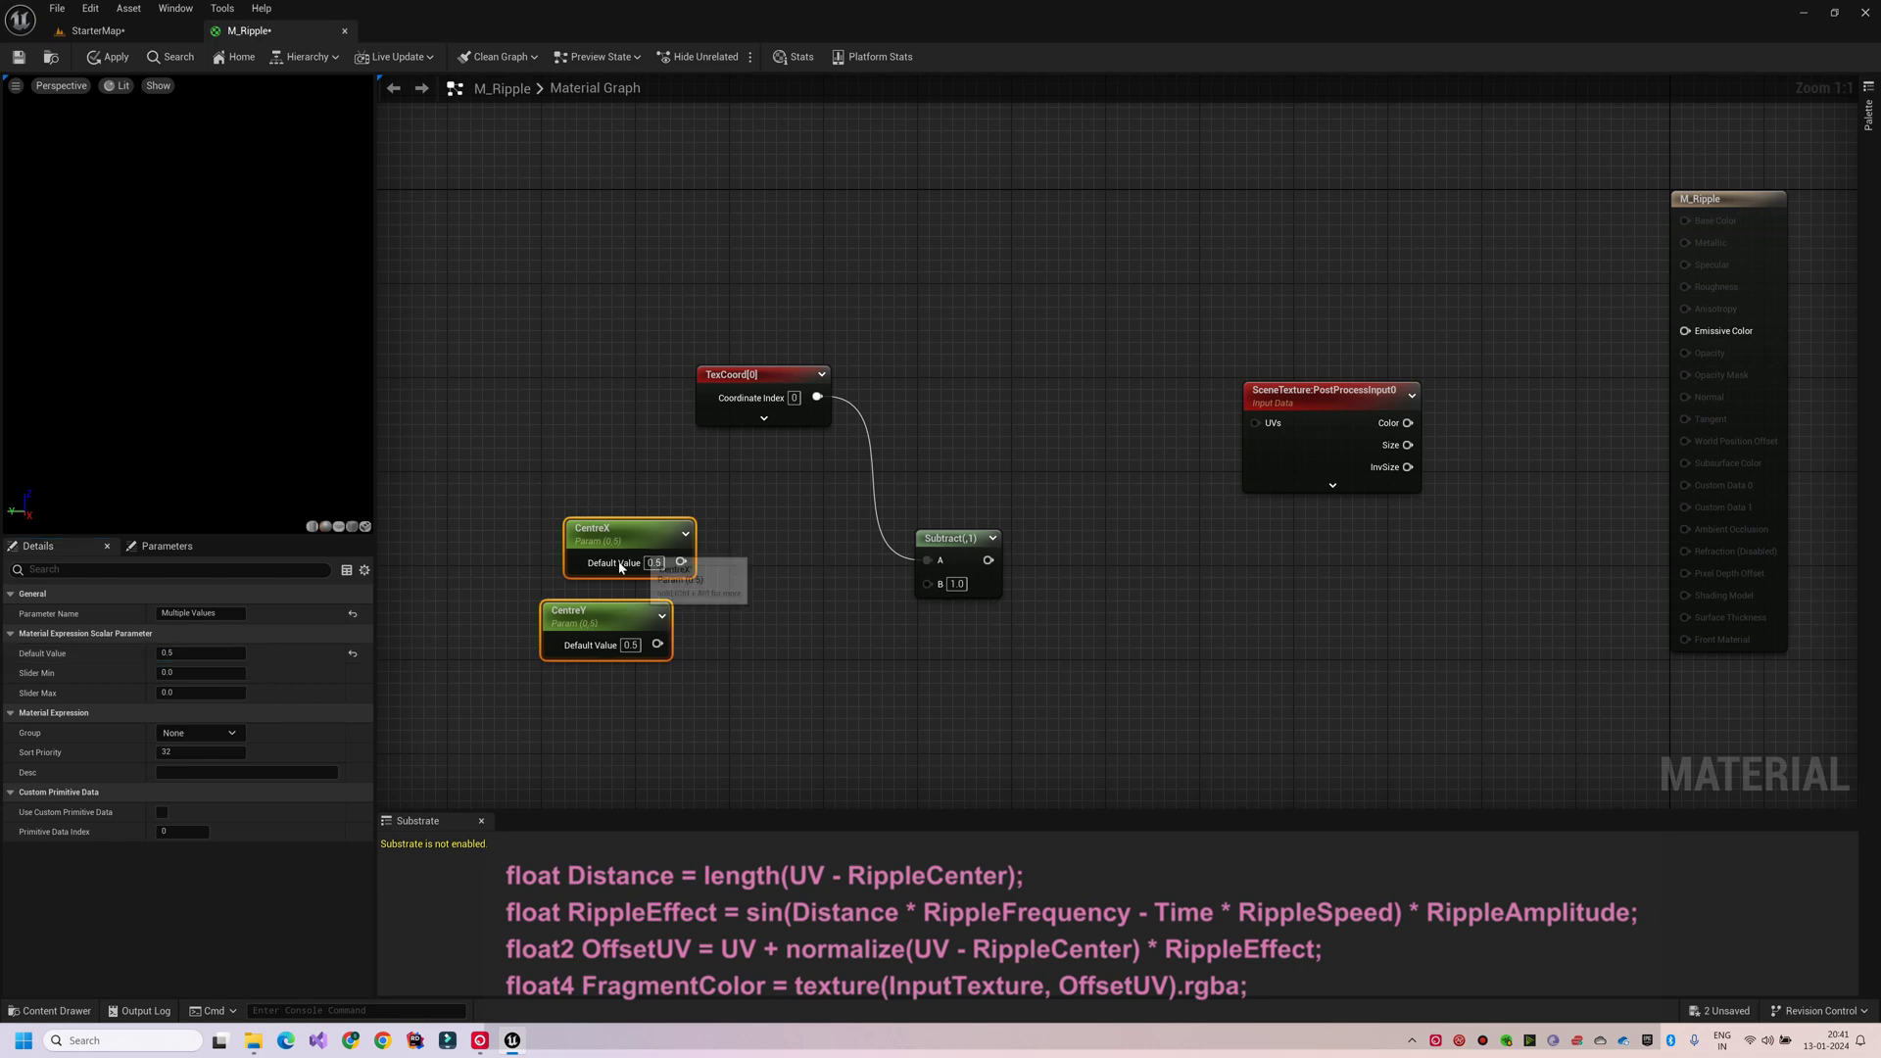
{"action": "left_click_drag", "start_coordinate": [646, 550], "coordinate": [565, 586]}
Combine CentreX (A) and CentreY (B) in a new Append node and connect its result to B of Subtract.
{"action": "left_click_drag", "start_coordinate": [611, 596], "coordinate": [638, 609]}
{"action": "type", "text": "app"}
{"action": "left_click", "coordinate": [685, 665]}
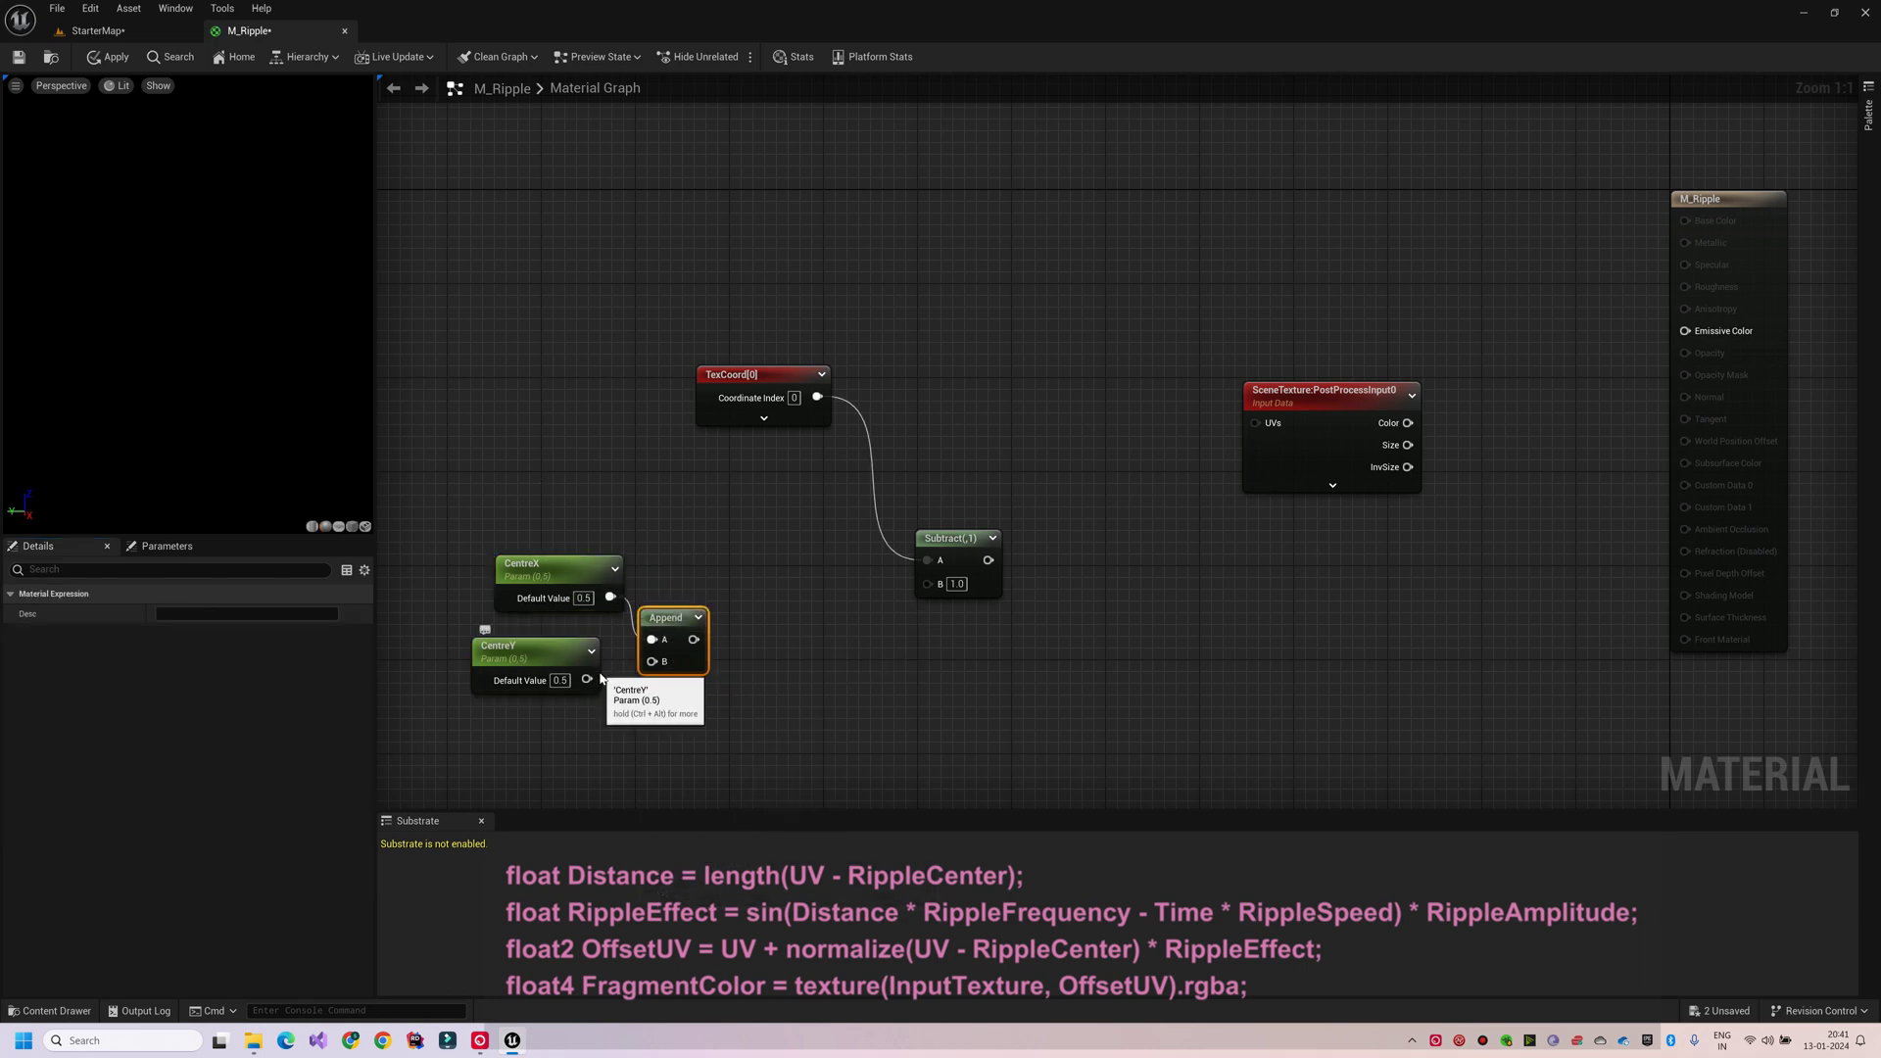
{"action": "left_click_drag", "start_coordinate": [601, 678], "coordinate": [652, 662]}
{"action": "right_click_drag", "start_coordinate": [963, 645], "coordinate": [700, 552]}
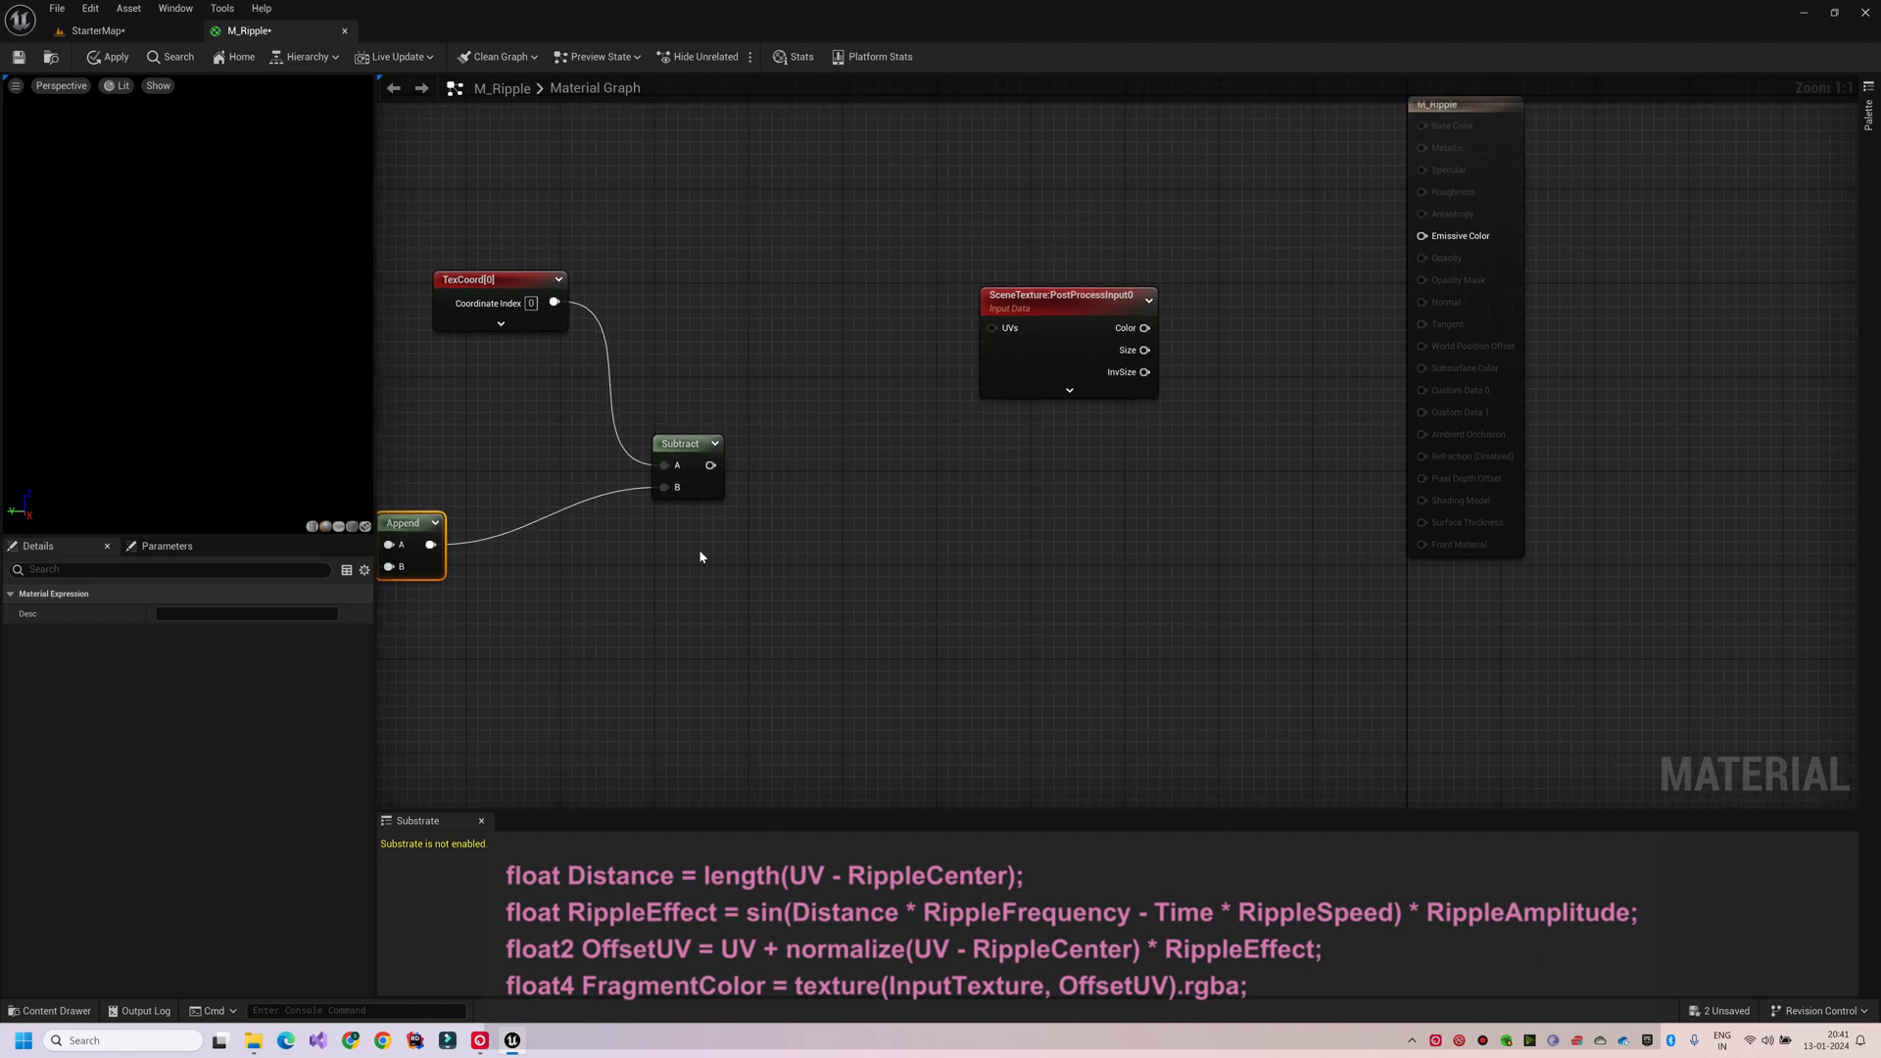
Add a Length node fed by the Subtract result, and a Multiply node with Length connected to A.
{"action": "left_click", "coordinate": [700, 557]}
{"action": "left_click_drag", "start_coordinate": [710, 465], "coordinate": [902, 672]}
{"action": "type", "text": "lengt"}
{"action": "left_click", "coordinate": [810, 603]}
{"action": "key", "text": "m"}
{"action": "left_click", "coordinate": [883, 632]}
Add a constant near the new Multiply and convert it to a parameter named RippleFrequency.
{"action": "right_click_drag", "start_coordinate": [823, 686], "coordinate": [888, 620]}
{"action": "key", "text": "1"}
{"action": "left_click", "coordinate": [766, 630]}
{"action": "right_click", "coordinate": [768, 644]}
{"action": "left_click", "coordinate": [816, 665]}
{"action": "type", "text": "RippleFrequency"}
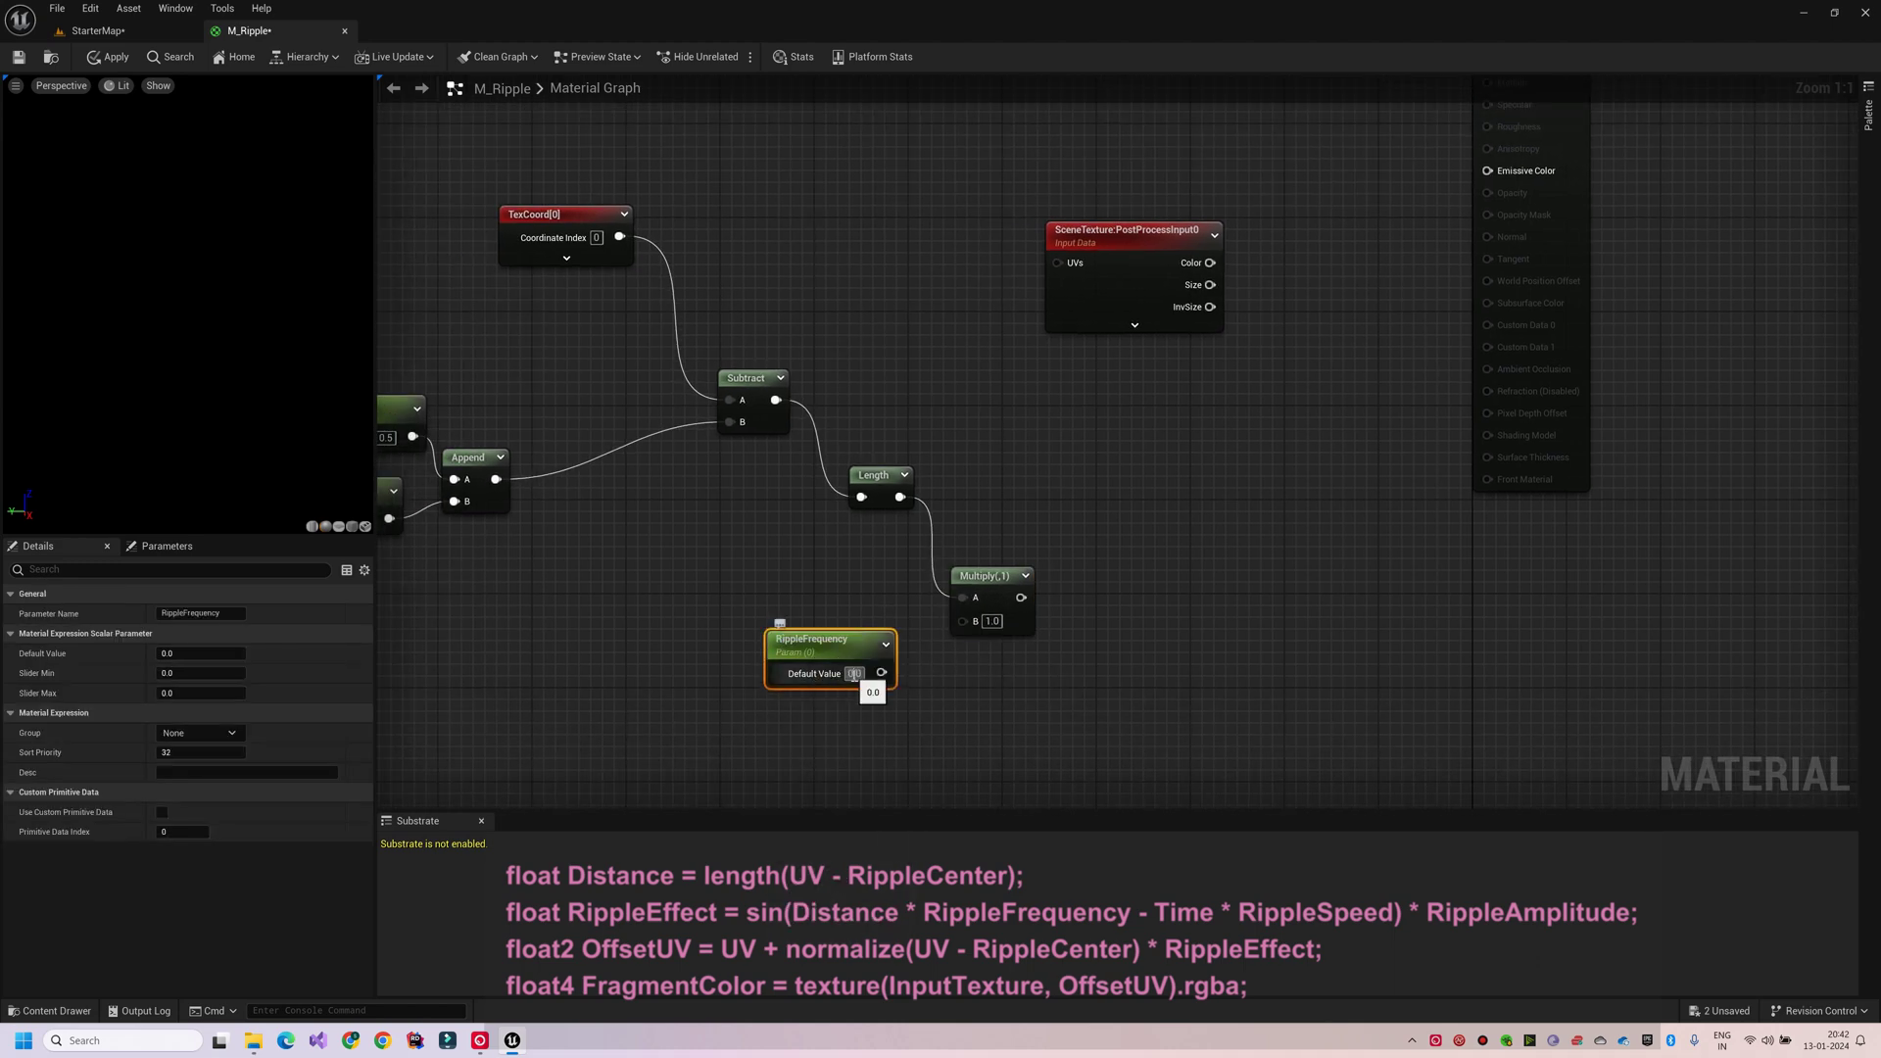
Set RippleFrequency's default value to 2 and connect it to B of the Multiply node fed by Length.
{"action": "type", "text": "2"}
{"action": "key", "text": "Return"}
{"action": "left_click_drag", "start_coordinate": [887, 673], "coordinate": [963, 621]}
Add a Time node below the frequency Multiply, and a new Multiply node with Time connected to A.
{"action": "right_click_drag", "start_coordinate": [1558, 167], "coordinate": [1293, 221]}
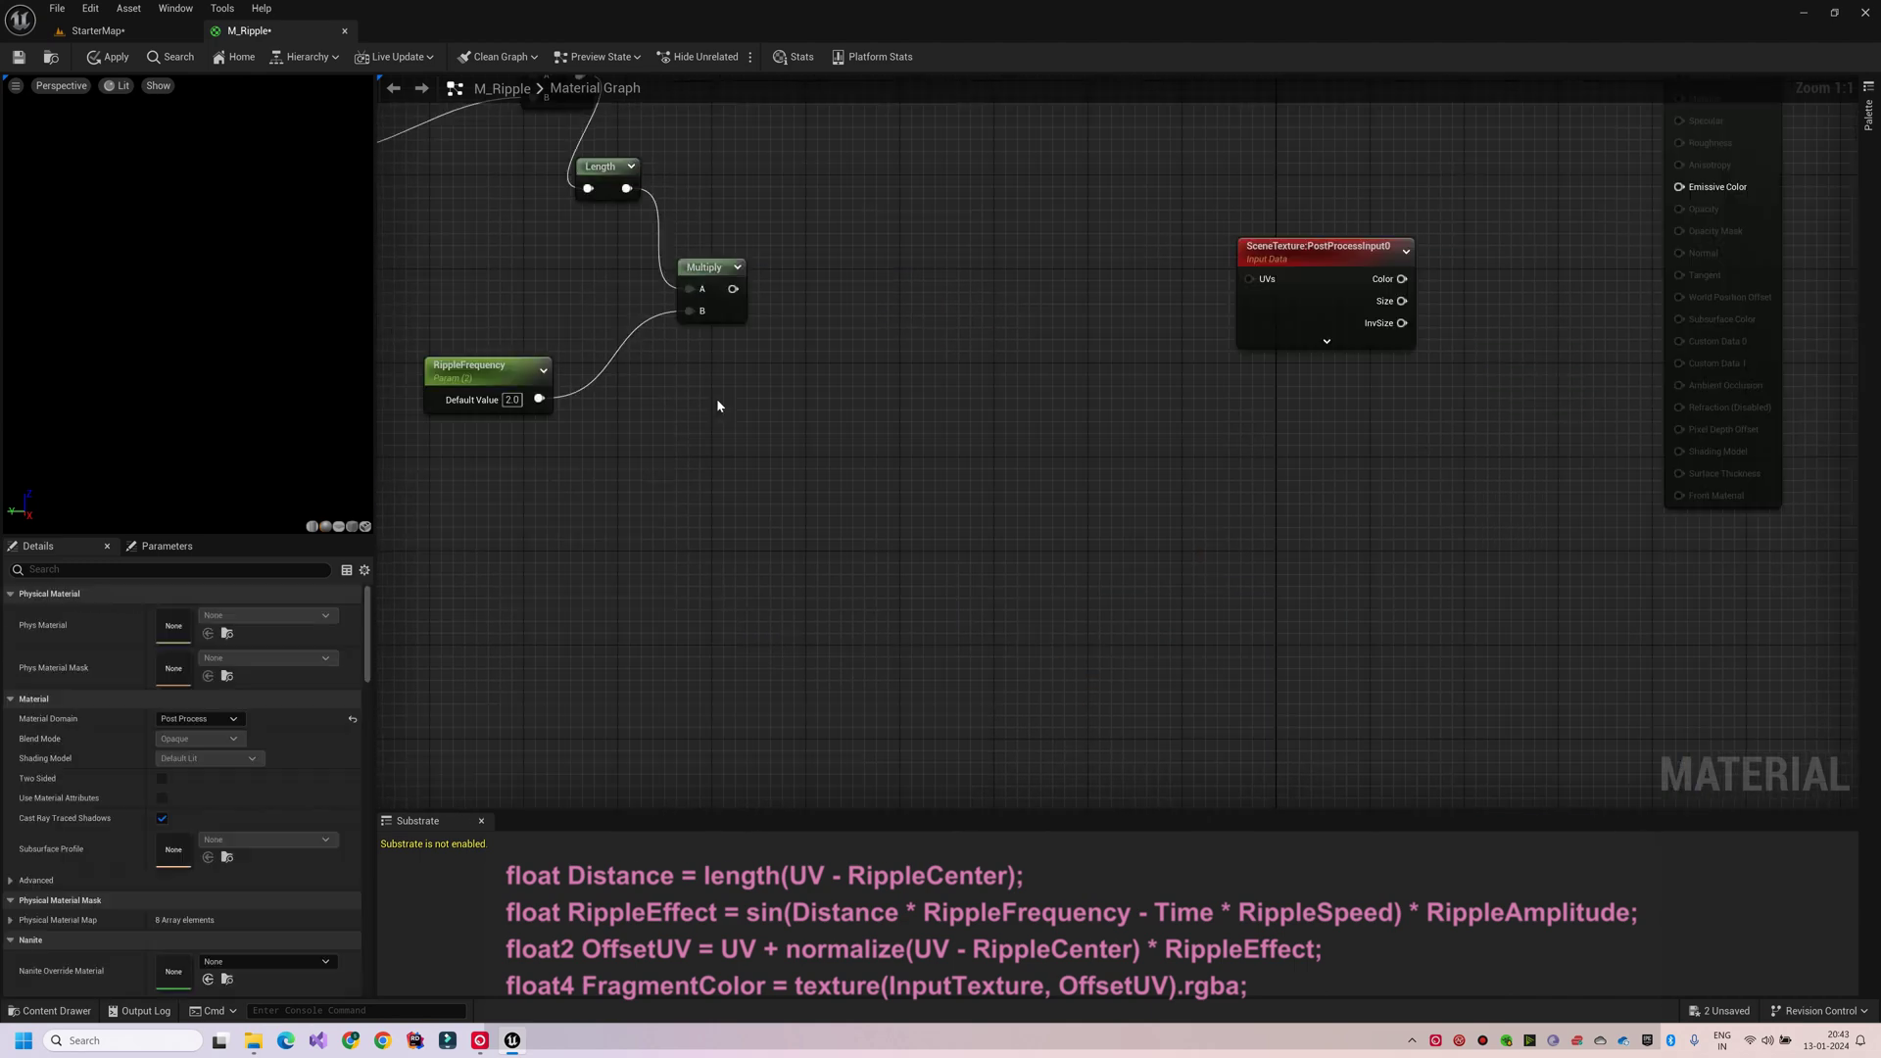
{"action": "right_click", "coordinate": [717, 406]}
{"action": "type", "text": "time"}
{"action": "key", "text": "Return"}
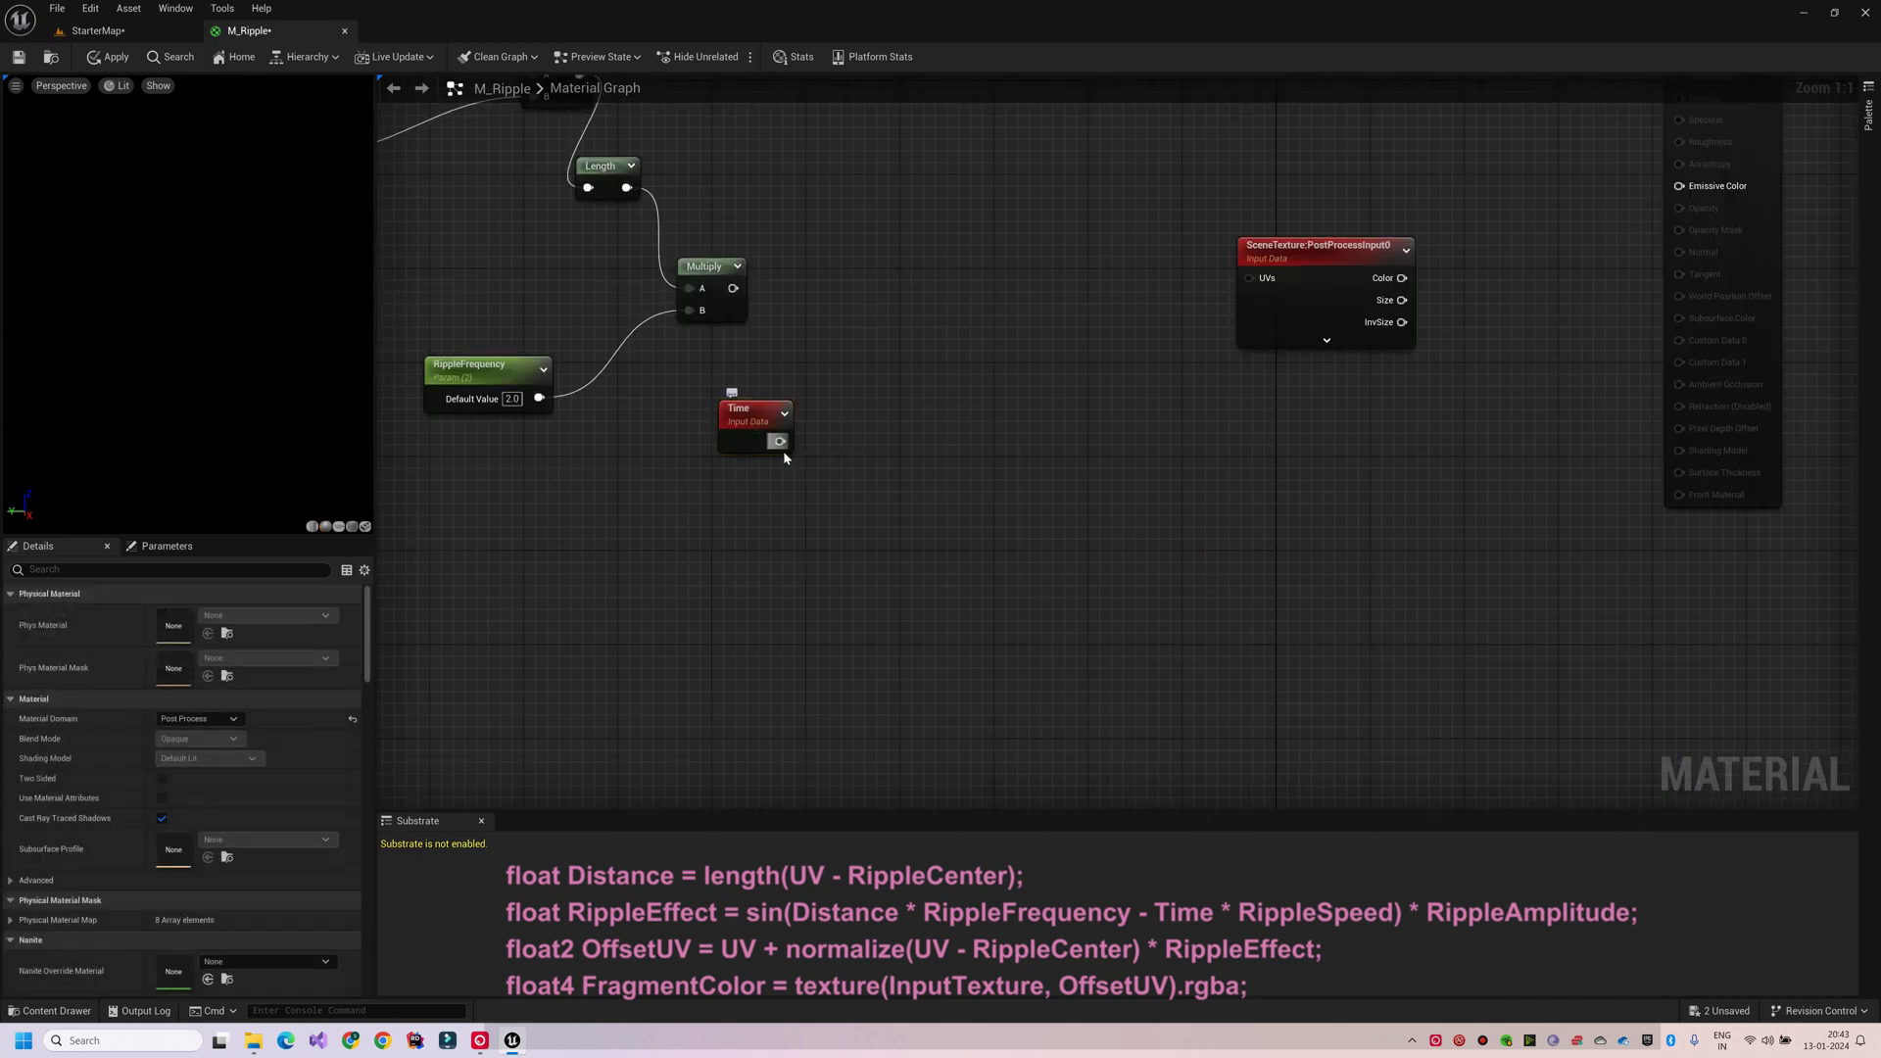
{"action": "left_click_drag", "start_coordinate": [780, 441], "coordinate": [848, 578]}
{"action": "type", "text": "*"}
{"action": "left_click", "coordinate": [881, 620]}
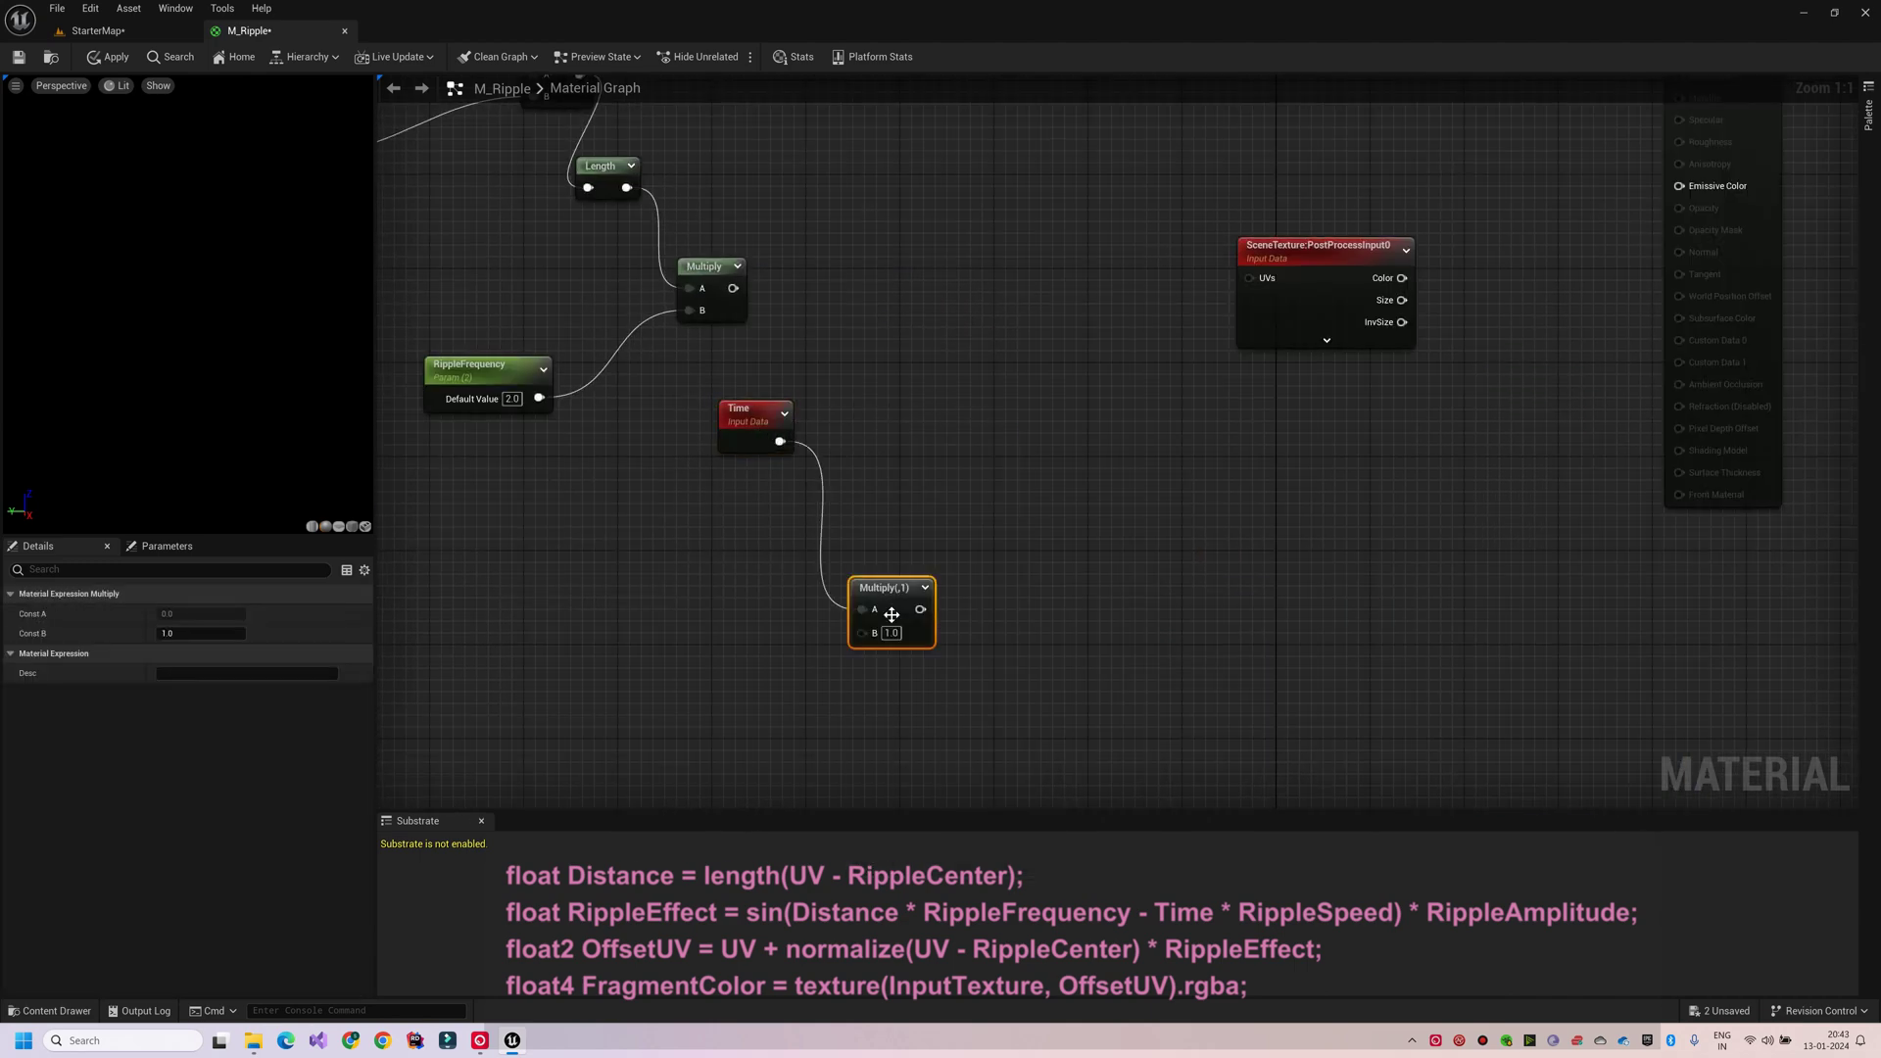
Add a scalar parameter named RippleSpeed with default value 1 and connect it to B of the Time Multiply.
{"action": "left_click", "coordinate": [635, 609]}
{"action": "right_click", "coordinate": [678, 629]}
{"action": "left_click", "coordinate": [741, 655]}
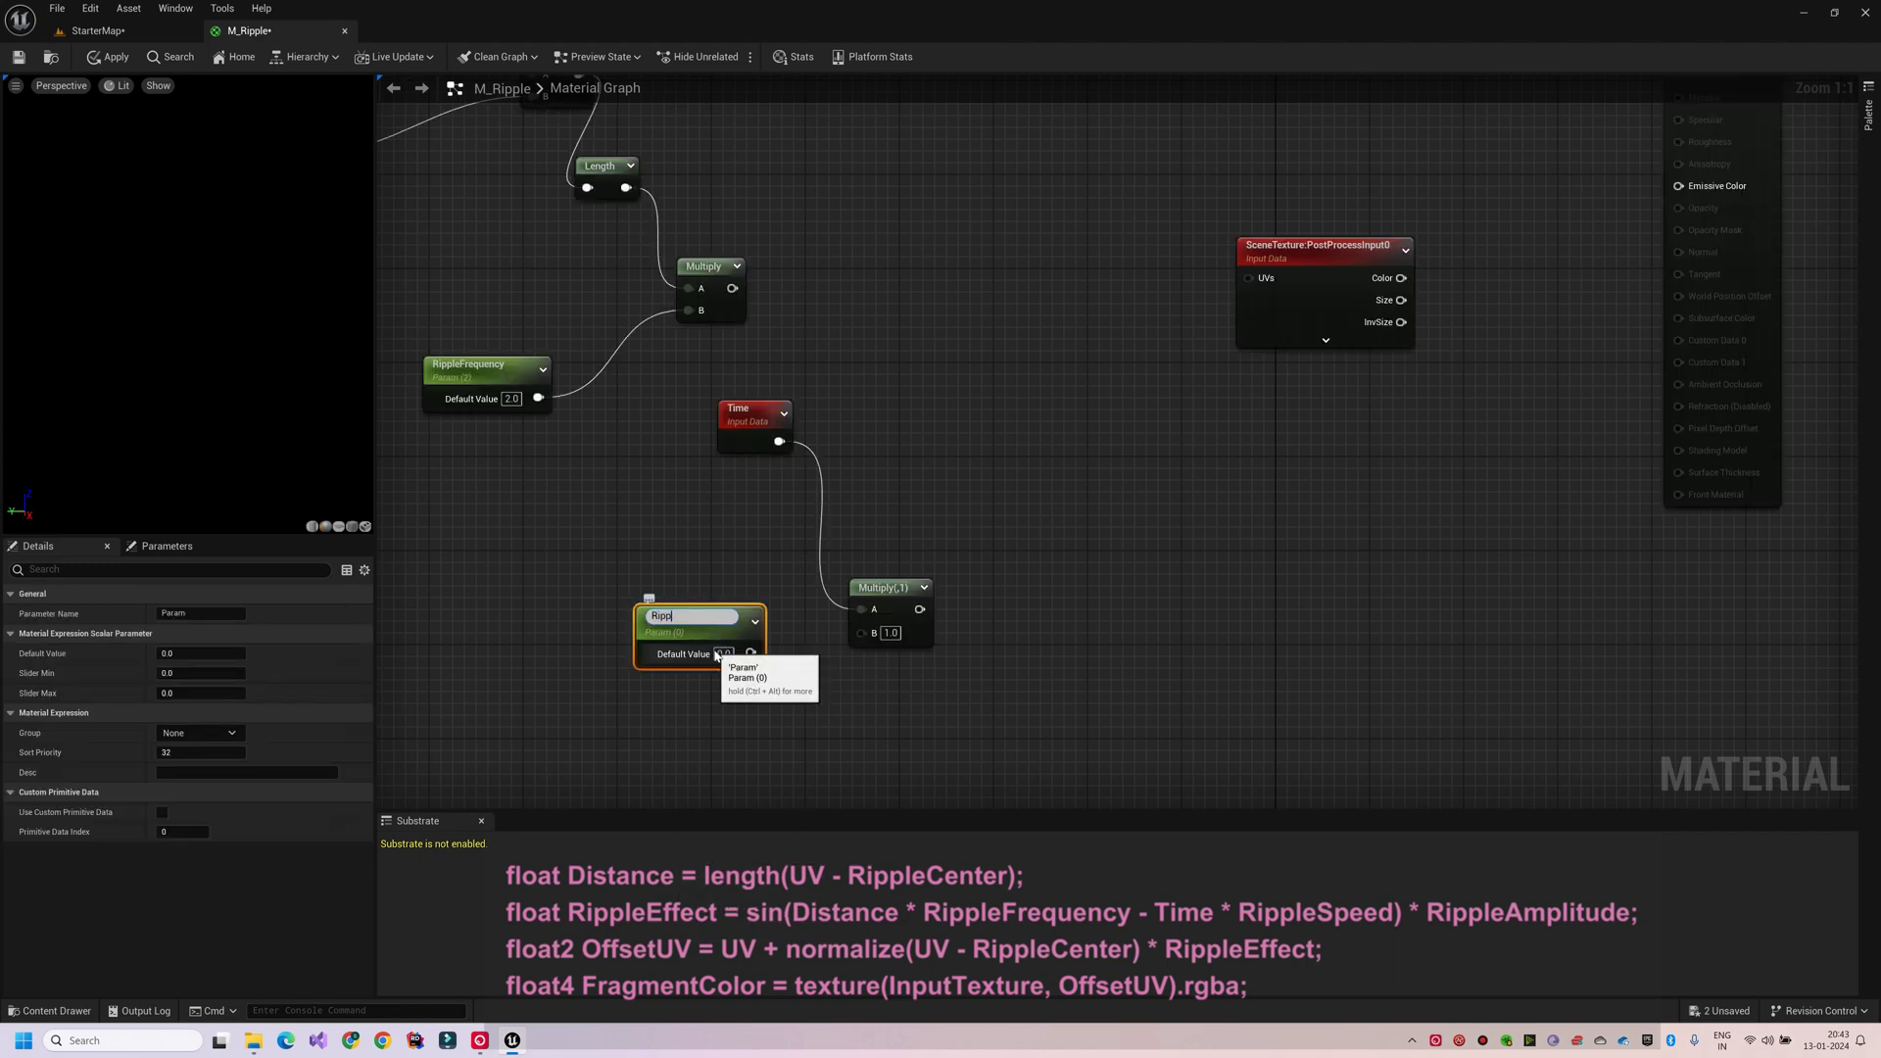
{"action": "left_click", "coordinate": [723, 652]}
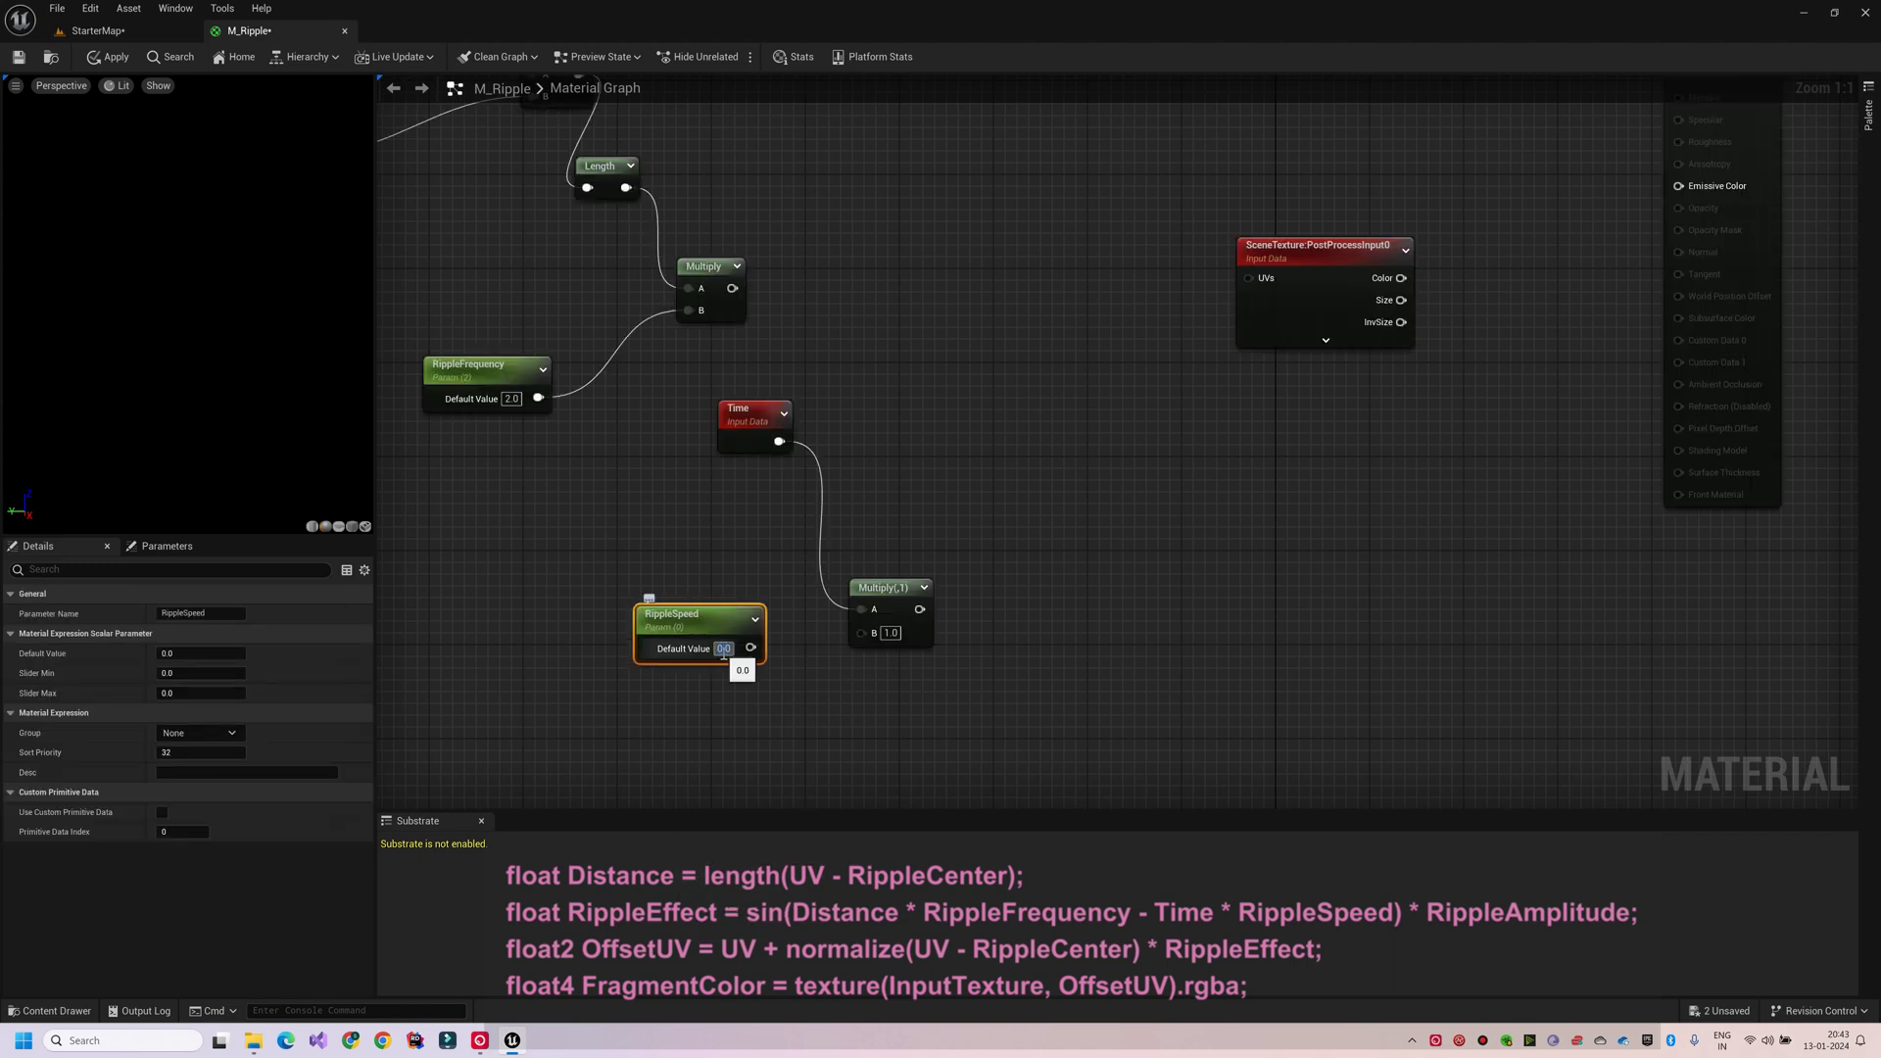
{"action": "left_click", "coordinate": [766, 717]}
Add a Subtract node with the RippleFrequency Multiply connected to A and the RippleSpeed Multiply connected to B.
{"action": "left_click_drag", "start_coordinate": [906, 610], "coordinate": [907, 592]}
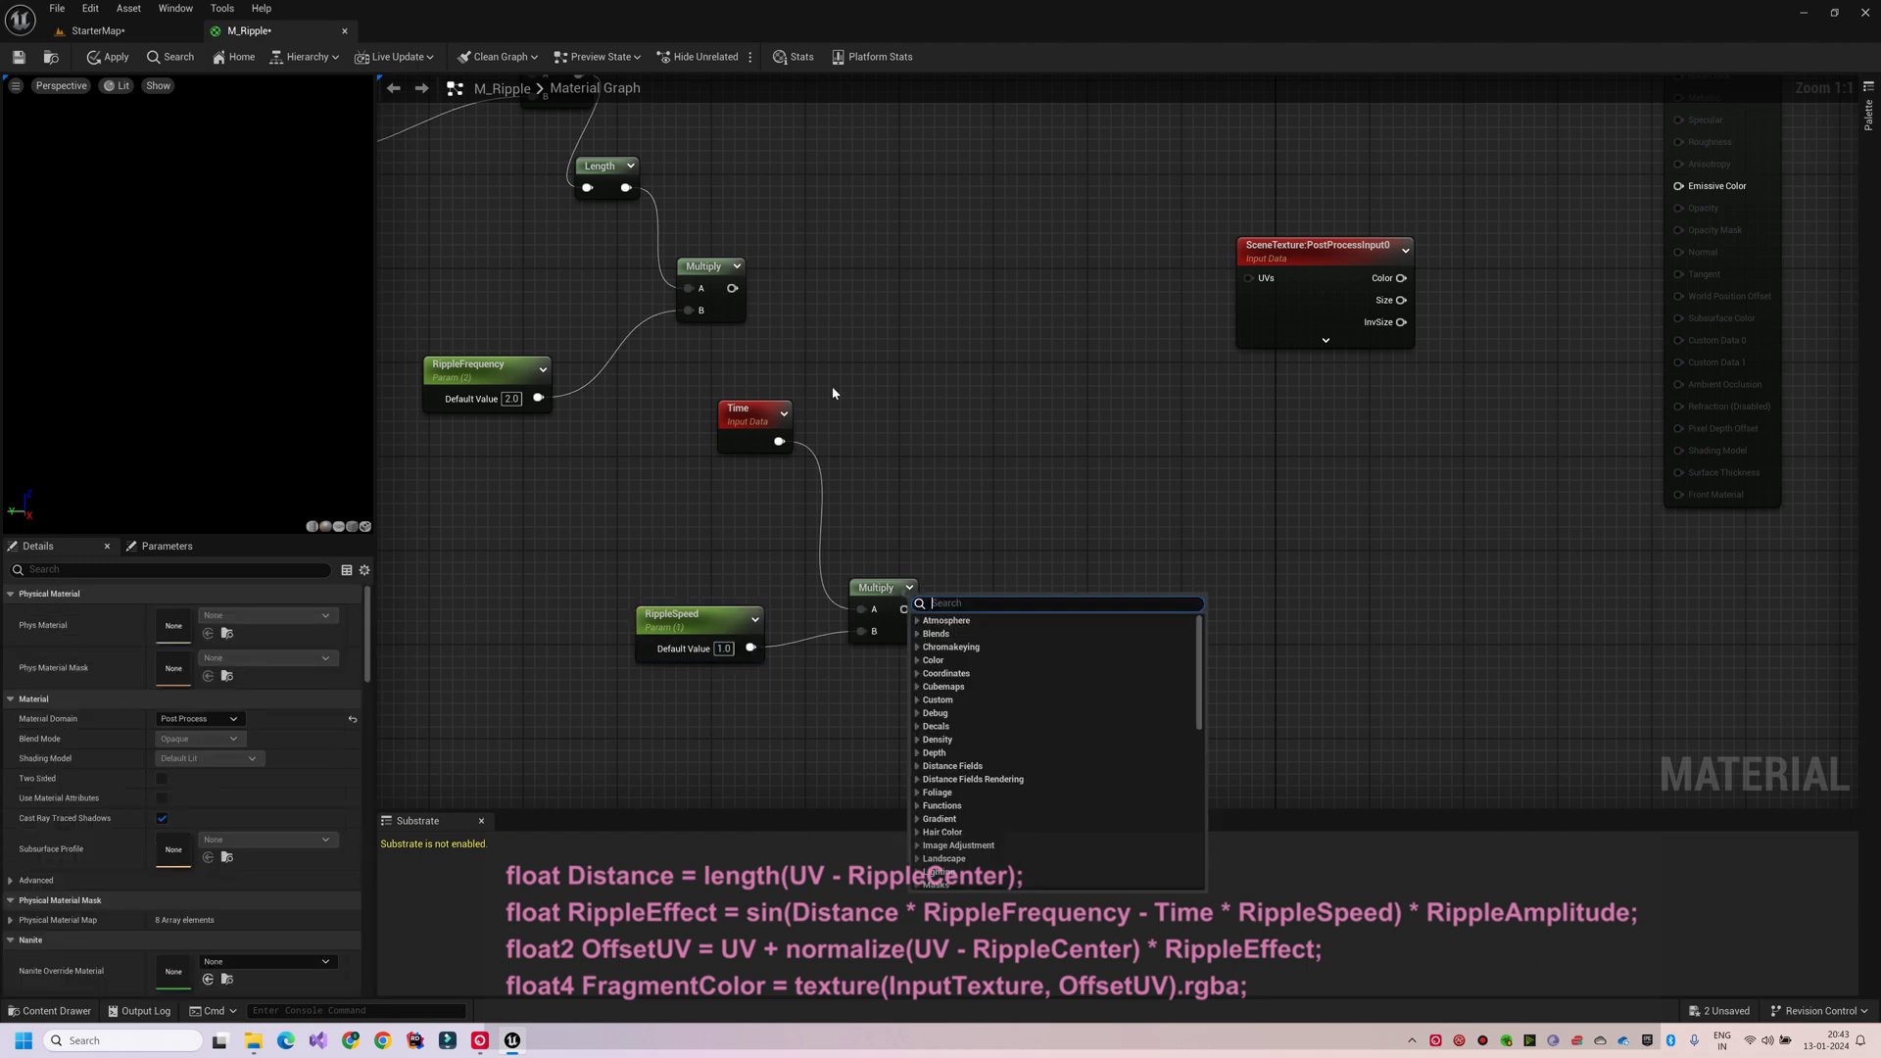
{"action": "left_click_drag", "start_coordinate": [732, 288], "coordinate": [986, 441]}
{"action": "type", "text": "-"}
{"action": "key", "text": "Return"}
{"action": "left_click_drag", "start_coordinate": [904, 610], "coordinate": [998, 495]}
Move the SceneTexture and M_Ripple nodes together farther away to make room after the new Subtract node.
{"action": "right_click_drag", "start_coordinate": [1176, 196], "coordinate": [633, 308]}
{"action": "left_click_drag", "start_coordinate": [667, 235], "coordinate": [1161, 460]}
{"action": "left_click_drag", "start_coordinate": [1228, 343], "coordinate": [1476, 316]}
Add a Sine node fed by the Subtract result, and a Multiply node with Sine connected to A.
{"action": "left_click_drag", "start_coordinate": [500, 585], "coordinate": [633, 592]}
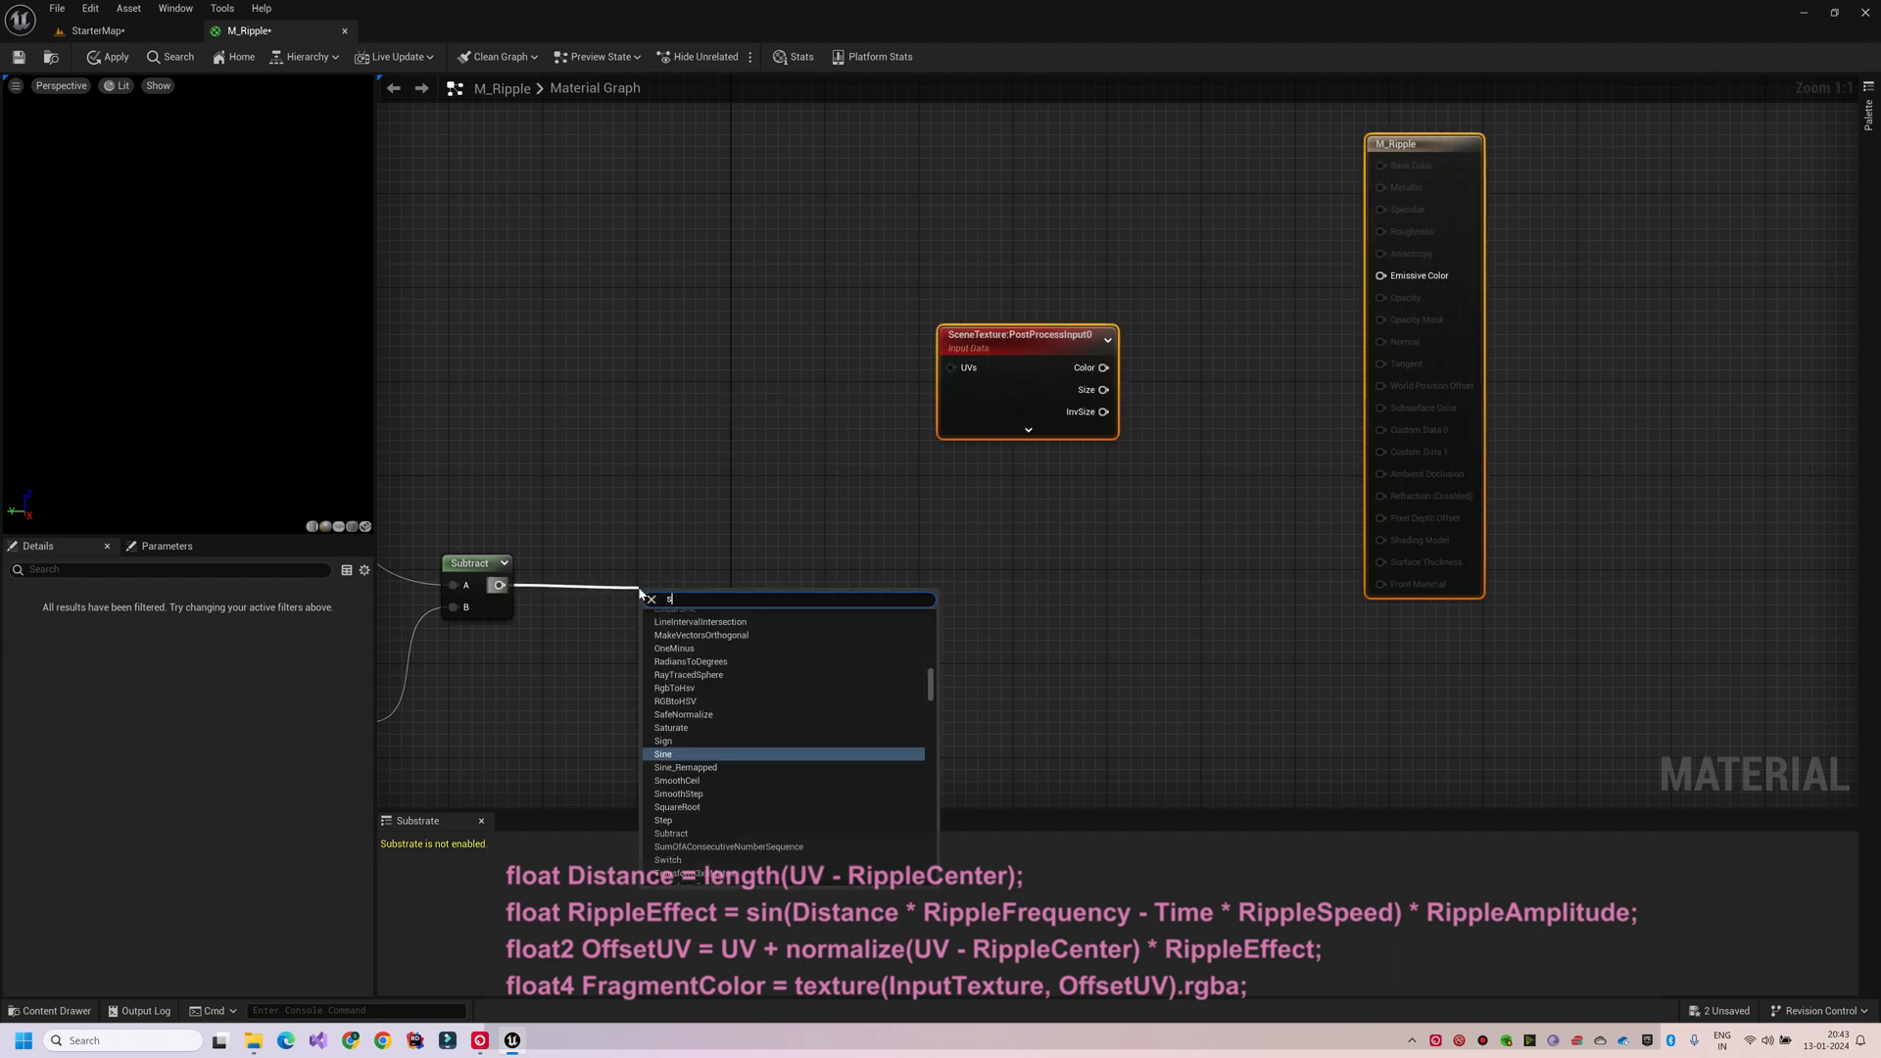
{"action": "type", "text": "sine"}
{"action": "key", "text": "Return"}
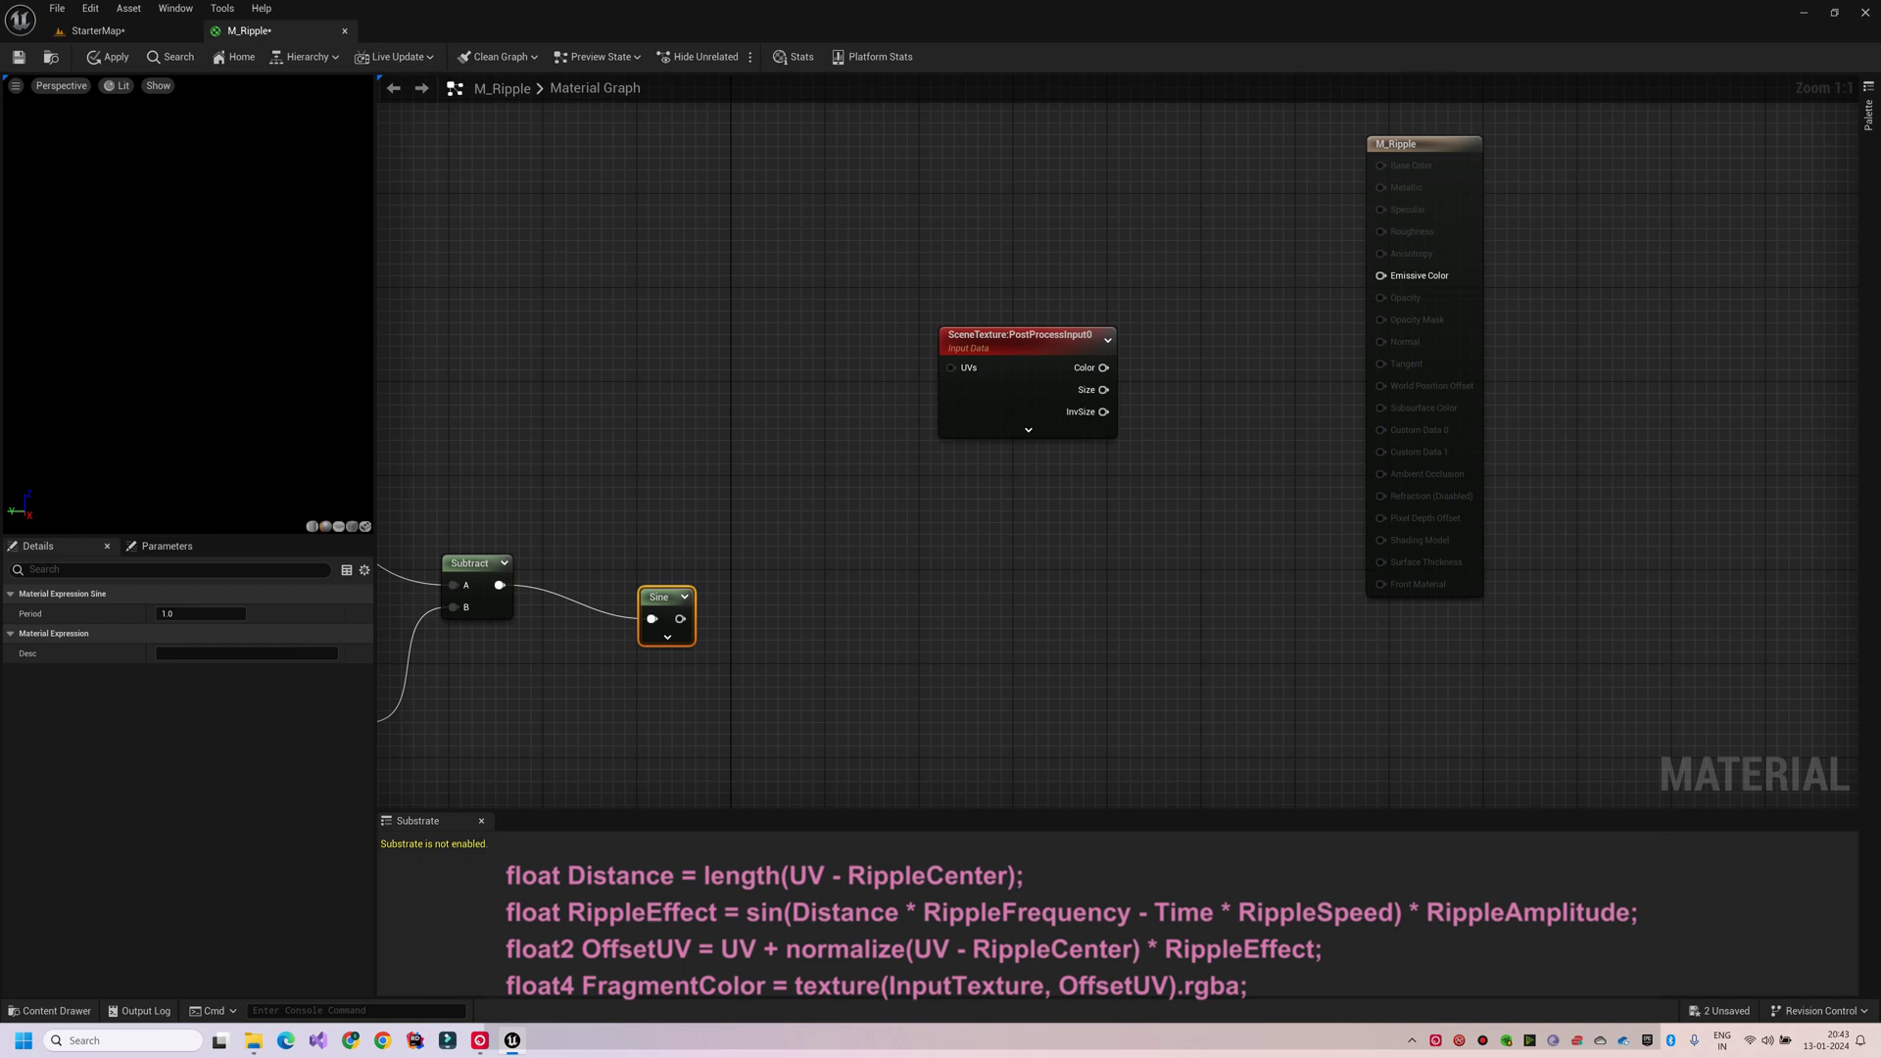
{"action": "right_click_drag", "start_coordinate": [585, 586], "coordinate": [680, 376]}
{"action": "key", "text": "m"}
{"action": "left_click", "coordinate": [817, 530]}
{"action": "left_click_drag", "start_coordinate": [845, 549], "coordinate": [831, 564]}
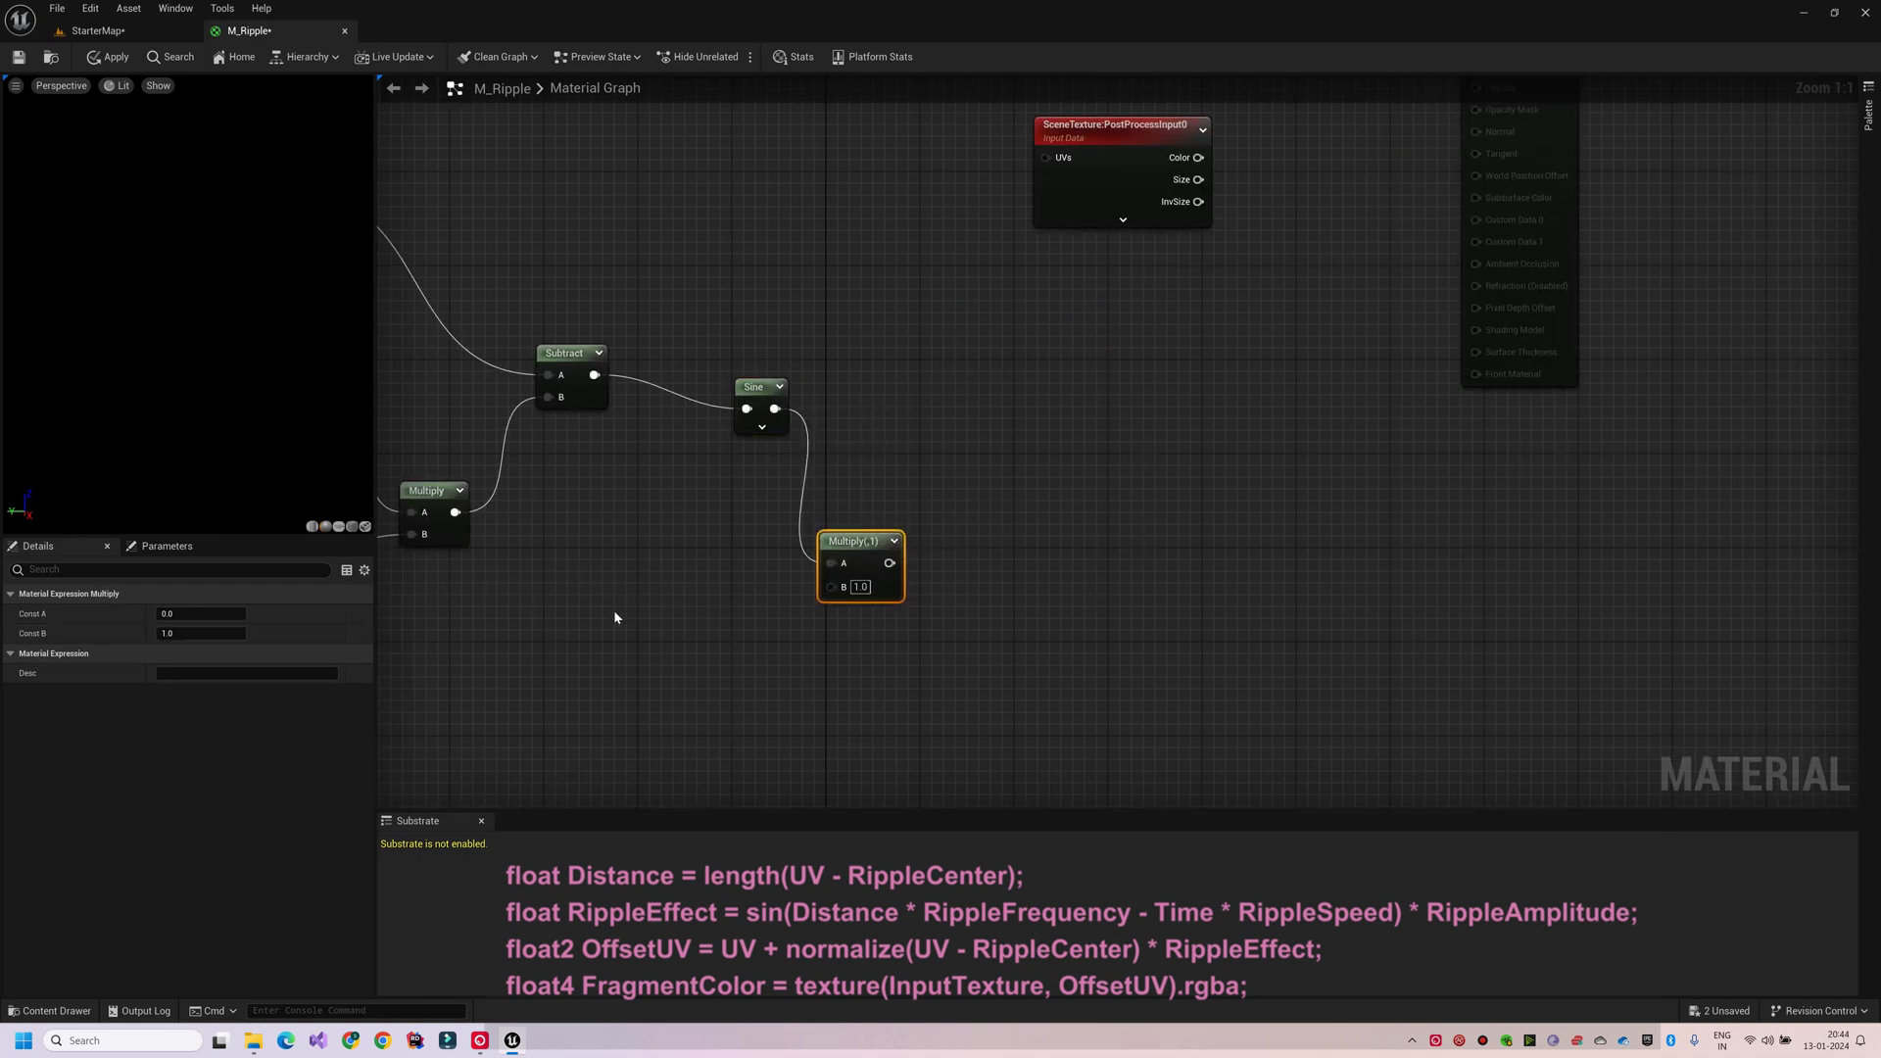
Add a scalar parameter named RippleAmplitude with default value 1 and connect it to B of the Sine Multiply.
{"action": "key", "text": "1"}
{"action": "left_click", "coordinate": [614, 609]}
{"action": "right_click", "coordinate": [631, 626]}
{"action": "left_click", "coordinate": [646, 654]}
{"action": "type", "text": "RippleAmplitude"}
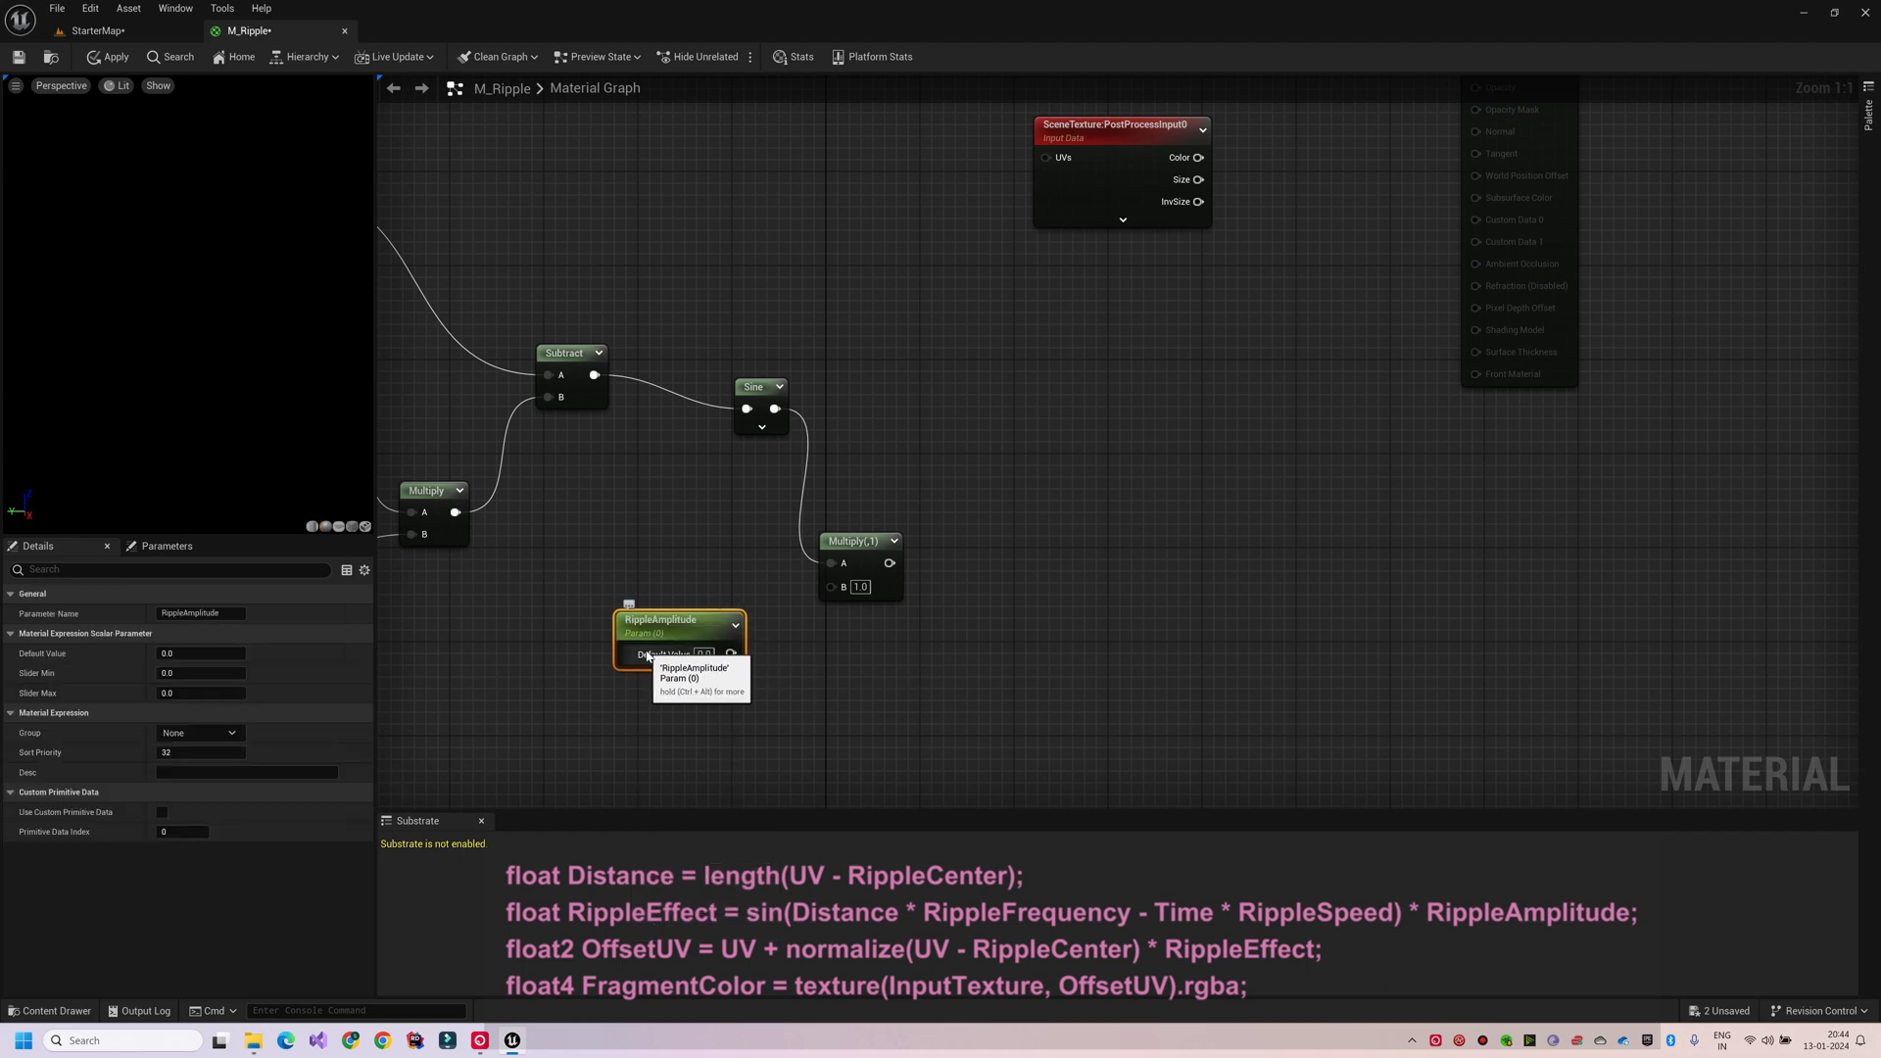
{"action": "left_click", "coordinate": [704, 654]}
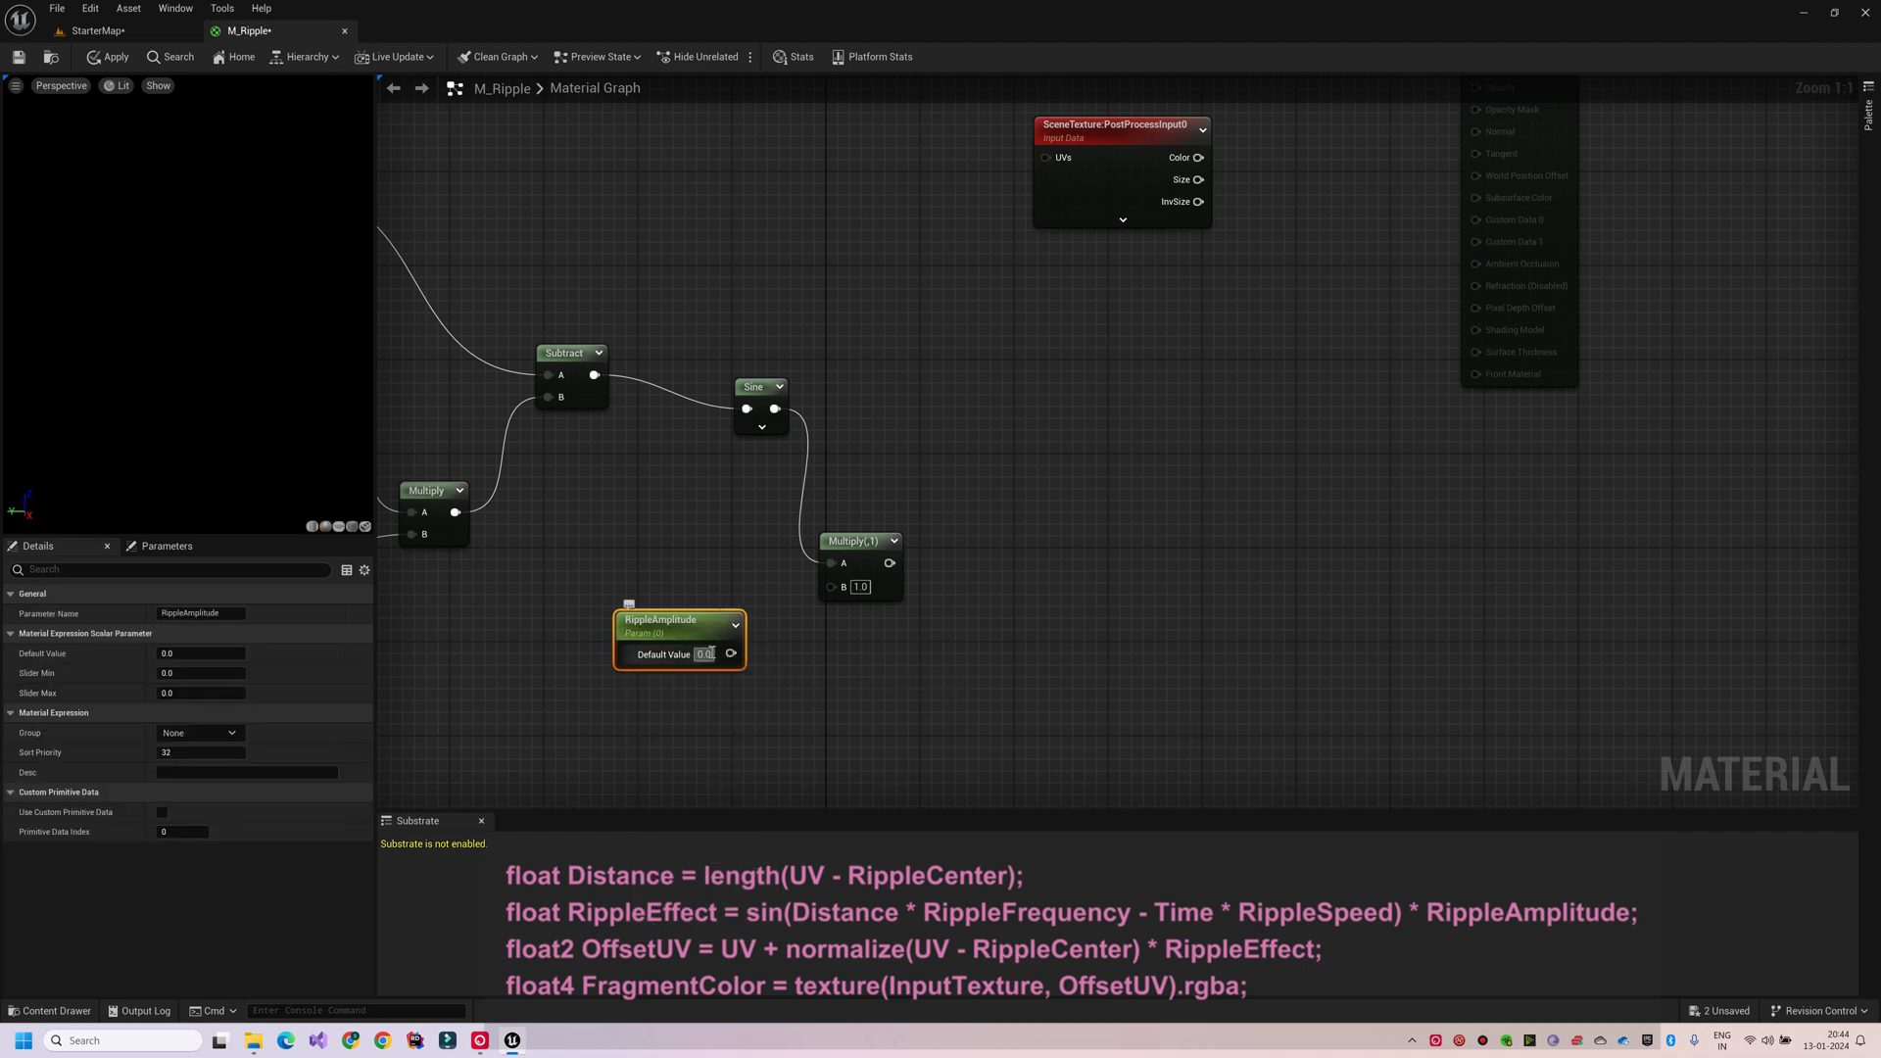
{"action": "type", "text": "1"}
{"action": "key", "text": "Return"}
{"action": "left_click_drag", "start_coordinate": [731, 654], "coordinate": [991, 233]}
Disconnect the amplitude Multiply from the SceneTexture UVs and place a new TexCoord node above the Sine node.
{"action": "scroll", "coordinate": [872, 563], "scroll_direction": "down", "scroll_amount": 2}
{"action": "left_click", "coordinate": [1386, 211]}
{"action": "left_click", "coordinate": [885, 303]}
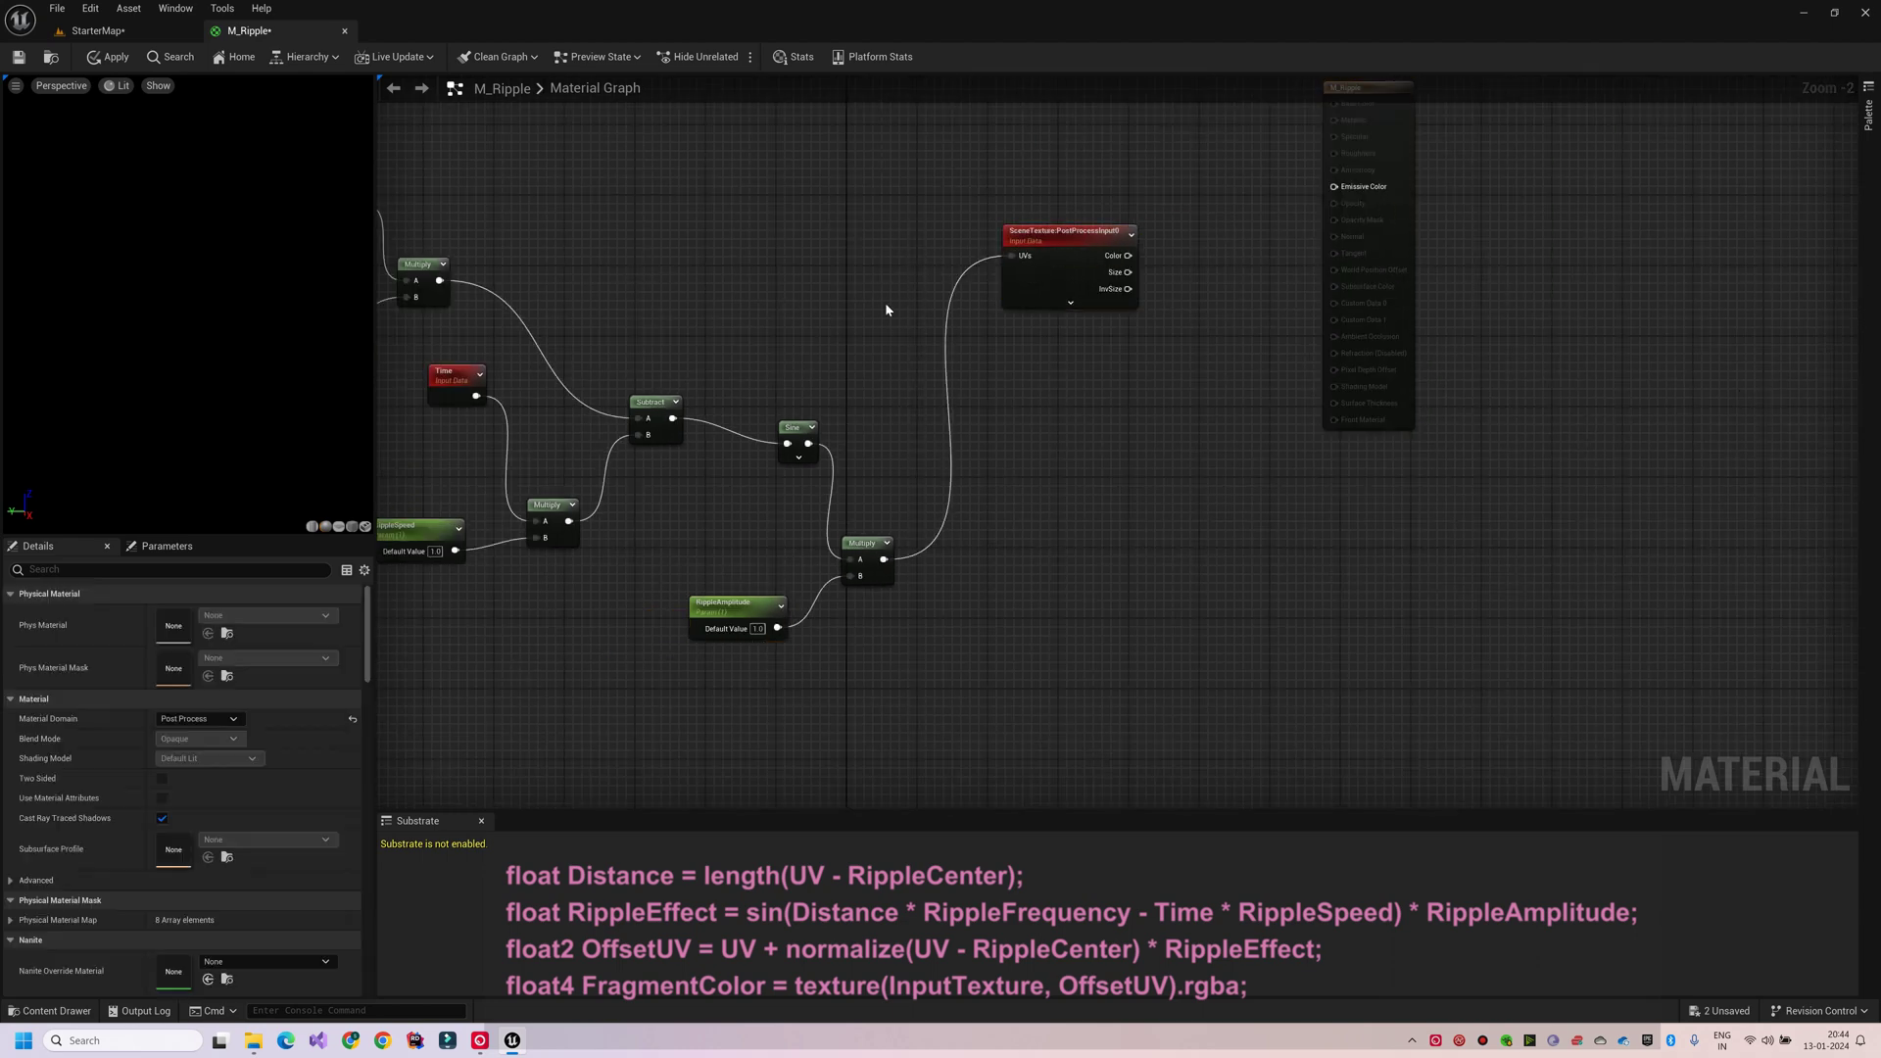
{"action": "left_click", "coordinate": [1014, 259], "text": "alt"}
{"action": "left_click", "coordinate": [850, 353]}
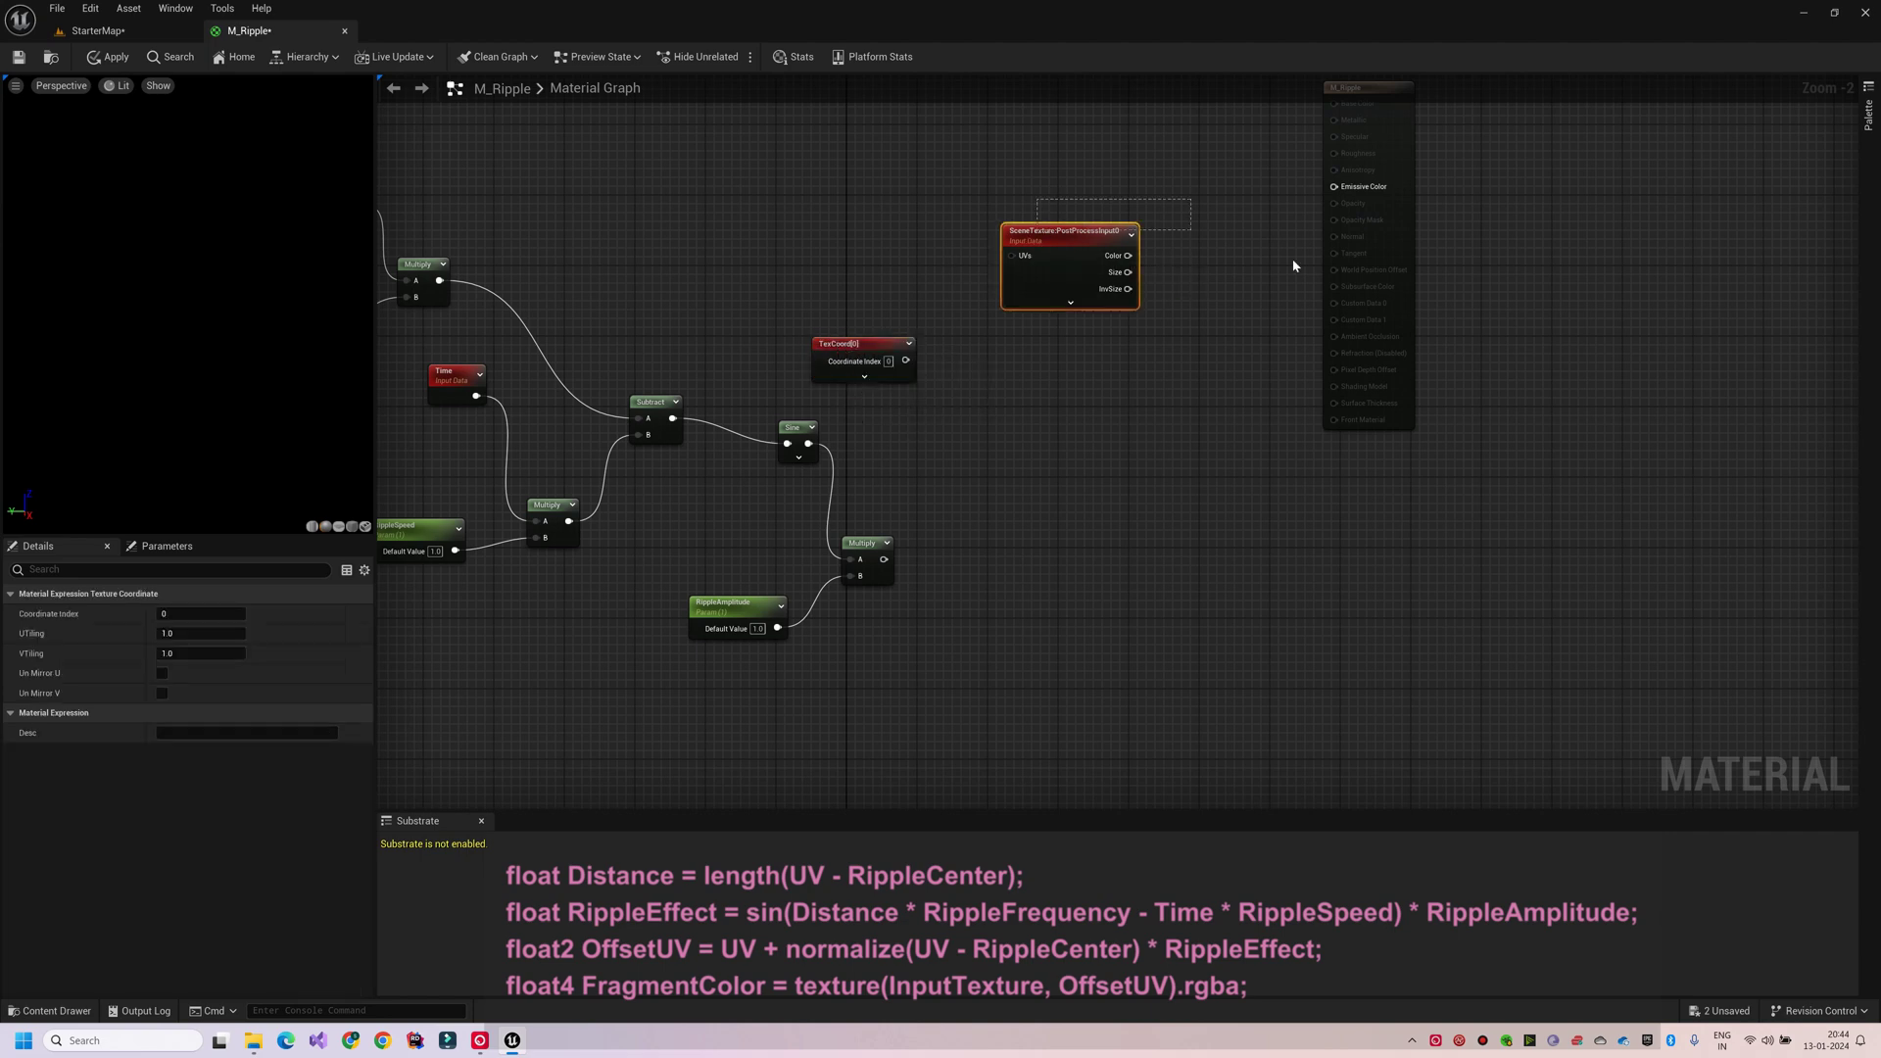
Move the SceneTexture and M_Ripple nodes together farther from the second TexCoord node.
{"action": "left_click", "coordinate": [1403, 216], "text": "ctrl"}
{"action": "left_click_drag", "start_coordinate": [1407, 218], "coordinate": [1565, 280]}
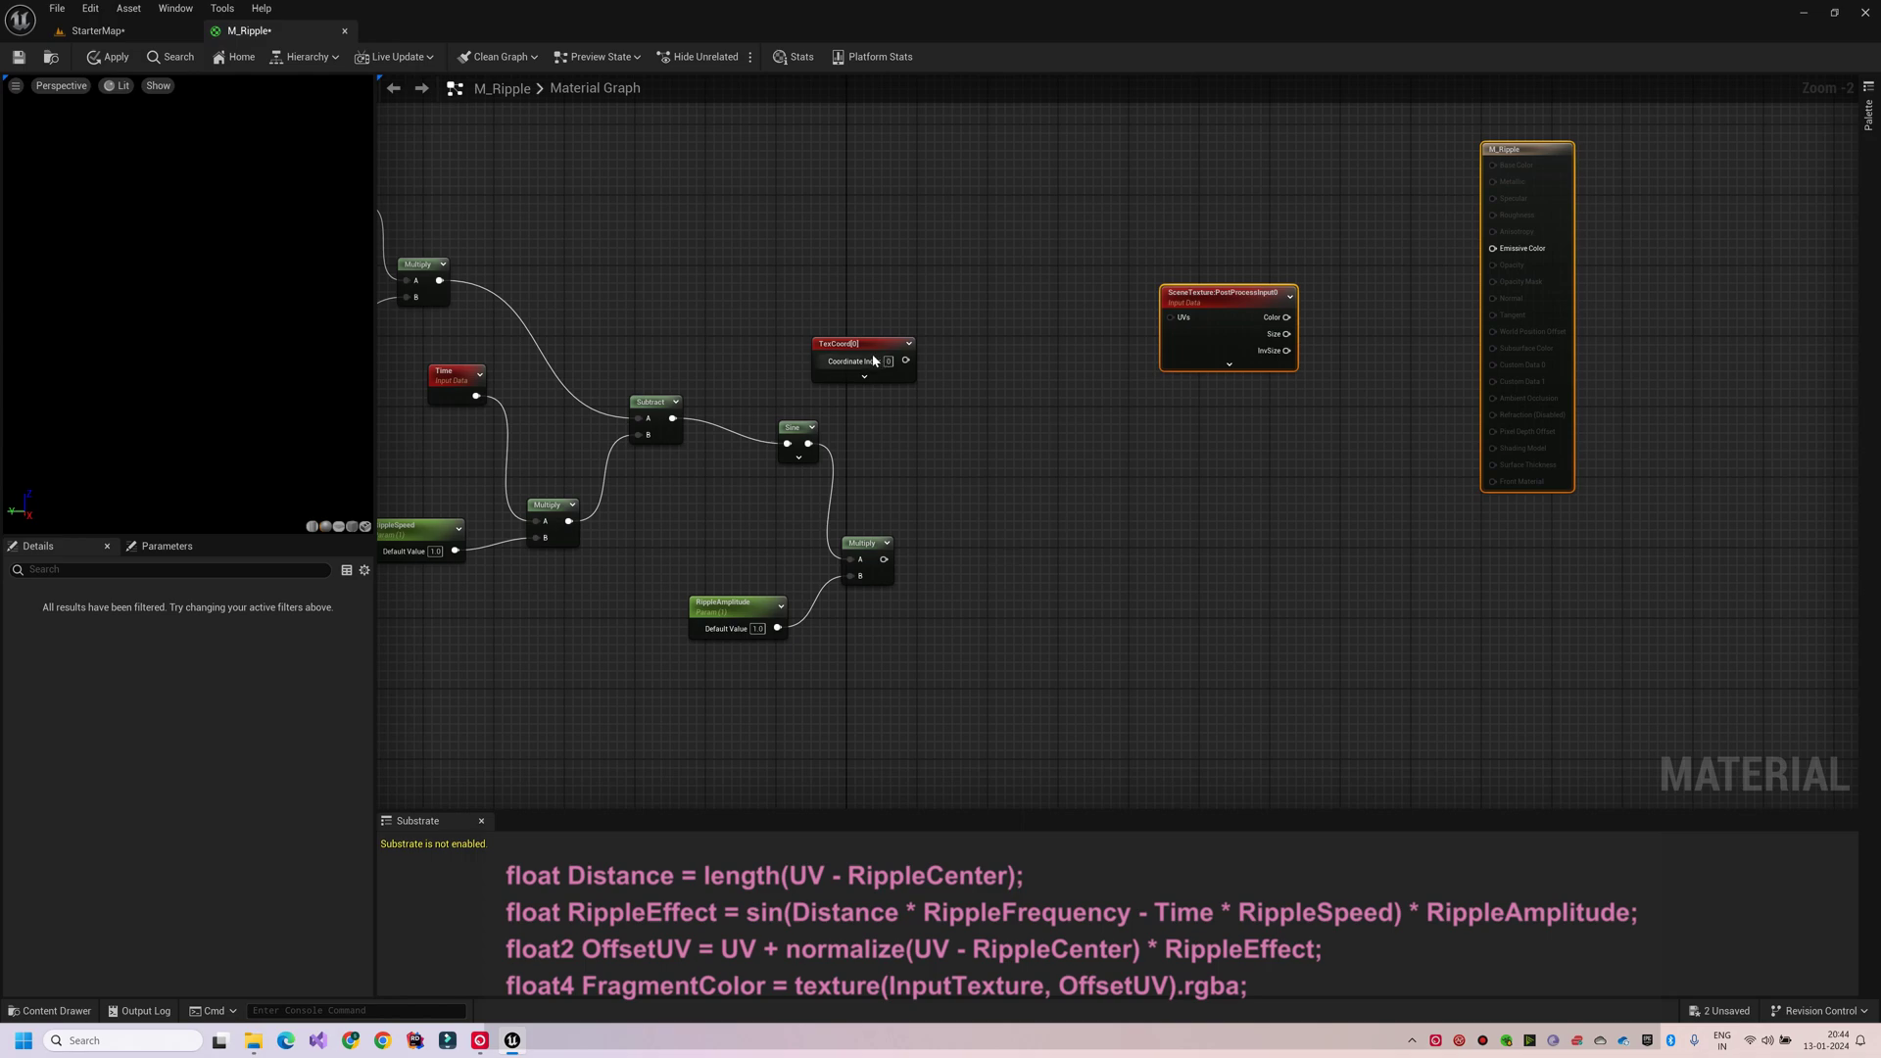
{"action": "right_click_drag", "start_coordinate": [875, 360], "coordinate": [909, 521]}
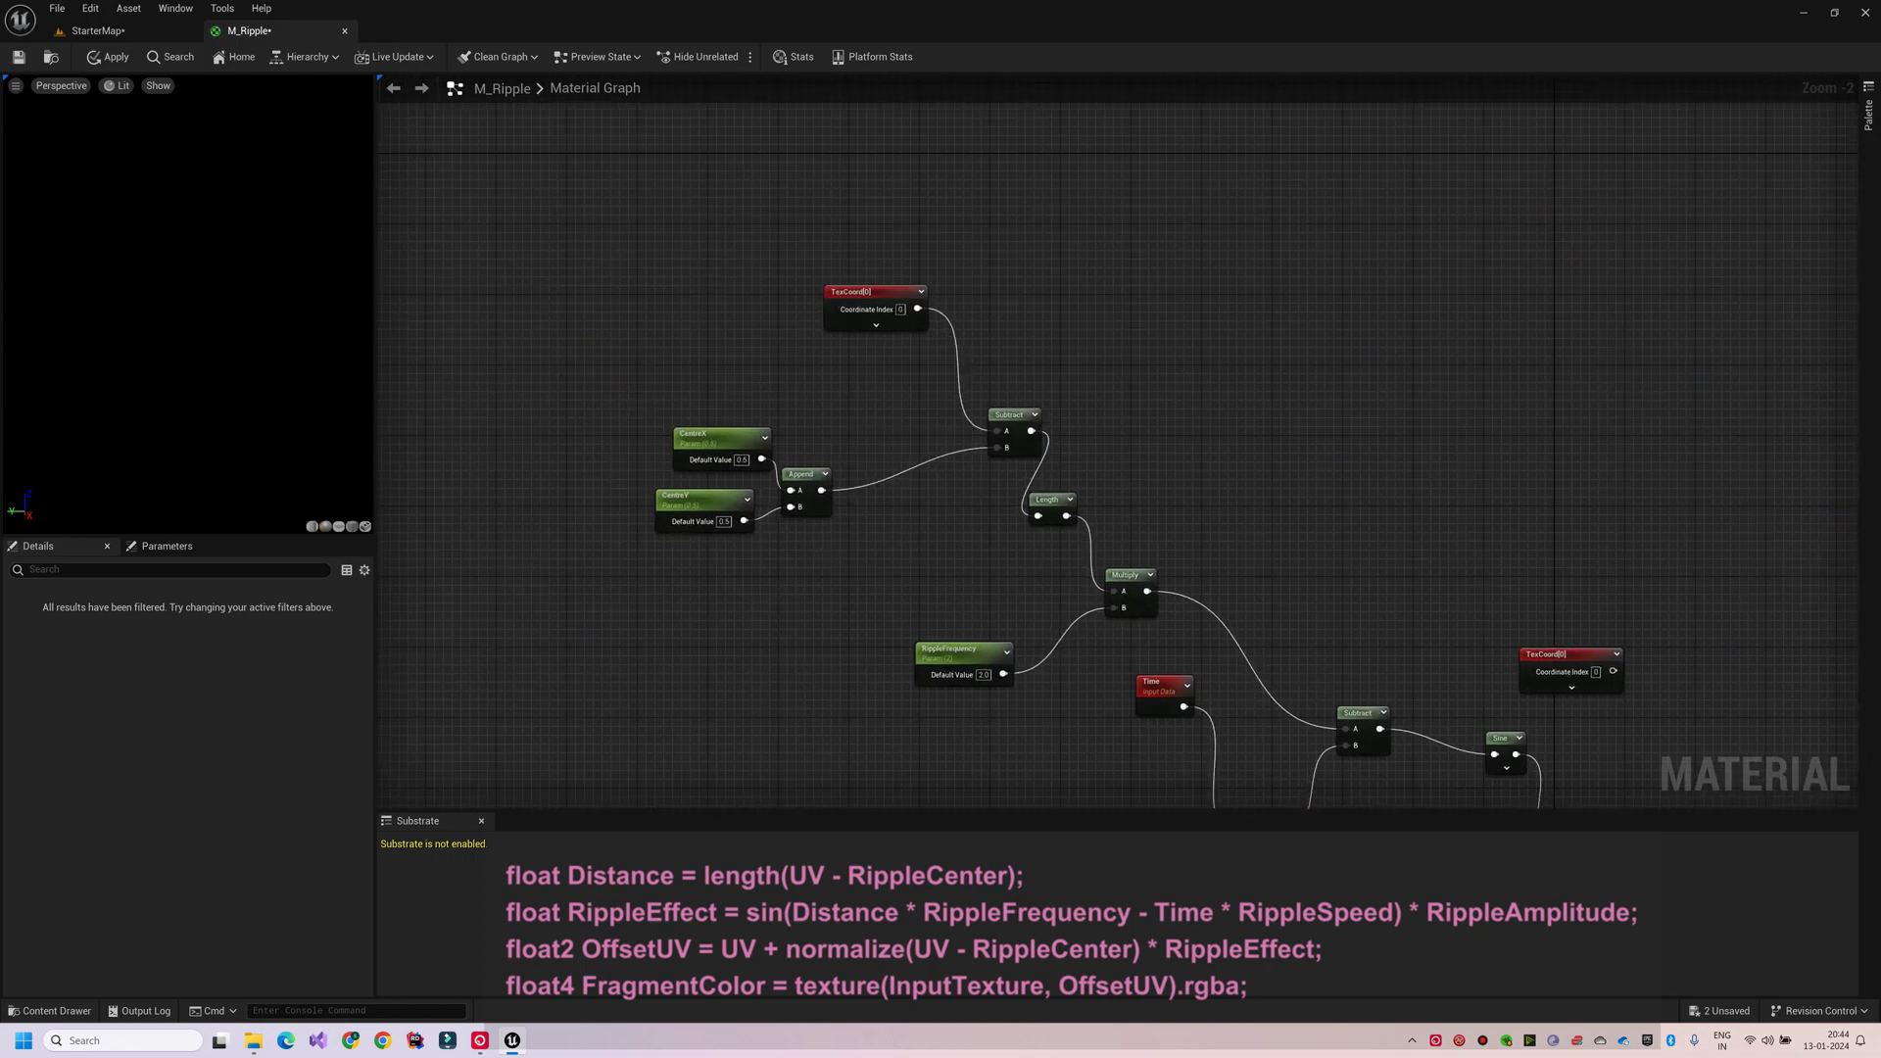
{"action": "right_click_drag", "start_coordinate": [953, 362], "coordinate": [723, 296]}
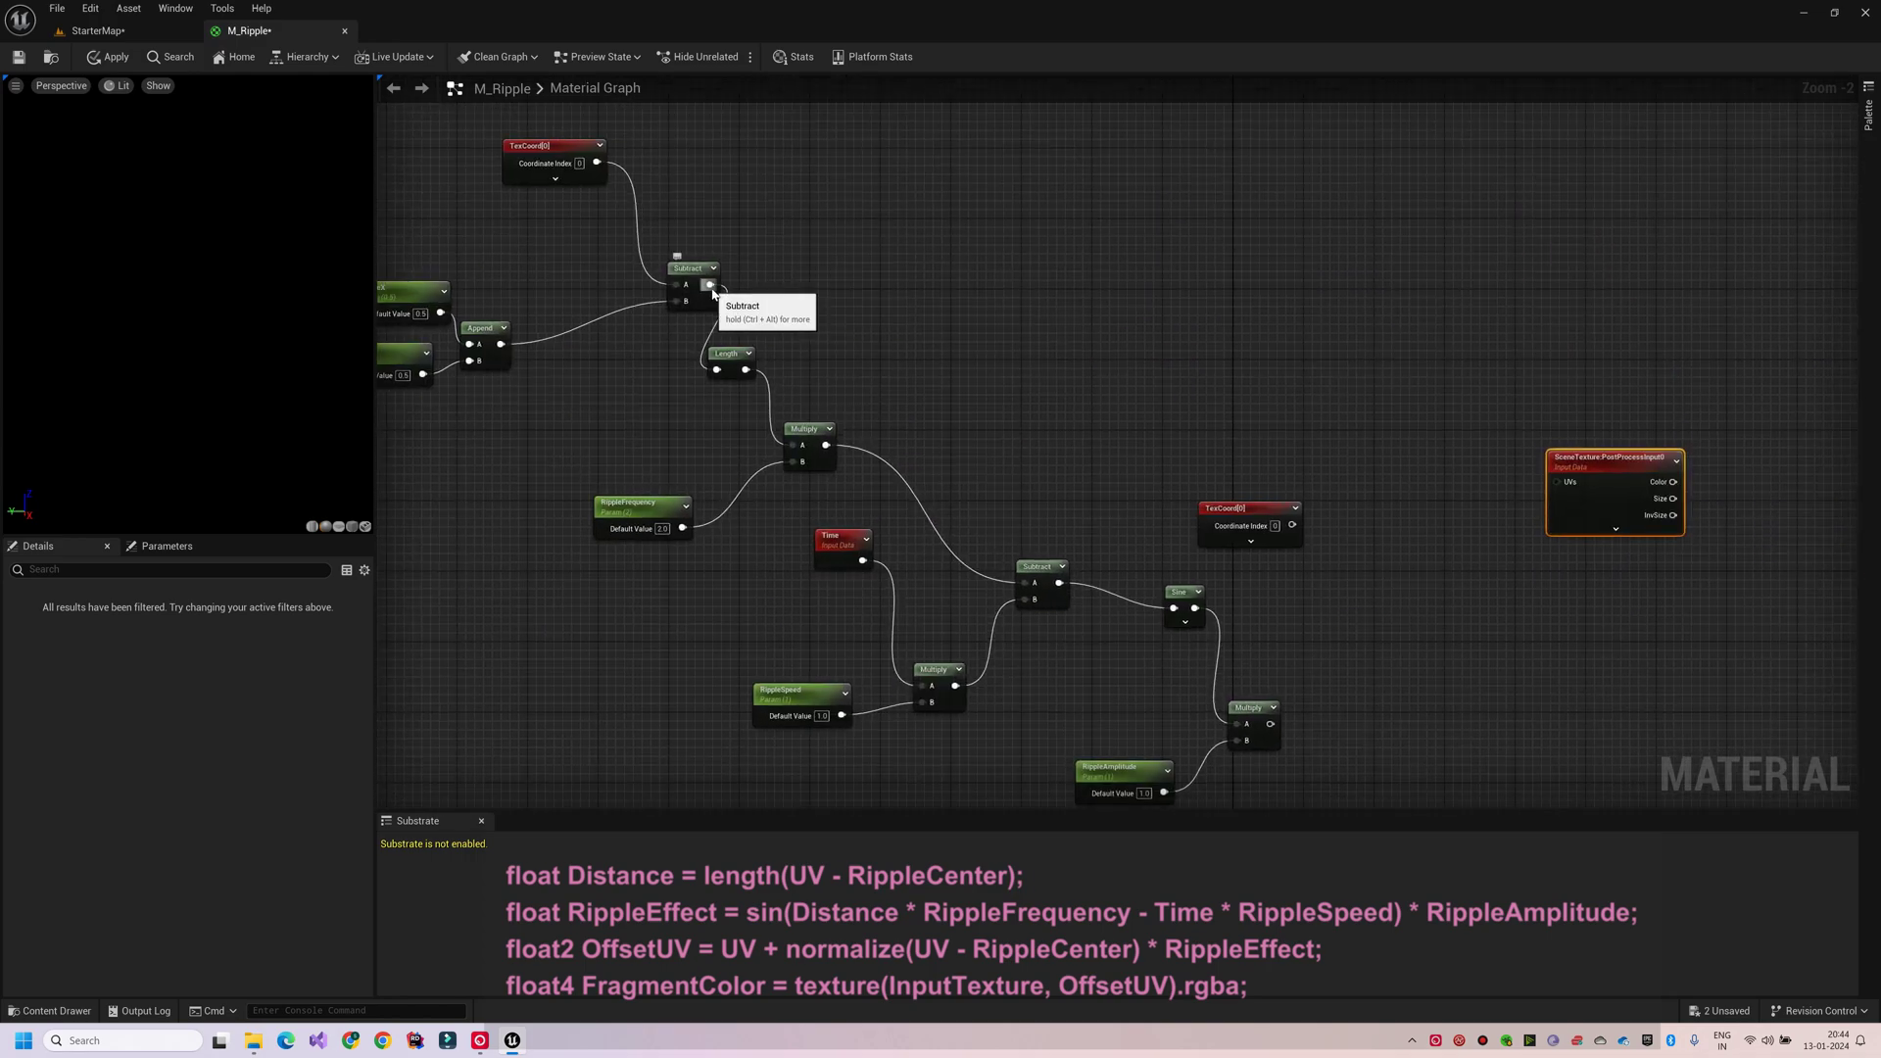
{"action": "left_click", "coordinate": [1105, 386]}
Add a Normalize node and feed it with the result of the Subtract node that precedes Length.
{"action": "right_click_drag", "start_coordinate": [738, 231], "coordinate": [773, 281]}
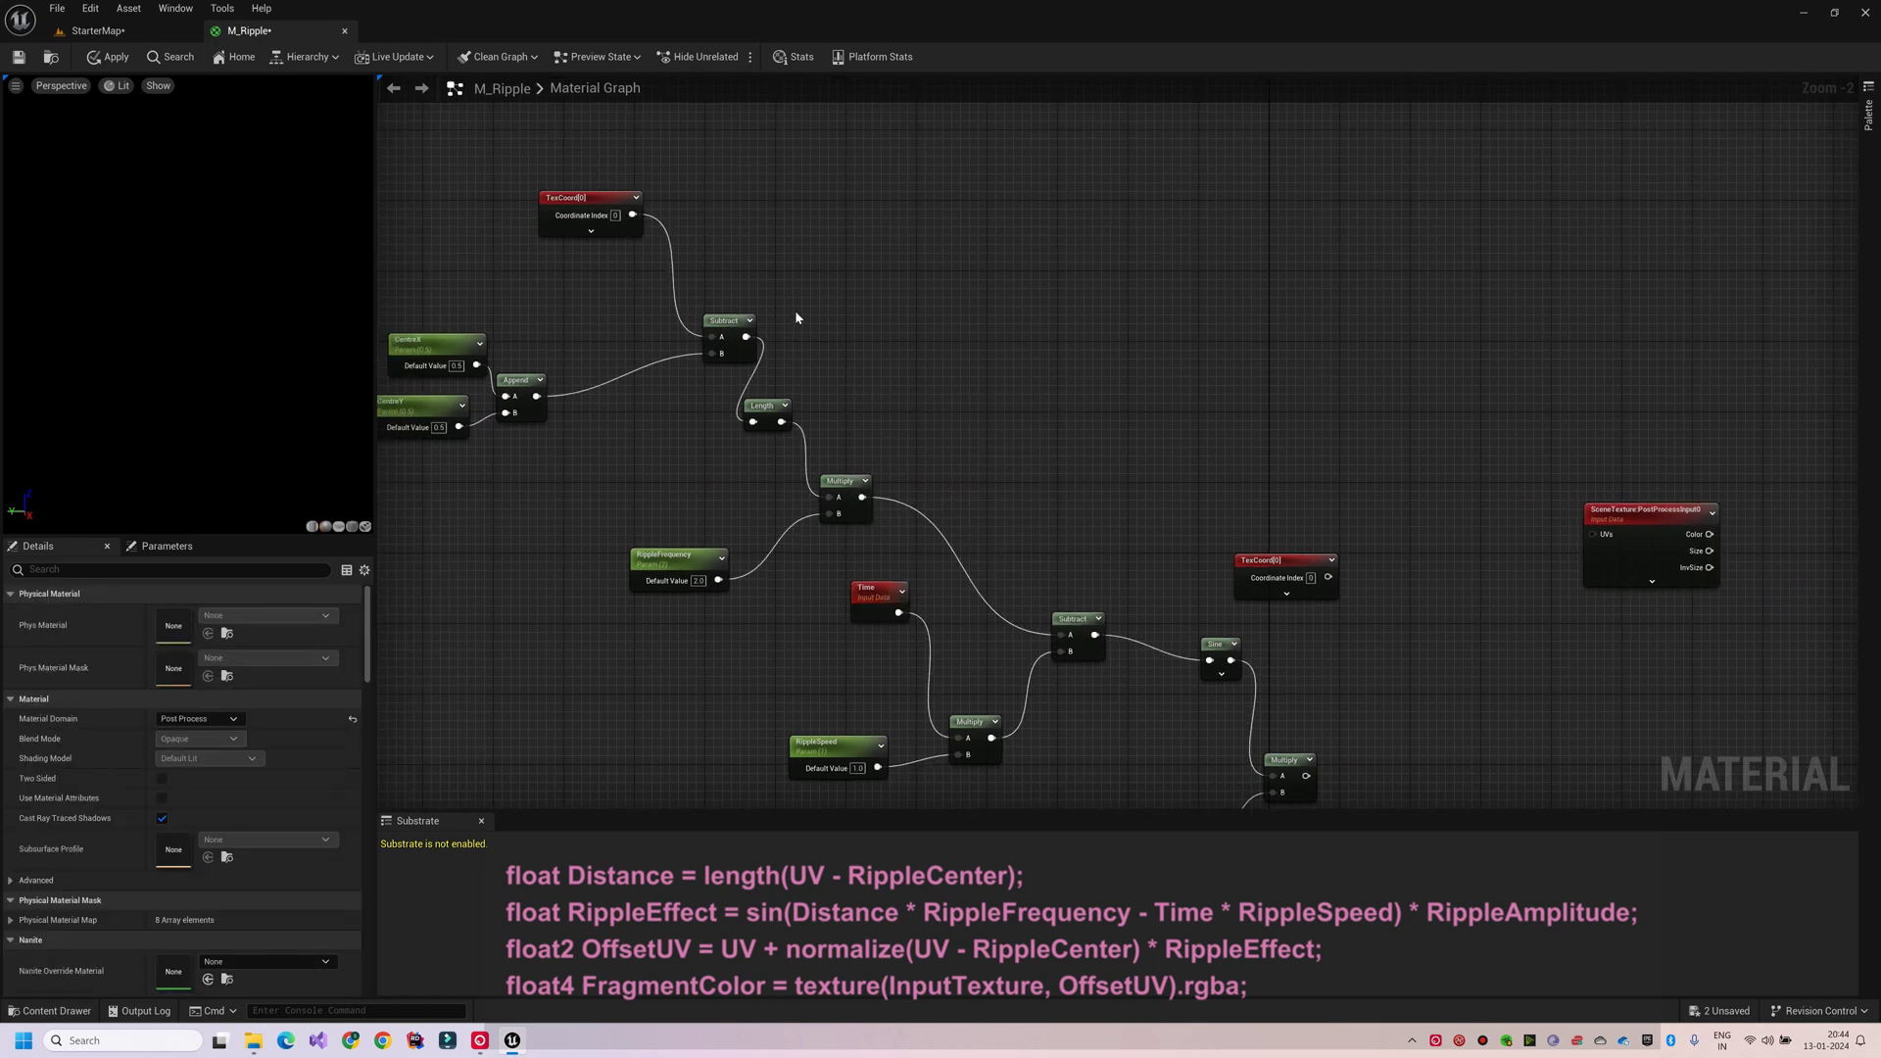
{"action": "left_click", "coordinate": [923, 340]}
{"action": "left_click_drag", "start_coordinate": [746, 337], "coordinate": [930, 333]}
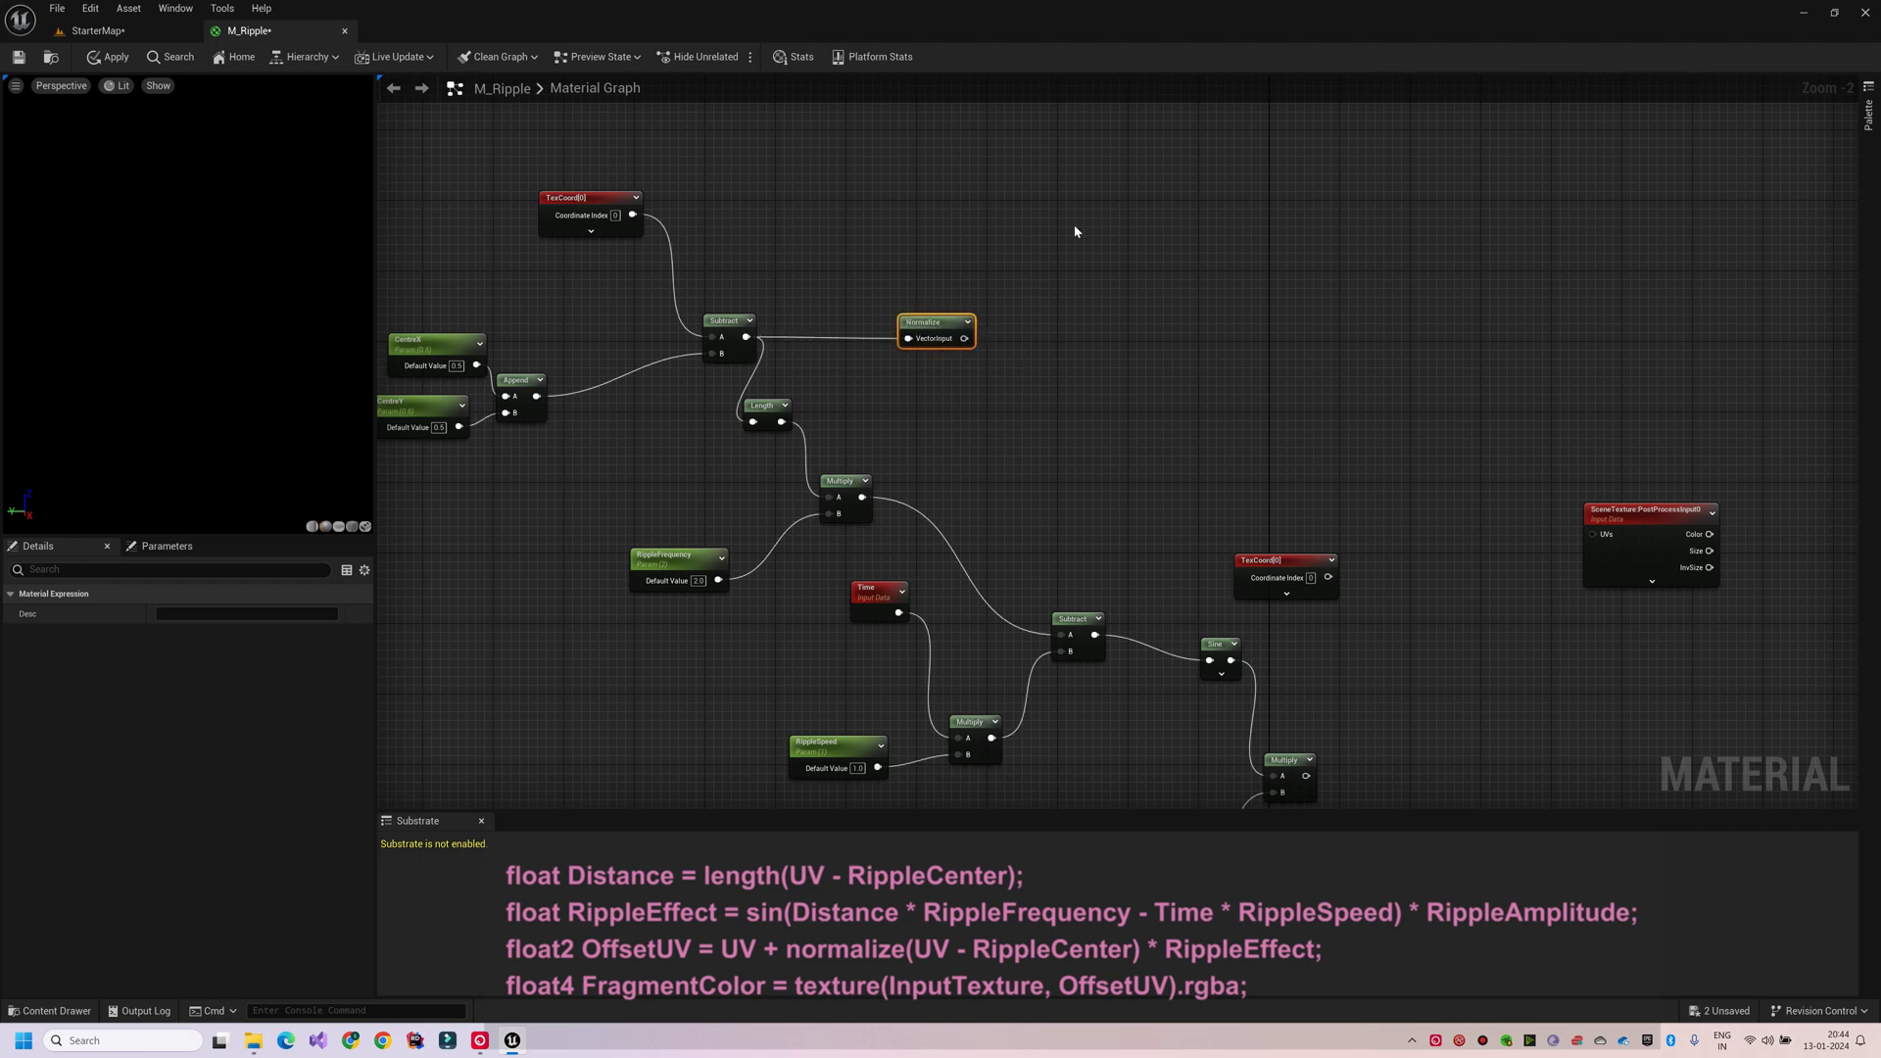
Place an Add node with the first TexCoord connected to A and the Normalize result connected to B.
{"action": "left_click", "coordinate": [1111, 212]}
{"action": "left_click_drag", "start_coordinate": [633, 214], "coordinate": [1125, 235]}
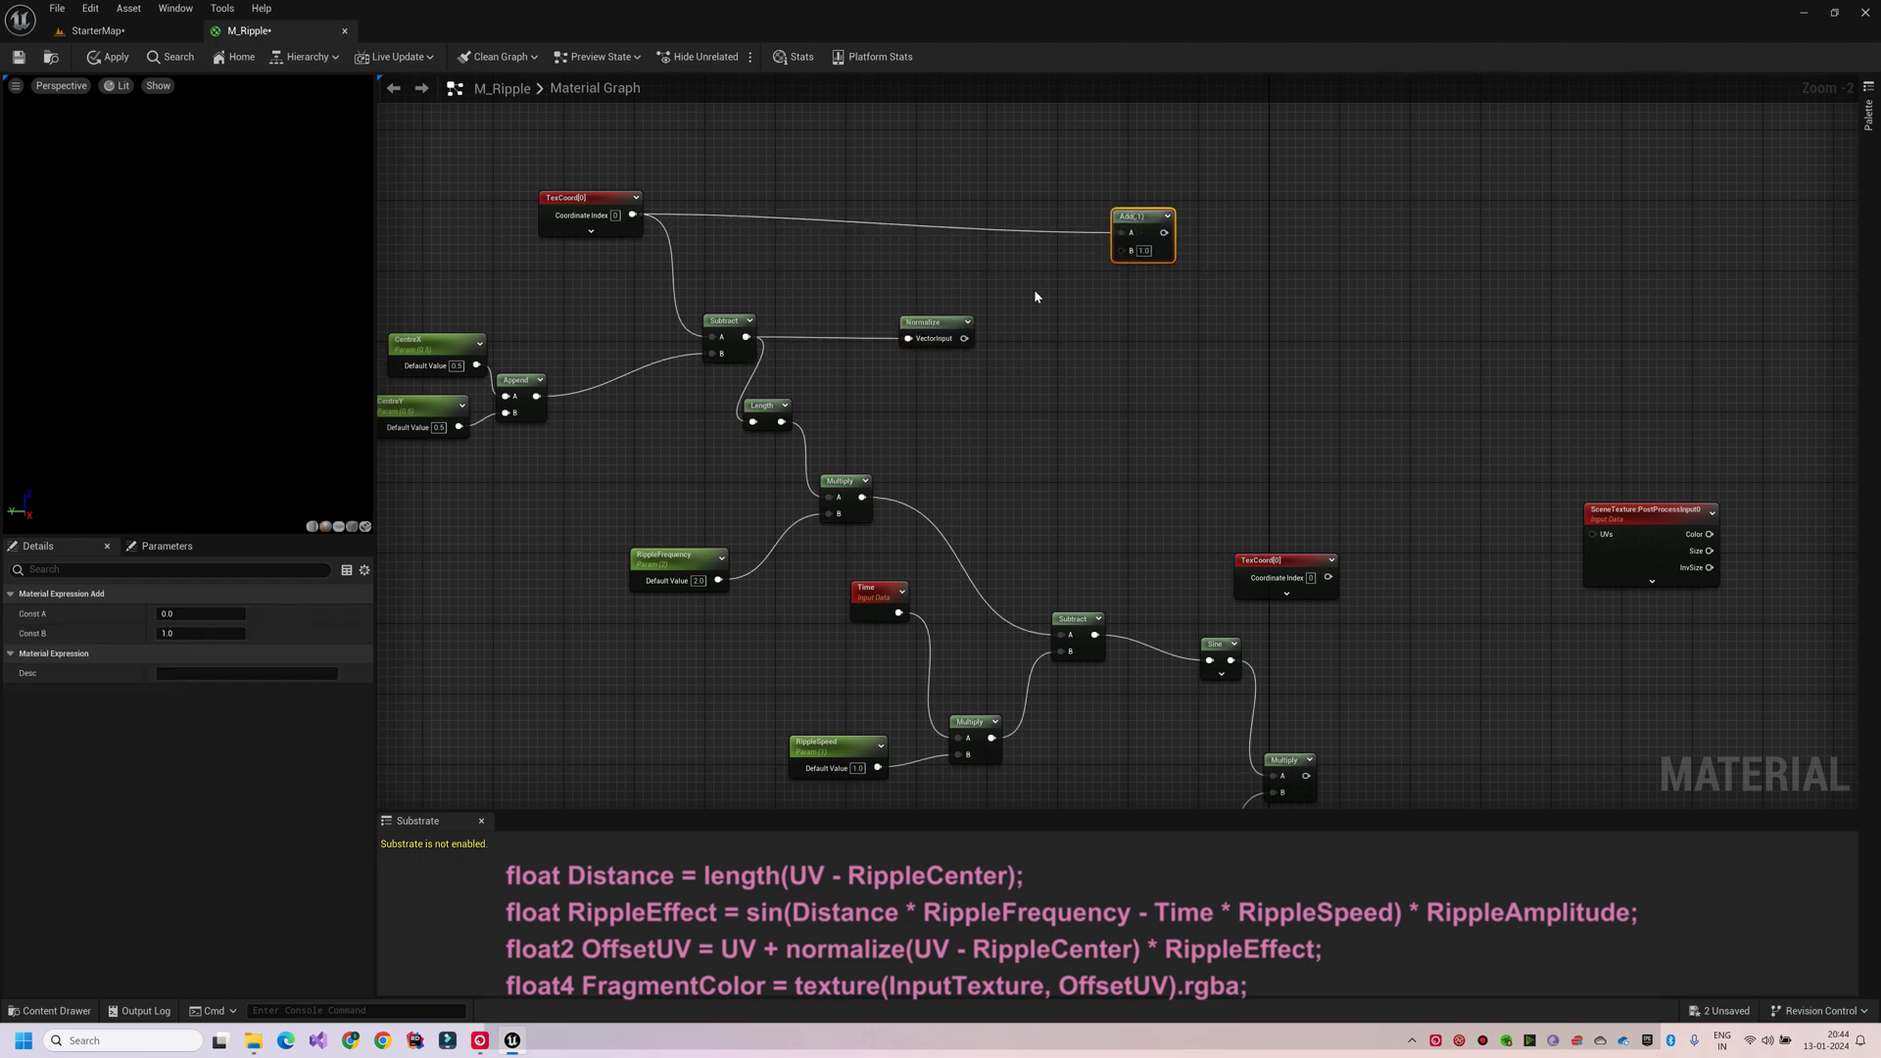
{"action": "left_click_drag", "start_coordinate": [965, 340], "coordinate": [1146, 253]}
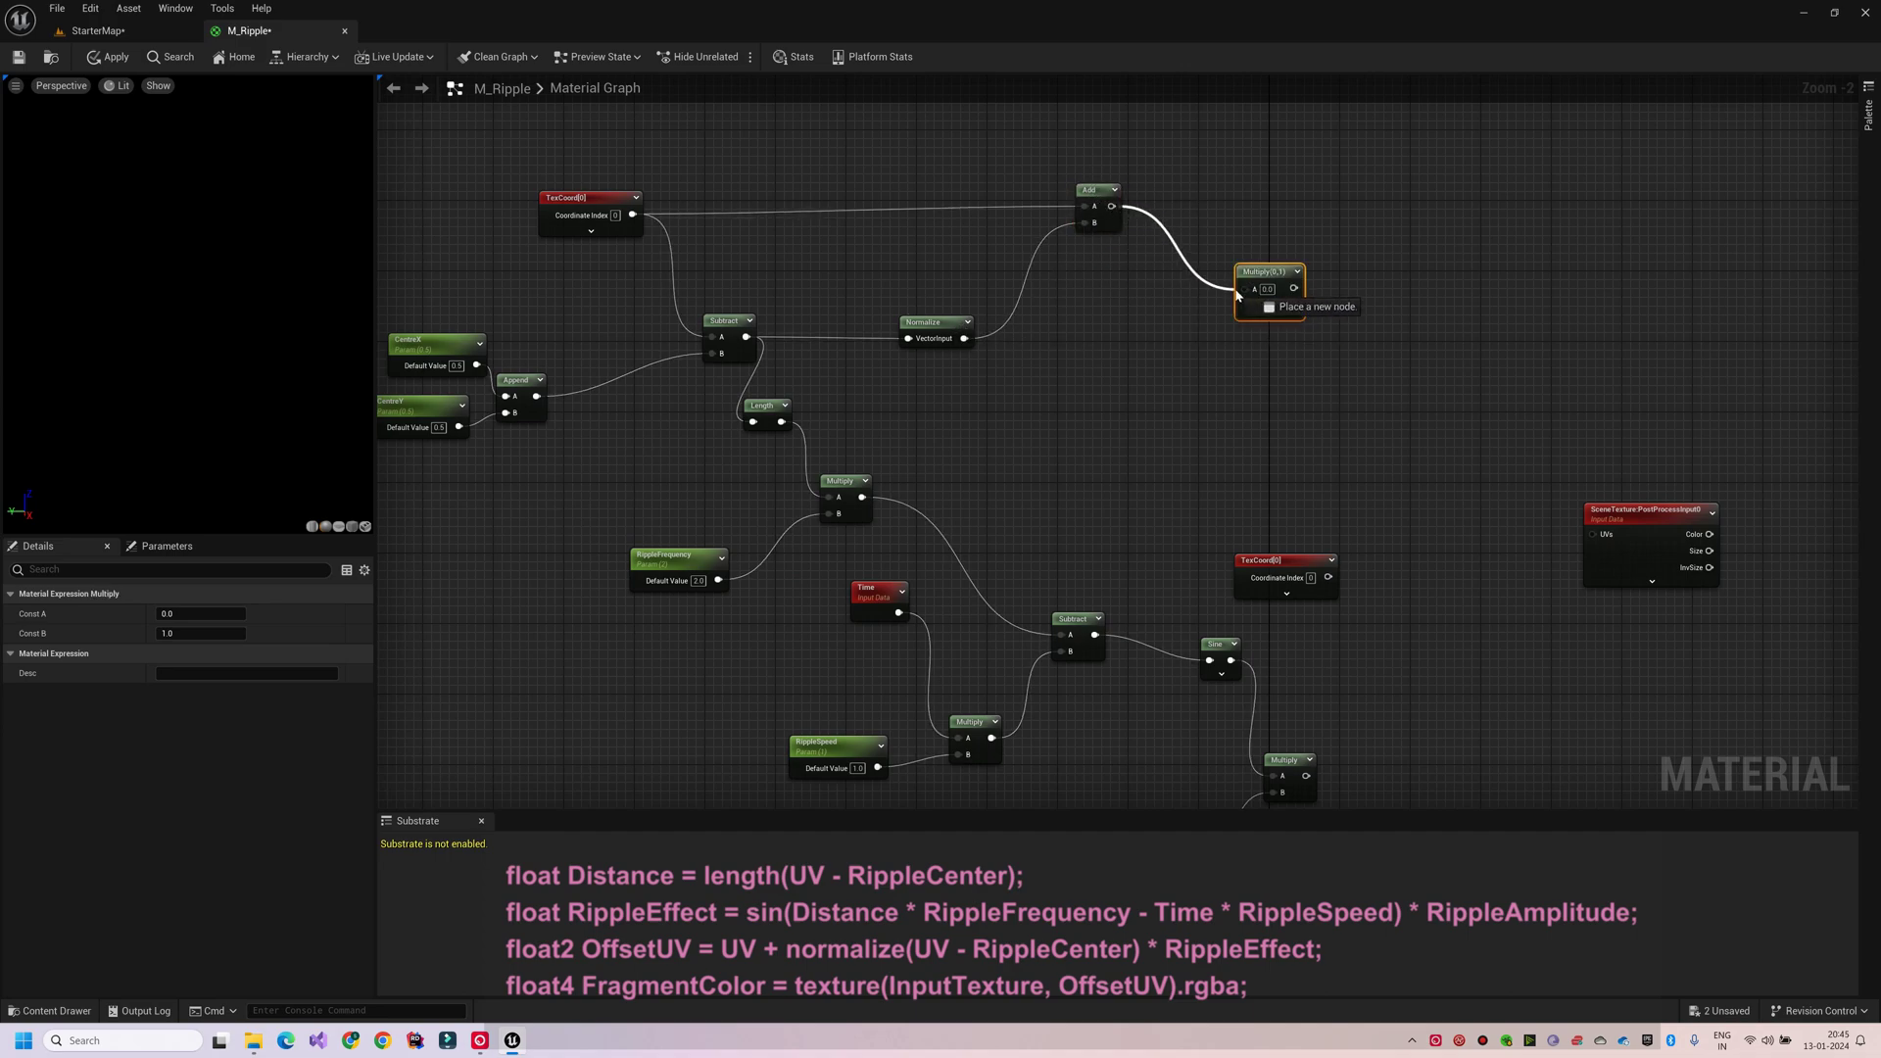
Add a Multiply node with the Add result connected to A and the RippleAmplitude Multiply connected to B.
{"action": "left_click_drag", "start_coordinate": [1237, 294], "coordinate": [1245, 289]}
{"action": "right_click_drag", "start_coordinate": [1291, 397], "coordinate": [1185, 280]}
{"action": "left_click_drag", "start_coordinate": [1200, 659], "coordinate": [1320, 549]}
Combine the second TexCoord (A) and the final Multiply result (B) in a new Add node.
{"action": "left_click_drag", "start_coordinate": [1223, 465], "coordinate": [1382, 474]}
{"action": "left_click_drag", "start_coordinate": [1338, 556], "coordinate": [1383, 490]}
{"action": "right_click_drag", "start_coordinate": [1387, 605], "coordinate": [1322, 578]}
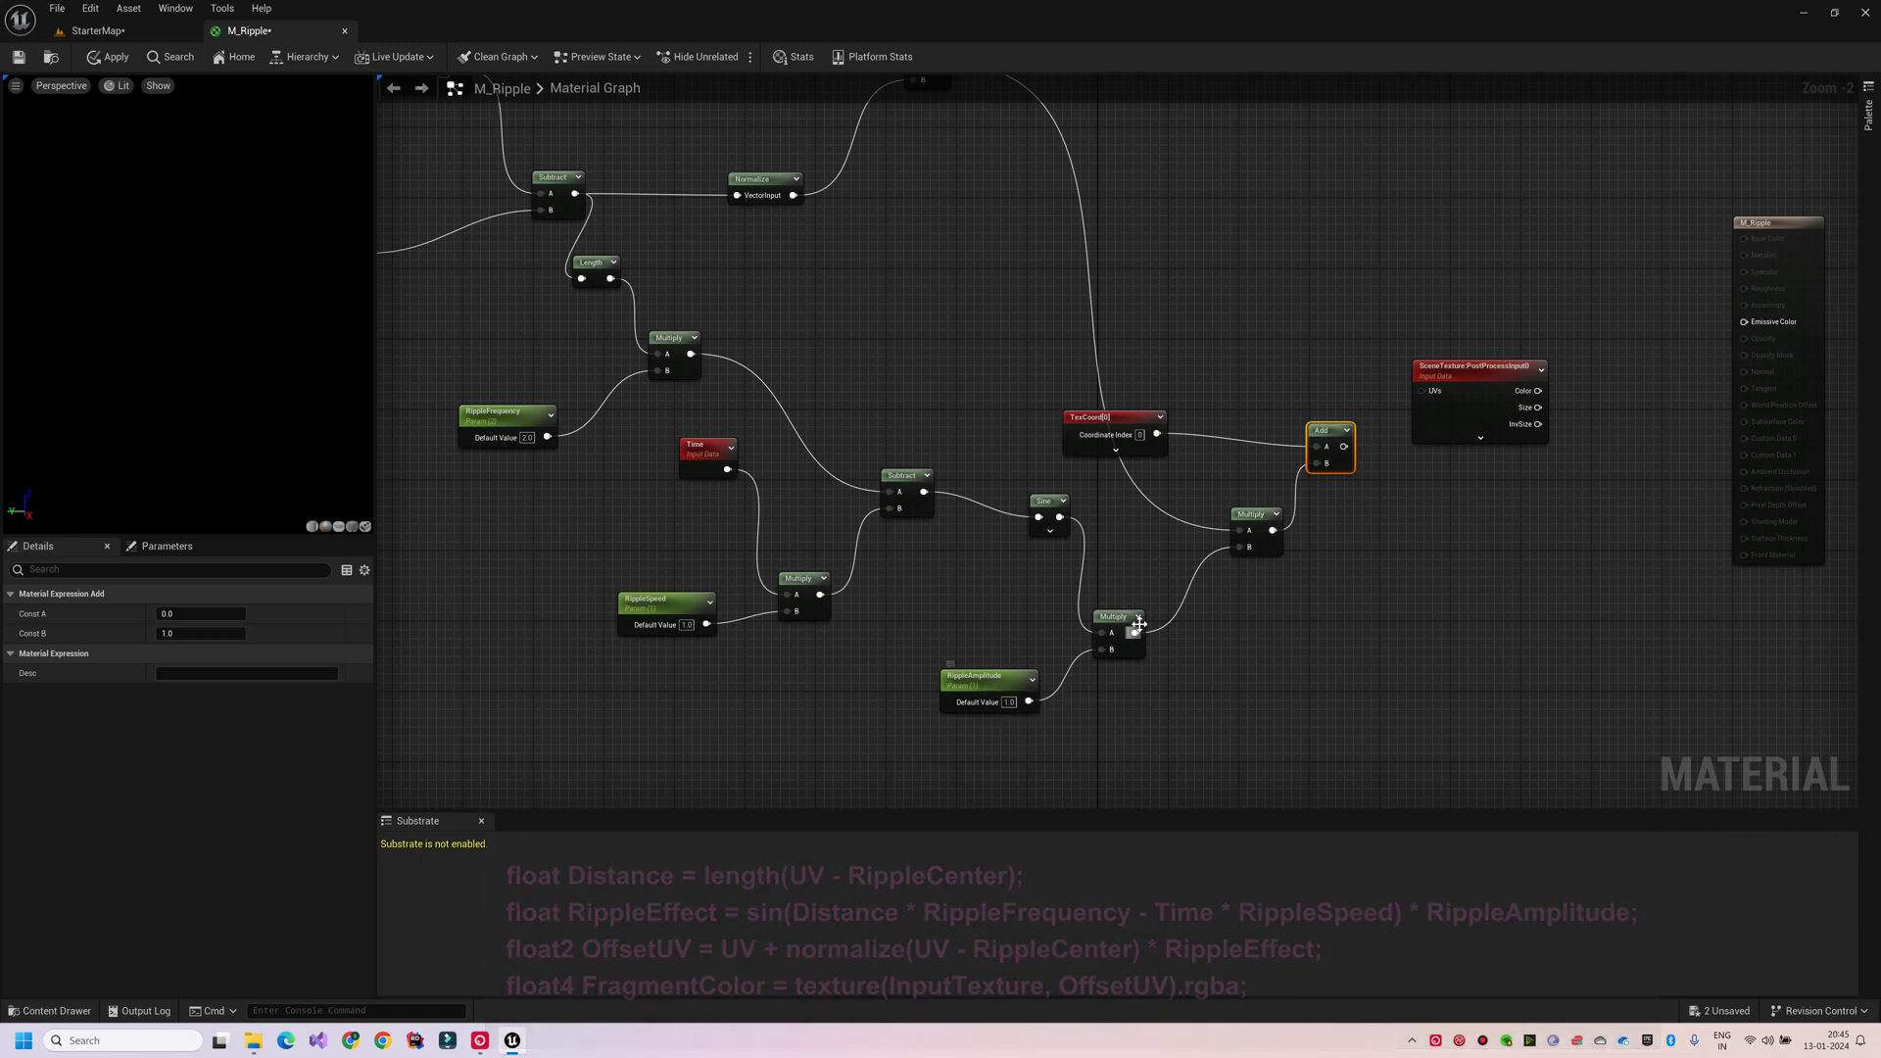
Connect the last Add node to the SceneTexture UVs and the SceneTexture Color to Emissive Color, and reposition the M_Ripple node.
{"action": "left_click_drag", "start_coordinate": [1344, 446], "coordinate": [1422, 391]}
{"action": "left_click", "coordinate": [1542, 400]}
{"action": "left_click_drag", "start_coordinate": [1542, 400], "coordinate": [1757, 325]}
{"action": "left_click_drag", "start_coordinate": [1805, 325], "coordinate": [1742, 386]}
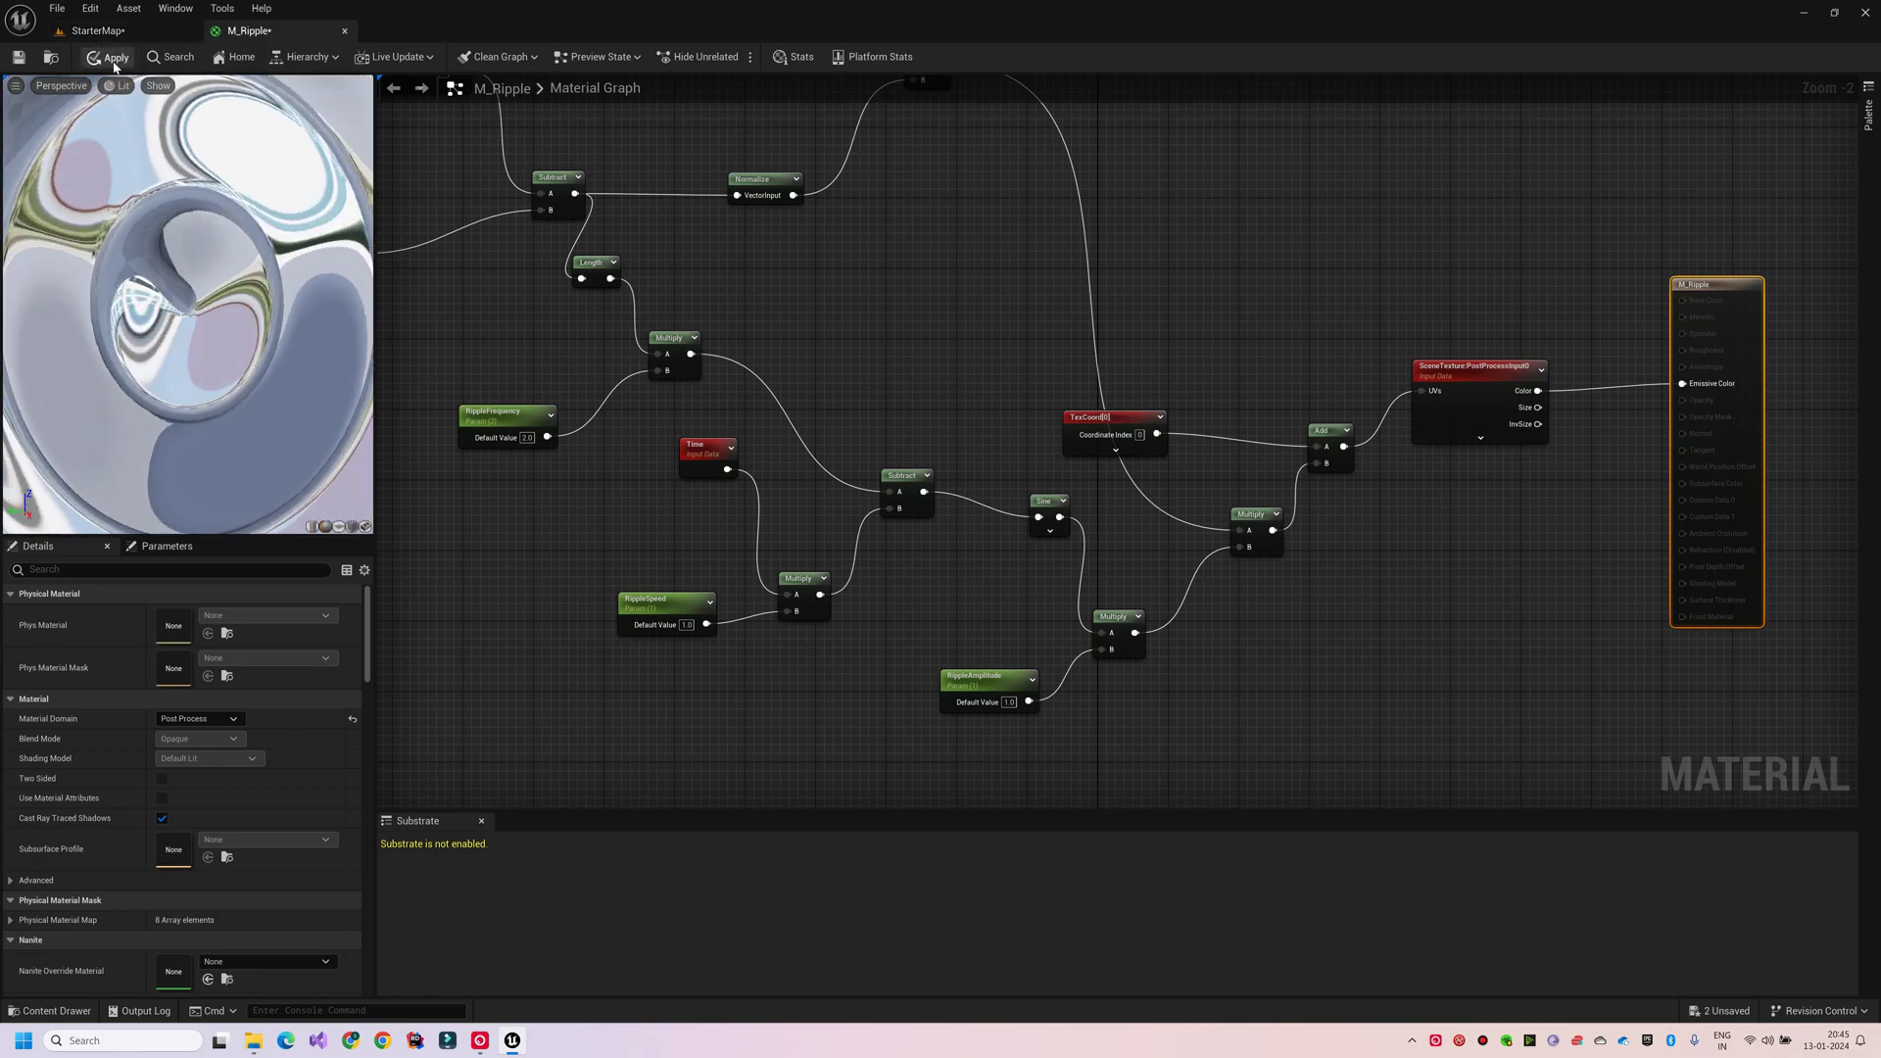
Create a material instance of M_Ripple named M_Ripple_Inst and assign it to the PostProcessVolume's Post Process Materials array.
{"action": "left_click", "coordinate": [106, 31]}
{"action": "right_click", "coordinate": [692, 851]}
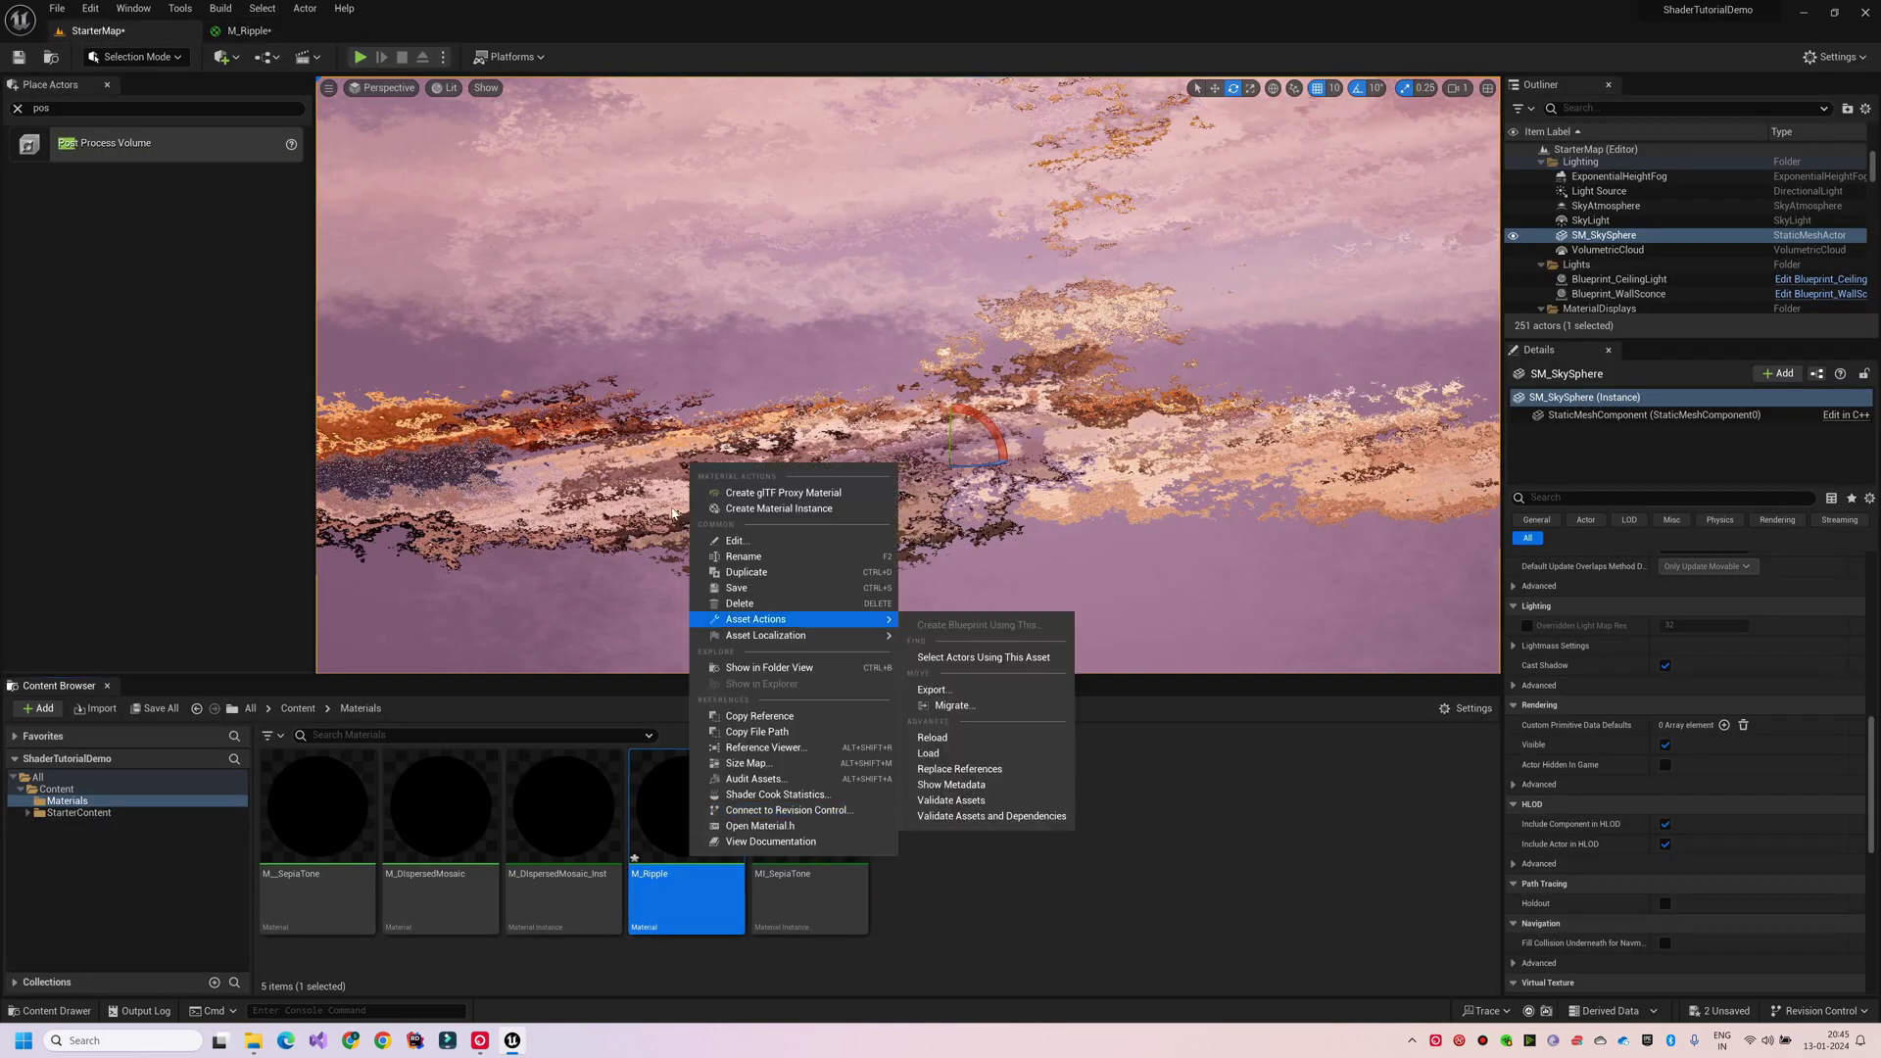
{"action": "left_click", "coordinate": [738, 509]}
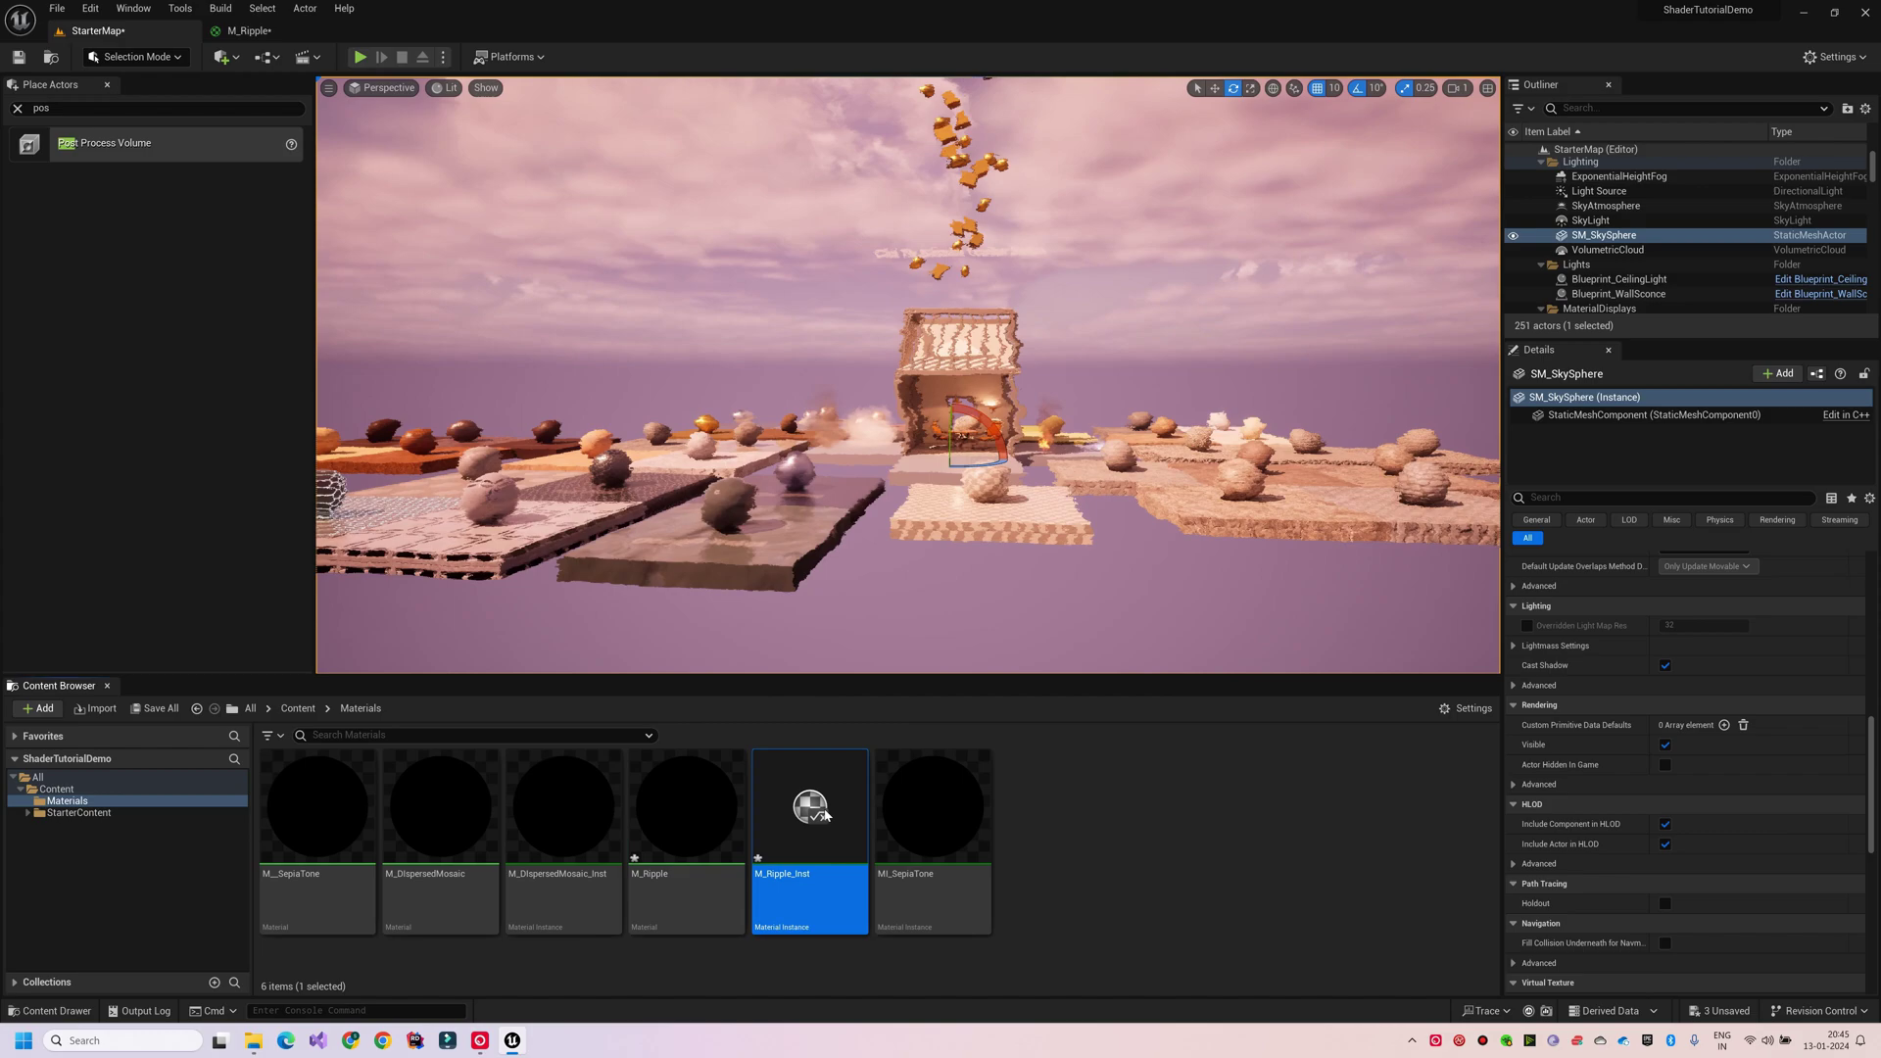
{"action": "key", "text": "Return"}
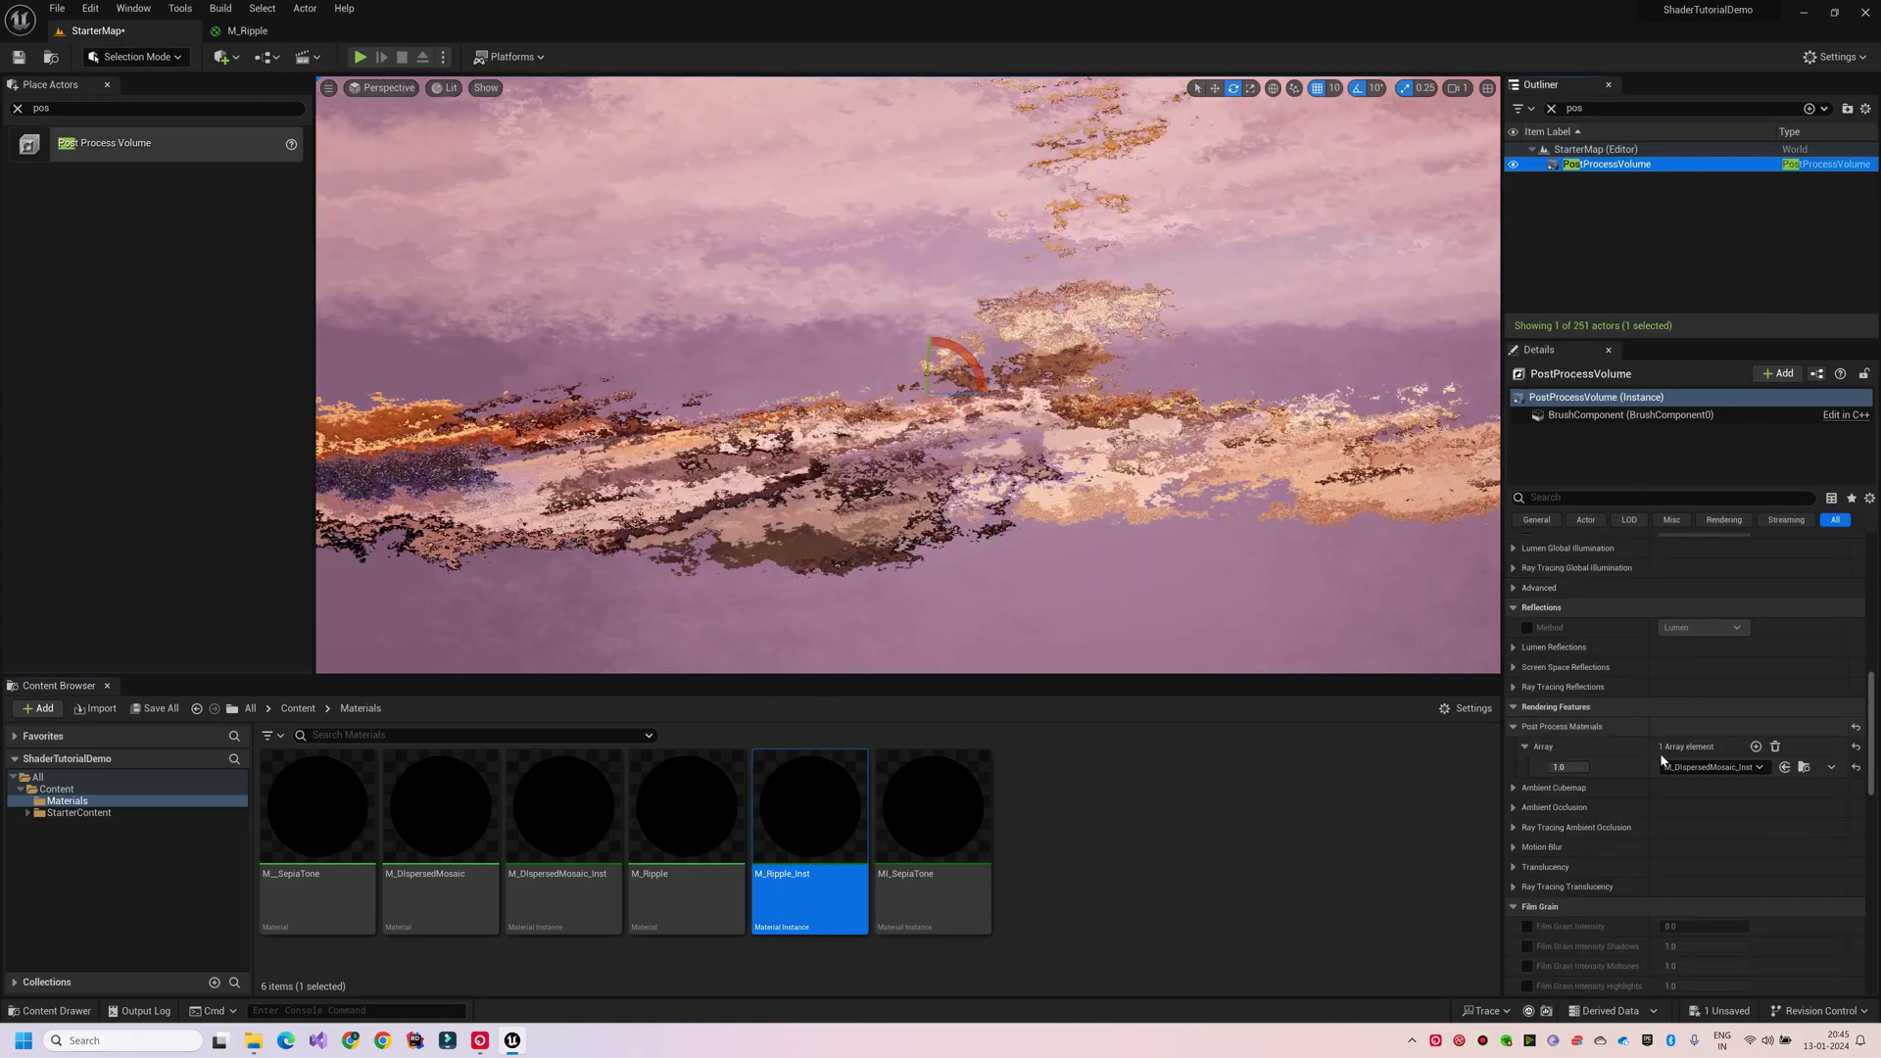
{"action": "left_click", "coordinate": [1786, 768]}
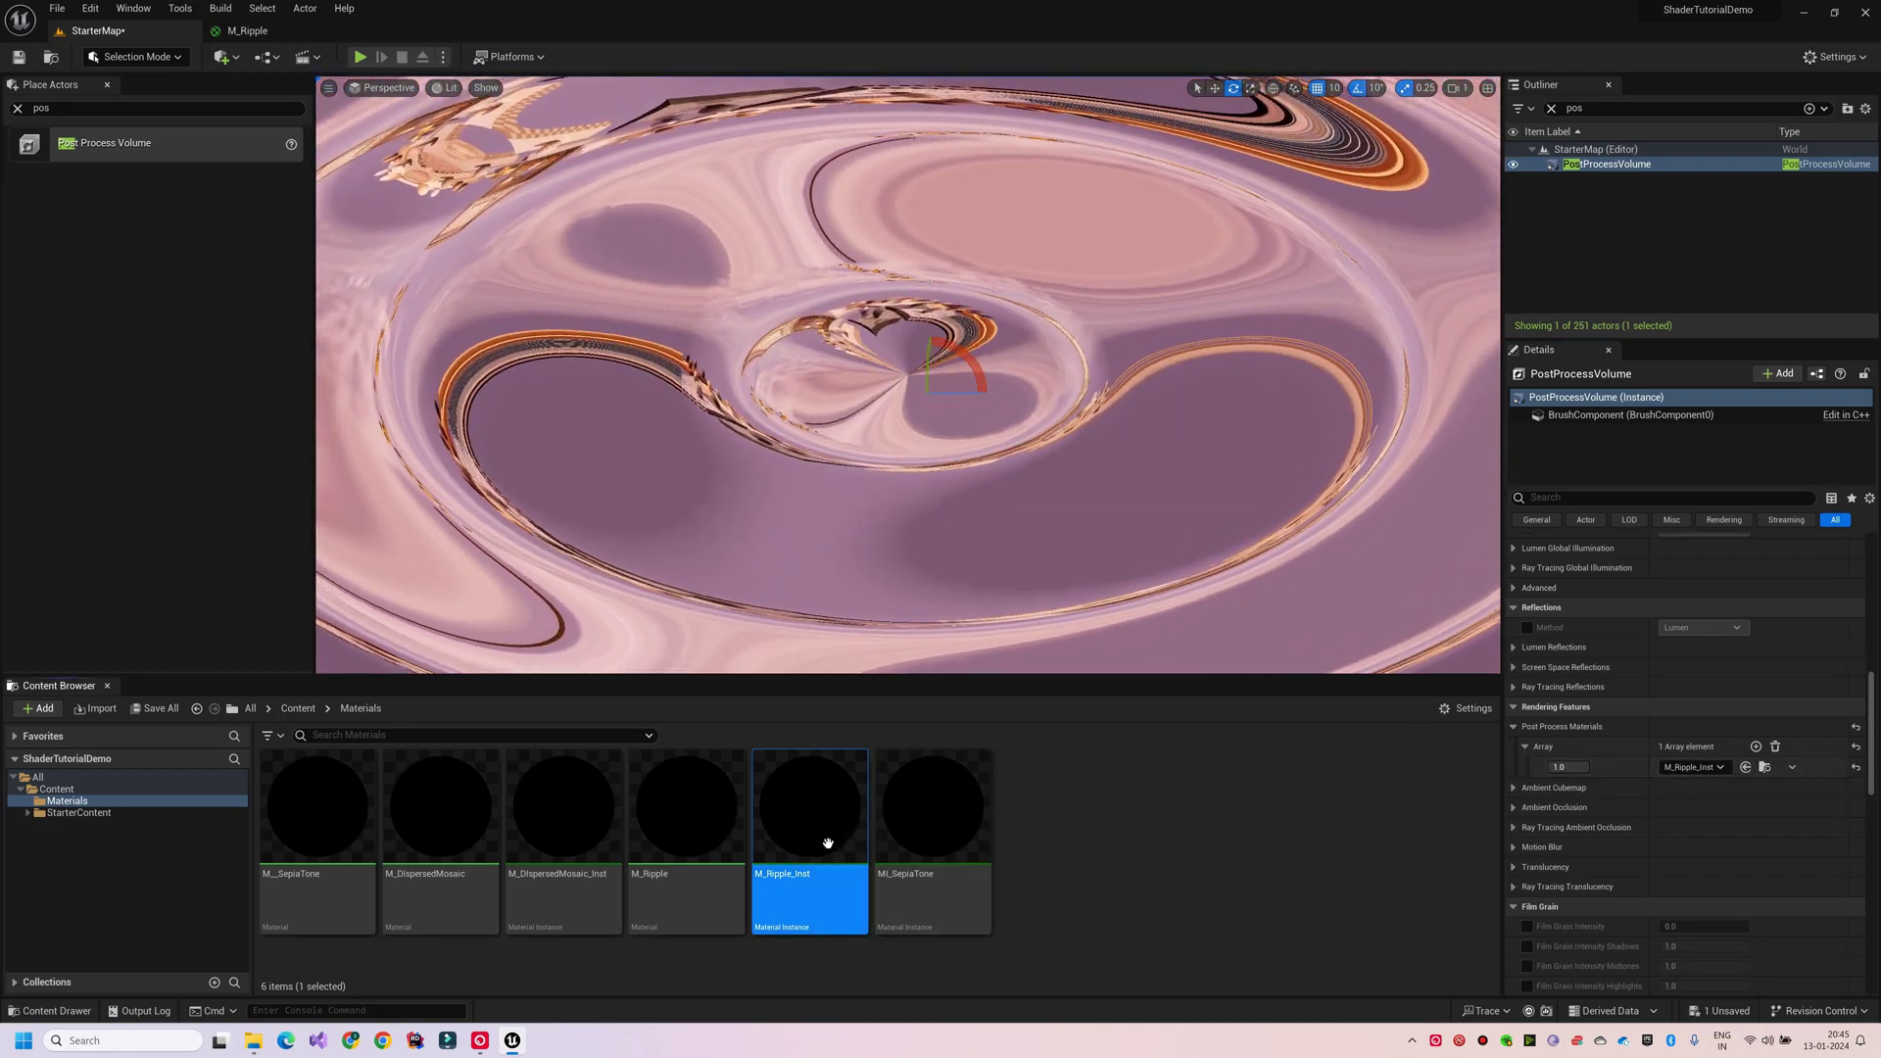
Open M_Ripple_Inst and set its RippleAmplitude to 0.1.
{"action": "double_click", "coordinate": [827, 847]}
{"action": "left_click_drag", "start_coordinate": [386, 380], "coordinate": [364, 379]}
{"action": "key", "text": "Return"}
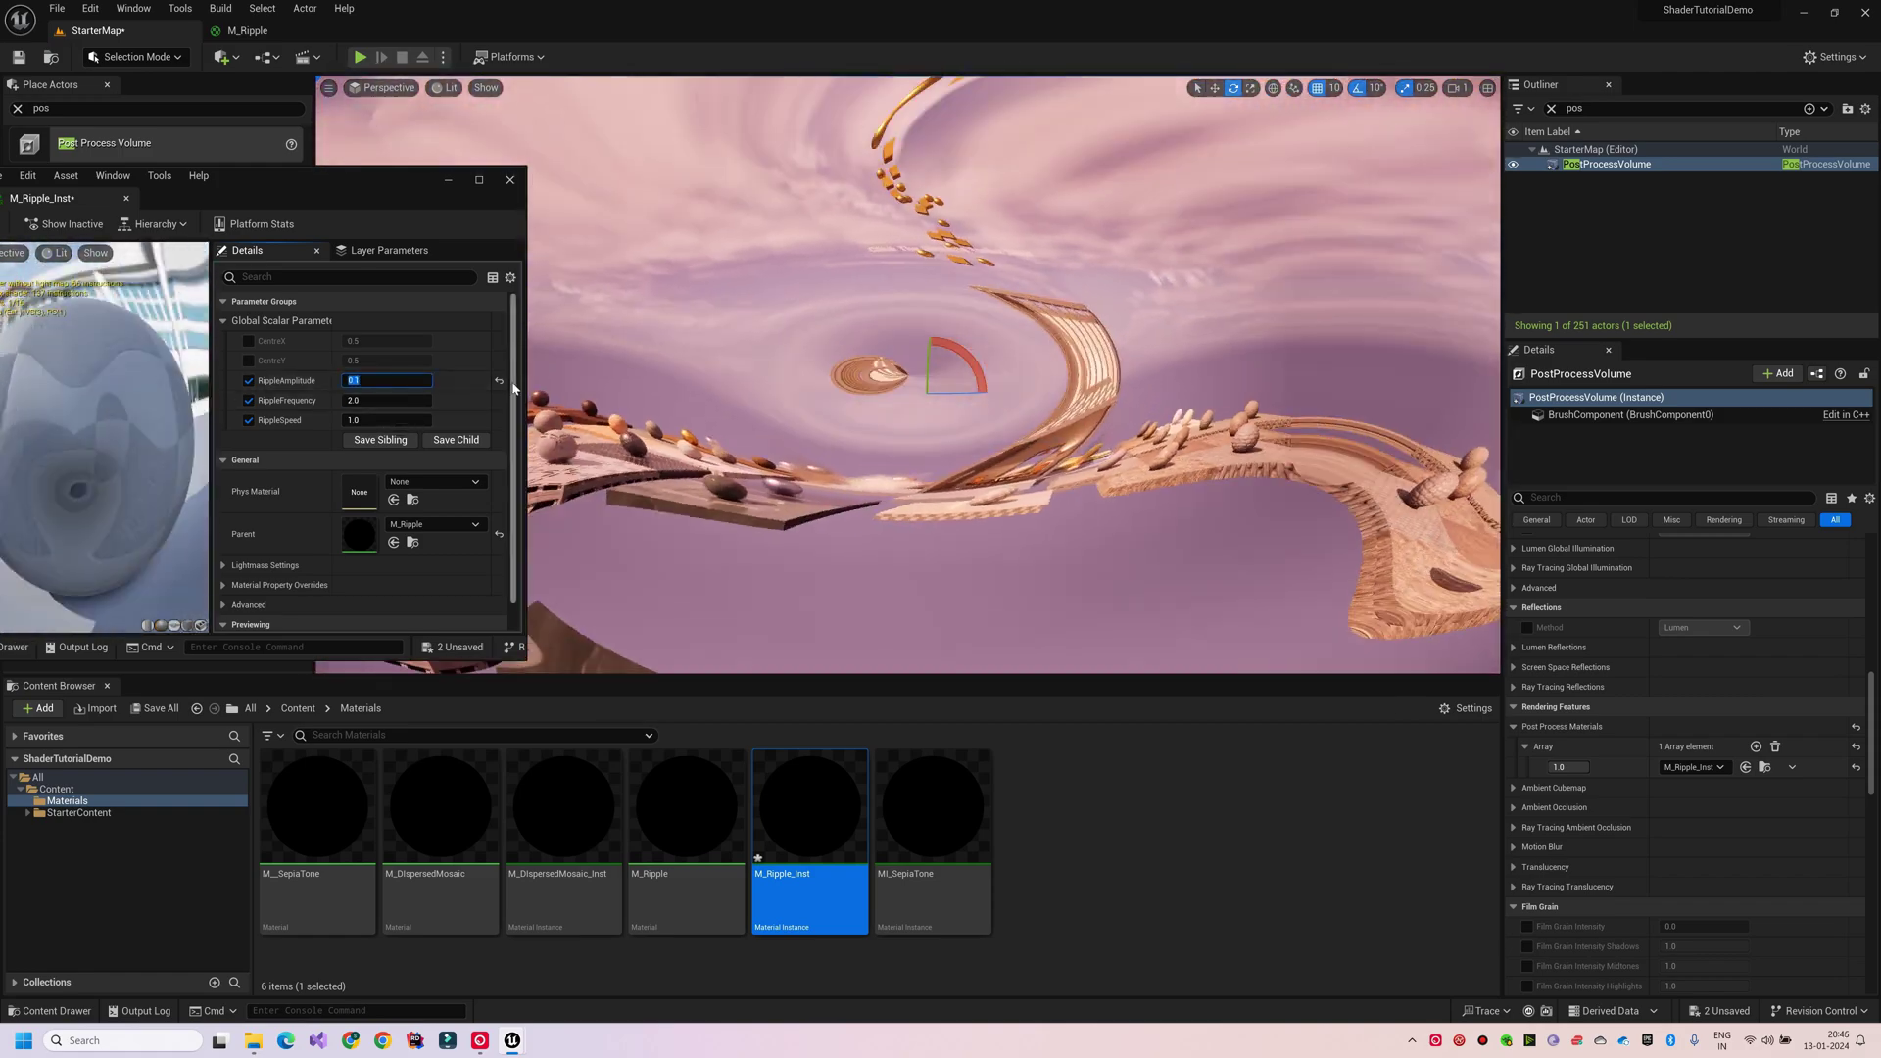
{"action": "type", "text": "0.01"}
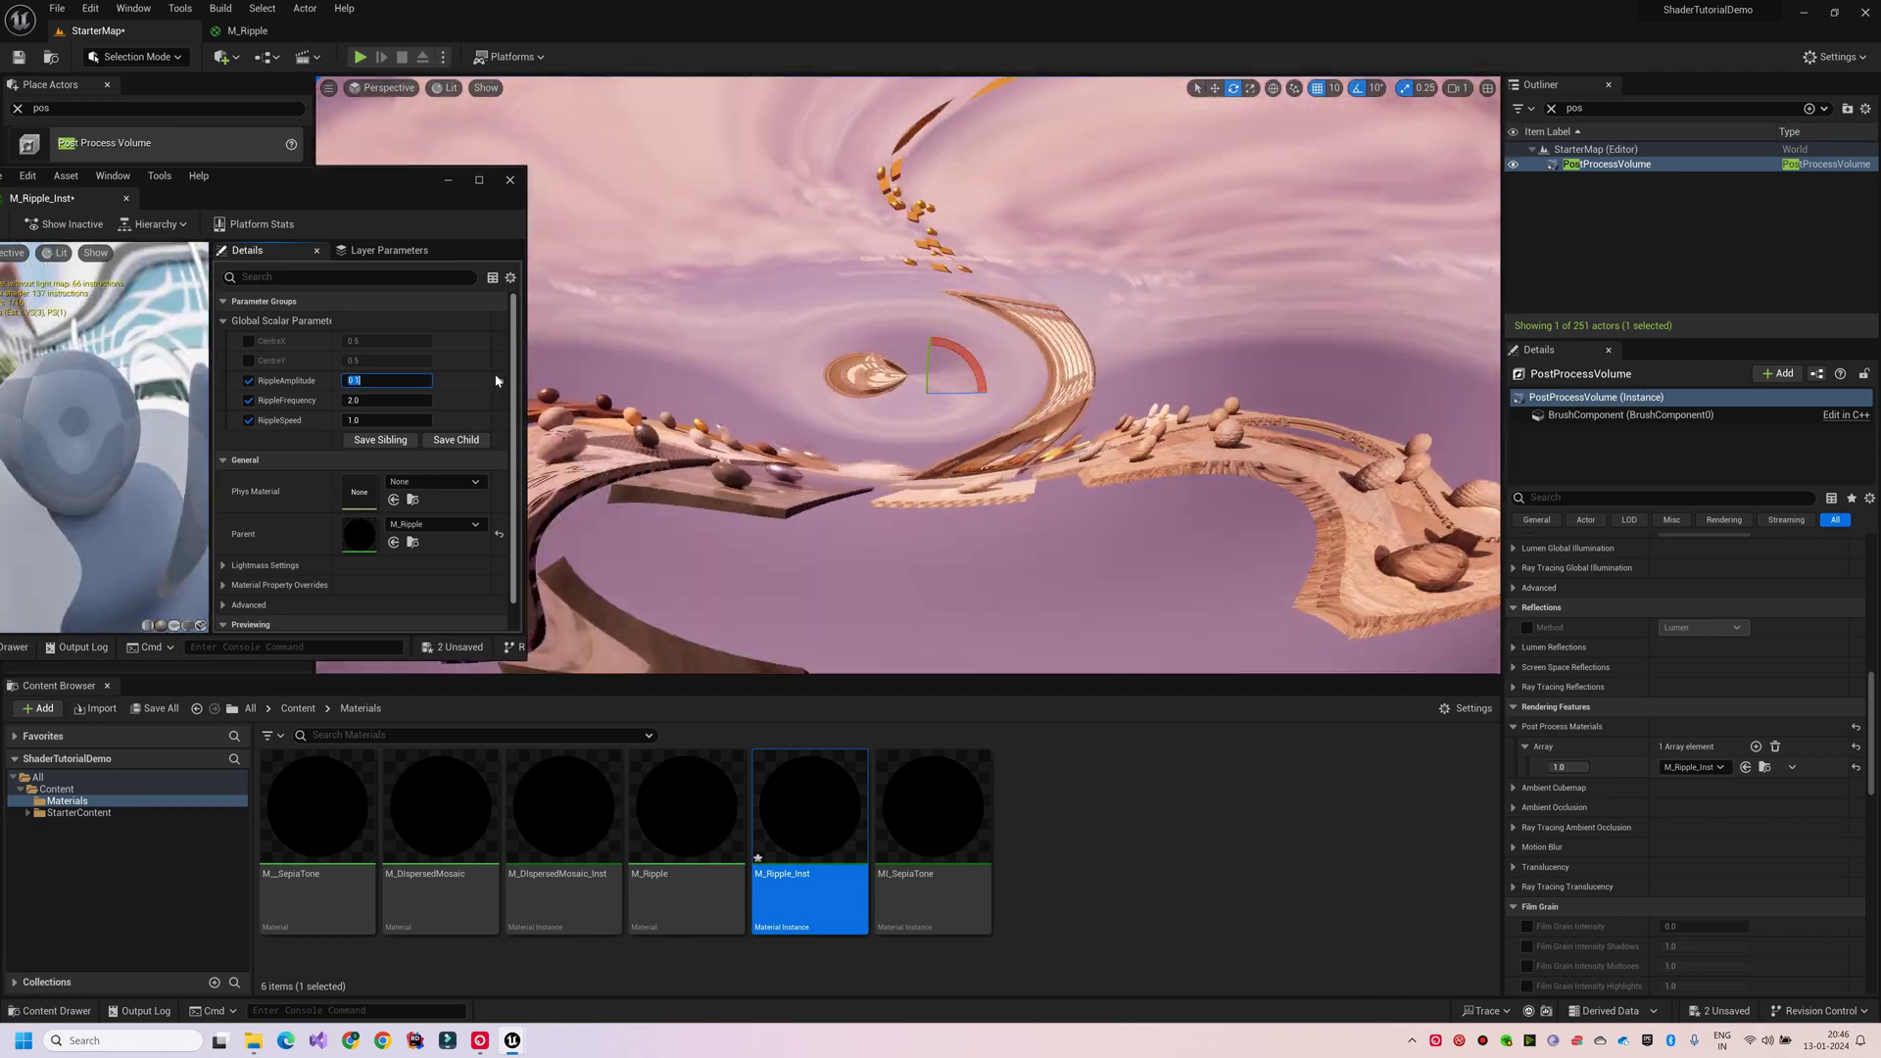
{"action": "key", "text": "Return"}
Set RippleFrequency to 6 on M_Ripple_Inst.
{"action": "left_click", "coordinate": [366, 402]}
{"action": "type", "text": "25"}
{"action": "key", "text": "Return"}
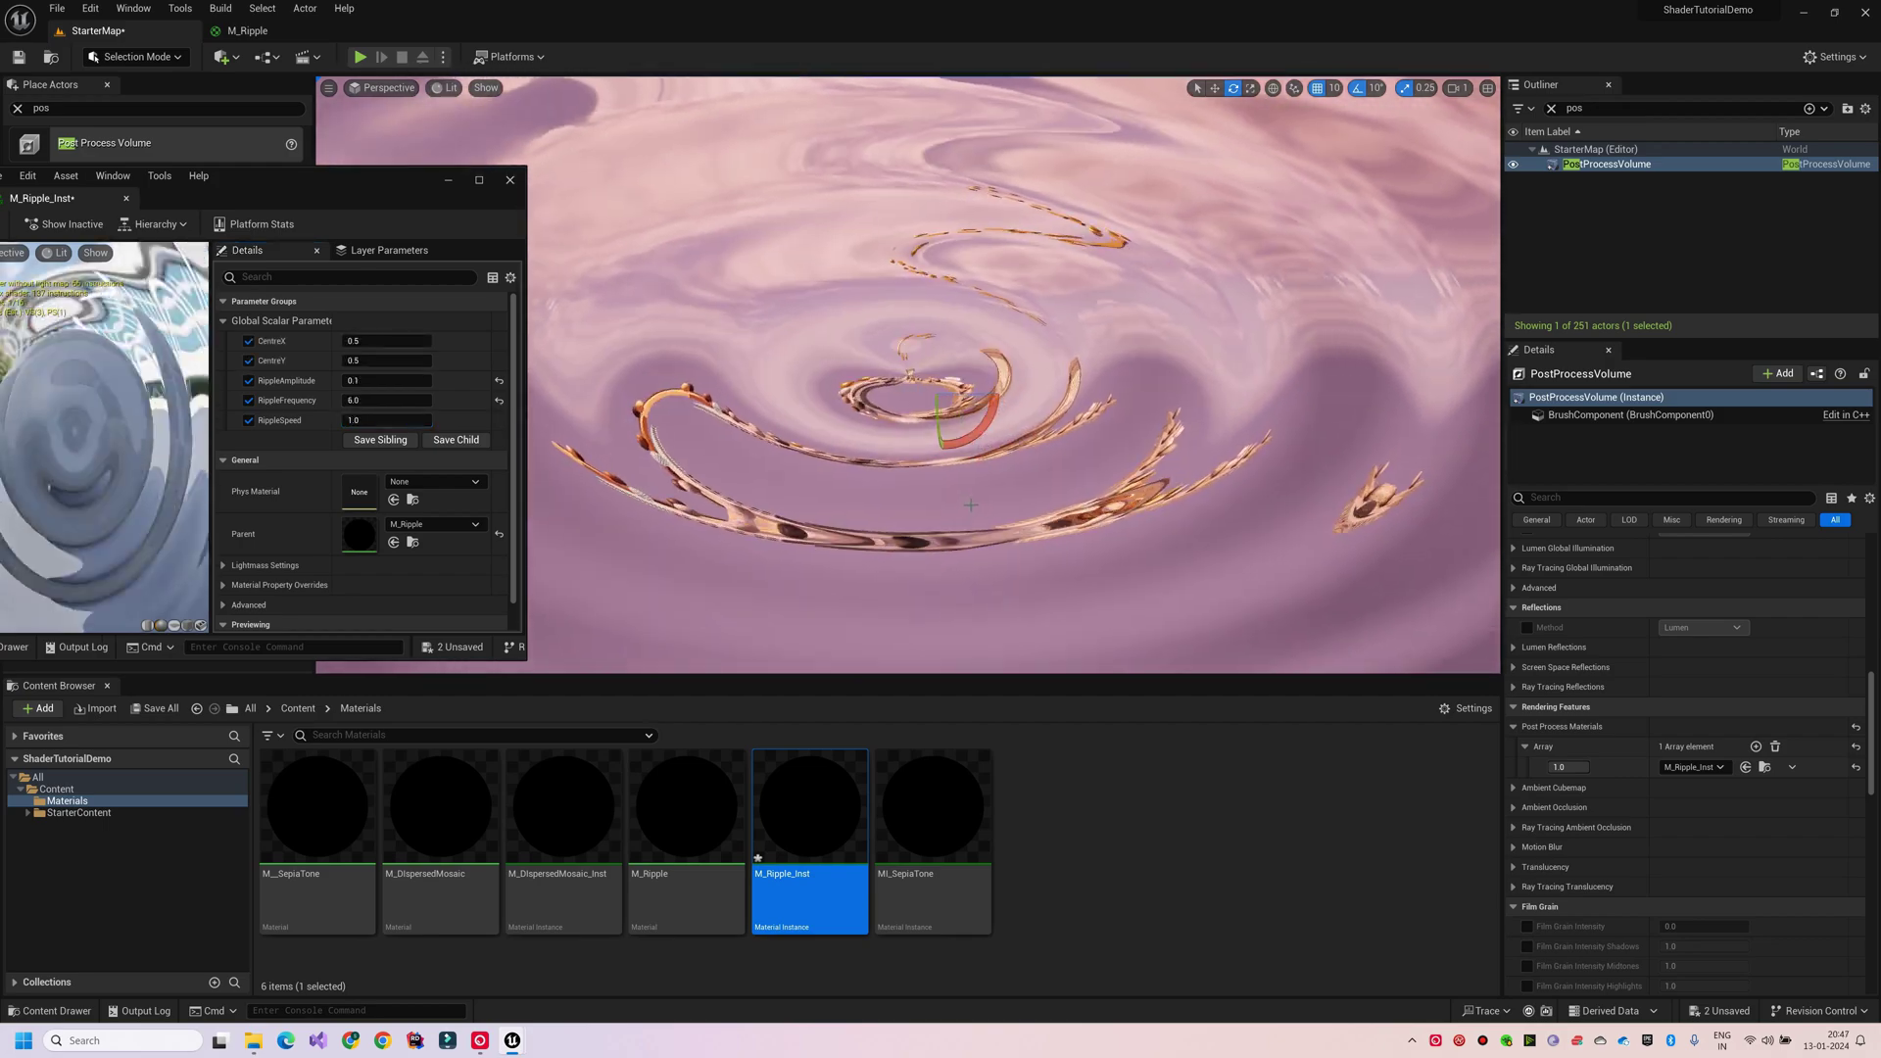
Reduce RippleAmplitude on M_Ripple_Inst and check the ripple effect from other viewpoints in the level.
{"action": "right_click_drag", "start_coordinate": [992, 555], "coordinate": [1127, 612]}
{"action": "scroll", "coordinate": [991, 554], "scroll_direction": "up", "scroll_amount": 3}
{"action": "key", "text": "w"}
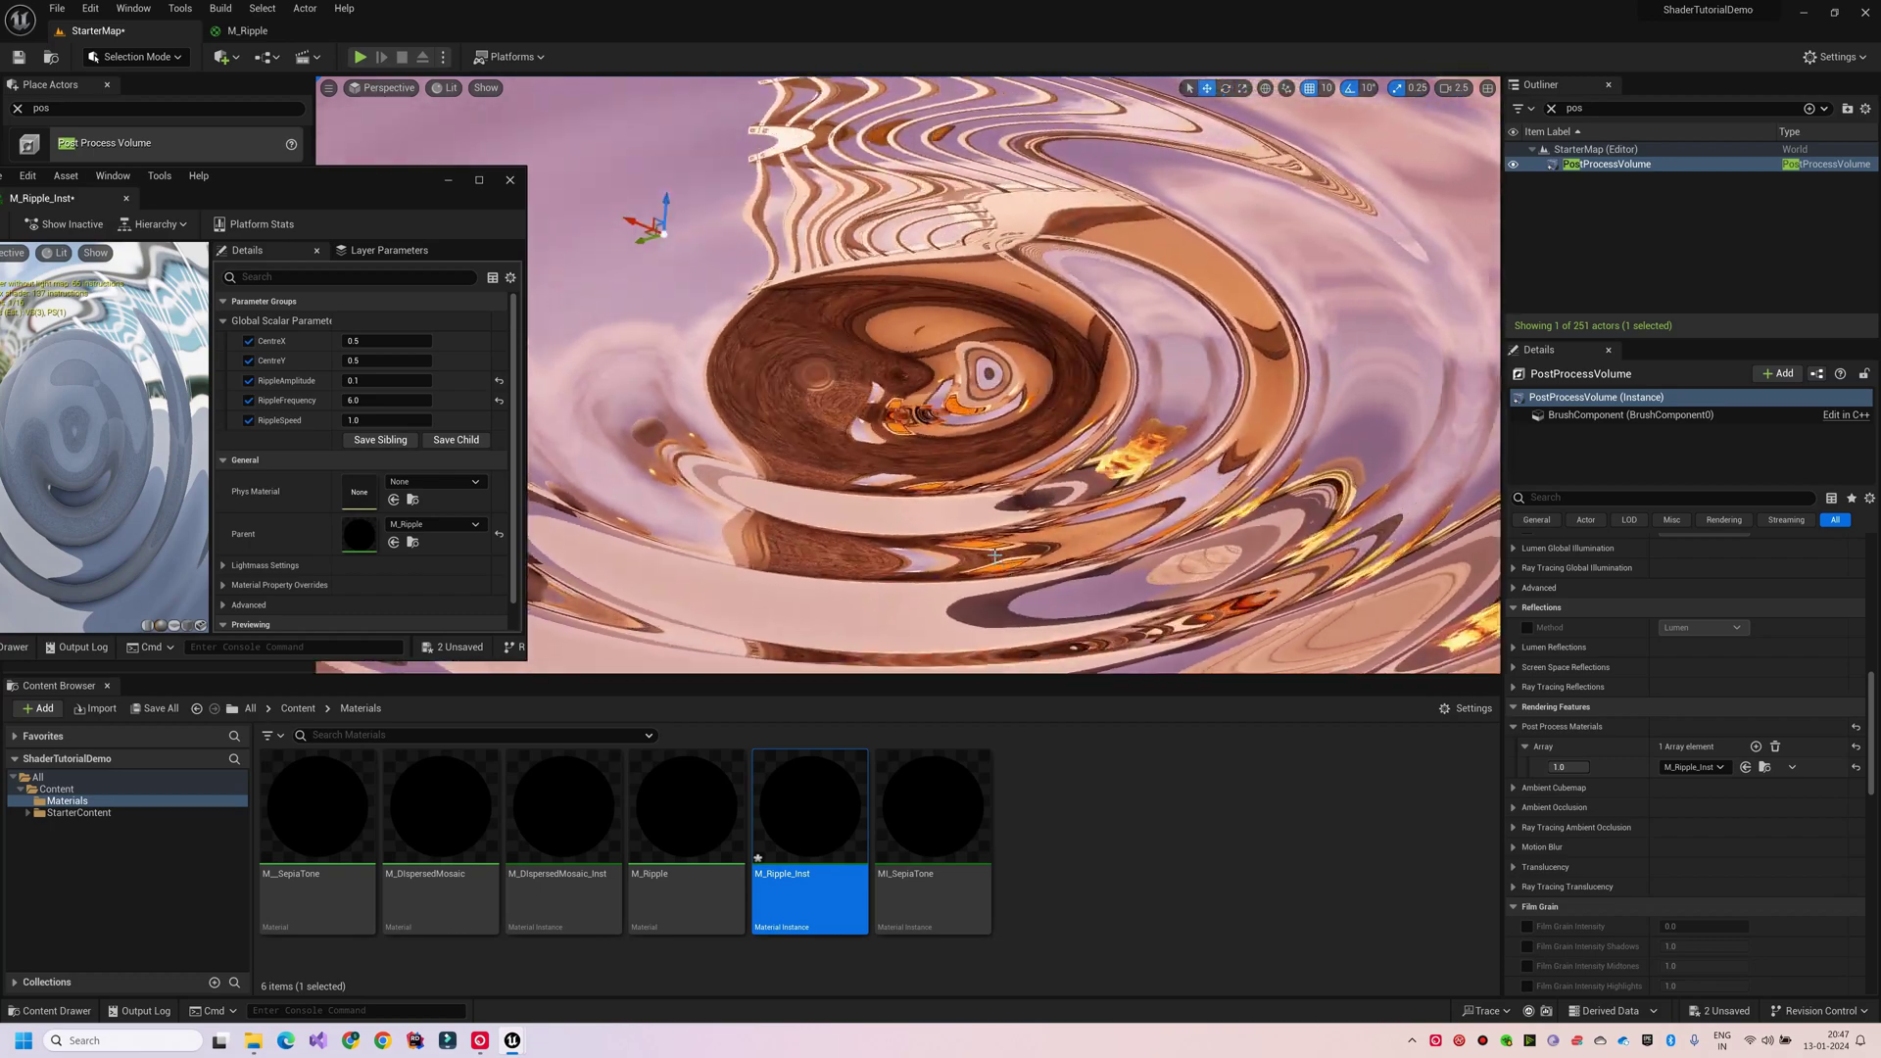
{"action": "left_click_drag", "start_coordinate": [372, 380], "coordinate": [345, 381]}
{"action": "key", "text": "s"}
{"action": "mouse_move", "coordinate": [941, 592]}
{"action": "right_mouse_down"}
{"action": "mouse_move", "coordinate": [911, 554]}
{"action": "mouse_move", "coordinate": [921, 627]}
{"action": "mouse_move", "coordinate": [926, 579]}
{"action": "right_mouse_up"}
{"action": "key", "text": "w"}
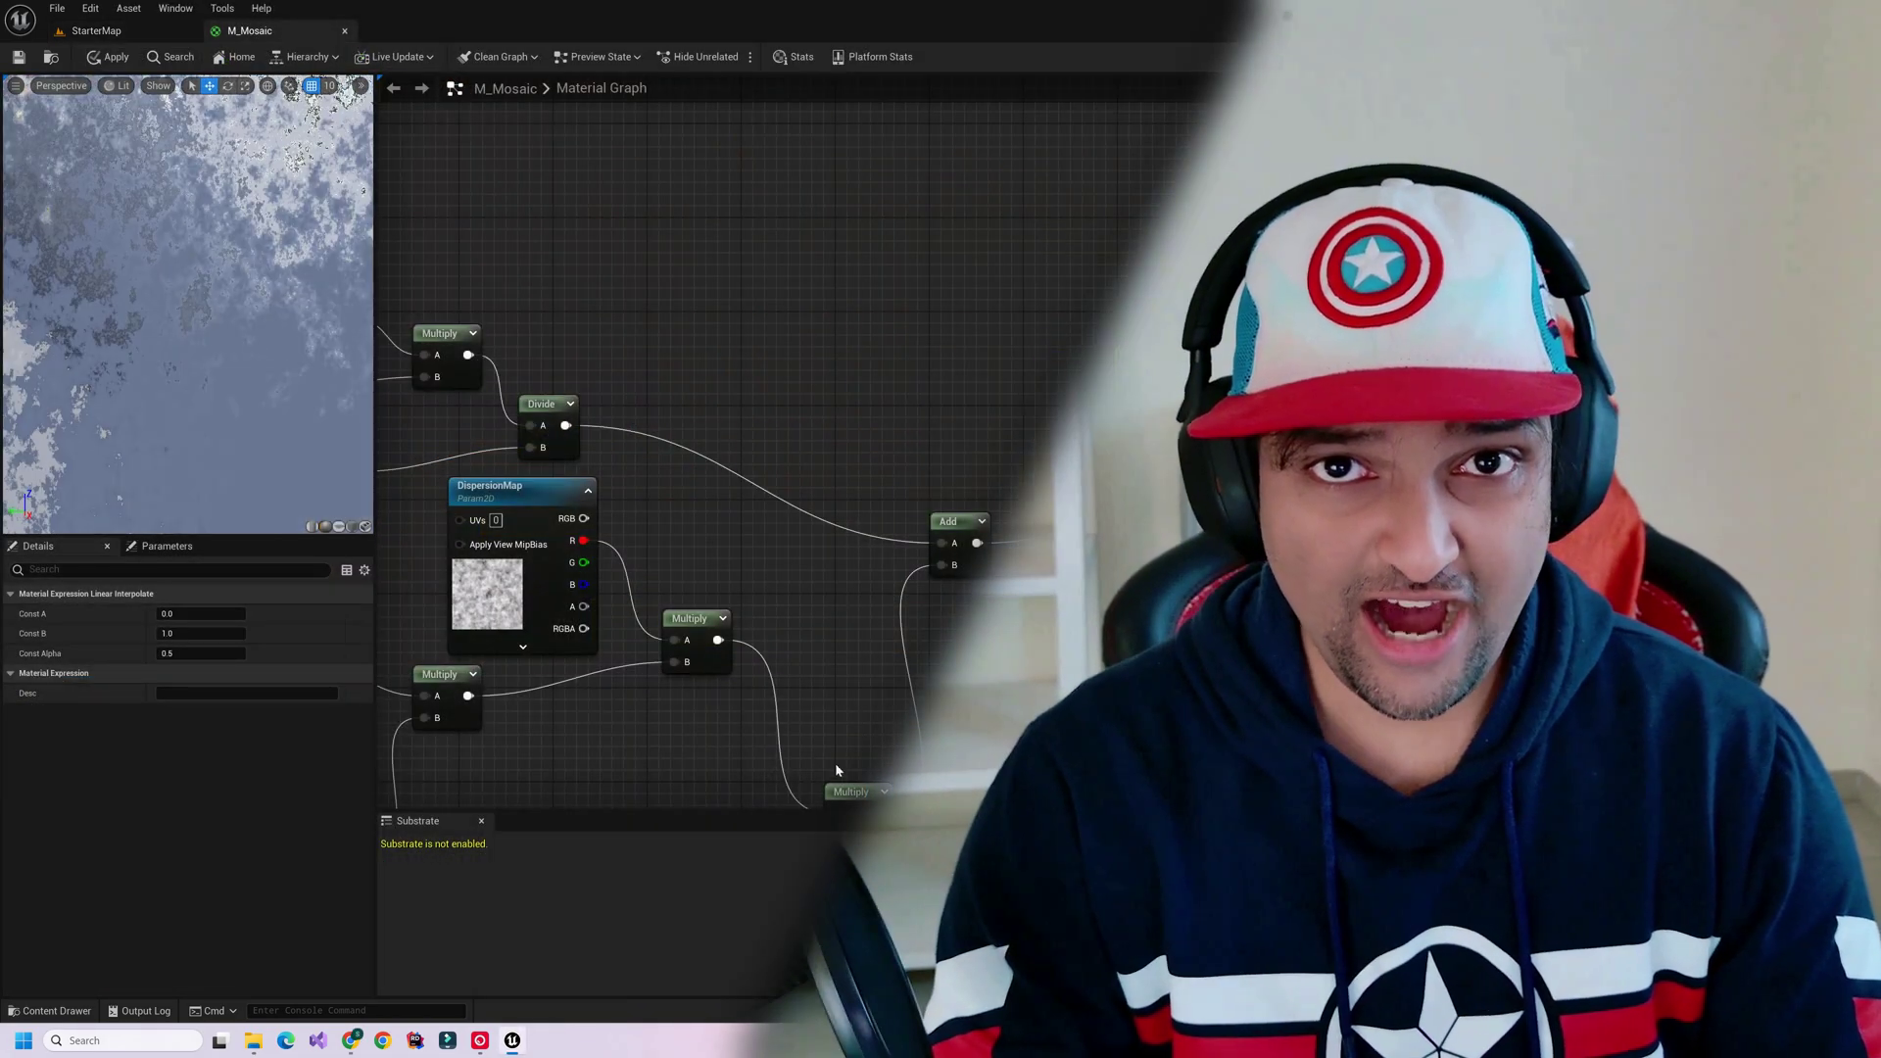
{"action": "left_click", "coordinate": [955, 573]}
{"action": "left_click", "coordinate": [884, 285]}
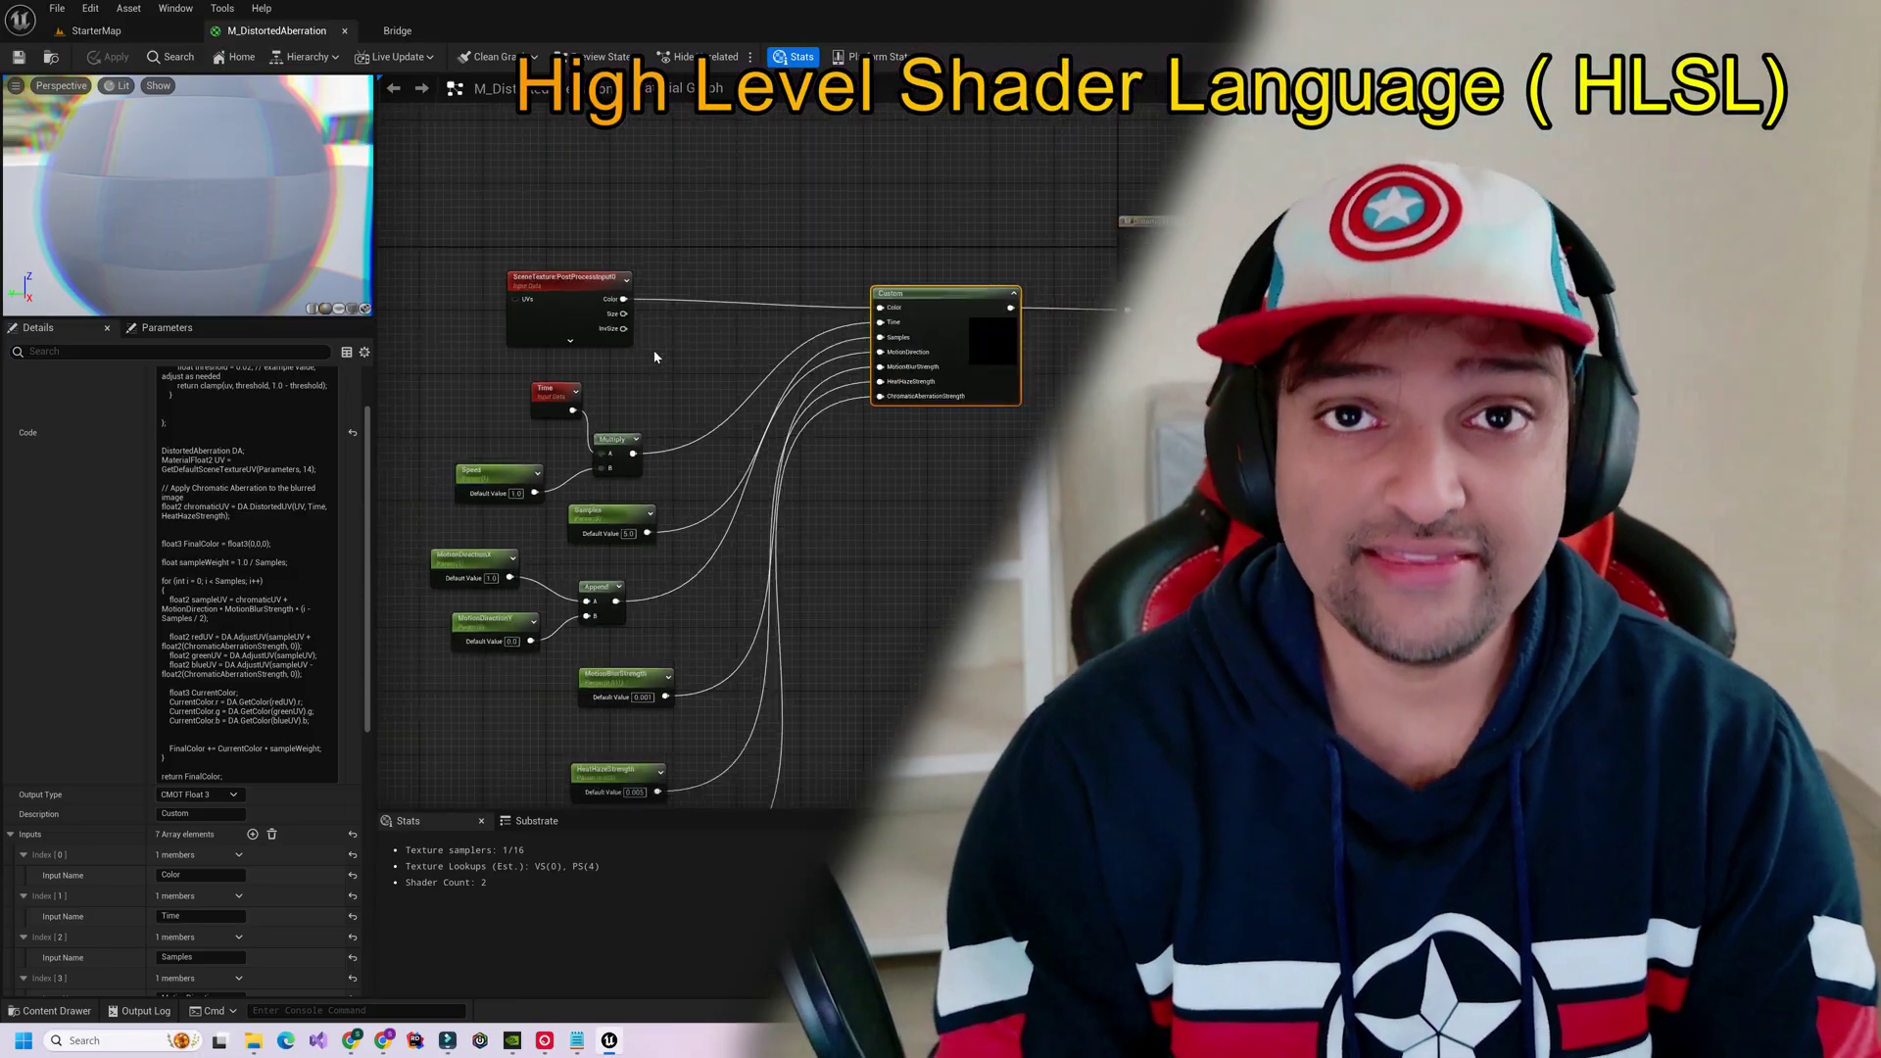
{"action": "scroll", "coordinate": [654, 357], "scroll_direction": "down", "scroll_amount": 1}
{"action": "right_click_drag", "start_coordinate": [515, 735], "coordinate": [625, 689]}
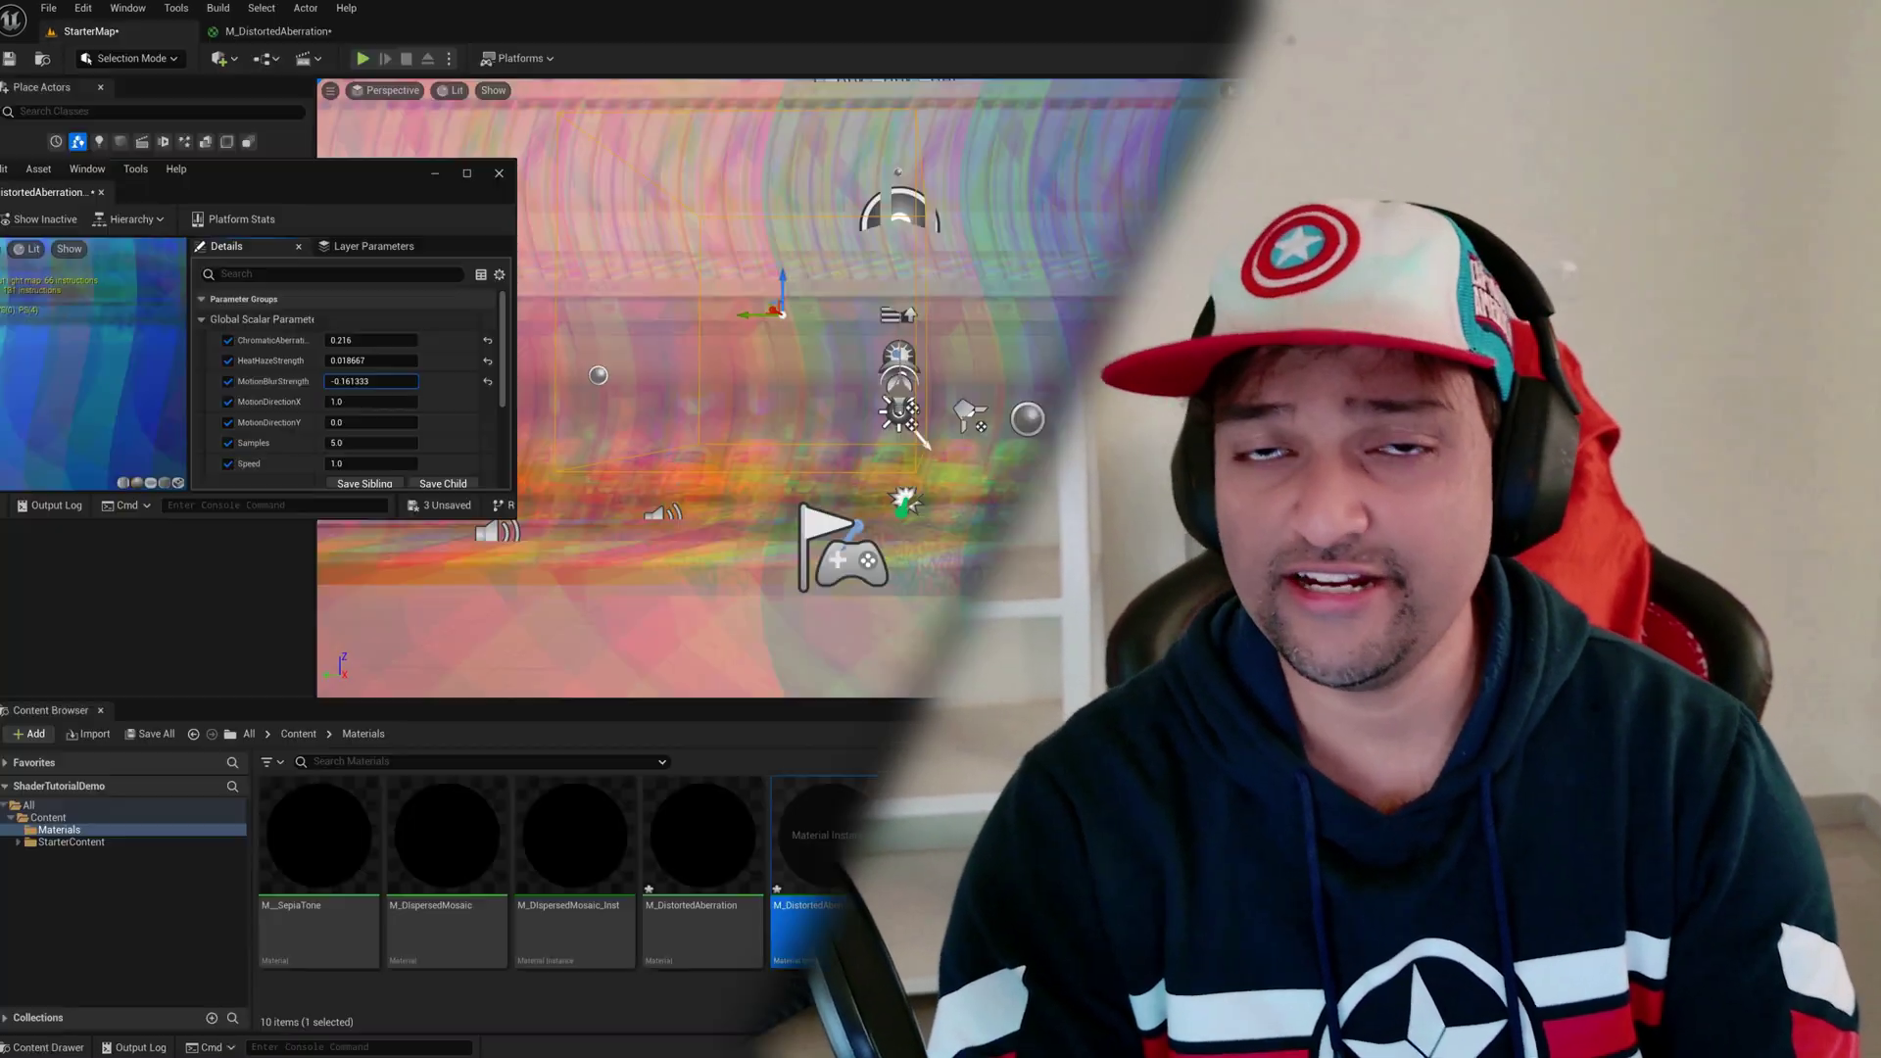
Set MotionBlurStrength to about -0.05 and MotionDirectionX to about -0.18 on the distorted aberration material instance.
{"action": "left_click_drag", "start_coordinate": [371, 381], "coordinate": [329, 402]}
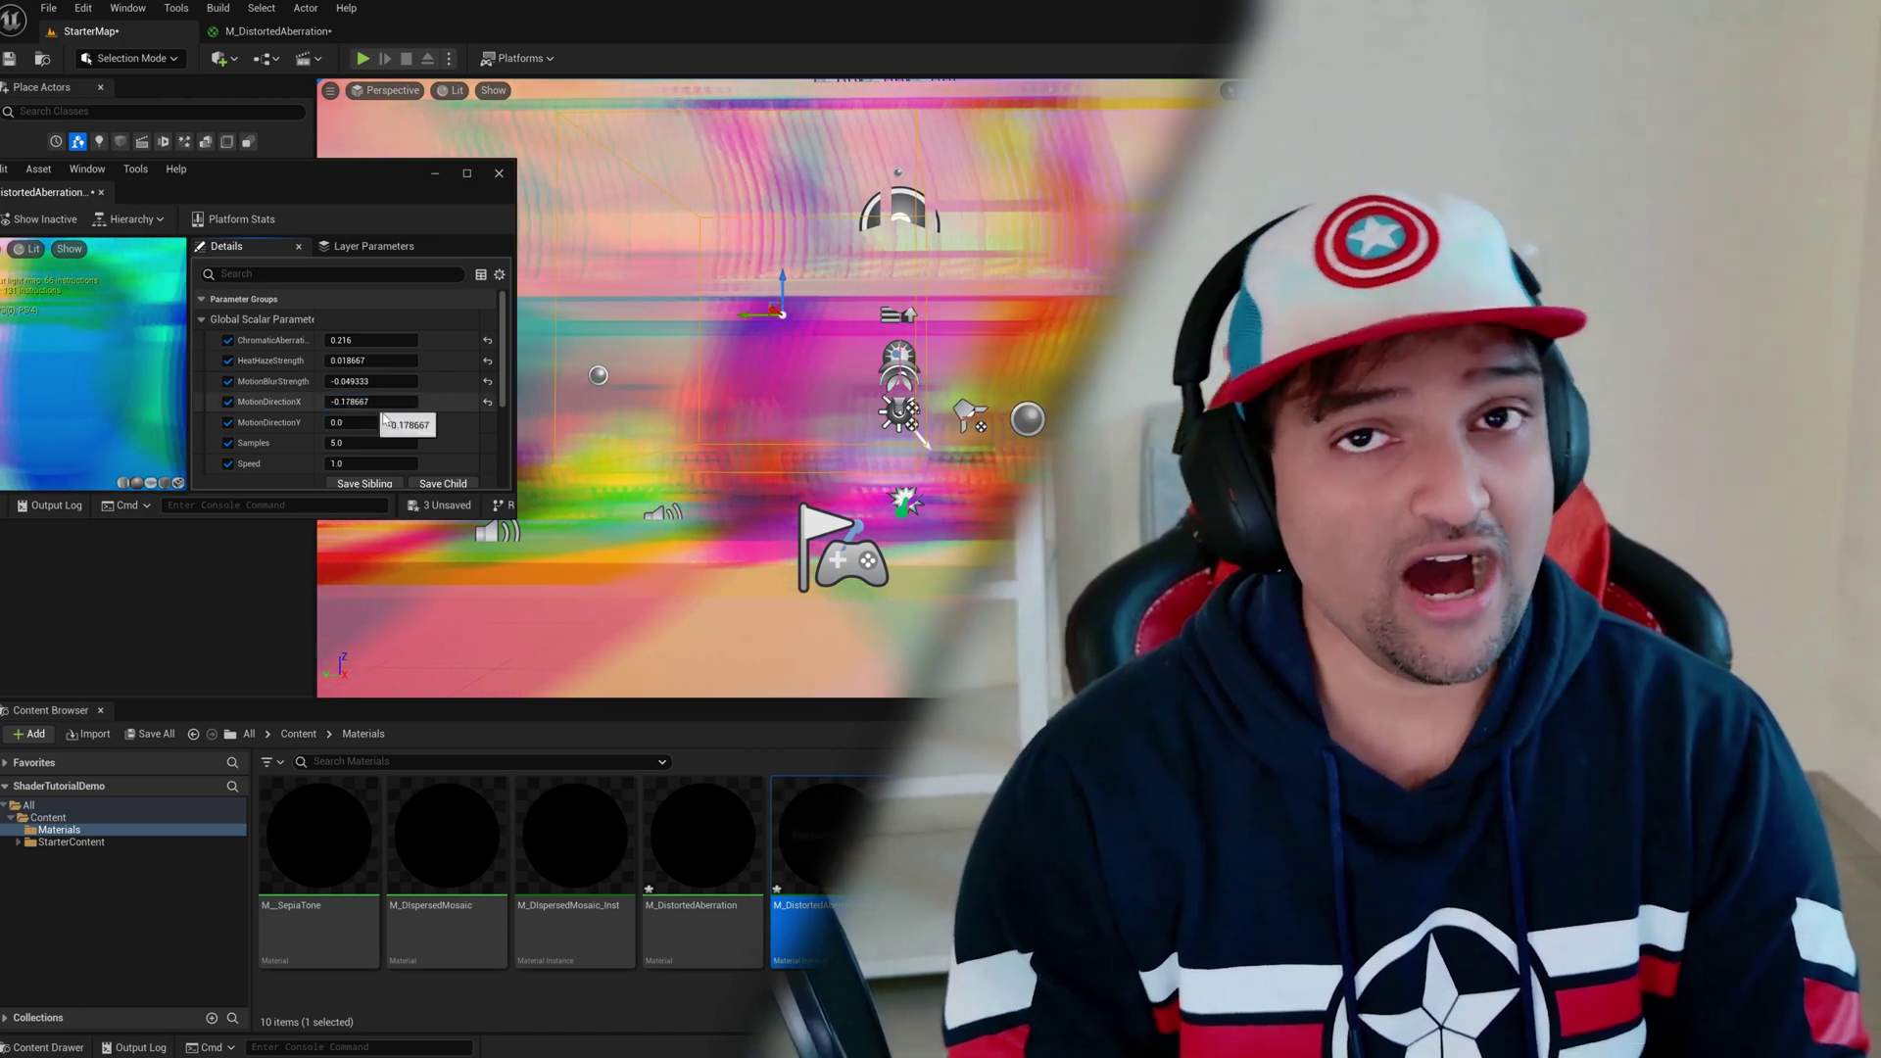